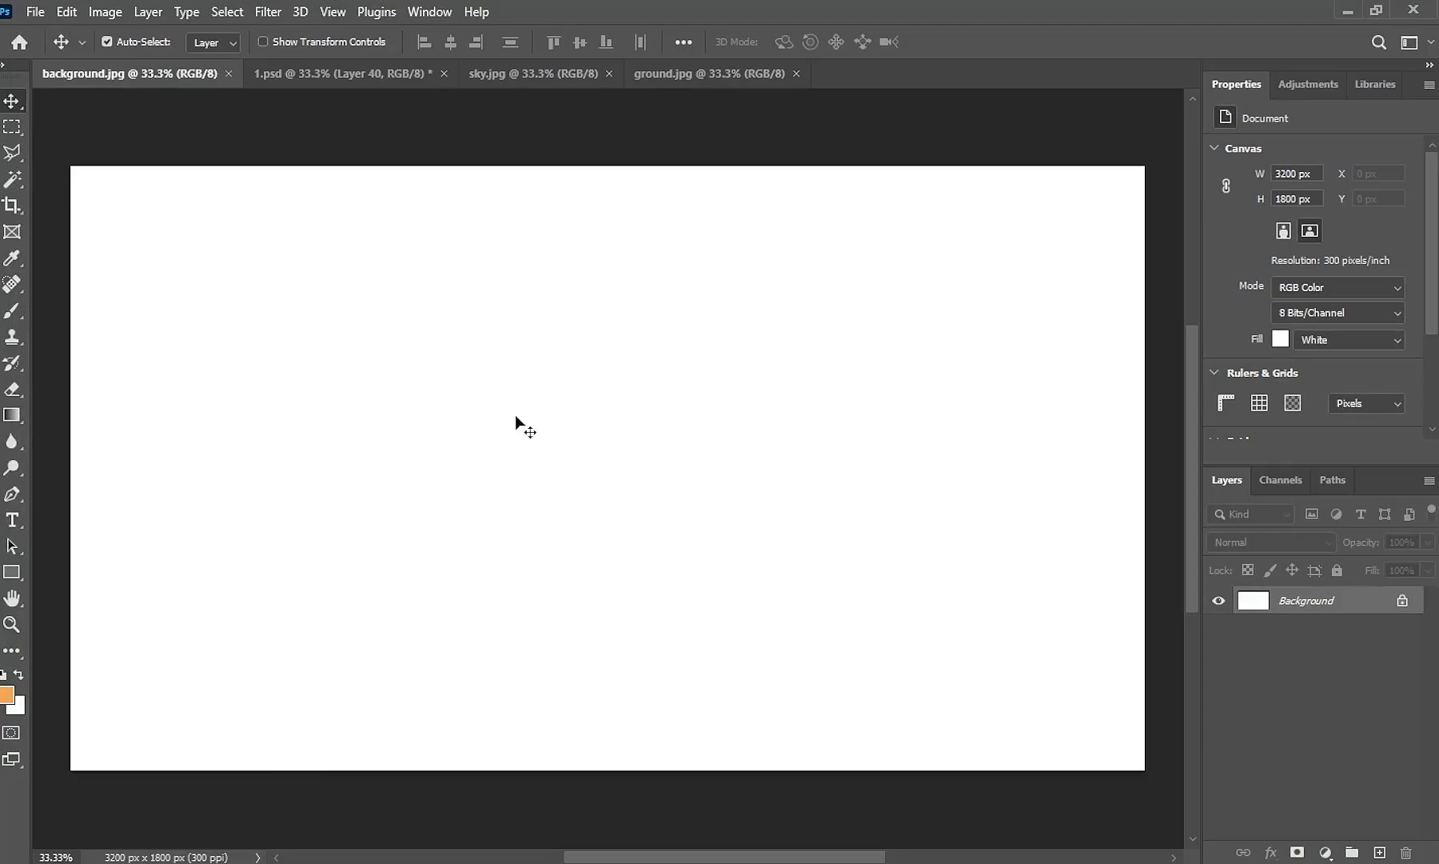
Drag sky.jpg in to fill the canvas and ground.jpg in as Layer 2 along the bottom
left_click(551, 71)
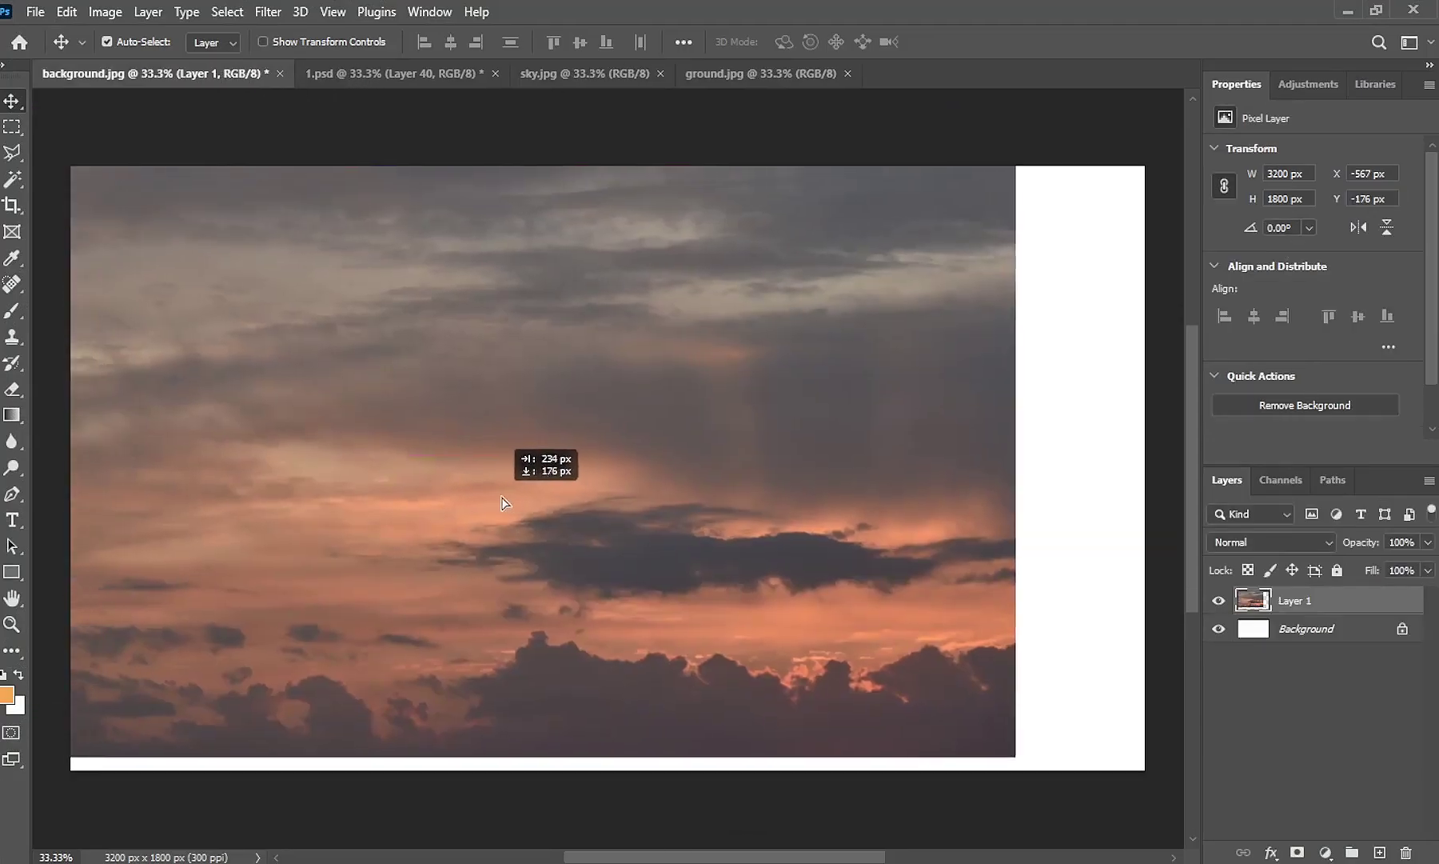
mouse_move(205, 91)
left_mouse_down()
mouse_move(603, 521)
mouse_move(604, 480)
left_mouse_up()
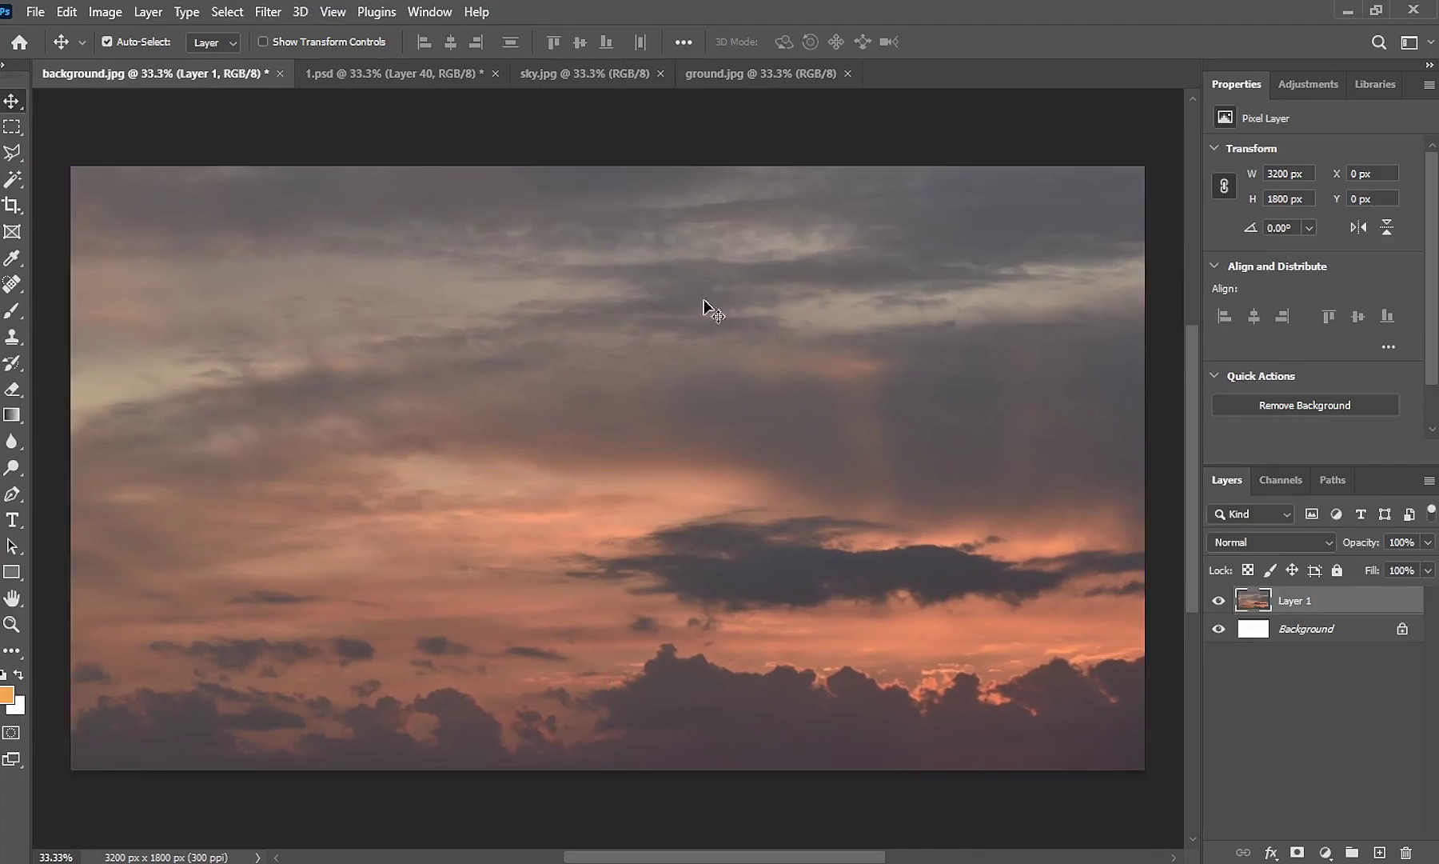
left_click(755, 74)
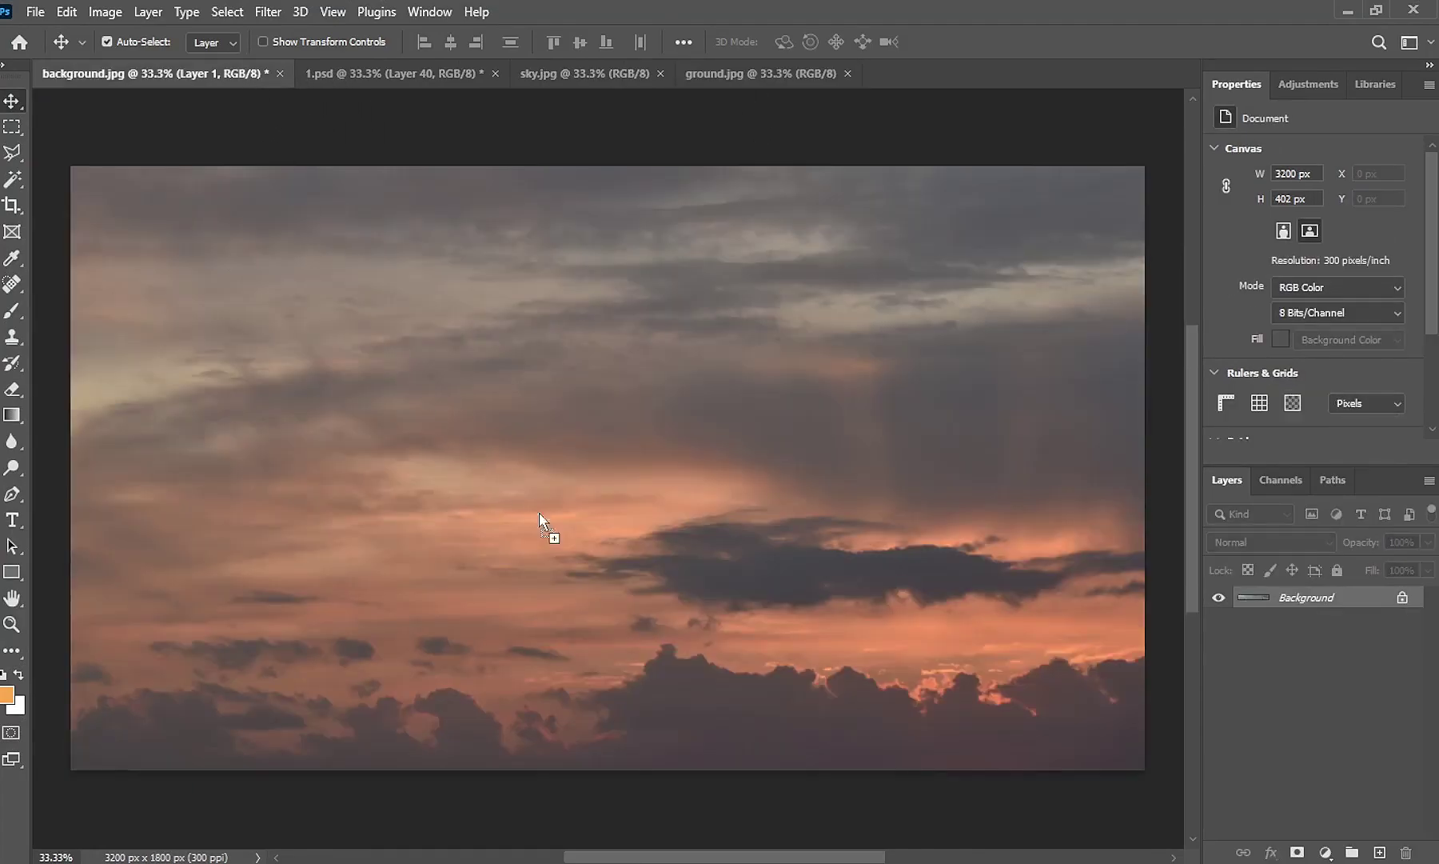
mouse_move(627, 415)
left_mouse_down()
mouse_move(550, 534)
mouse_move(642, 699)
left_mouse_up()
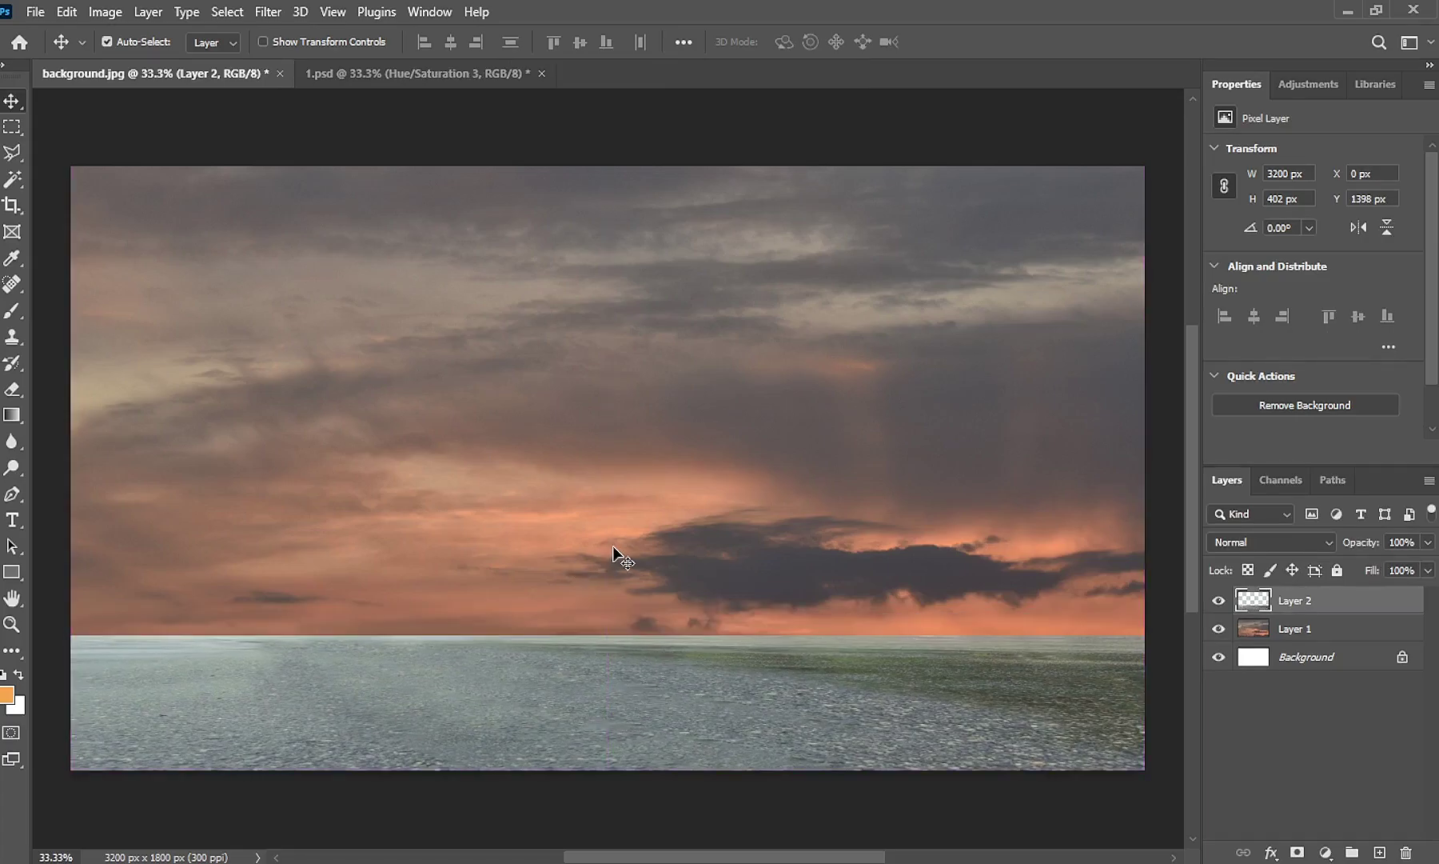
left_click(612, 545)
Tint the sky teal with a clipped, colorized Hue/Saturation layer at hue ~183, saturation 16
left_click(1324, 854)
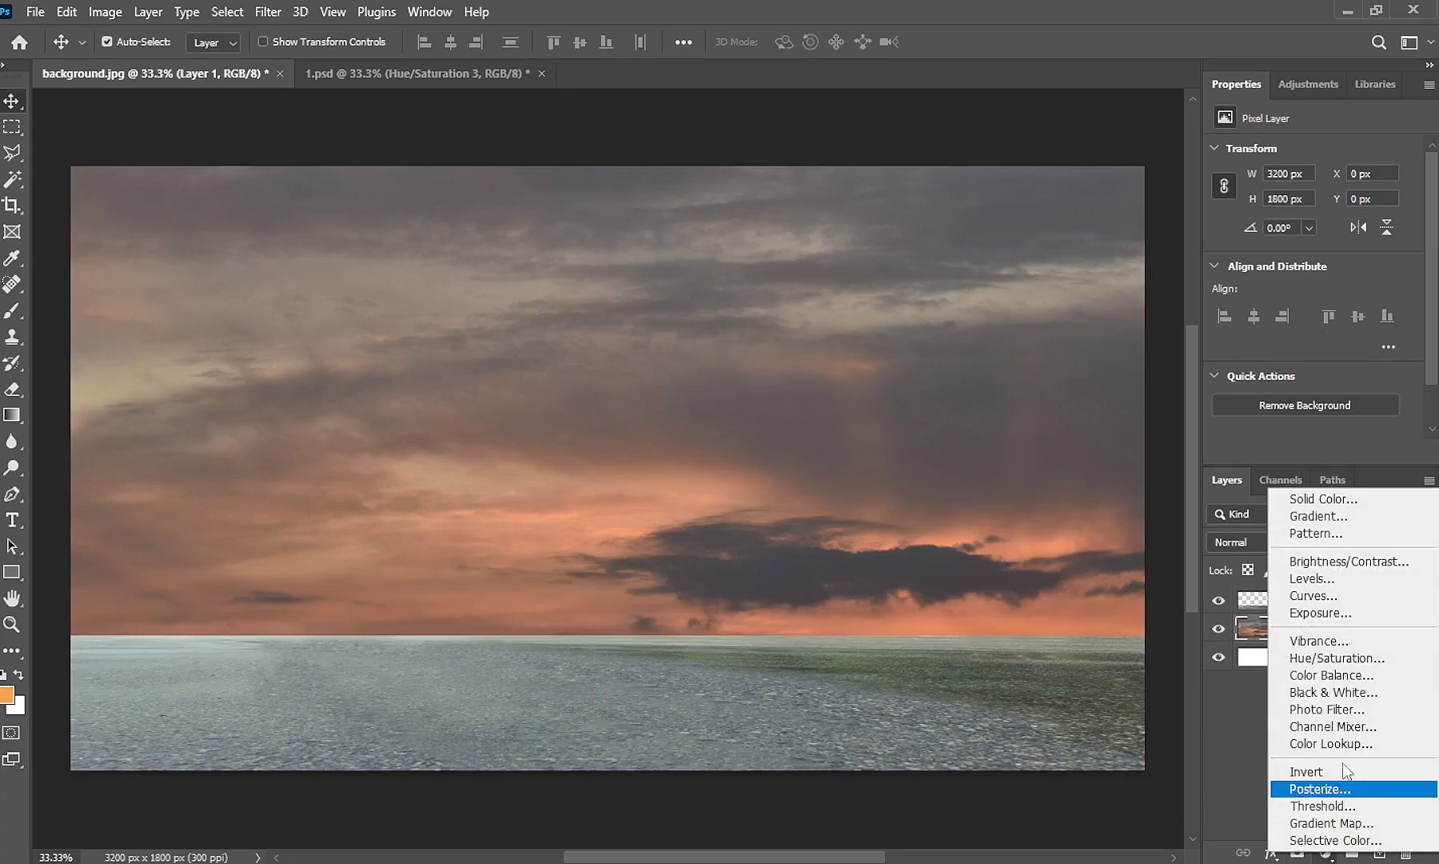
left_click(1317, 565)
left_click(1287, 453)
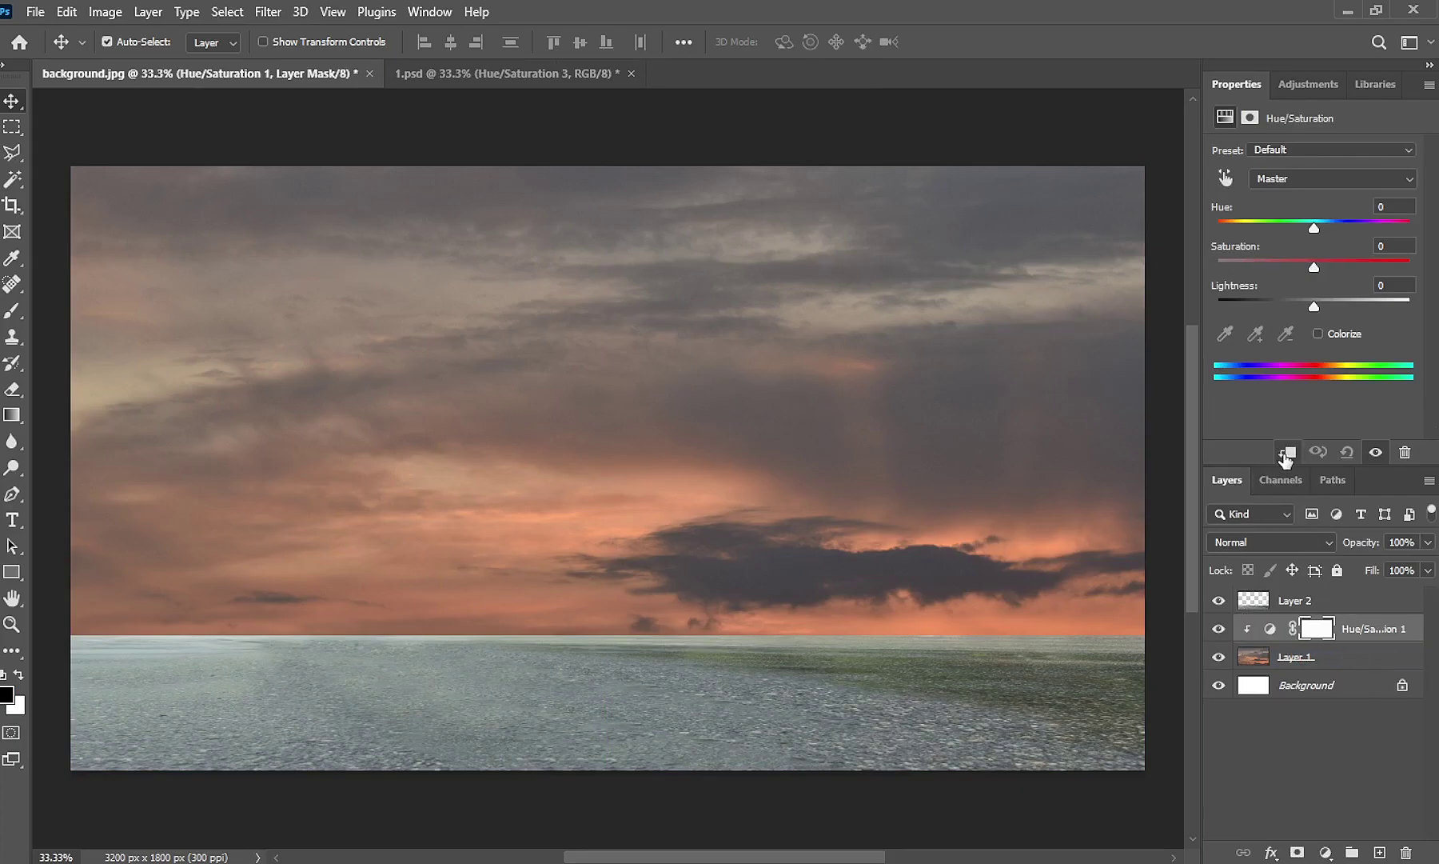
left_click(1318, 334)
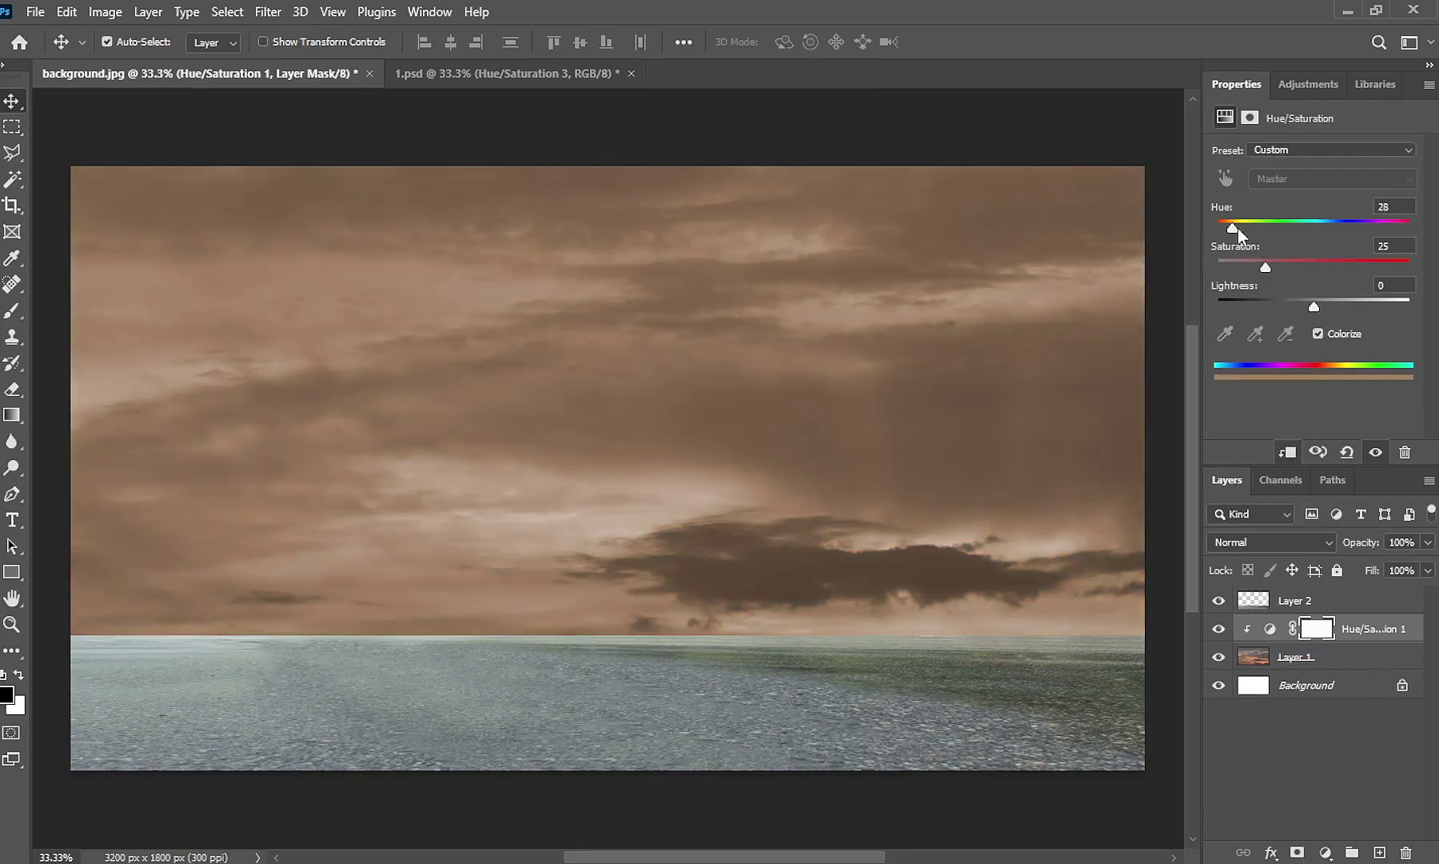
left_click_drag(1237, 230, 1312, 227)
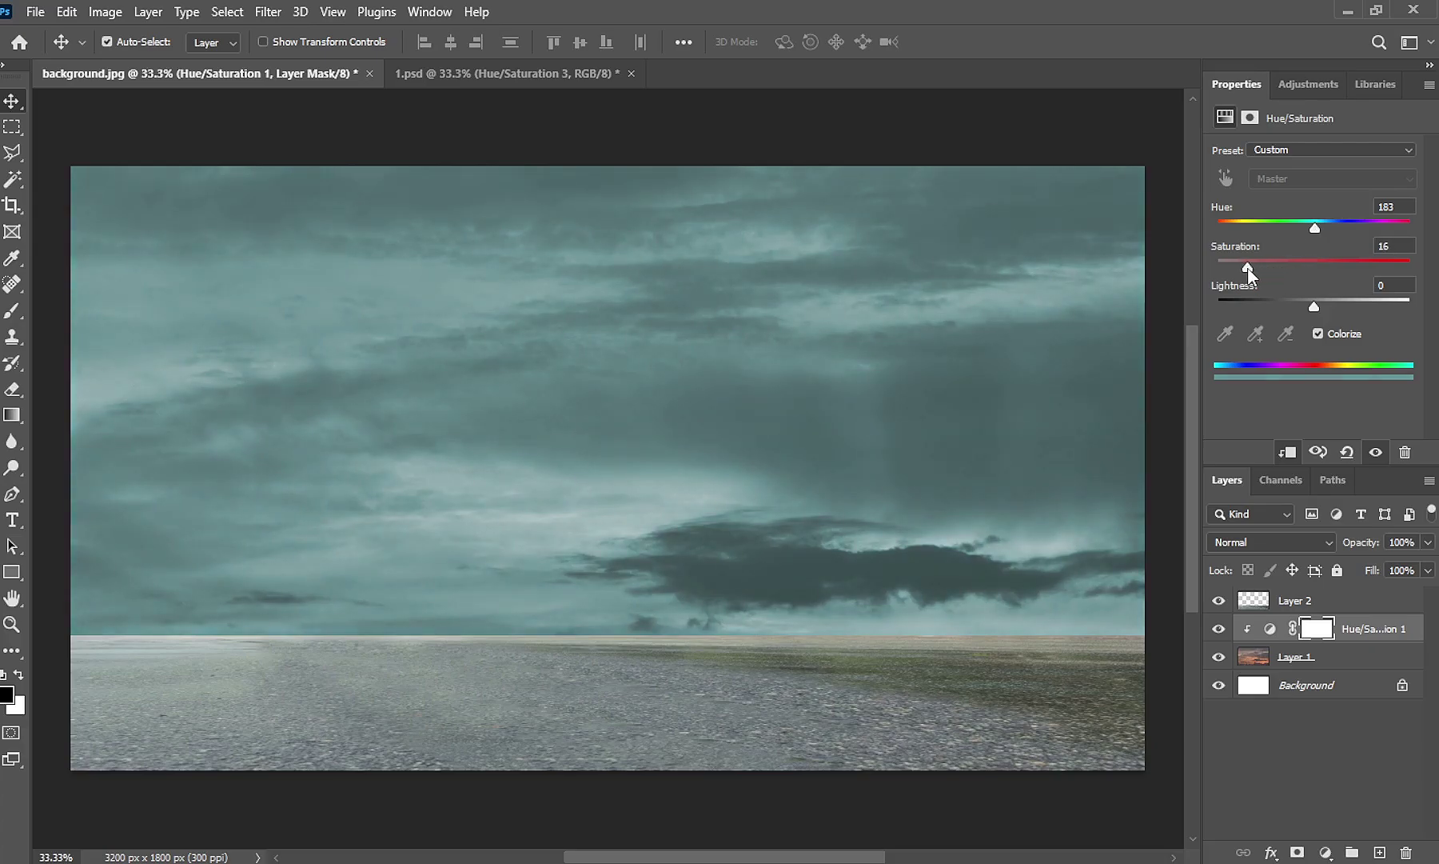
left_click_drag(1249, 268, 1248, 266)
Darken the ground with a clipped Levels layer: output white ~105, input black 32
left_click(1299, 610)
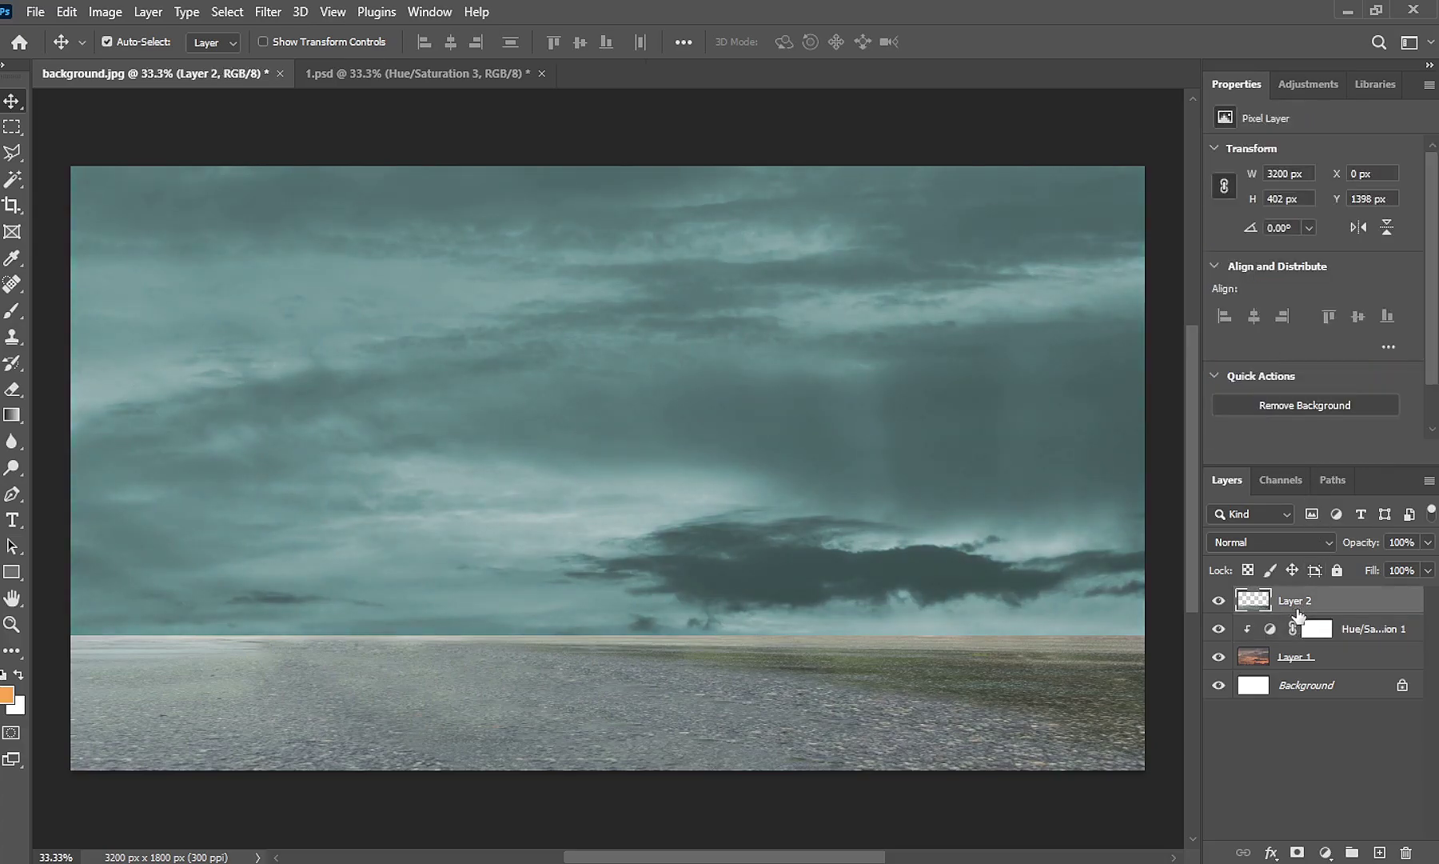
left_click(1330, 849)
left_click(1343, 575)
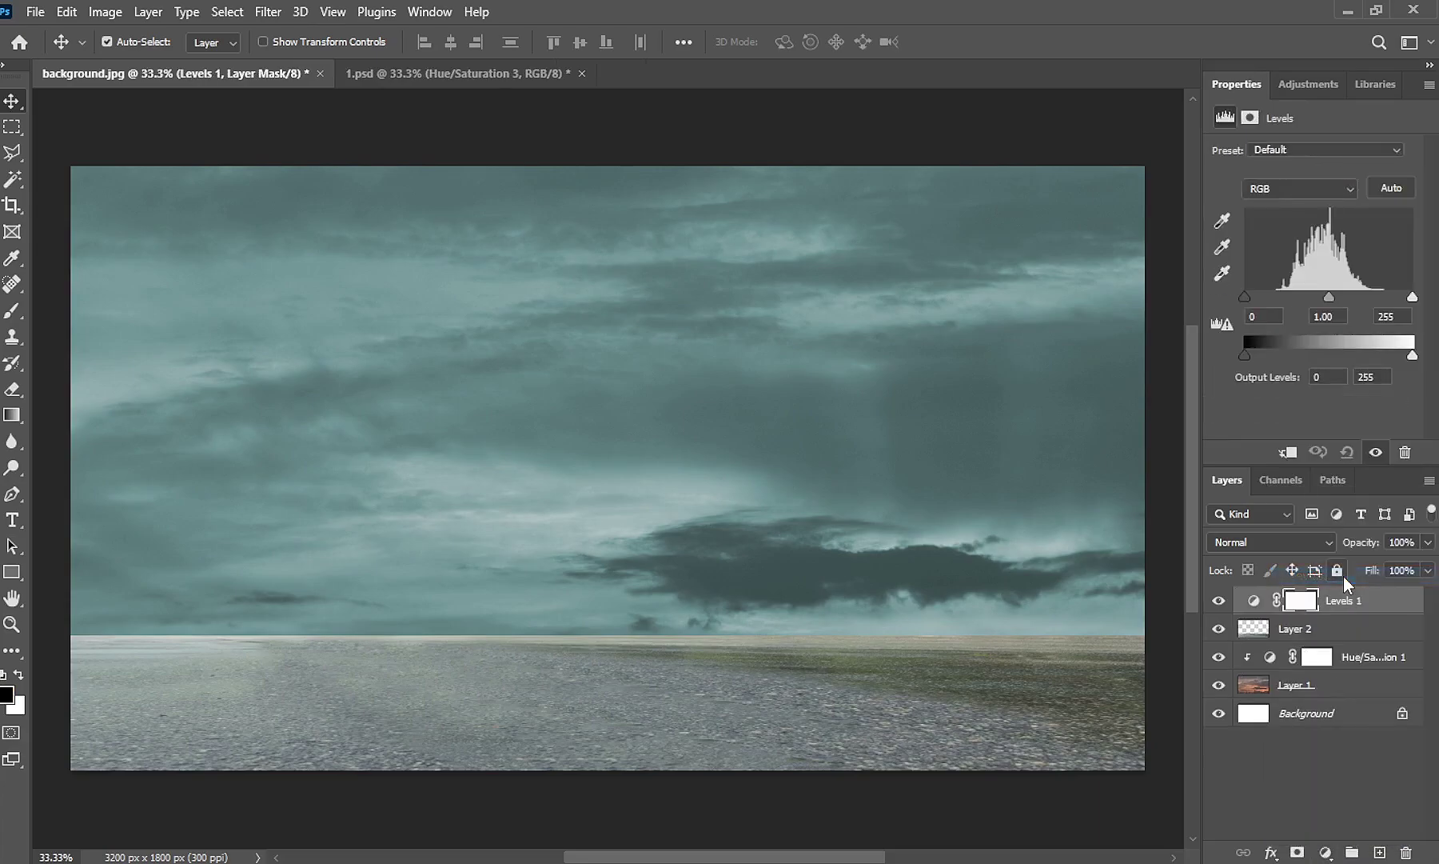
left_click(1287, 452)
left_click_drag(1412, 355, 1313, 353)
left_click_drag(1263, 301, 1266, 301)
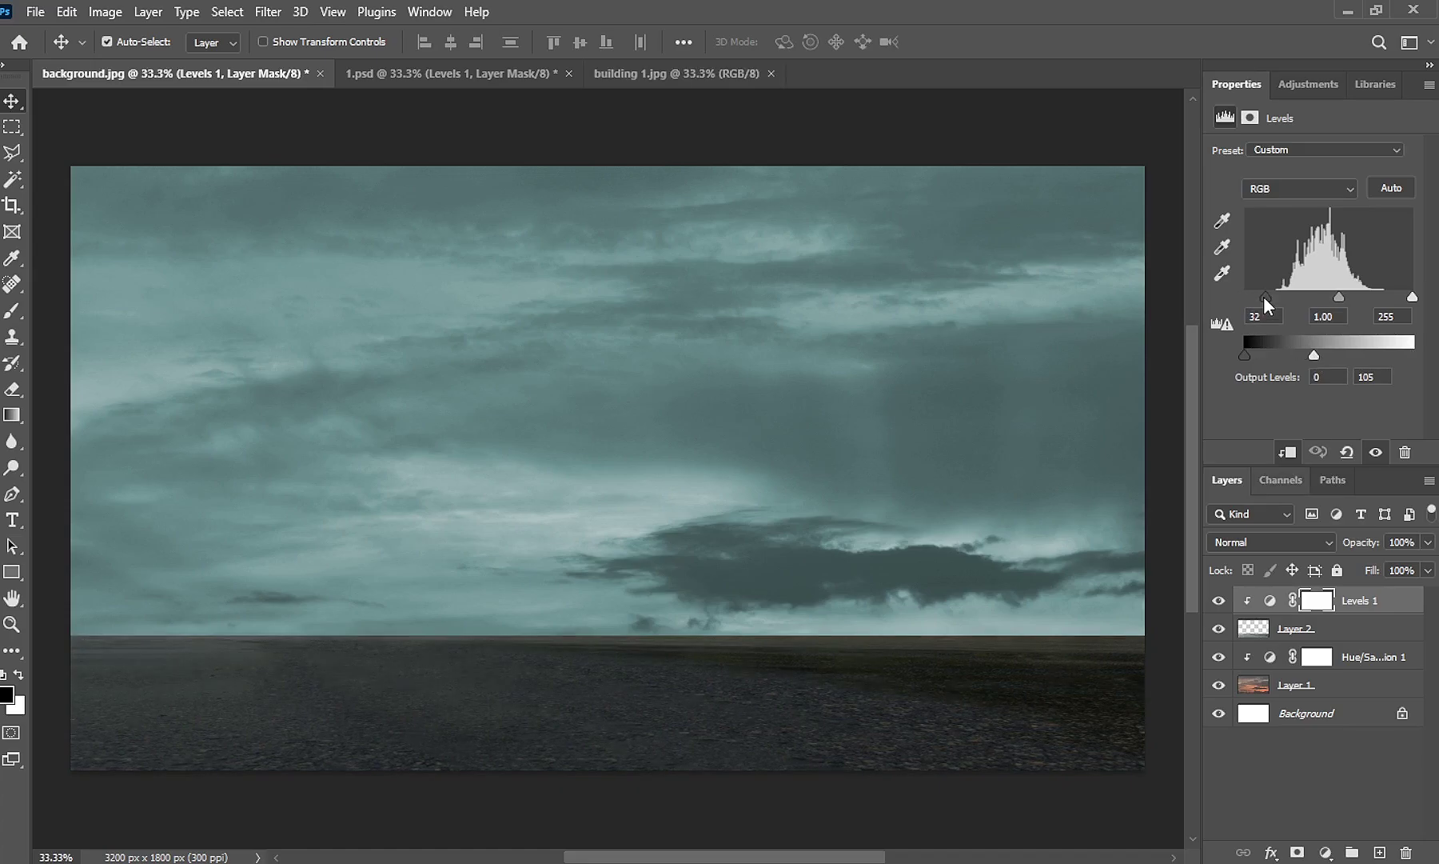
Bring building 1.jpg into the composite at left and remove its background
left_click(697, 73)
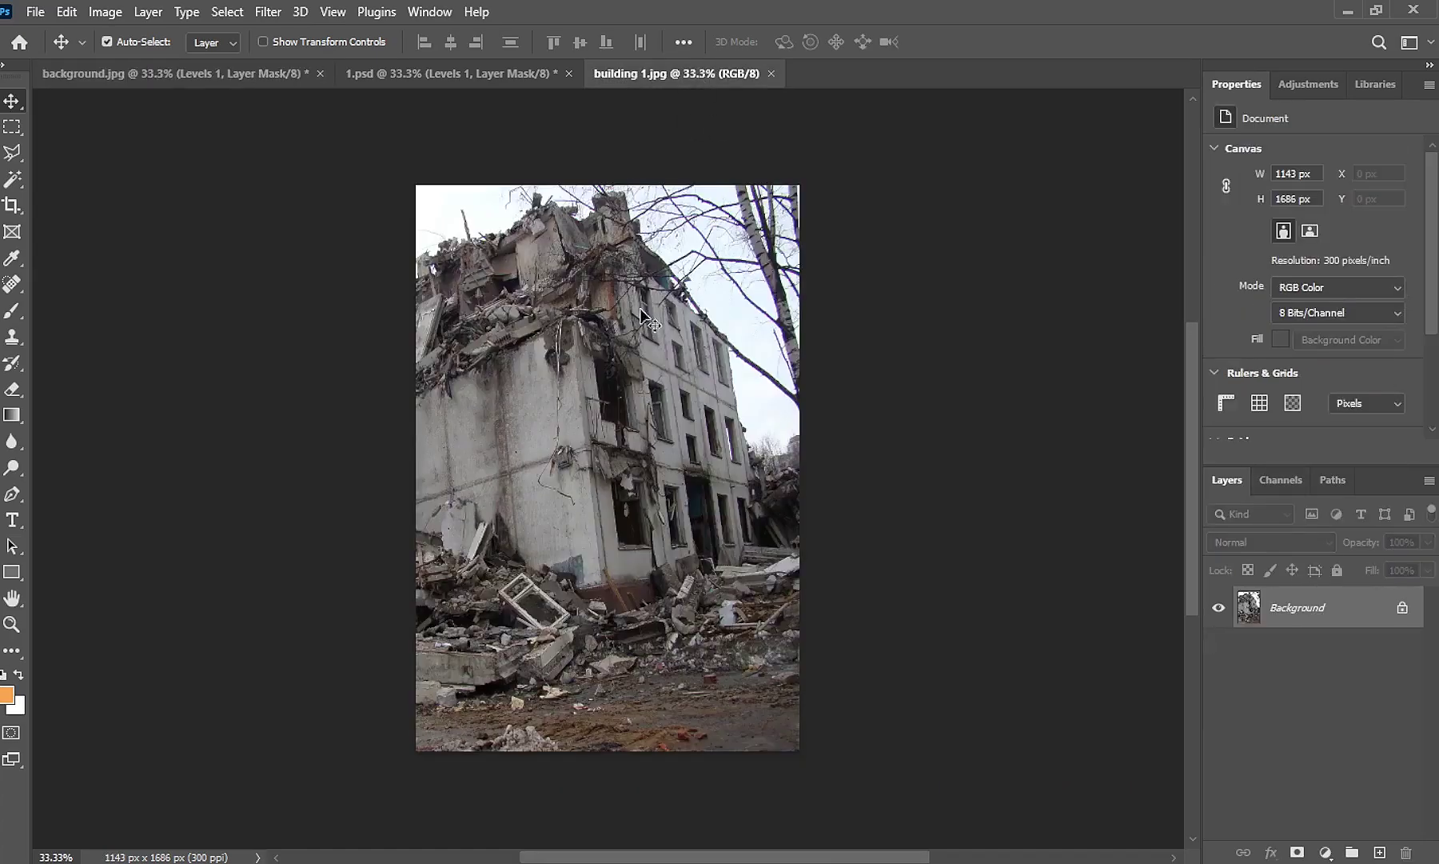
left_click(240, 76)
left_click_drag(239, 80, 268, 512)
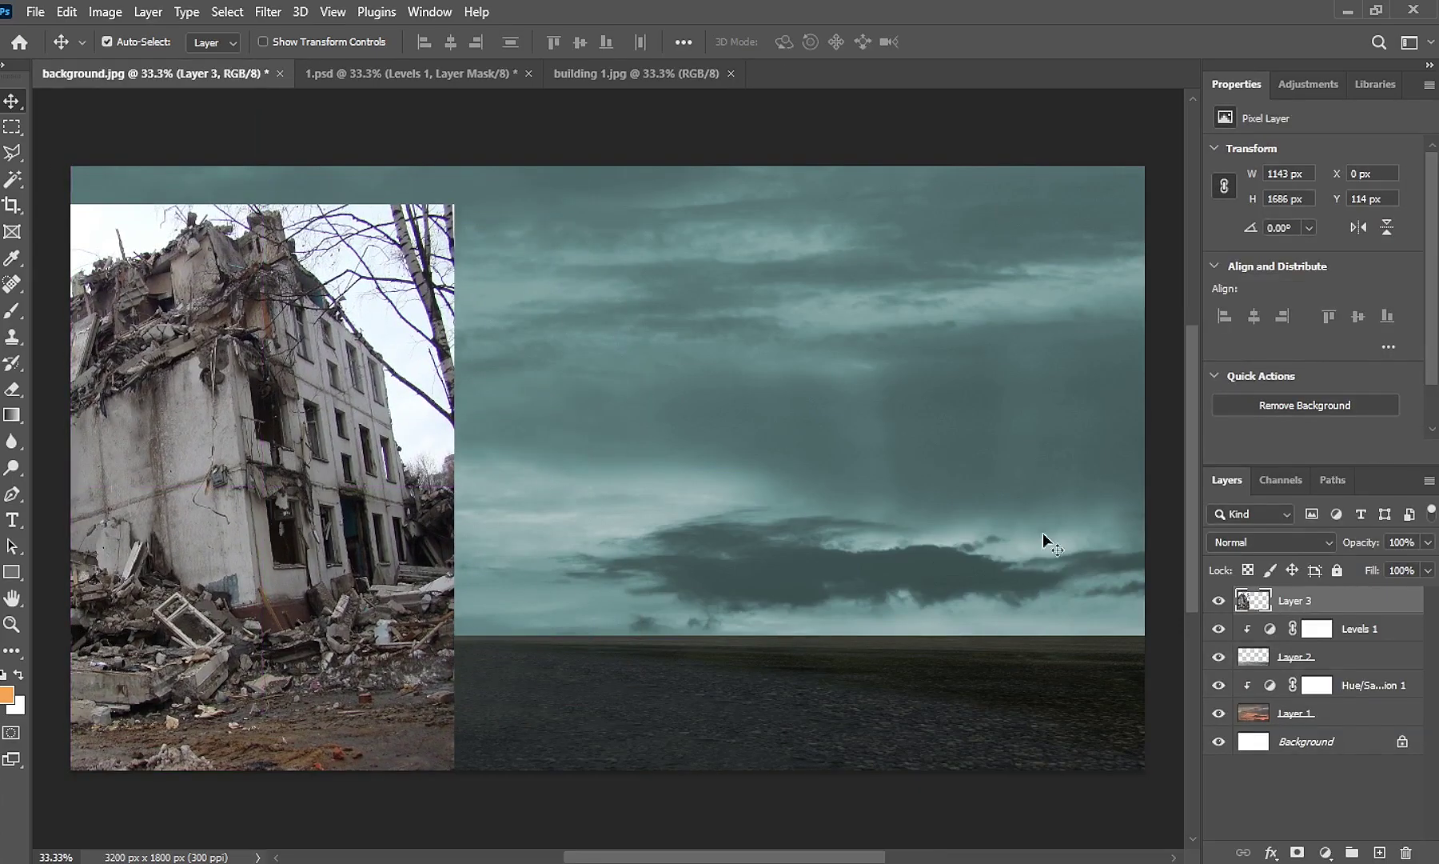
left_click(1308, 408)
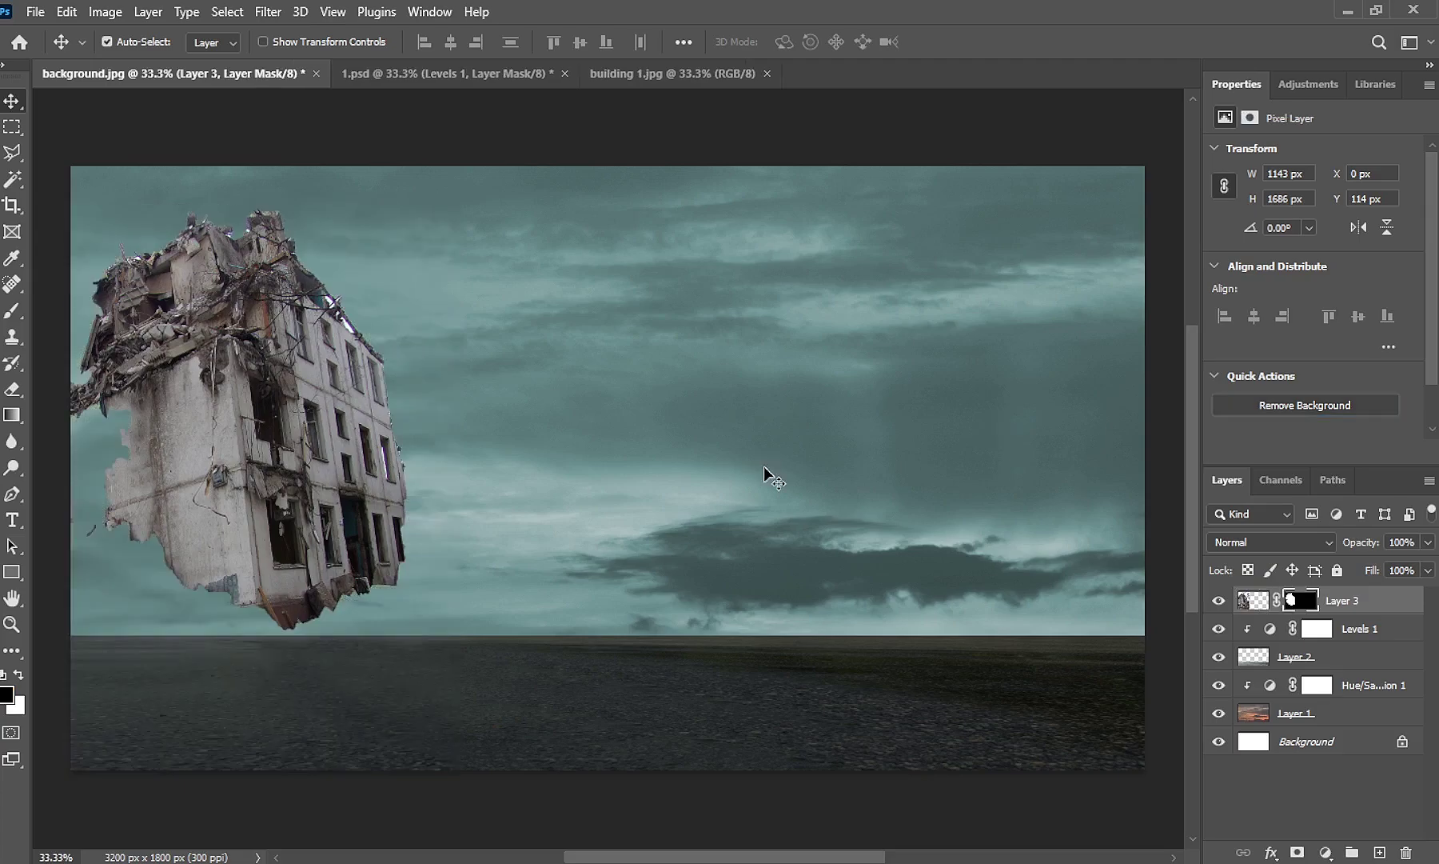
Paint white on the building's mask to restore the rubble base, then shrink the brush
key("b")
key("x")
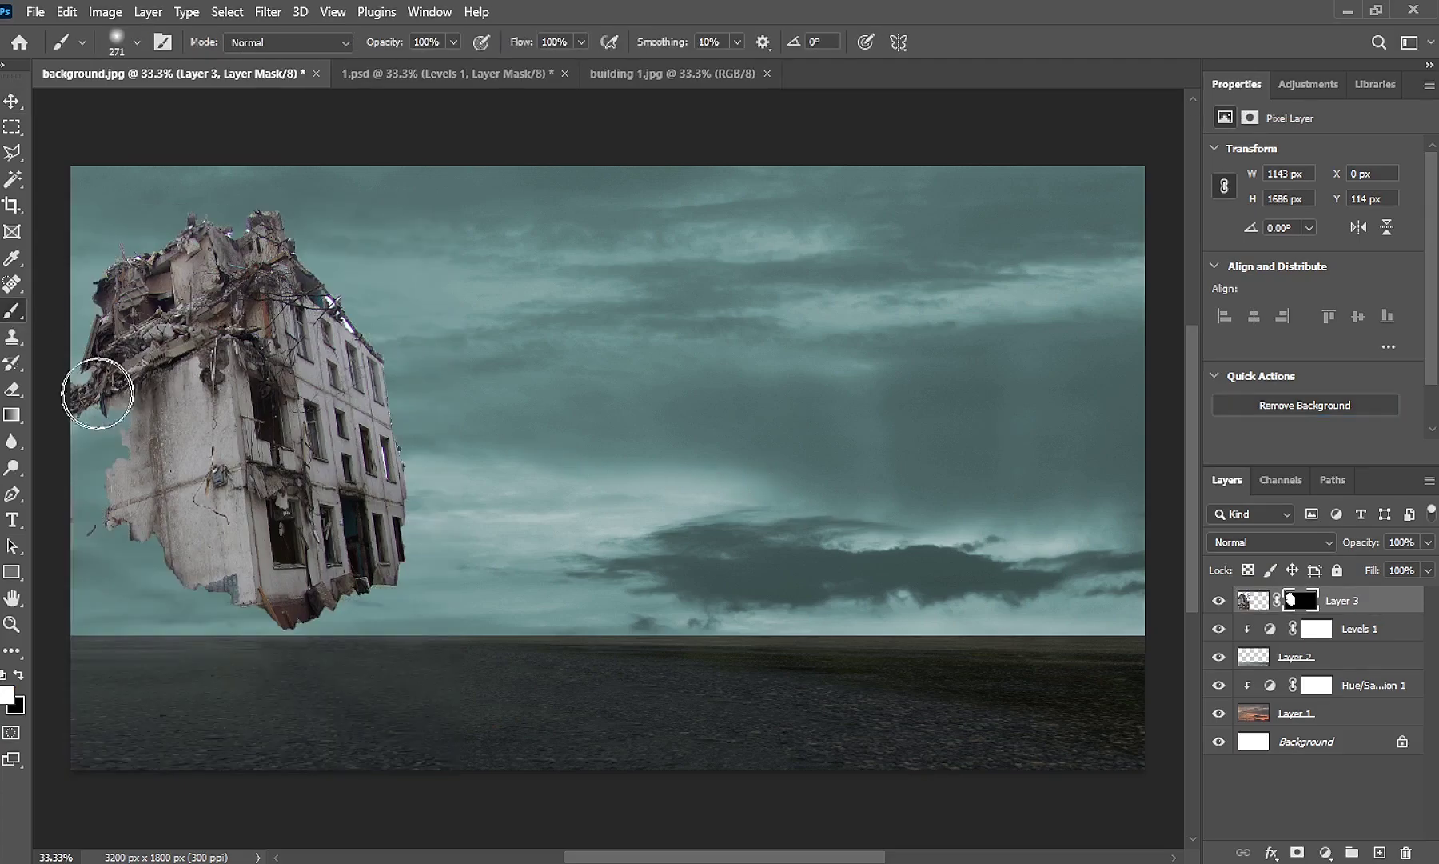
mouse_move(164, 588)
left_mouse_down()
mouse_move(95, 589)
mouse_move(390, 592)
mouse_move(423, 608)
left_mouse_up()
scroll(423, 591, "down", 1)
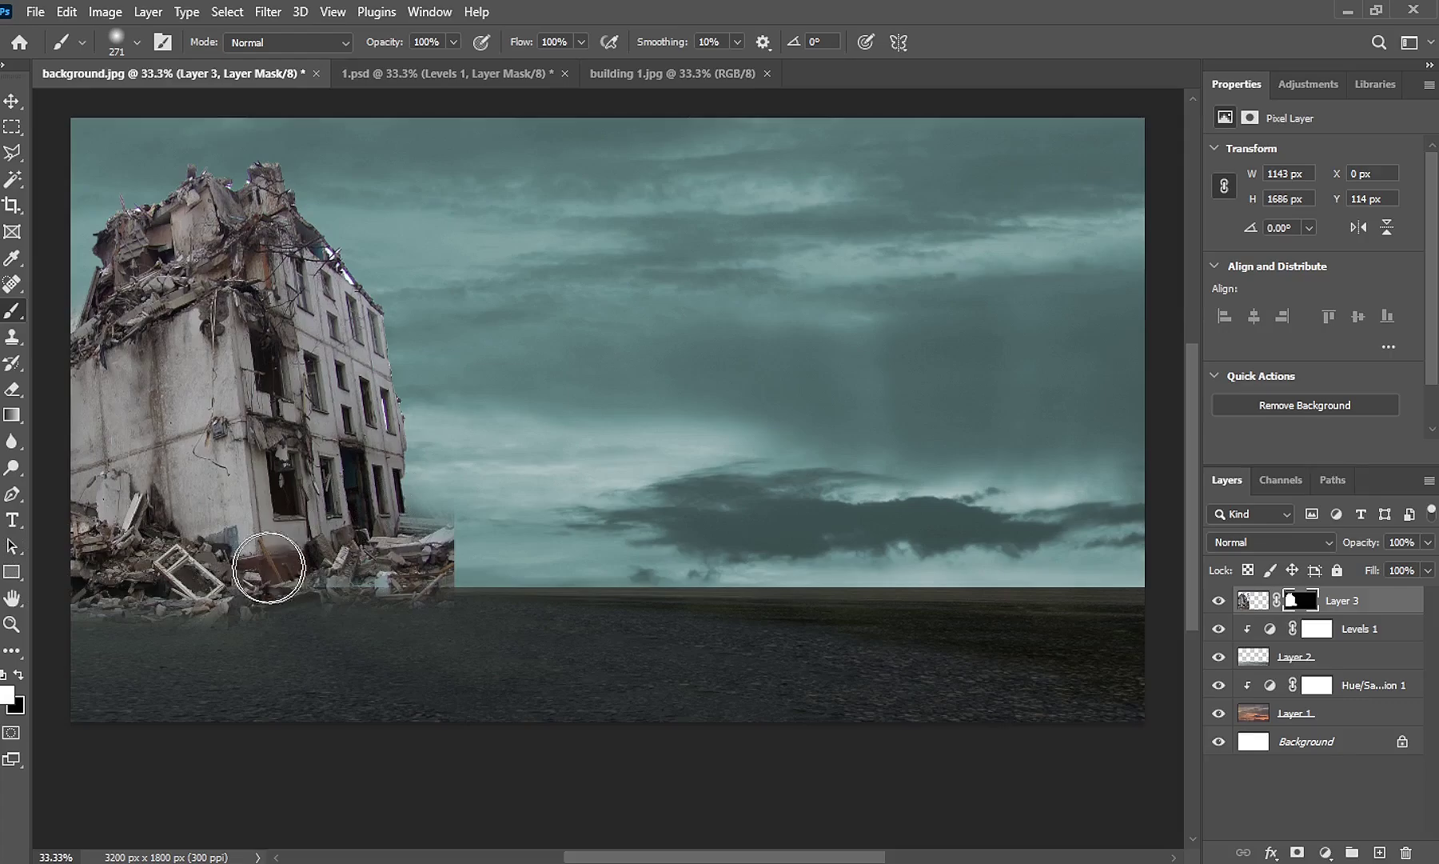
scroll(461, 524, "up", 1)
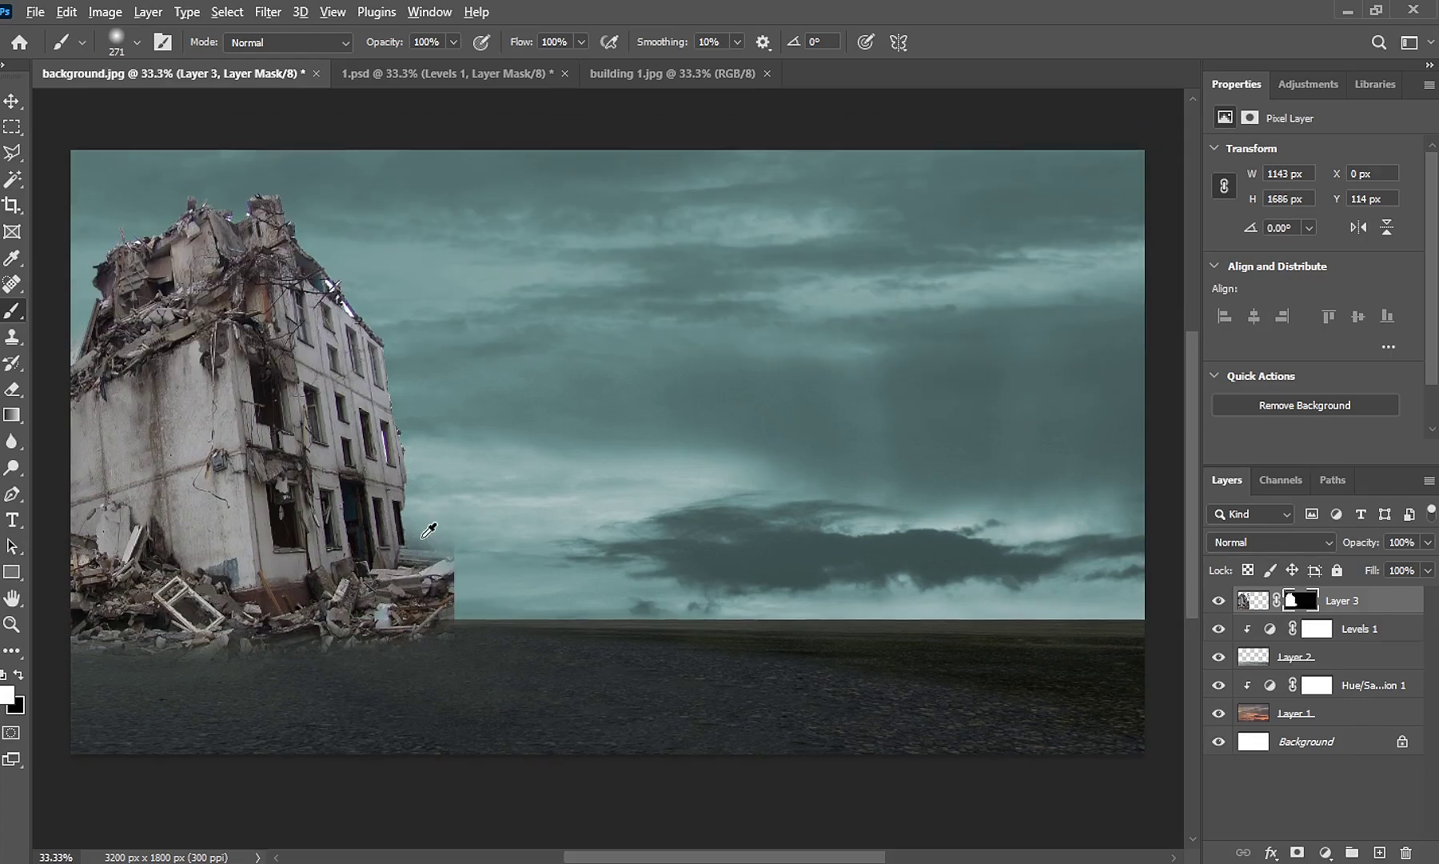
scroll(427, 524, "up", 3, "alt")
scroll(381, 496, "up", 2, "alt")
scroll(381, 496, "up", 2, "alt")
left_click_drag(413, 443, 123, 422)
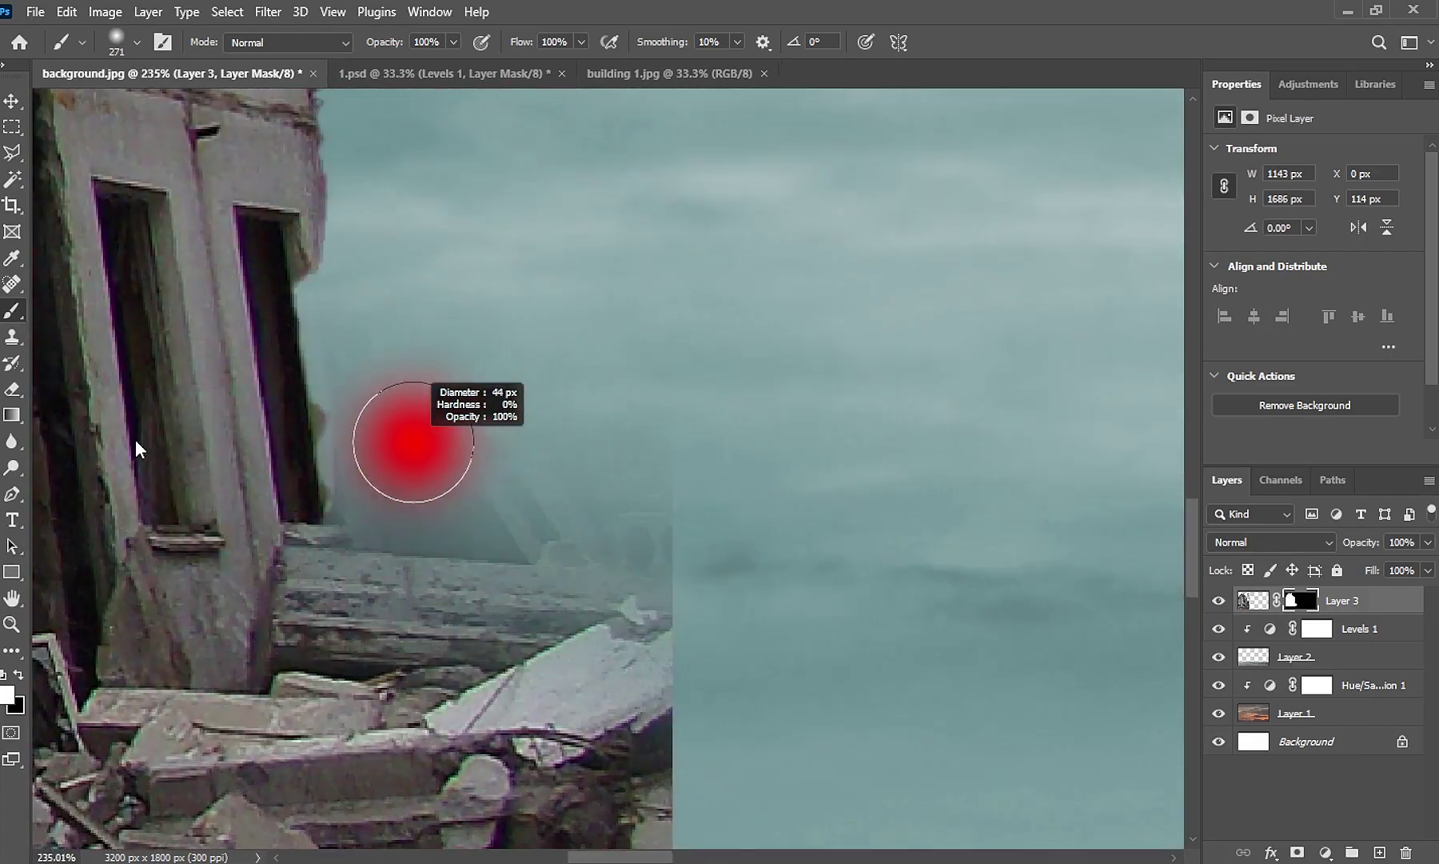
Reveal the broken beam on the mask and clean the sky along its edge
mouse_move(368, 356)
left_mouse_down()
mouse_move(354, 321)
mouse_move(331, 489)
mouse_move(347, 296)
mouse_move(431, 524)
mouse_move(369, 363)
mouse_move(572, 600)
mouse_move(369, 260)
left_mouse_up()
scroll(479, 344, "down", 5, "alt")
scroll(447, 275, "up", 5, "alt")
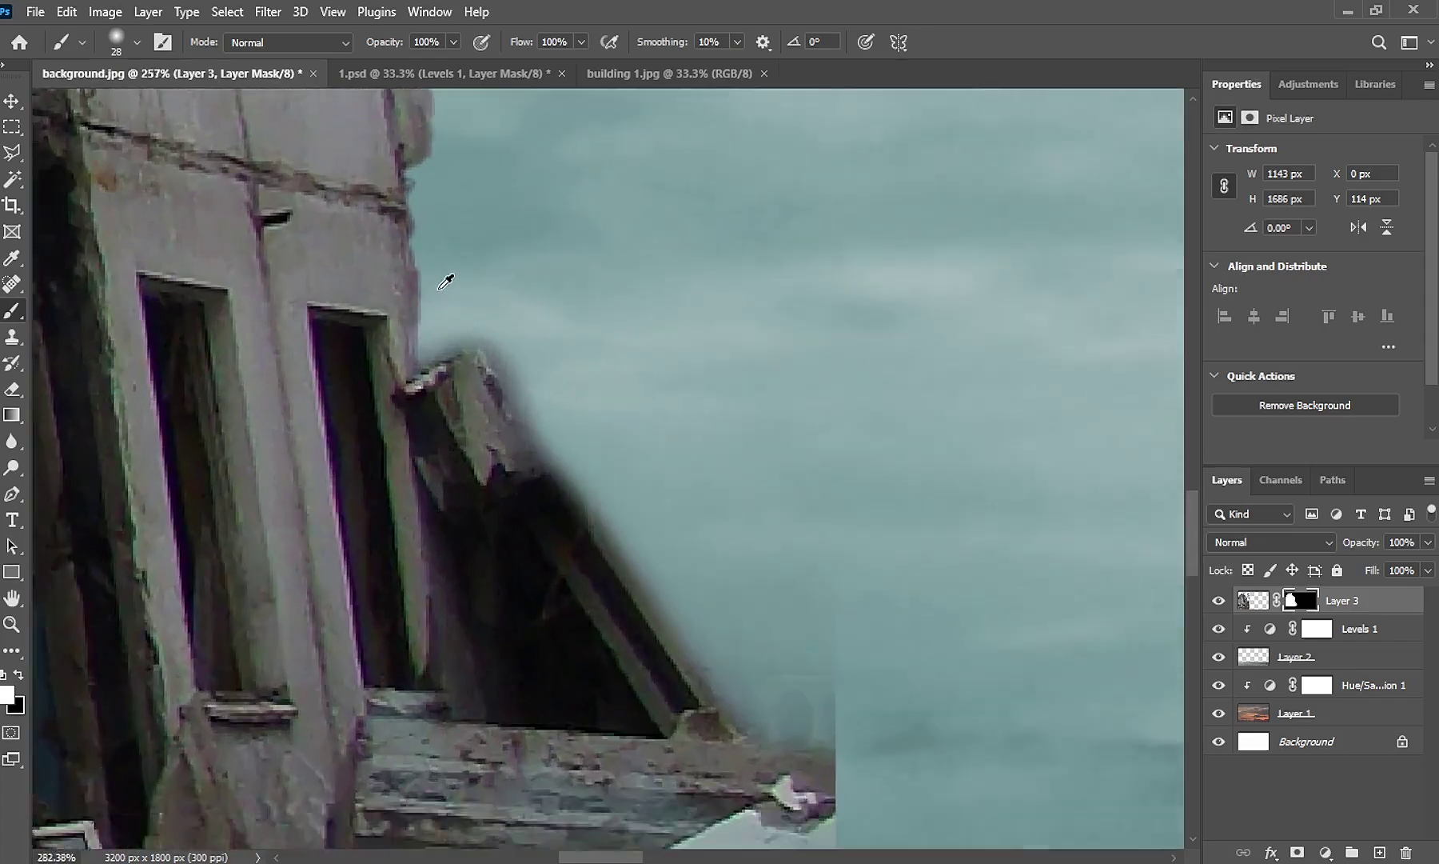
scroll(424, 312, "up", 2, "alt")
left_click_drag(427, 352, 491, 340)
left_click(751, 716, "shift")
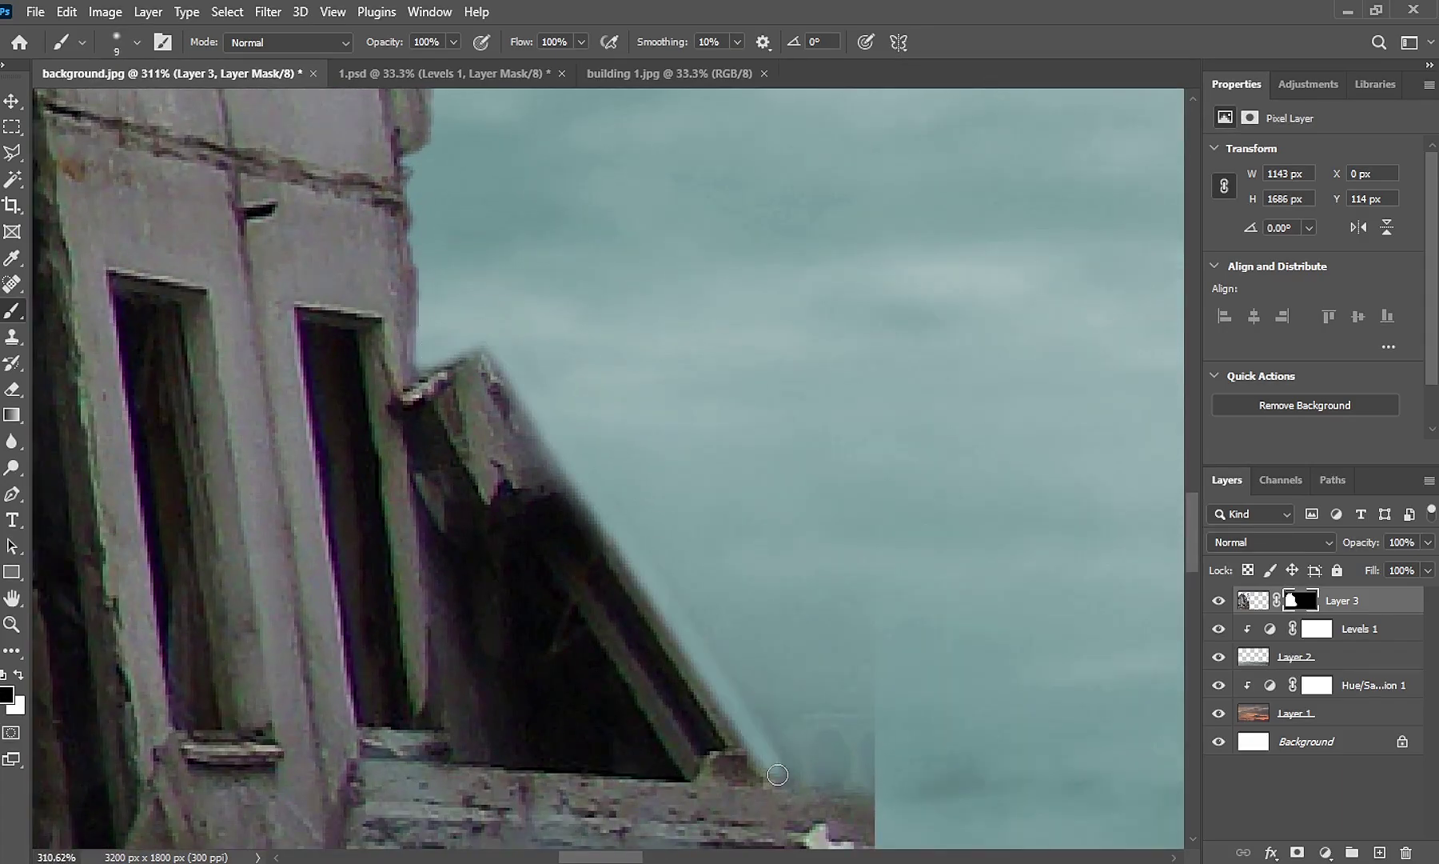
scroll(642, 527, "down", 4, "alt")
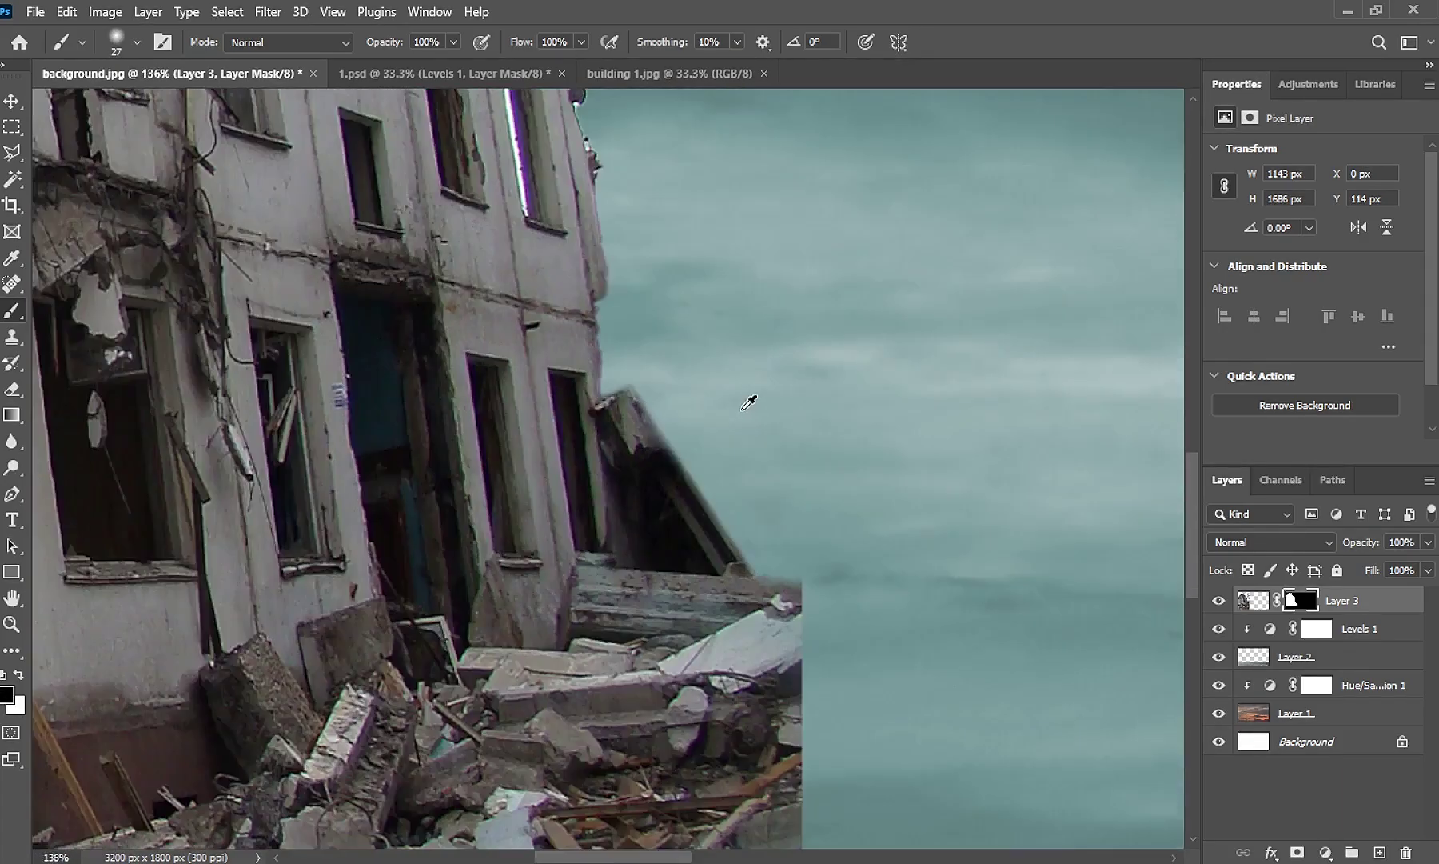
scroll(755, 400, "up", 5)
scroll(527, 659, "up", 5)
scroll(446, 491, "up", 3, "alt")
scroll(446, 491, "up", 2, "alt")
Paint out light fringes at the sky notches with a tiny brush
key("bracketleft")
key("bracketleft")
key("bracketleft")
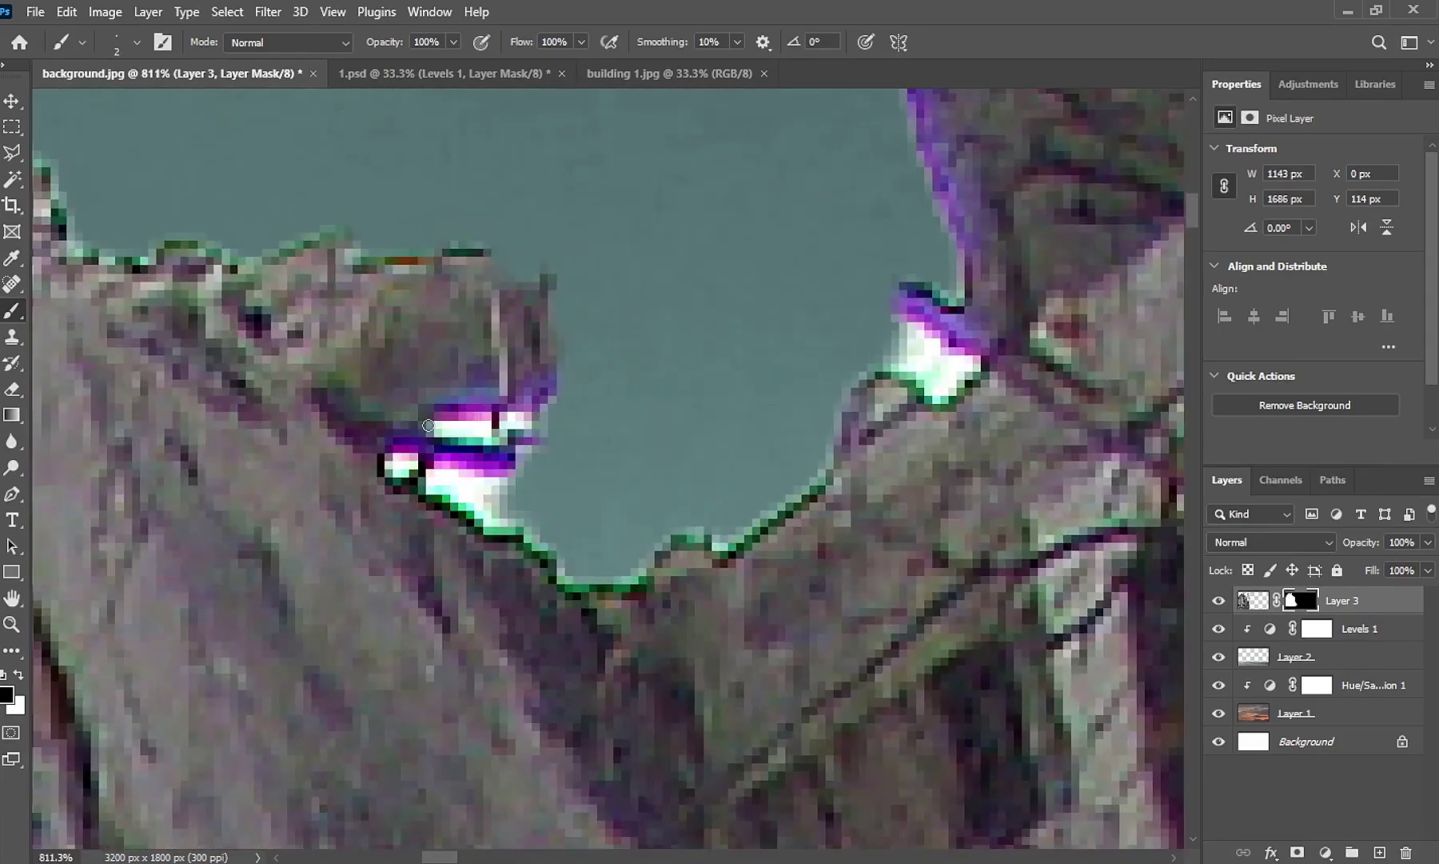
left_click_drag(429, 481, 521, 466)
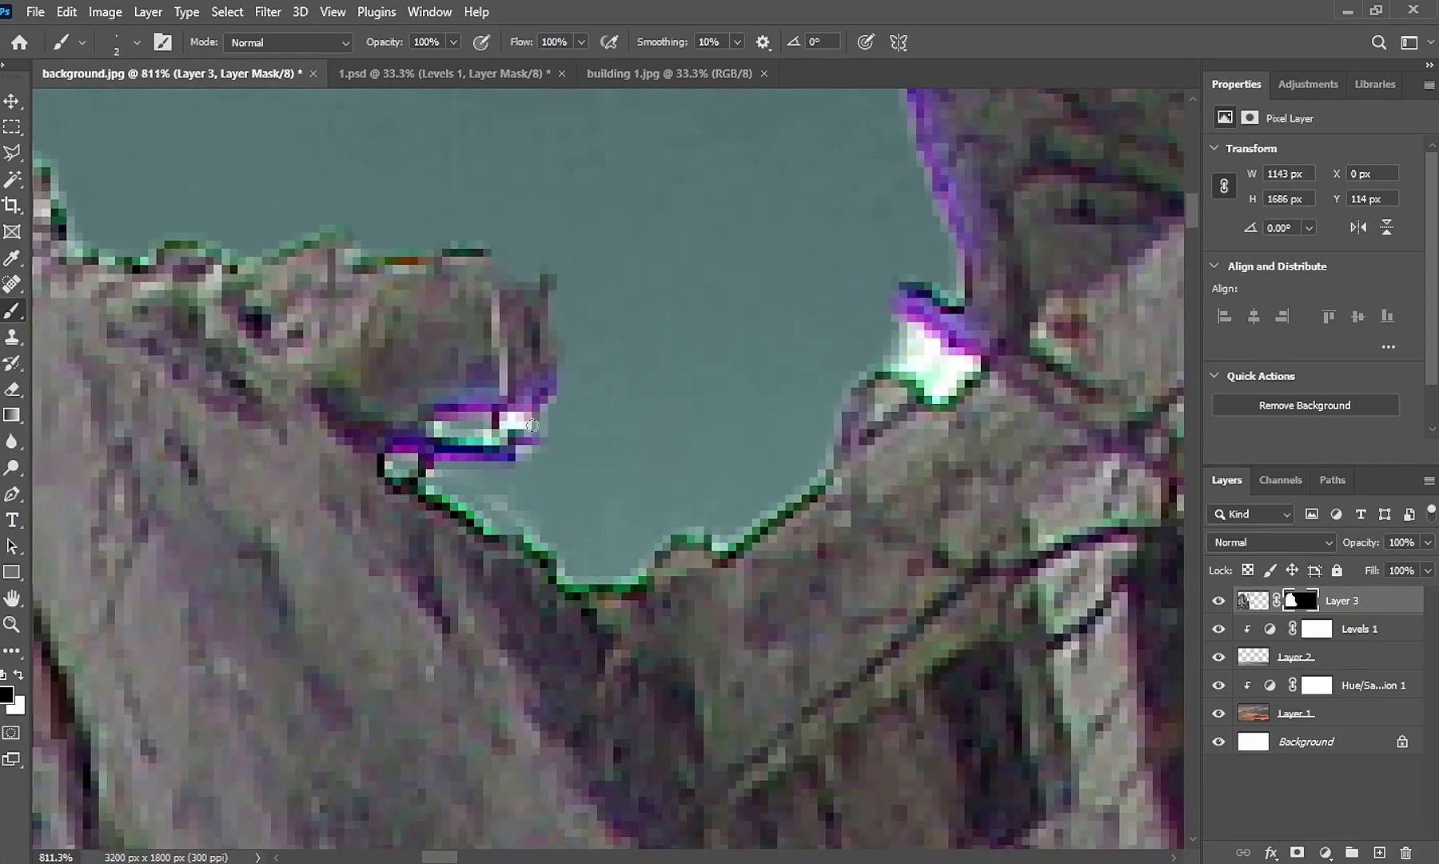
mouse_move(907, 323)
left_mouse_down()
mouse_move(960, 376)
mouse_move(943, 384)
mouse_move(904, 320)
left_mouse_up()
scroll(829, 324, "down", 2, "alt")
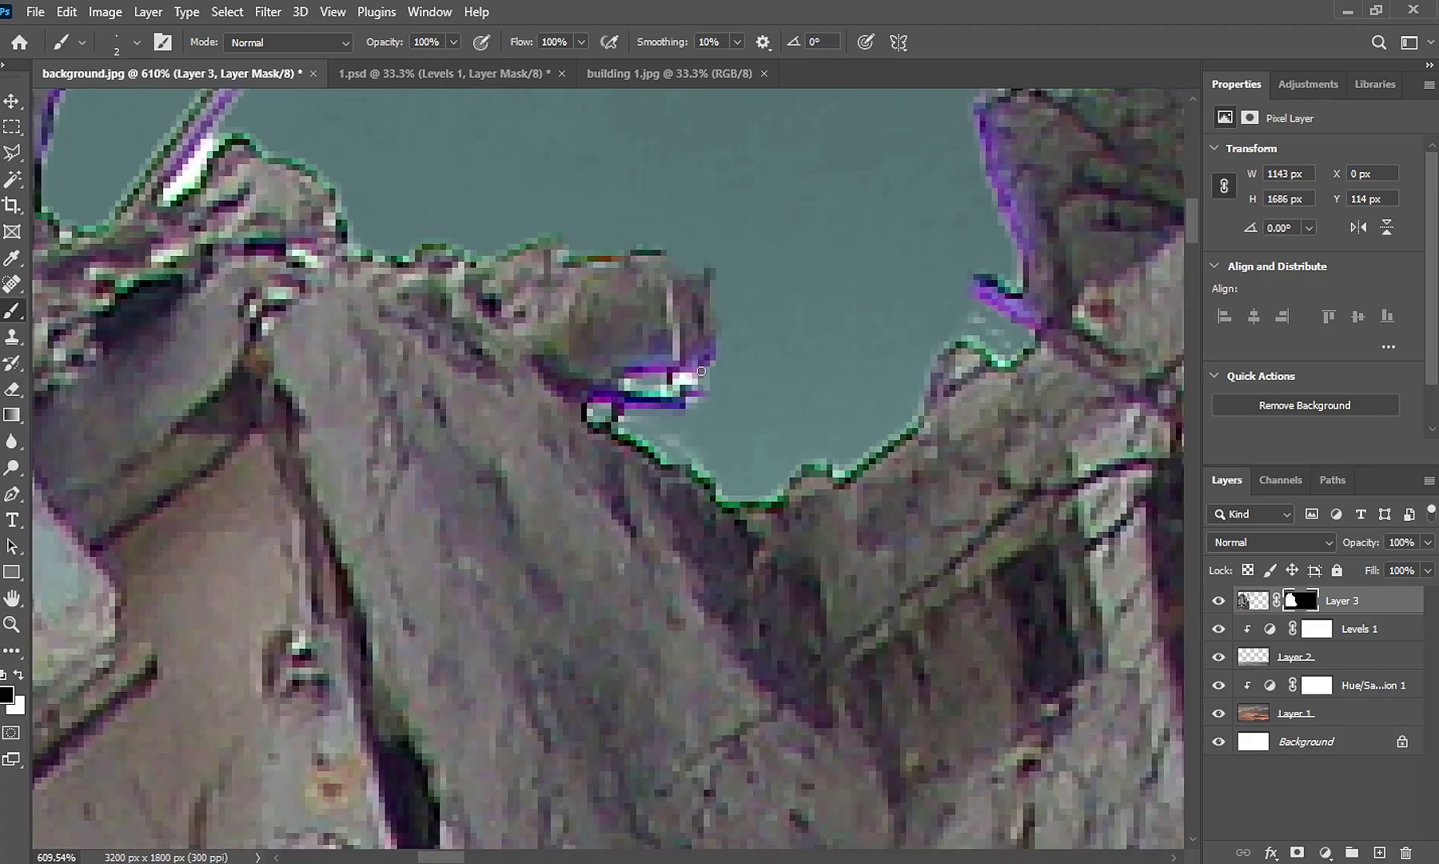
scroll(705, 379, "down", 3, "alt")
scroll(582, 637, "down", 1, "alt")
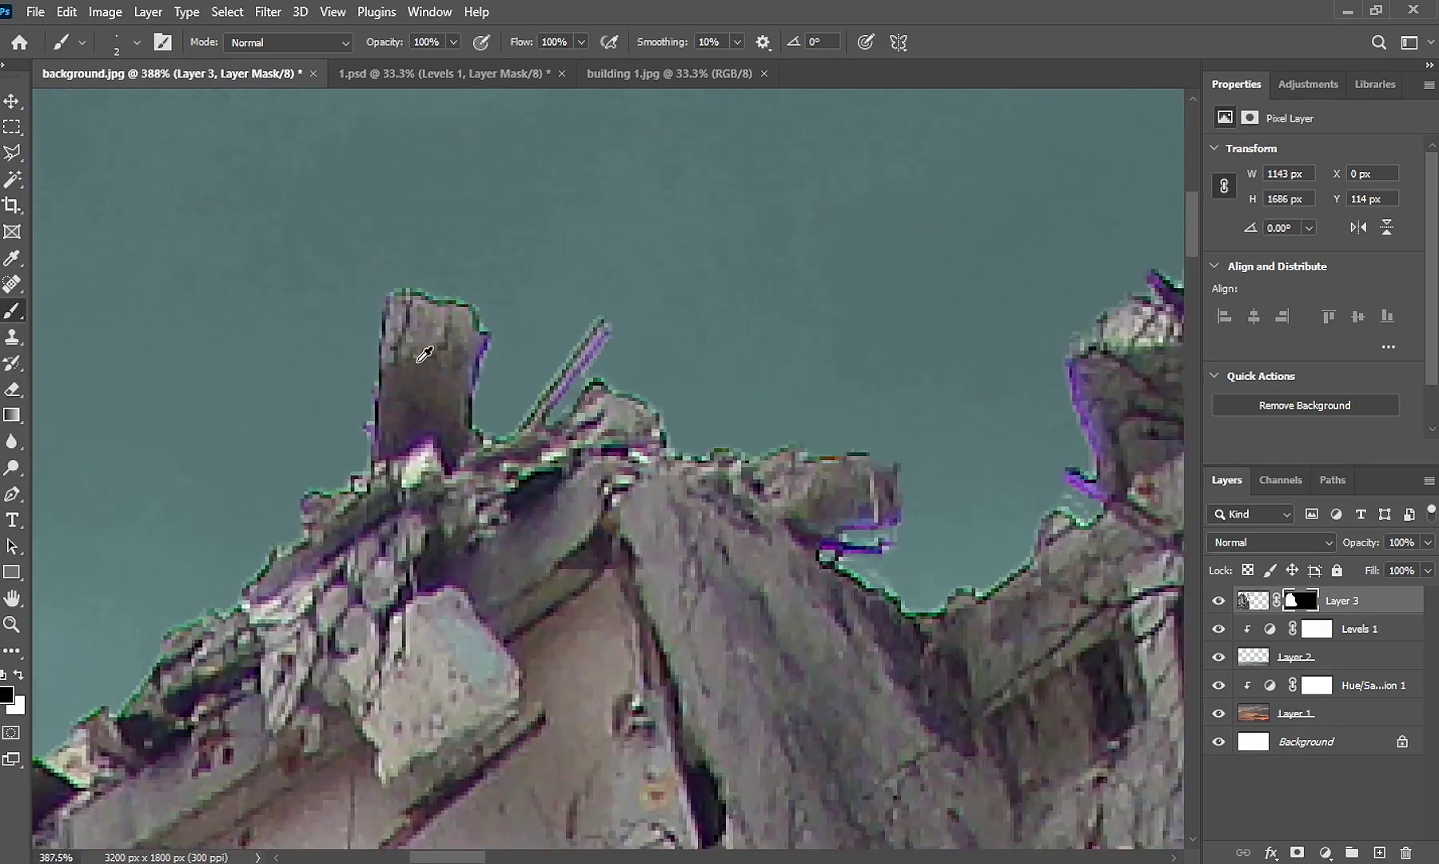
scroll(582, 637, "down", 1, "alt")
scroll(404, 340, "up", 2, "alt")
scroll(404, 328, "up", 2, "alt")
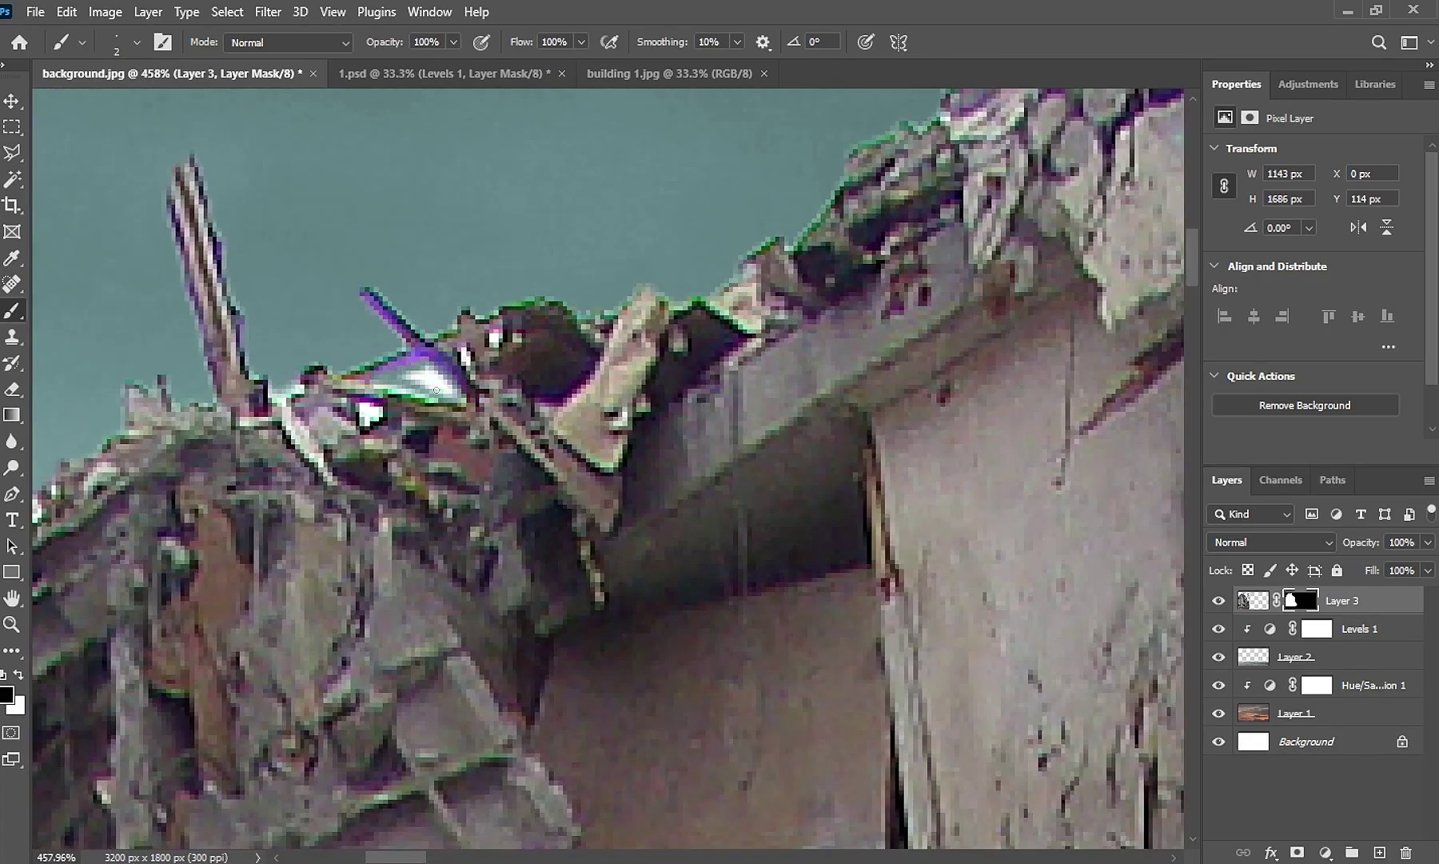
scroll(447, 373, "down", 8)
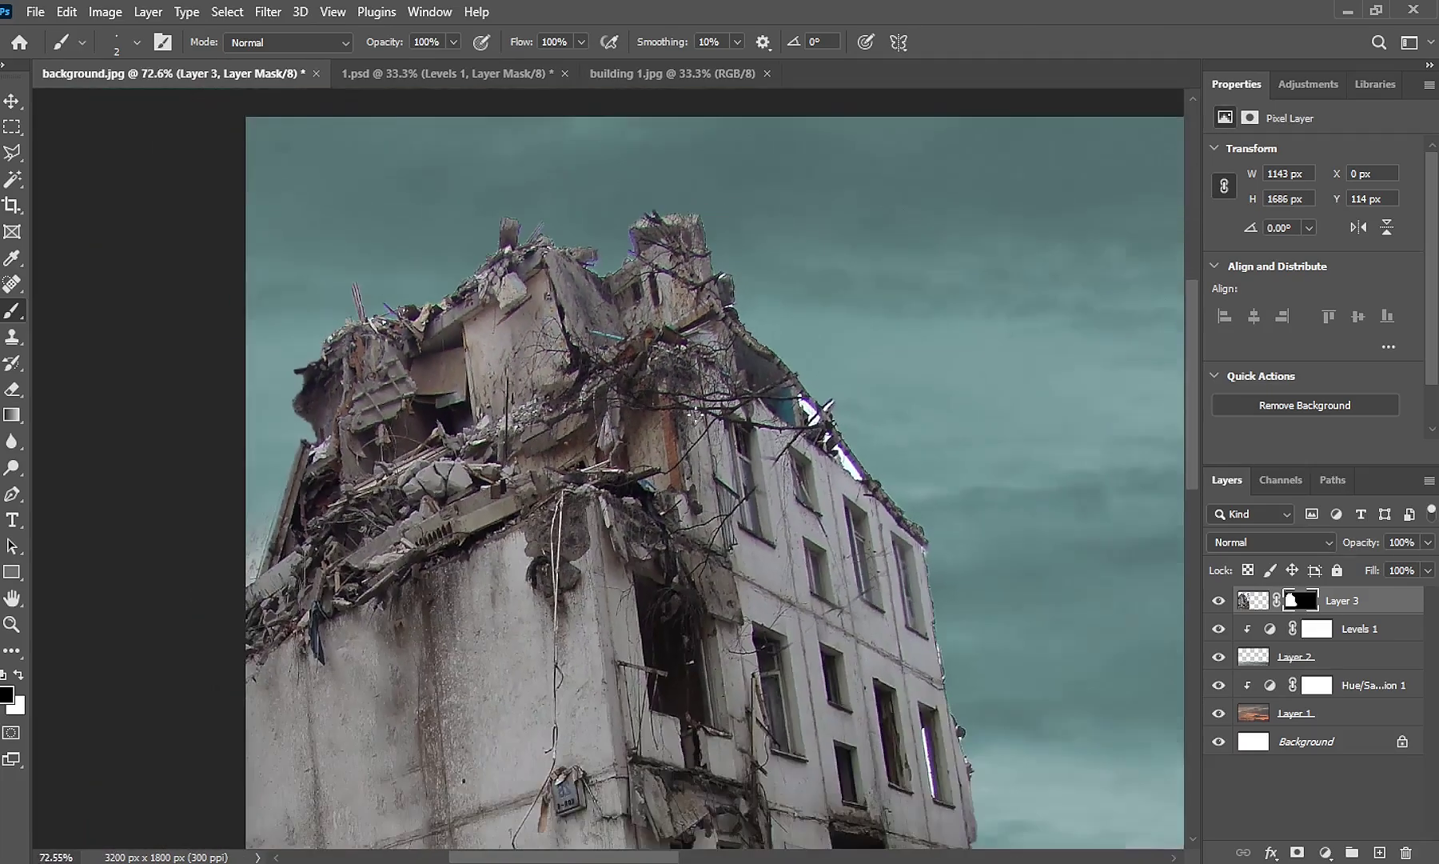
scroll(800, 480, "up", 8)
Paint out the purple strip, highlights and white wedge around the stick
key("bracketright")
key("bracketright")
key("bracketright")
mouse_move(687, 384)
left_mouse_down()
mouse_move(864, 608)
mouse_move(631, 304)
mouse_move(617, 380)
left_mouse_up()
scroll(617, 380, "up", 3)
scroll(617, 379, "left", 2)
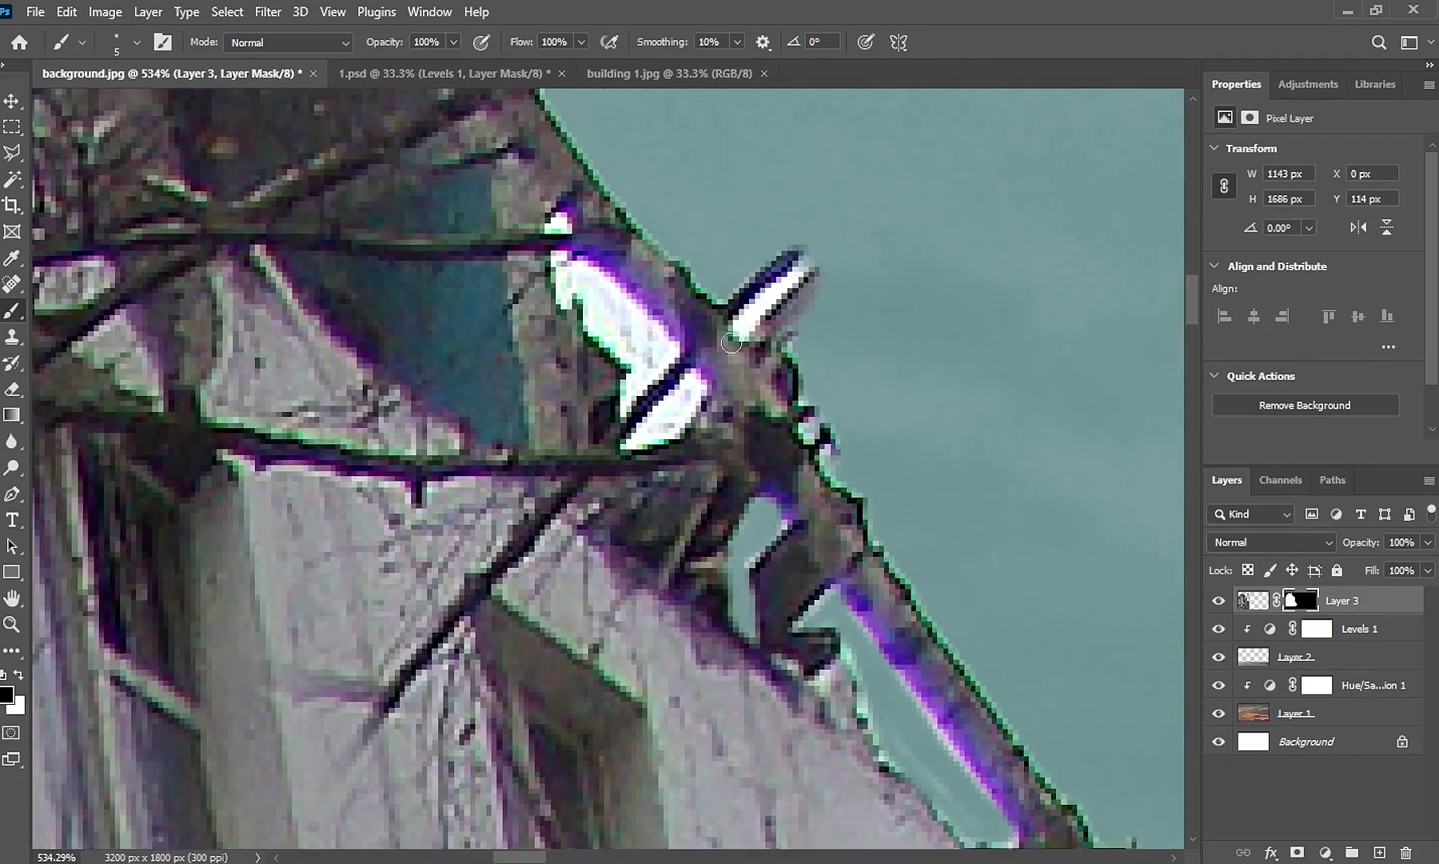
left_click_drag(800, 256, 744, 336)
mouse_move(664, 400)
left_mouse_down()
mouse_move(631, 320)
mouse_move(613, 336)
mouse_move(609, 313)
left_mouse_up()
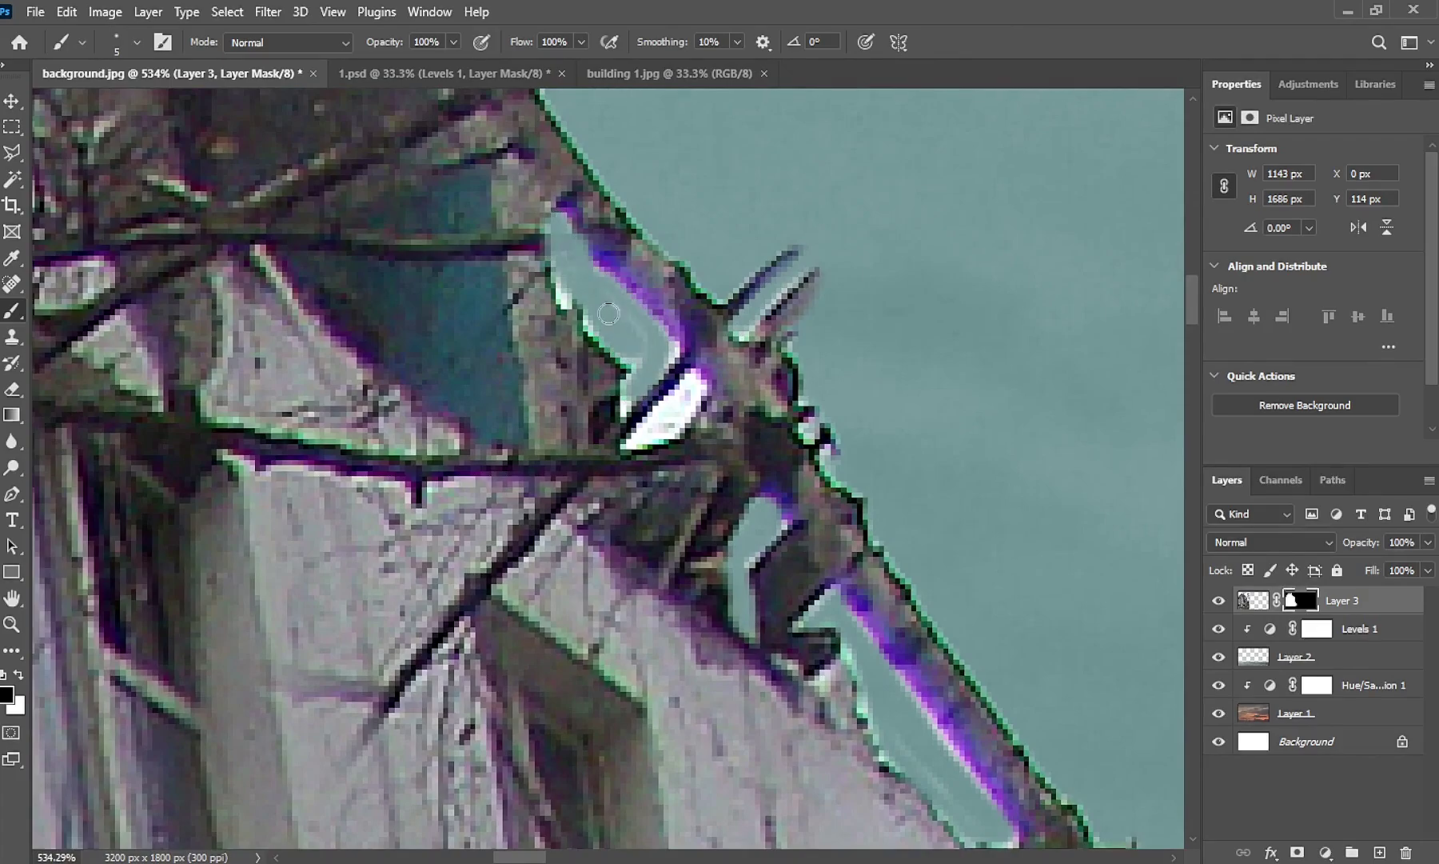
left_click_drag(688, 385, 675, 398)
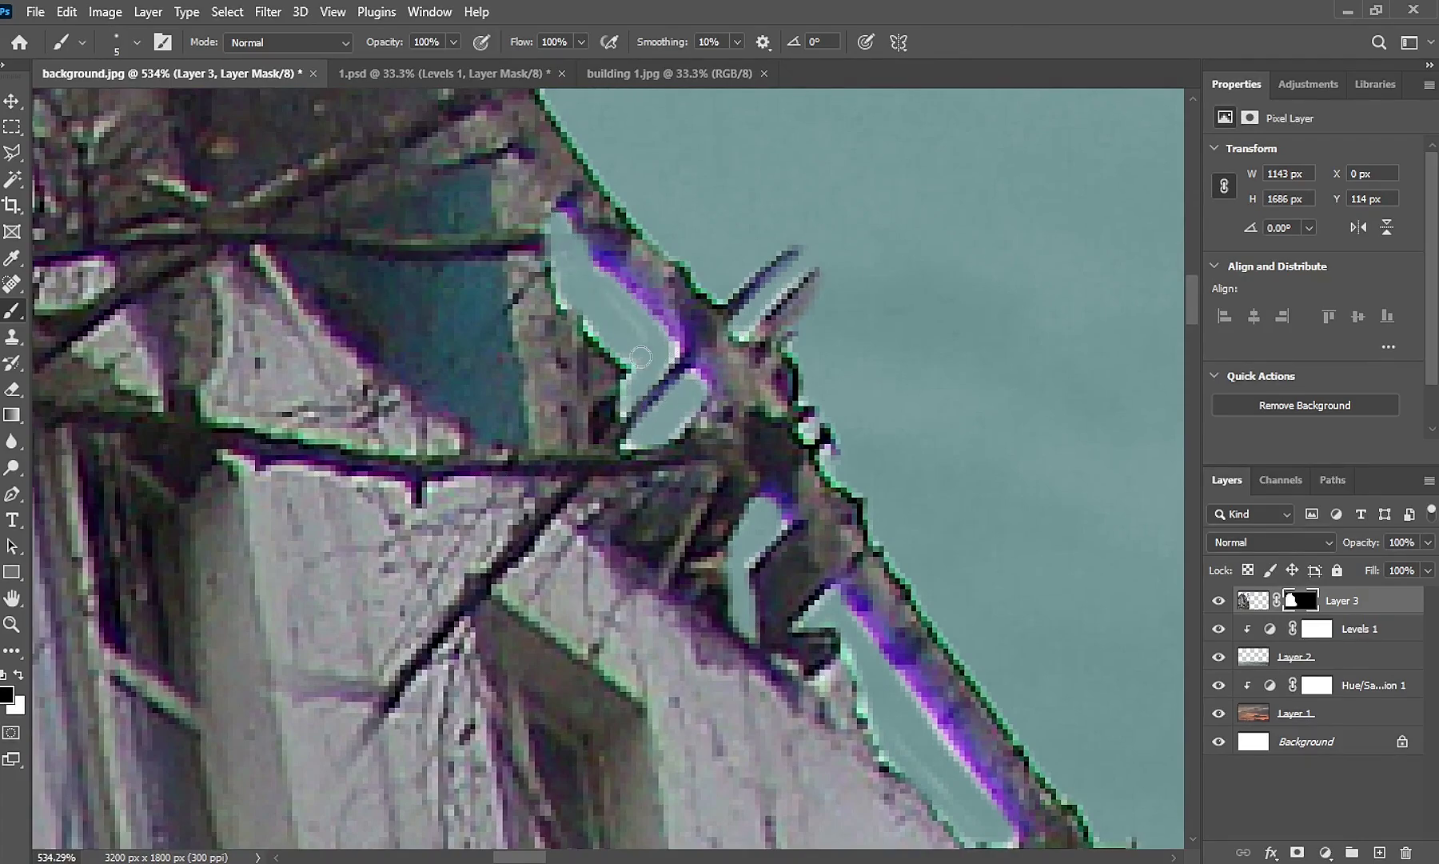
scroll(640, 356, "down", 6)
Zoom the view out to fit the whole image on screen
left_click(13, 624)
right_click(476, 416)
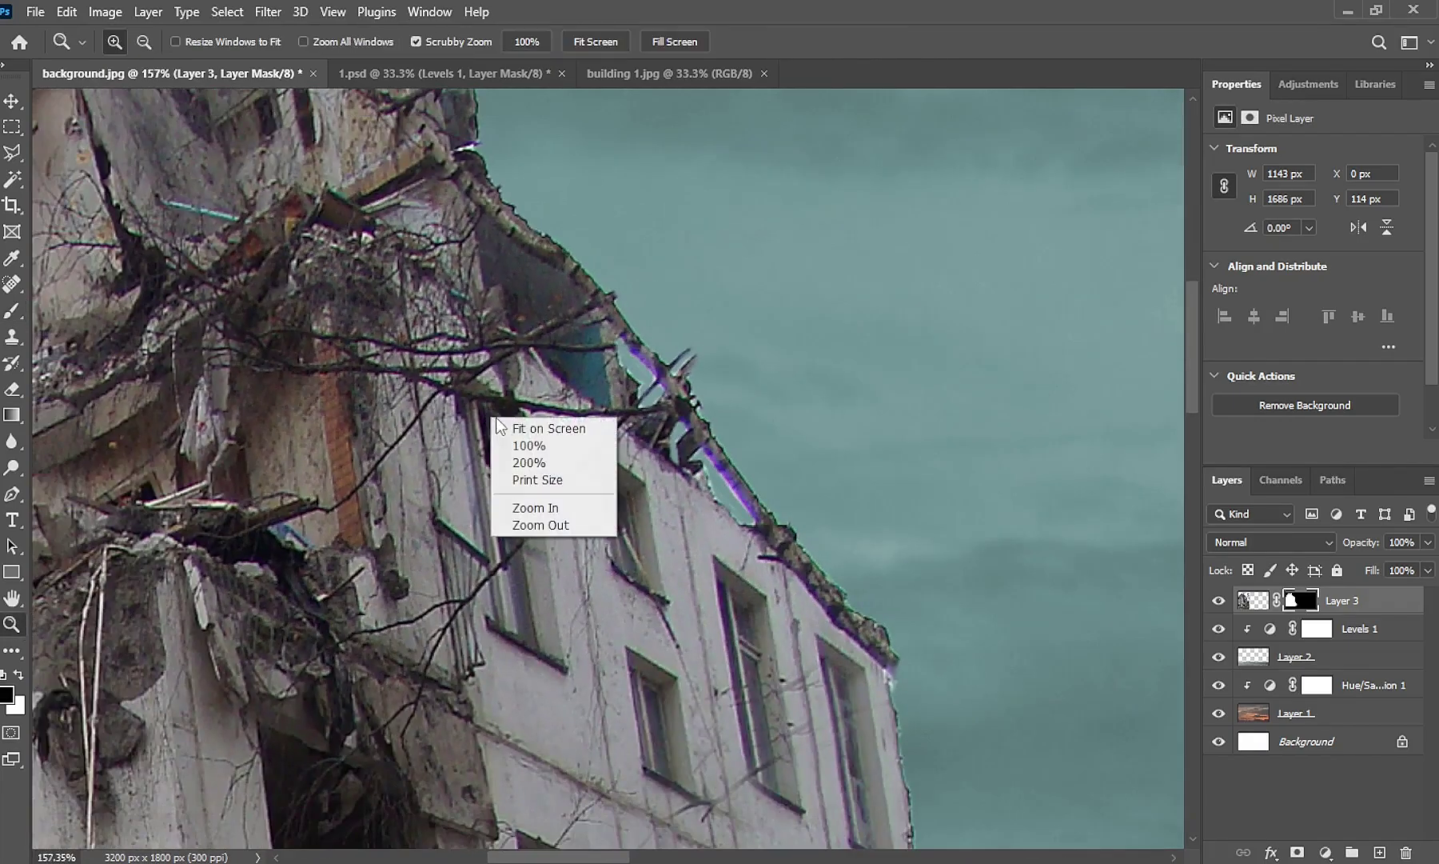
left_click(508, 425)
right_click(499, 397)
left_click(551, 511)
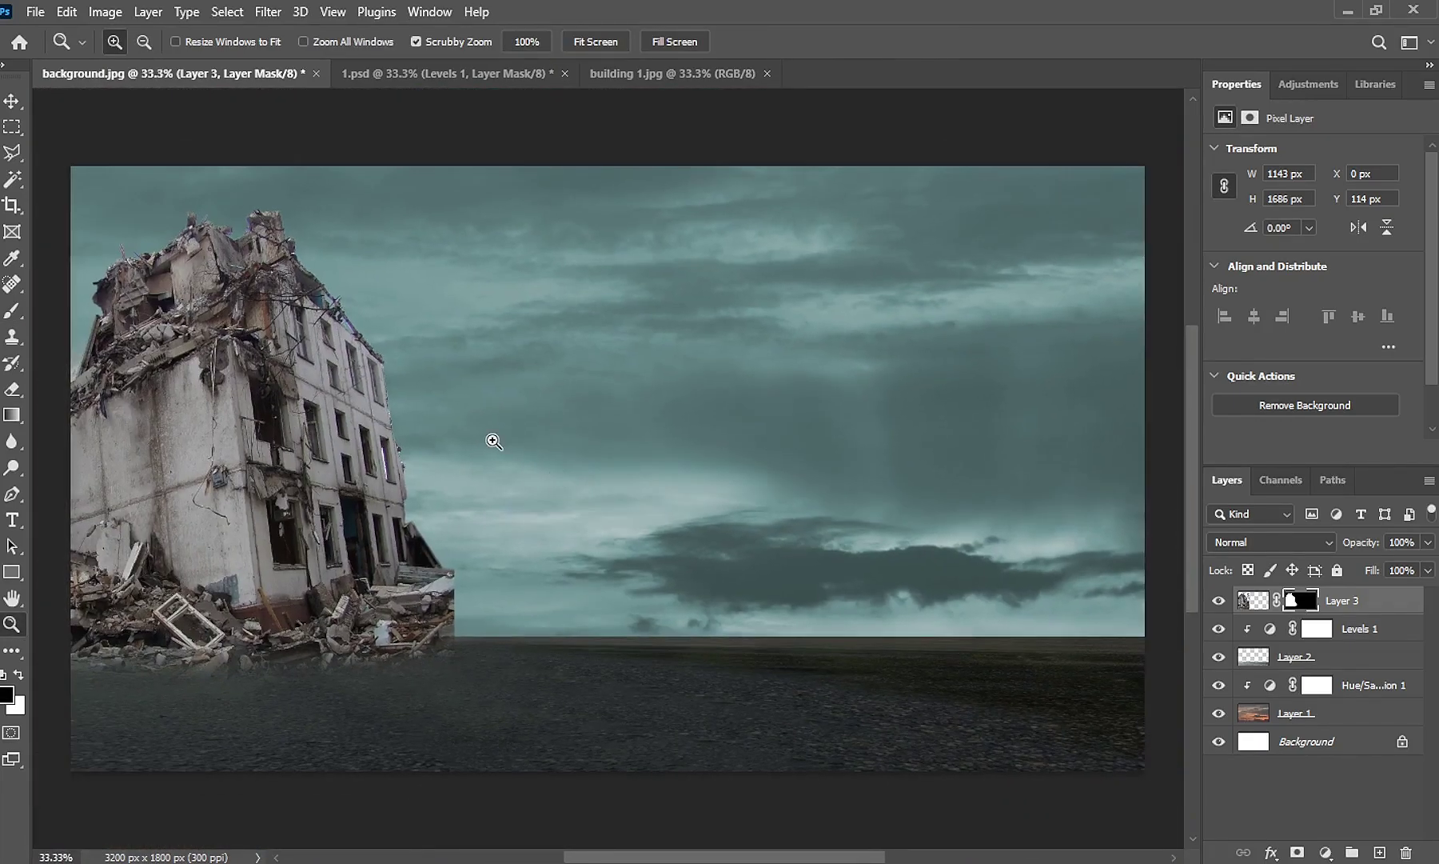
Darken the ruined building with a Levels adjustment, output white about 78
left_click(1323, 852)
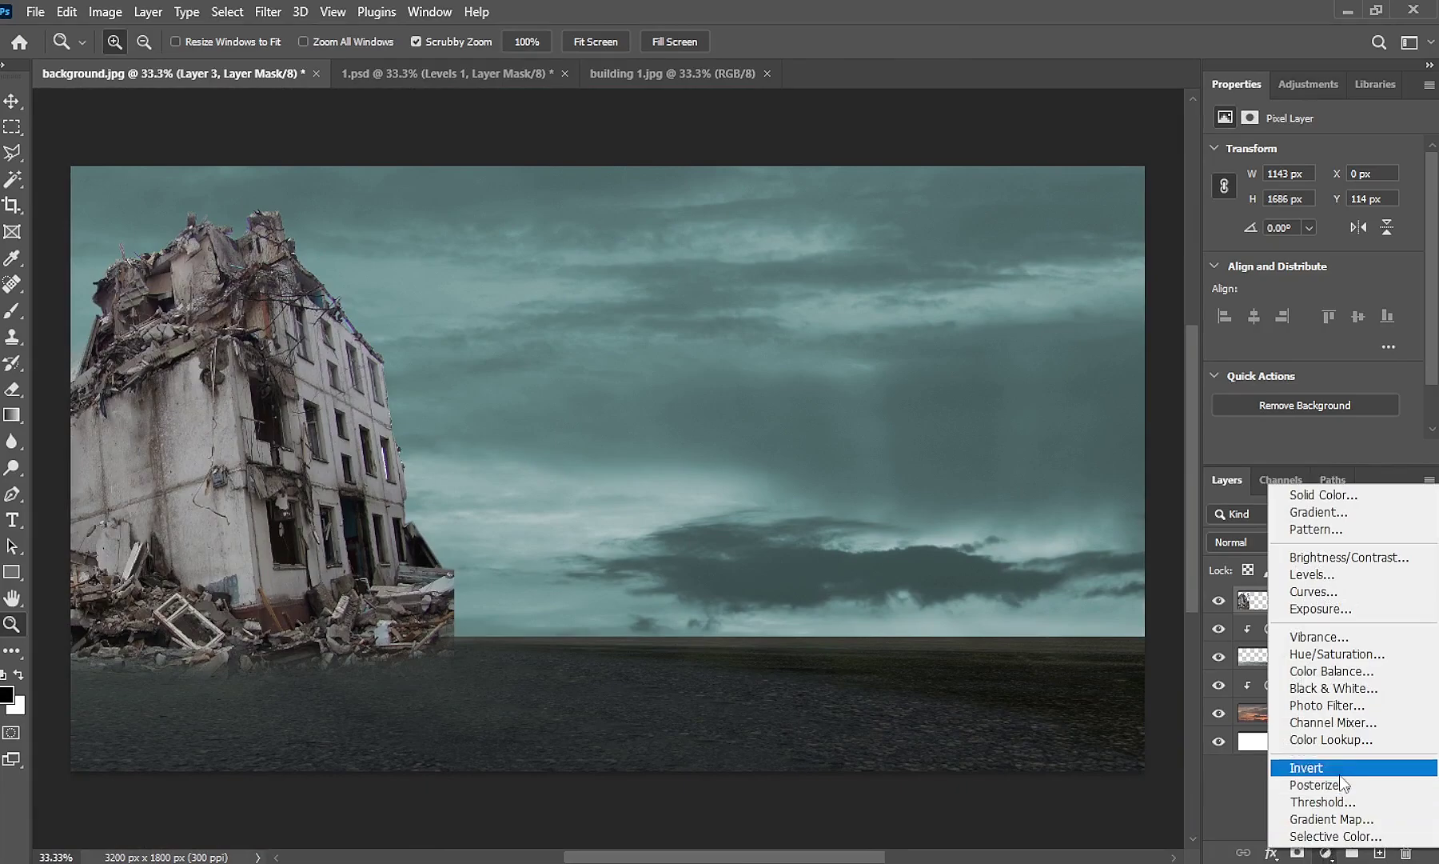
left_click(1347, 574)
key("v")
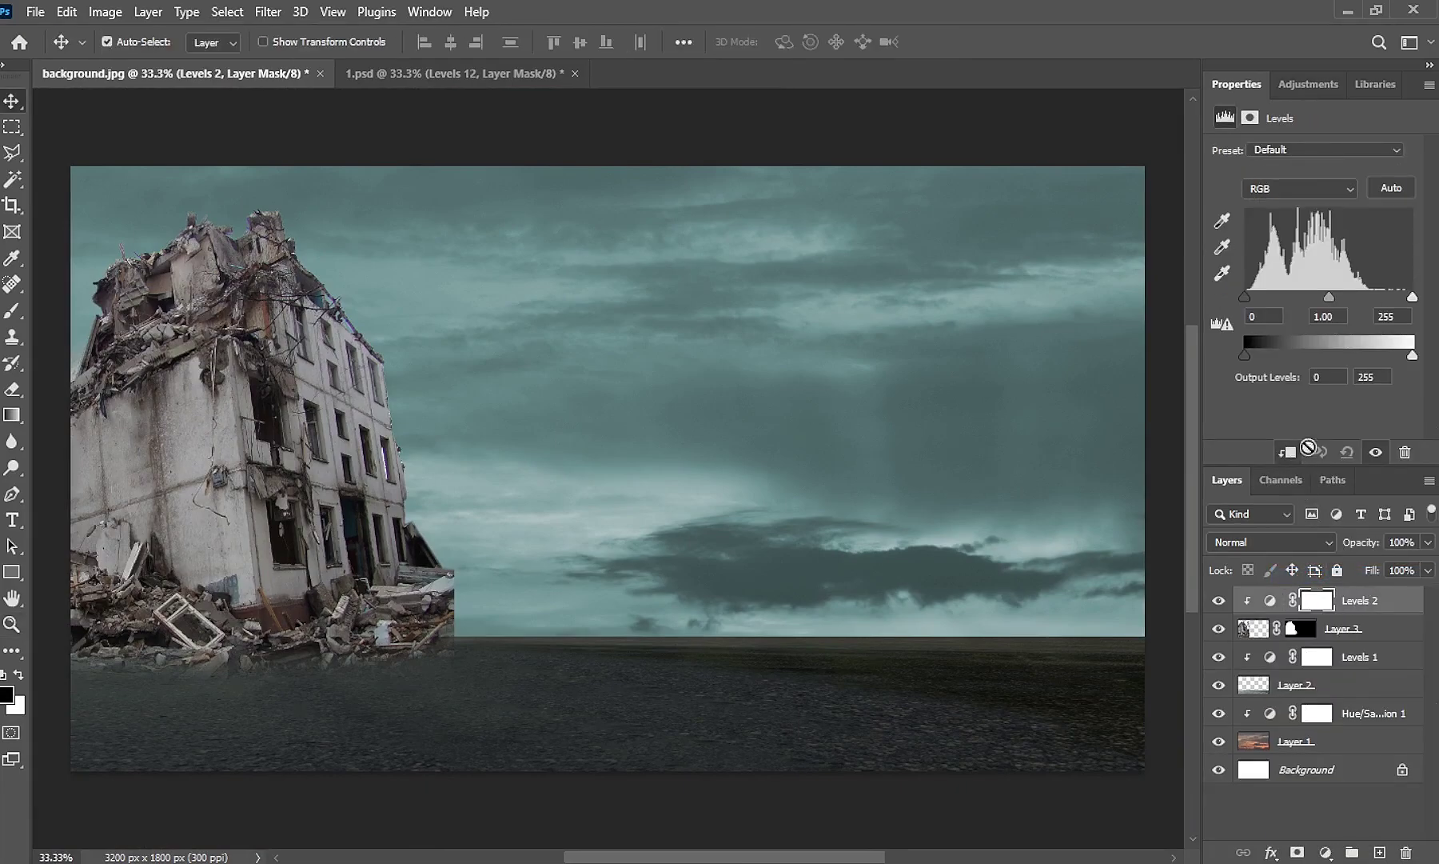
left_click_drag(1413, 355, 1295, 356)
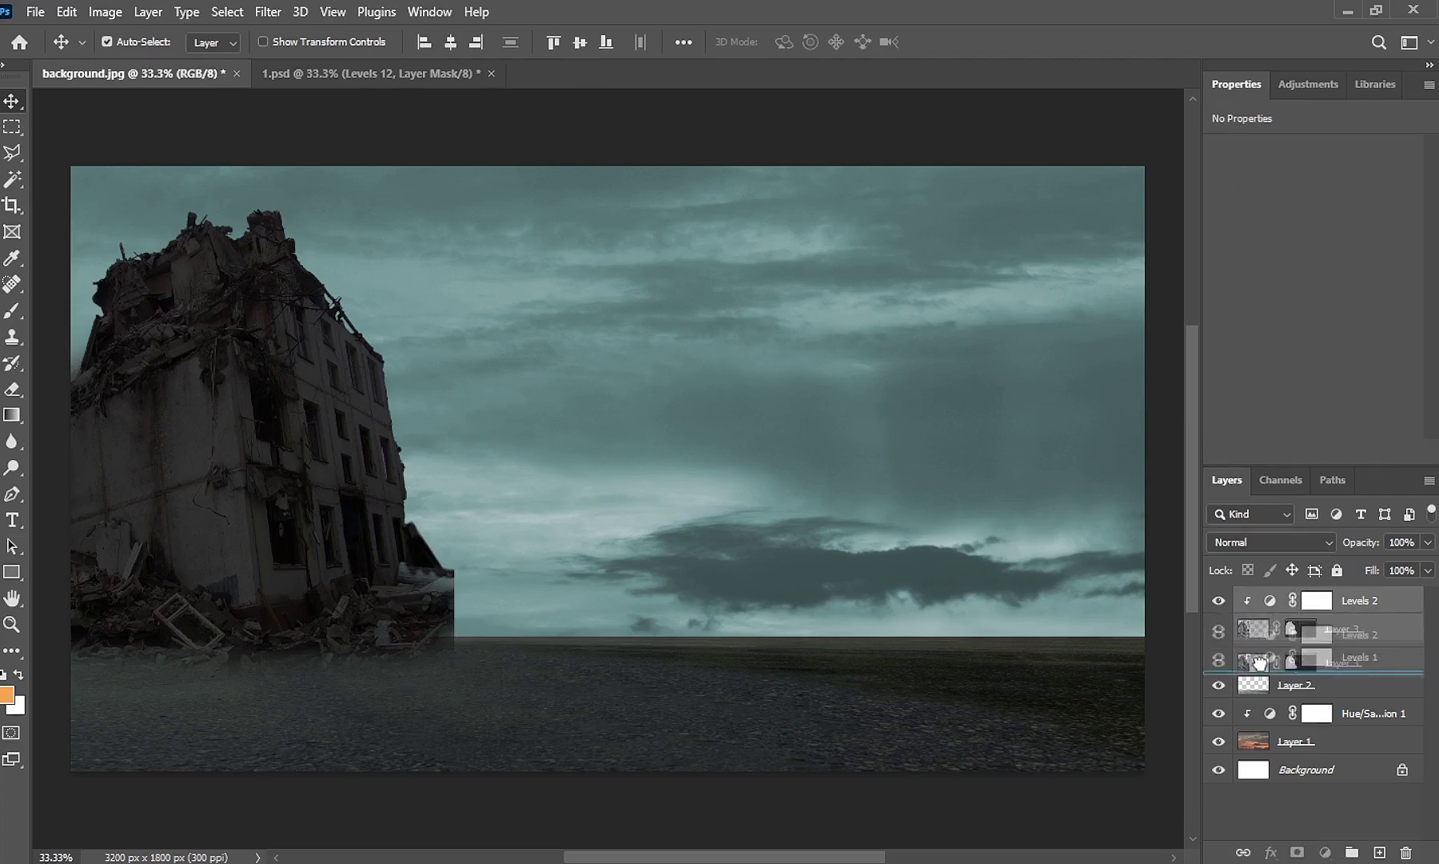
Move the building and its Levels below Layer 2, then bring up building.jpg
left_click_drag(1258, 632, 1251, 697)
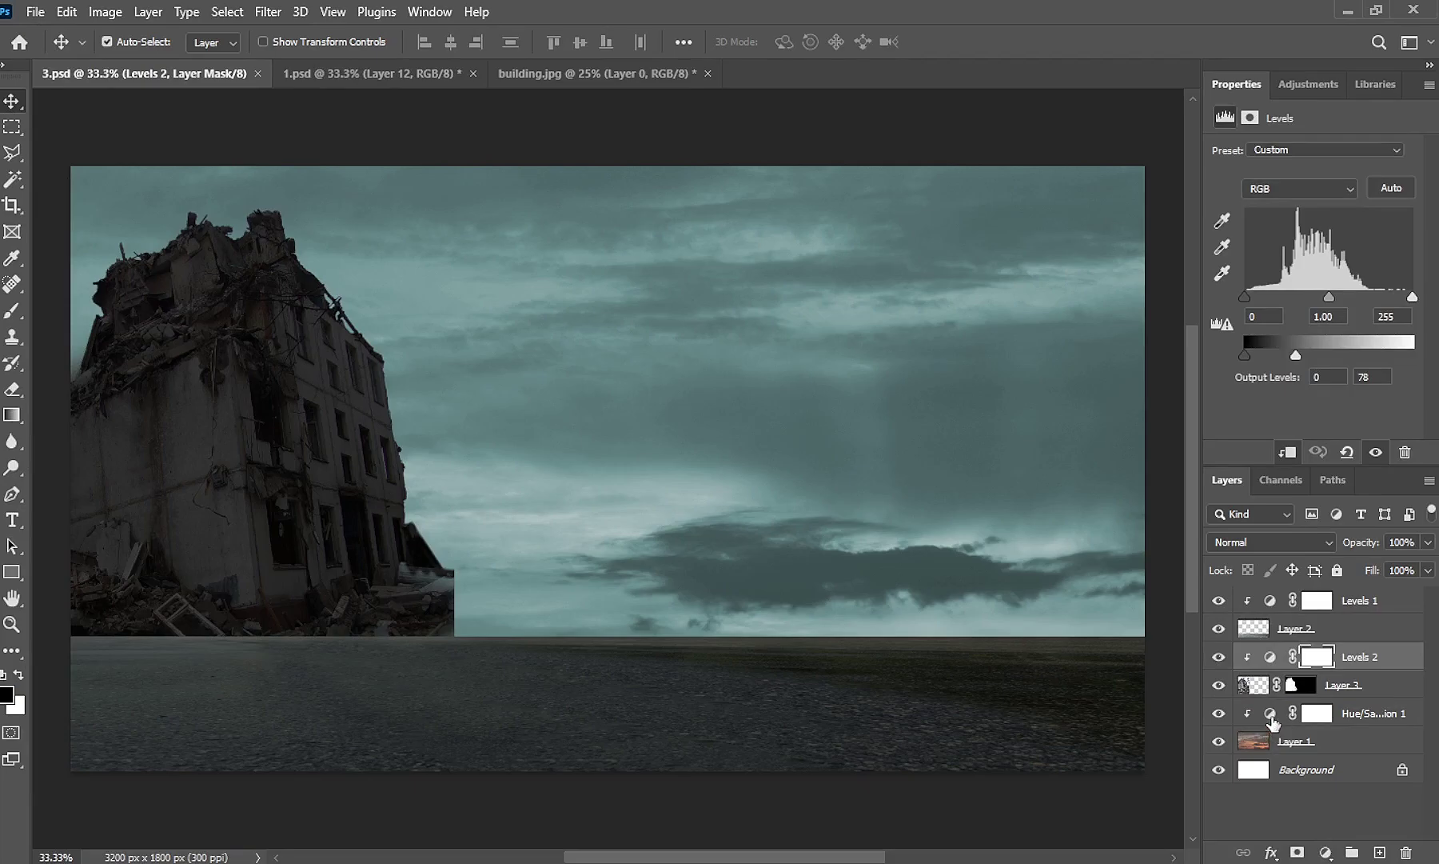
left_click(1270, 717)
left_click(671, 76)
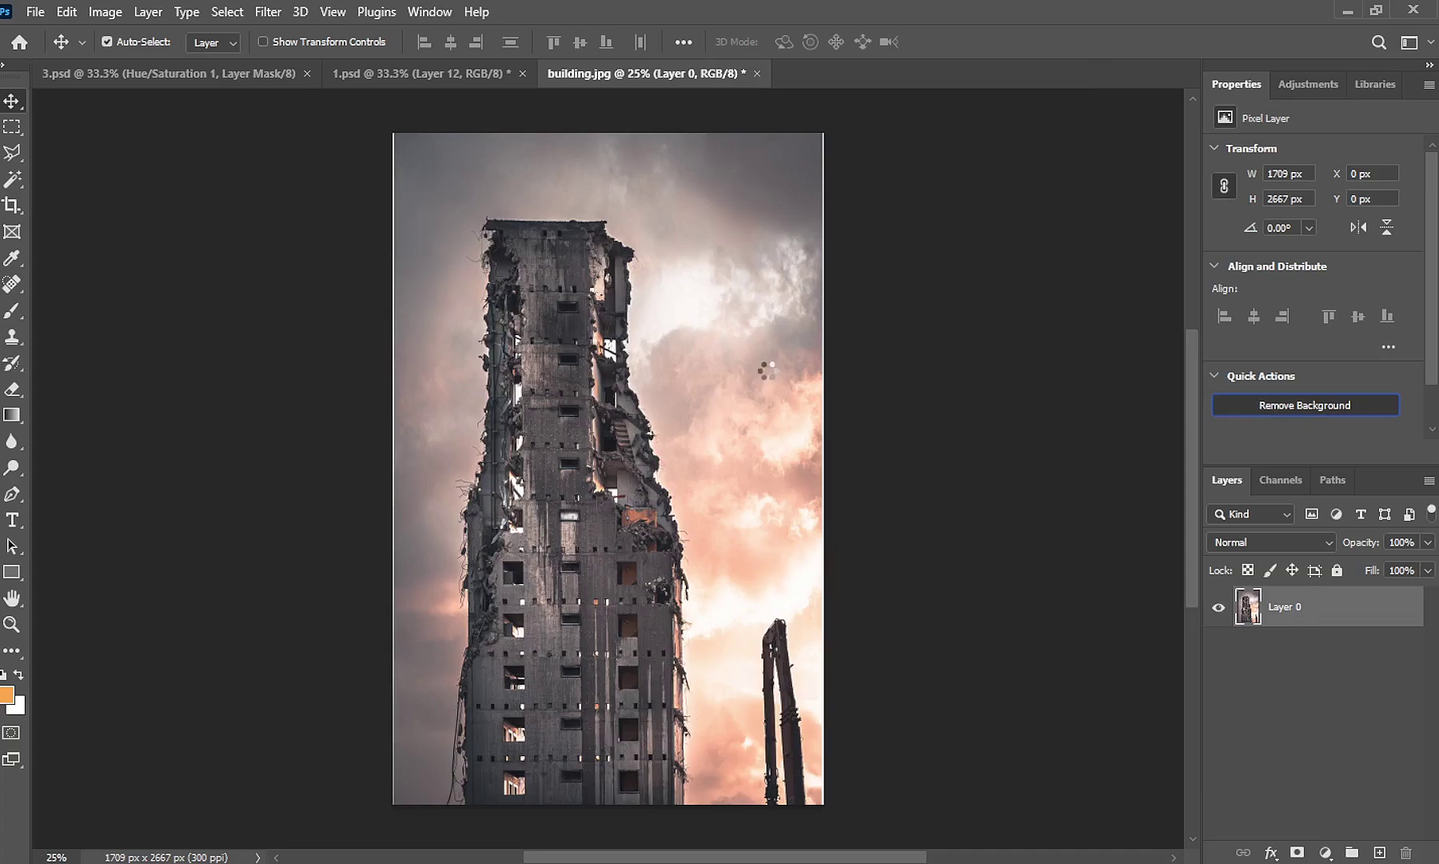
Place the cutout tower in 3.psd, scaled to ~80% and tilted left behind the building
mouse_move(479, 264)
left_mouse_down()
mouse_move(349, 251)
mouse_move(449, 465)
left_mouse_up()
key("ctrl")
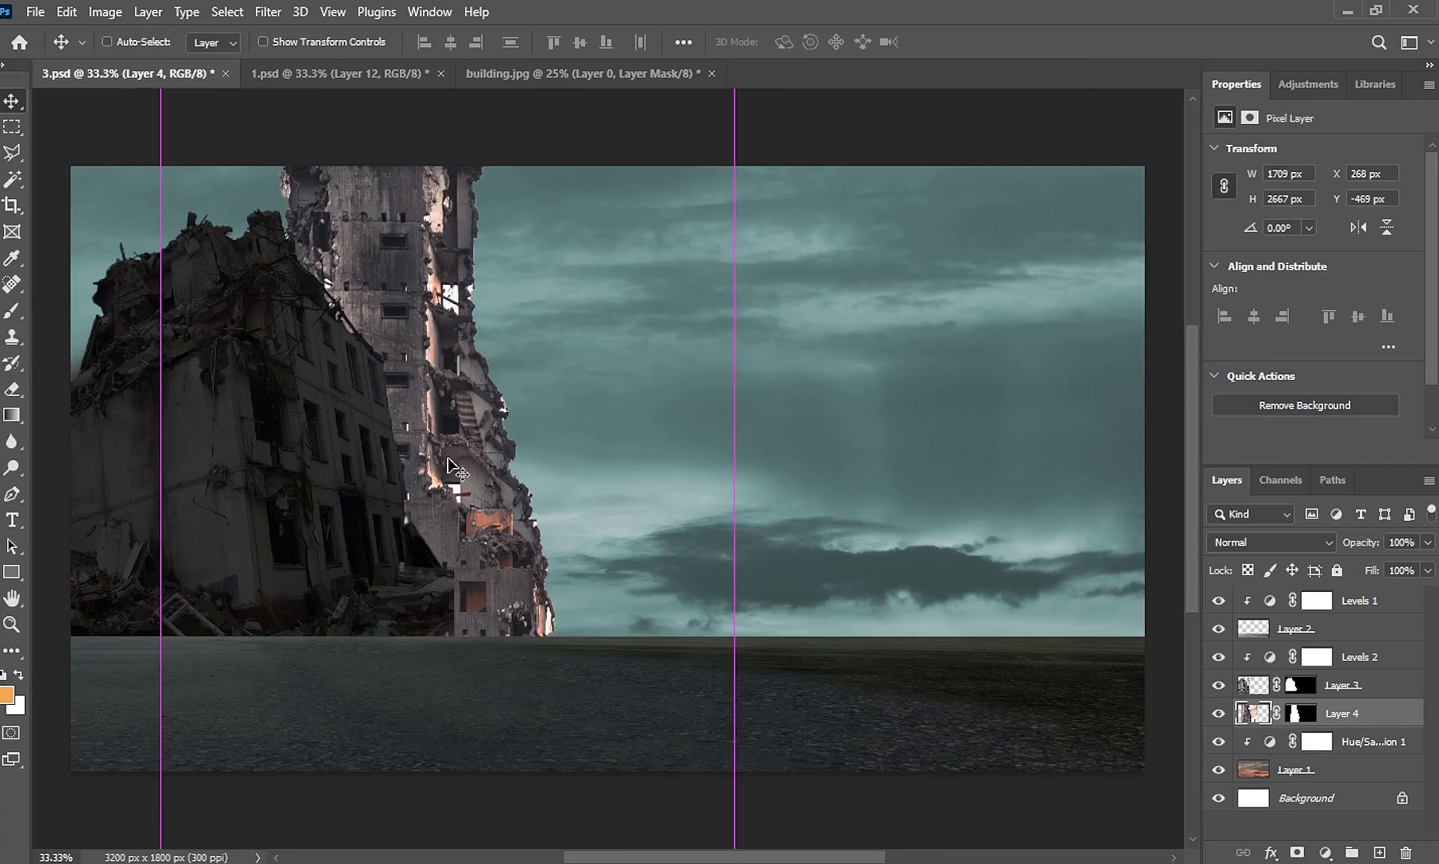
key("ctrl+t")
scroll(429, 347, "down", 2)
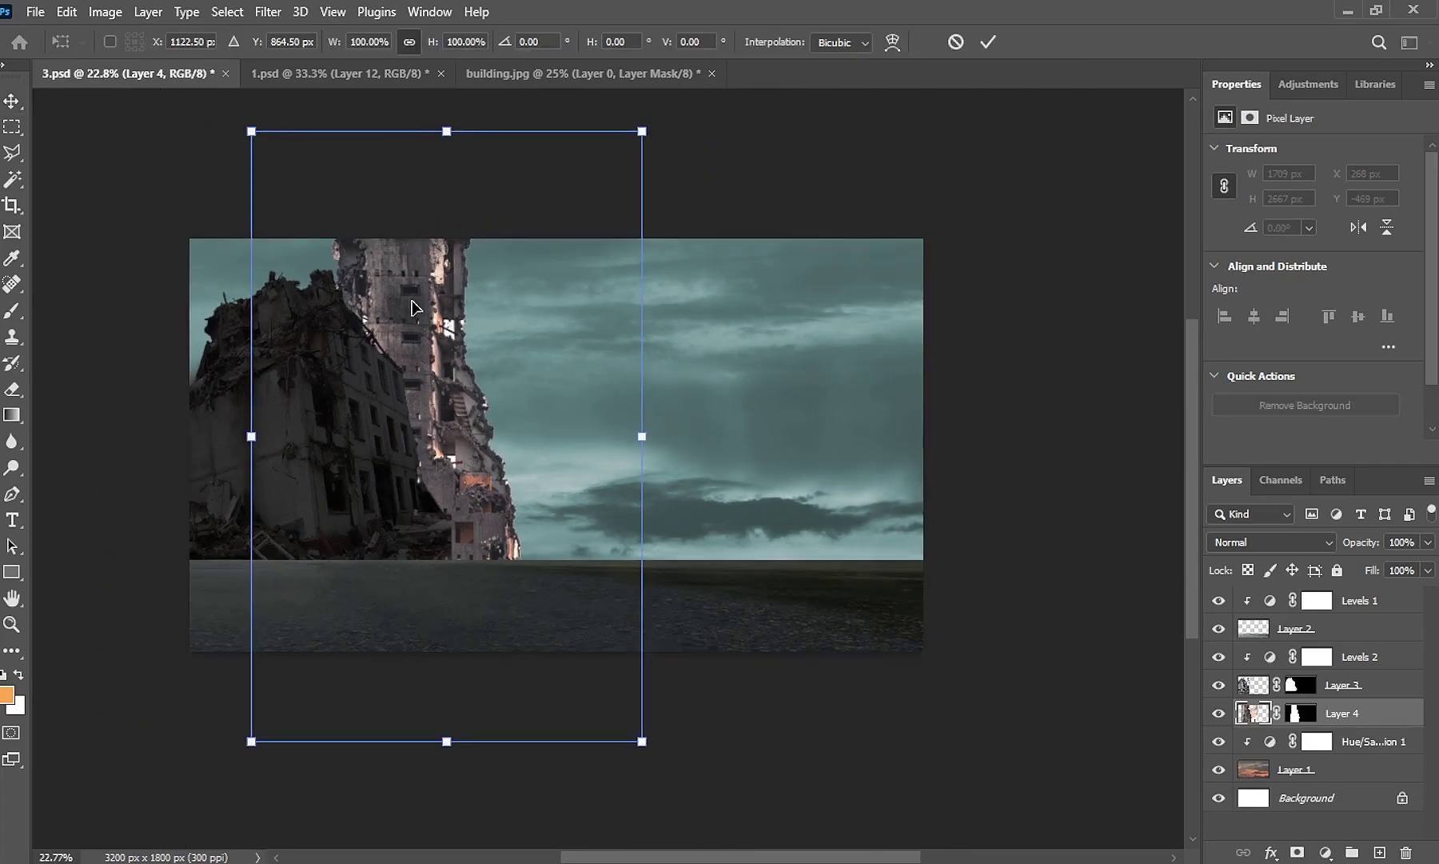
left_click_drag(414, 308, 418, 374)
left_click_drag(648, 809, 569, 686)
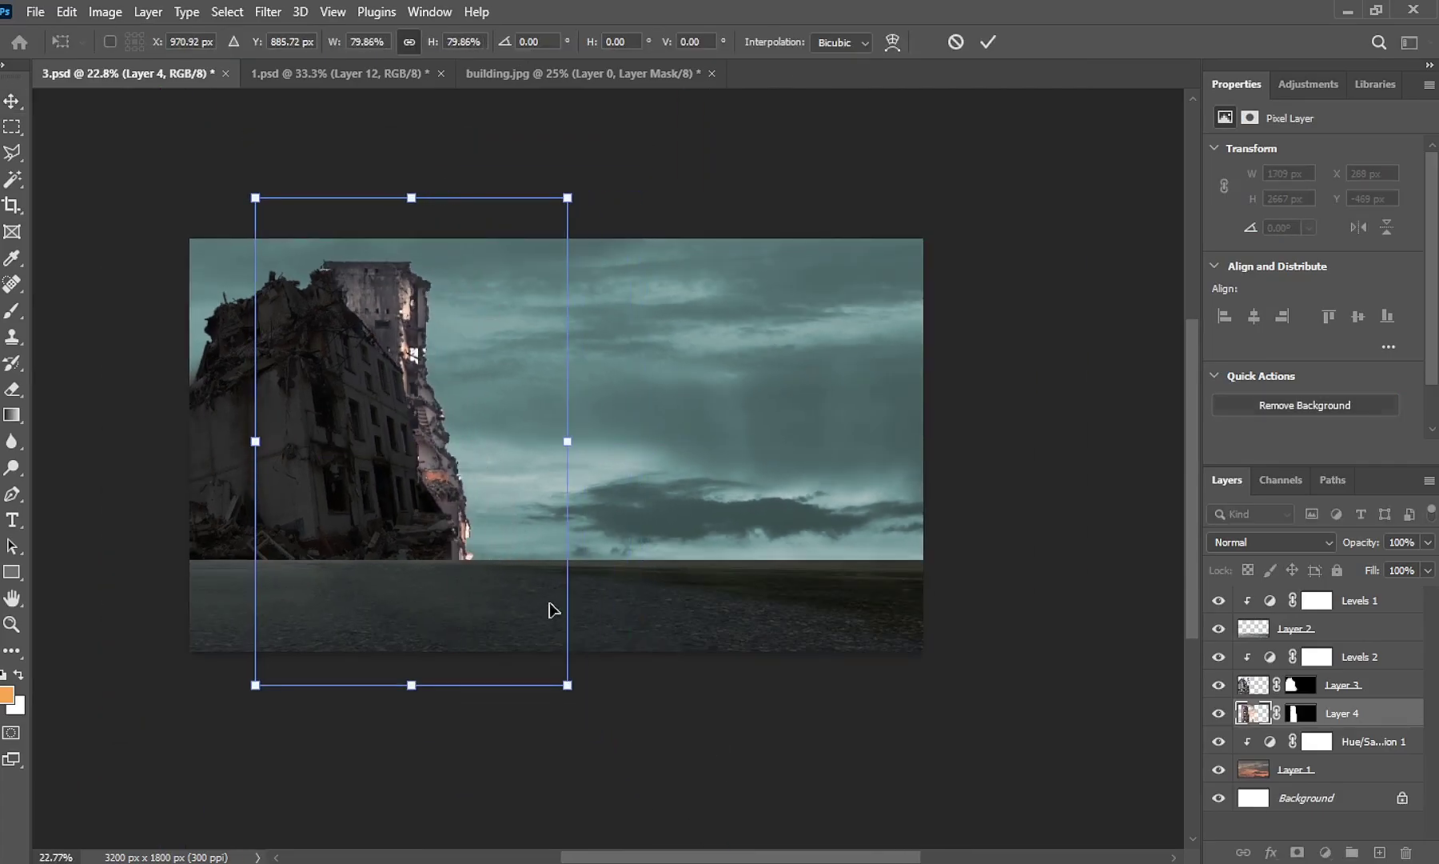
left_click_drag(555, 605, 643, 665)
left_click_drag(390, 309, 443, 307)
left_click_drag(705, 667, 710, 664)
left_click_drag(459, 400, 456, 400)
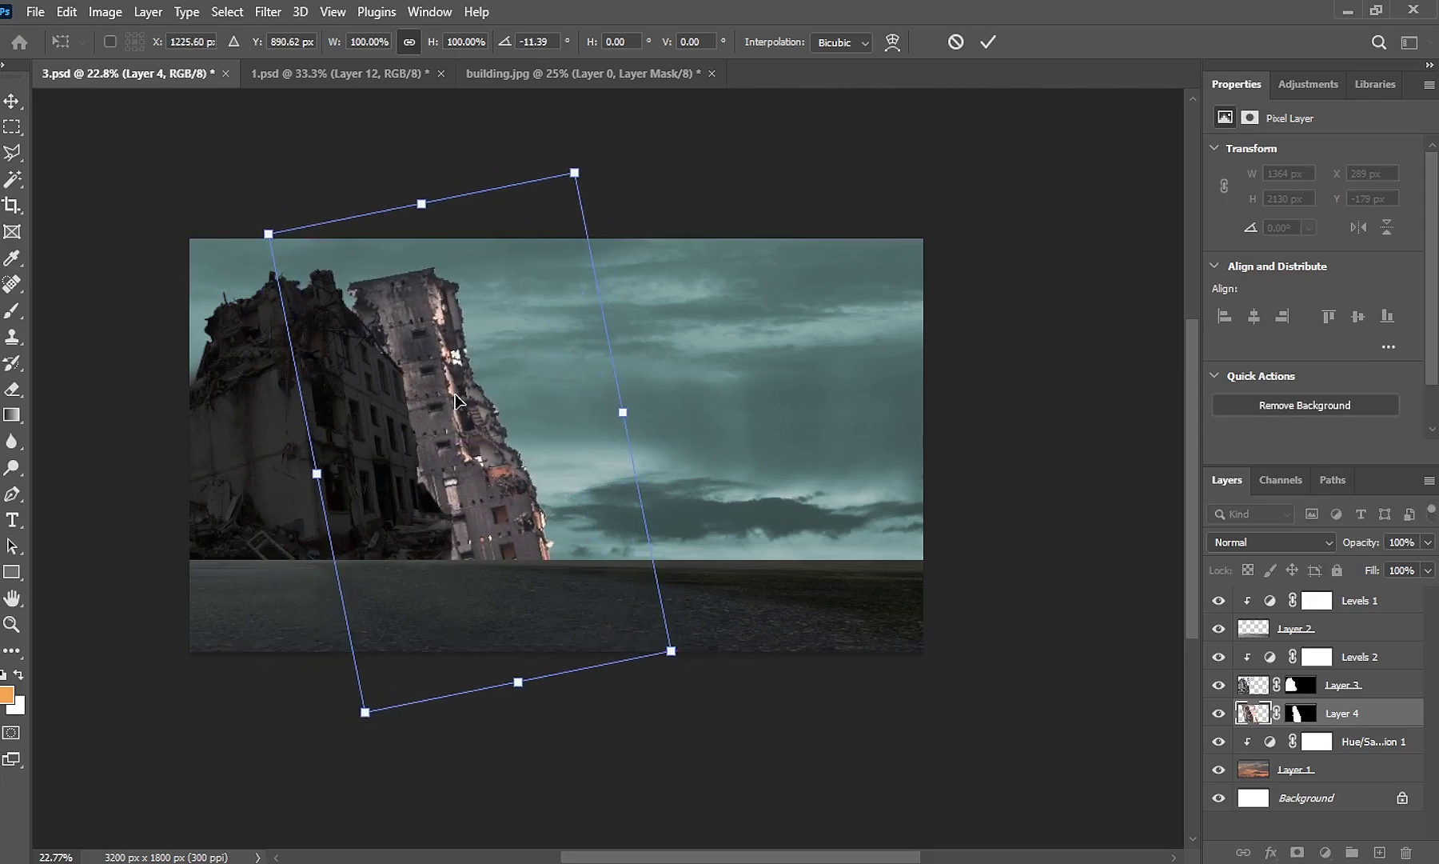
left_click(5, 104)
Enlarge the tower to 105% and shift it right and down
key("ctrl+t")
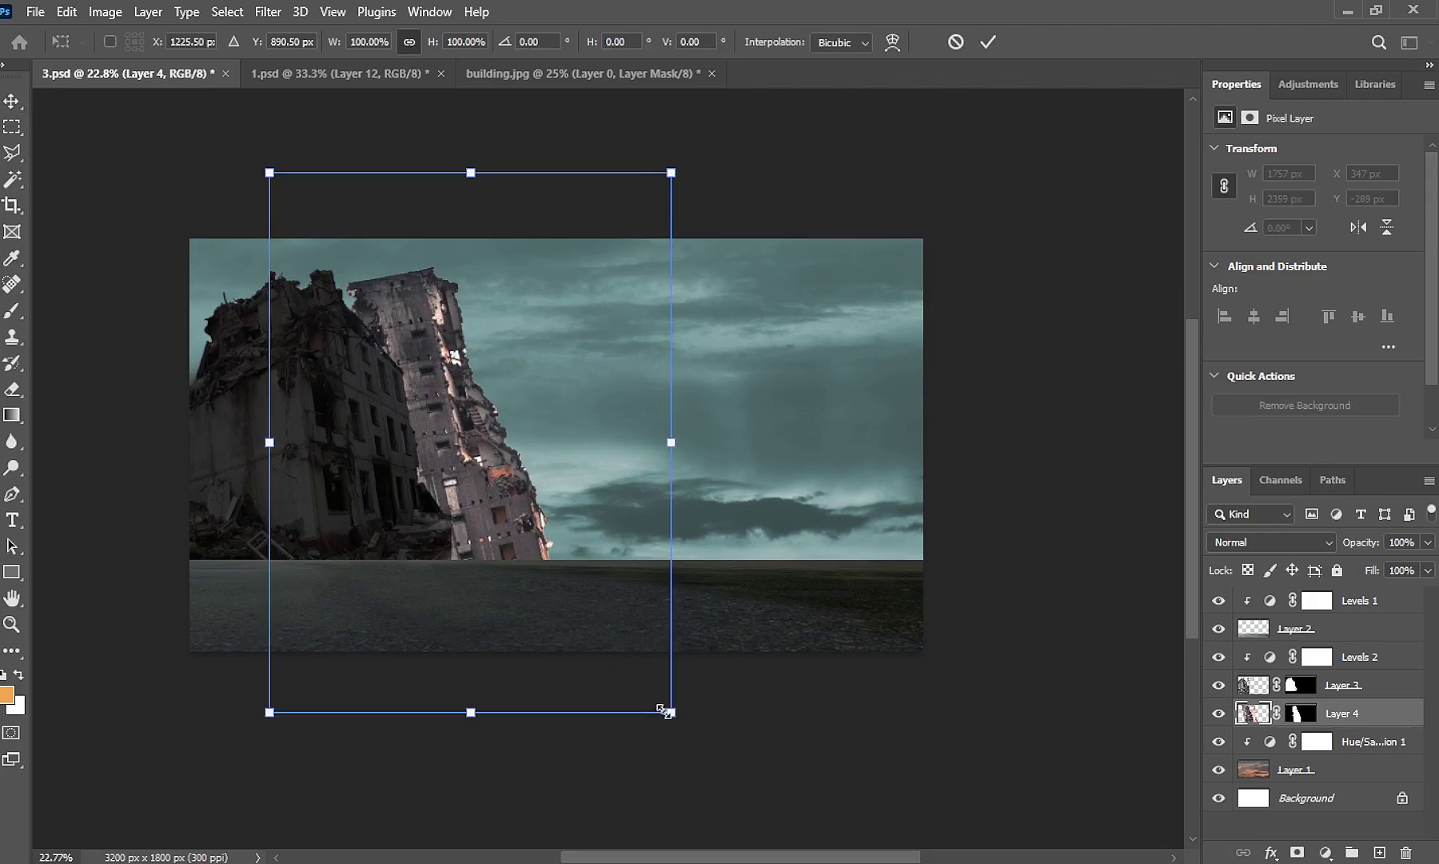
left_click_drag(274, 171, 248, 144)
left_click_drag(412, 315, 432, 320)
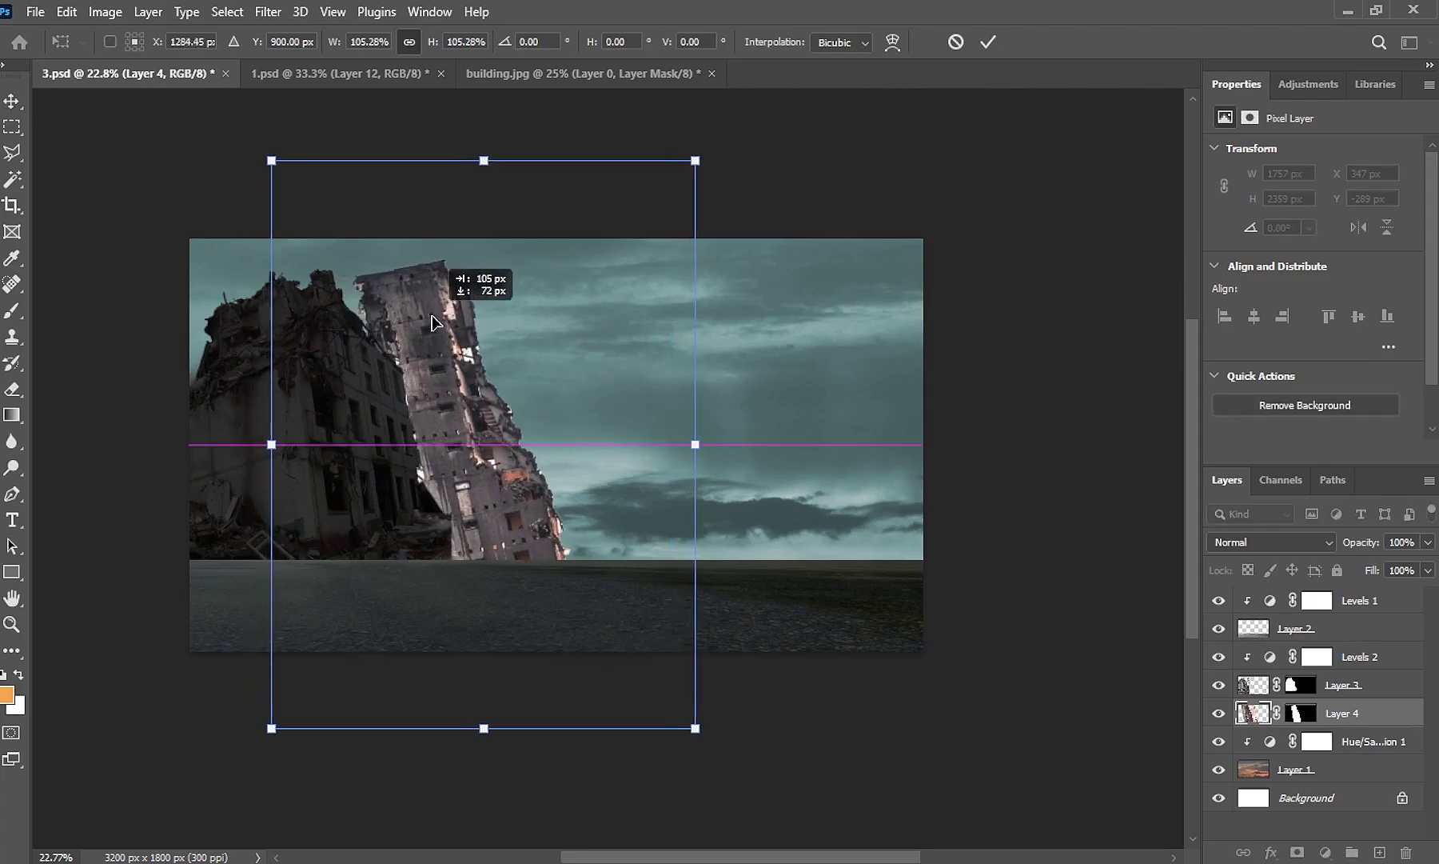
key("Return")
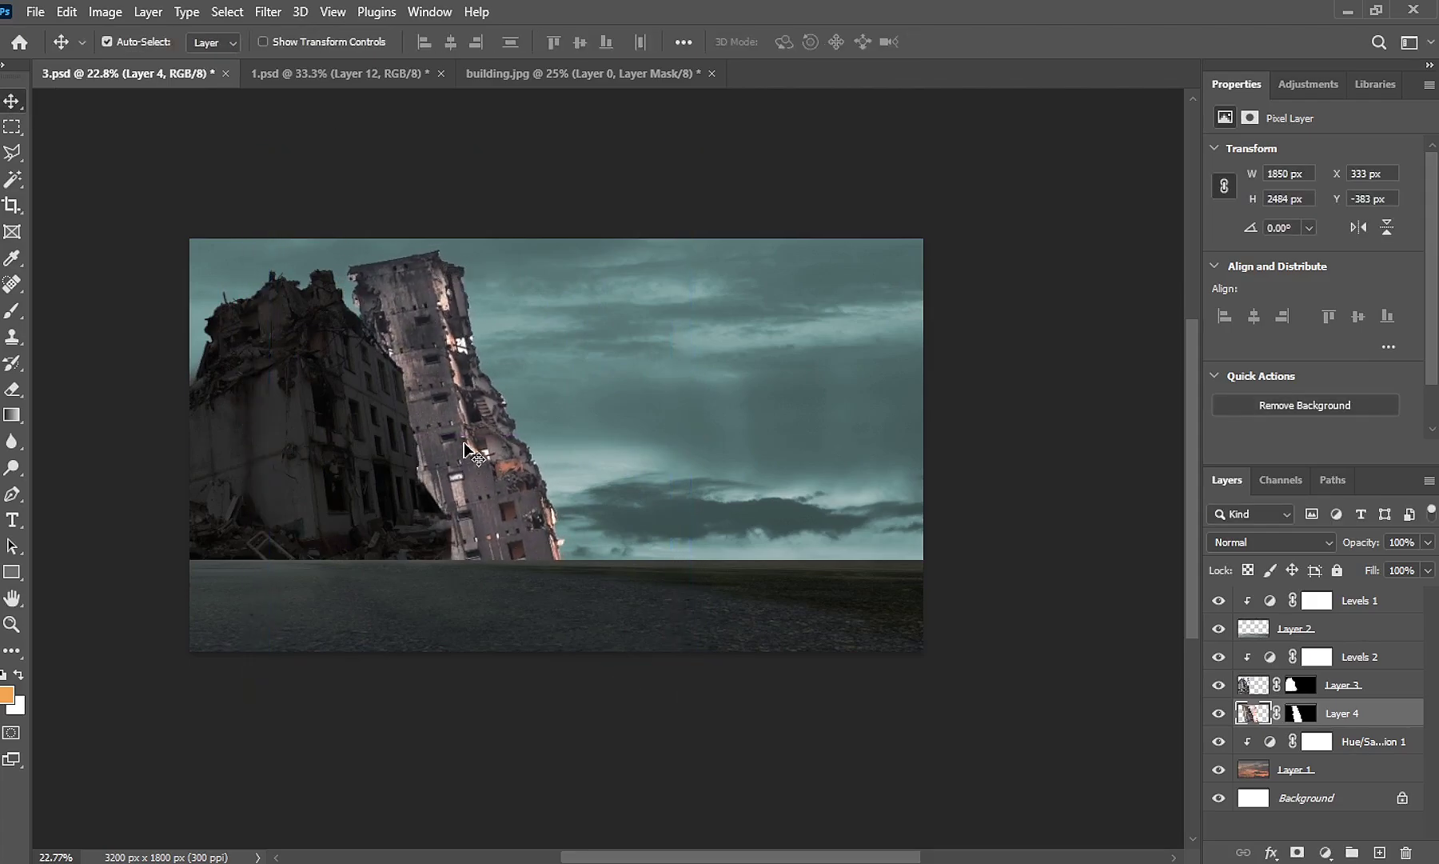
Duplicate the tower, then shrink, tilt and warp the copy
left_click_drag(465, 450, 460, 494)
key("ctrl+t")
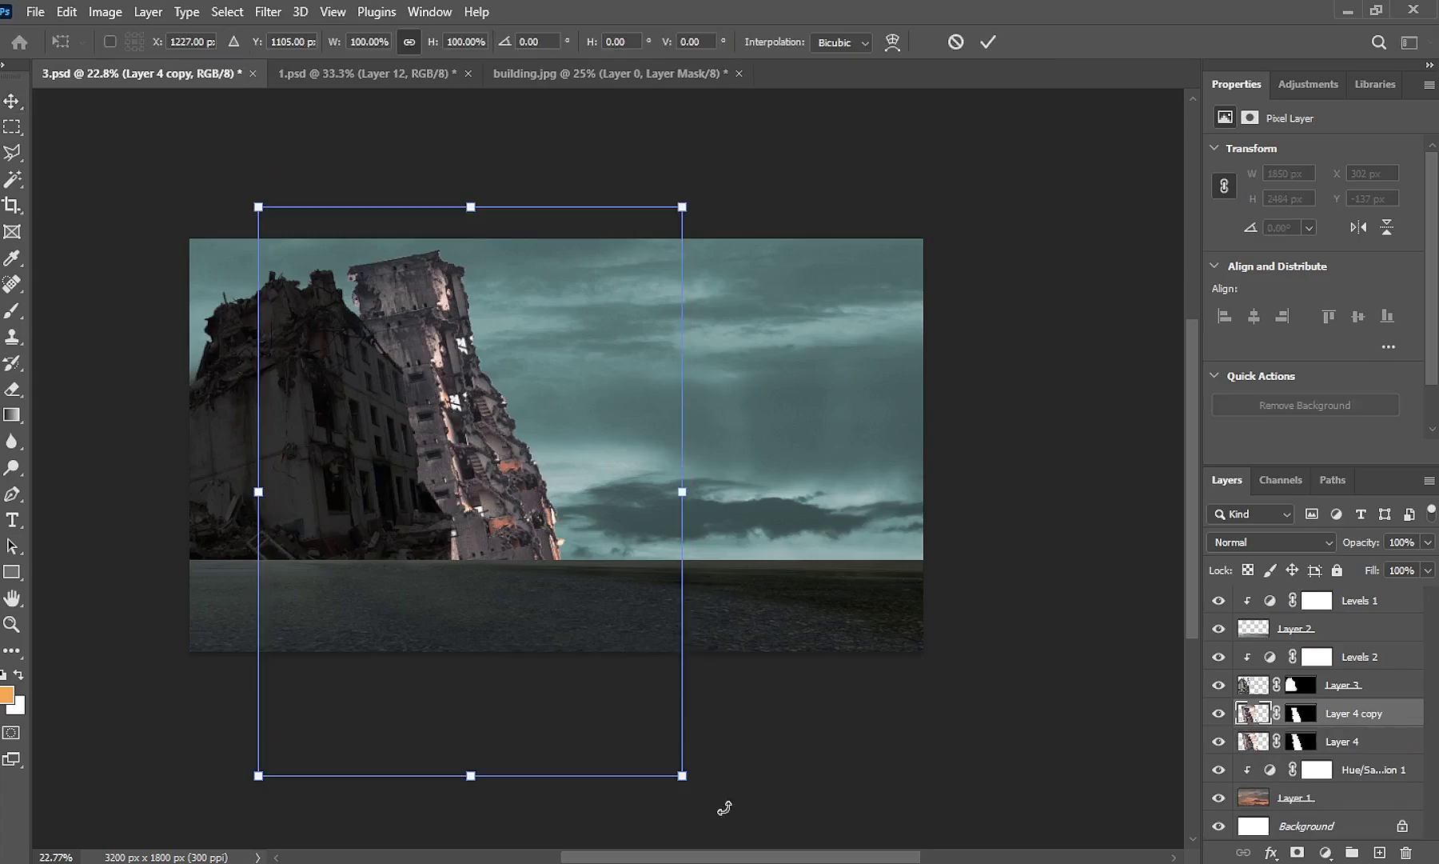
mouse_move(683, 775)
left_mouse_down()
mouse_move(559, 604)
mouse_move(537, 562)
mouse_move(540, 519)
mouse_move(469, 450)
mouse_move(504, 586)
left_mouse_up()
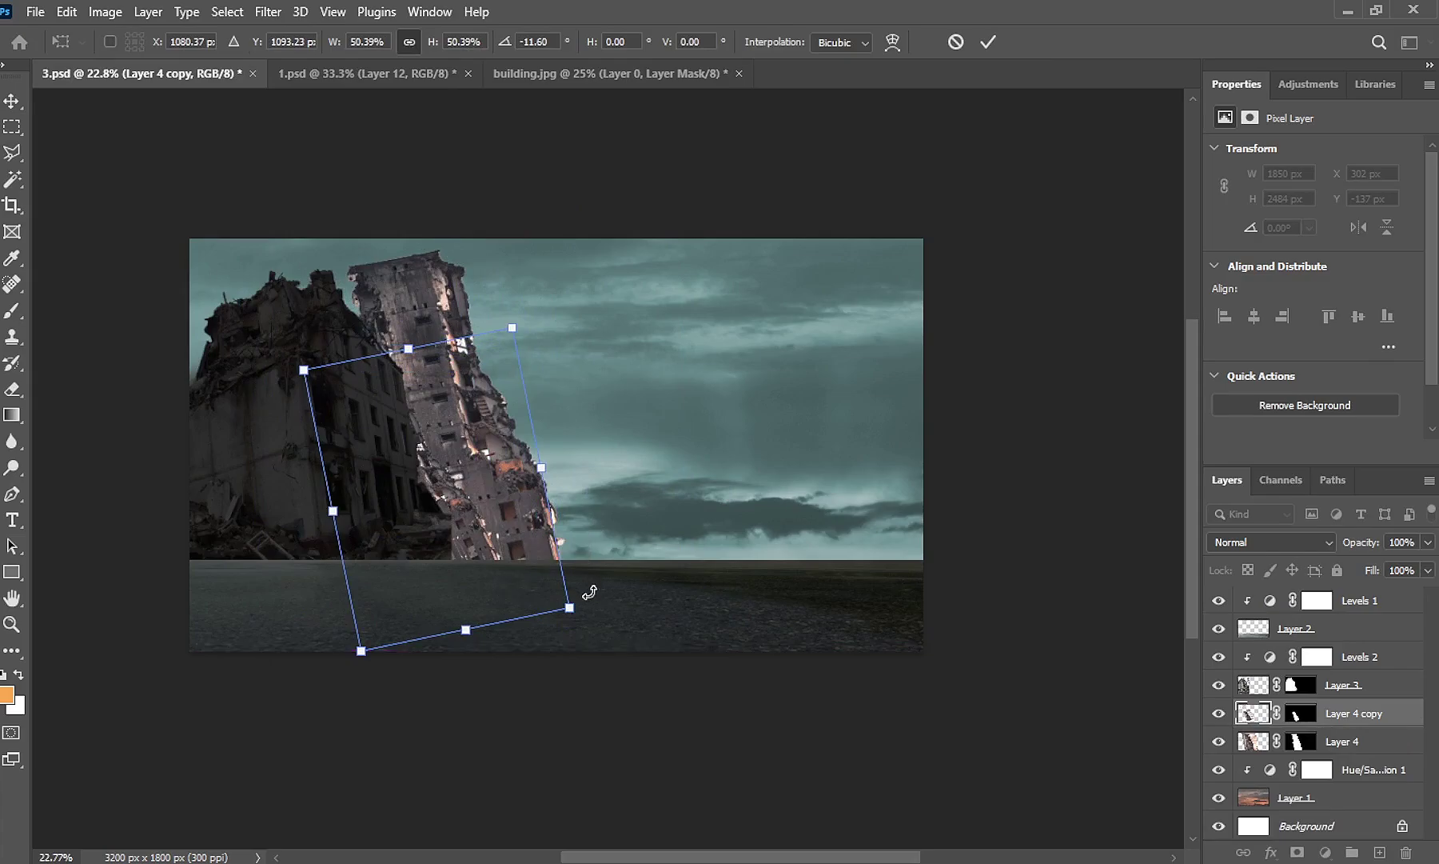
right_click(459, 464)
left_click(488, 170)
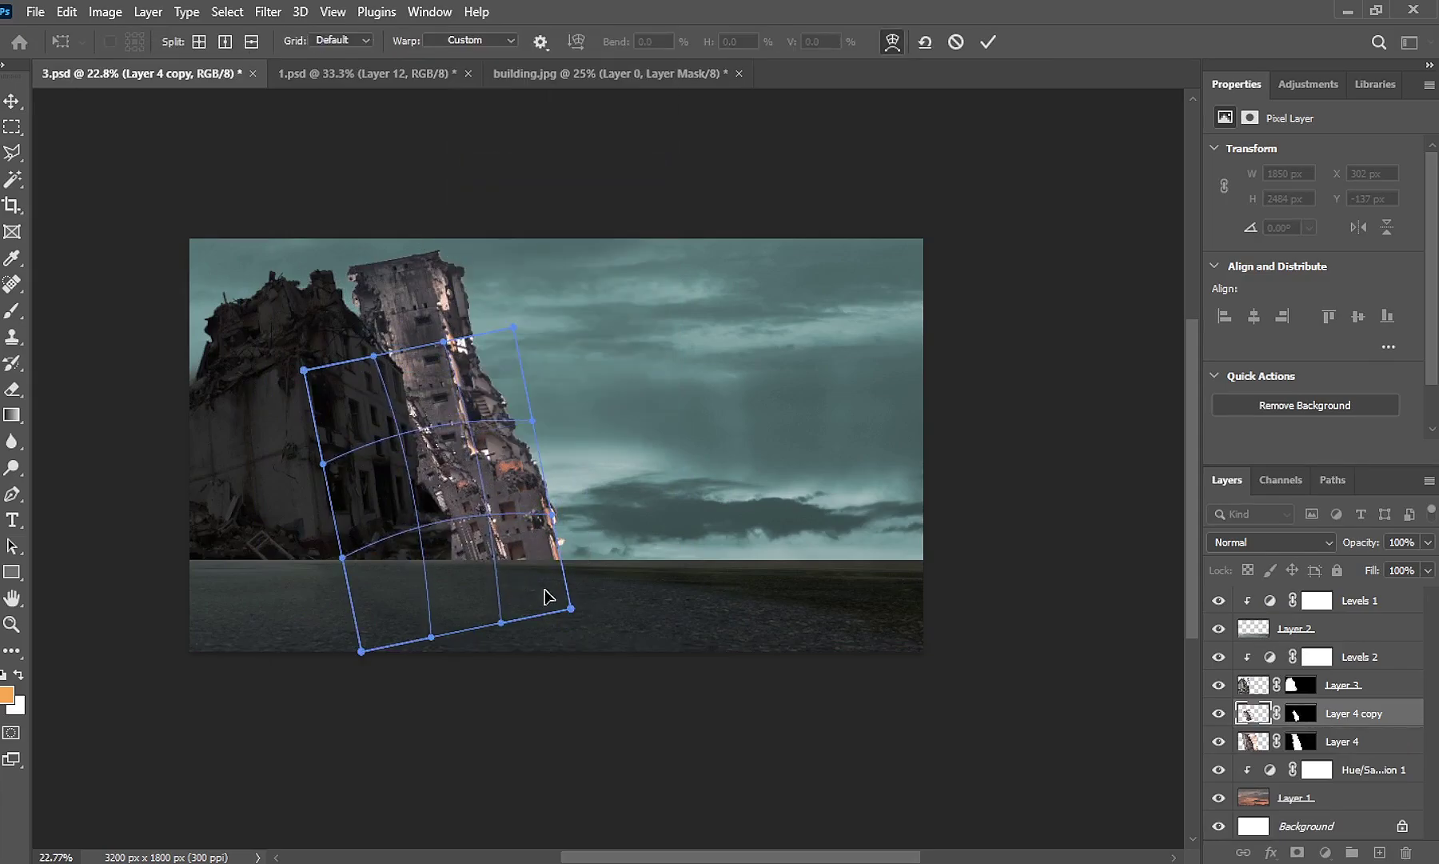
left_click_drag(571, 608, 535, 619)
left_click_drag(374, 356, 288, 461)
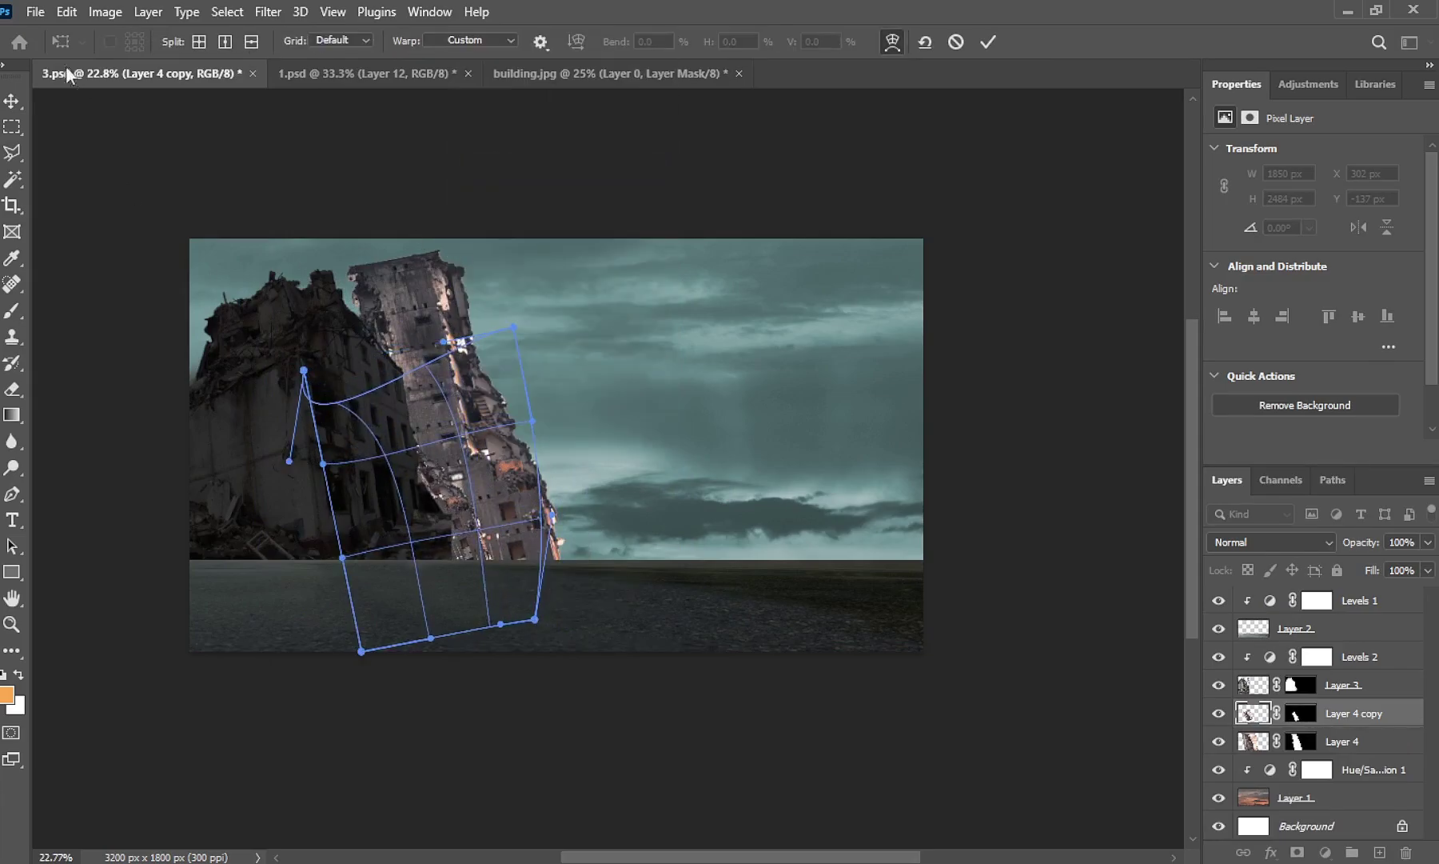
key("Return")
Darken Layer 4 with a clipped Levels adjustment, output 46–97
left_click(1261, 746)
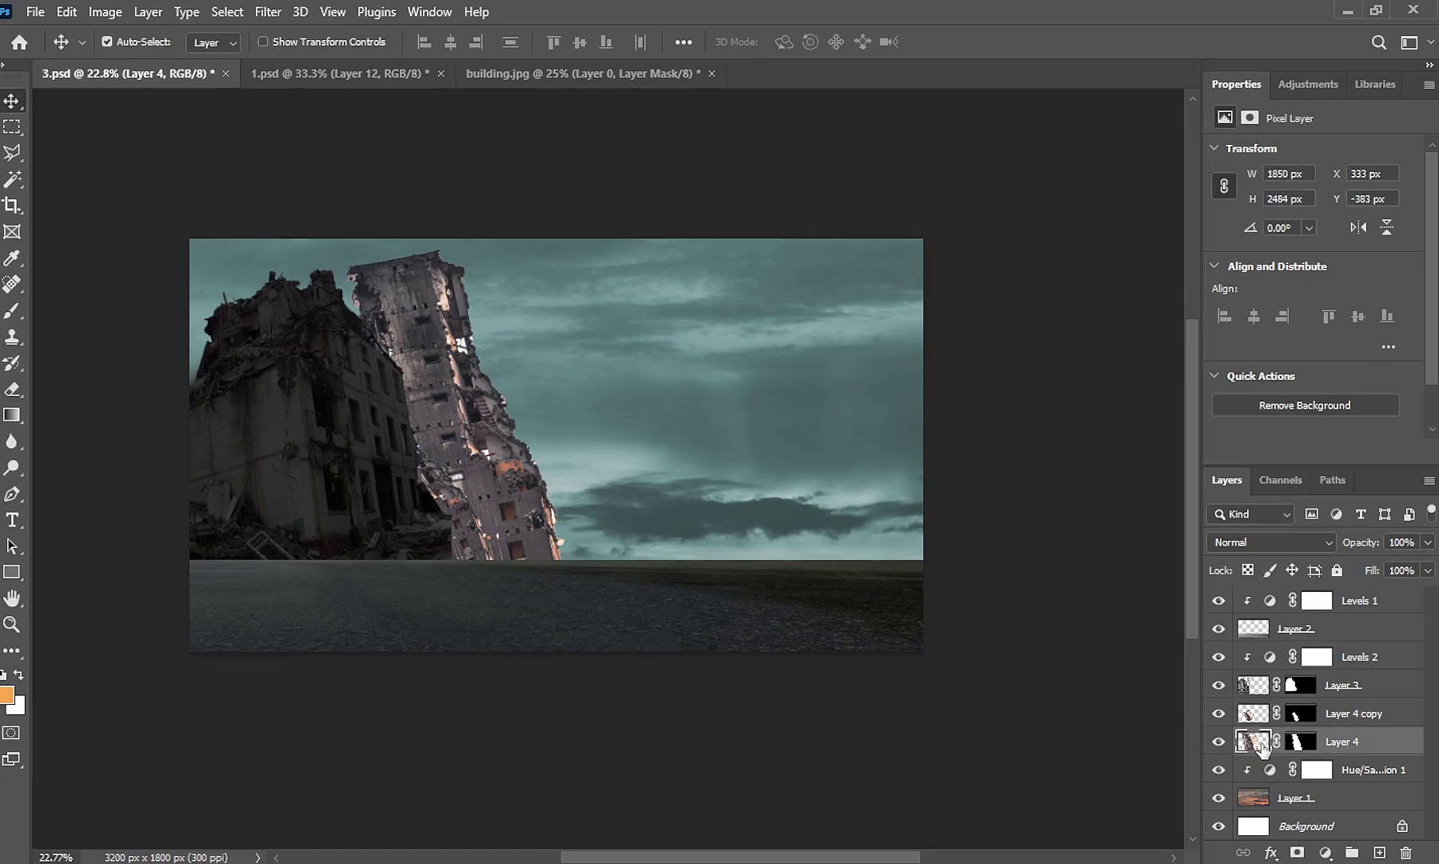
left_click(1326, 852)
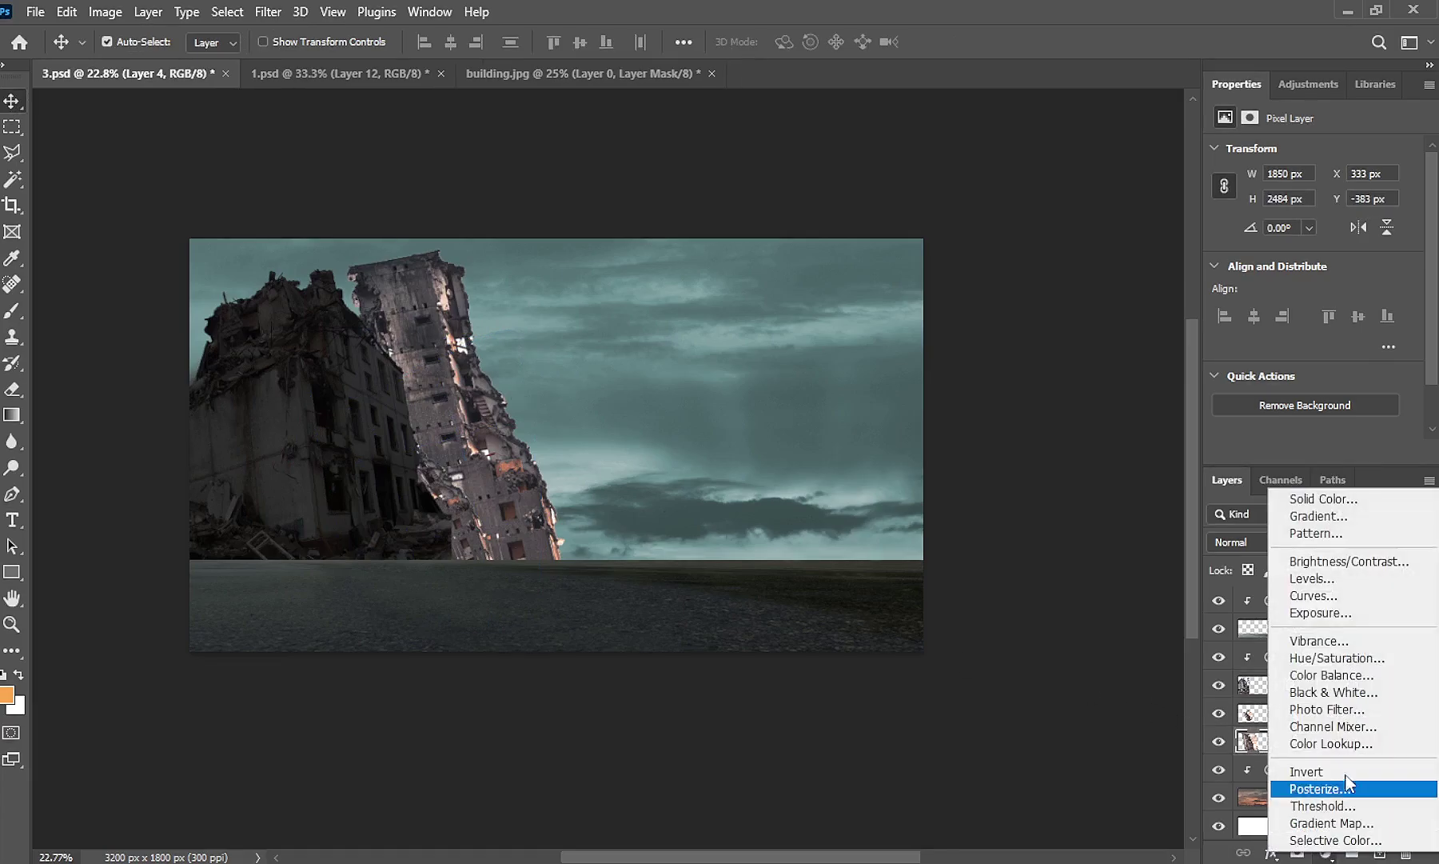
left_click(1357, 580)
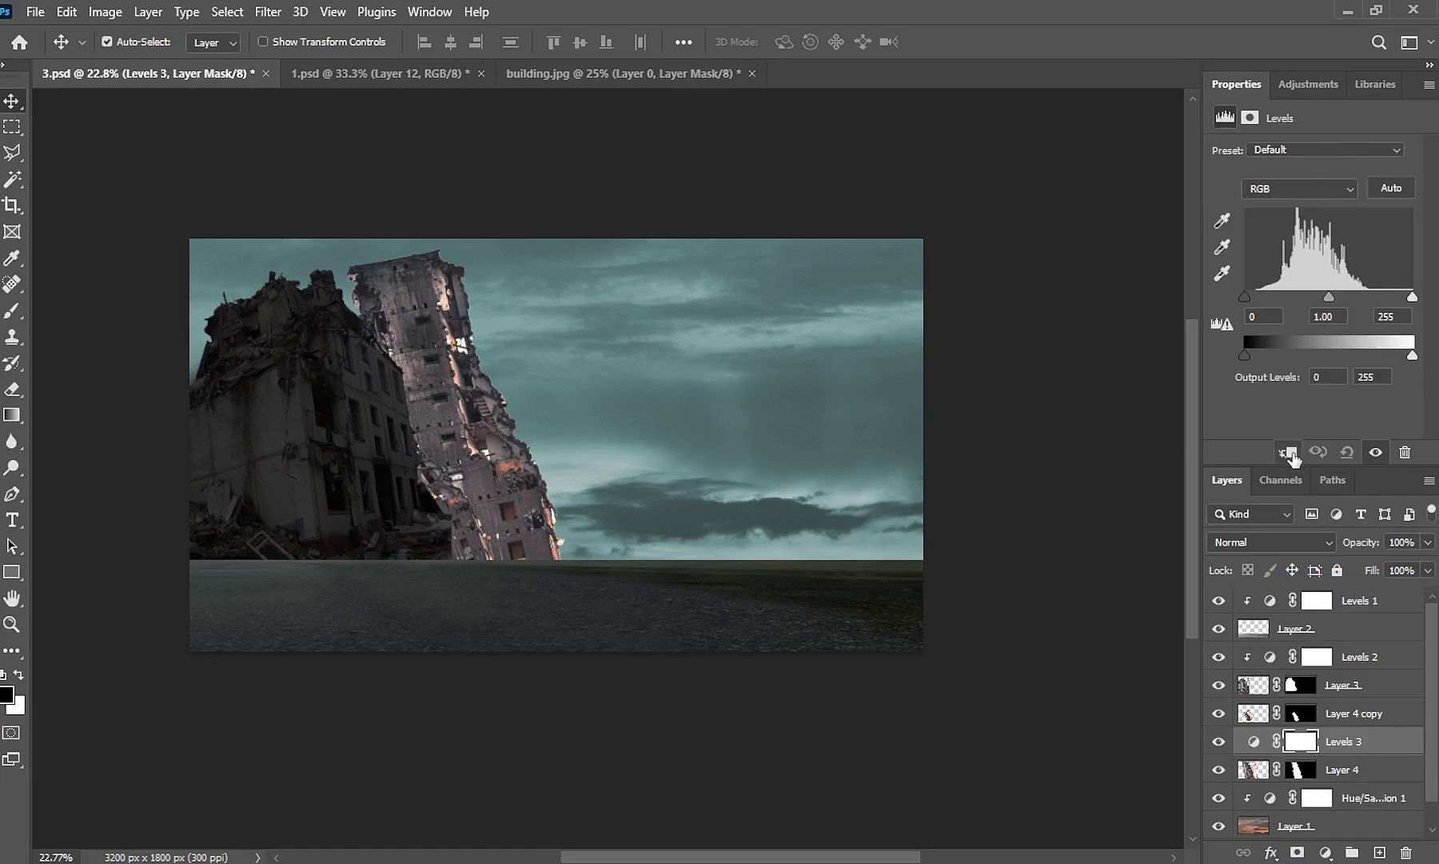
left_click(1290, 452)
type("97")
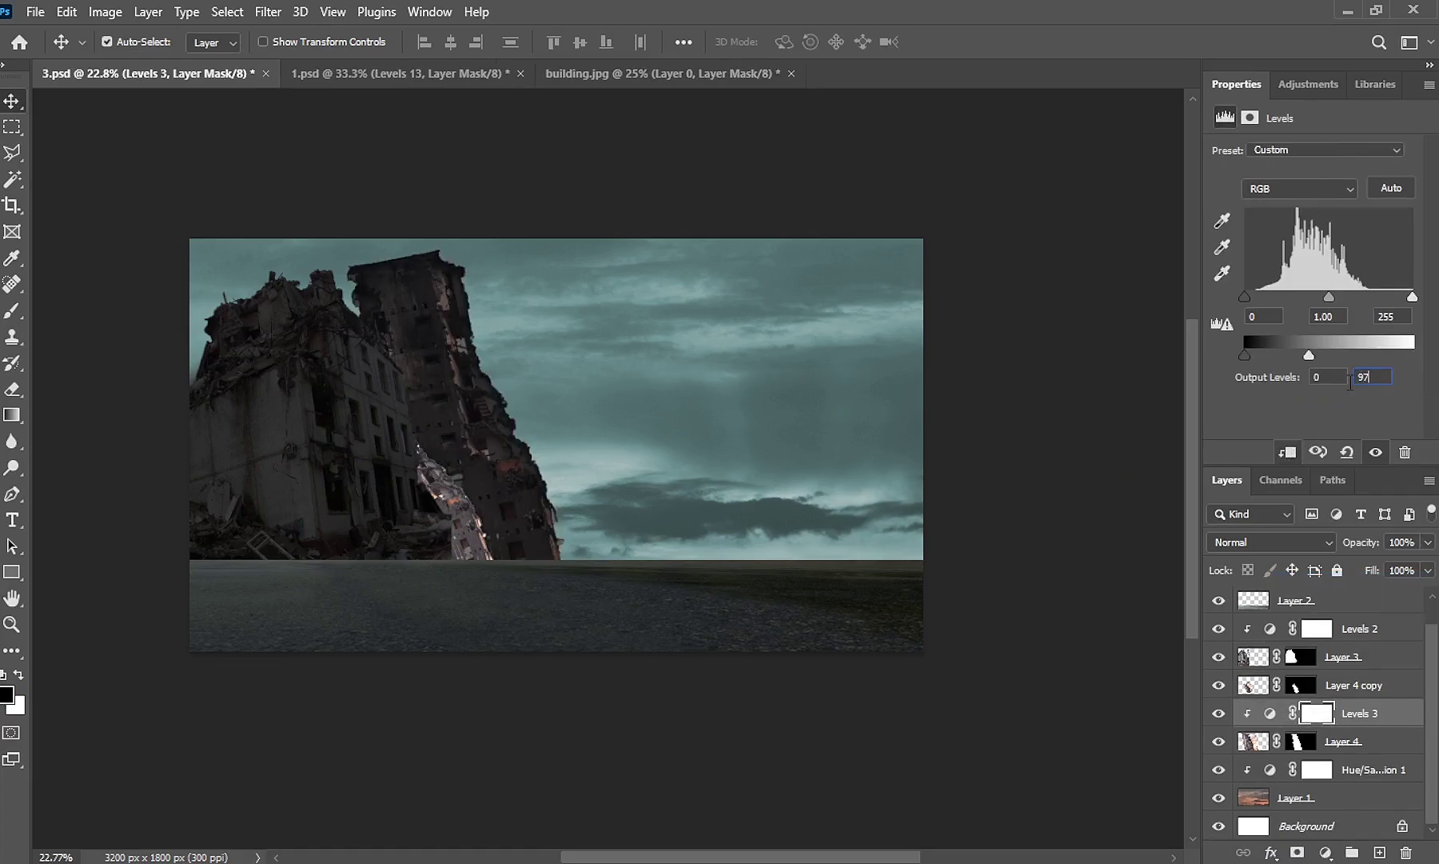
type("46")
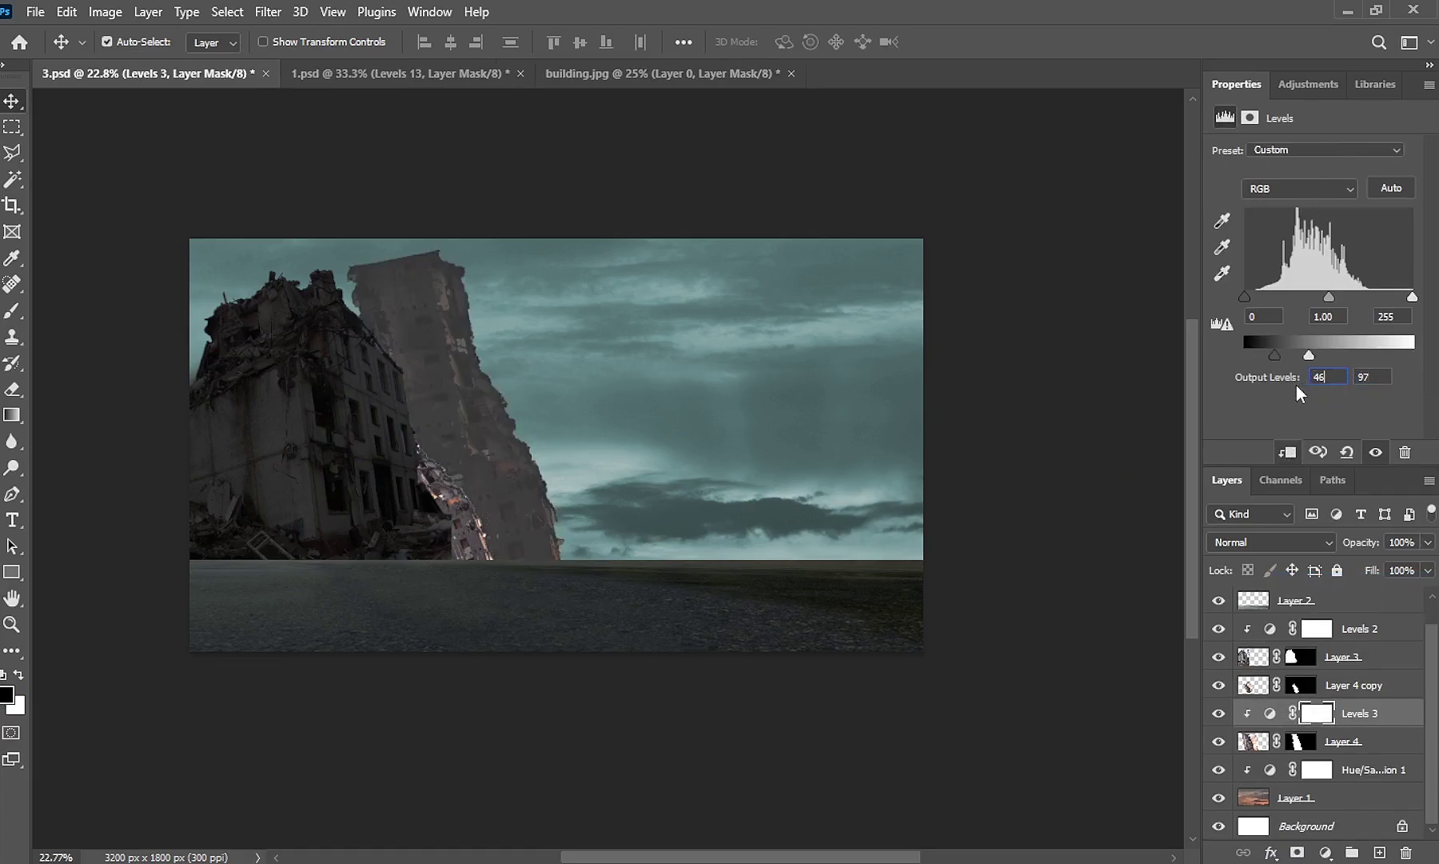
Darken Layer 4 copy with clipped Levels: output 53–97, input black 60
left_click(1266, 687)
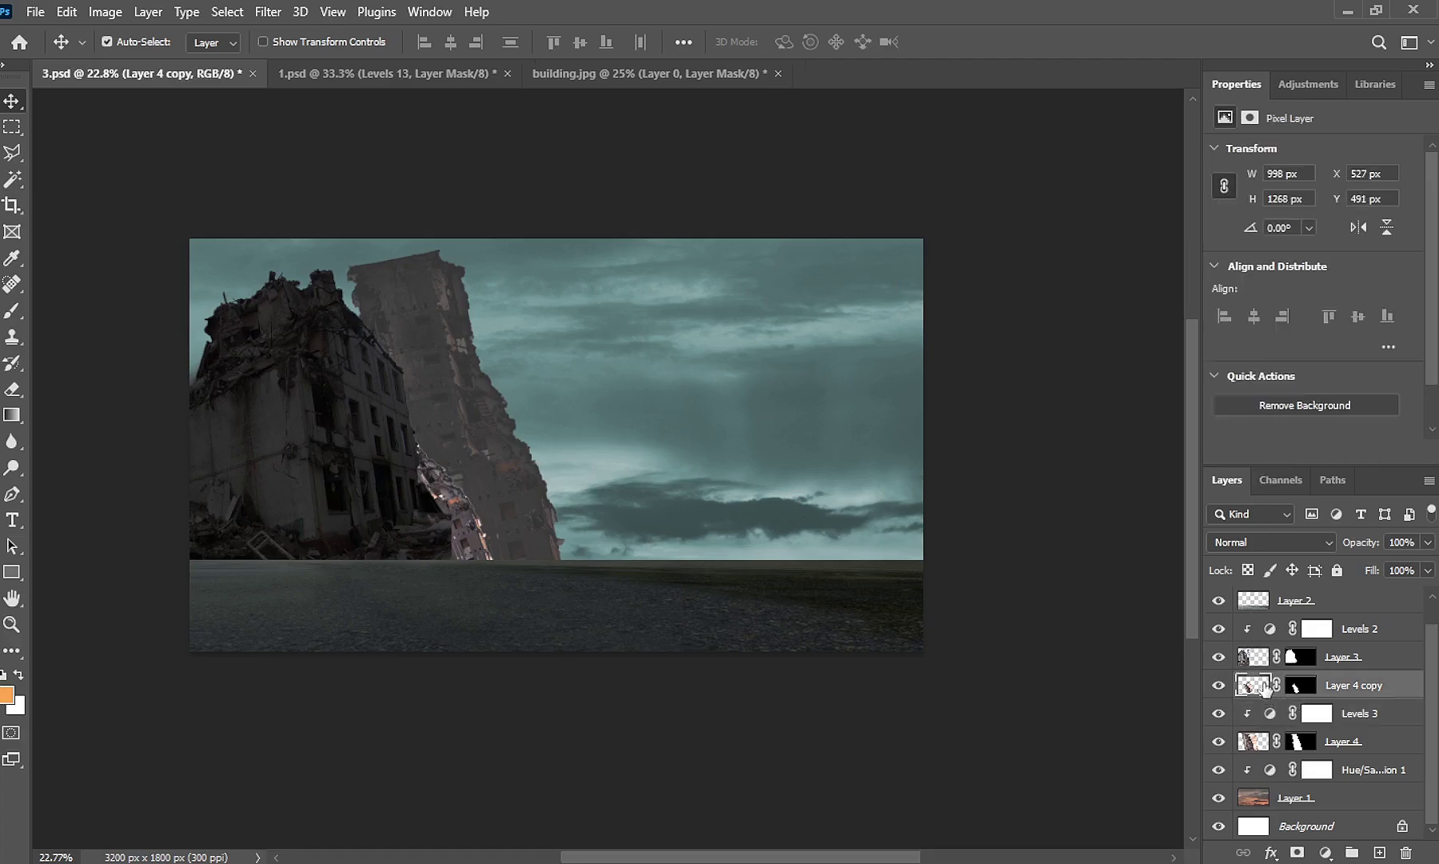
left_click(1325, 853)
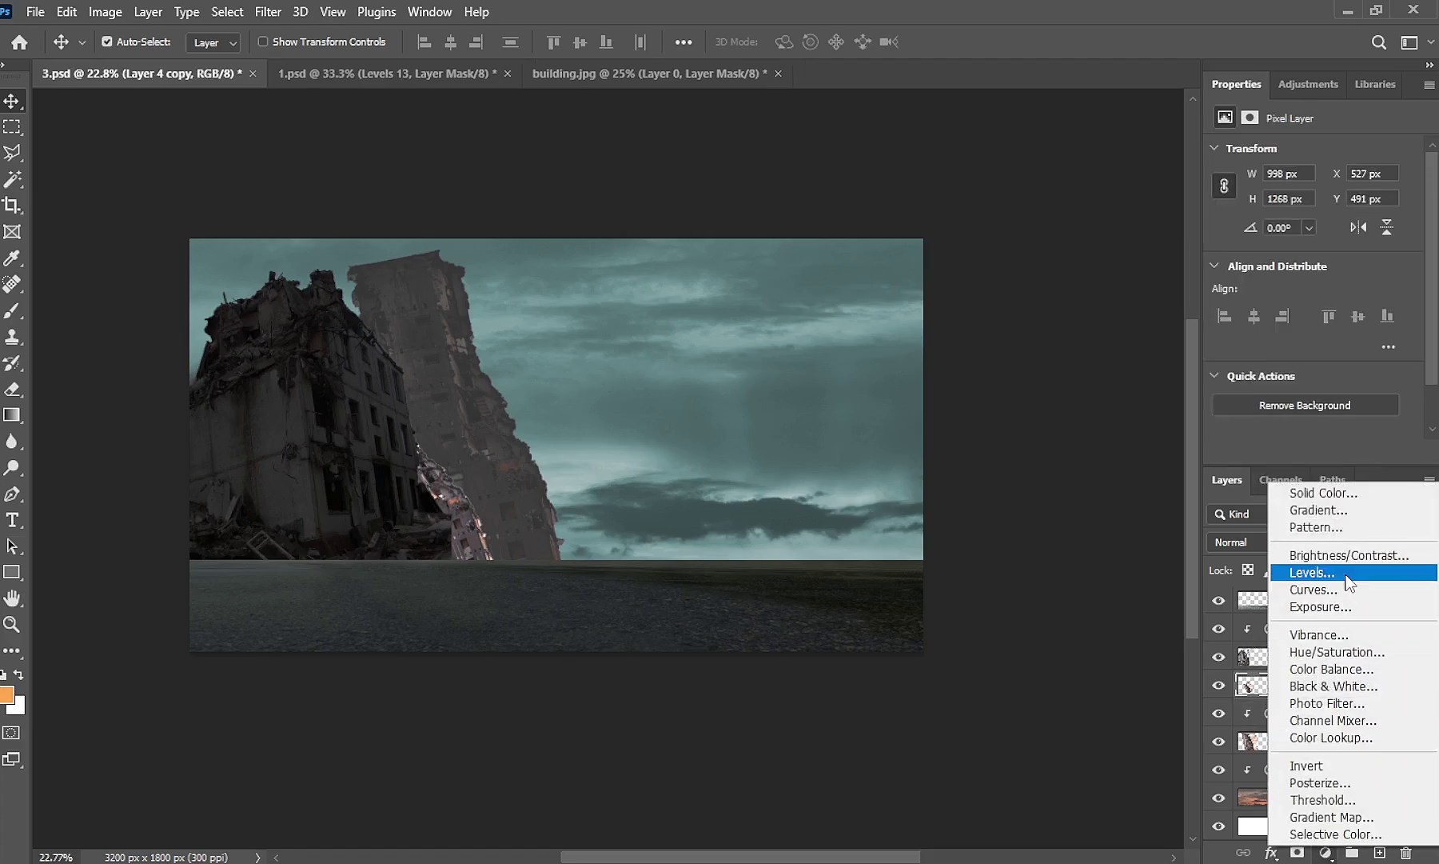
left_click(1296, 573)
left_click(1287, 452)
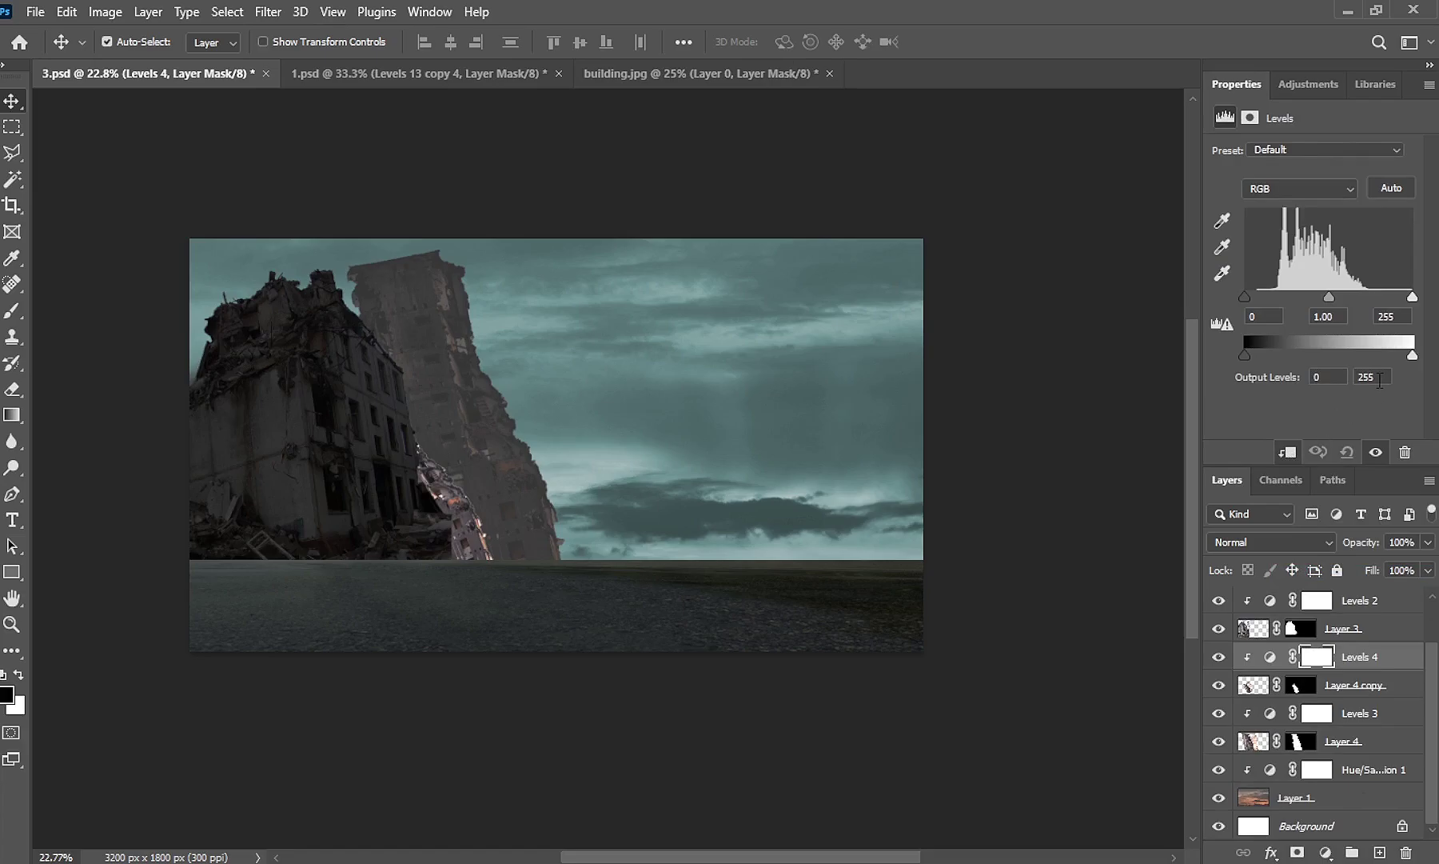
type("97")
left_click(1311, 377)
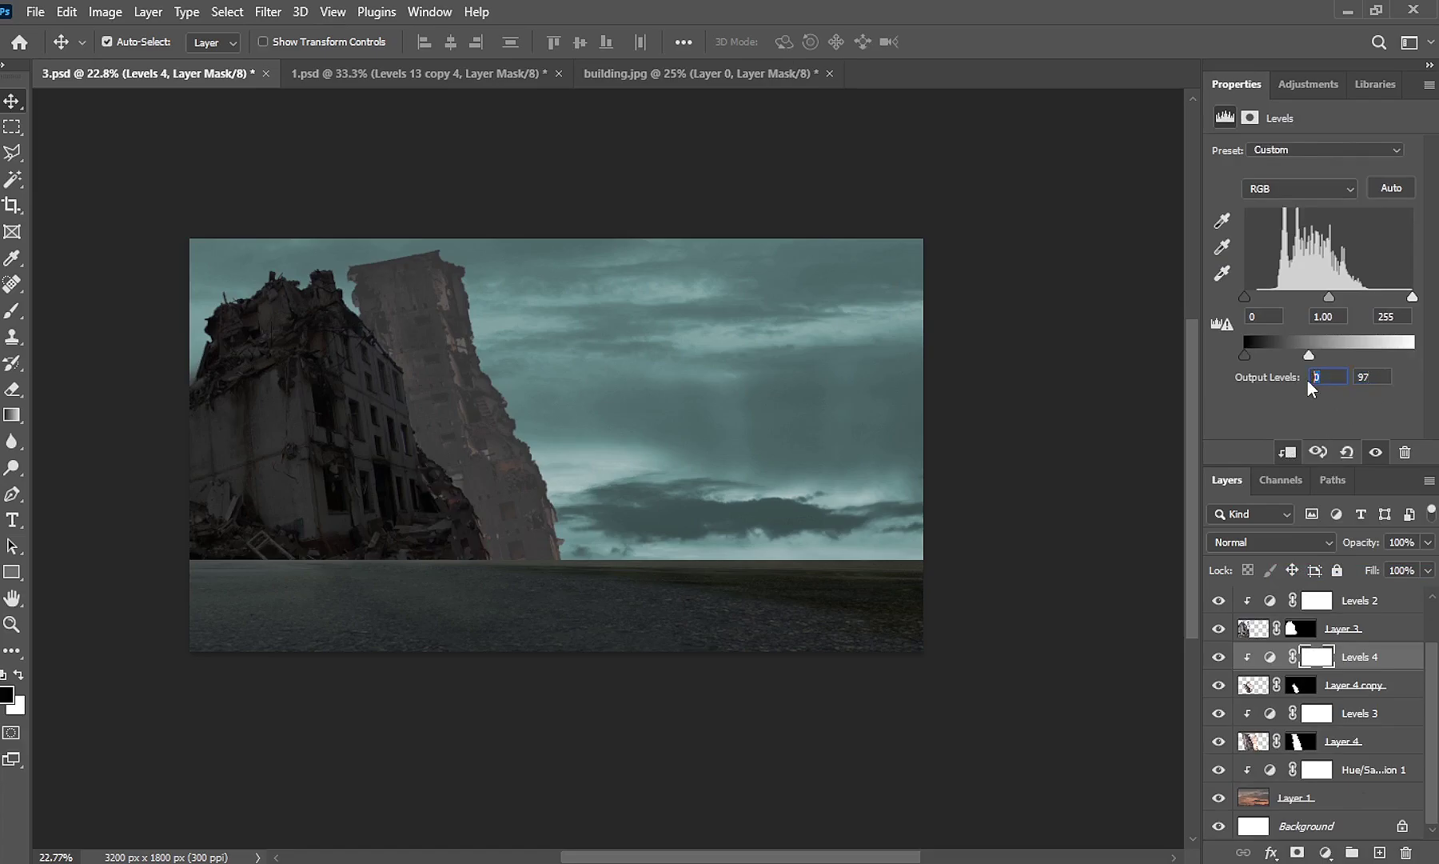
type("53")
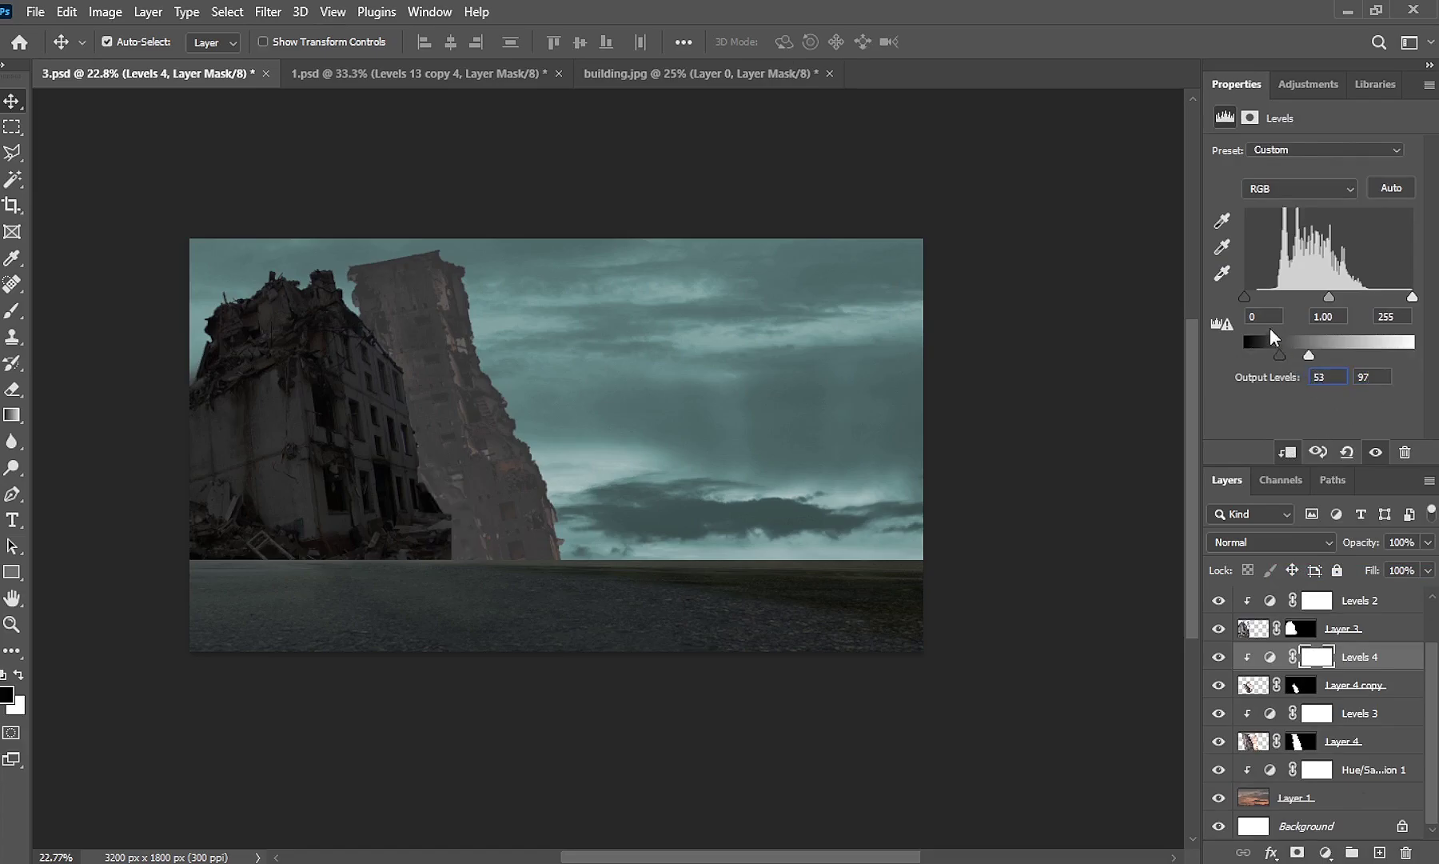
type("60")
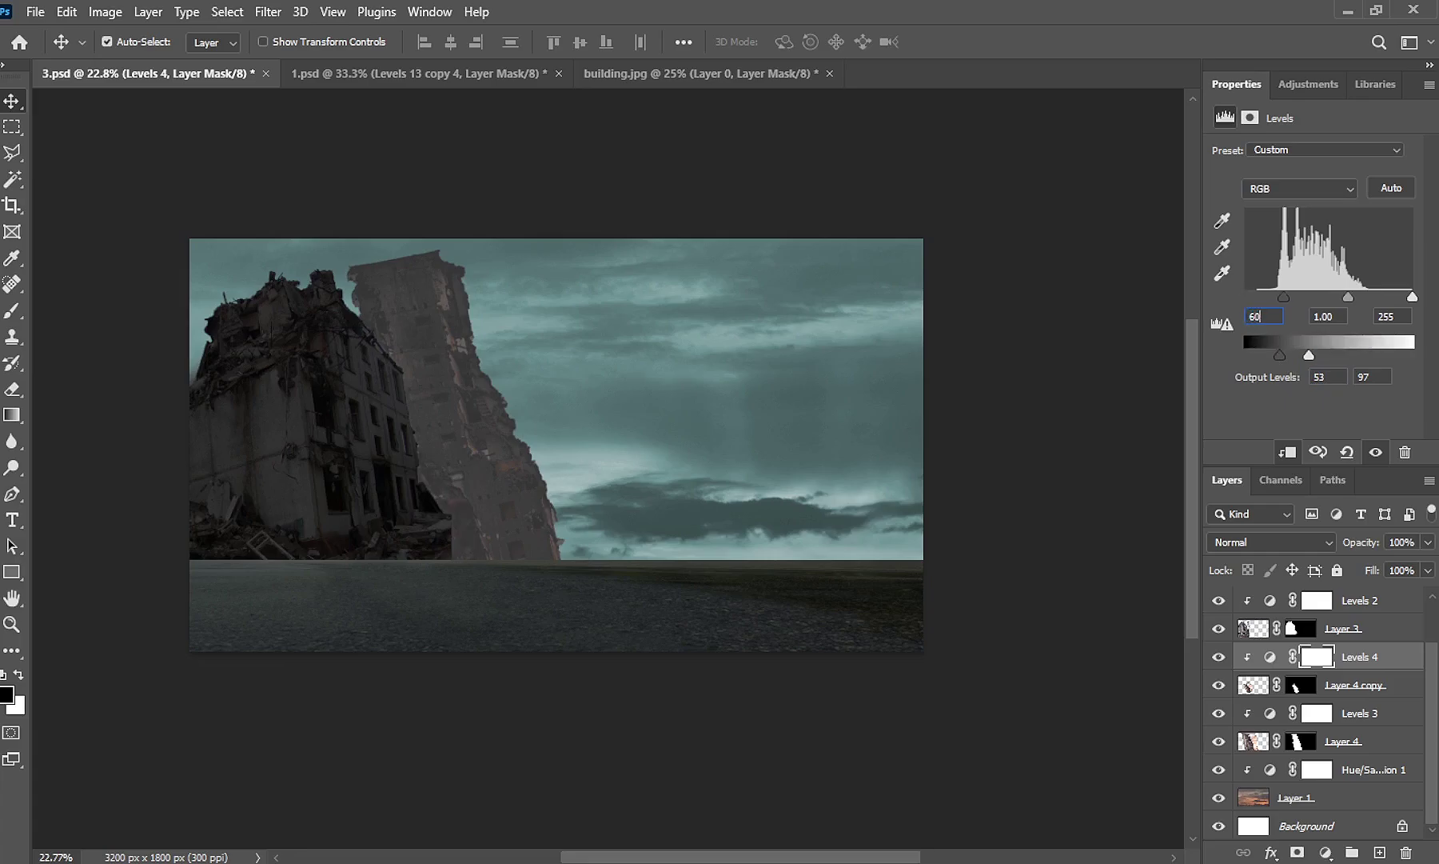
key("Return")
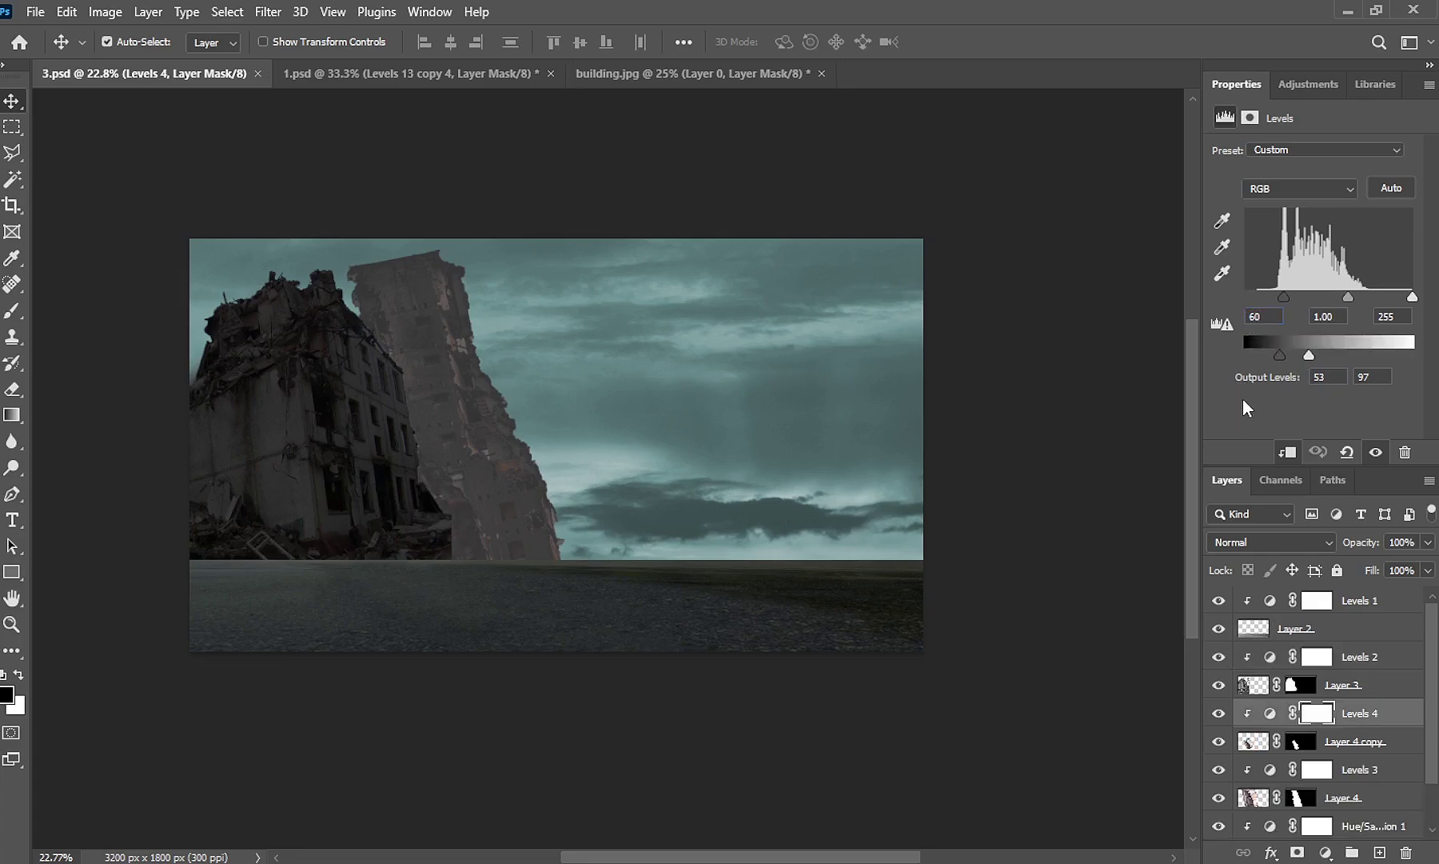
Bring the building.jpg tower in as Layer 5, rotated and moved to the right side
left_click(773, 76)
mouse_move(563, 432)
left_mouse_down()
mouse_move(231, 84)
mouse_move(716, 411)
mouse_move(694, 390)
left_mouse_up()
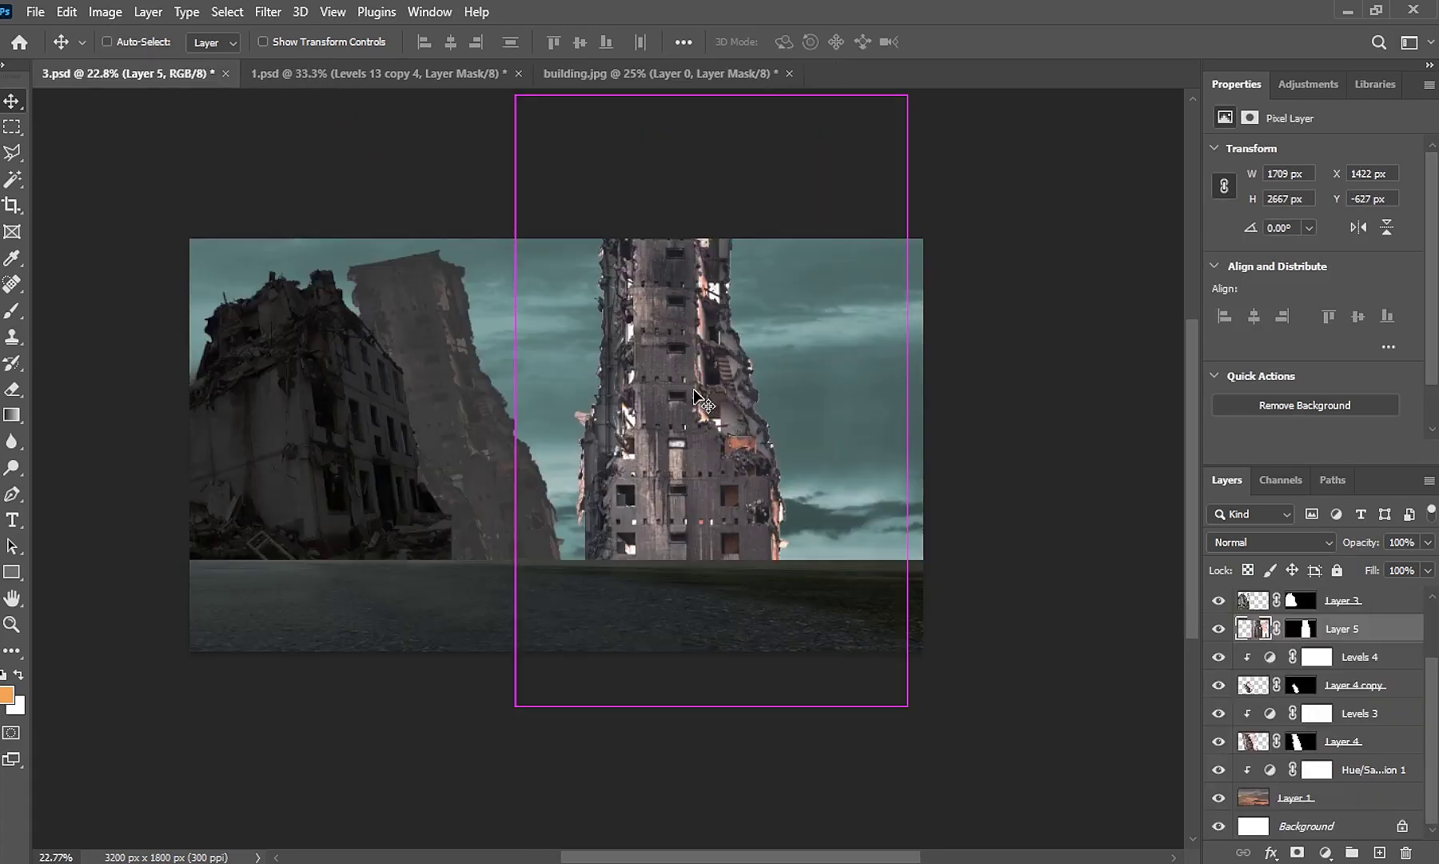
key("ctrl+t")
mouse_move(1008, 555)
left_mouse_down()
mouse_move(1015, 604)
mouse_move(996, 686)
left_mouse_up()
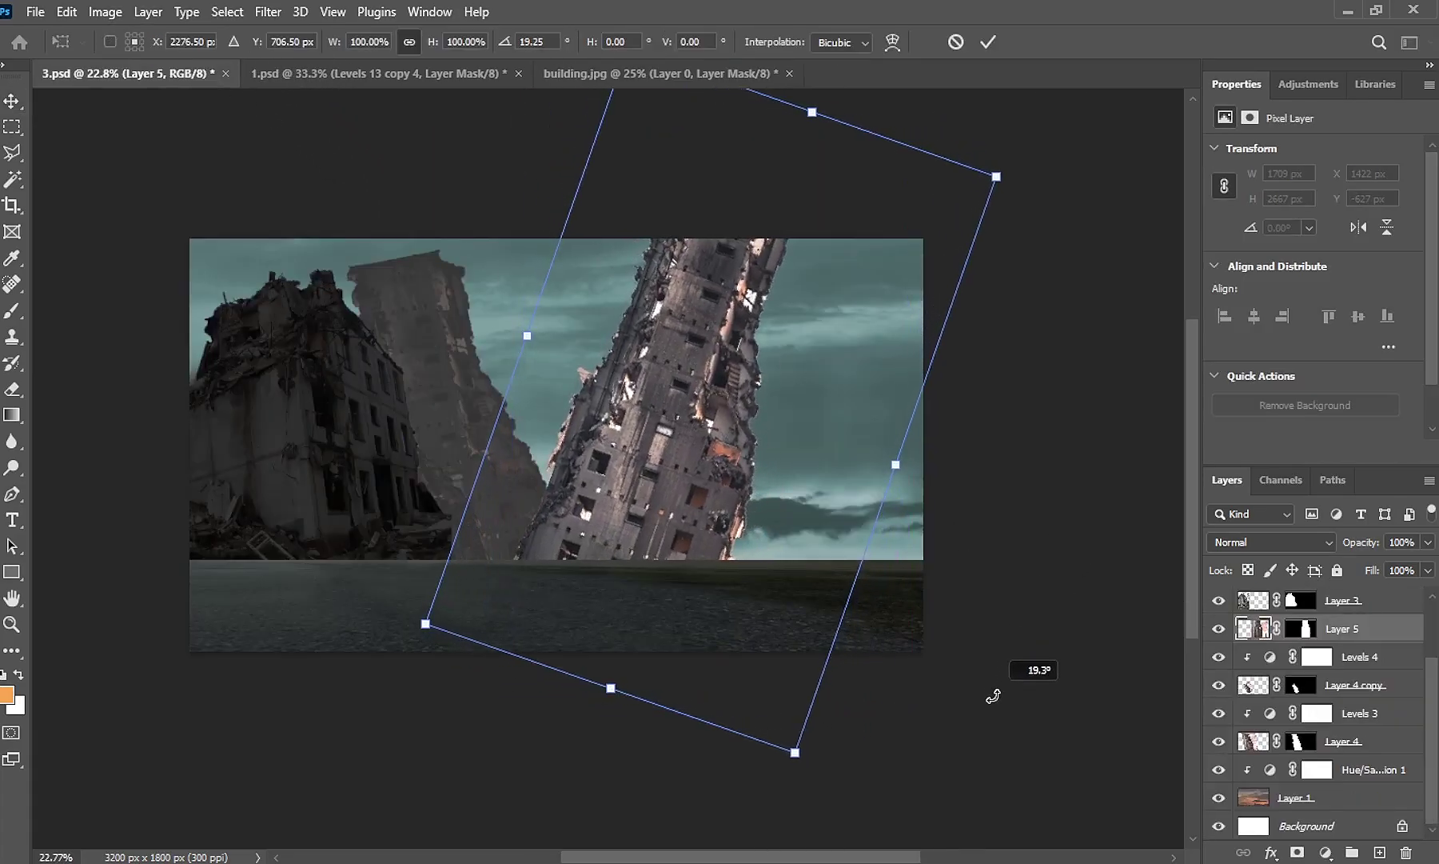
left_click_drag(738, 418, 944, 444)
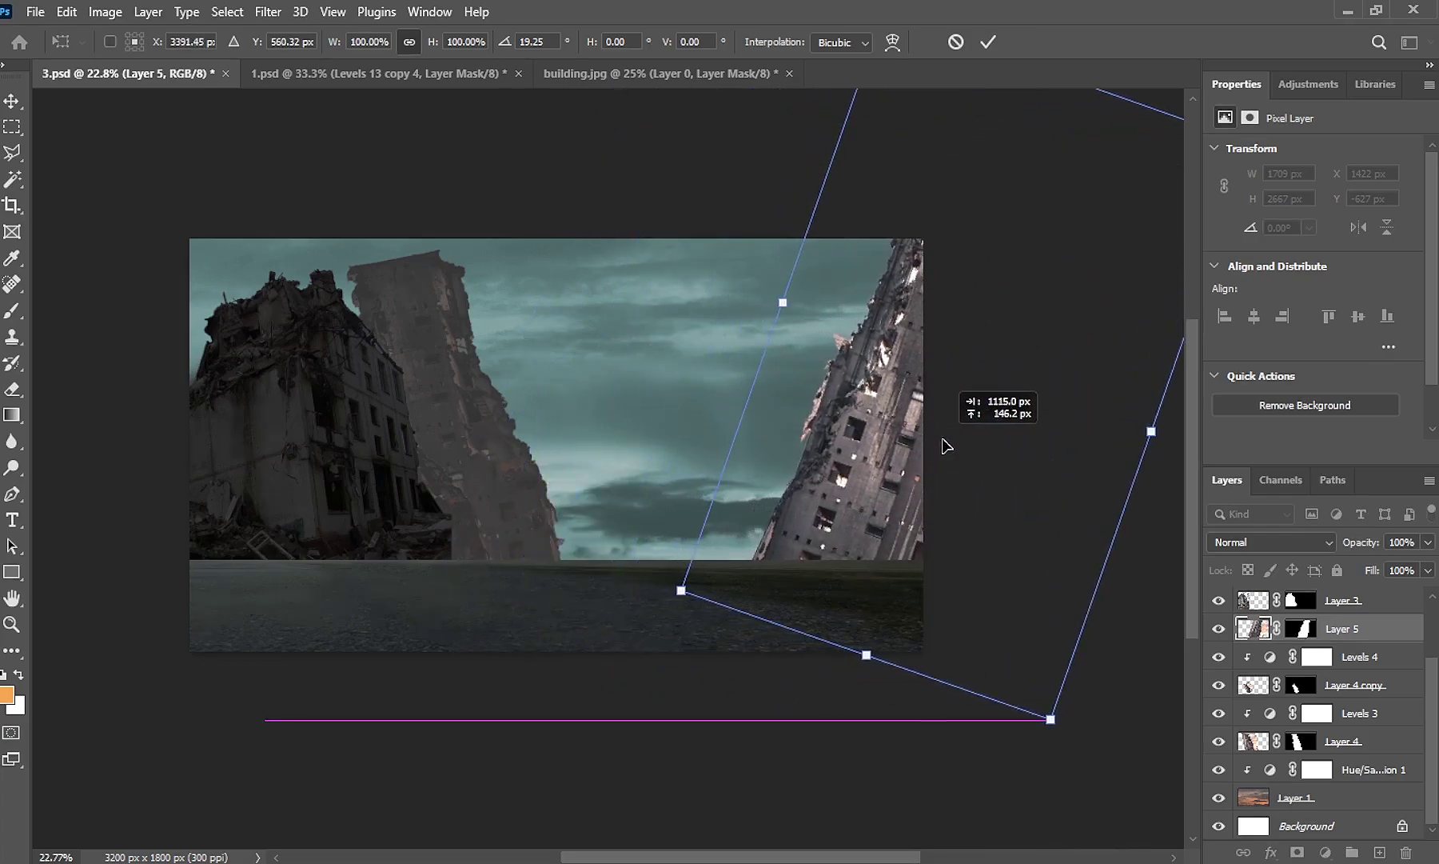
key("Return")
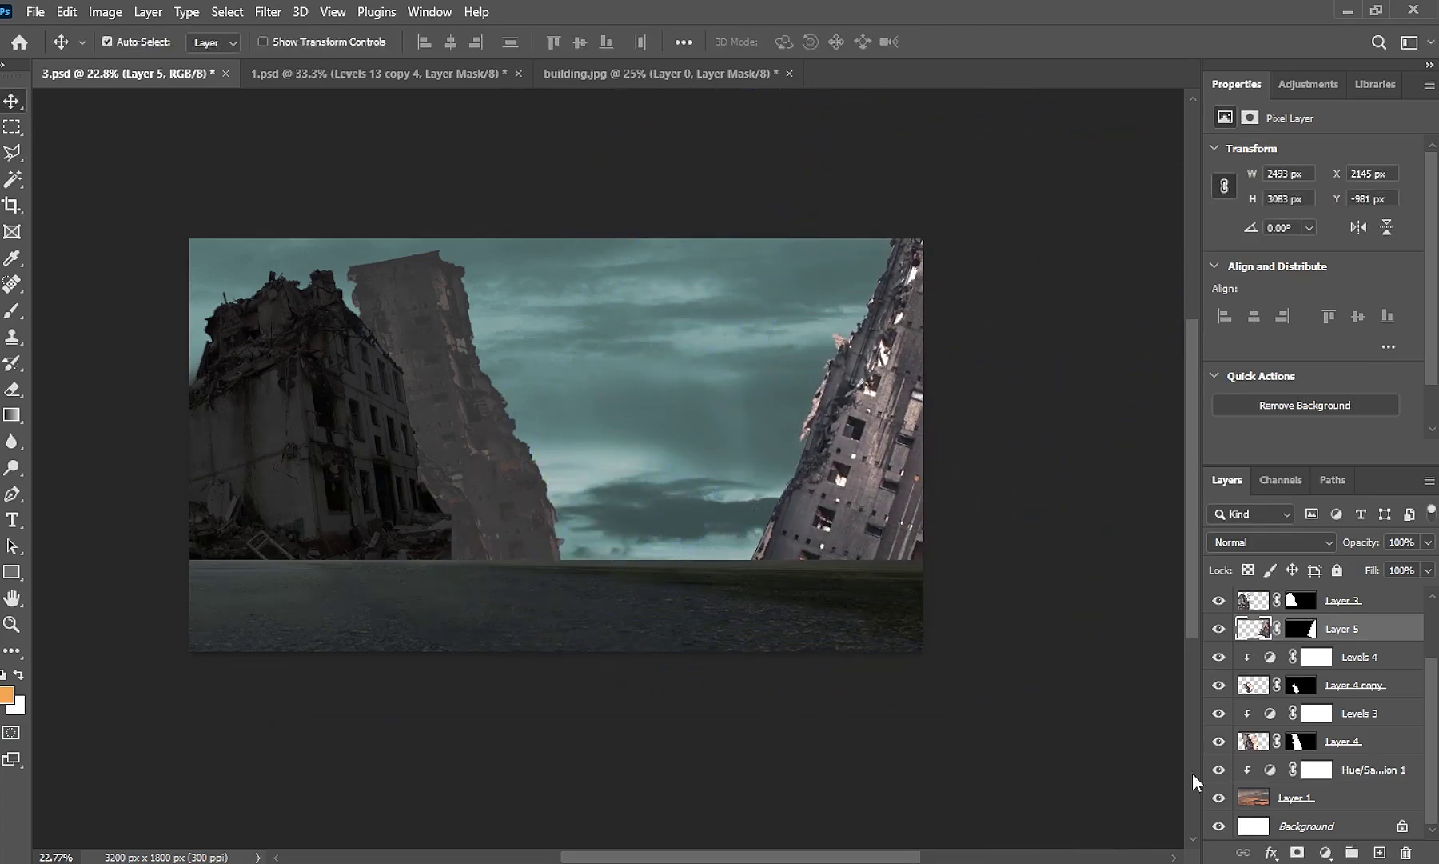
Darken Layer 5 with clipped Levels at output 11–58 and zoom out to 33.33%
left_click(1325, 852)
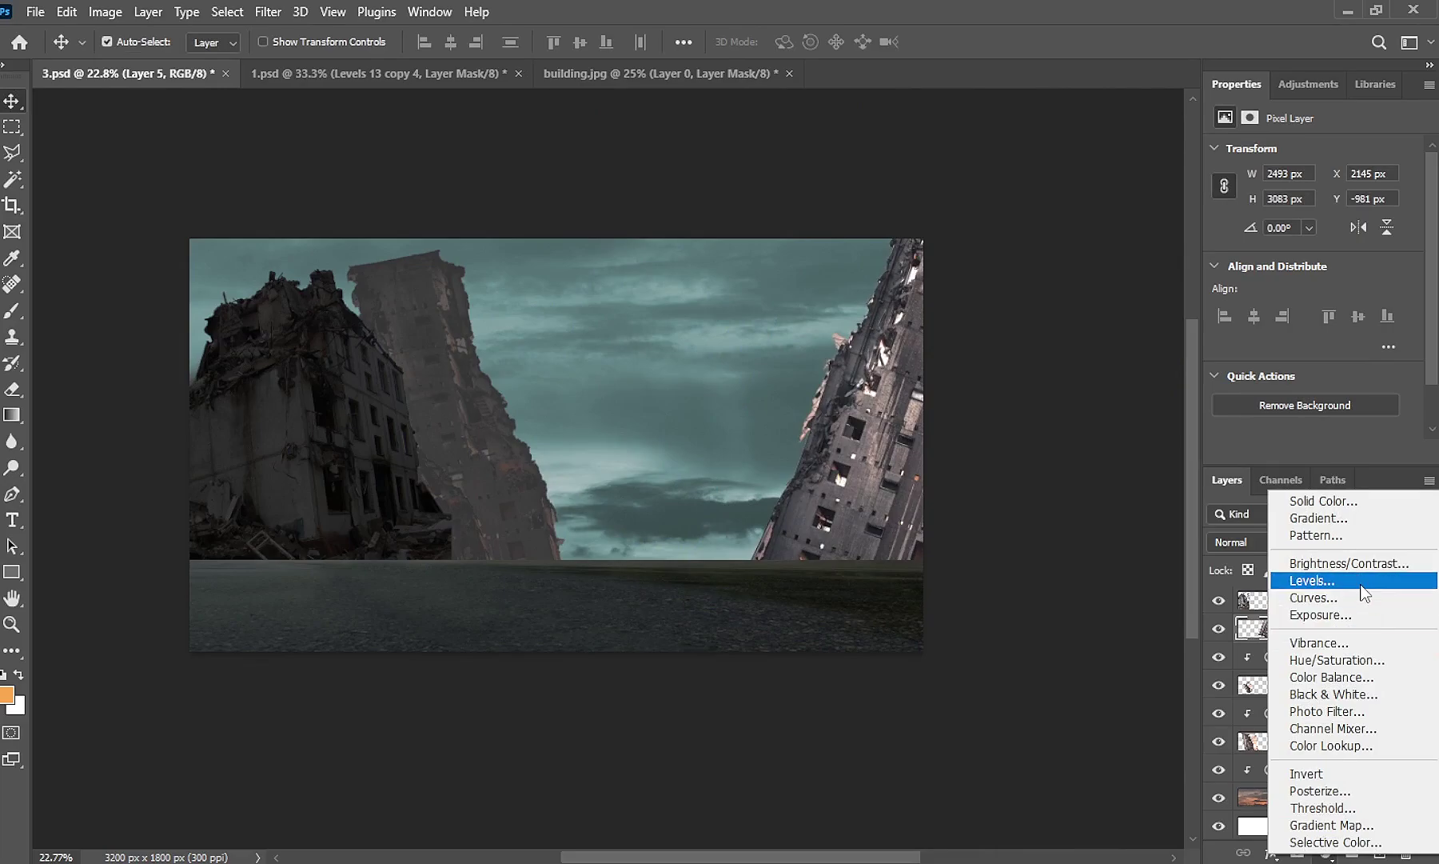
left_click(1320, 588)
left_click(1289, 453)
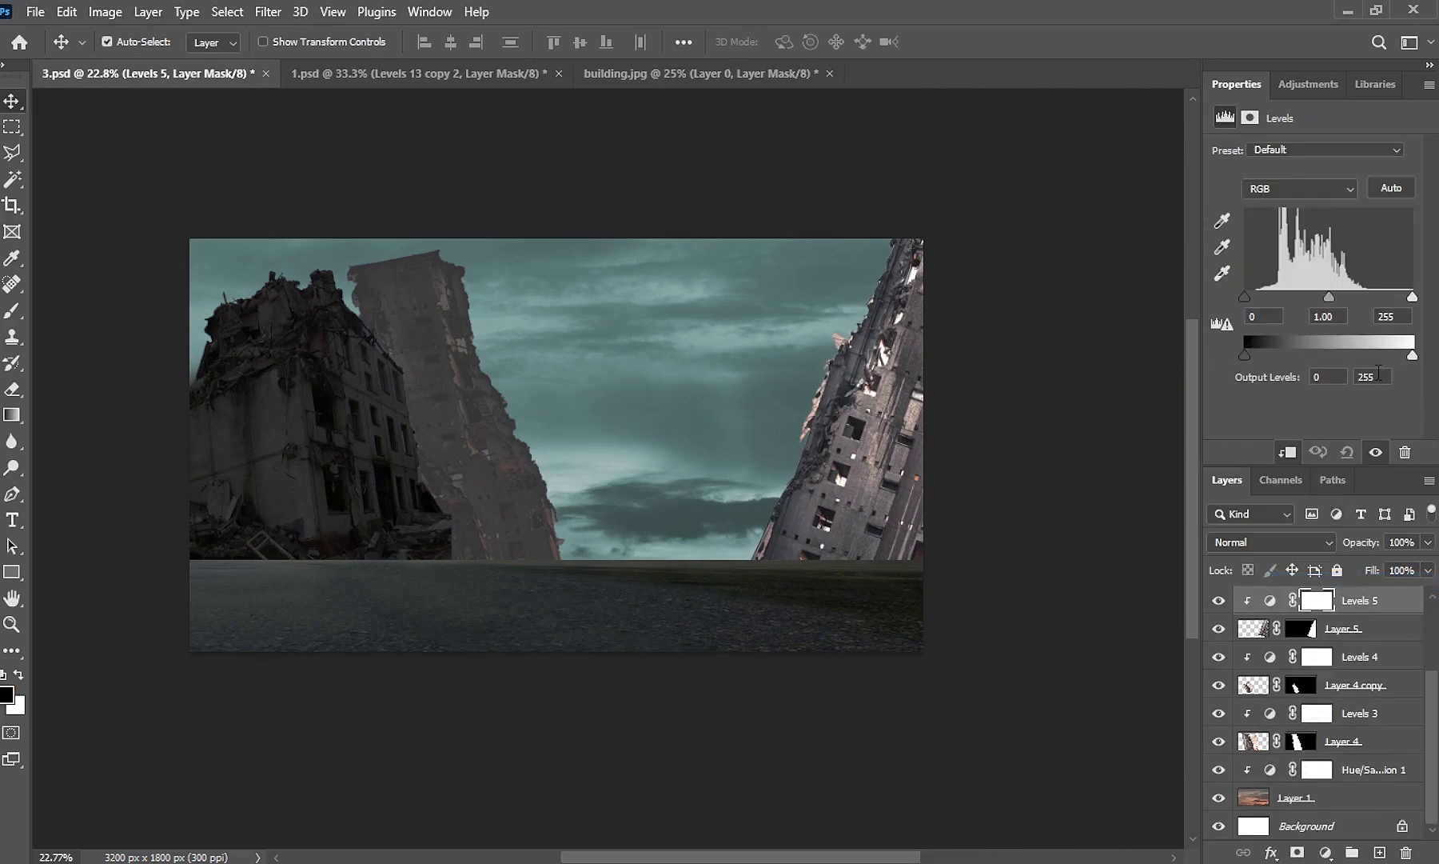
type("58")
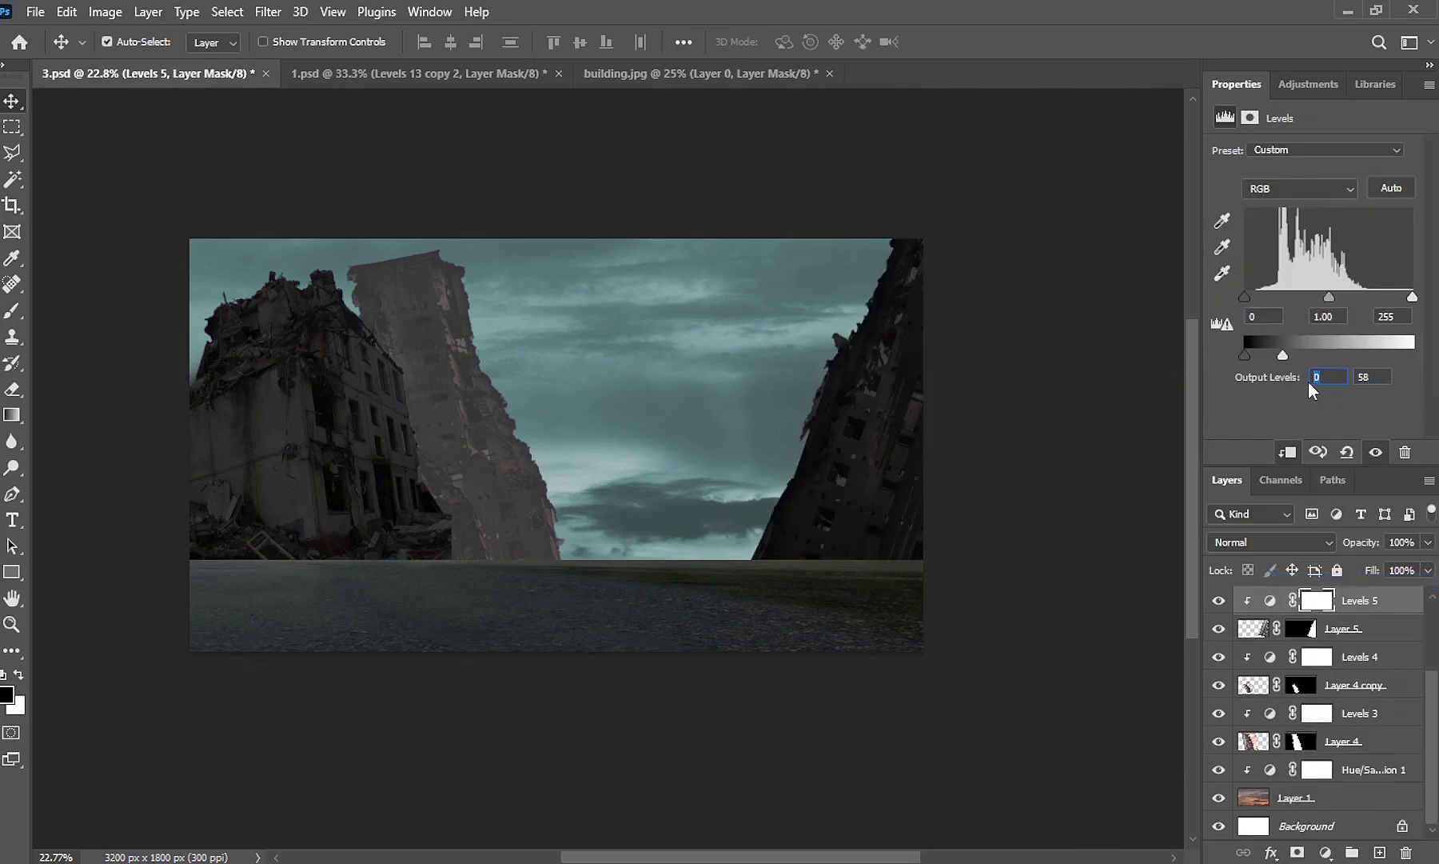
type("11")
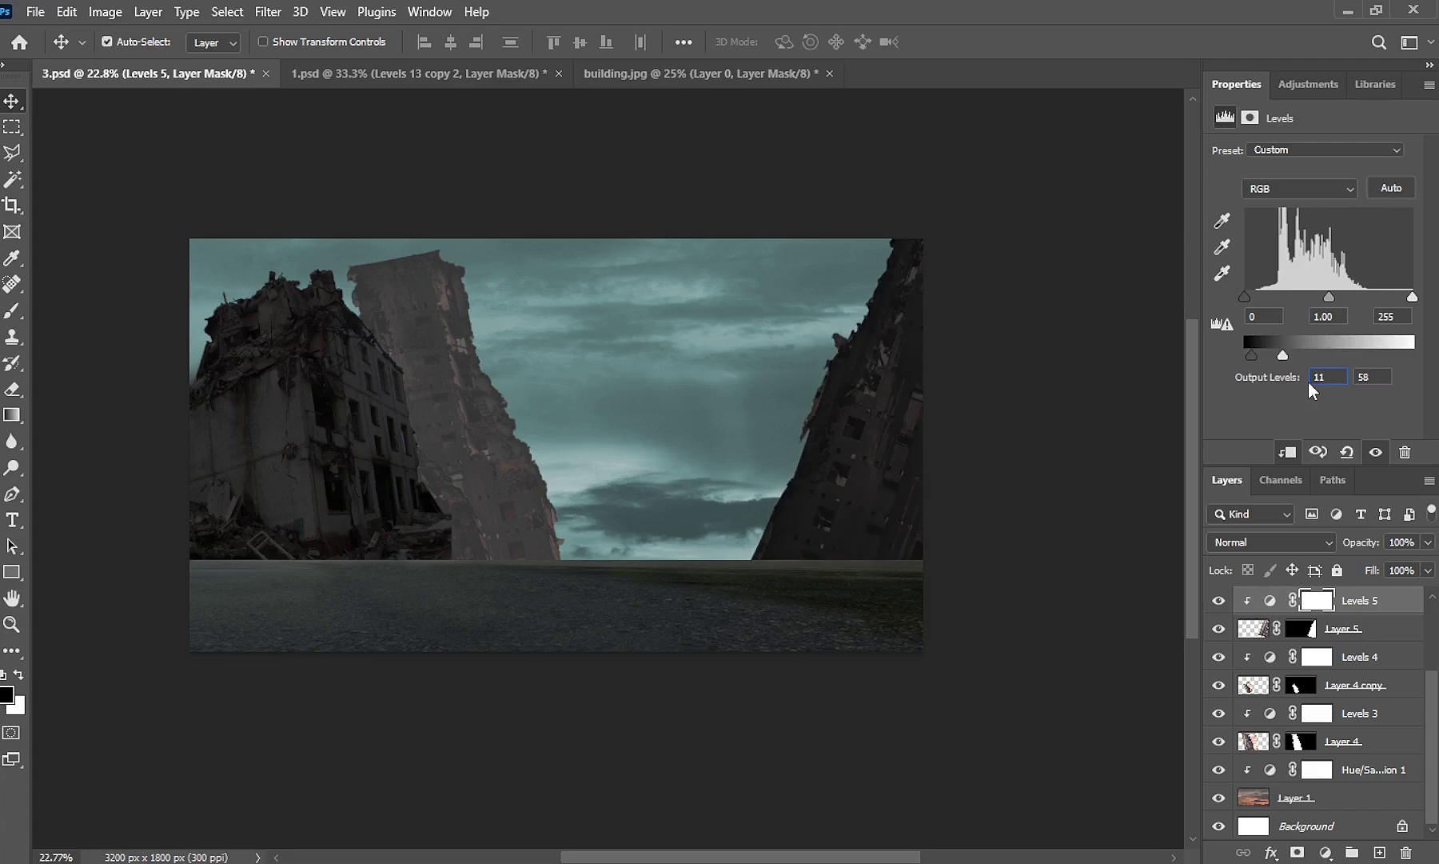
left_click(24, 621)
left_click(441, 436)
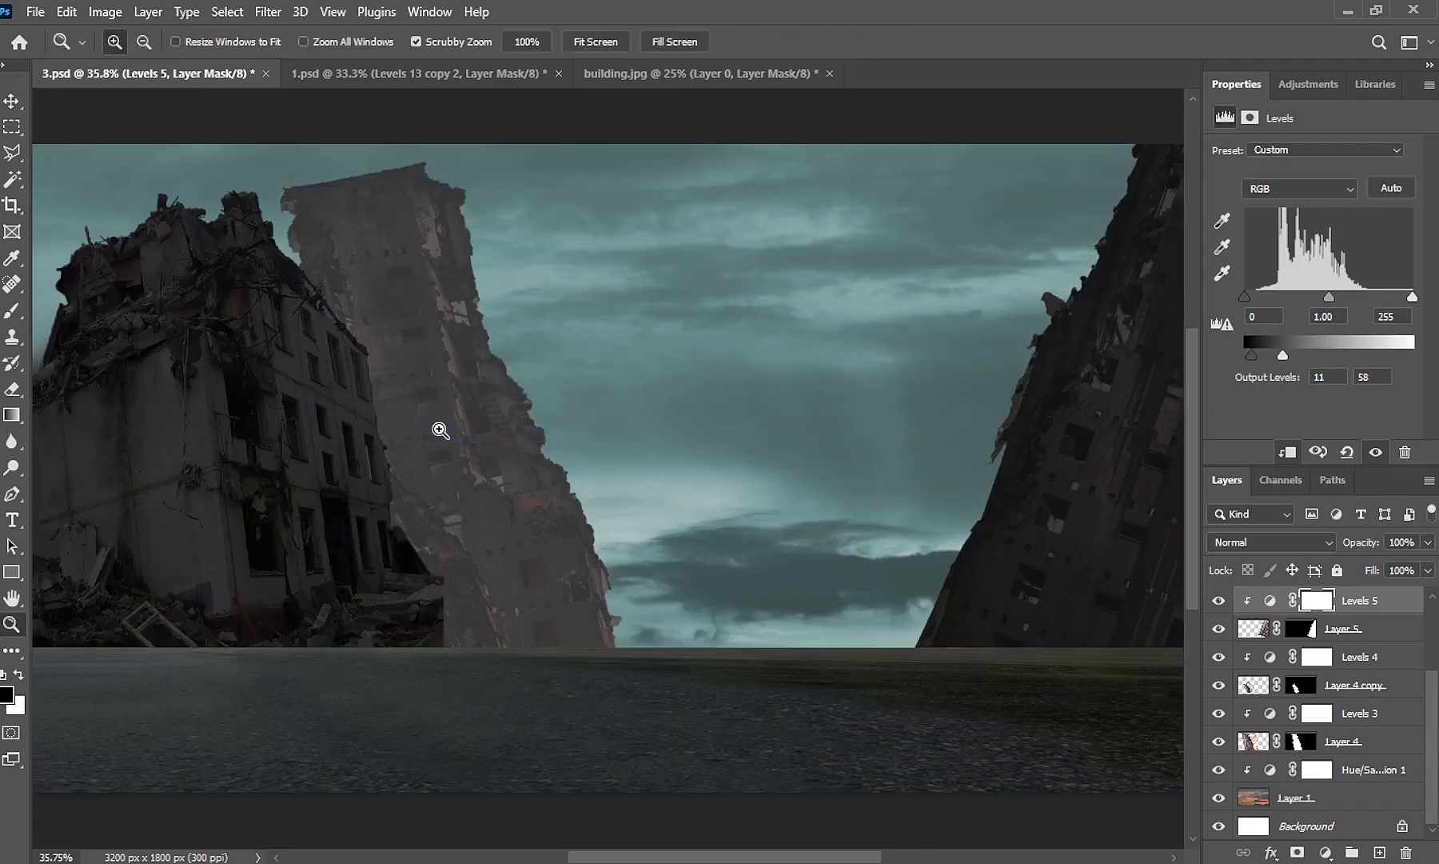
right_click(440, 427)
left_click(478, 532)
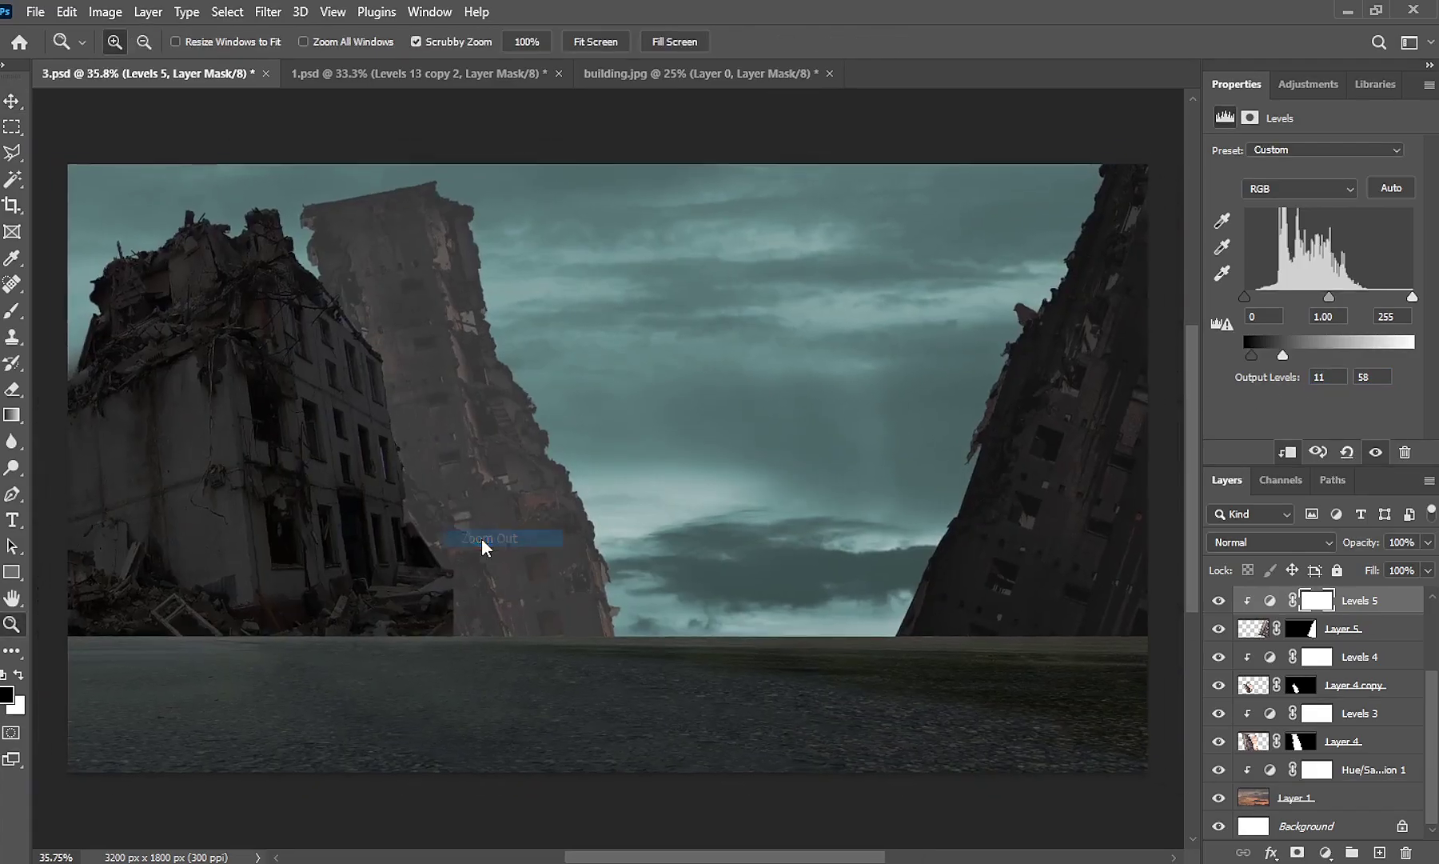
left_click(12, 103)
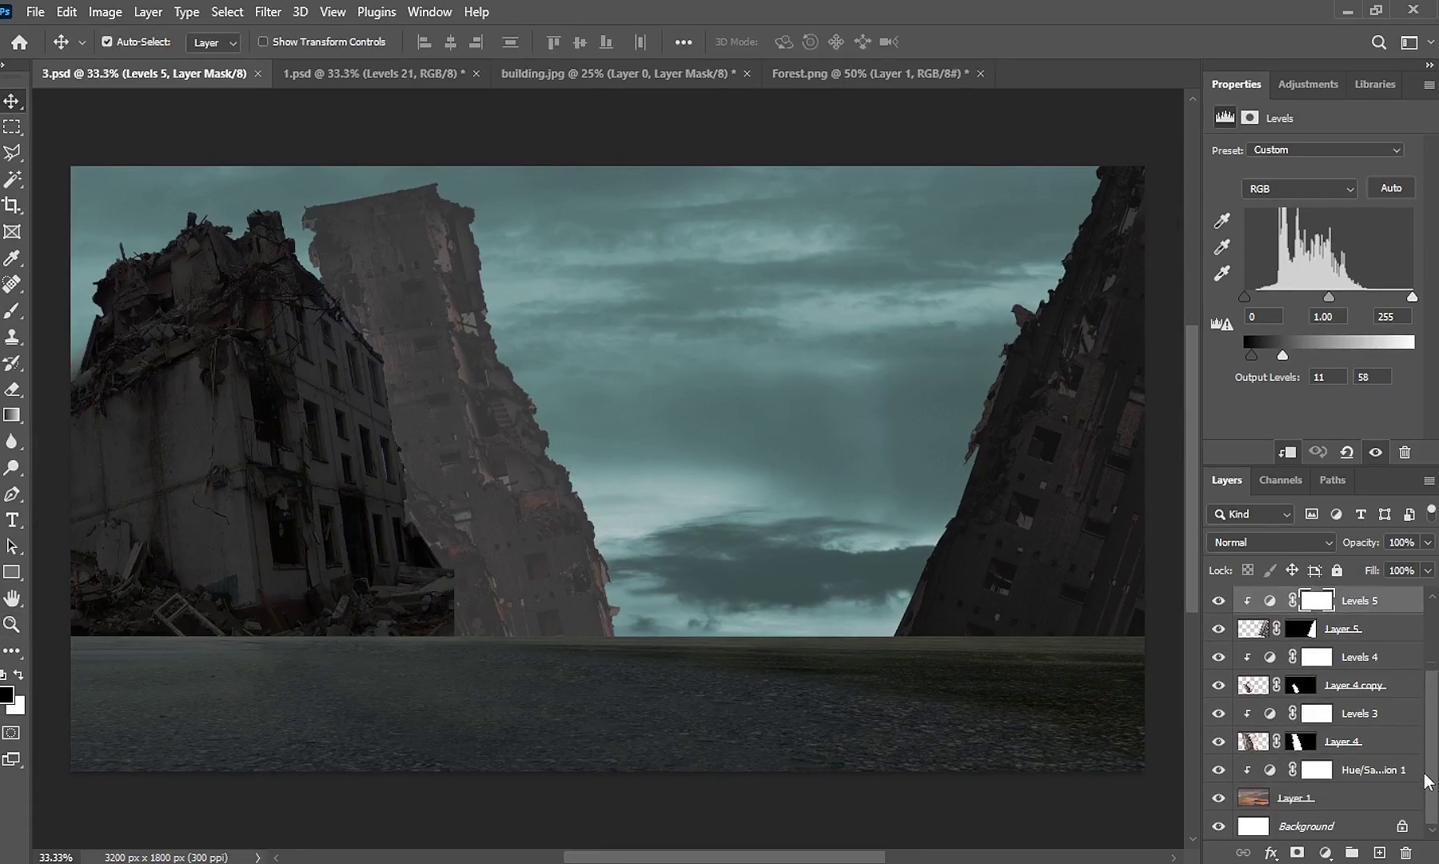
Bring Forest.png into the composite and stretch it taller down to the horizon
left_click(1311, 774)
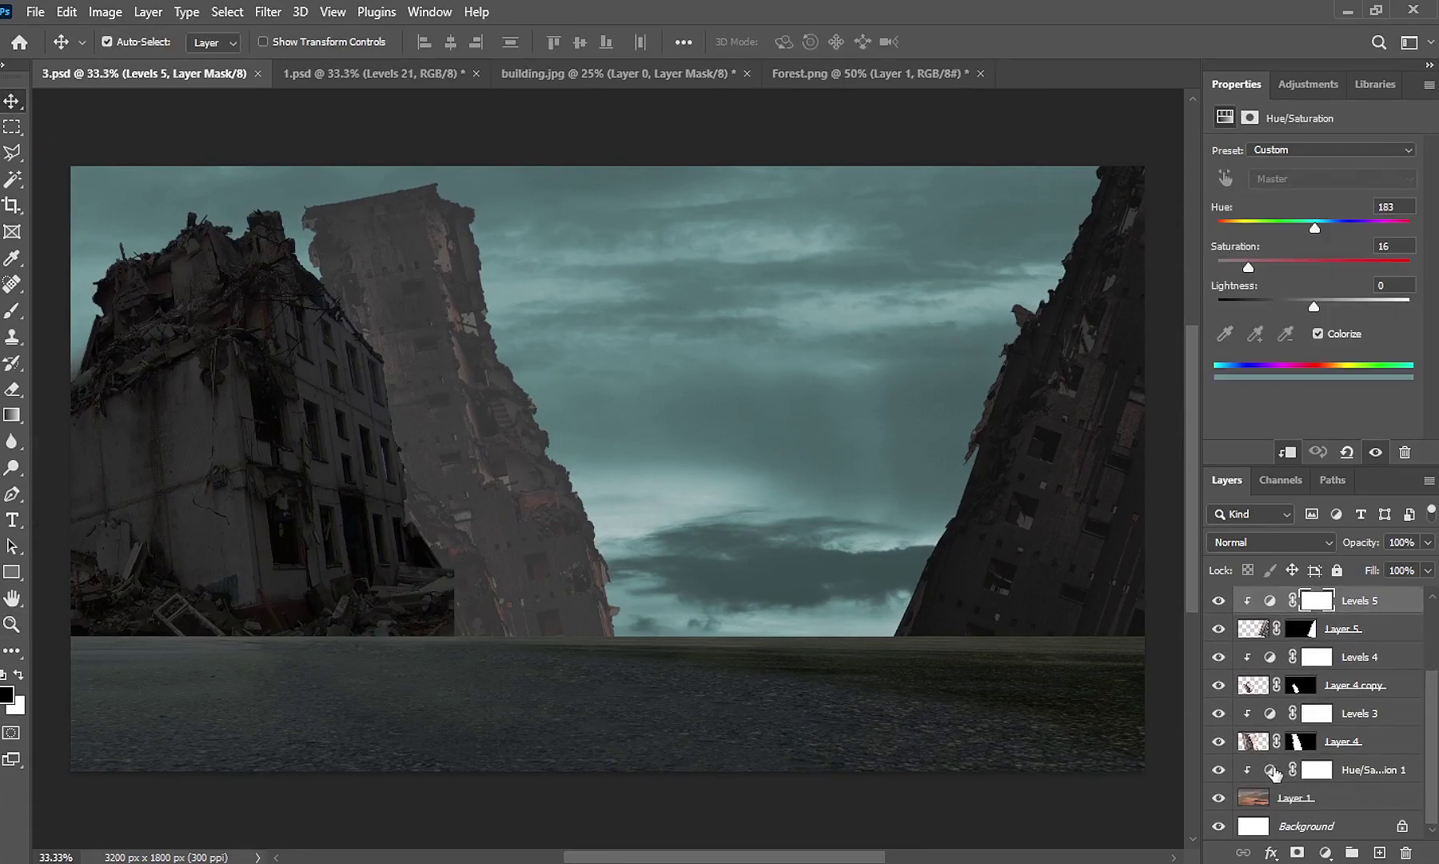
left_click(847, 70)
mouse_move(766, 294)
left_mouse_down()
mouse_move(766, 397)
mouse_move(811, 322)
left_mouse_up()
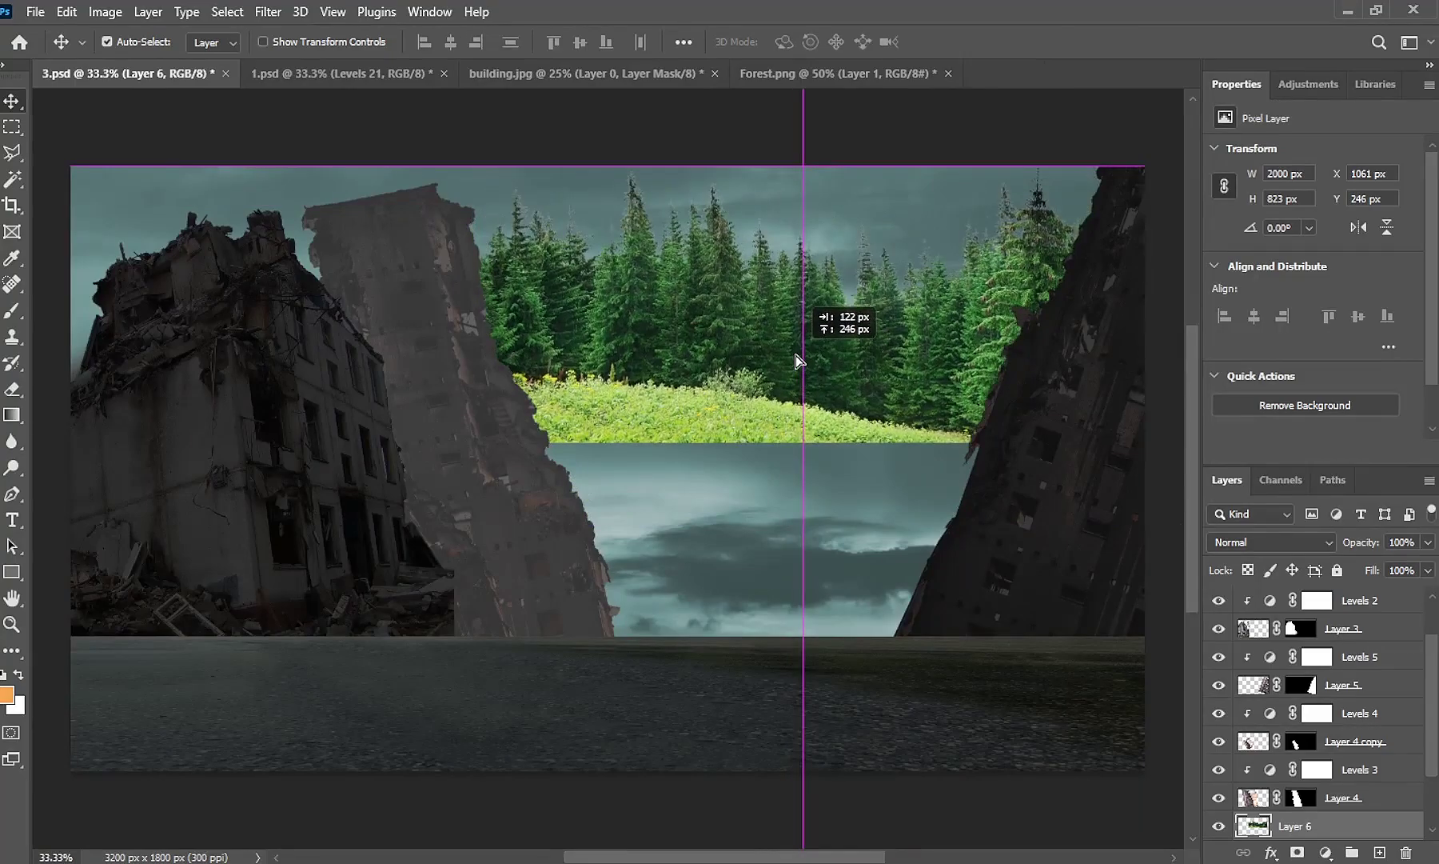
left_click_drag(812, 322, 797, 355)
key("ctrl+t")
left_click_drag(803, 442, 775, 637)
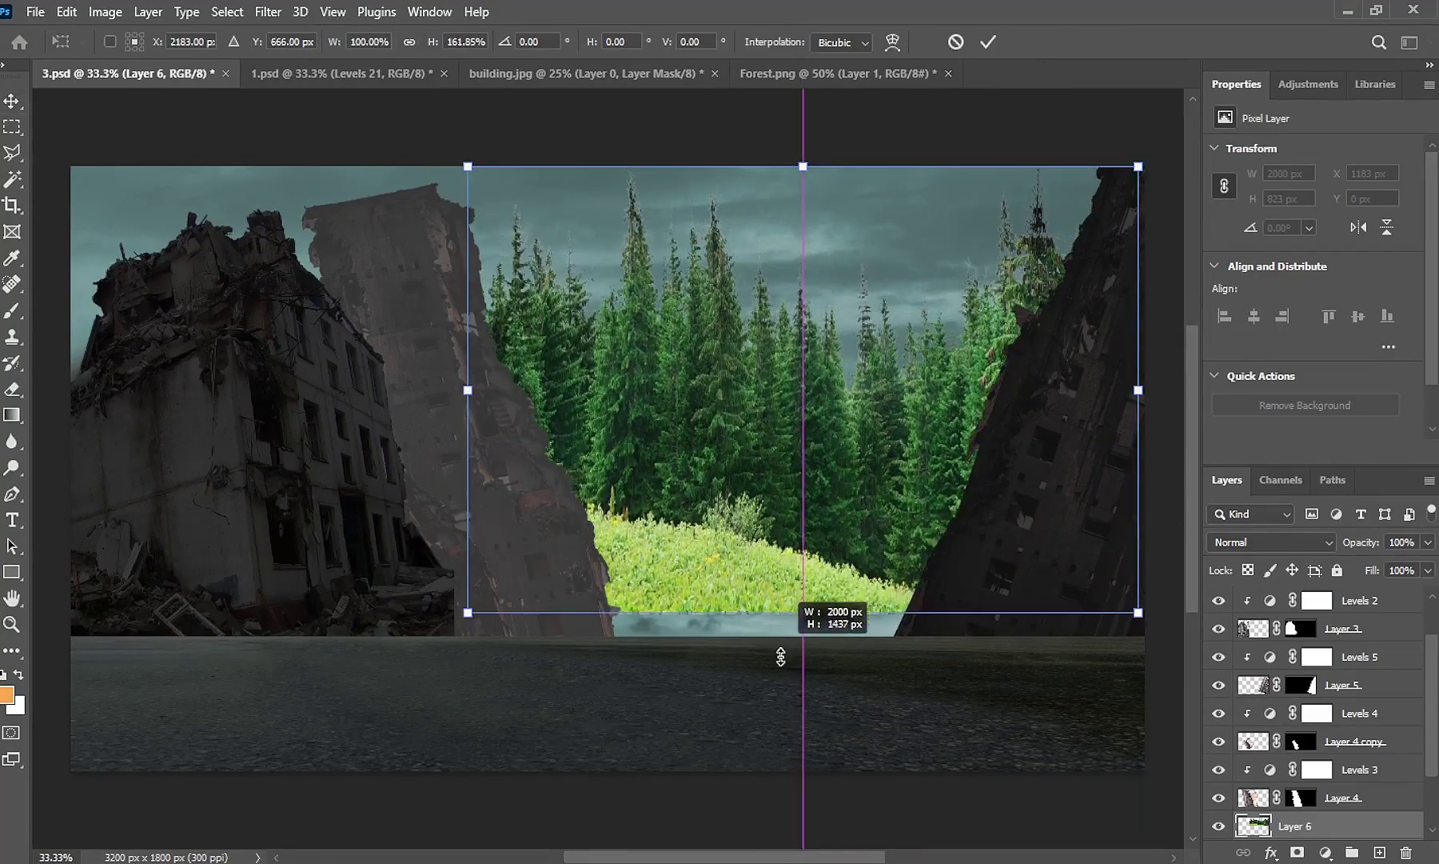
key("Return")
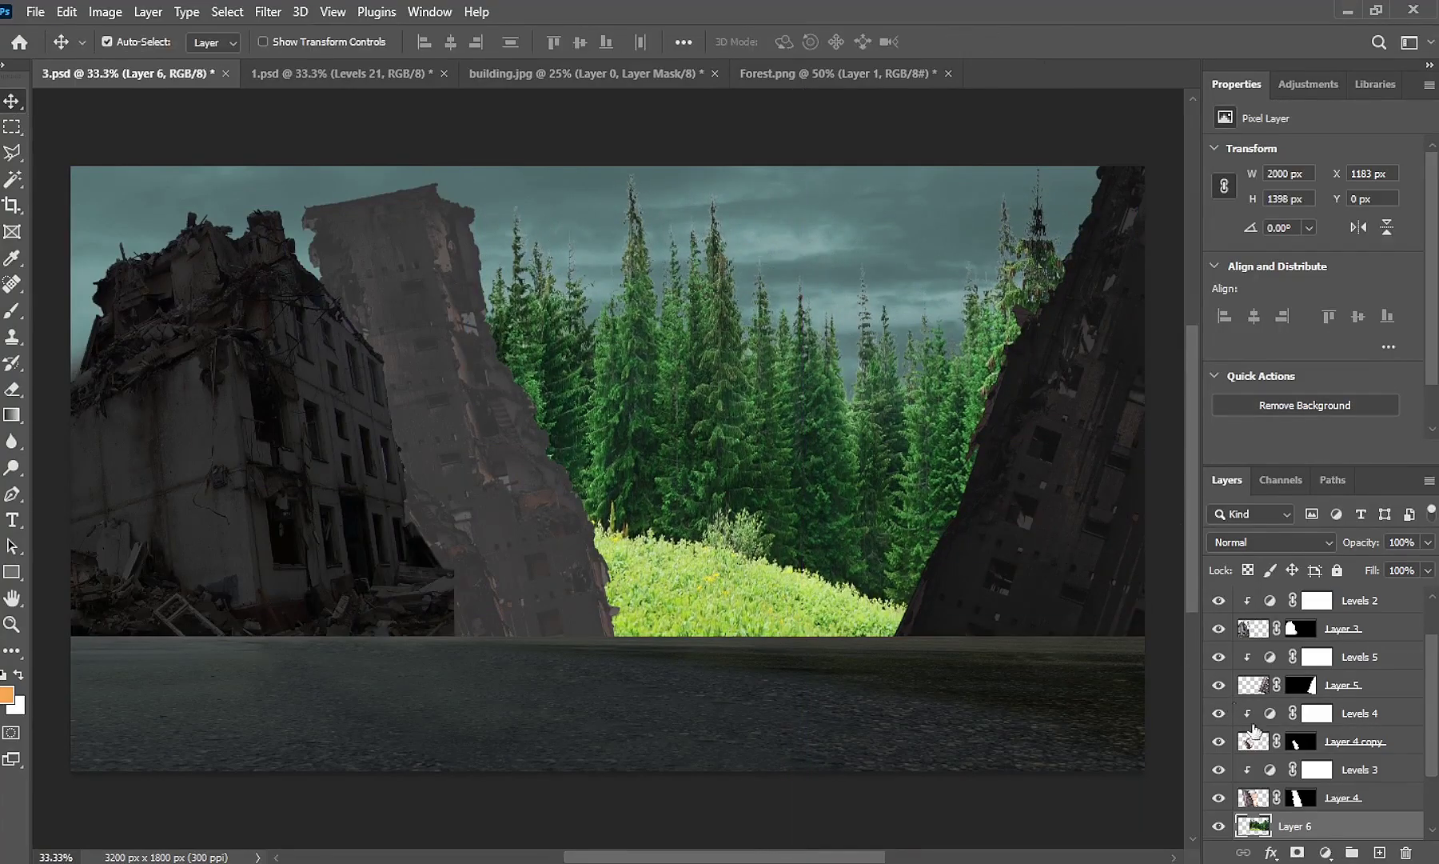
Dim the forest with a clipped Levels adjustment at output 47/113
left_click(1325, 853)
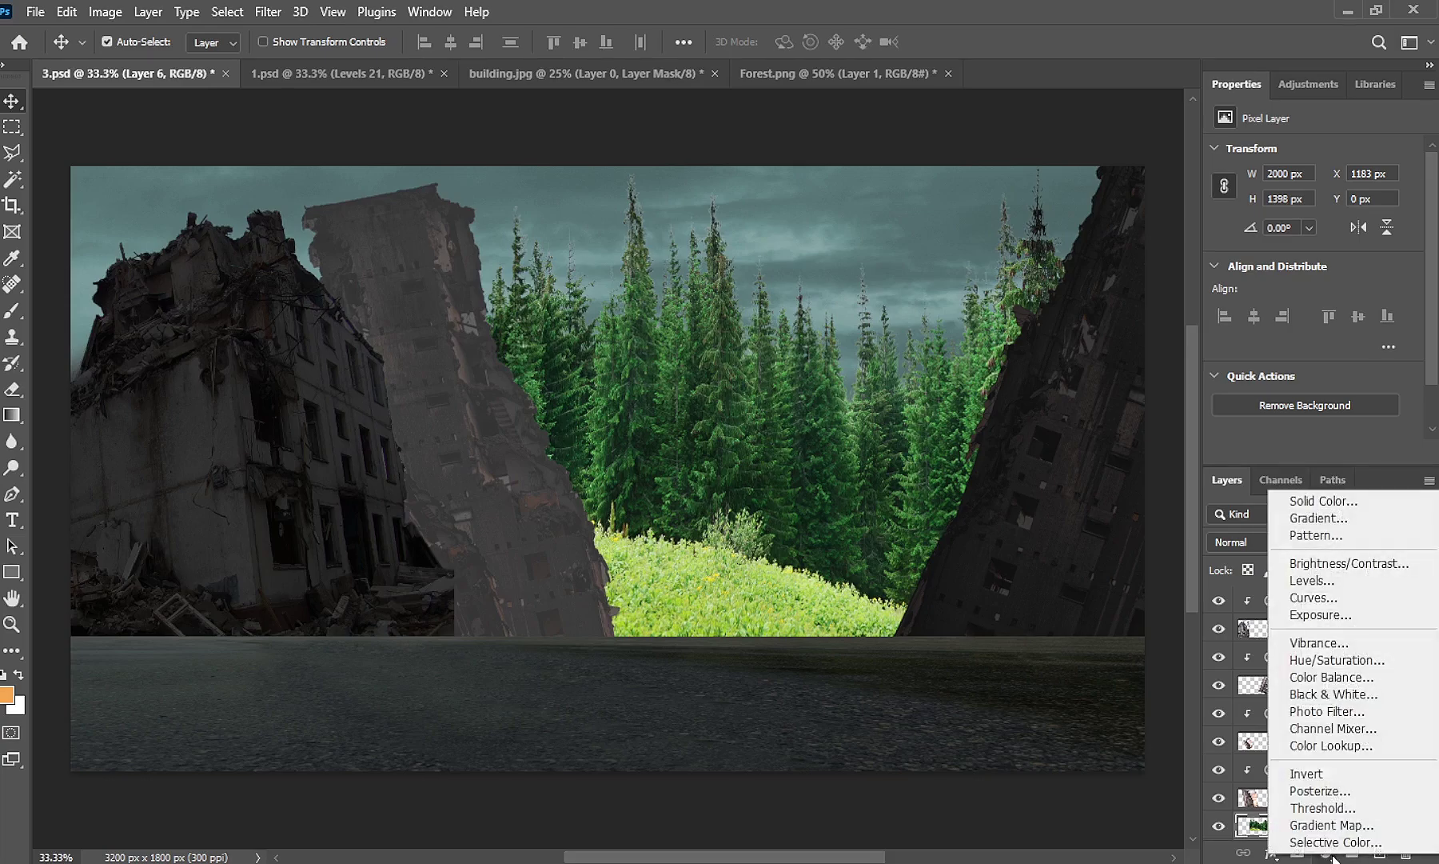
left_click(1364, 579)
left_click(1289, 453)
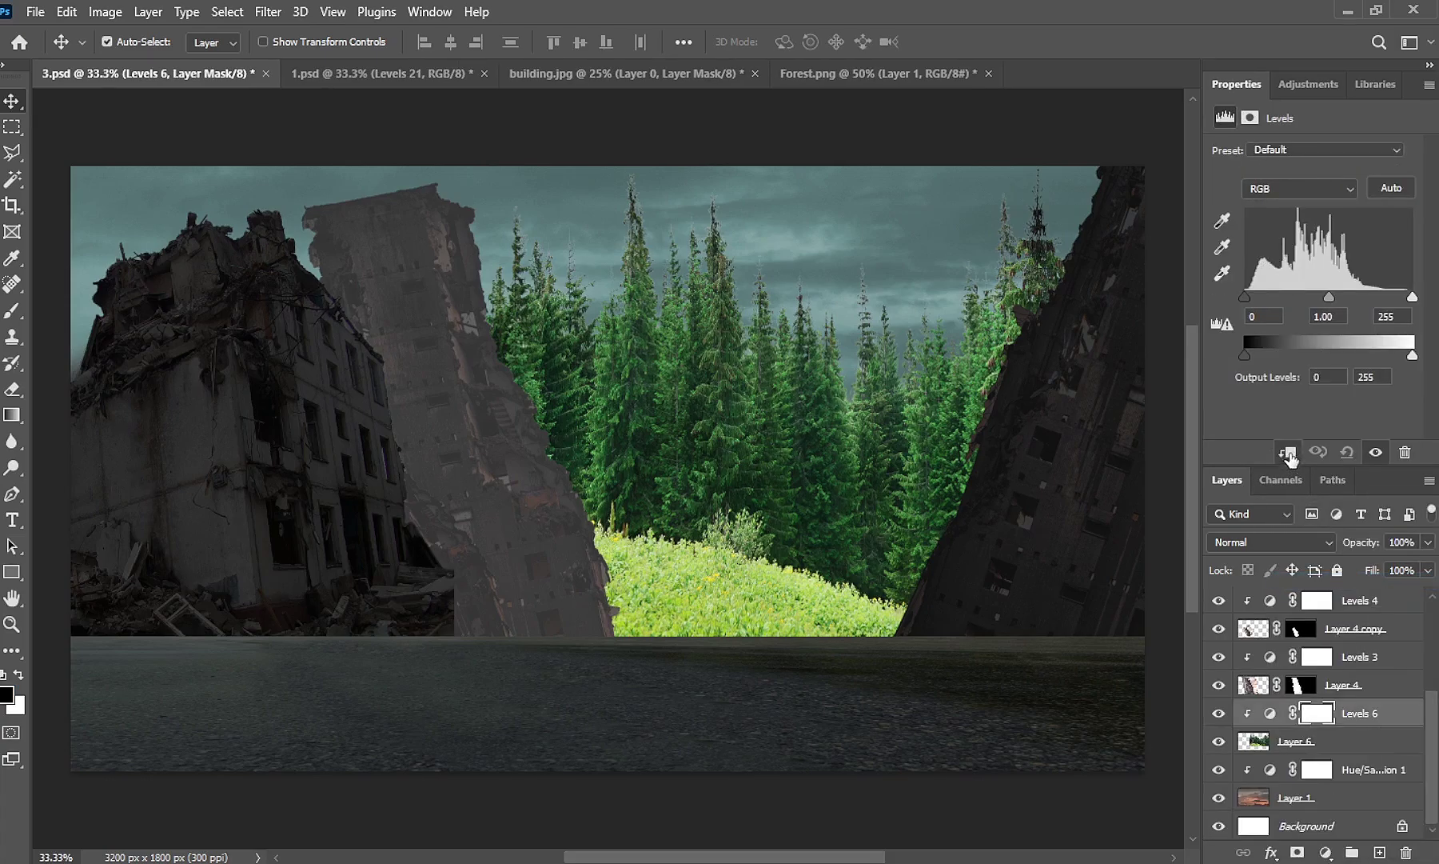
double_click(1380, 377)
type("11")
type("3")
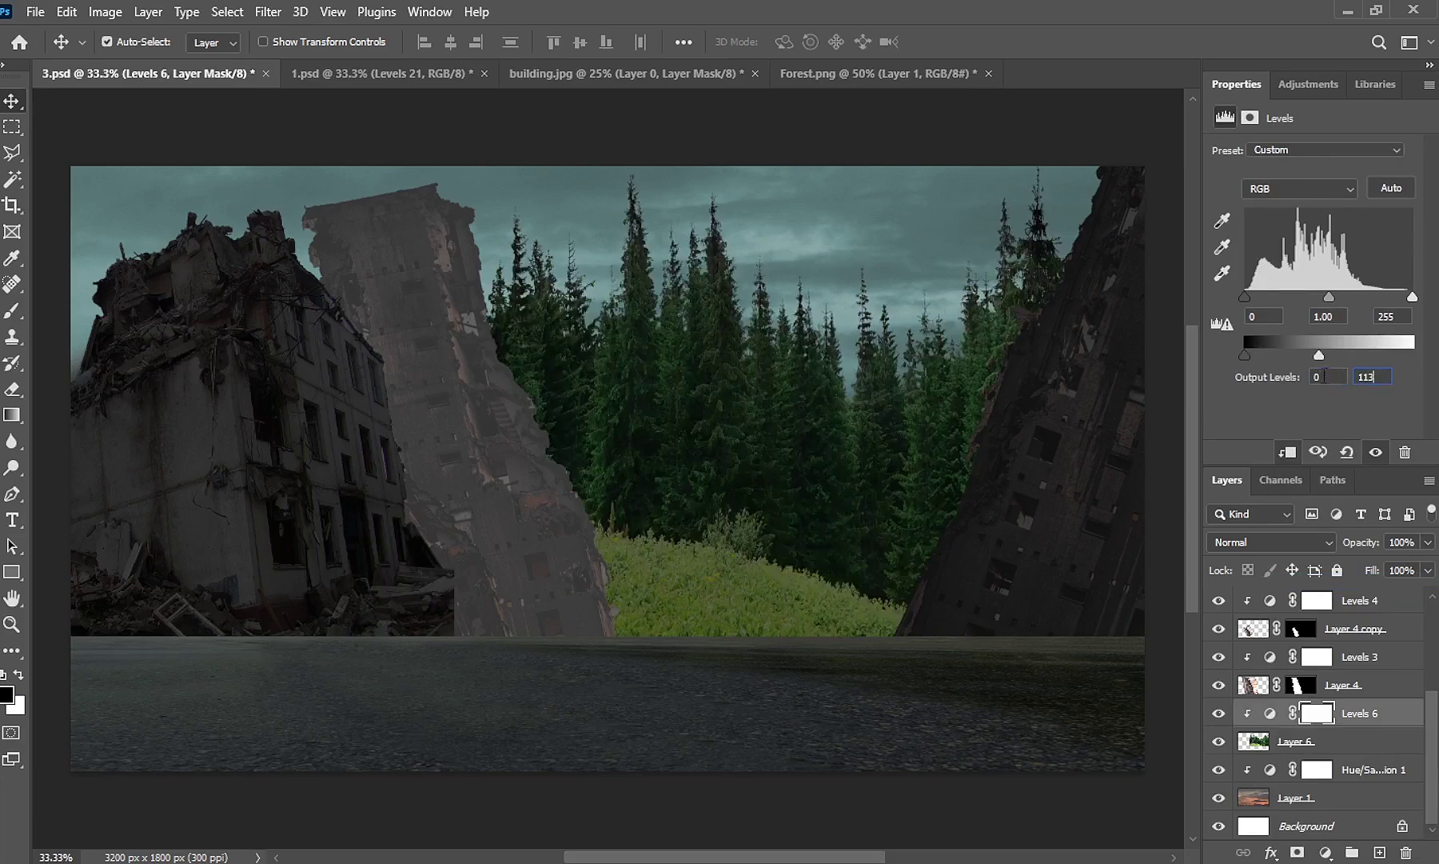
type("47")
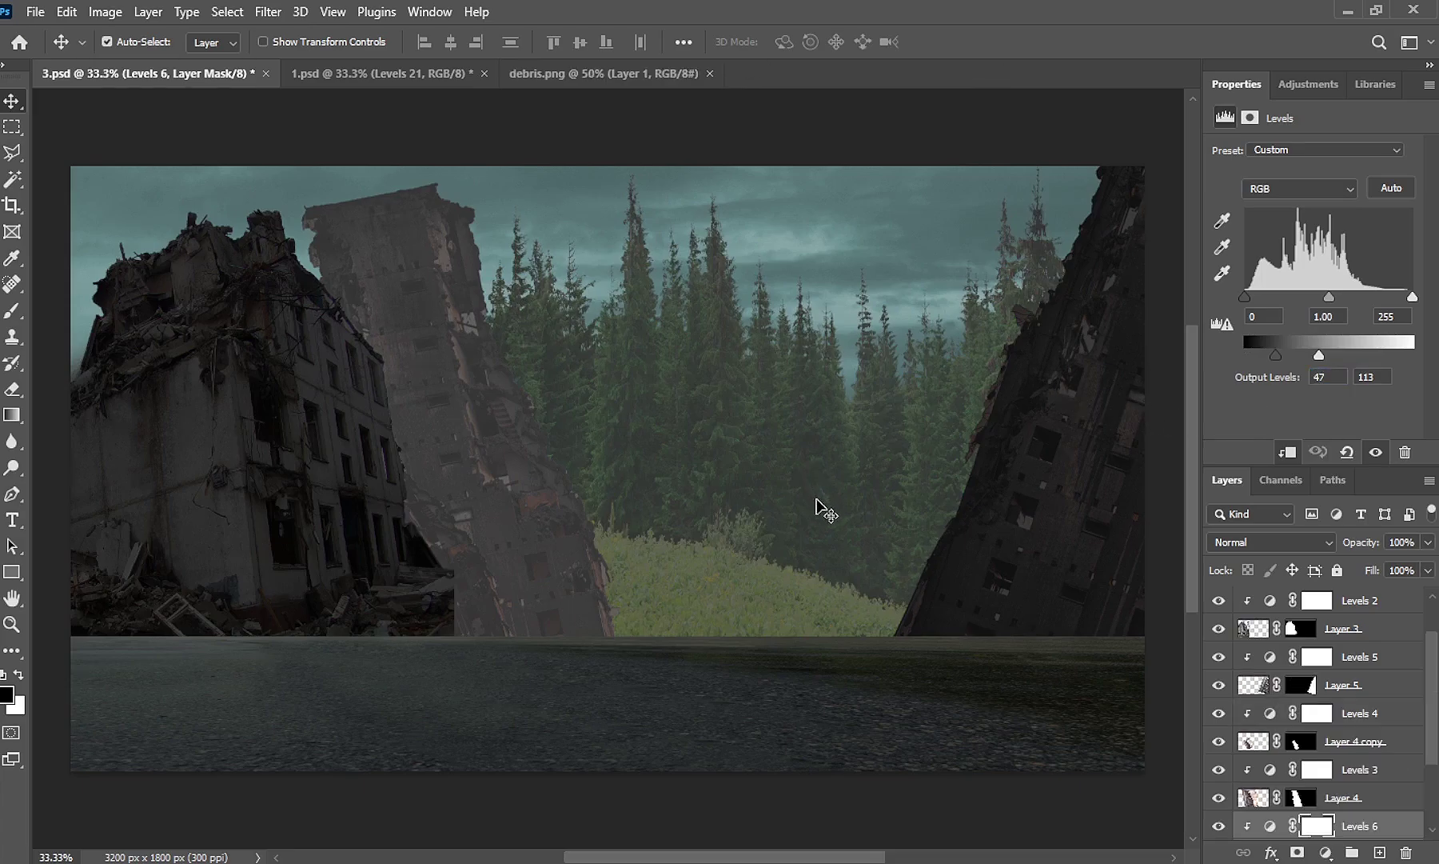
Drag the debris.png rubble pile in above Levels 2, set along the ground between the buildings
scroll(1413, 704, "up", 1)
scroll(1427, 648, "up", 1)
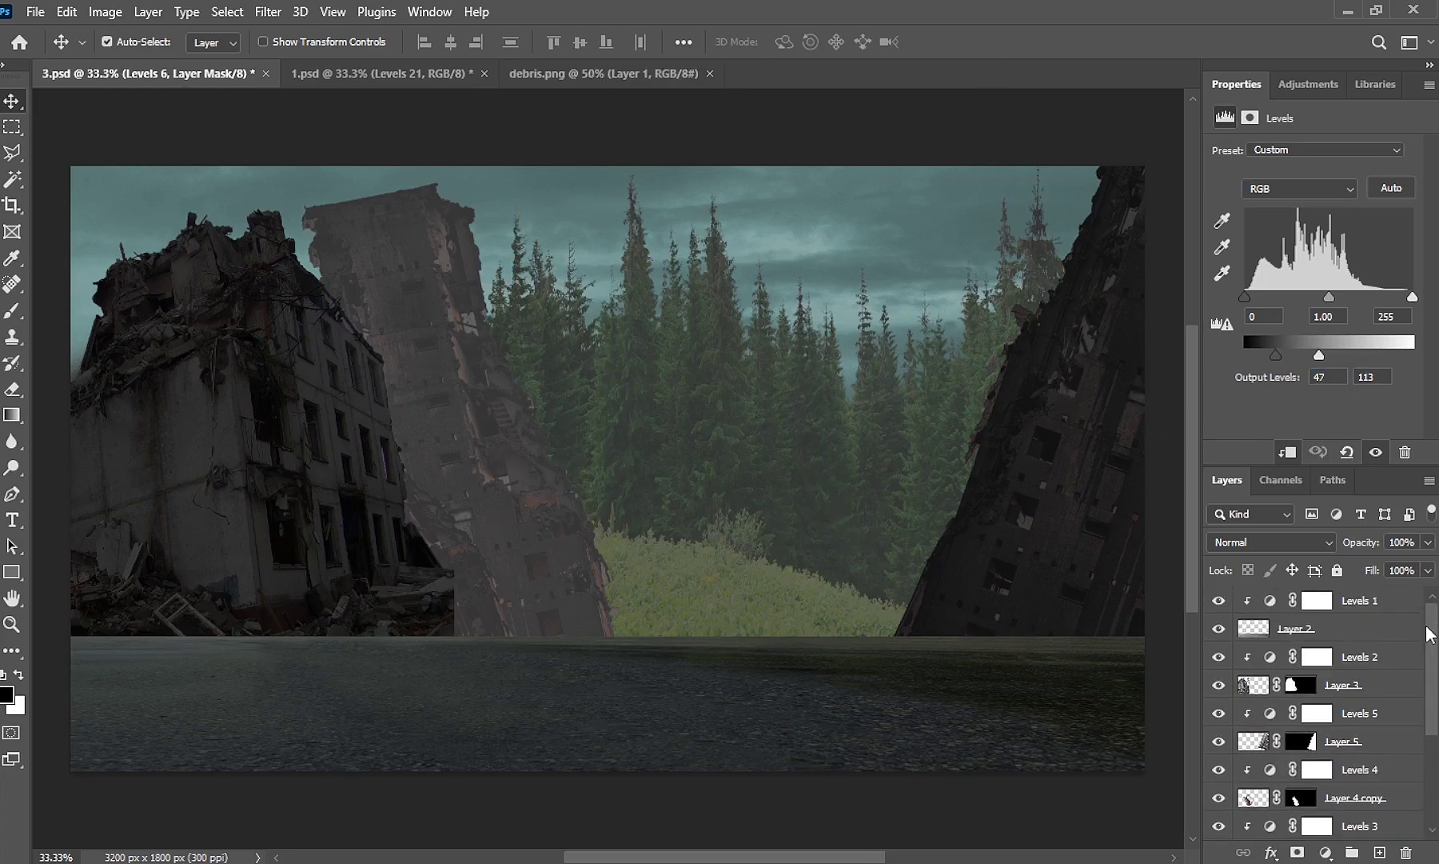
left_click(1274, 657)
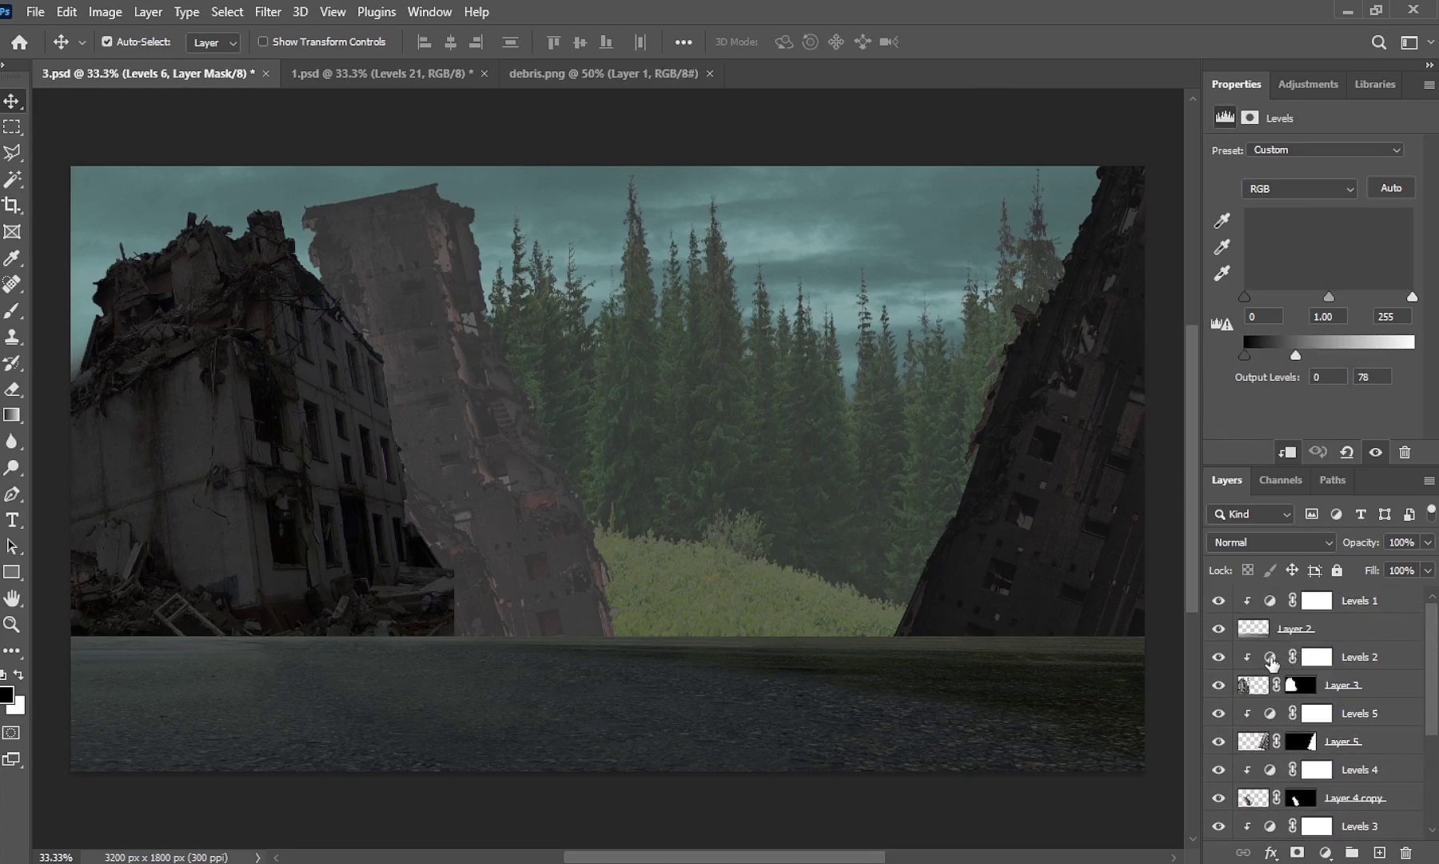
left_click(647, 73)
mouse_move(557, 443)
left_mouse_down()
mouse_move(671, 540)
mouse_move(546, 602)
left_mouse_up()
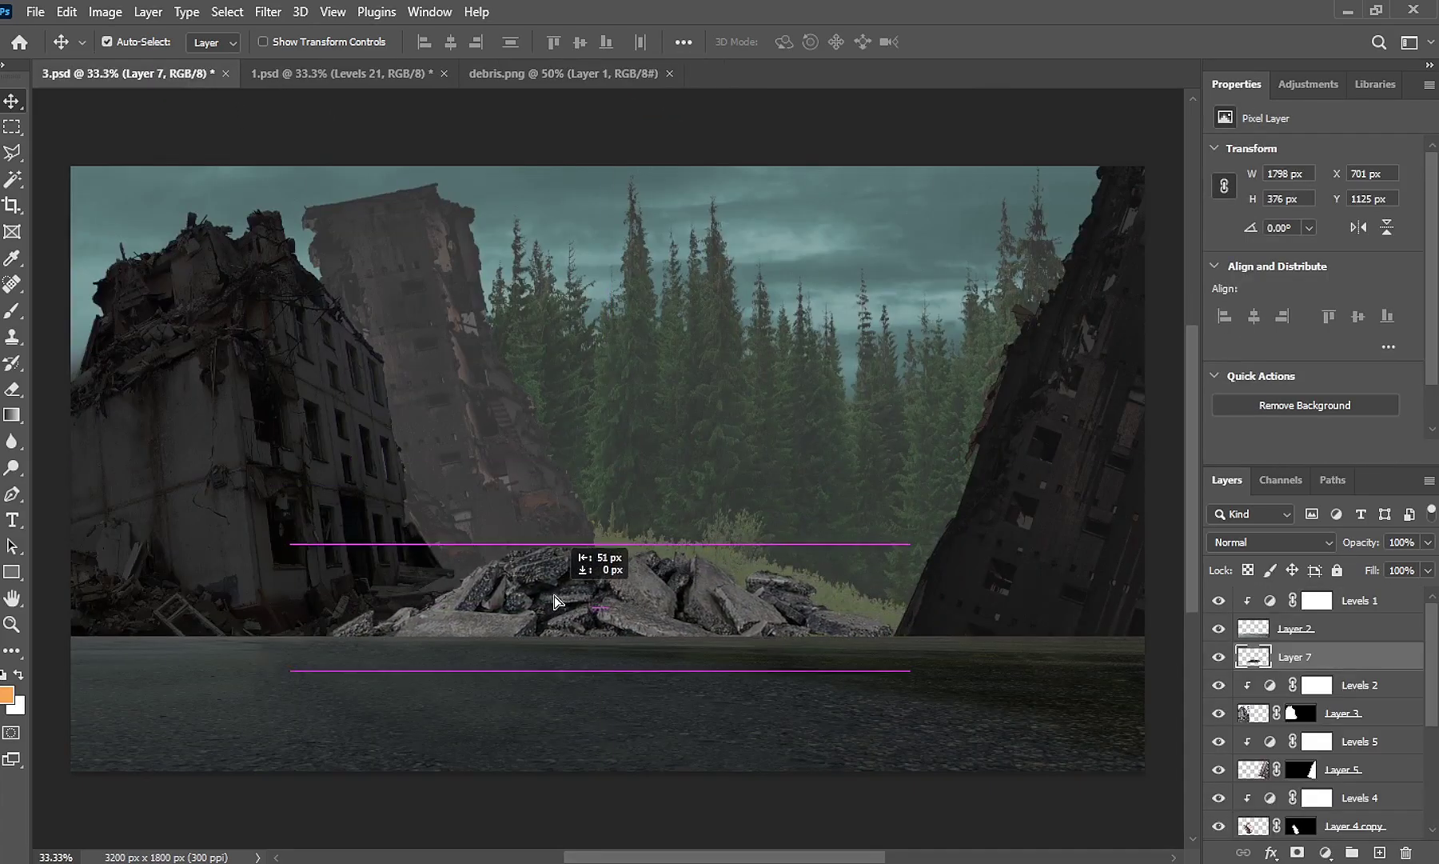
Zoom in on the left building's base and target Layer 3's mask with the Brush tool
scroll(402, 617, "up", 4)
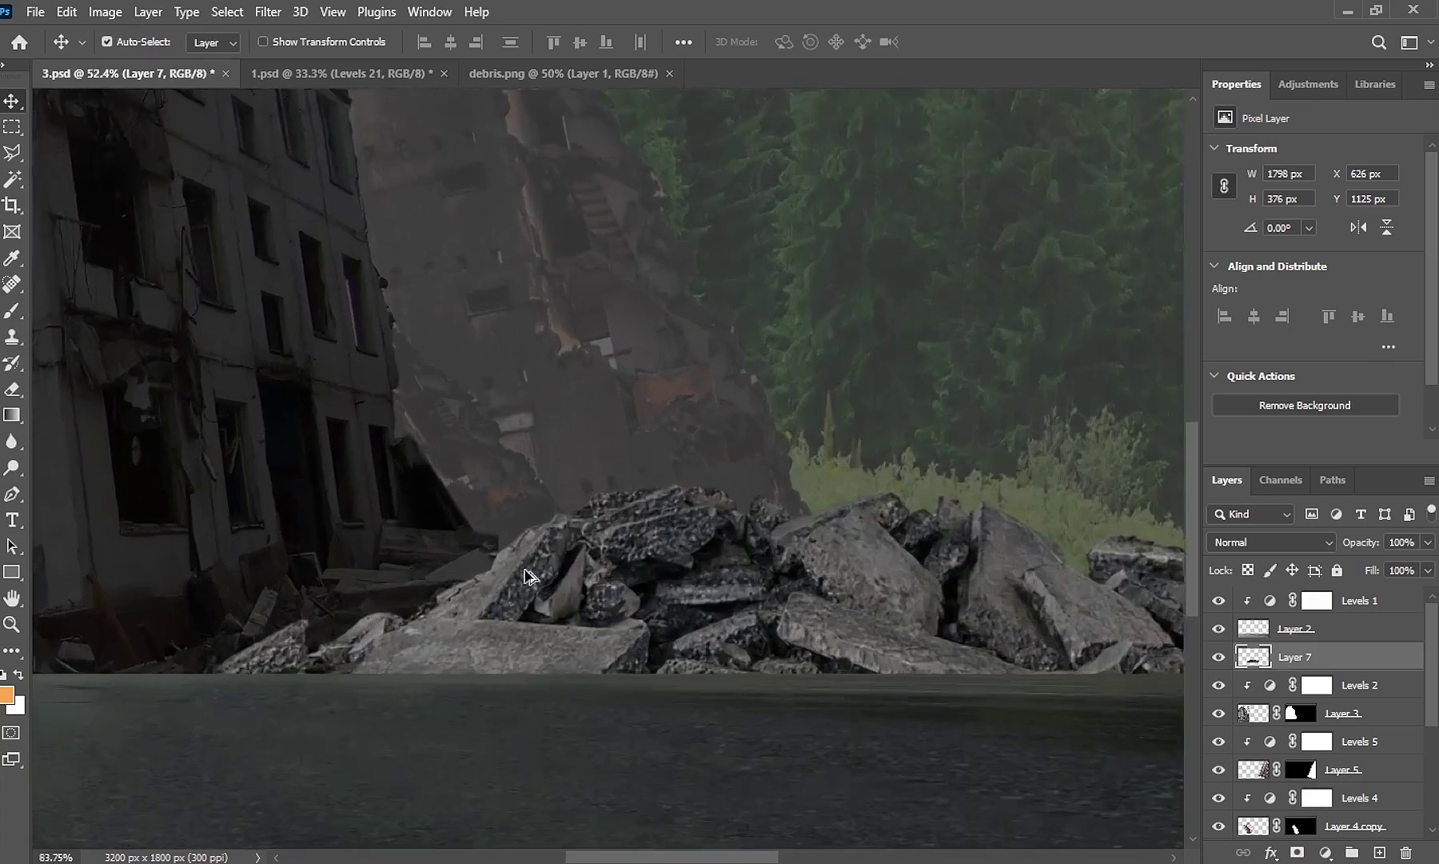
scroll(530, 578, "up", 5)
scroll(482, 530, "up", 6)
left_click(316, 505)
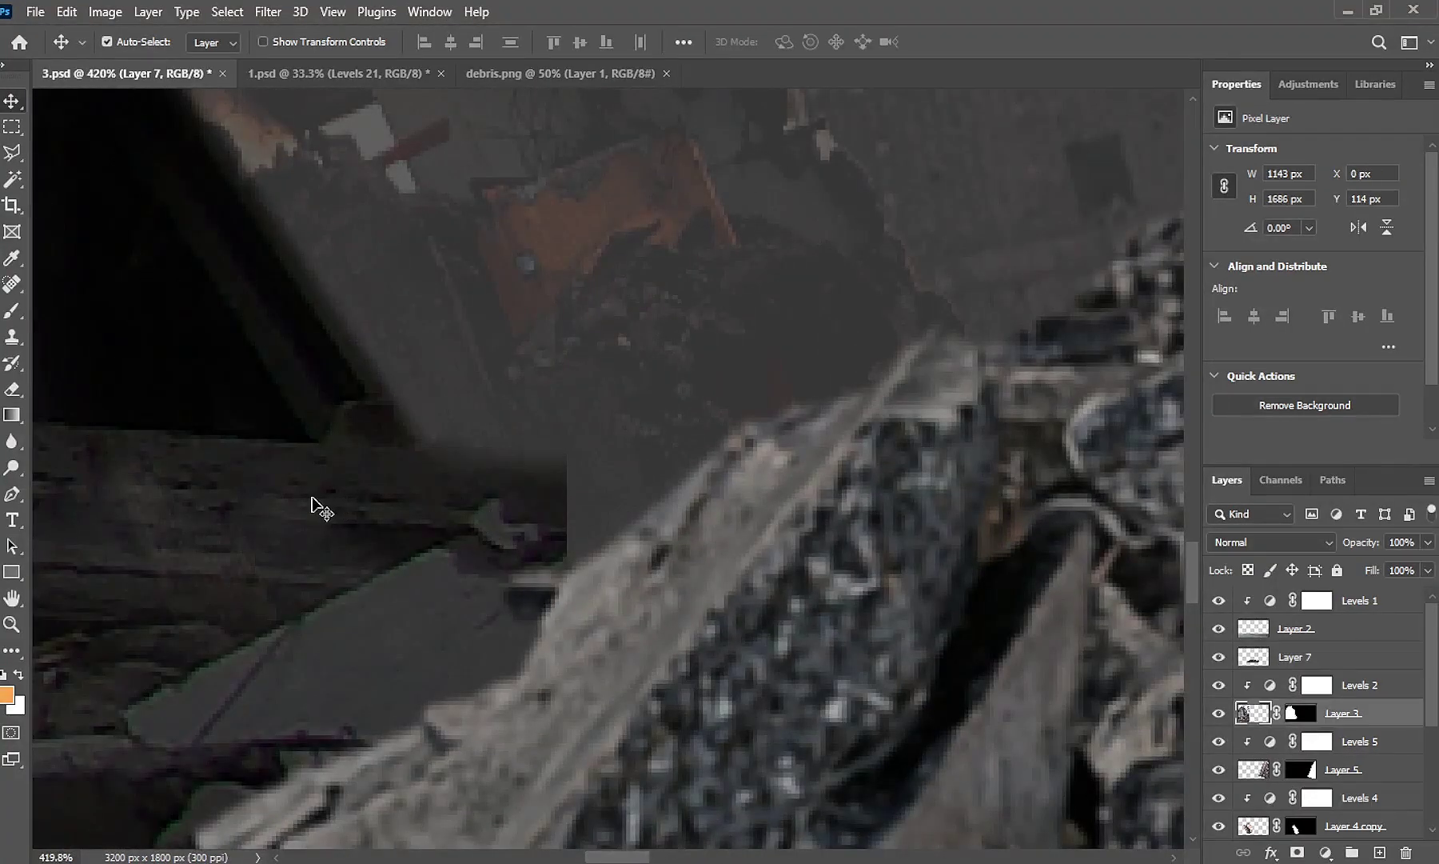
left_click(1304, 713)
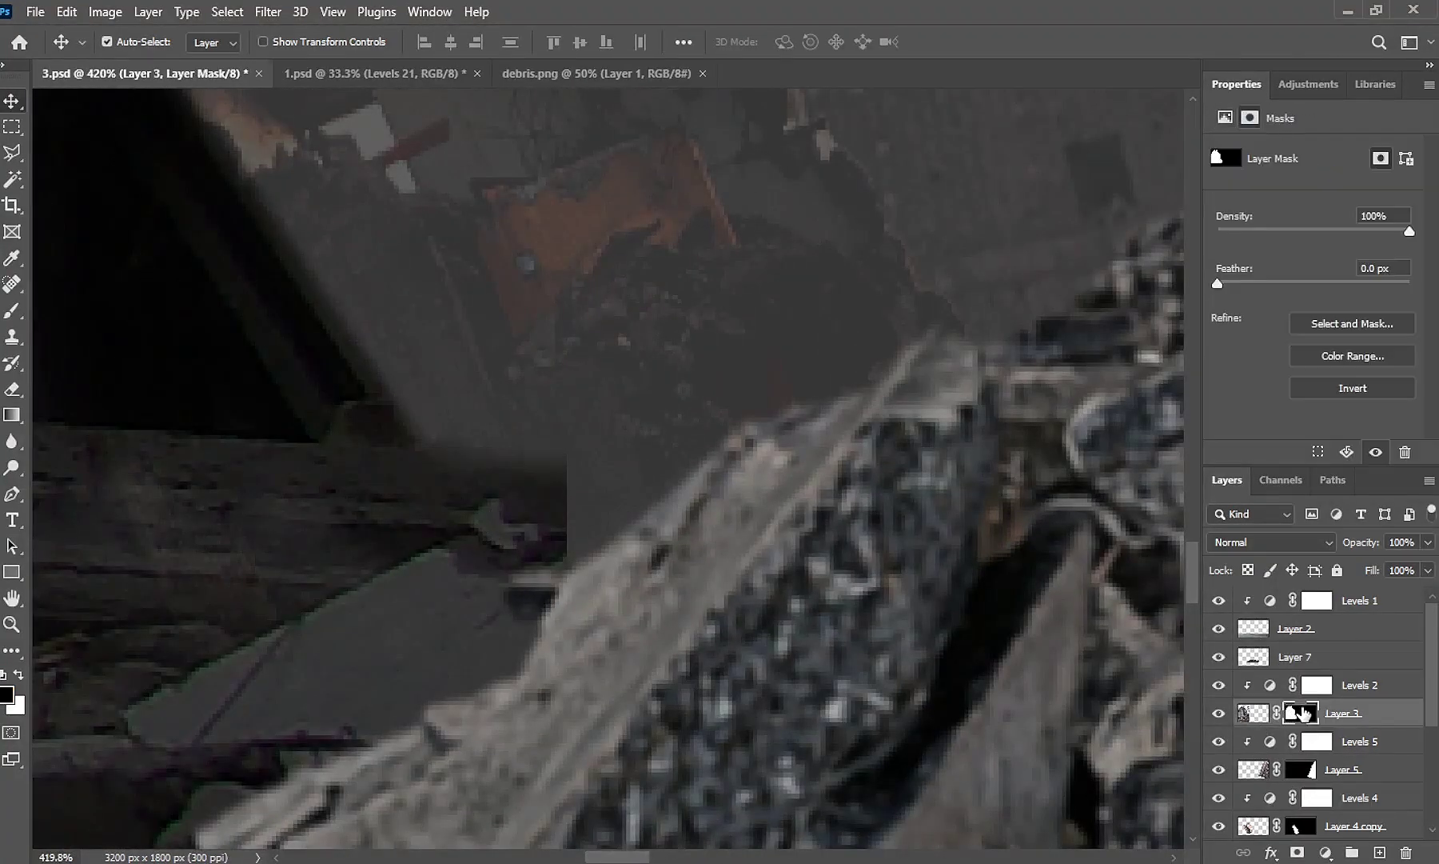
left_click(8, 314)
Paint out the dark patches where the building meets the rubble, then zoom back out
mouse_move(530, 515)
left_mouse_down()
mouse_move(515, 453)
mouse_move(562, 514)
mouse_move(546, 547)
mouse_move(555, 472)
left_mouse_up()
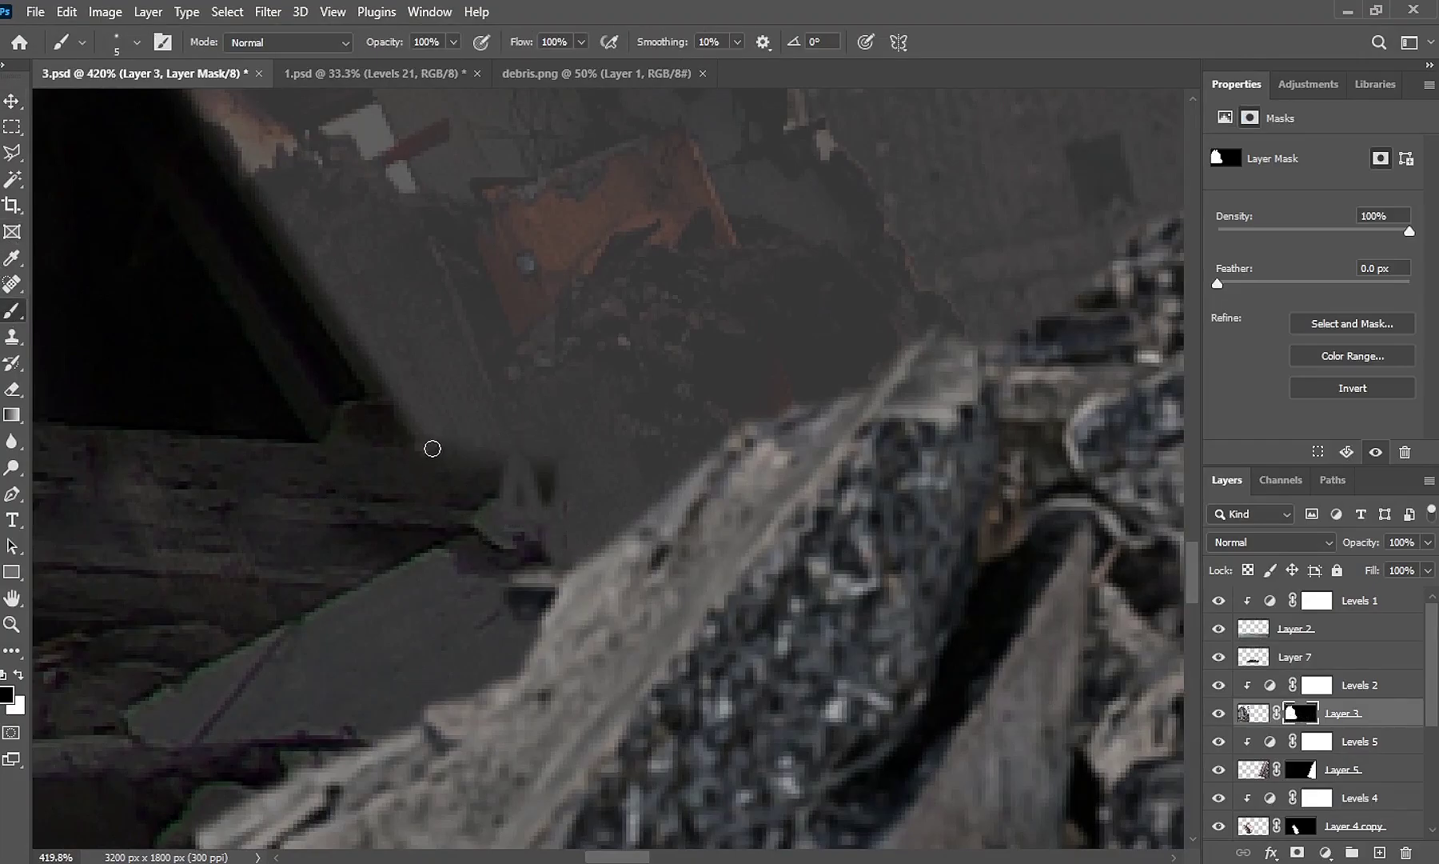
left_click_drag(432, 448, 487, 484)
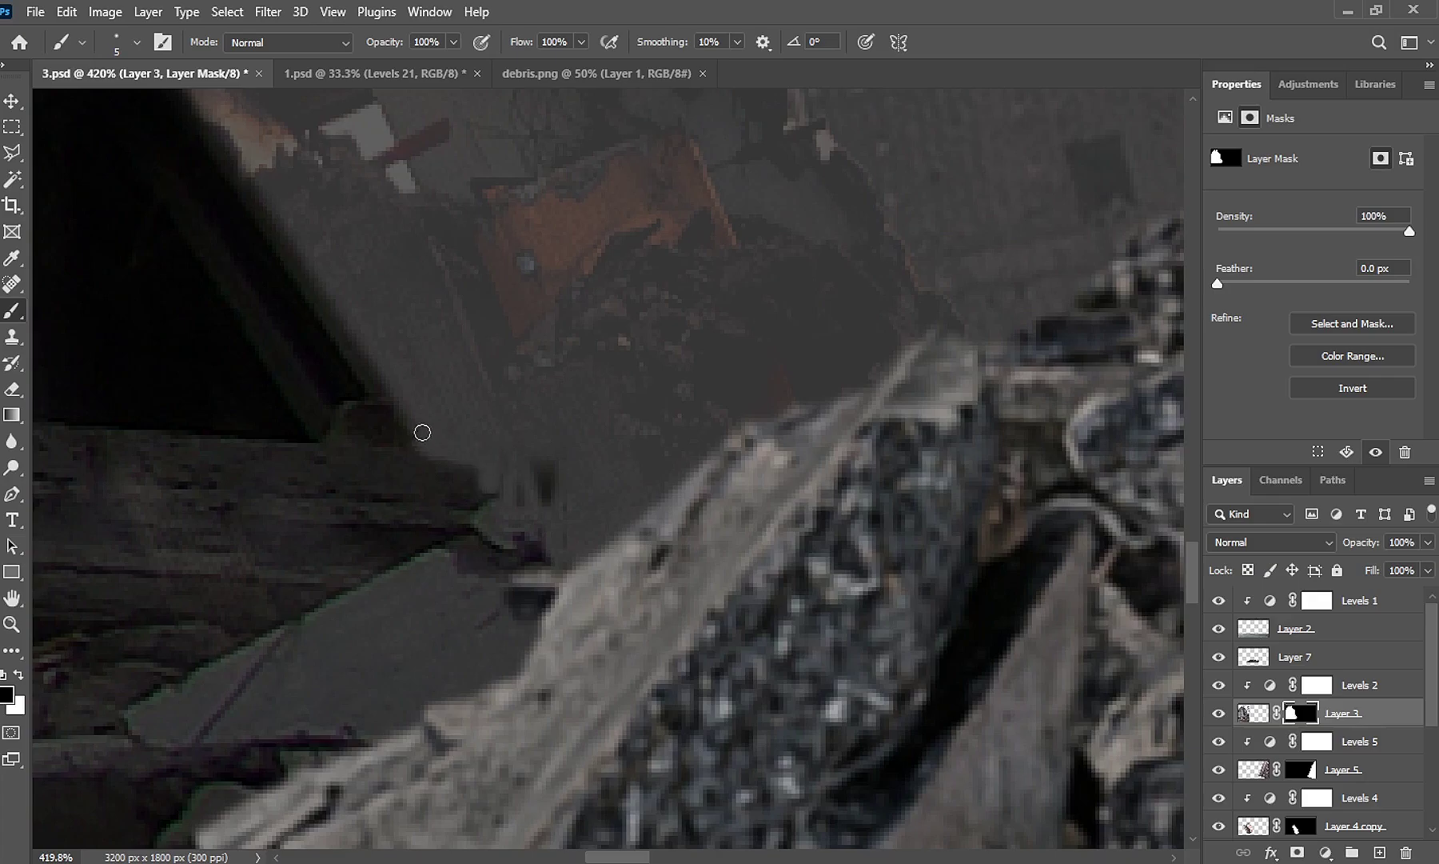
left_click_drag(529, 456, 521, 462)
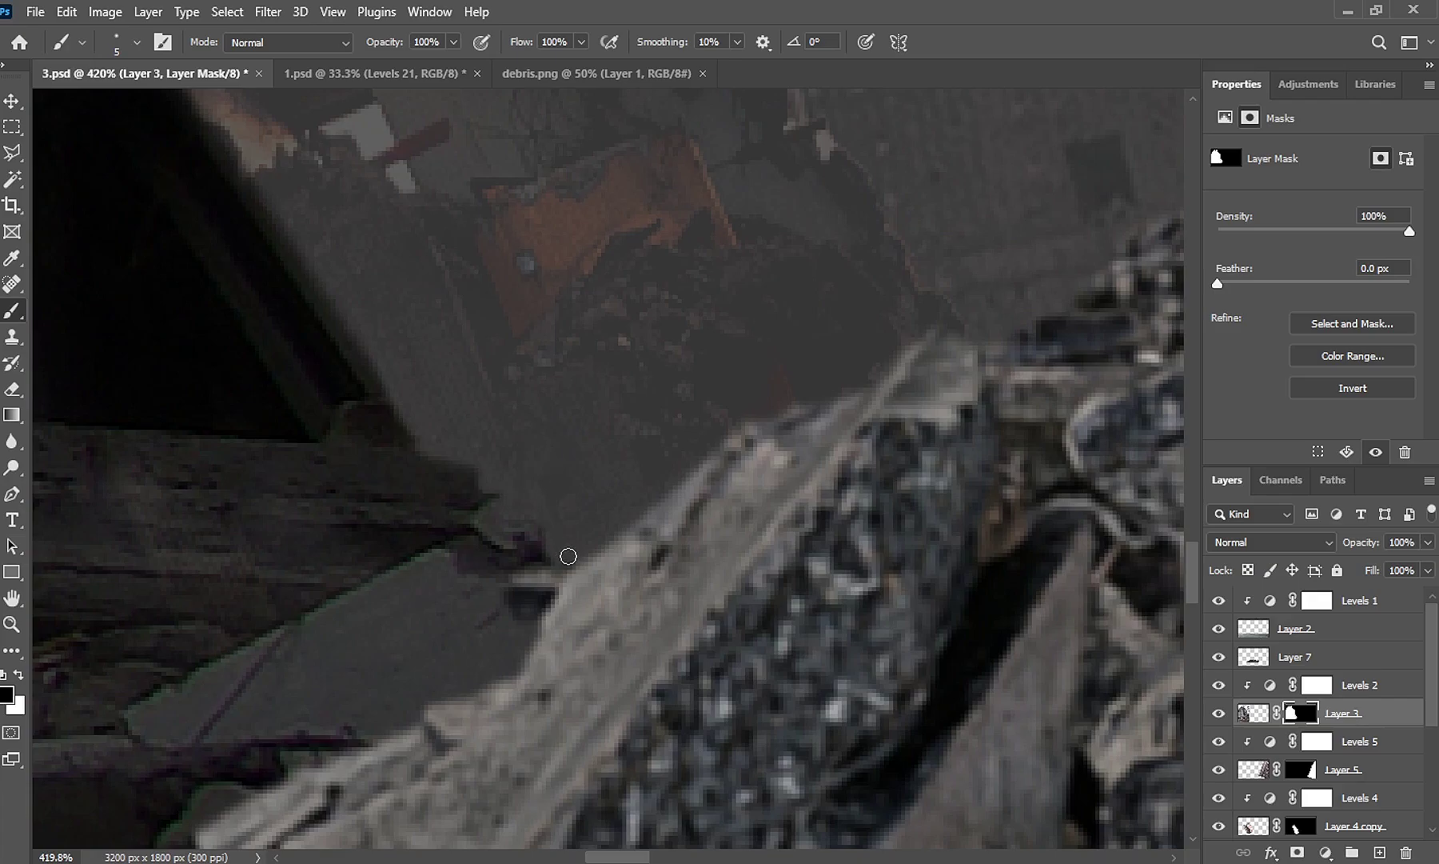
scroll(516, 504, "down", 3)
scroll(516, 504, "down", 3)
scroll(516, 504, "down", 3)
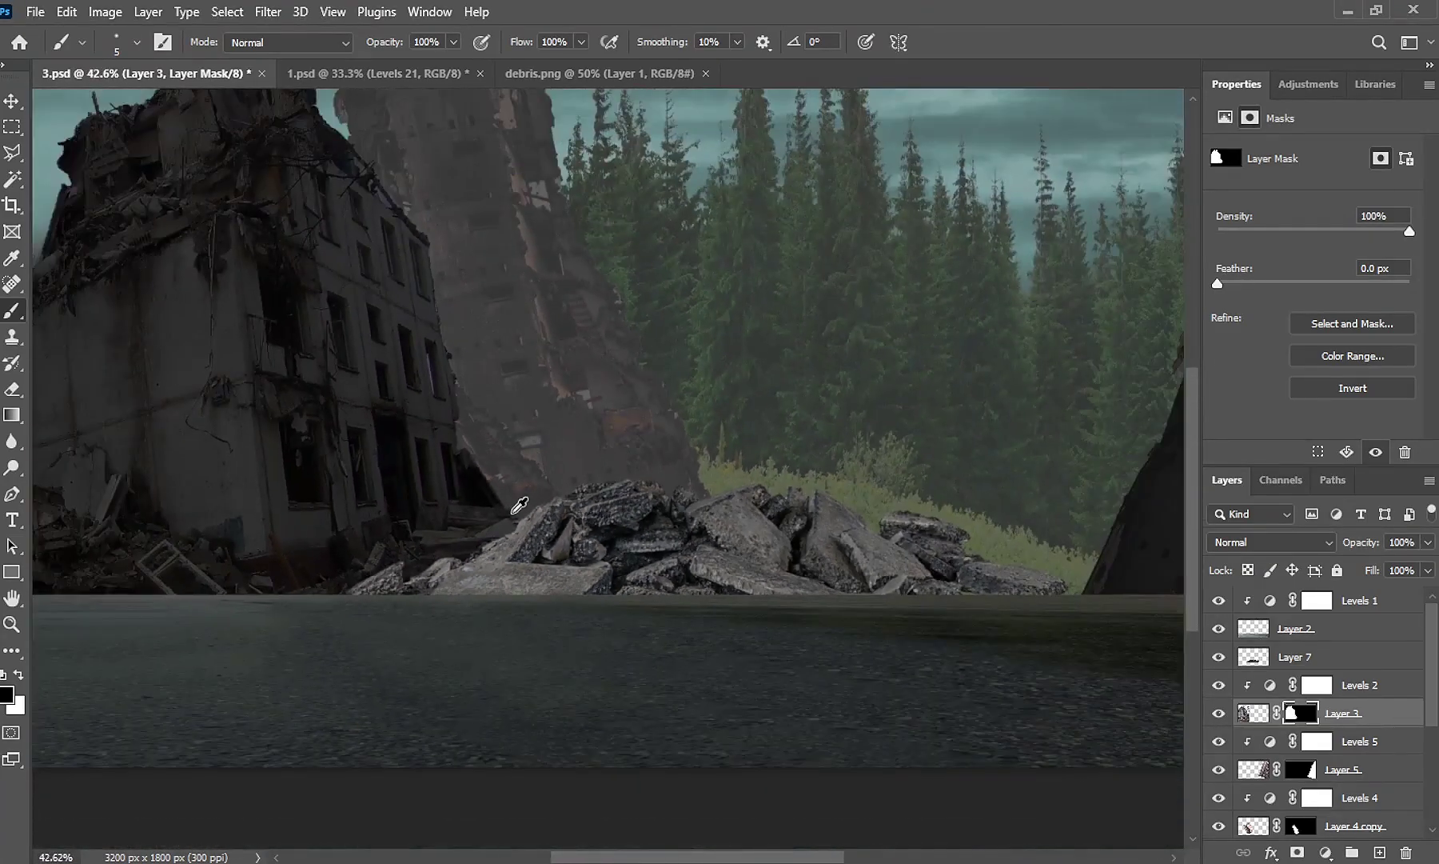
scroll(520, 506, "down", 2)
key("v")
key("ctrl+minus")
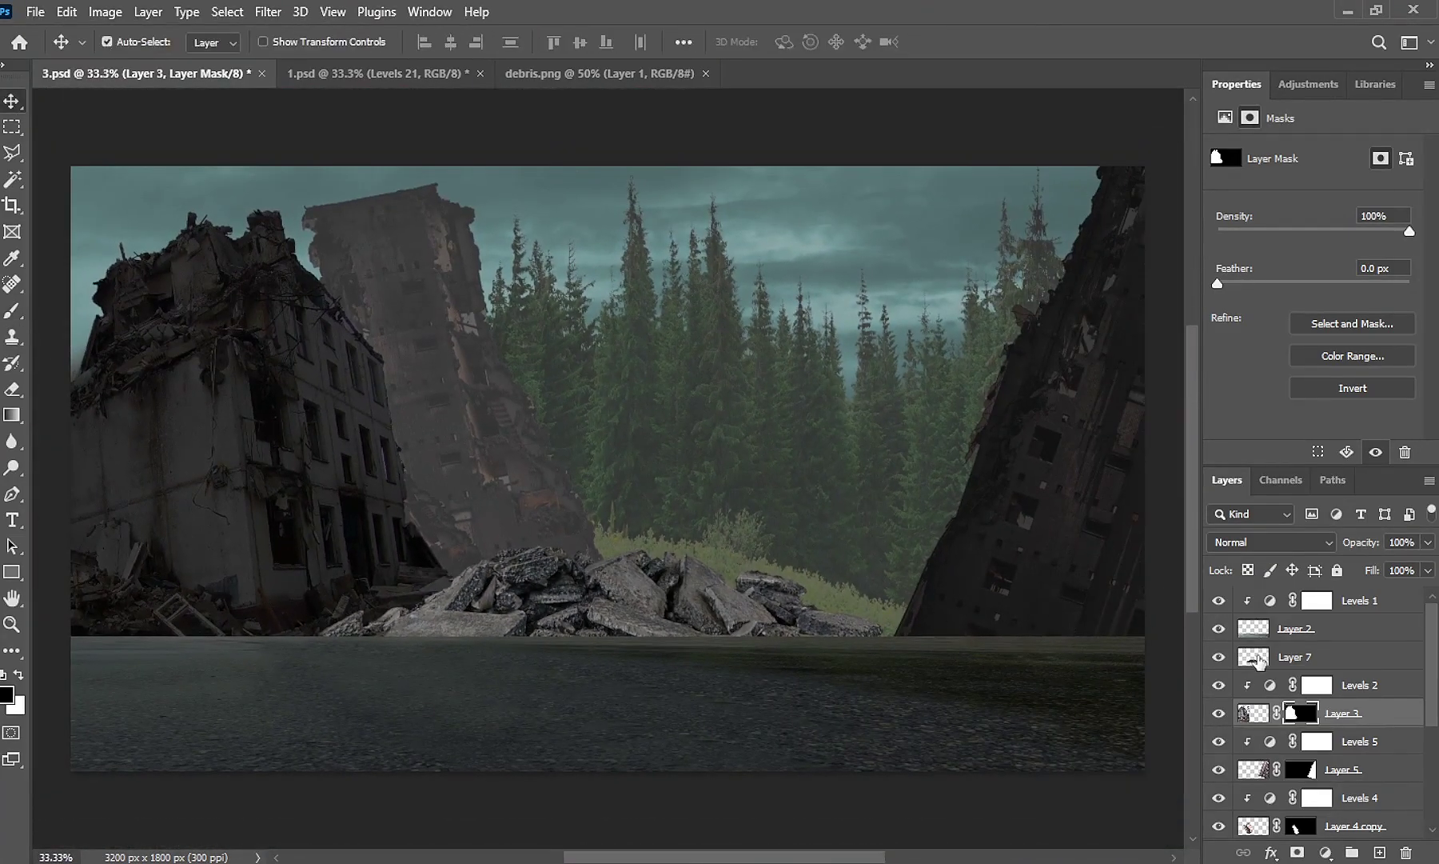
Add a Levels adjustment clipped to the rubble Layer 7 with output white set to 160
left_click(1258, 660)
left_click(1329, 853)
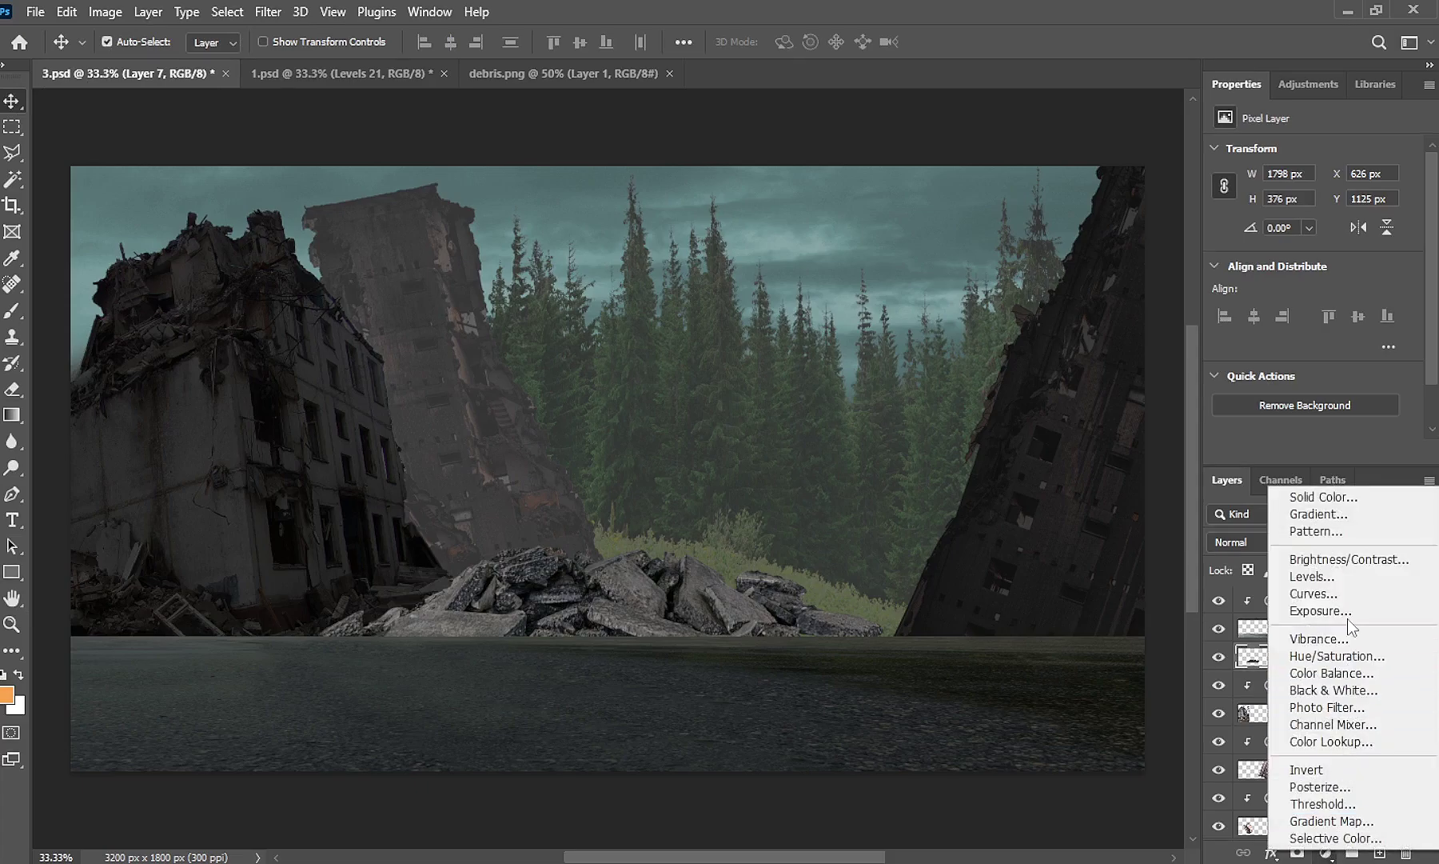
left_click(1352, 577)
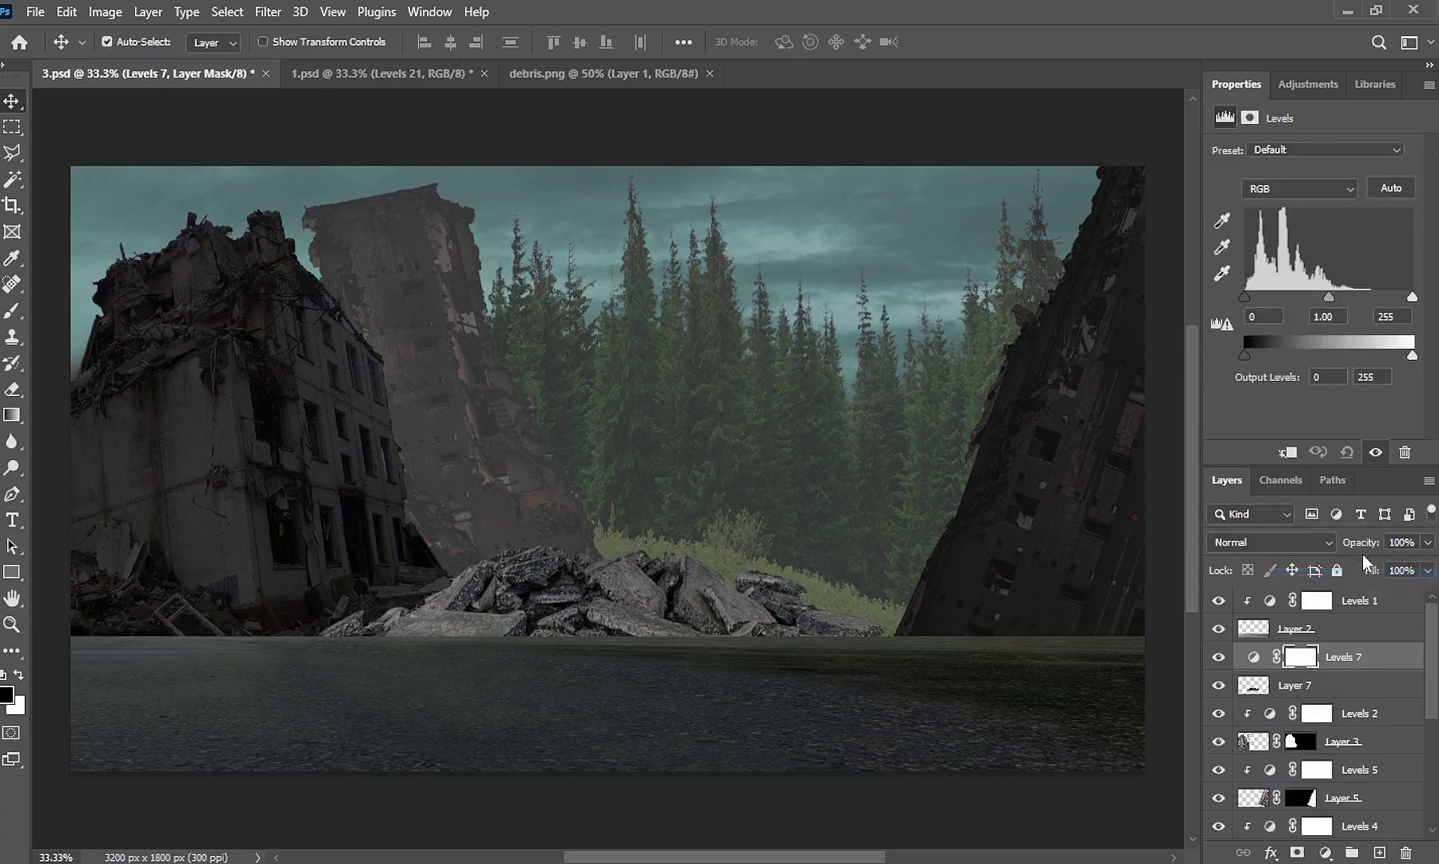
left_click(1288, 453)
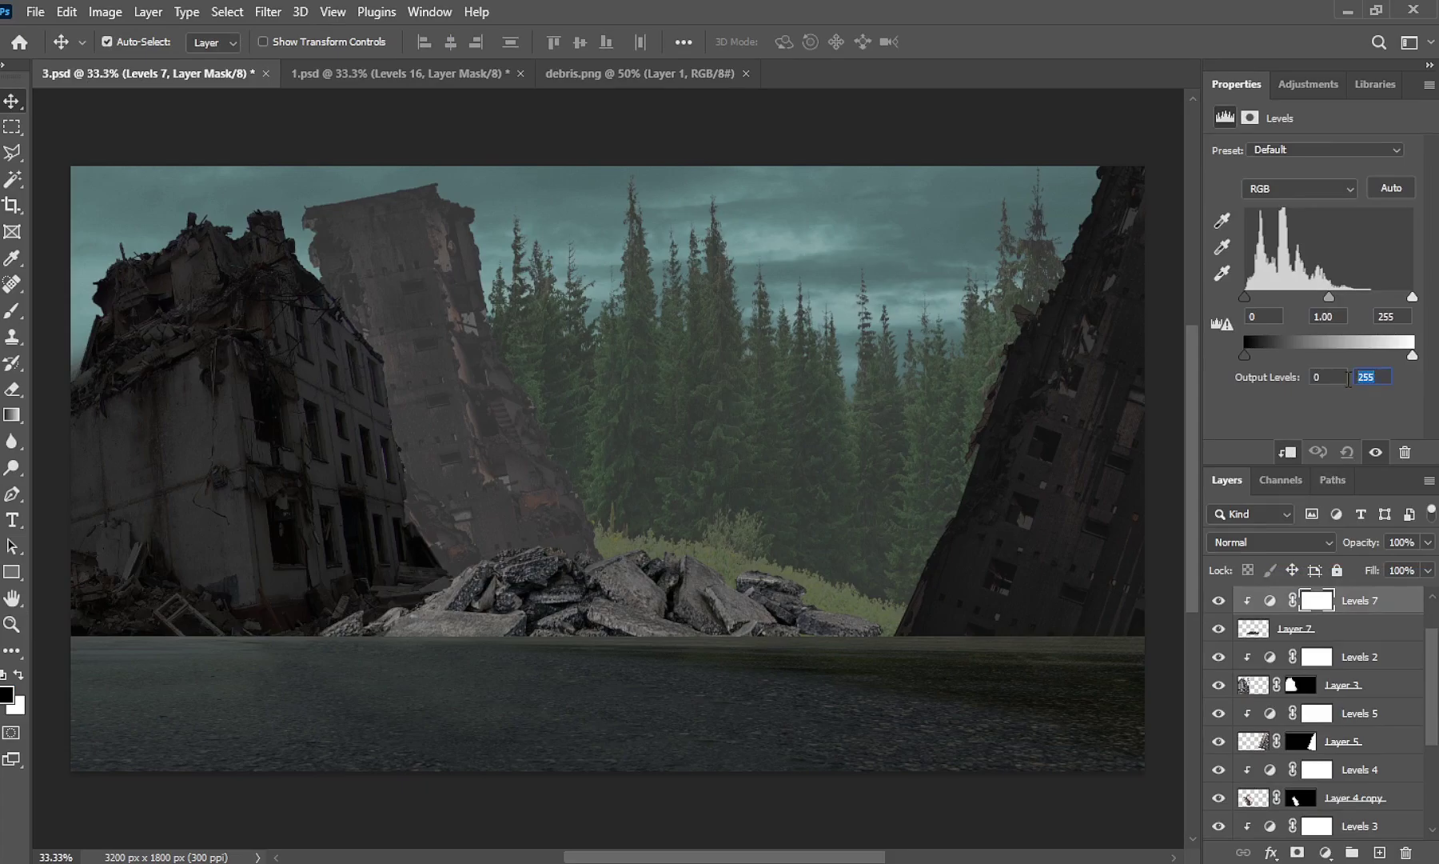
type("160")
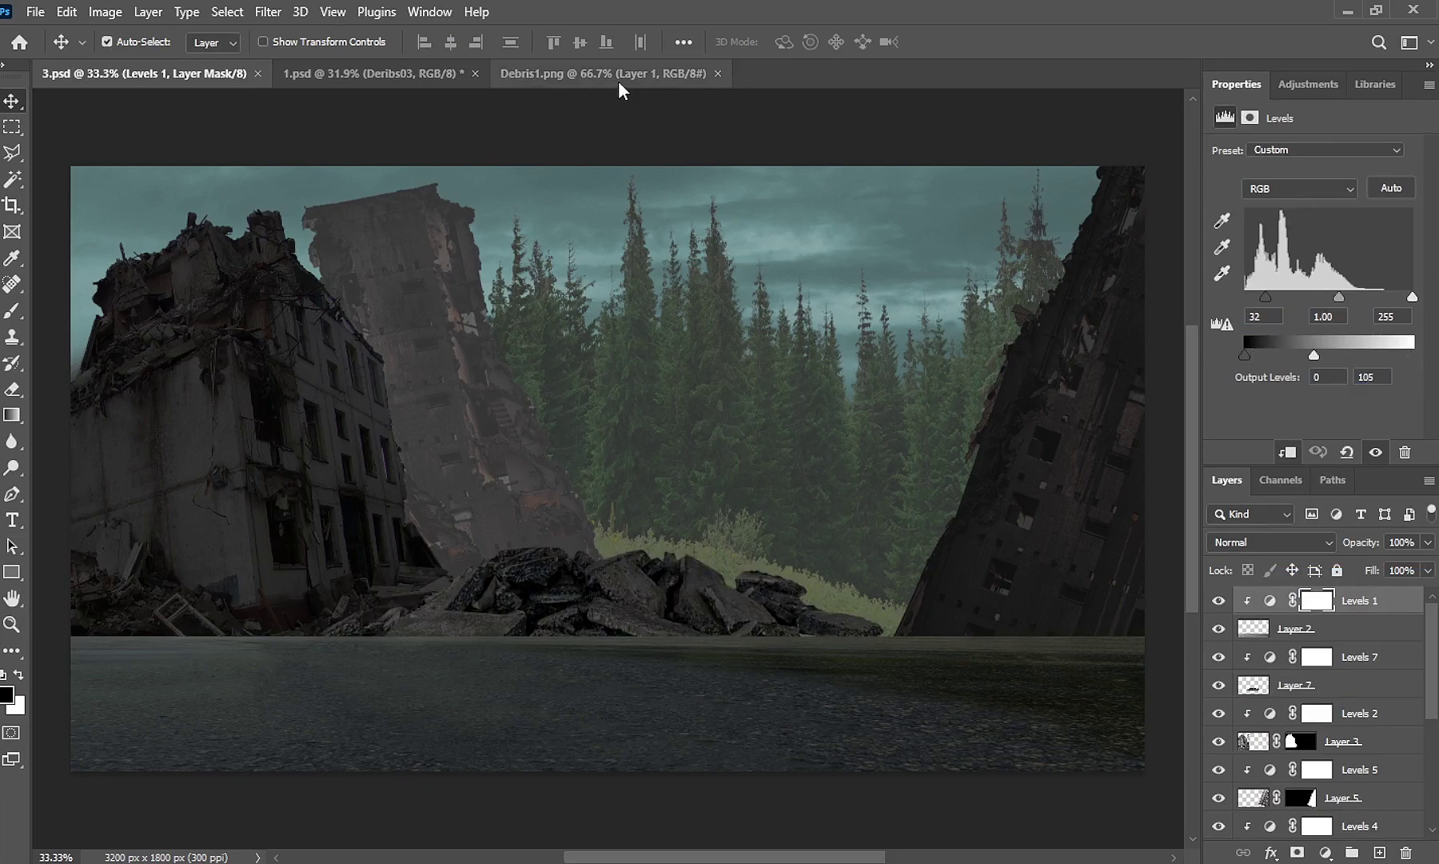
Bring the Debris1.png pile into the composite and settle it at the lower left
left_click(619, 78)
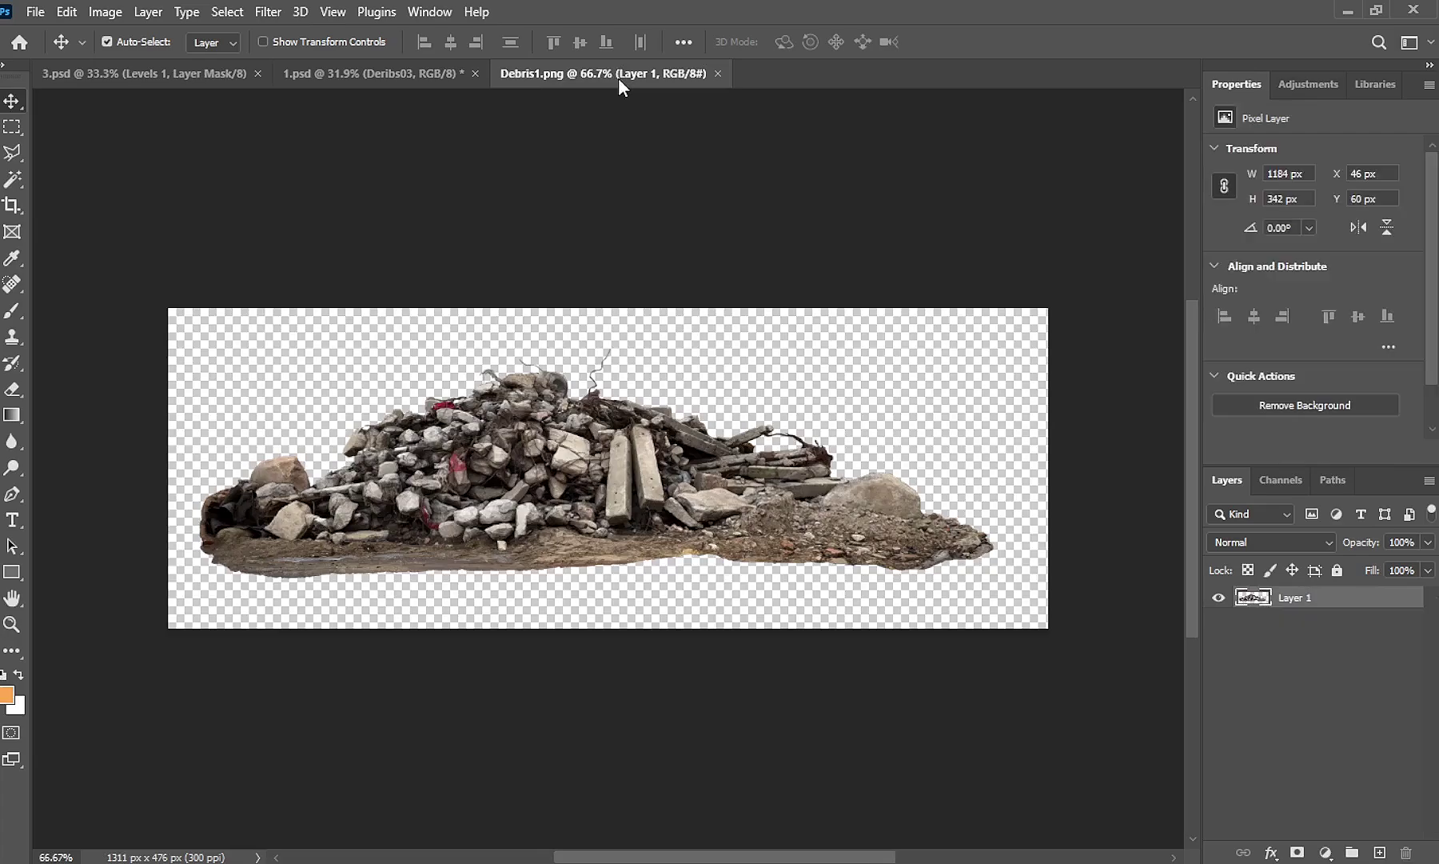
left_click_drag(532, 430, 219, 76)
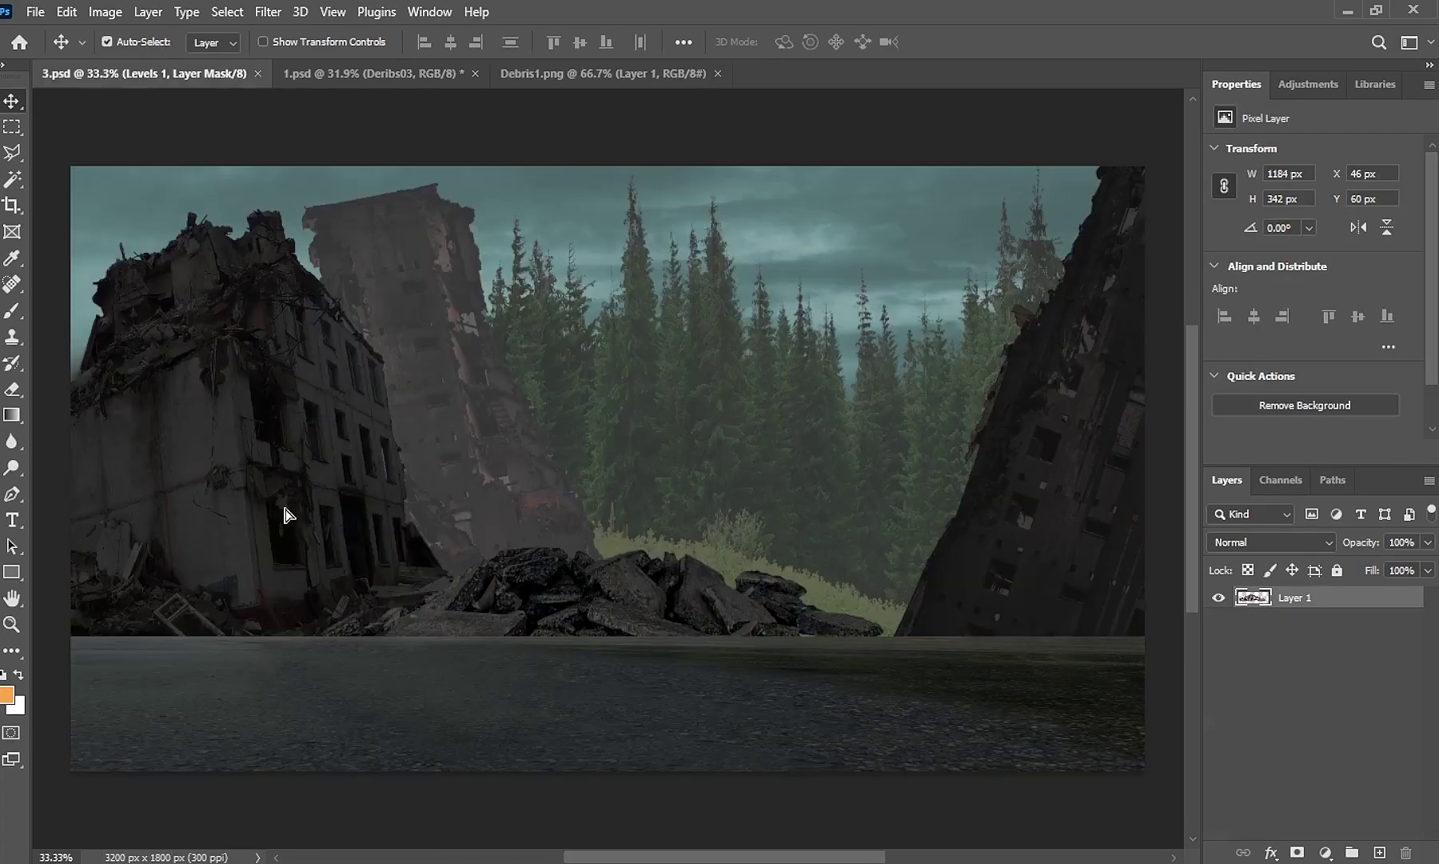
left_click_drag(285, 515, 148, 606)
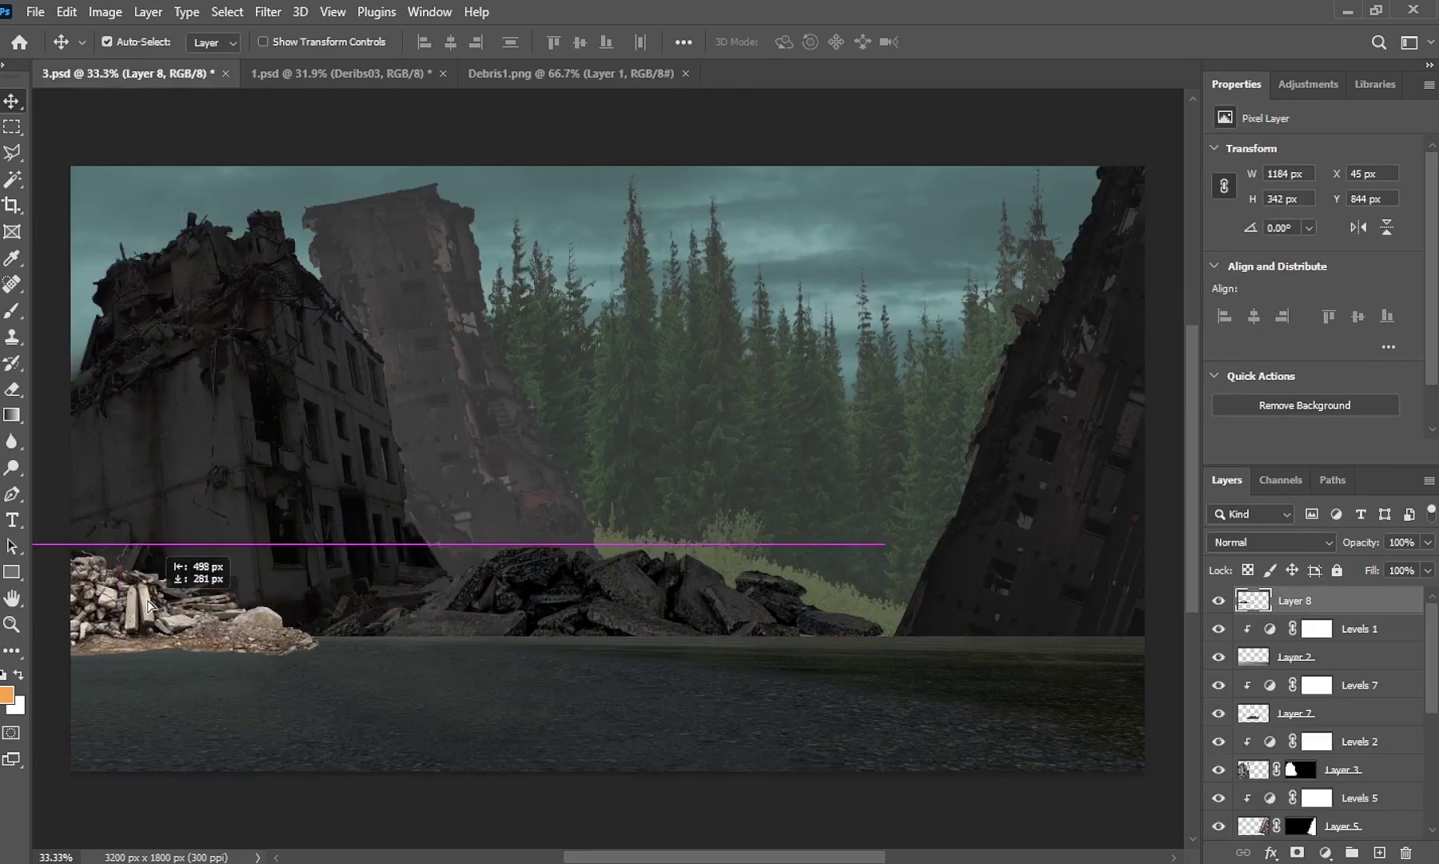
left_click_drag(149, 605, 243, 614)
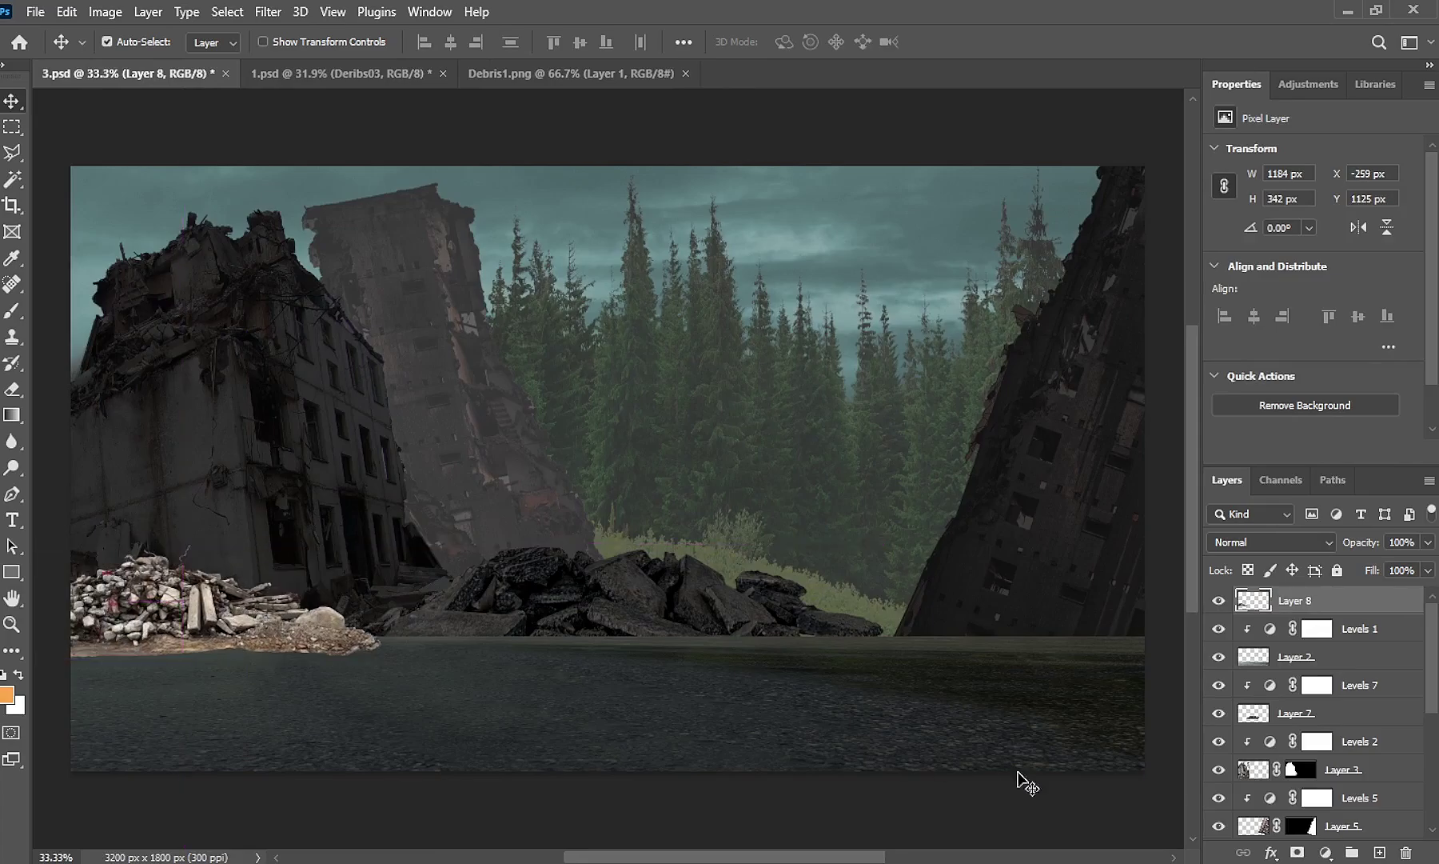
Darken the debris with a clipped Levels adjustment, output levels 17–61
left_click(1323, 852)
left_click(1351, 578)
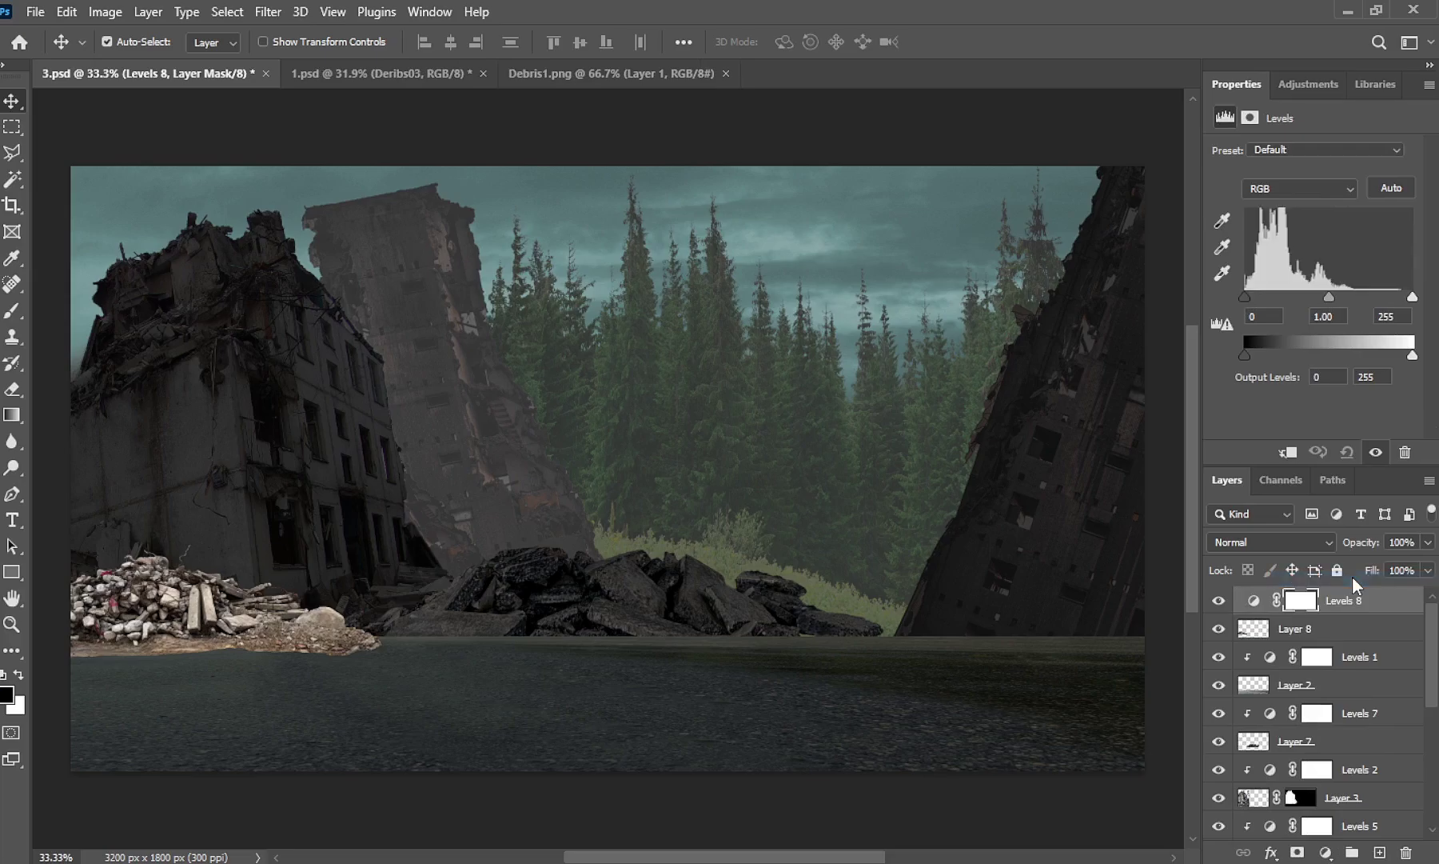
left_click(1287, 452)
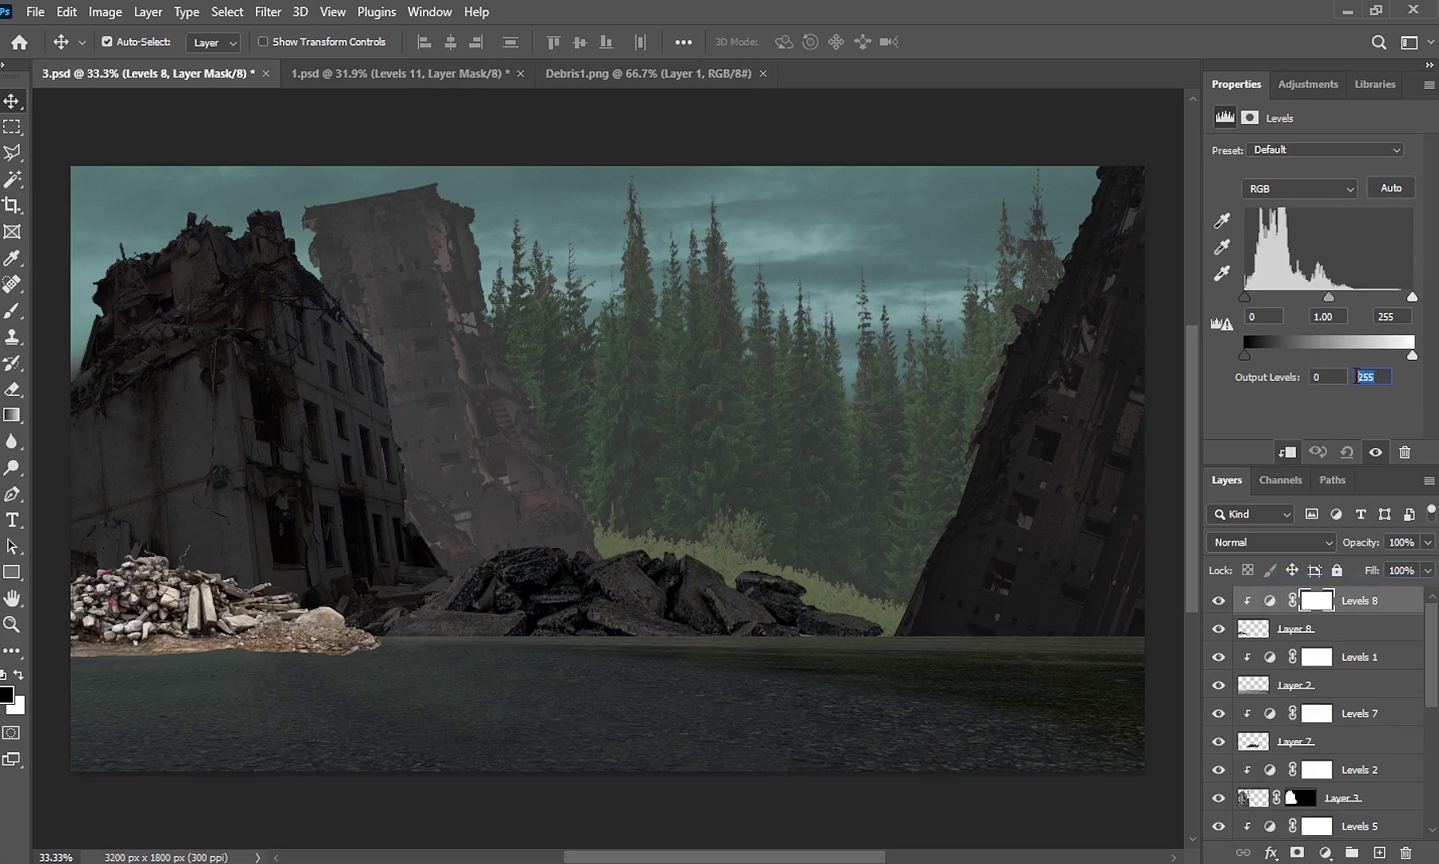
type("61")
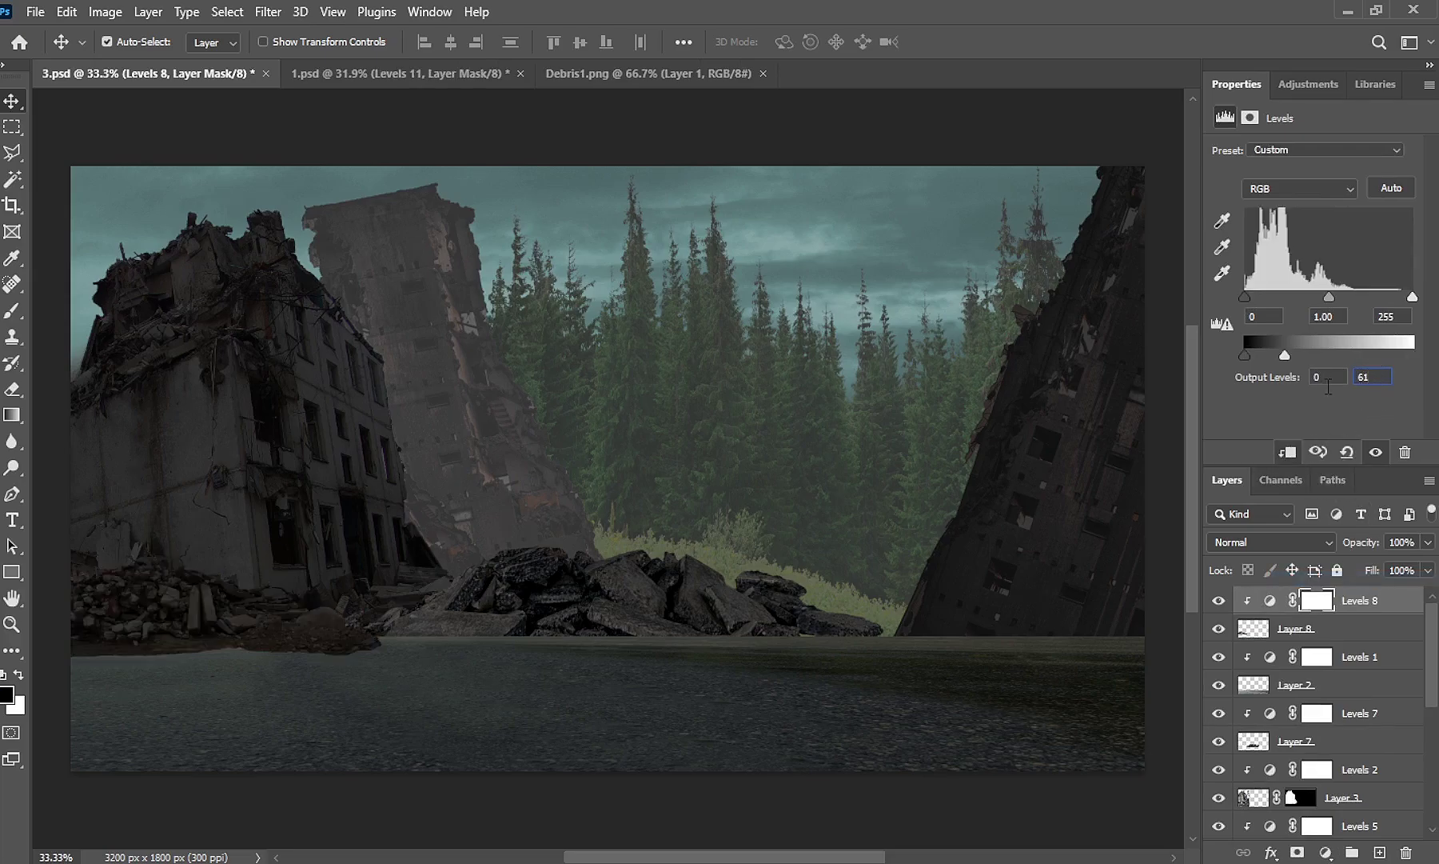
type("7")
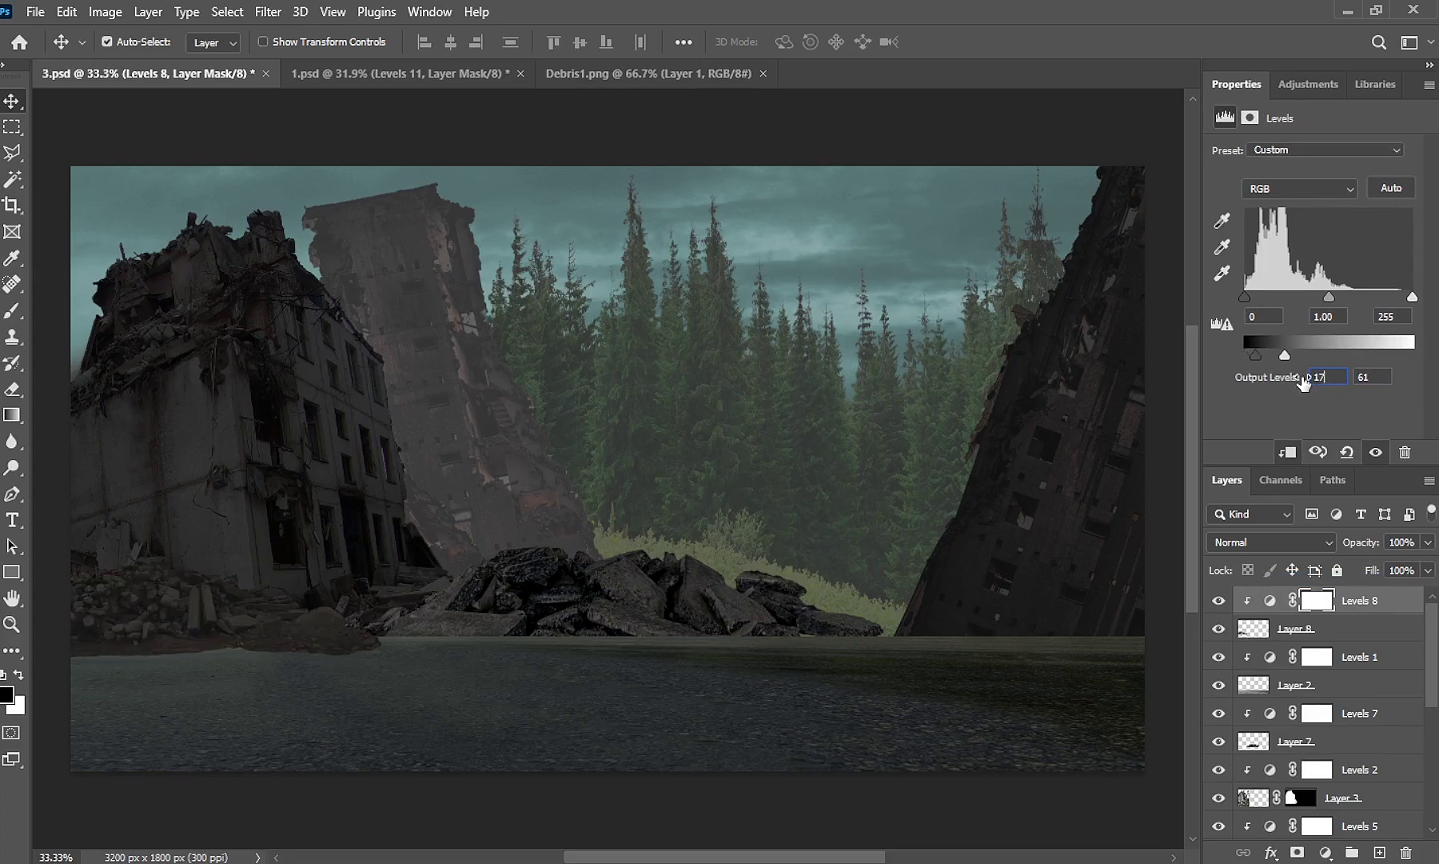
Tint the debris with clipped Hue/Saturation Colorize (Hue 192, Saturation 12, Lightness +5), then add Color Balance
left_click(1328, 847)
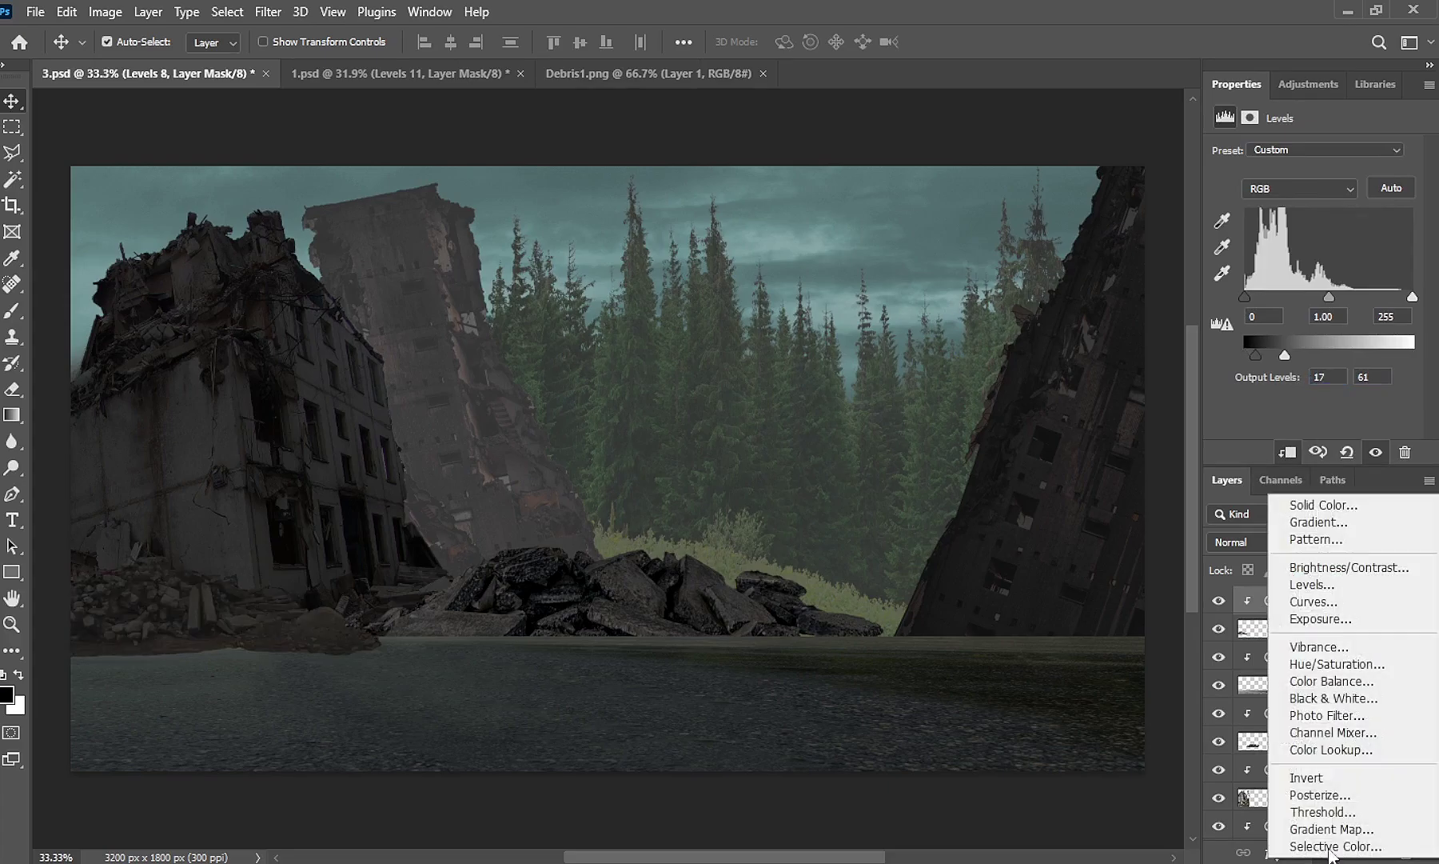
left_click(1345, 664)
left_click(1289, 453)
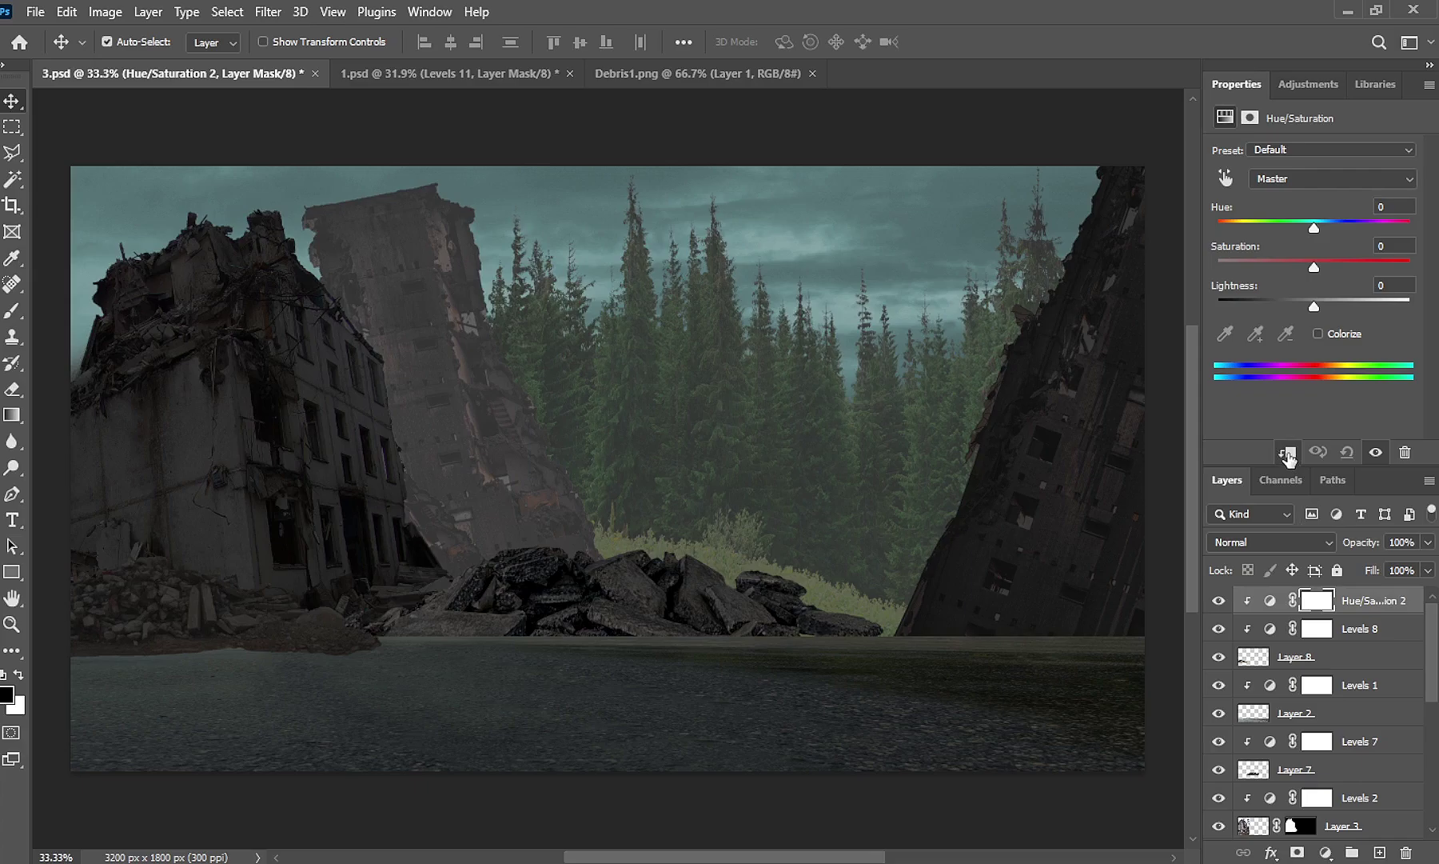
left_click(1318, 333)
left_click_drag(1314, 306, 1318, 307)
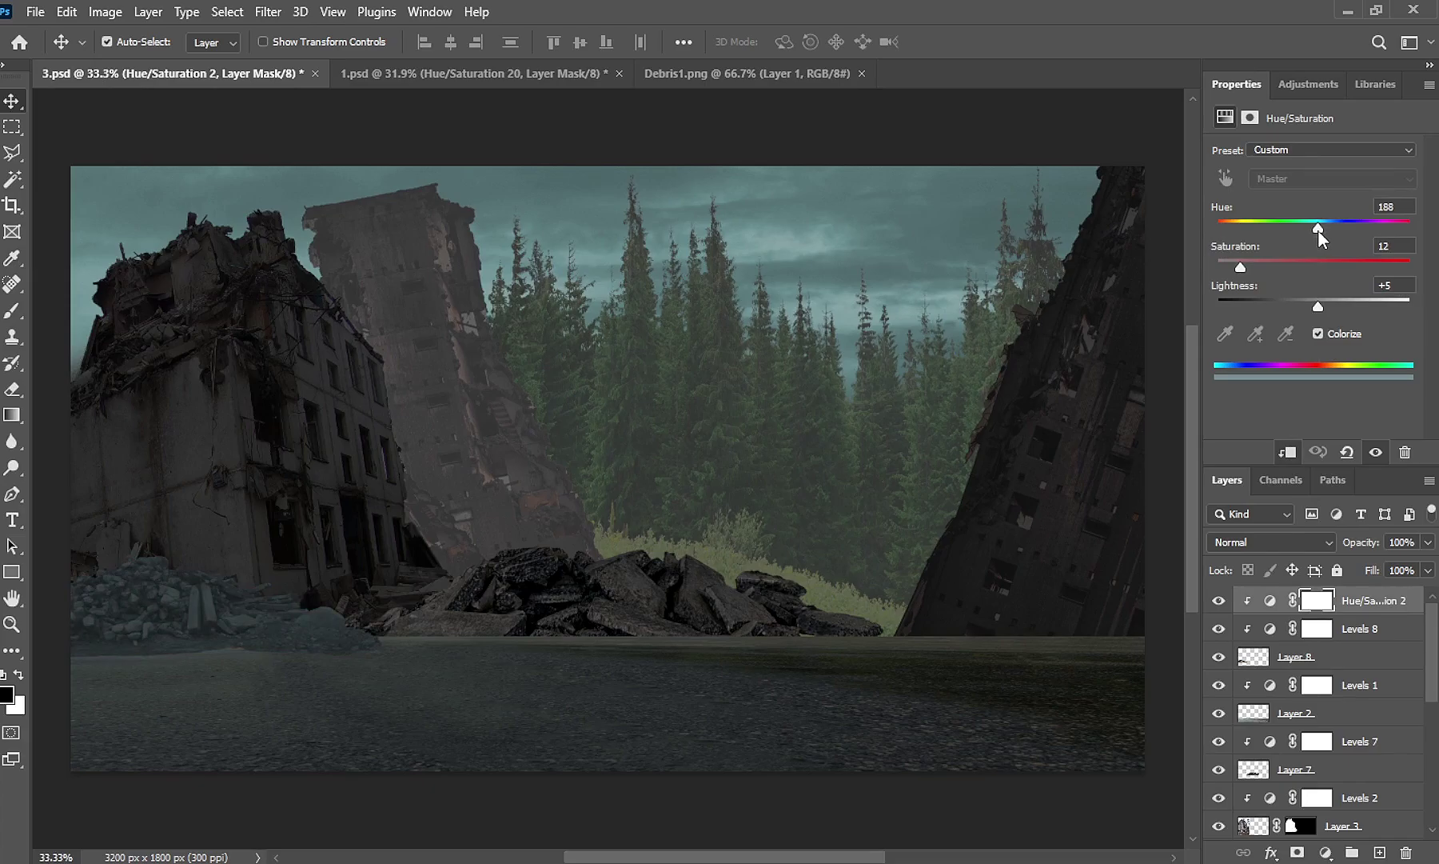
left_click_drag(1318, 230, 1320, 230)
left_click(1325, 852)
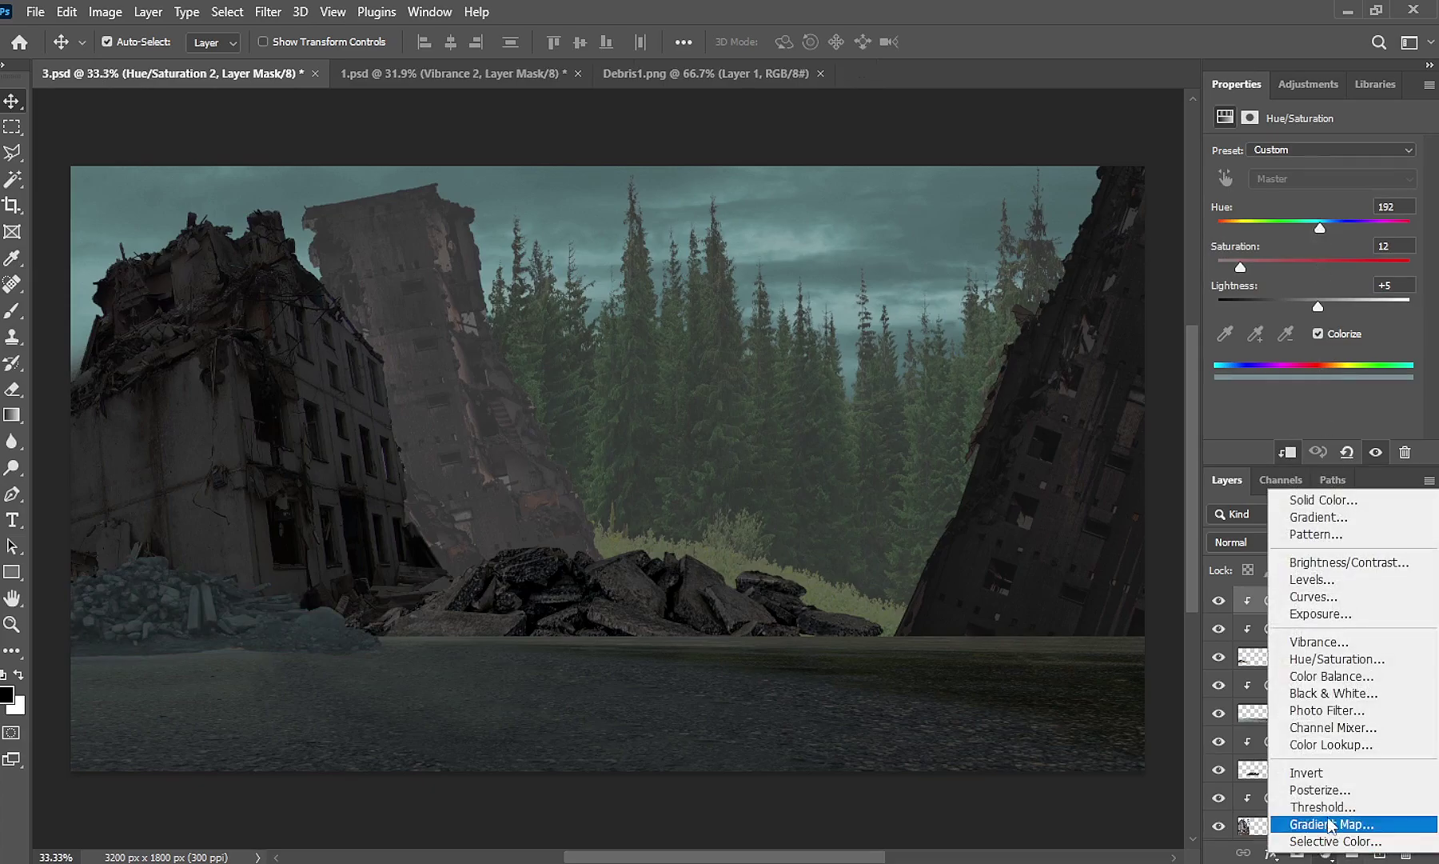
left_click(1347, 678)
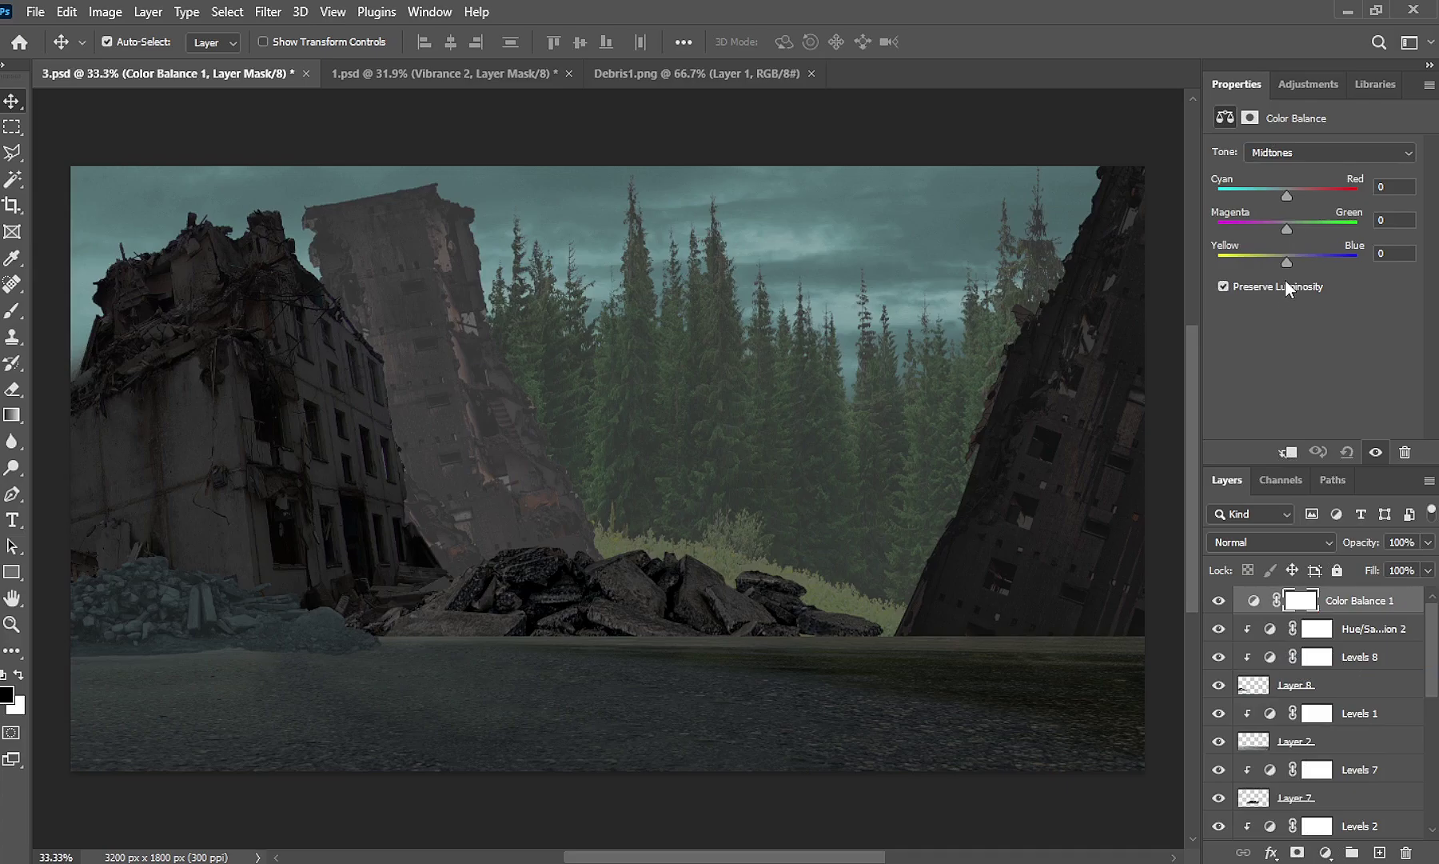
Set Color Balance midtones to Cyan -23 and Blue +21, and add a Vibrance +80 adjustment
left_click_drag(1286, 262, 1299, 260)
left_click_drag(1286, 196, 1271, 195)
left_click(1325, 852)
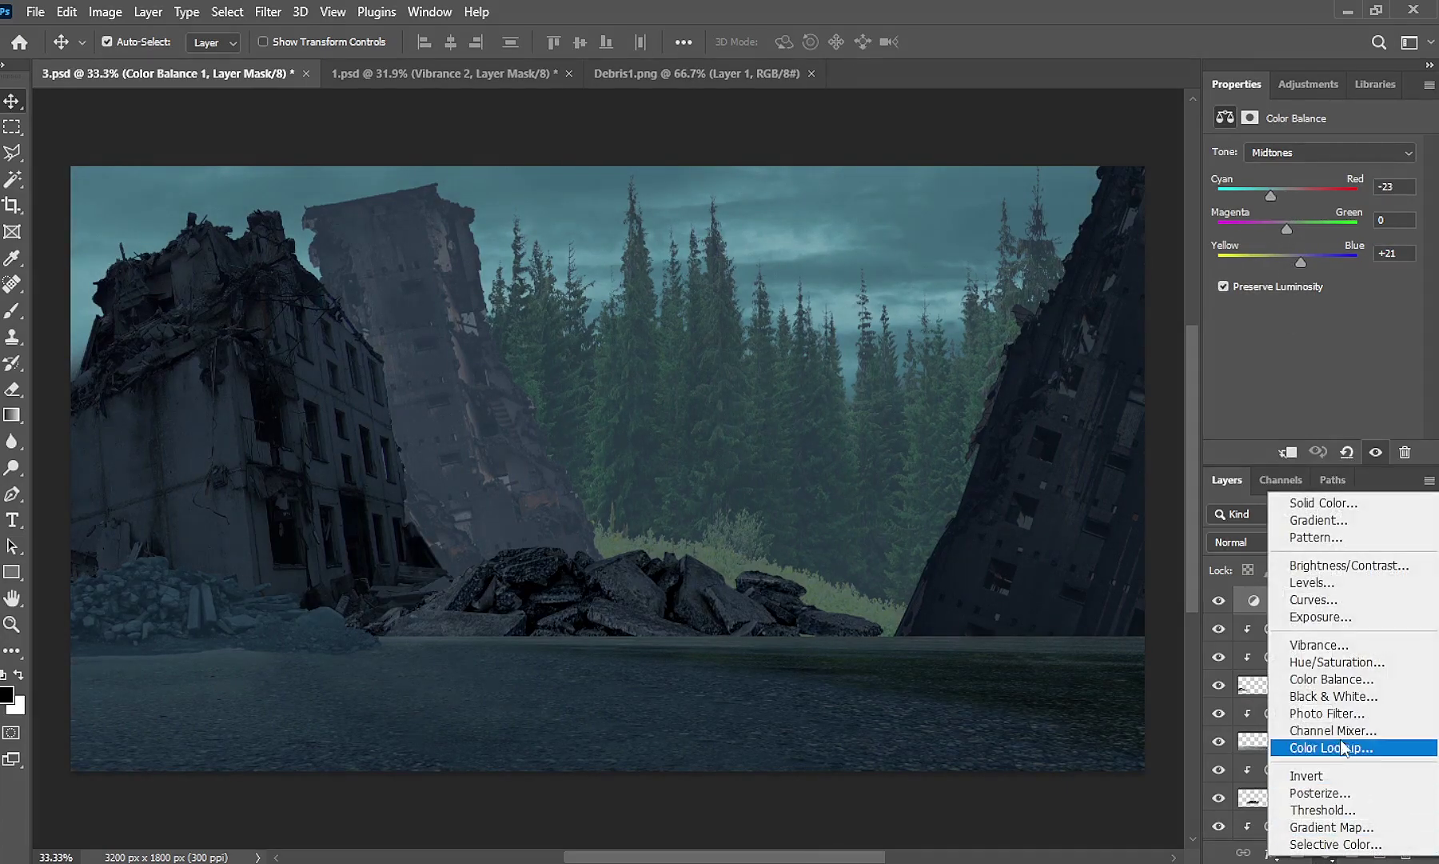
left_click(1360, 636)
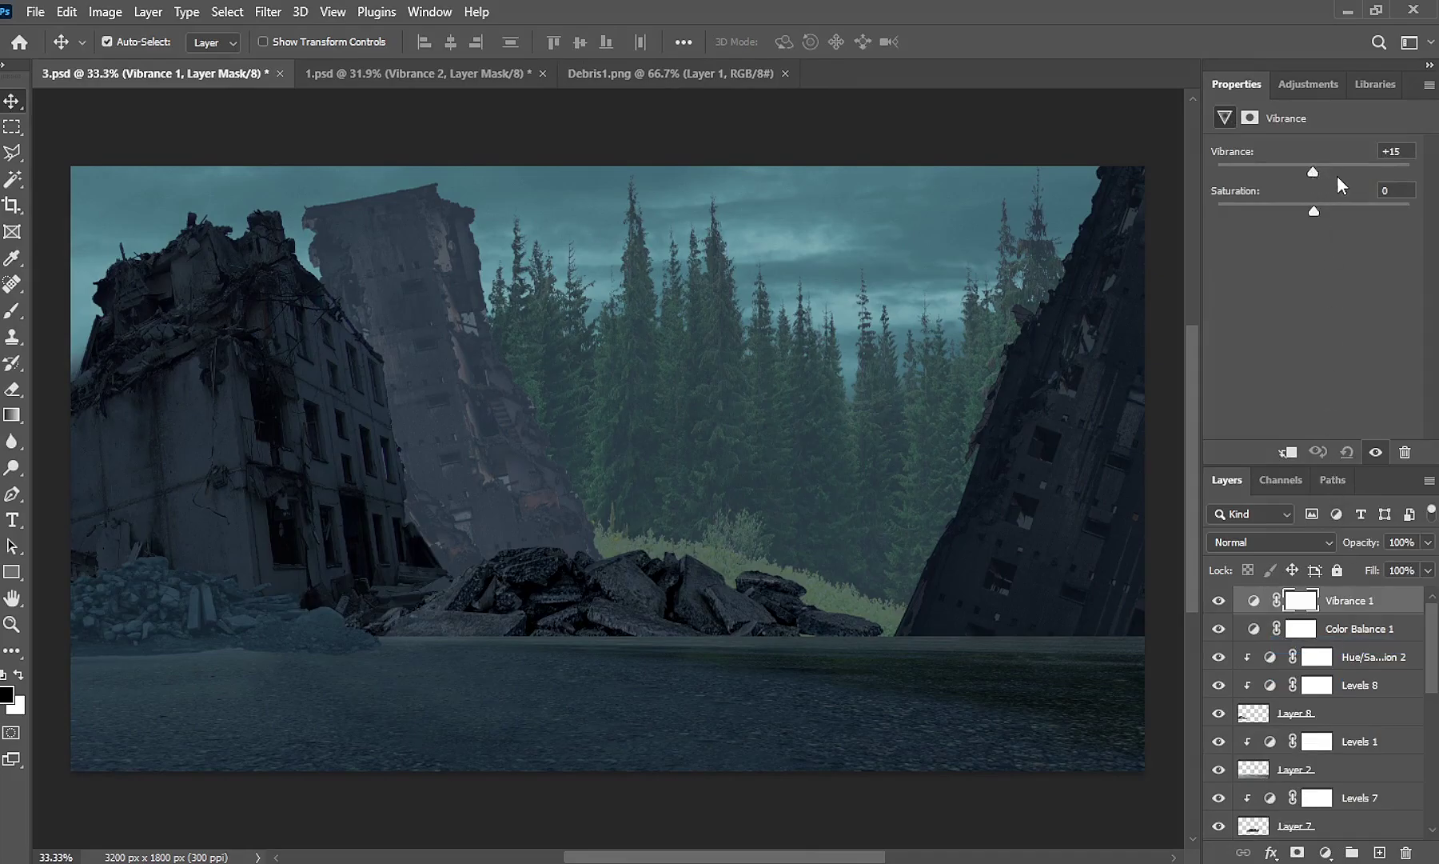
left_click_drag(1381, 171, 1390, 171)
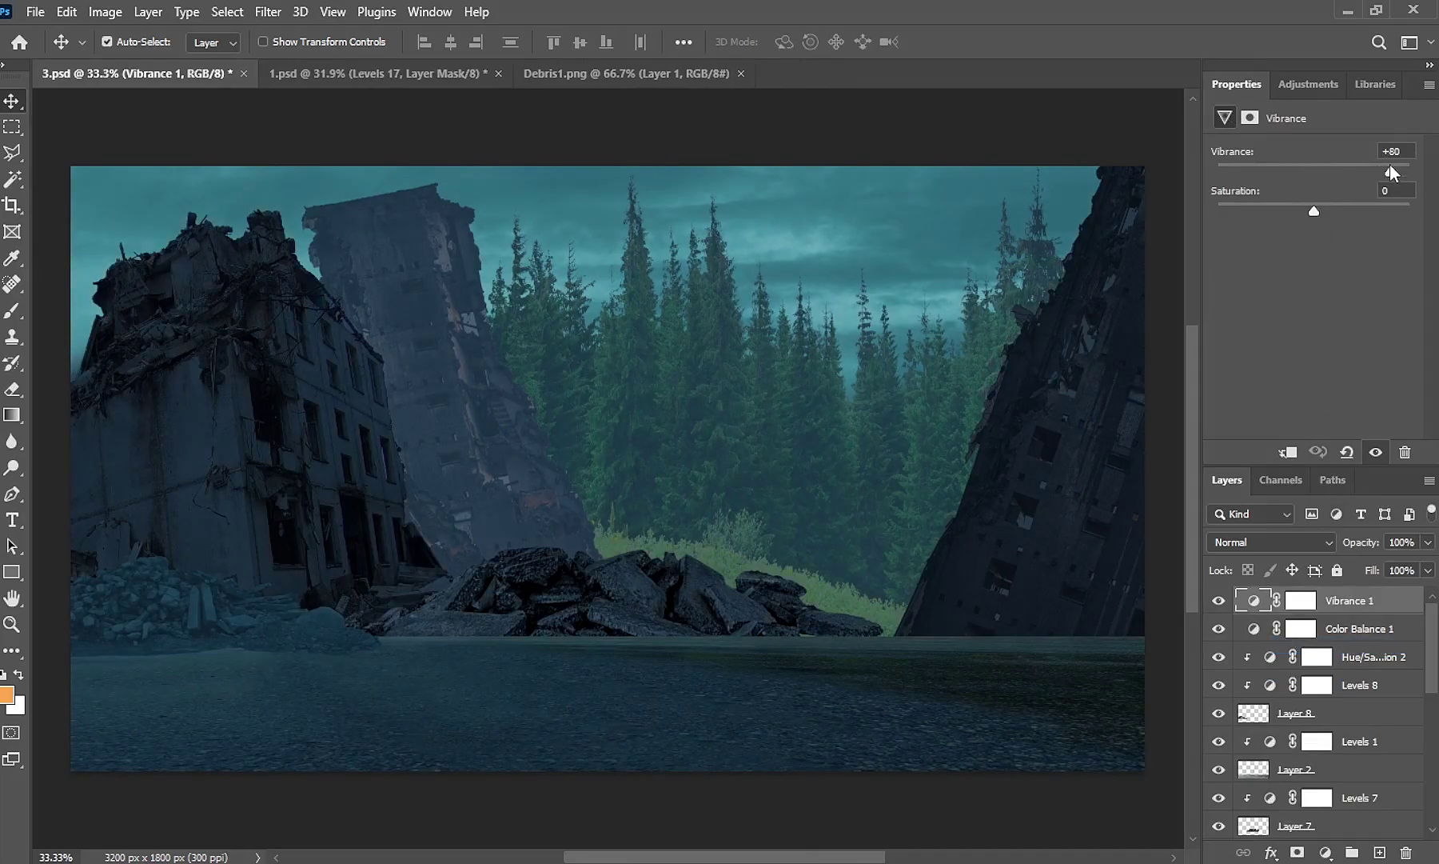
left_click(1306, 719)
Add a mask to Layer 8 and paint black along the debris base with a size-71 brush
left_click(1297, 852)
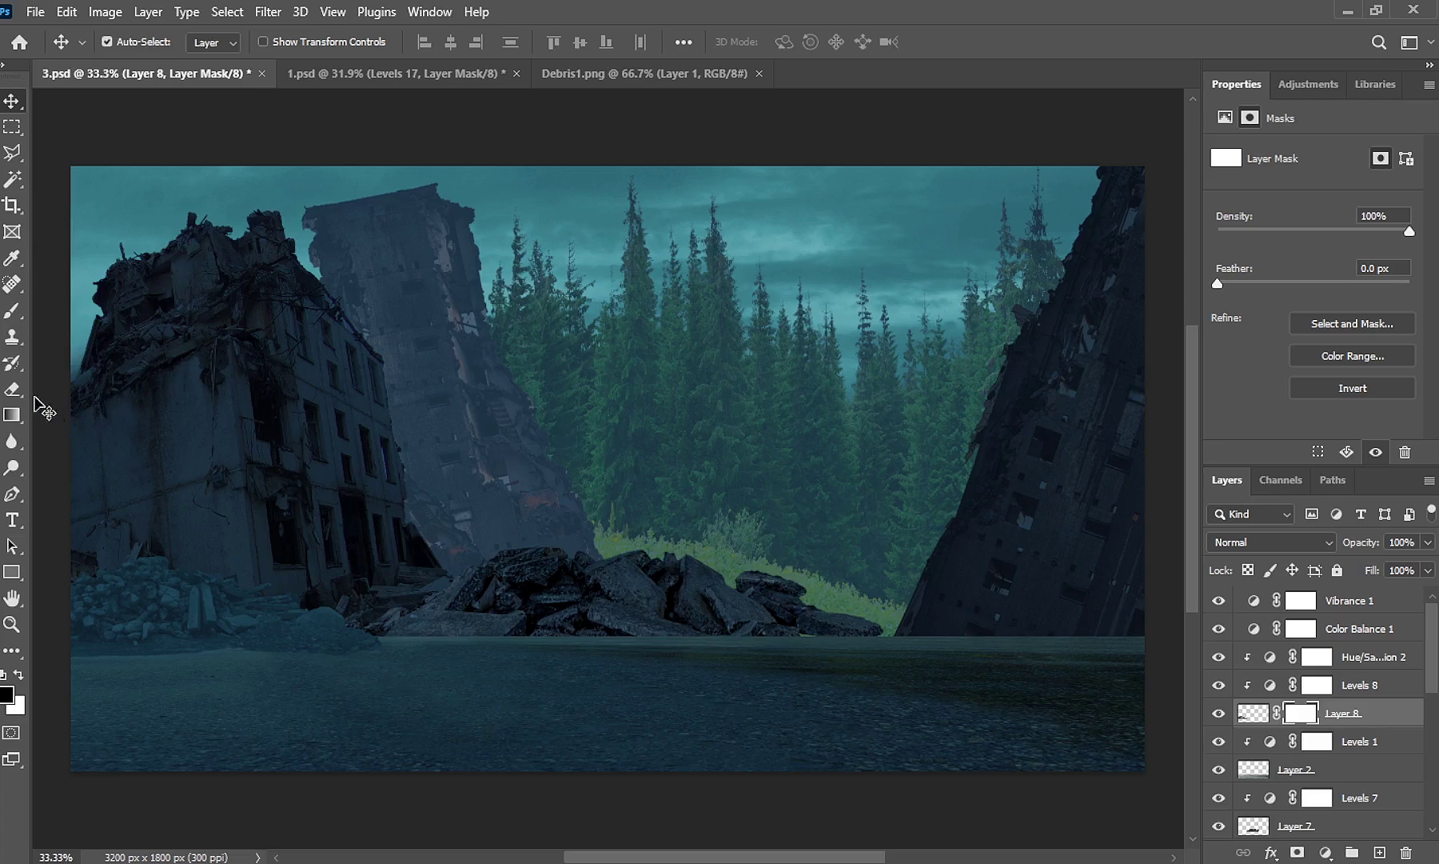
left_click(12, 310)
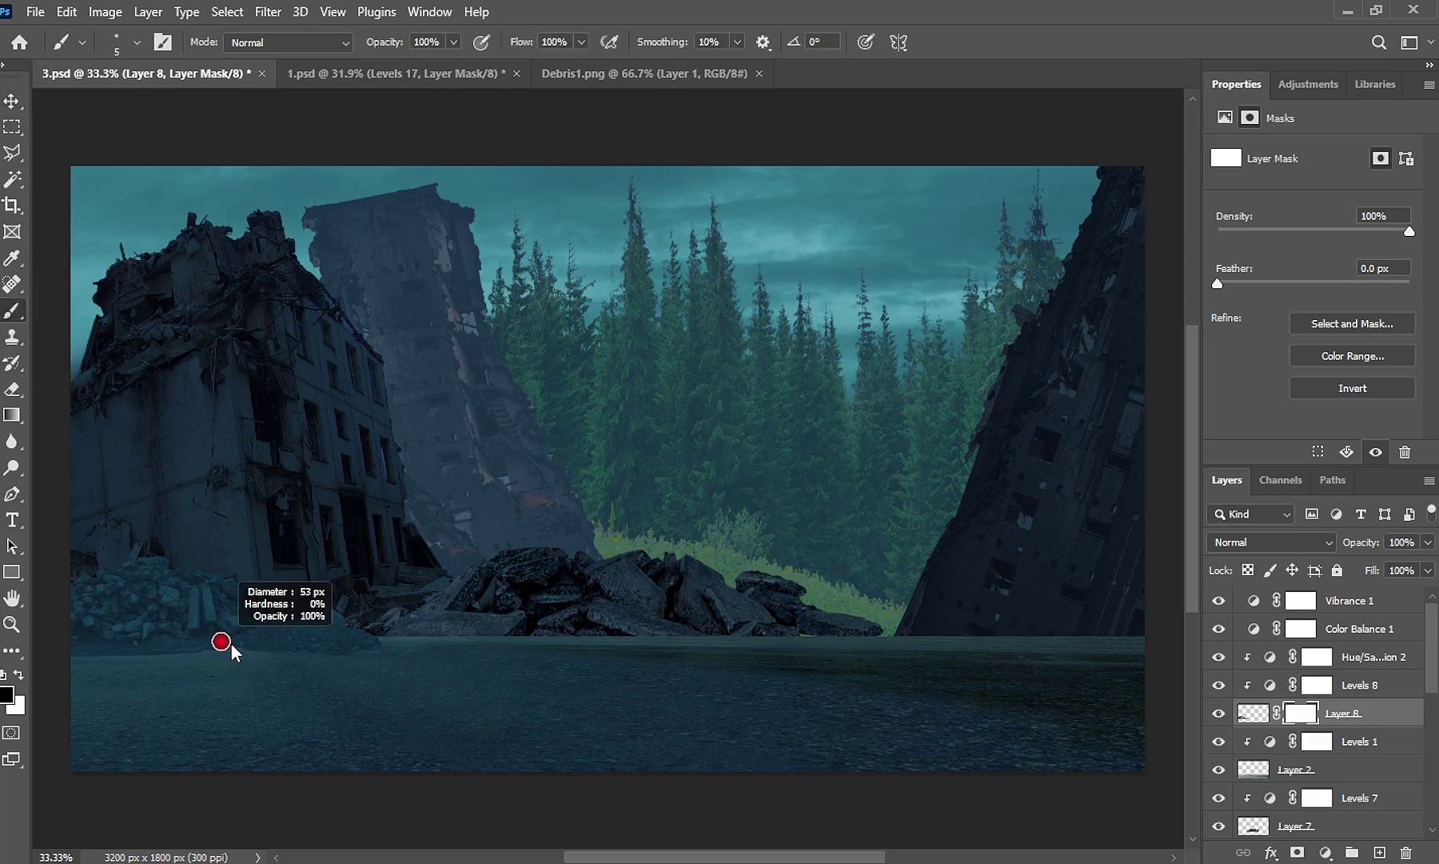
mouse_move(230, 643)
left_mouse_down()
mouse_move(841, 640)
mouse_move(369, 640)
mouse_move(556, 603)
left_mouse_up()
left_click_drag(464, 592, 646, 578)
scroll(433, 597, "down", 3)
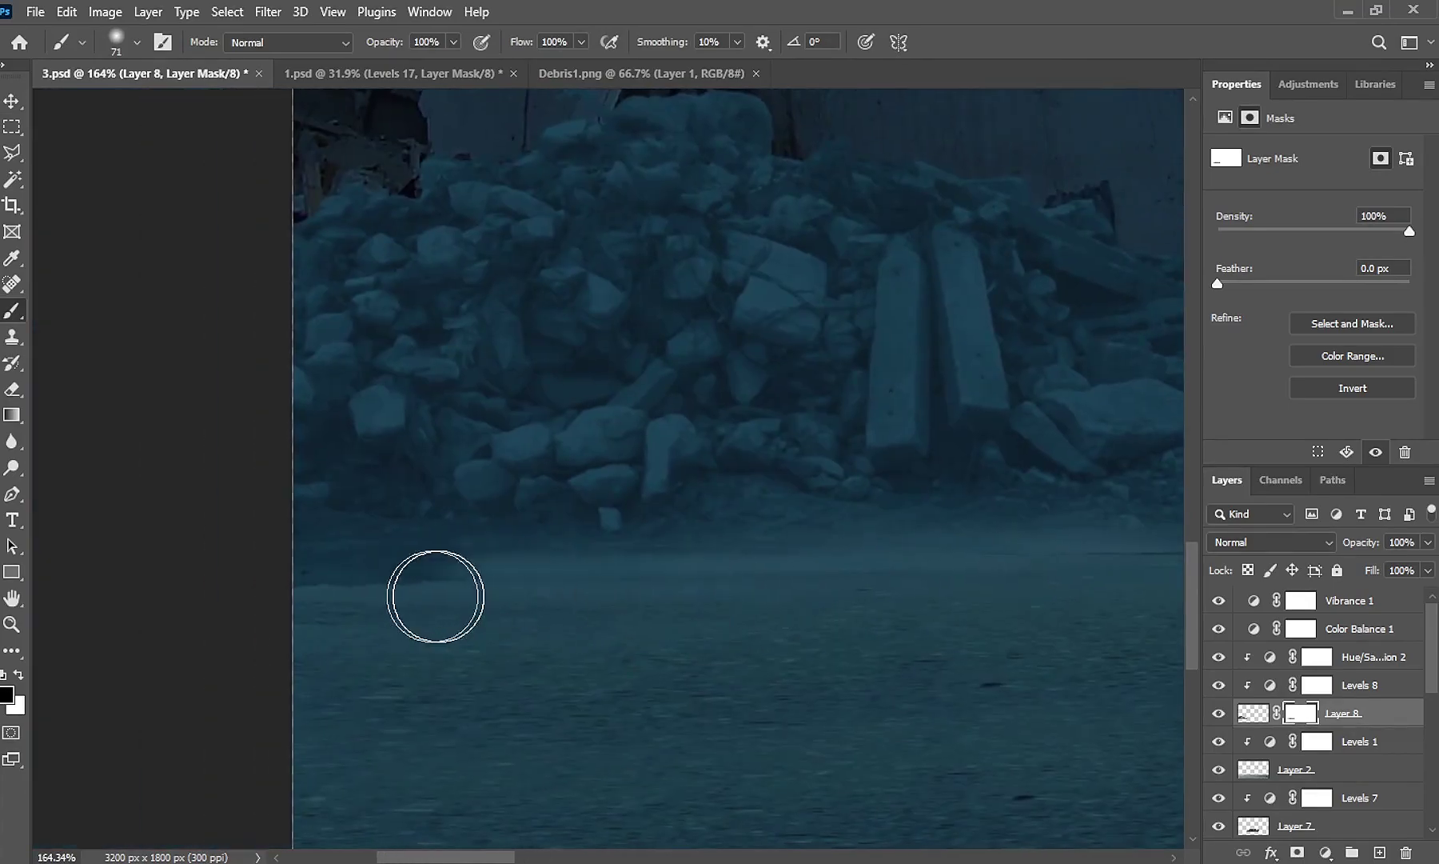
scroll(822, 544, "down", 3)
scroll(822, 543, "up", 5)
scroll(594, 499, "up", 2)
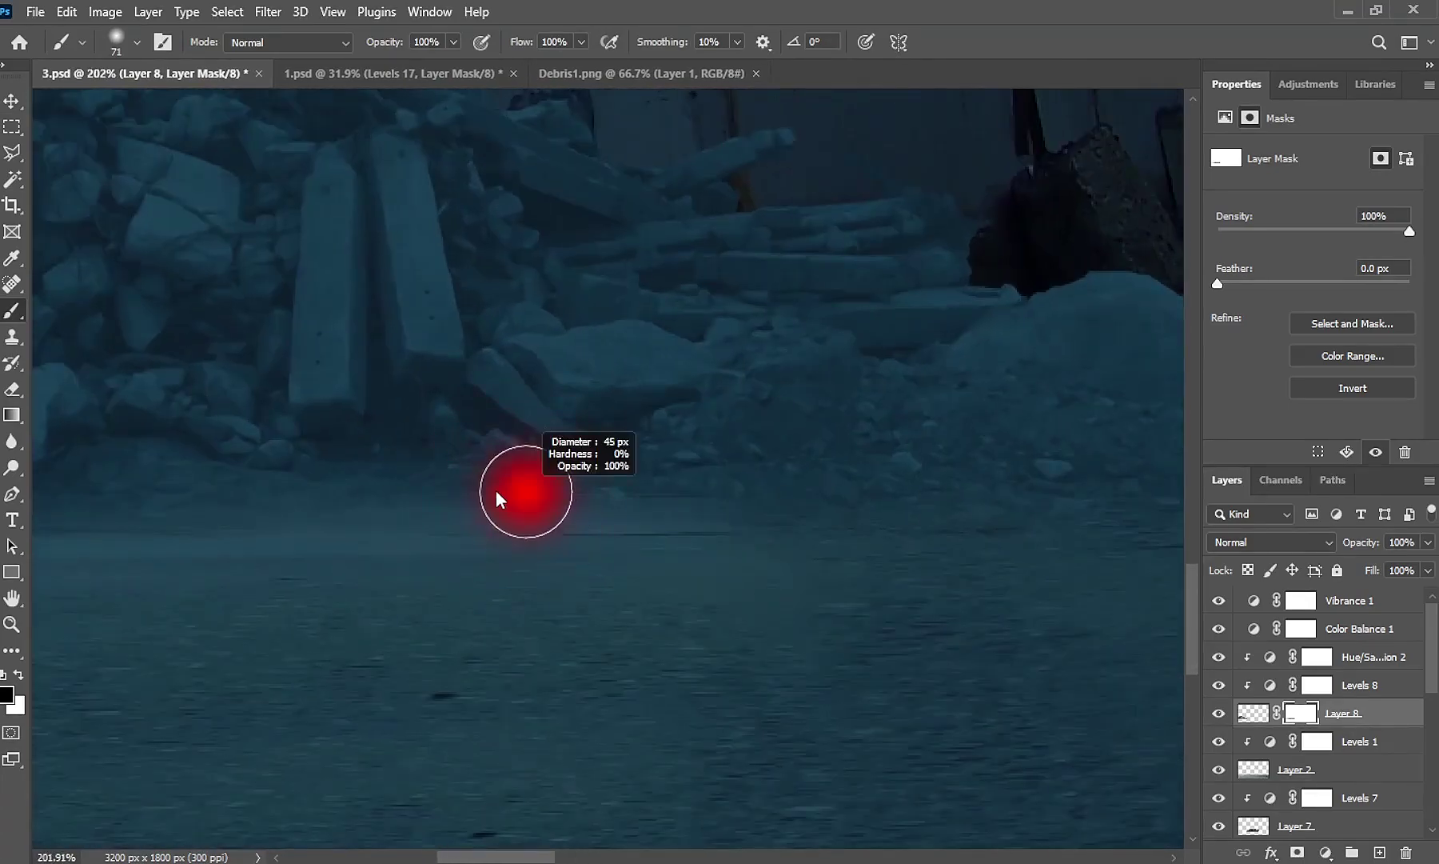
Refine the debris mask edge with a size-40 brush, switching to white to restore areas
left_click_drag(498, 488, 502, 489)
key("x")
left_click_drag(221, 483, 816, 512)
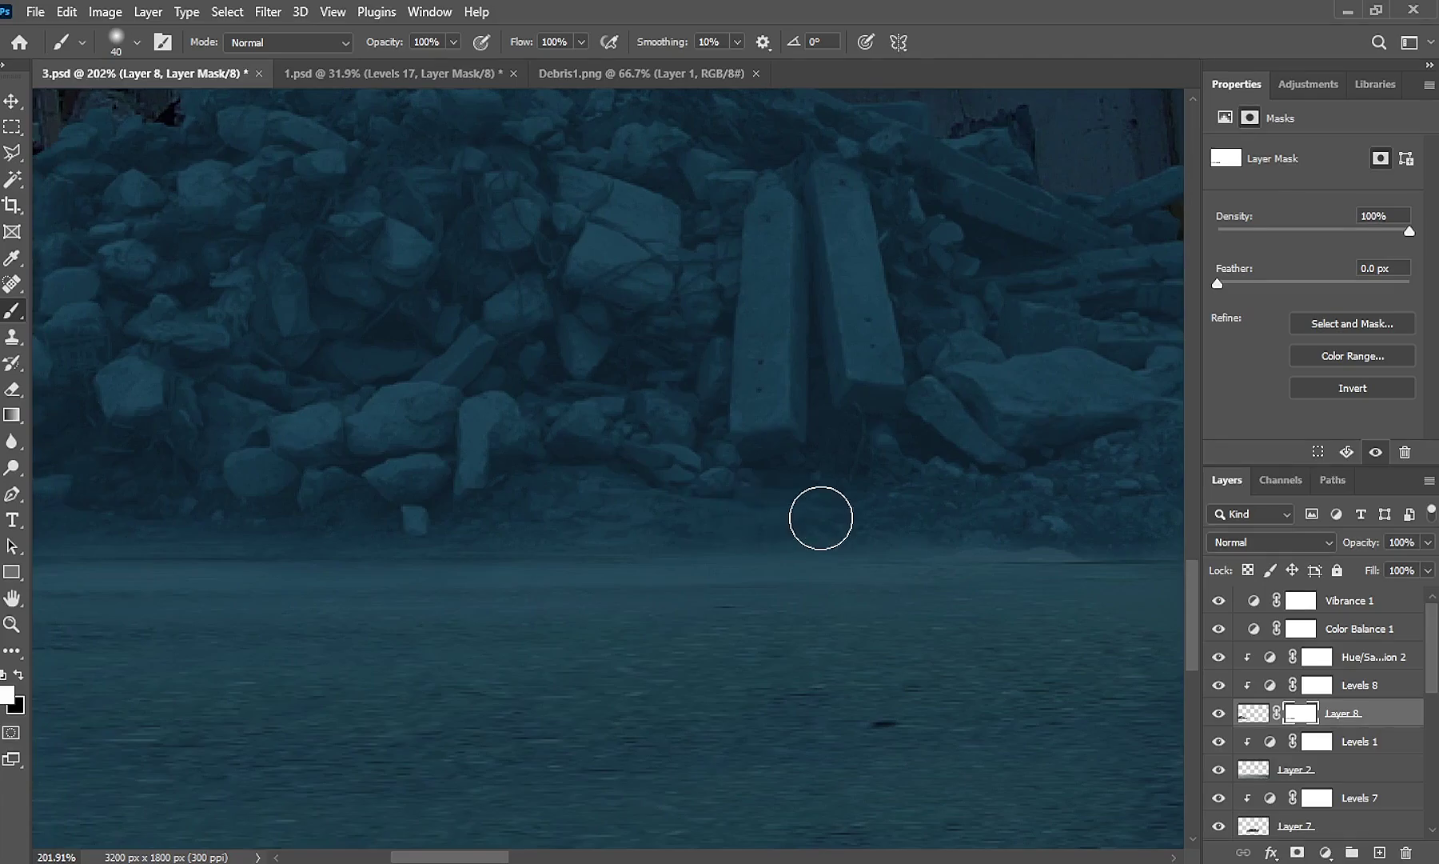
mouse_move(144, 525)
left_mouse_down()
mouse_move(489, 522)
mouse_move(383, 501)
left_mouse_up()
scroll(488, 522, "down", 3)
scroll(491, 465, "down", 2)
scroll(531, 503, "down", 2)
Bring another Debris1.png pile into the composite and place it on the right
key("v")
left_click(667, 72)
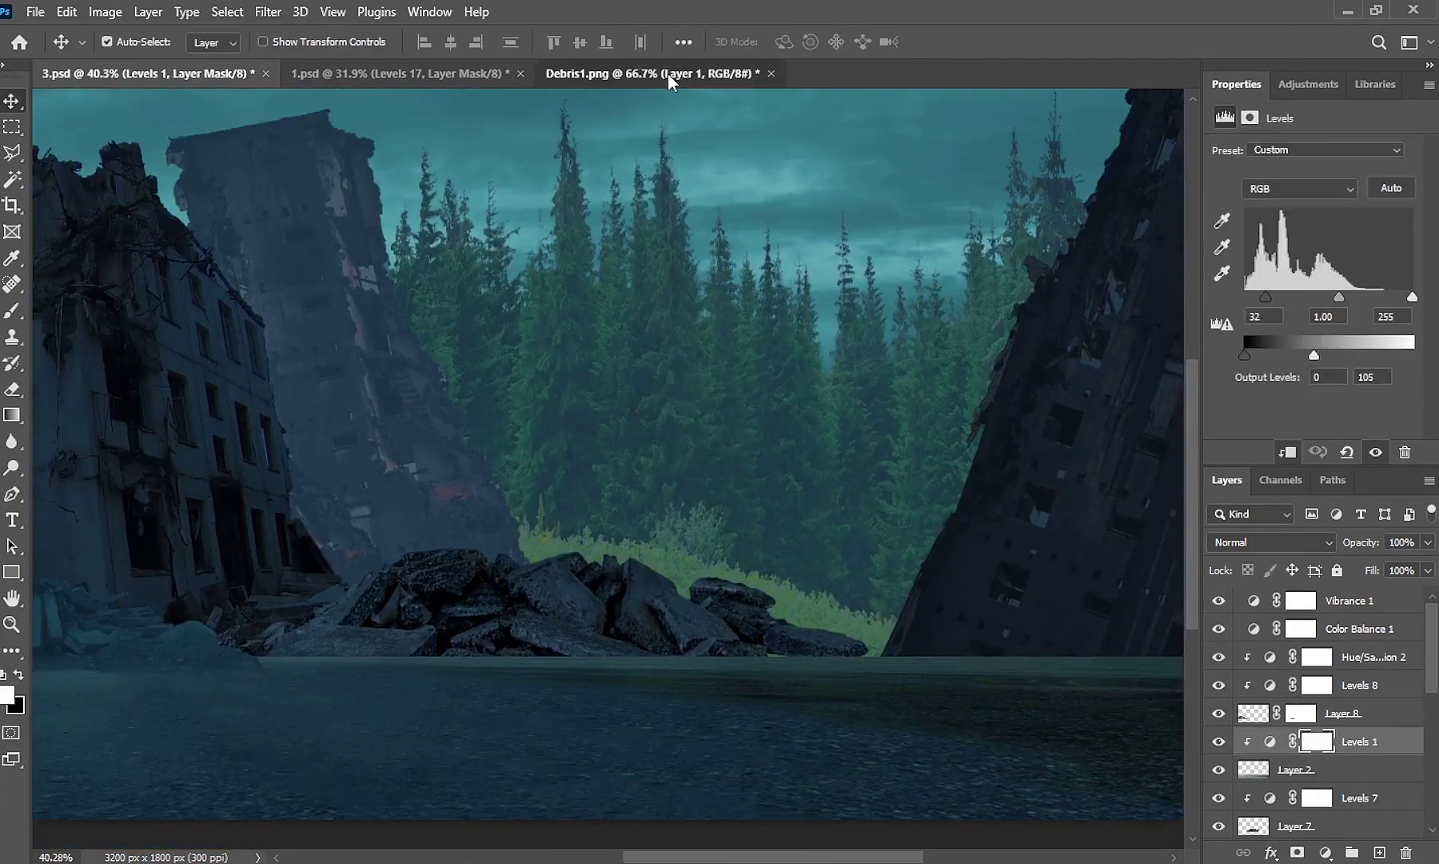
mouse_move(621, 484)
left_mouse_down()
mouse_move(226, 87)
mouse_move(652, 531)
left_mouse_up()
mouse_move(919, 608)
left_mouse_down()
mouse_move(676, 610)
mouse_move(816, 628)
left_mouse_up()
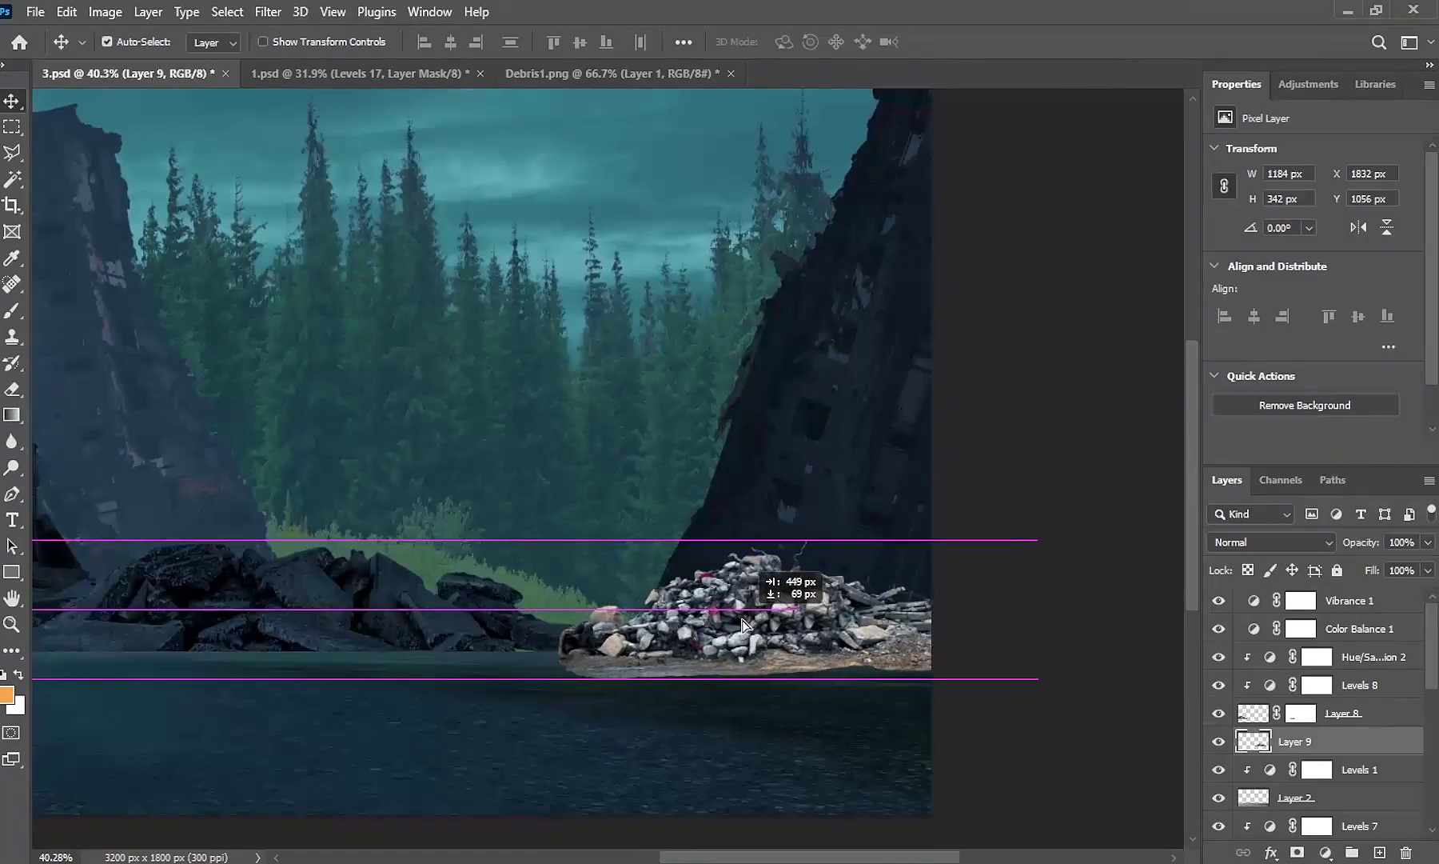
scroll(687, 605, "up", 4)
scroll(688, 605, "down", 4)
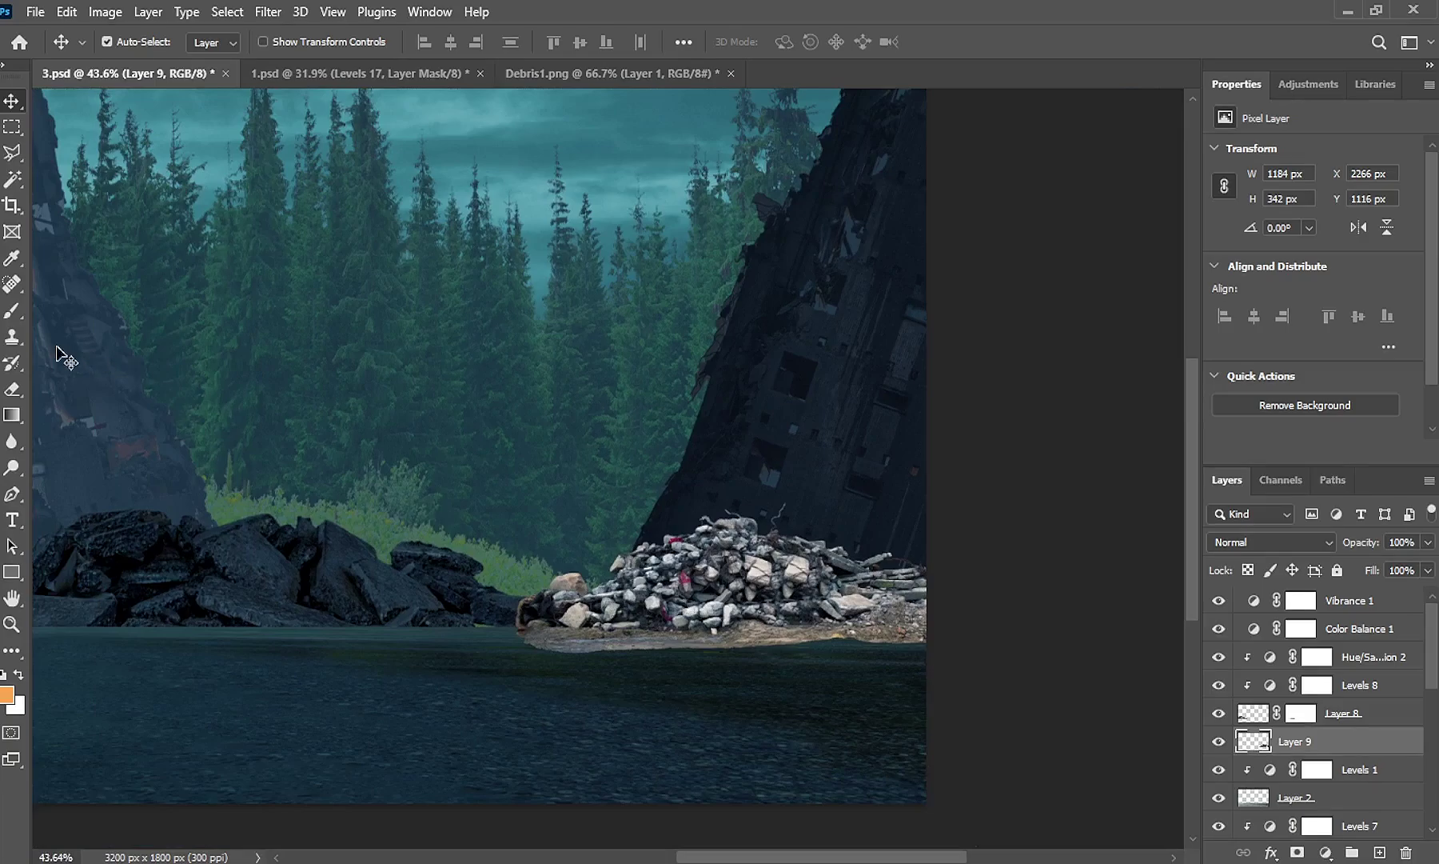
Mask the new debris layer and paint black over its hard shoreline edge
left_click(1297, 853)
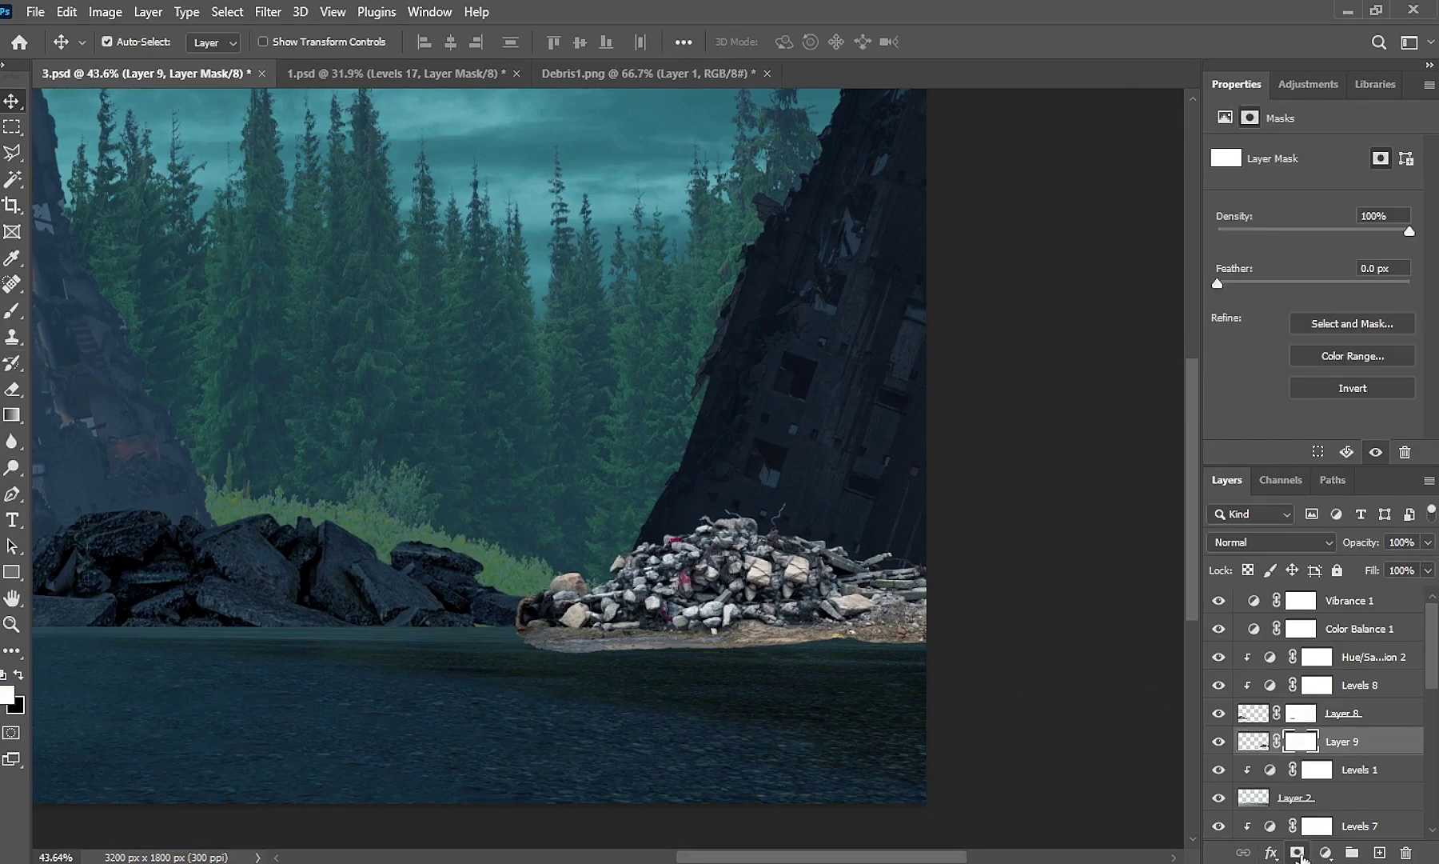
left_click(12, 311)
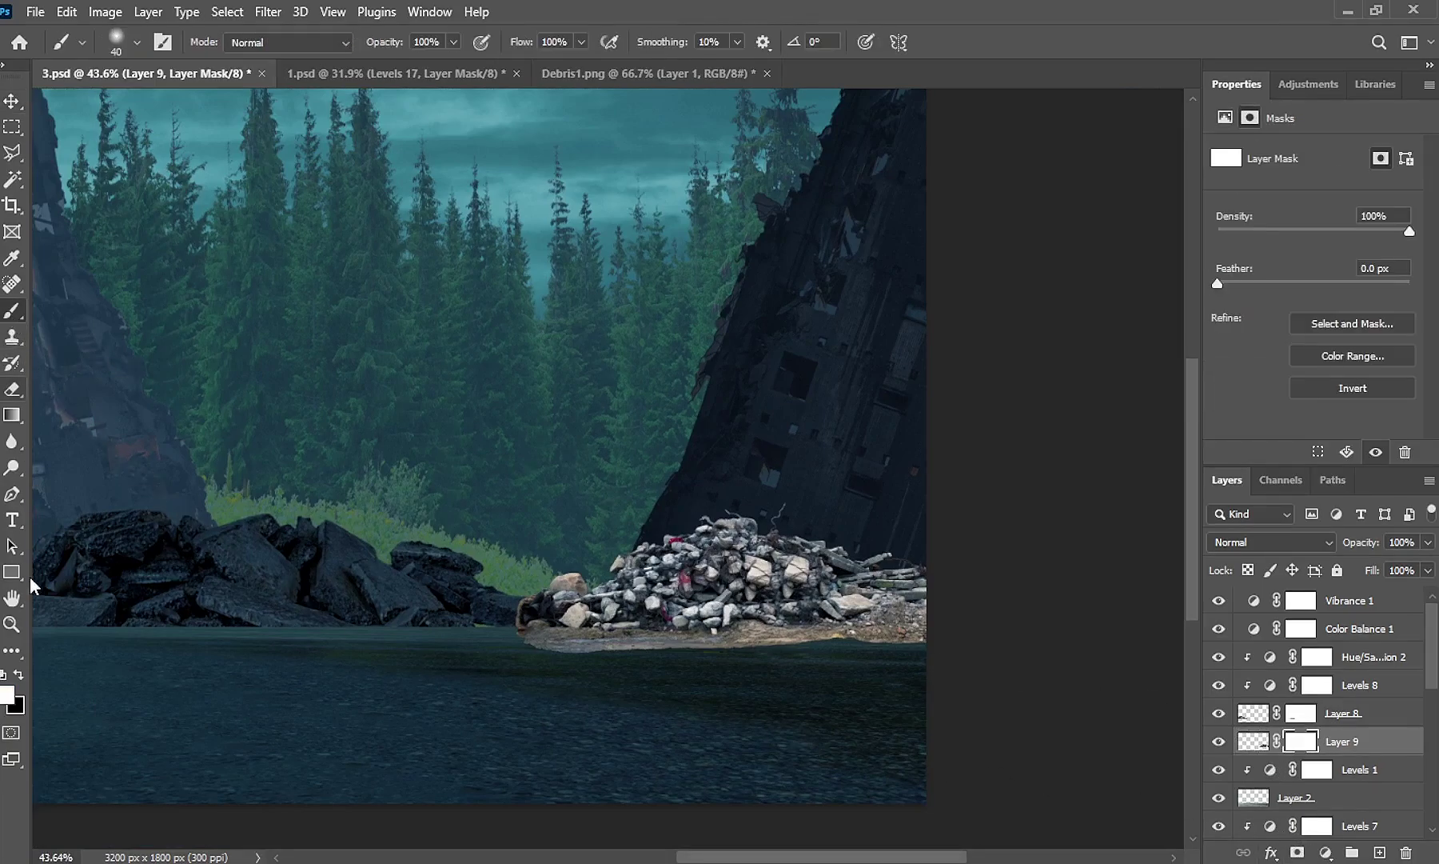
left_click(18, 674)
scroll(576, 664, "up", 3)
scroll(511, 632, "up", 3)
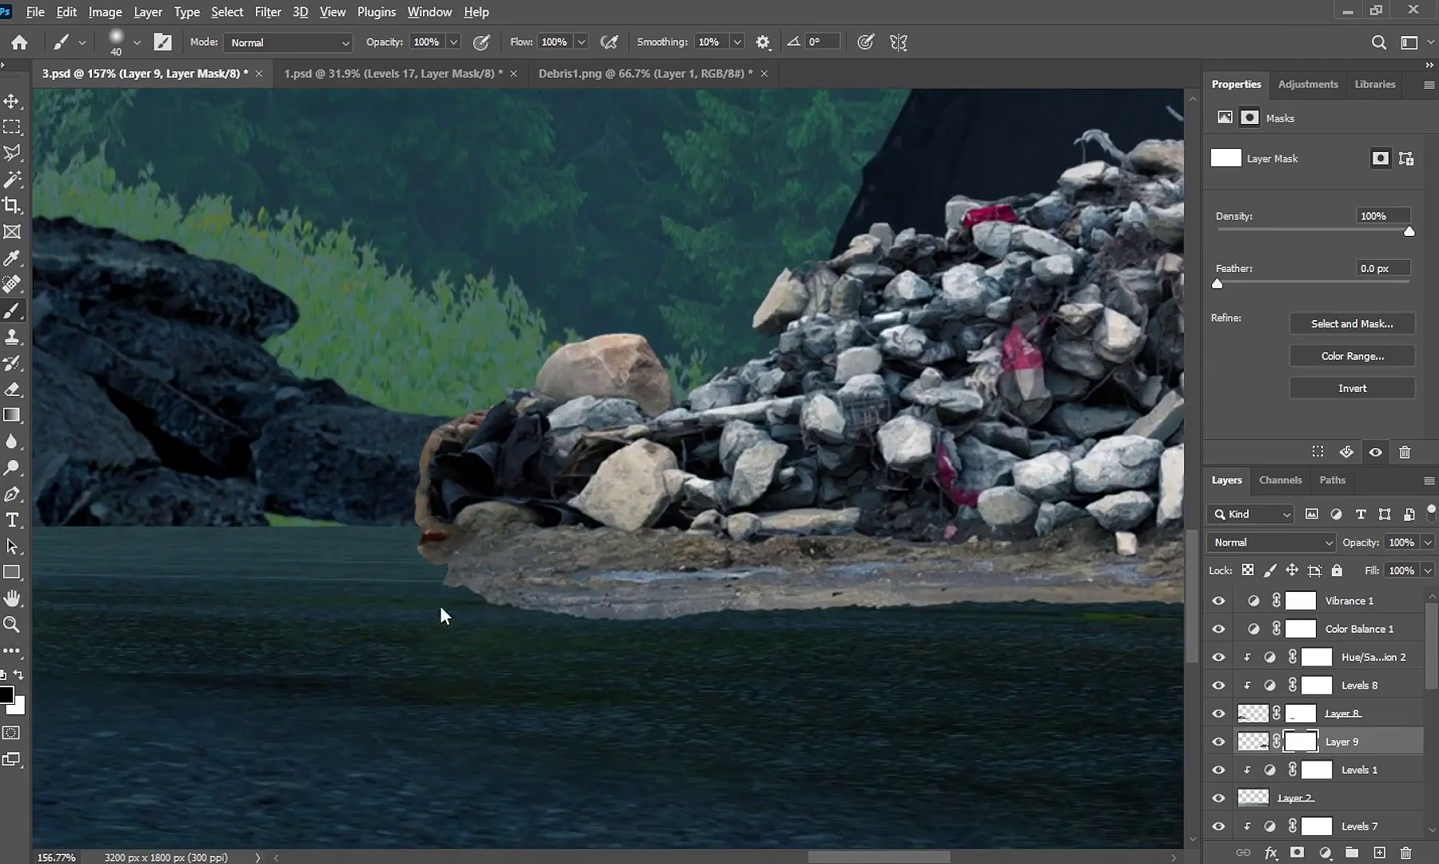
mouse_move(447, 598)
left_mouse_down()
mouse_move(1039, 621)
mouse_move(488, 566)
mouse_move(713, 524)
mouse_move(1115, 524)
mouse_move(544, 495)
left_mouse_up()
Blend the light strip under the right debris pile into the water on the mask
left_click_drag(994, 519, 754, 495)
scroll(412, 508, "down", 5)
scroll(412, 508, "up", 2)
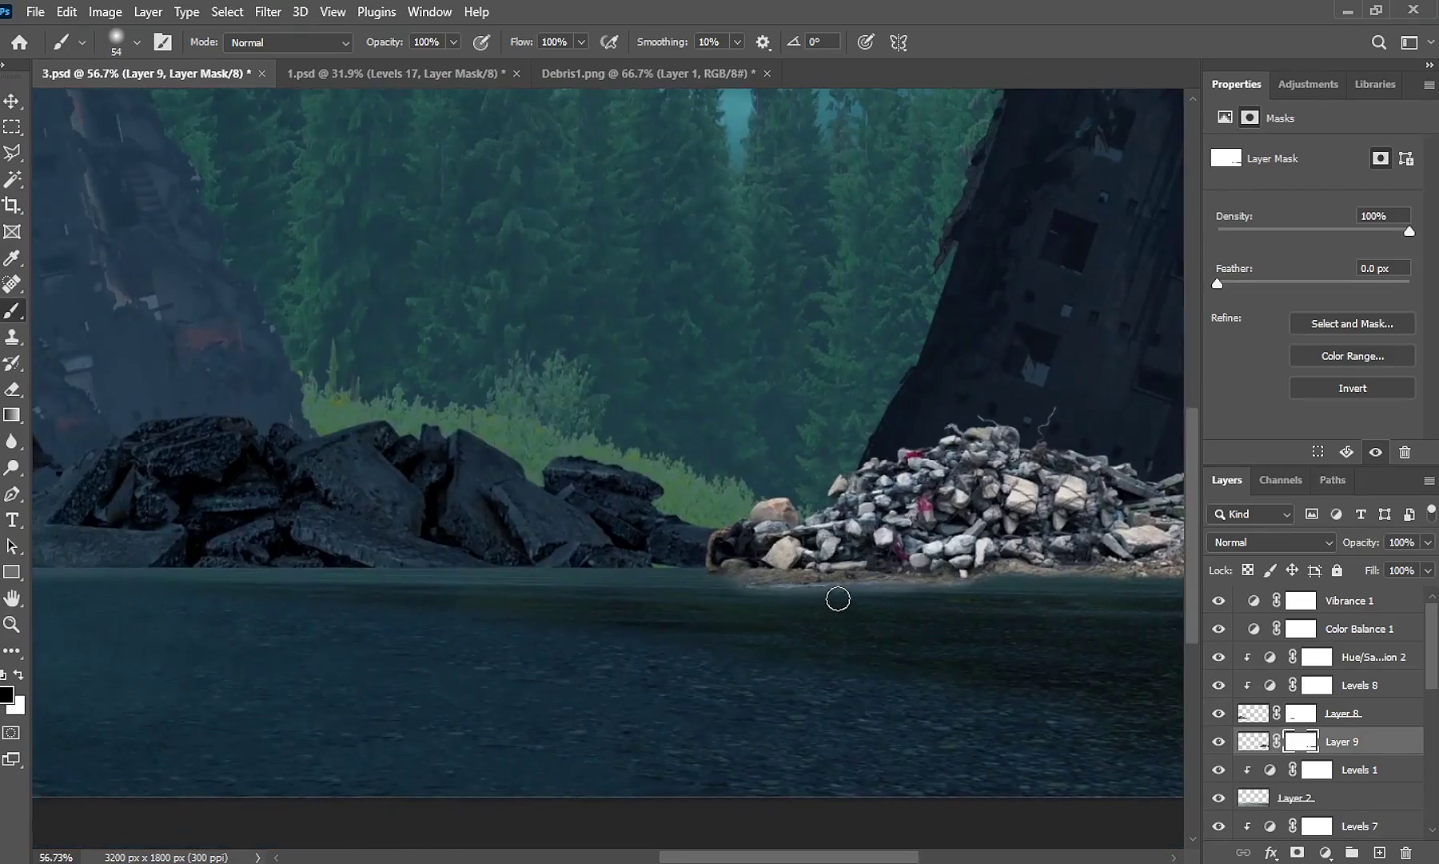
scroll(574, 593, "up", 3)
mouse_move(573, 593)
left_mouse_down()
mouse_move(986, 598)
mouse_move(517, 586)
left_mouse_up()
scroll(730, 656, "down", 2)
scroll(919, 546, "down", 1)
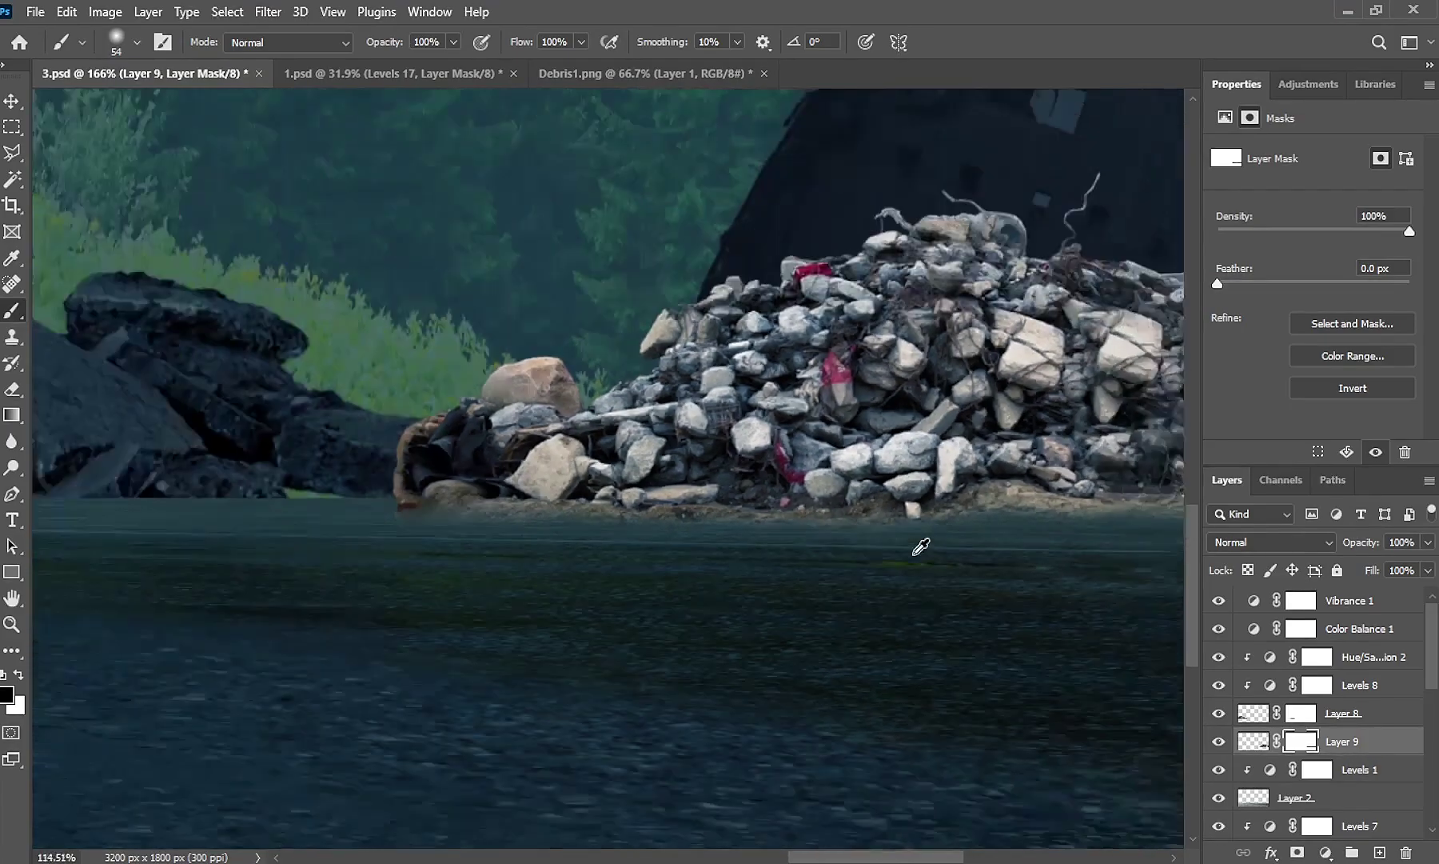
scroll(923, 549, "down", 1)
scroll(768, 576, "down", 1)
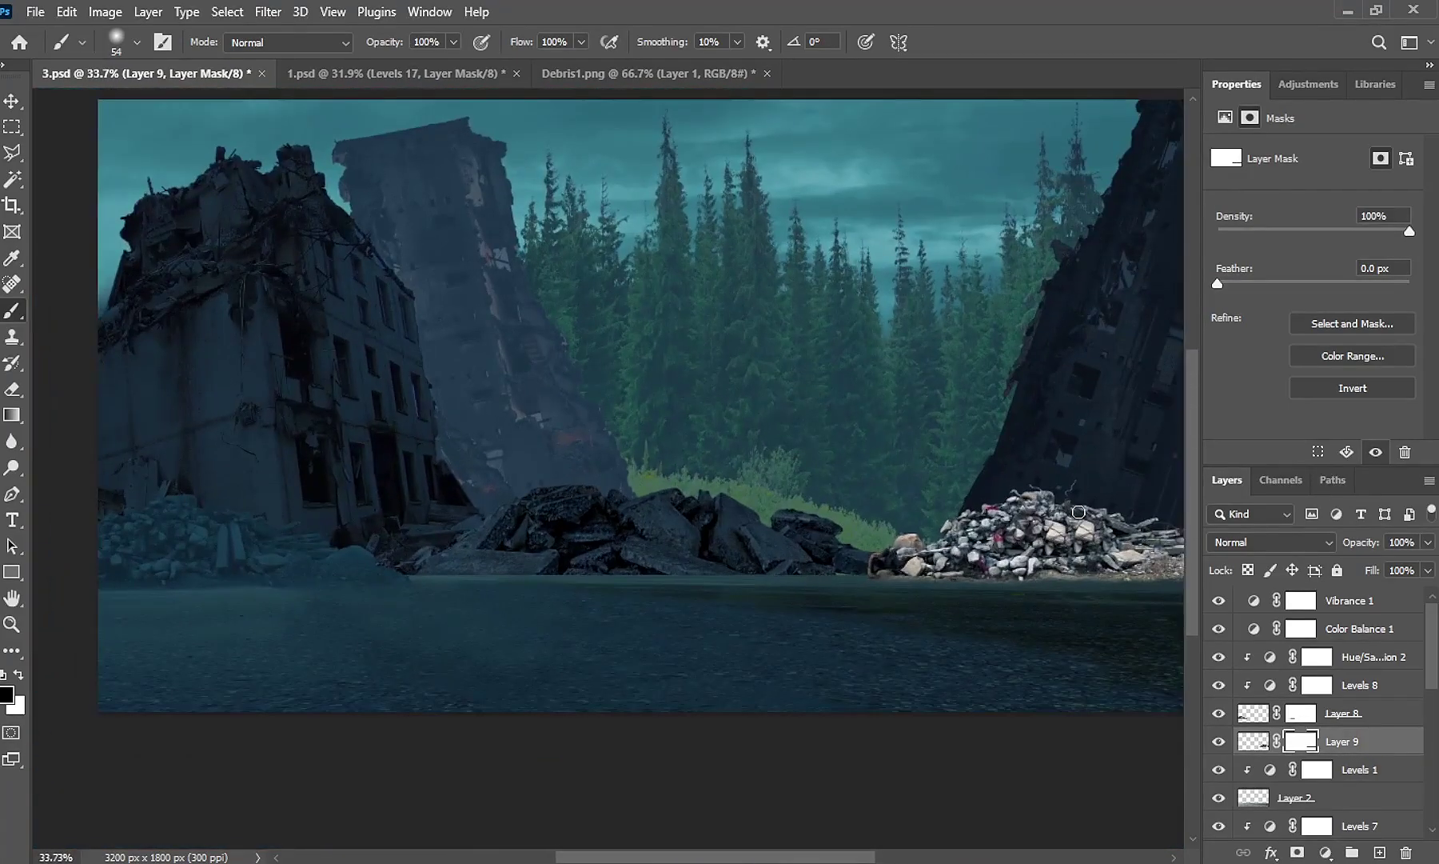
Darken the right debris with a clipped Levels adjustment (input black 31, output 5–60)
left_click(1342, 853)
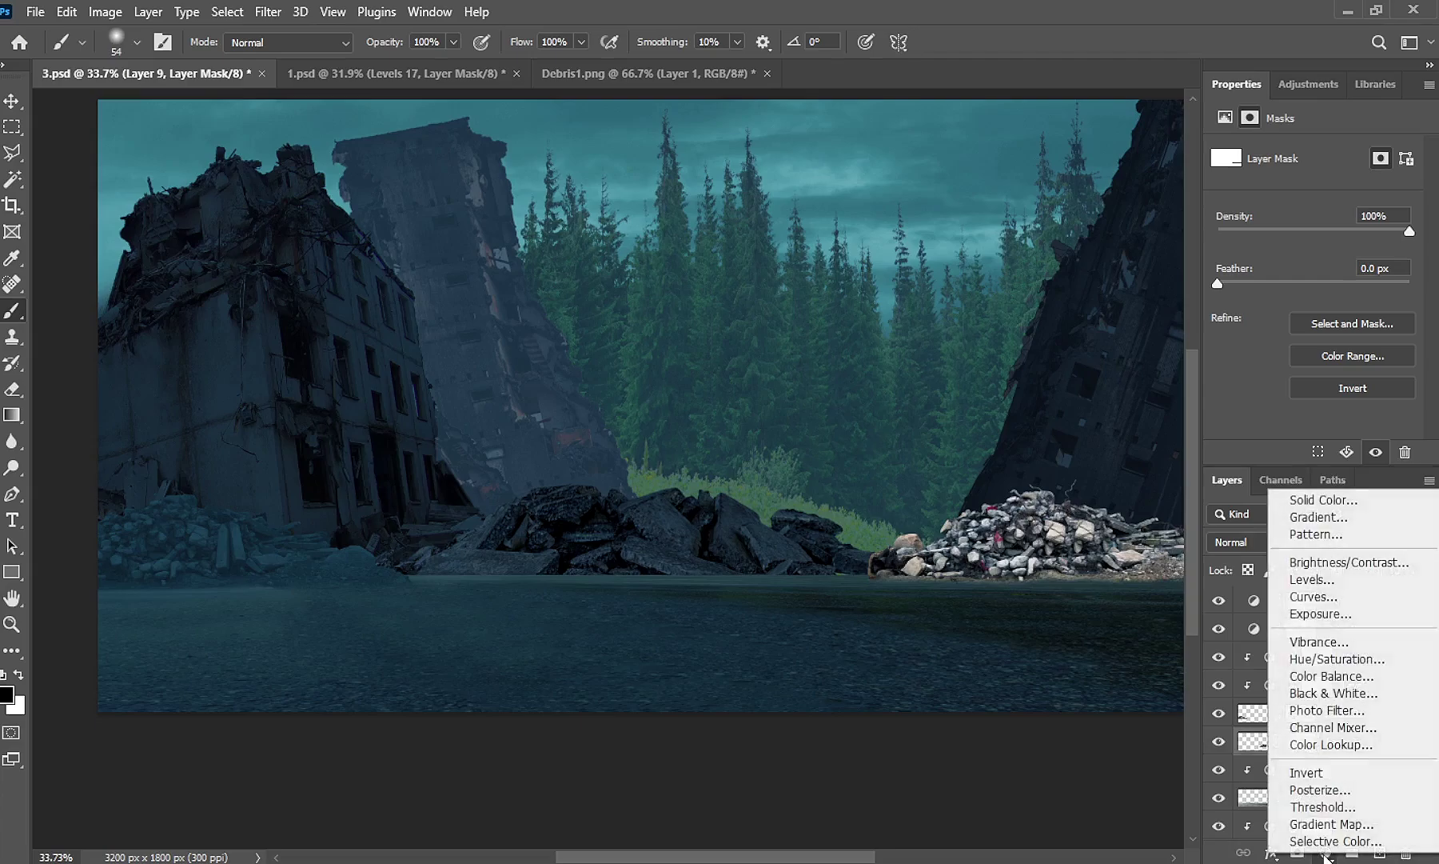
left_click(1298, 572)
left_click(1289, 453)
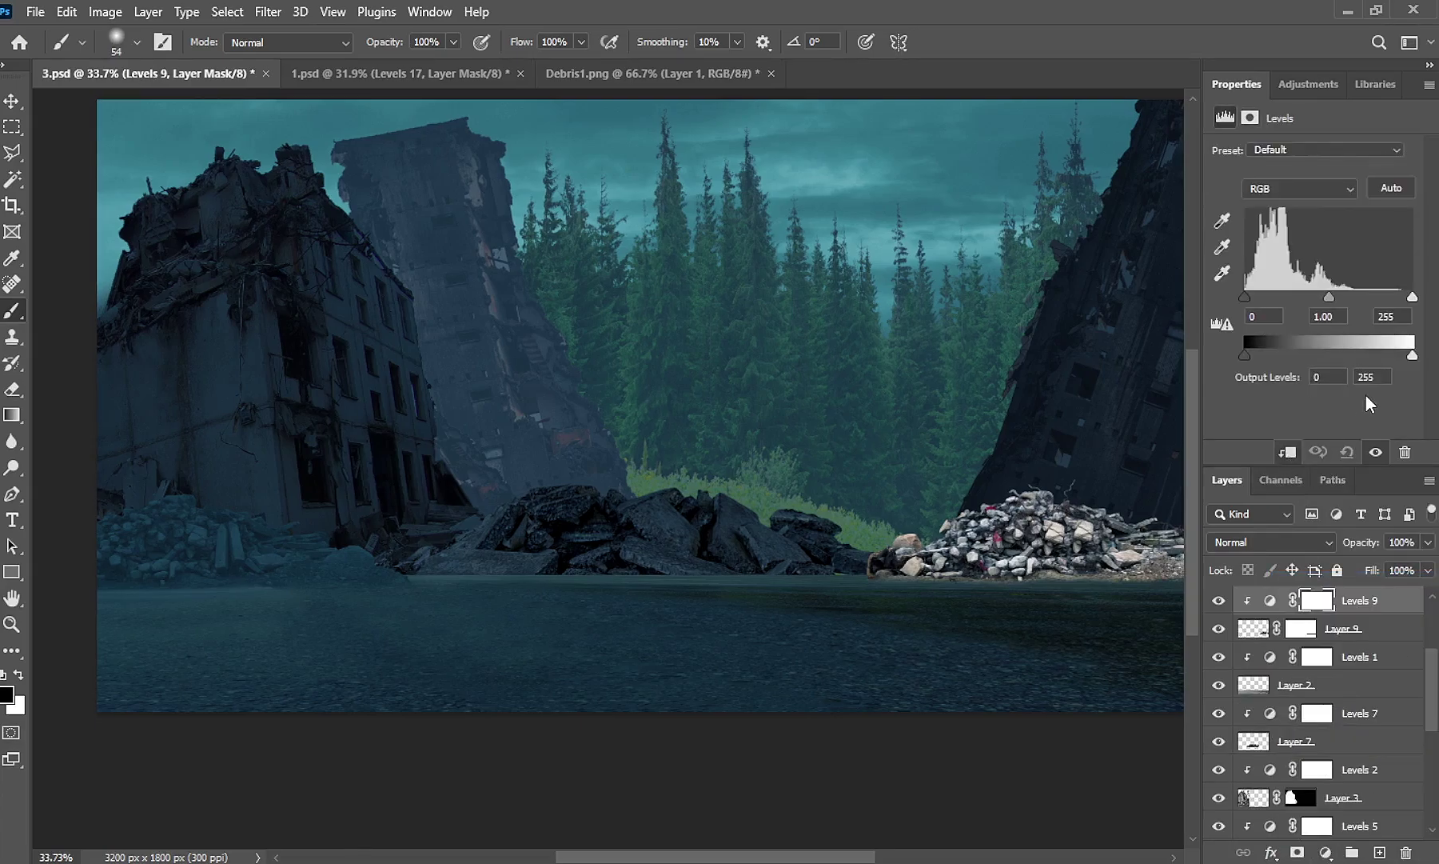
type("60")
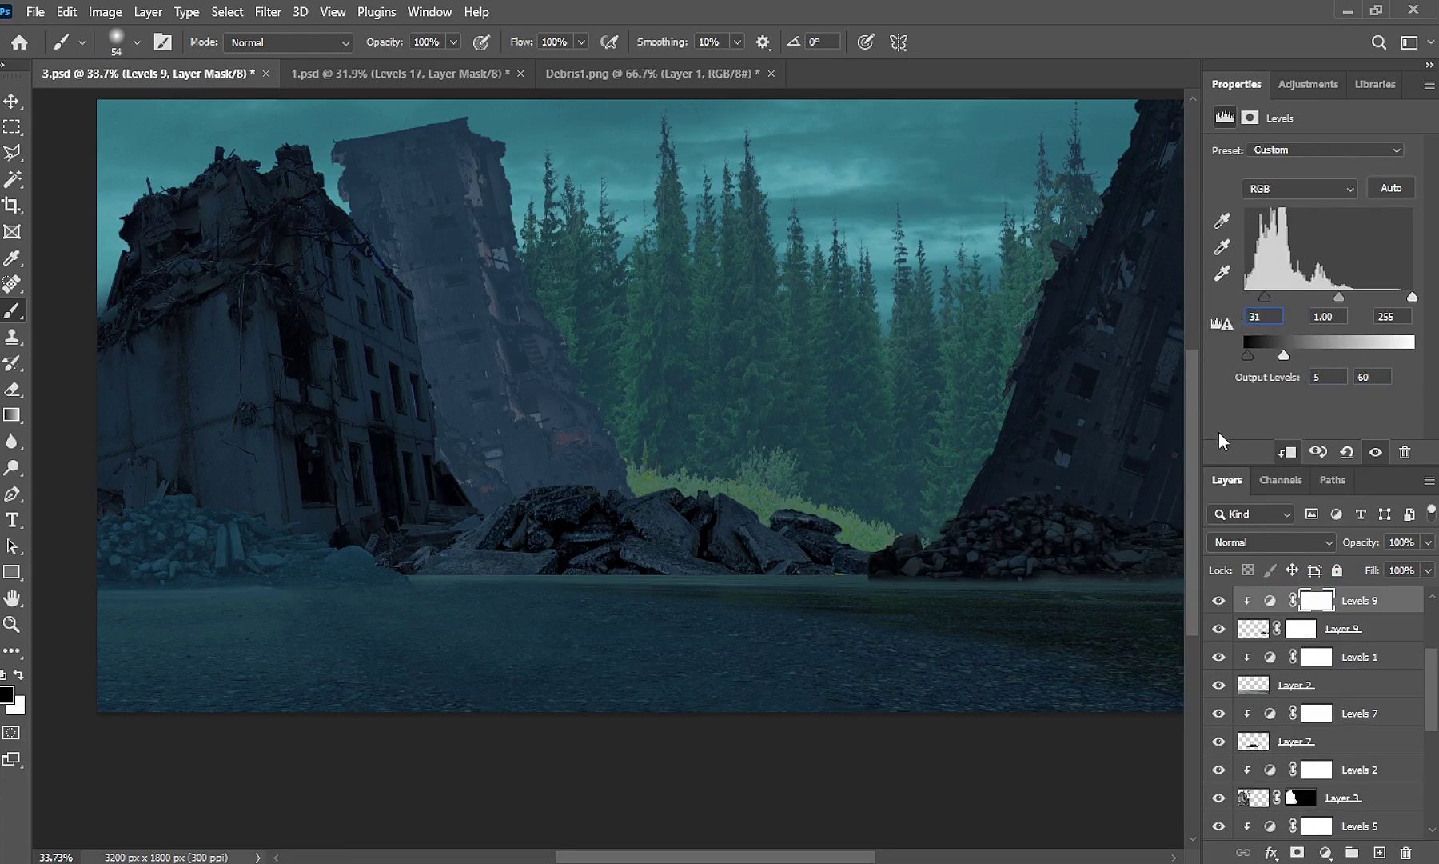
Paint Layer 9's mask to fade the dark rocks' hard bottom edge, then fit the view
left_click(1301, 628)
scroll(989, 582, "up", 3)
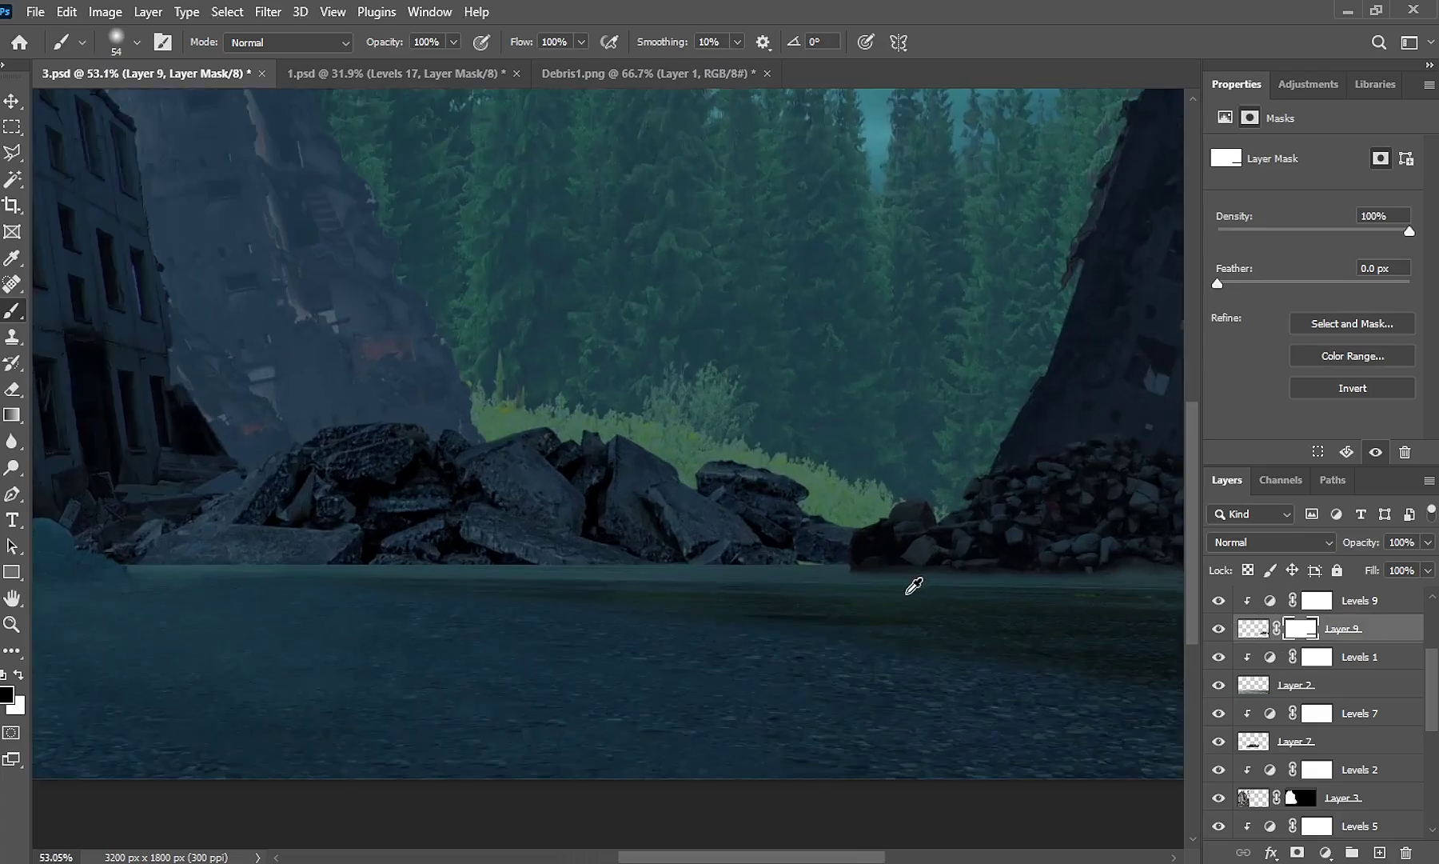
scroll(912, 585, "up", 3)
scroll(868, 562, "up", 3)
left_click_drag(732, 524, 811, 512)
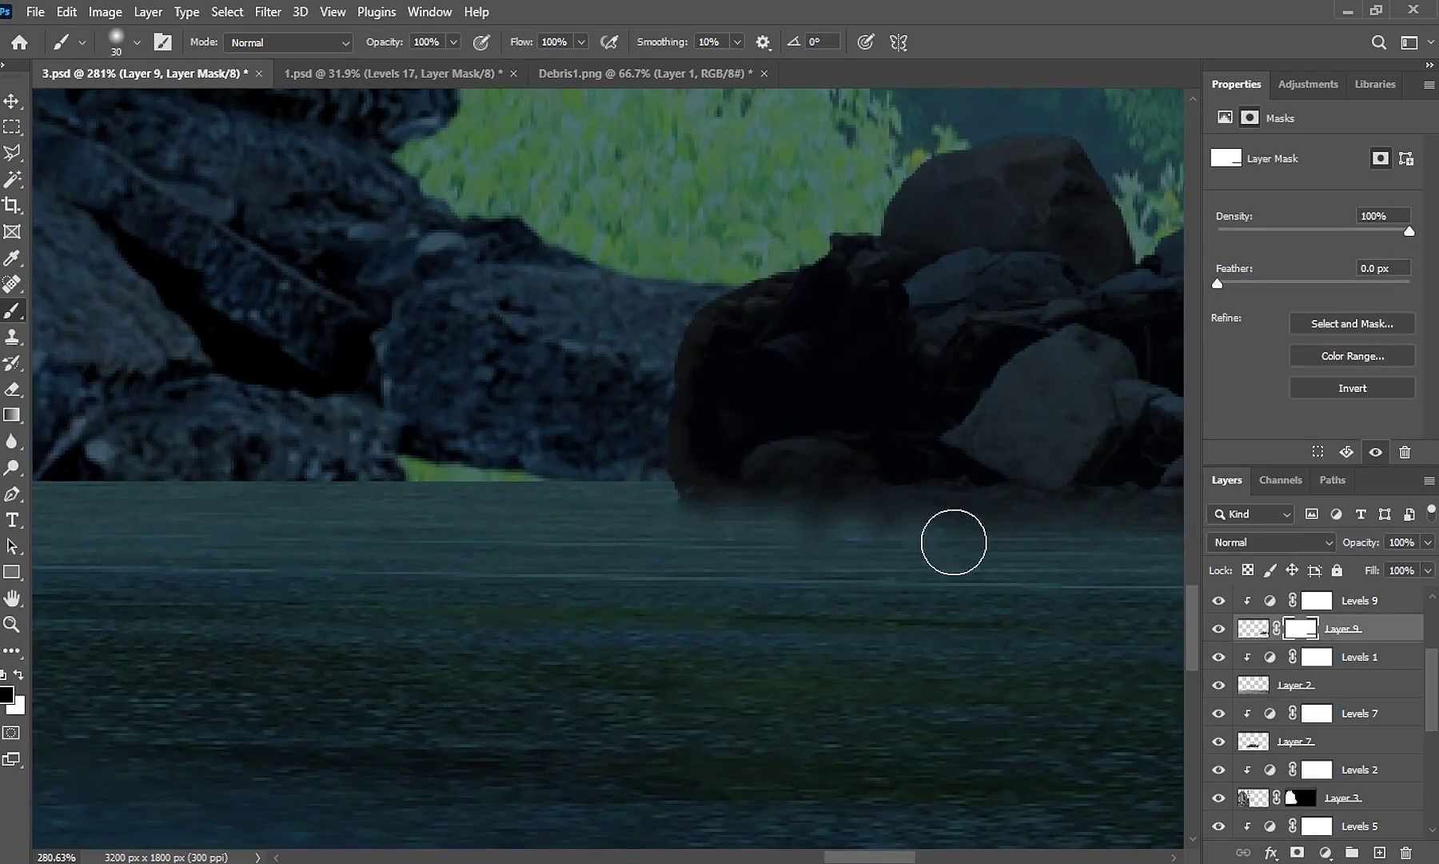
scroll(643, 540, "down", 3)
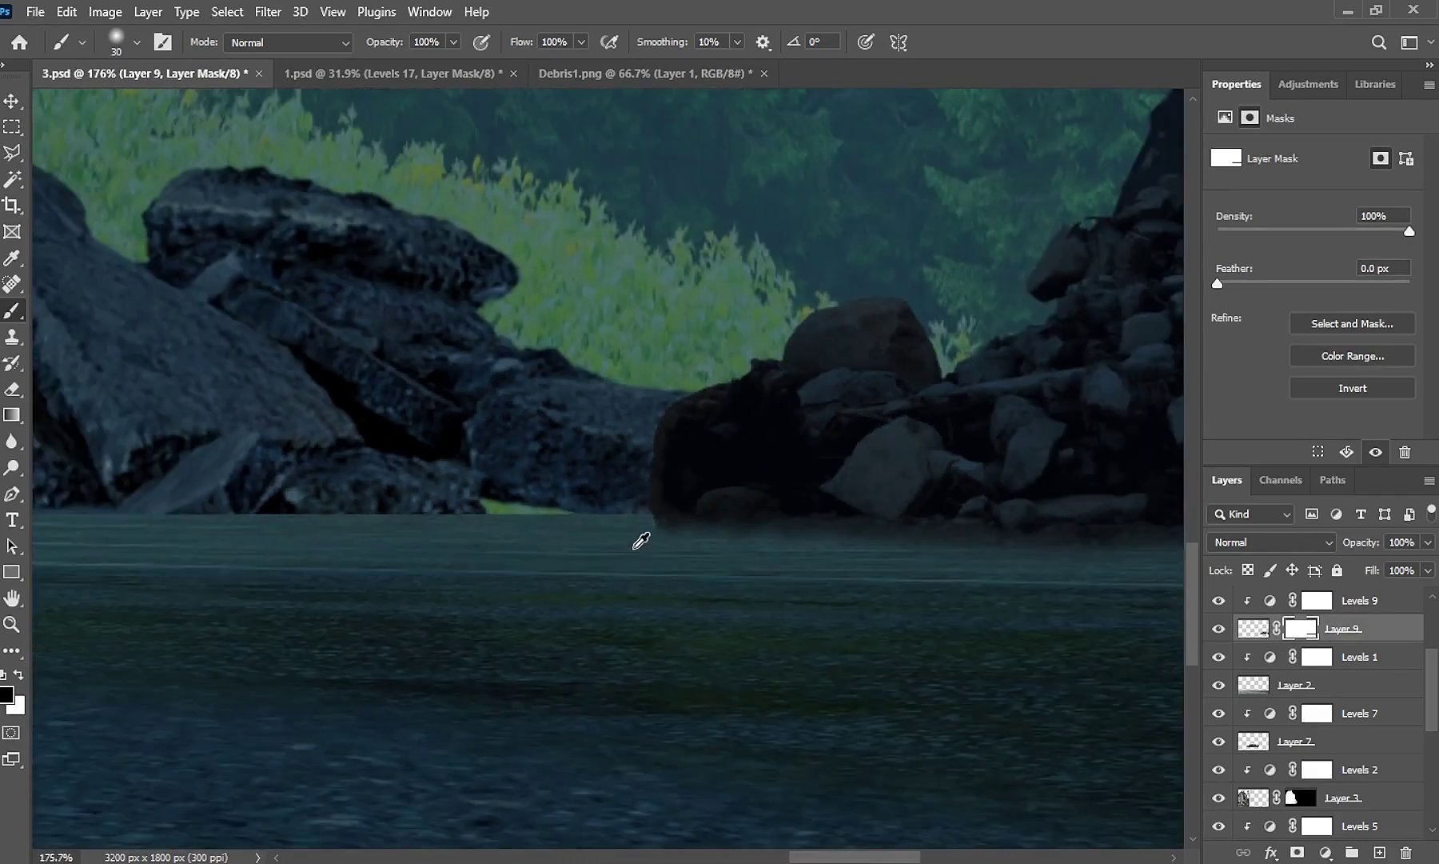
scroll(941, 539, "down", 3)
scroll(954, 539, "down", 3)
key("ctrl+0")
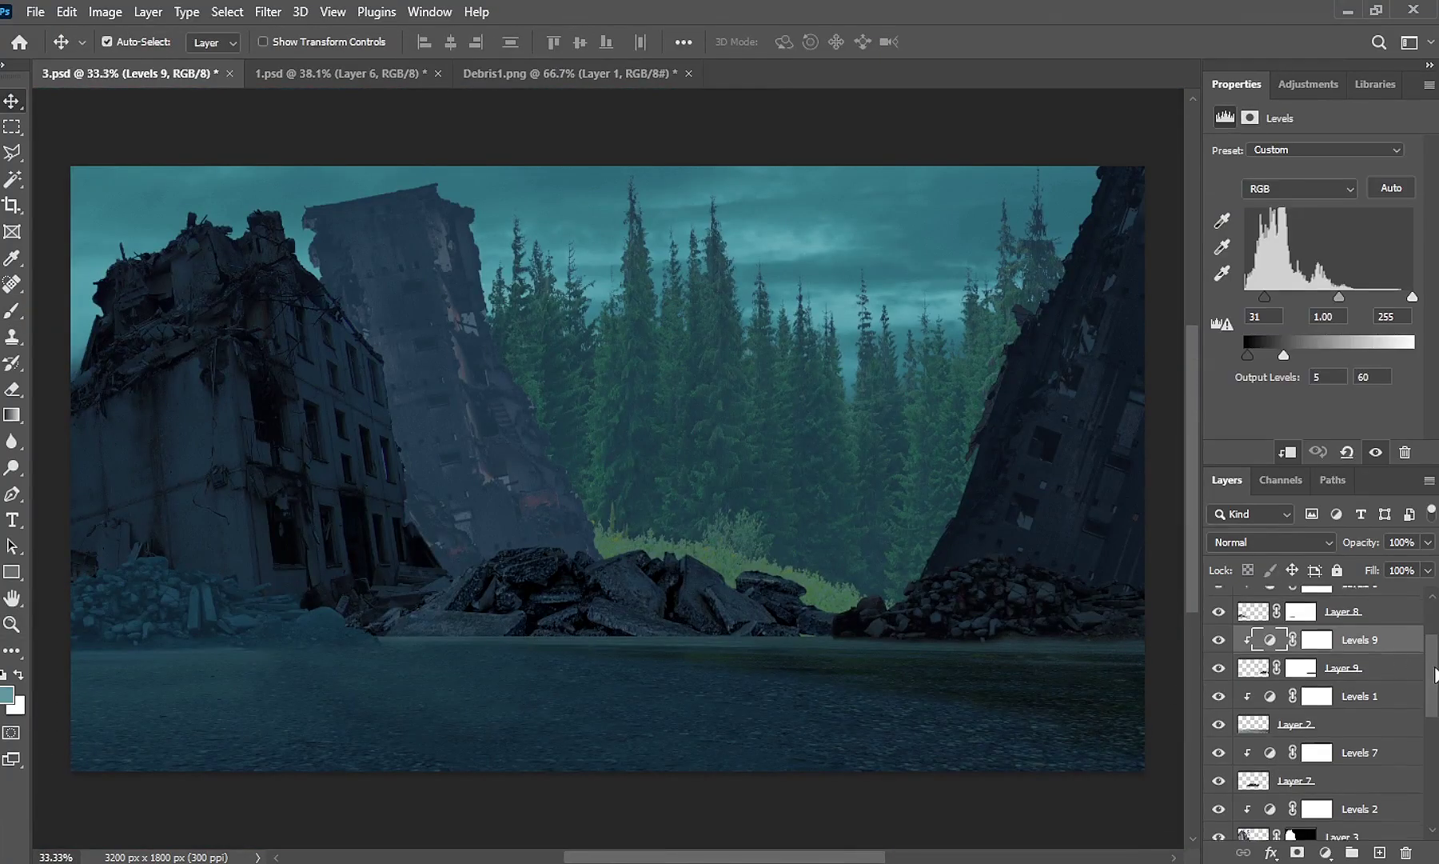
Paint soft cyan mist over the lower-left ruins on a new layer above Levels 7, at 51% opacity
scroll(1430, 672, "down", 3)
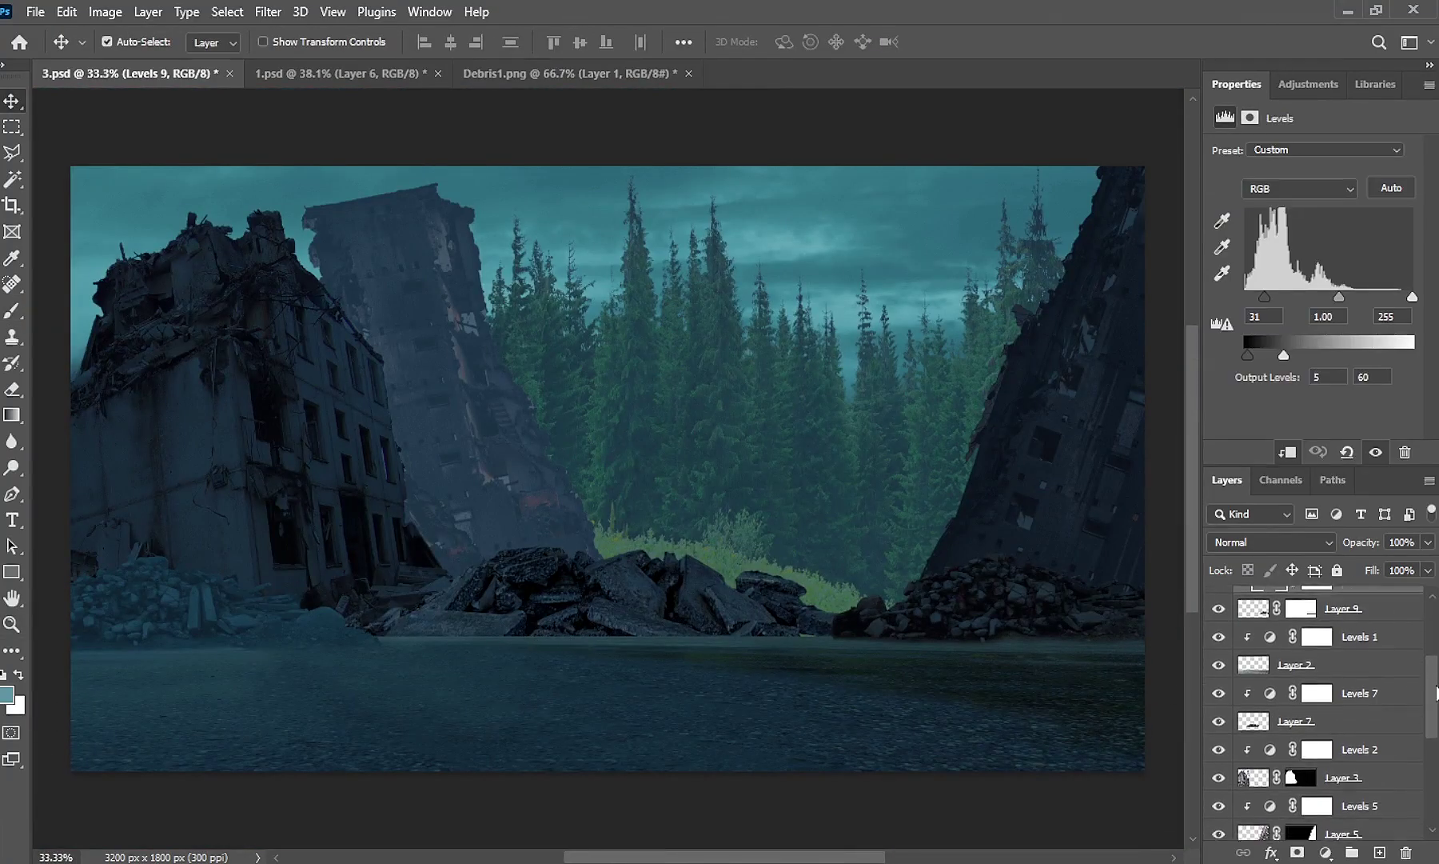
left_click(1270, 678)
left_click(1380, 852)
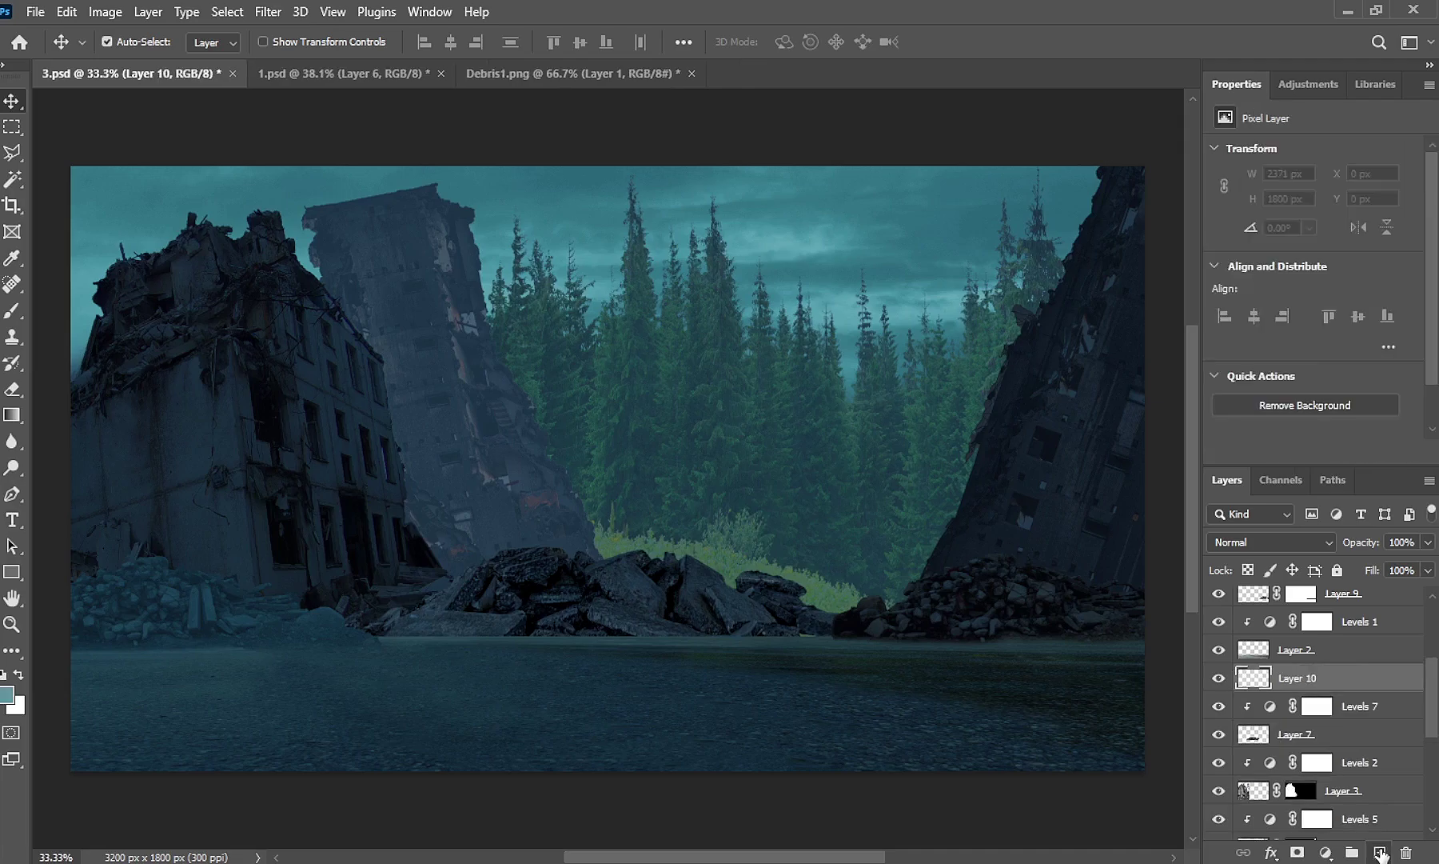
left_click(11, 312)
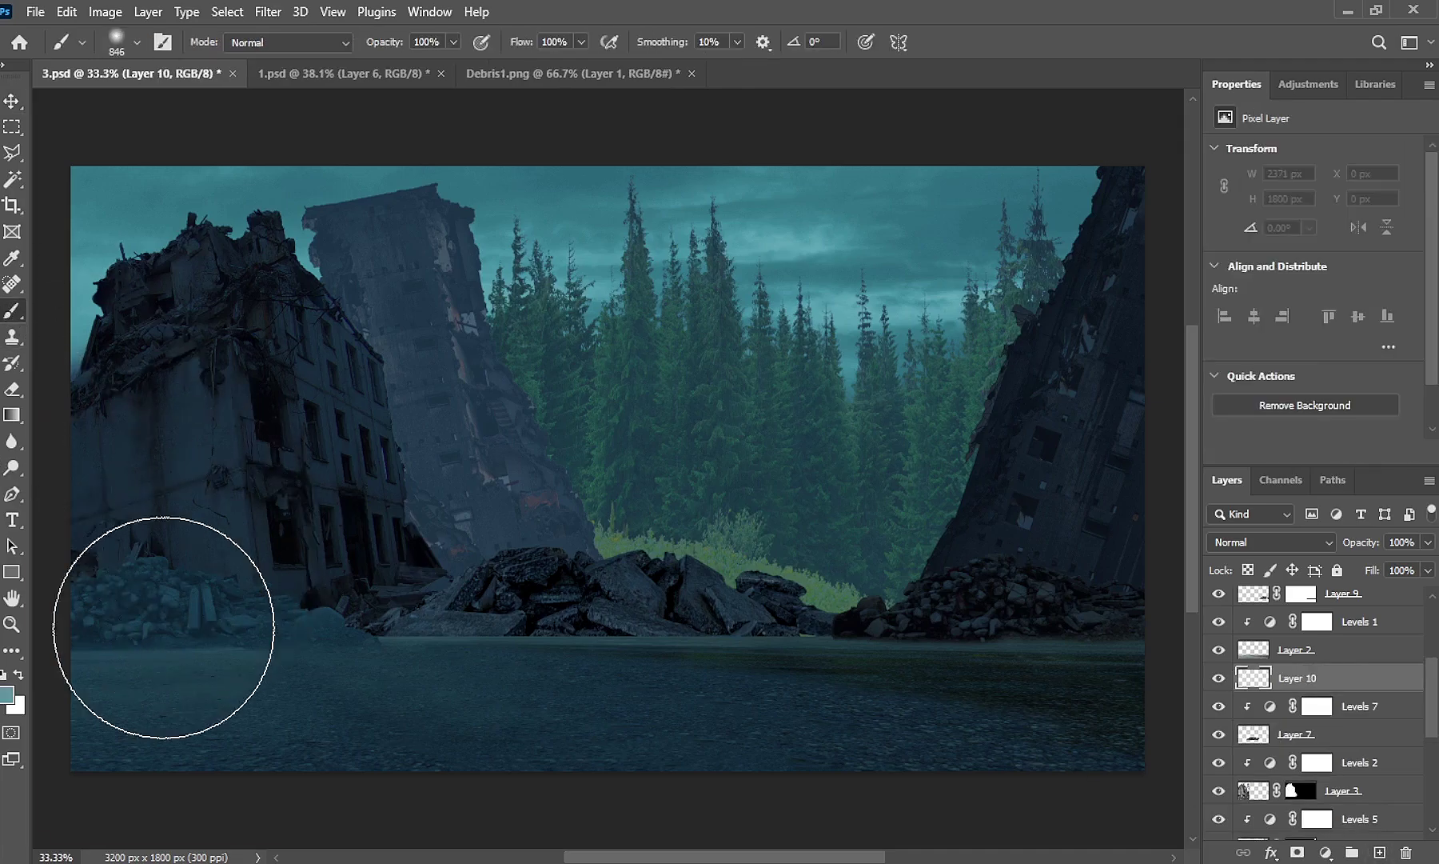
mouse_move(141, 642)
left_mouse_down()
mouse_move(274, 698)
mouse_move(527, 723)
mouse_move(437, 700)
mouse_move(96, 691)
left_mouse_up()
left_click_drag(1371, 543, 1346, 543)
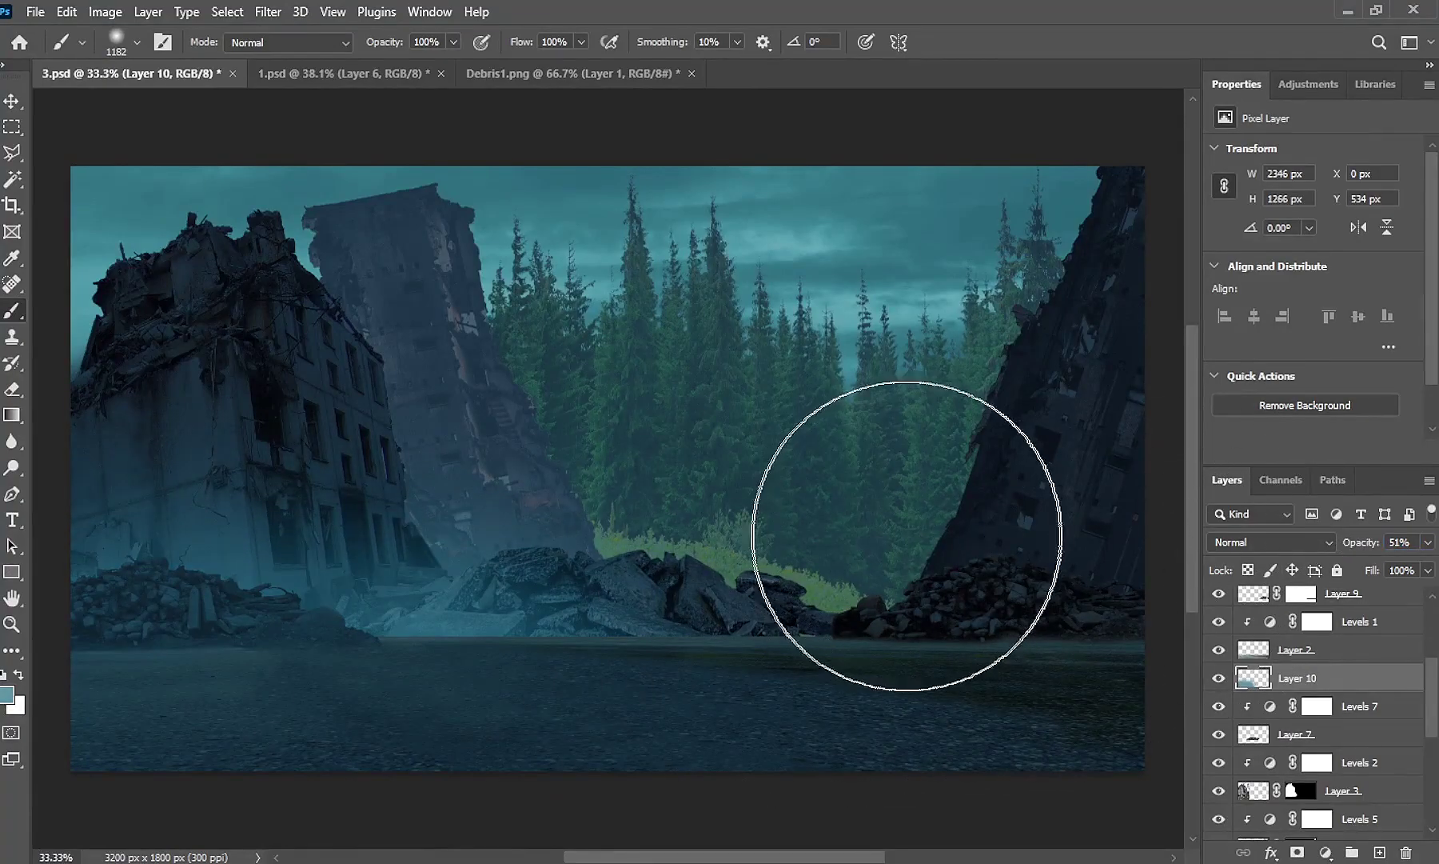
mouse_move(112, 616)
left_mouse_down()
mouse_move(177, 619)
mouse_move(247, 668)
left_mouse_up()
Lower the mist layer's opacity to 25% and hide it
key("v")
left_click_drag(1433, 640, 1435, 724)
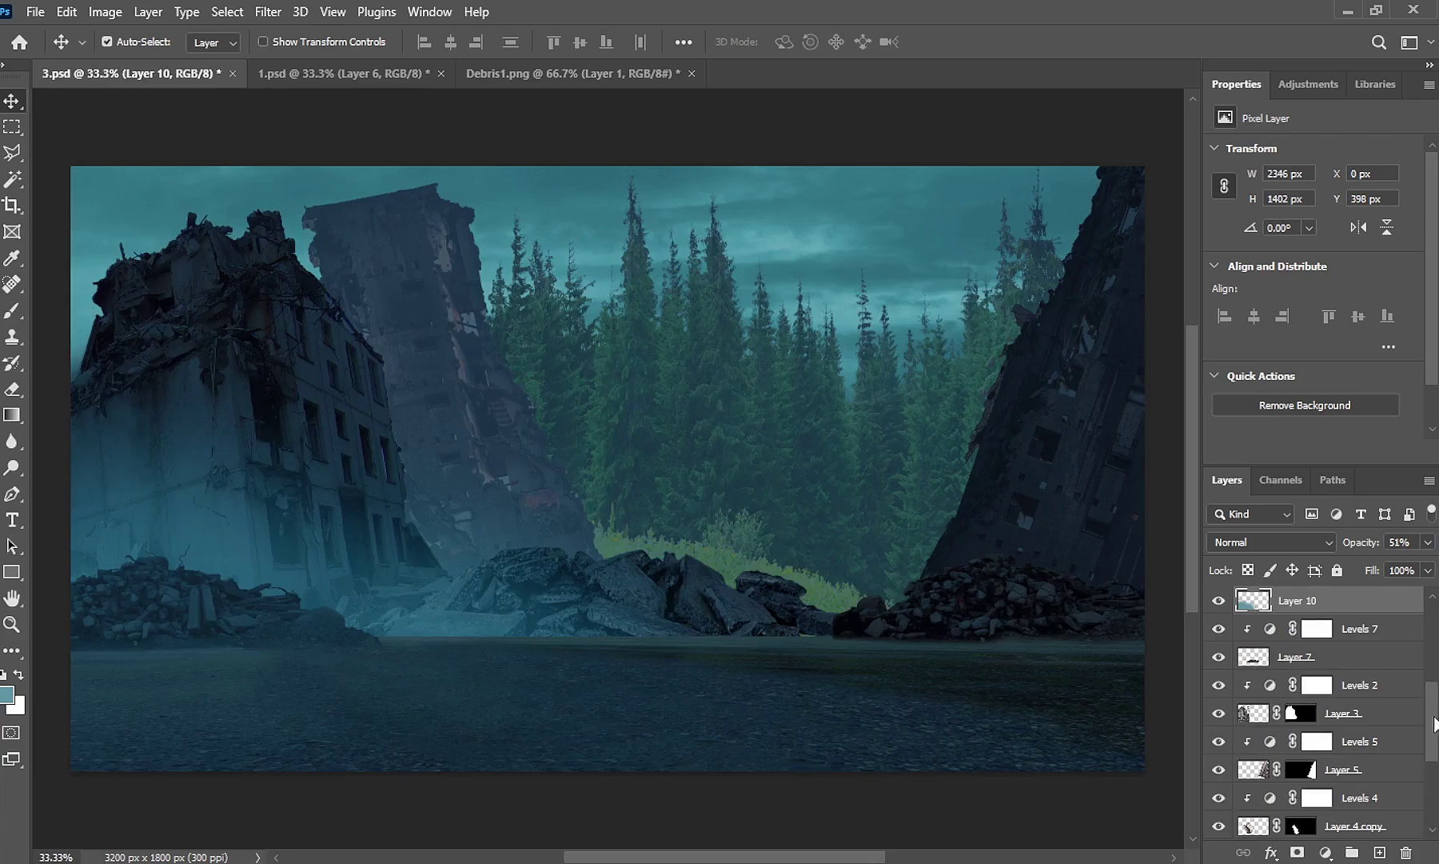
left_click_drag(1373, 543, 1368, 546)
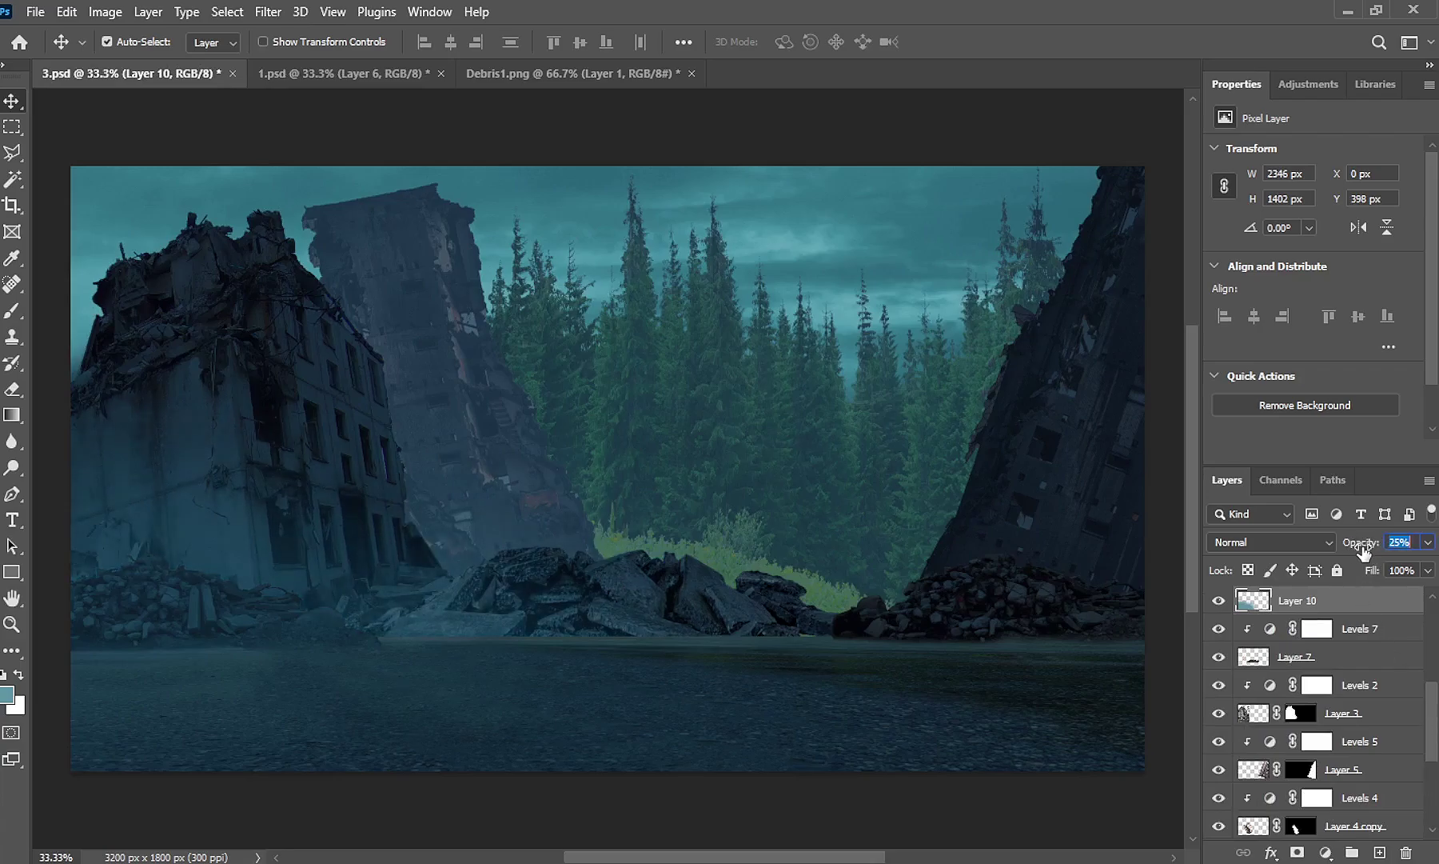
left_click(1219, 600)
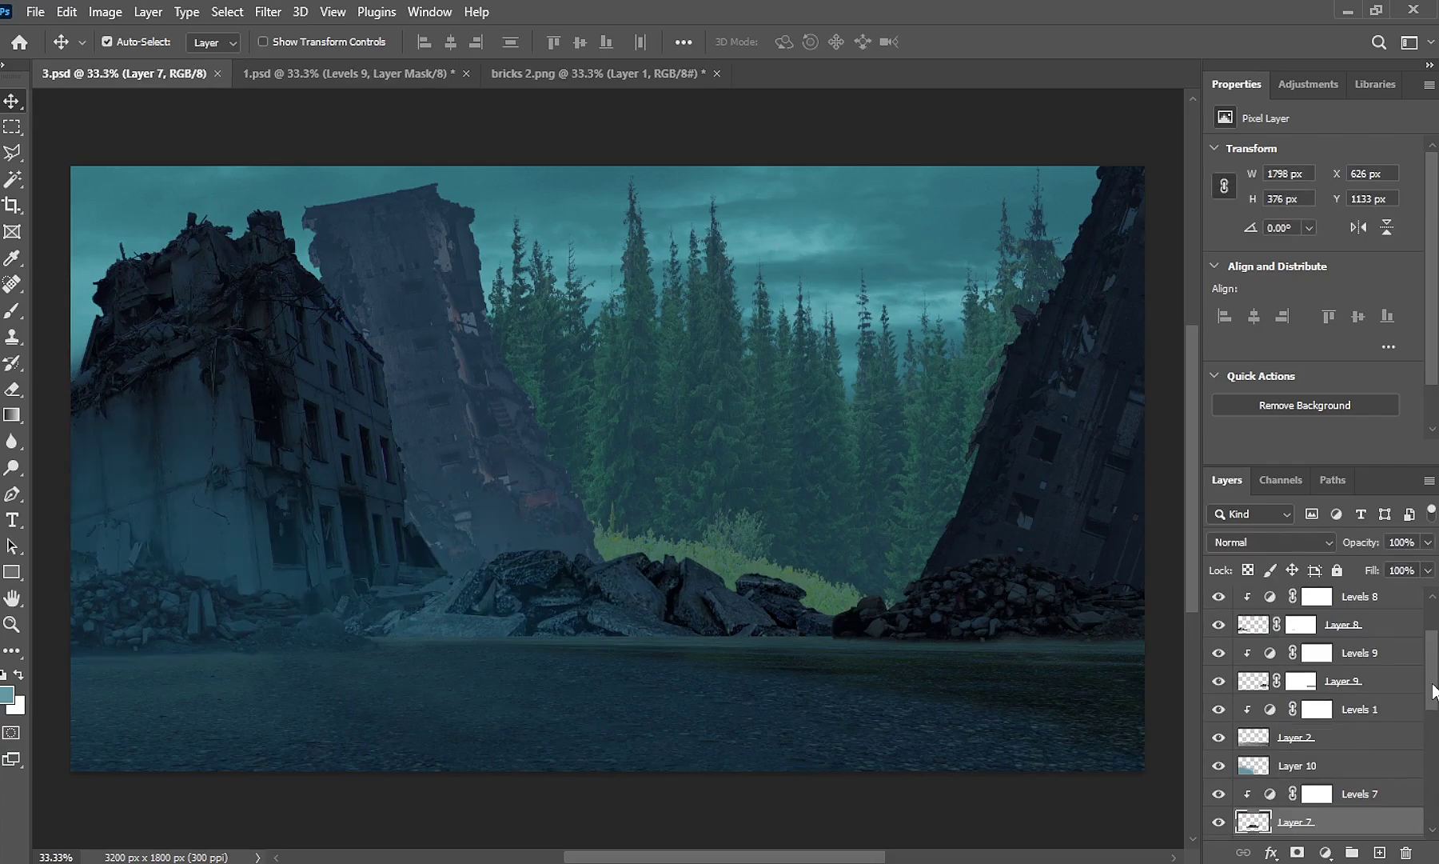
Drag the bricks 2.png rock pile above Vibrance 1 and position it along the lower-left edge
scroll(1433, 690, "up", 3)
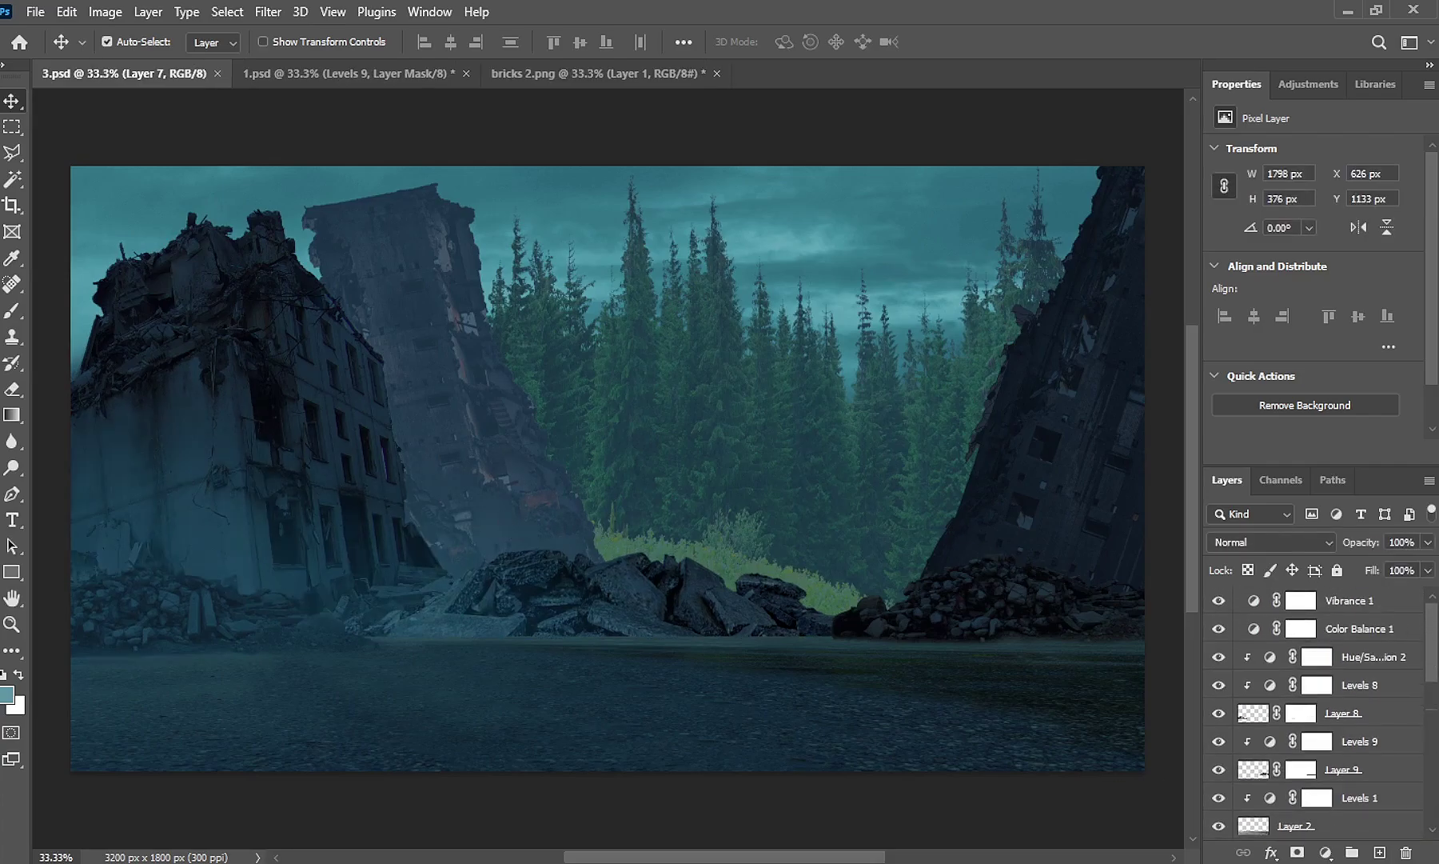
left_click(1266, 602)
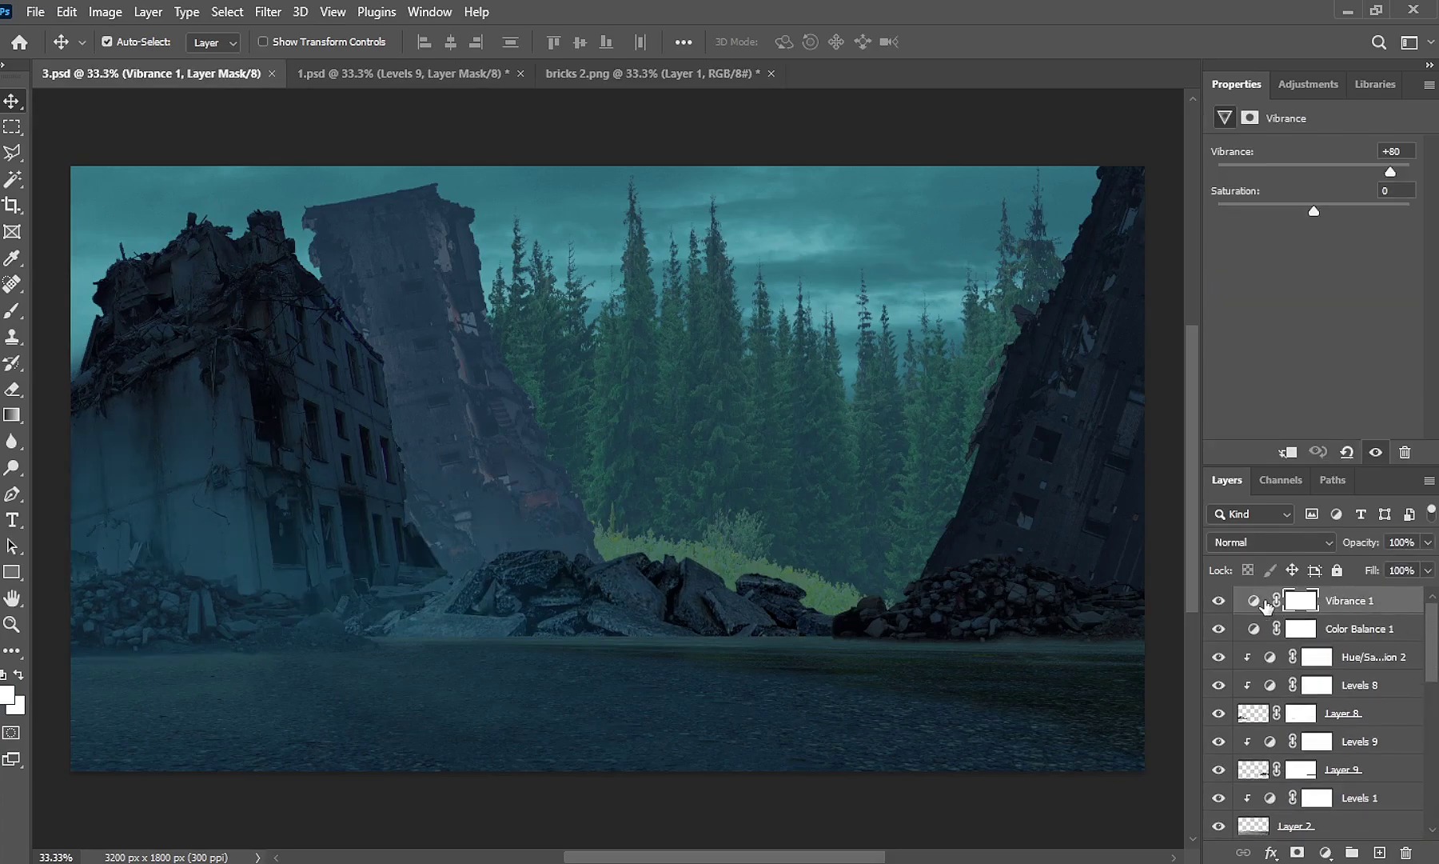
left_click(696, 80)
mouse_move(515, 370)
left_mouse_down()
mouse_move(148, 57)
mouse_move(288, 507)
left_mouse_up()
mouse_move(298, 711)
left_mouse_down()
mouse_move(164, 742)
mouse_move(182, 744)
left_mouse_up()
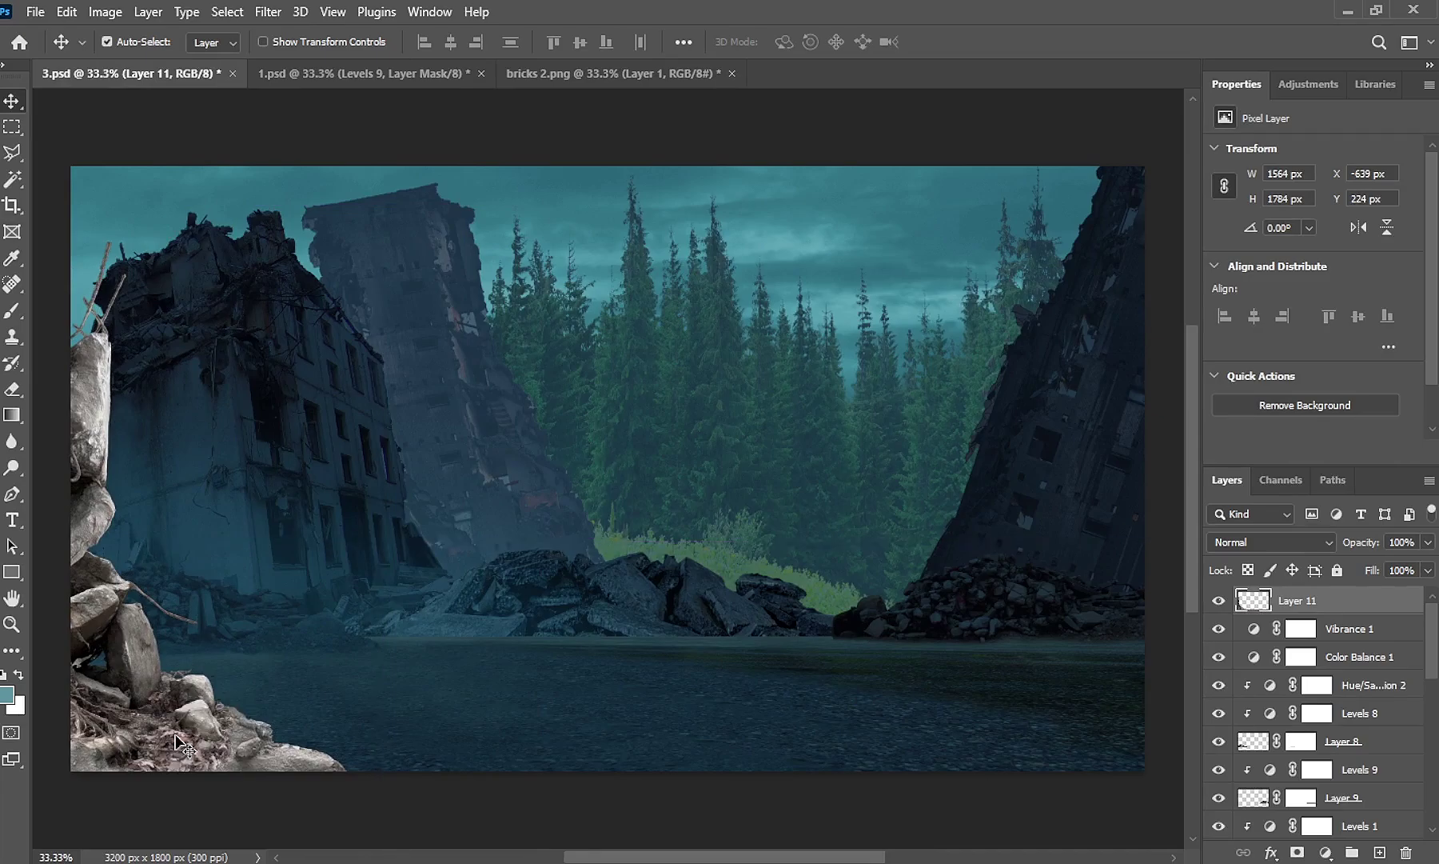
left_click(1325, 853)
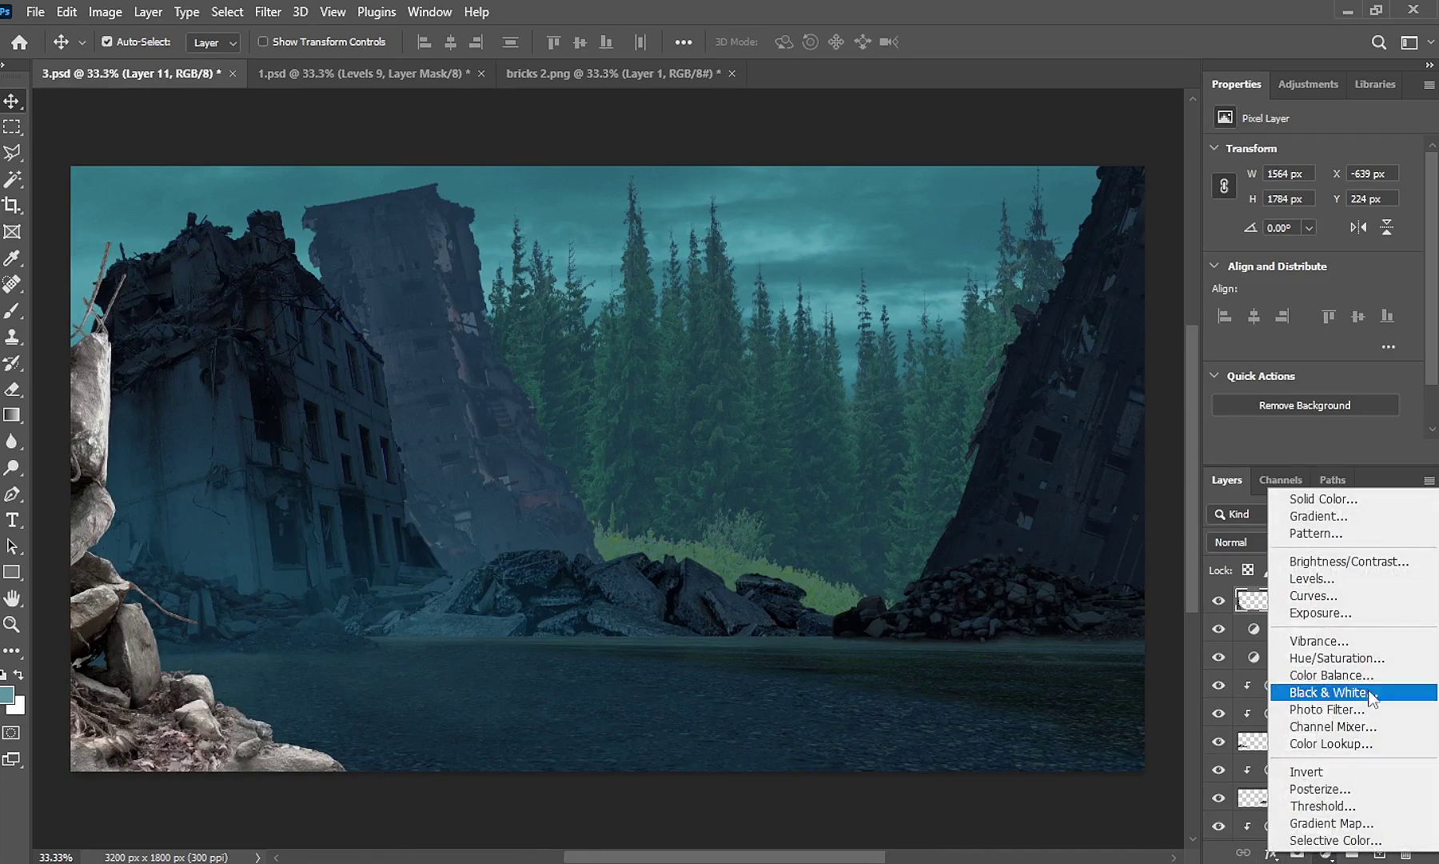
Darken the foreground rocks with a clipped Levels adjustment, output white 46
left_click(1351, 580)
left_click(1289, 453)
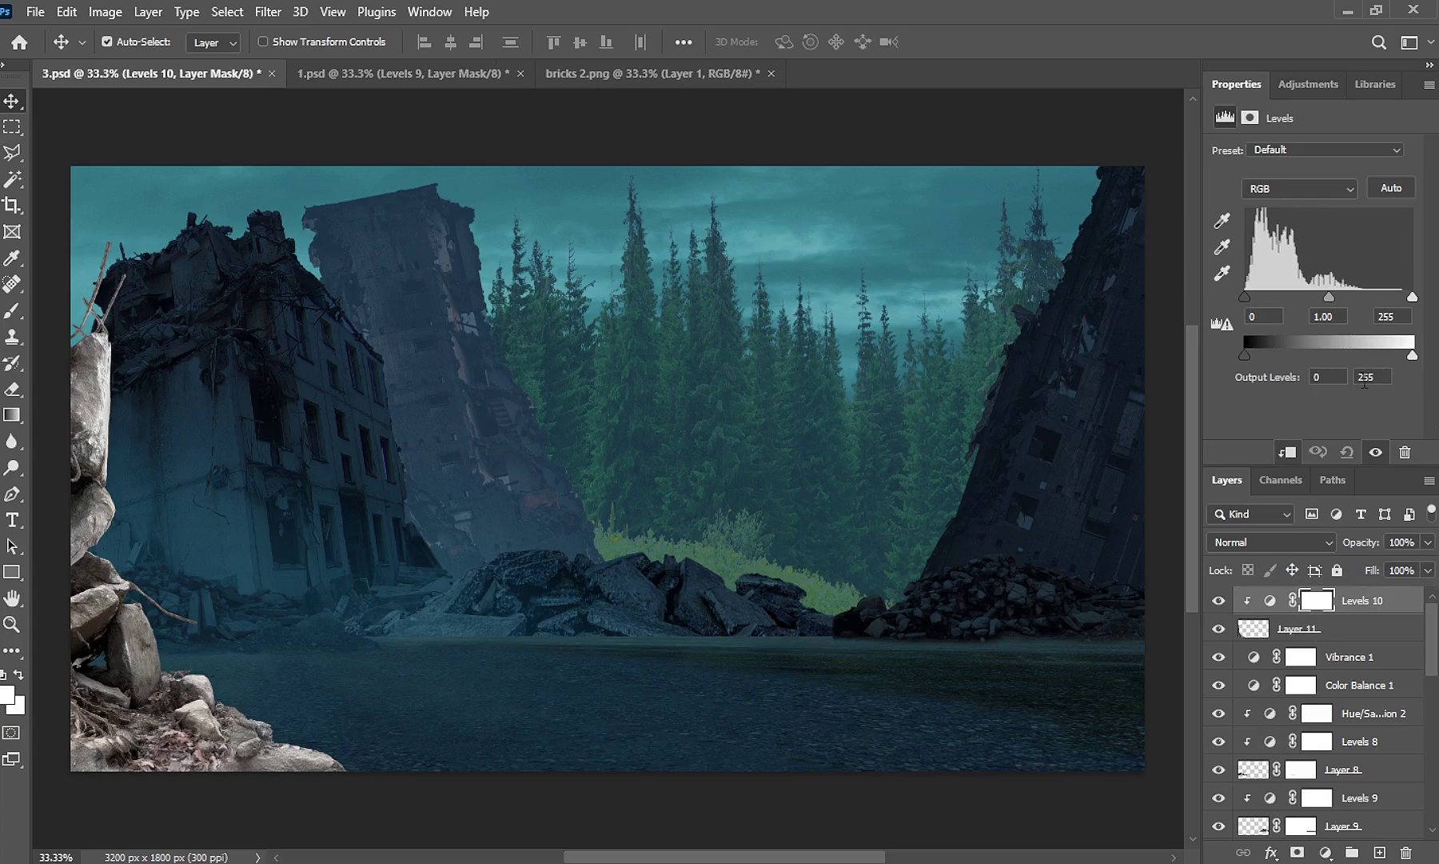
type("46")
key("Return")
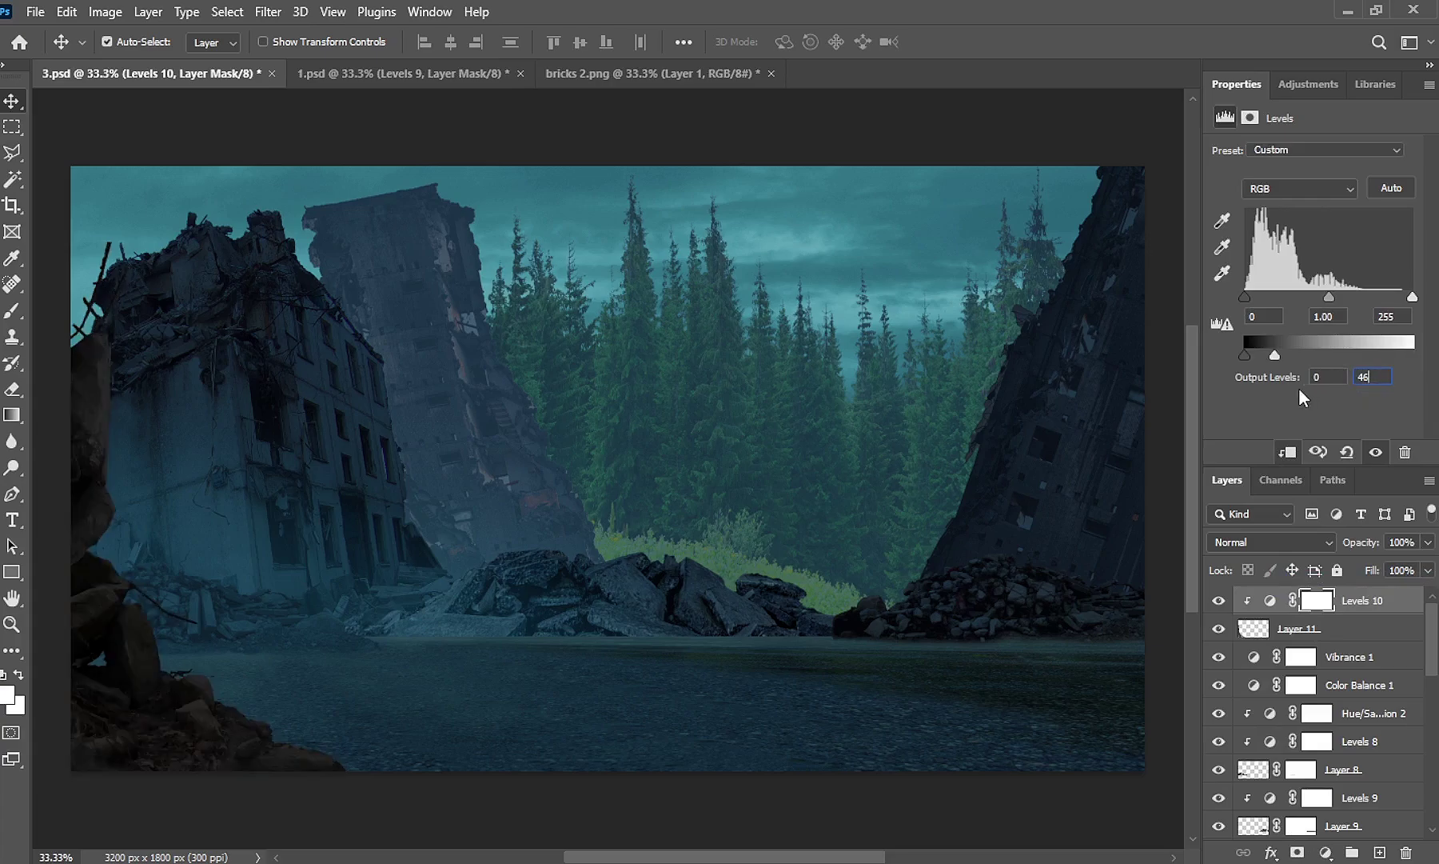
Cool the rocks with a clipped Color Balance (Cyan -20, Blue +29), then add a new empty layer
left_click(1326, 854)
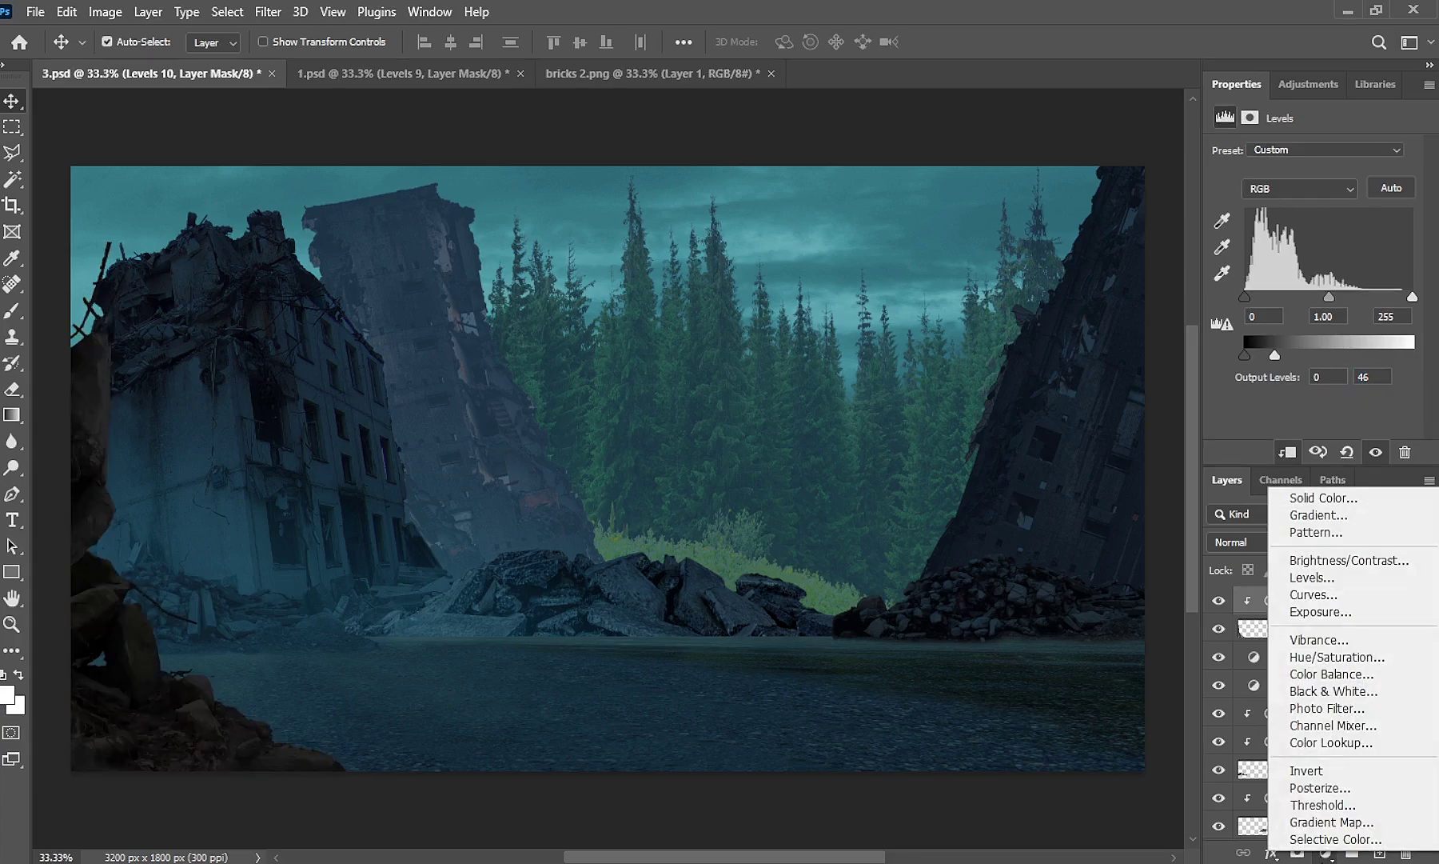
left_click(1337, 674)
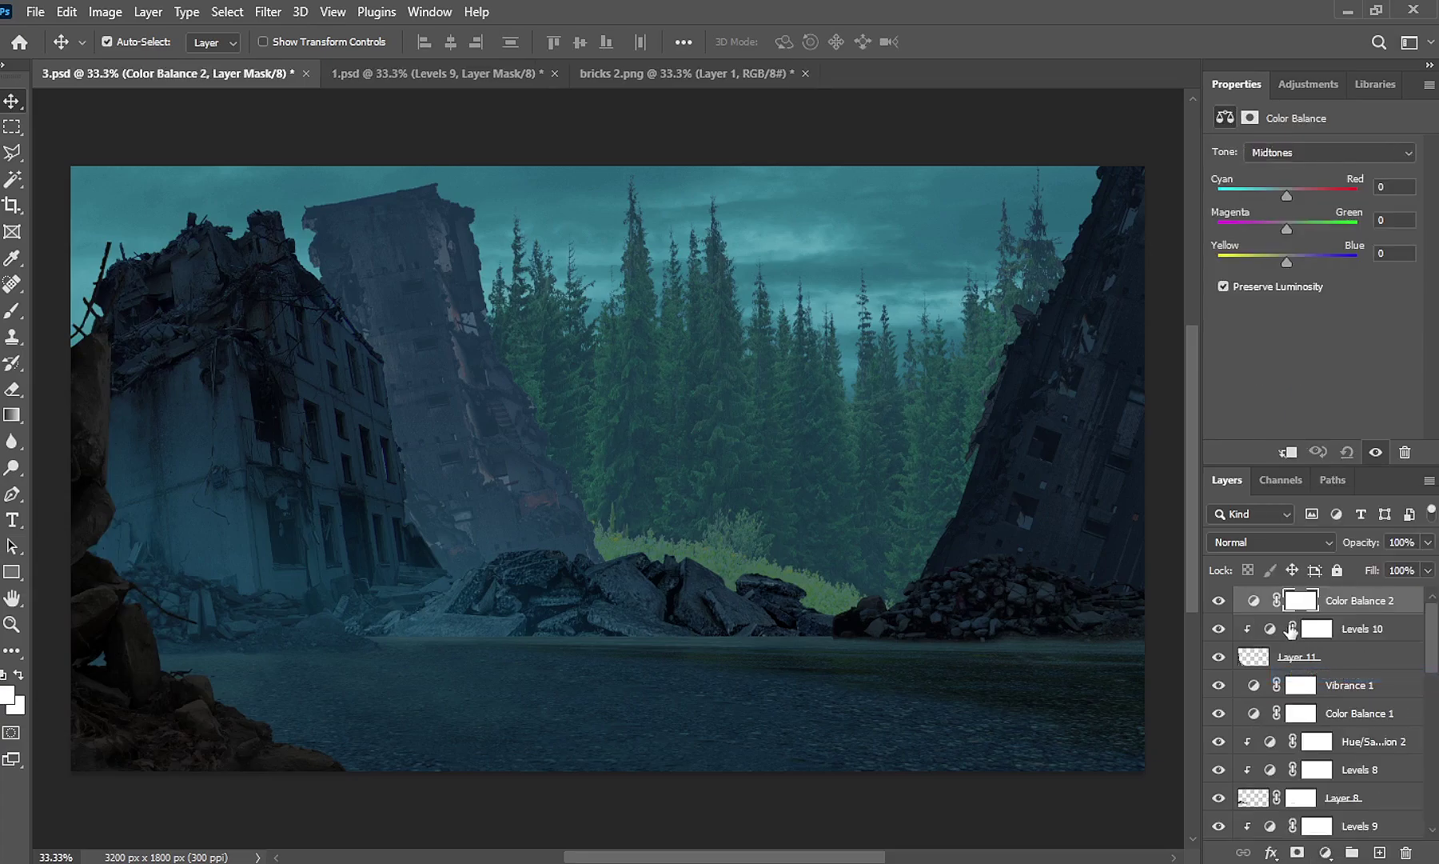
left_click(1286, 452)
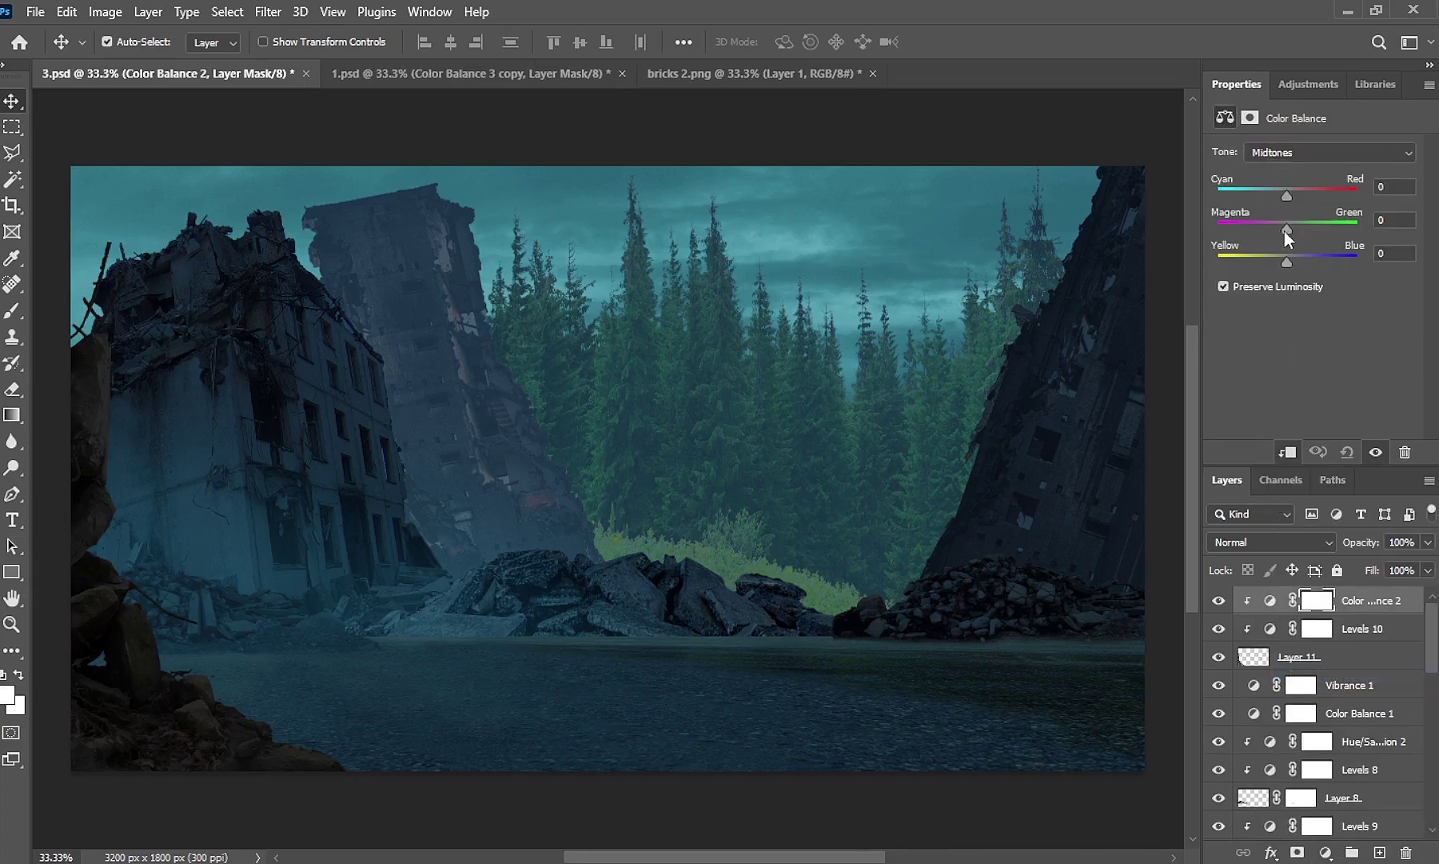
left_click_drag(1285, 190, 1273, 191)
left_click_drag(1289, 258, 1309, 259)
left_click(1380, 852)
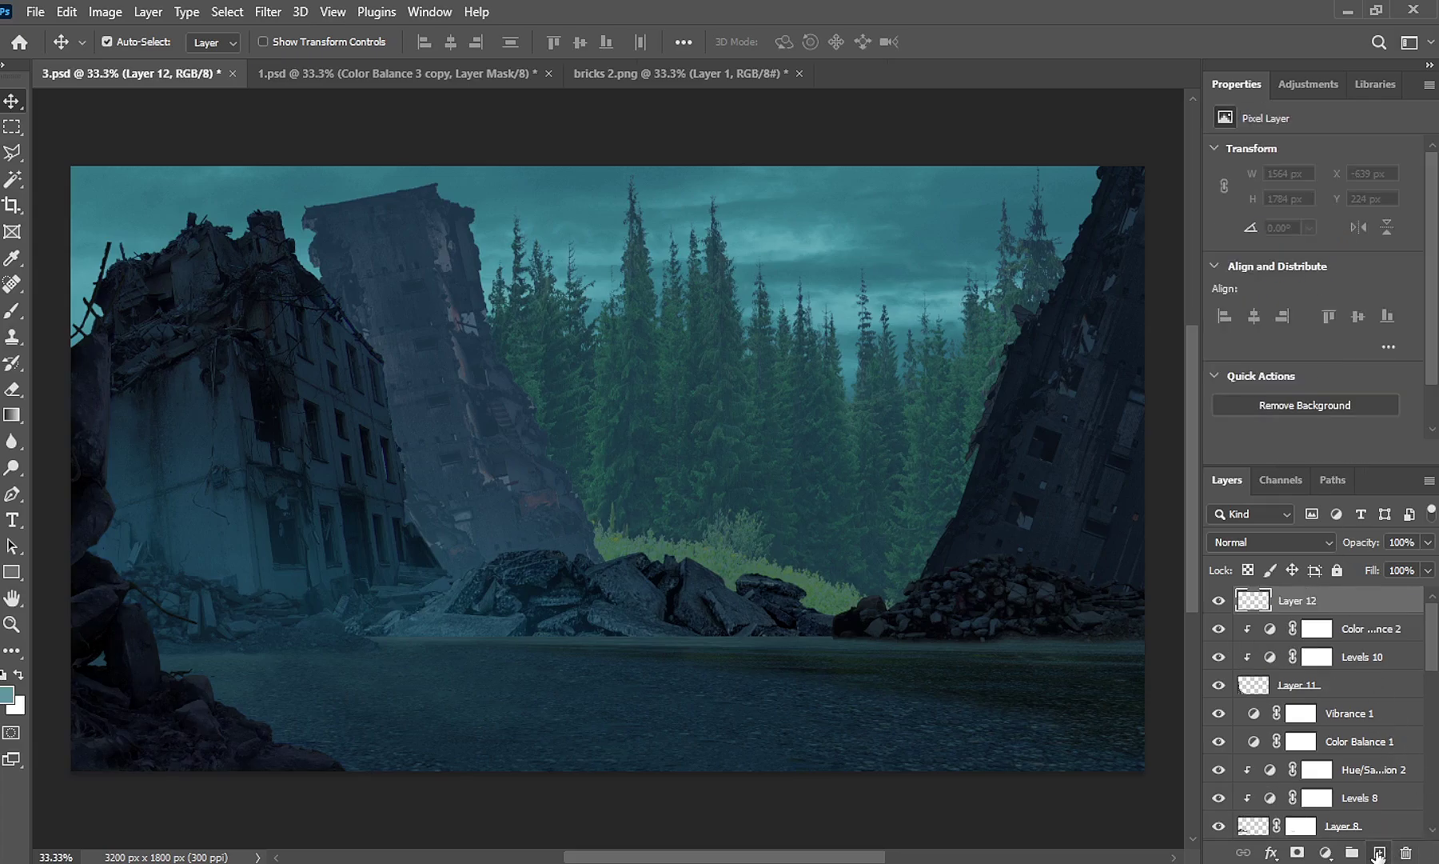
Paint a broad #77e0c4 glow over the upper-left sky on Layer 12 at 88% opacity
left_click(12, 312)
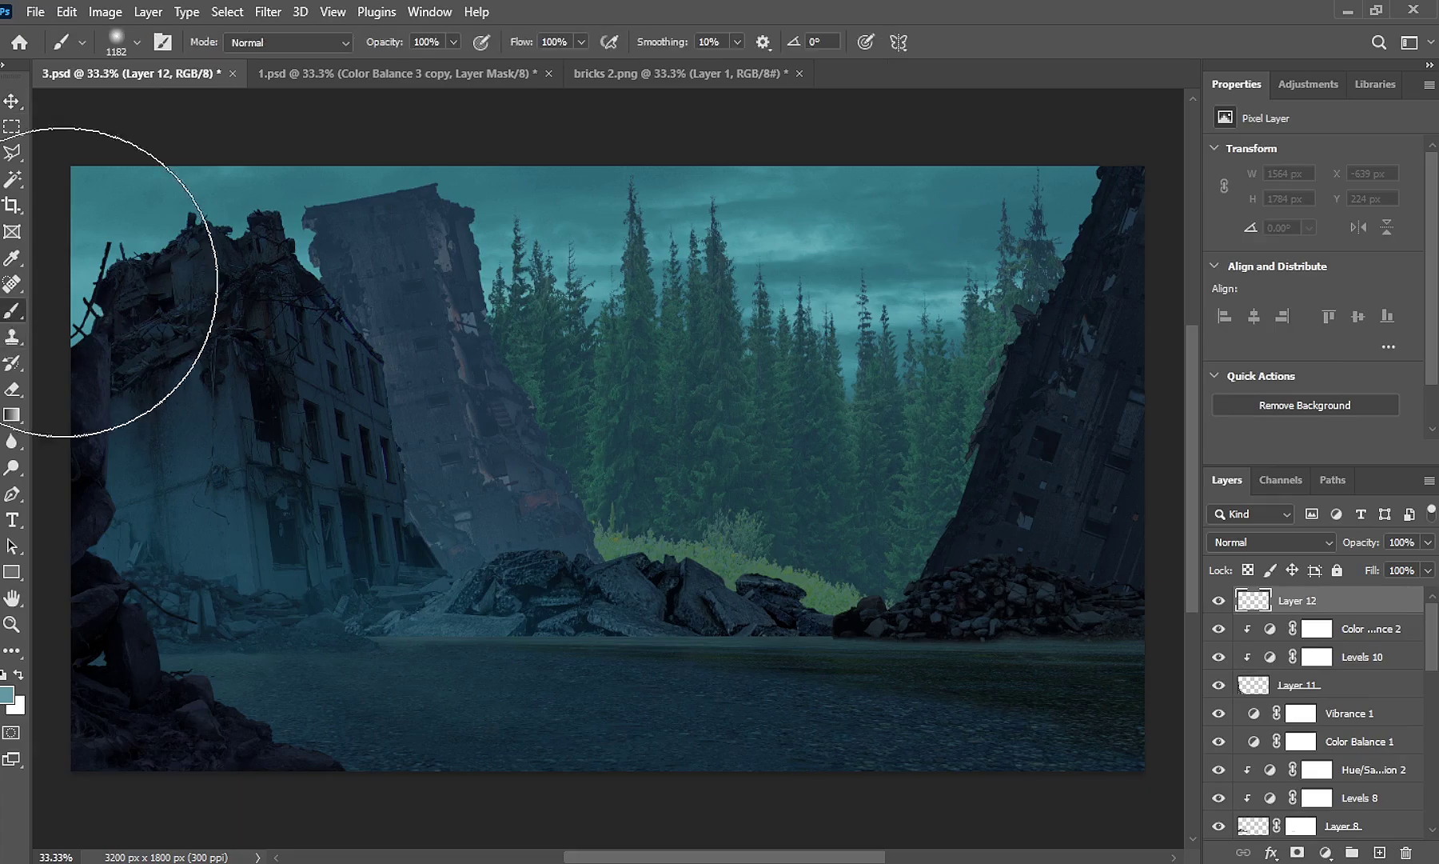
left_click(4, 694)
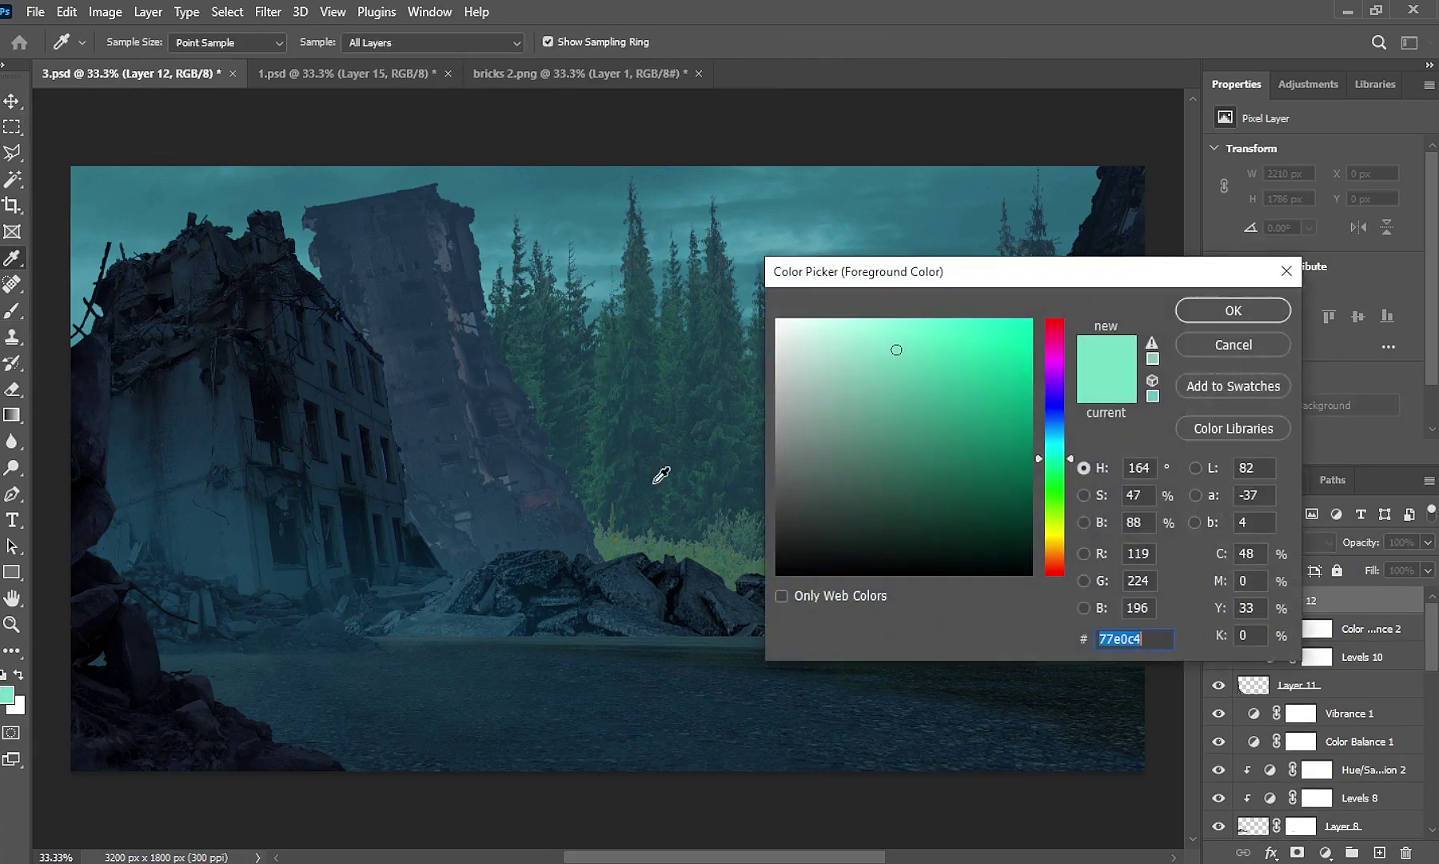
left_click(1199, 310)
scroll(143, 253, "down", 3)
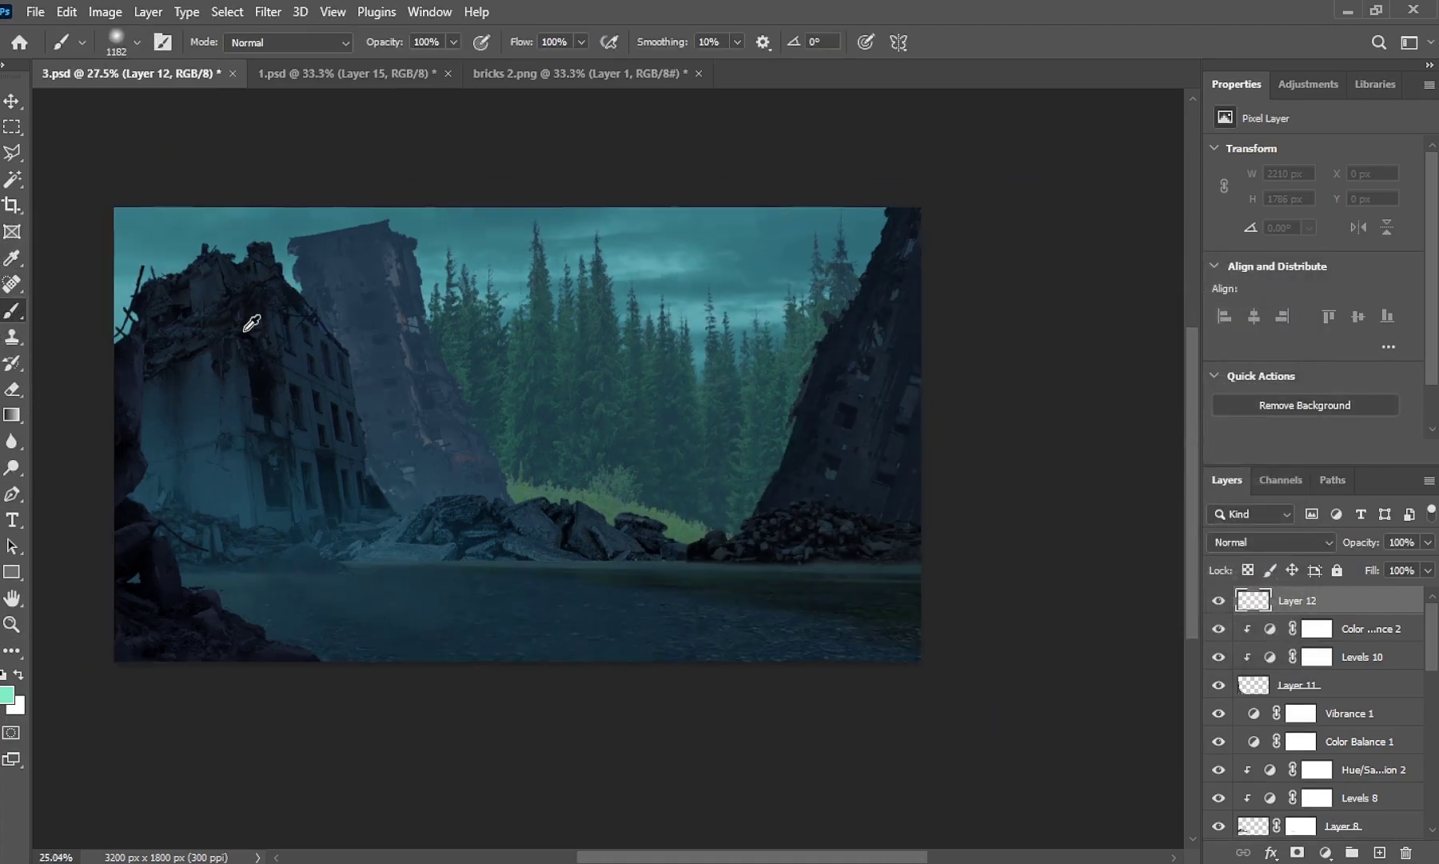
mouse_move(256, 296)
left_mouse_down()
mouse_move(282, 317)
mouse_move(322, 301)
mouse_move(301, 300)
mouse_move(986, 360)
left_mouse_up()
scroll(262, 312, "down", 2)
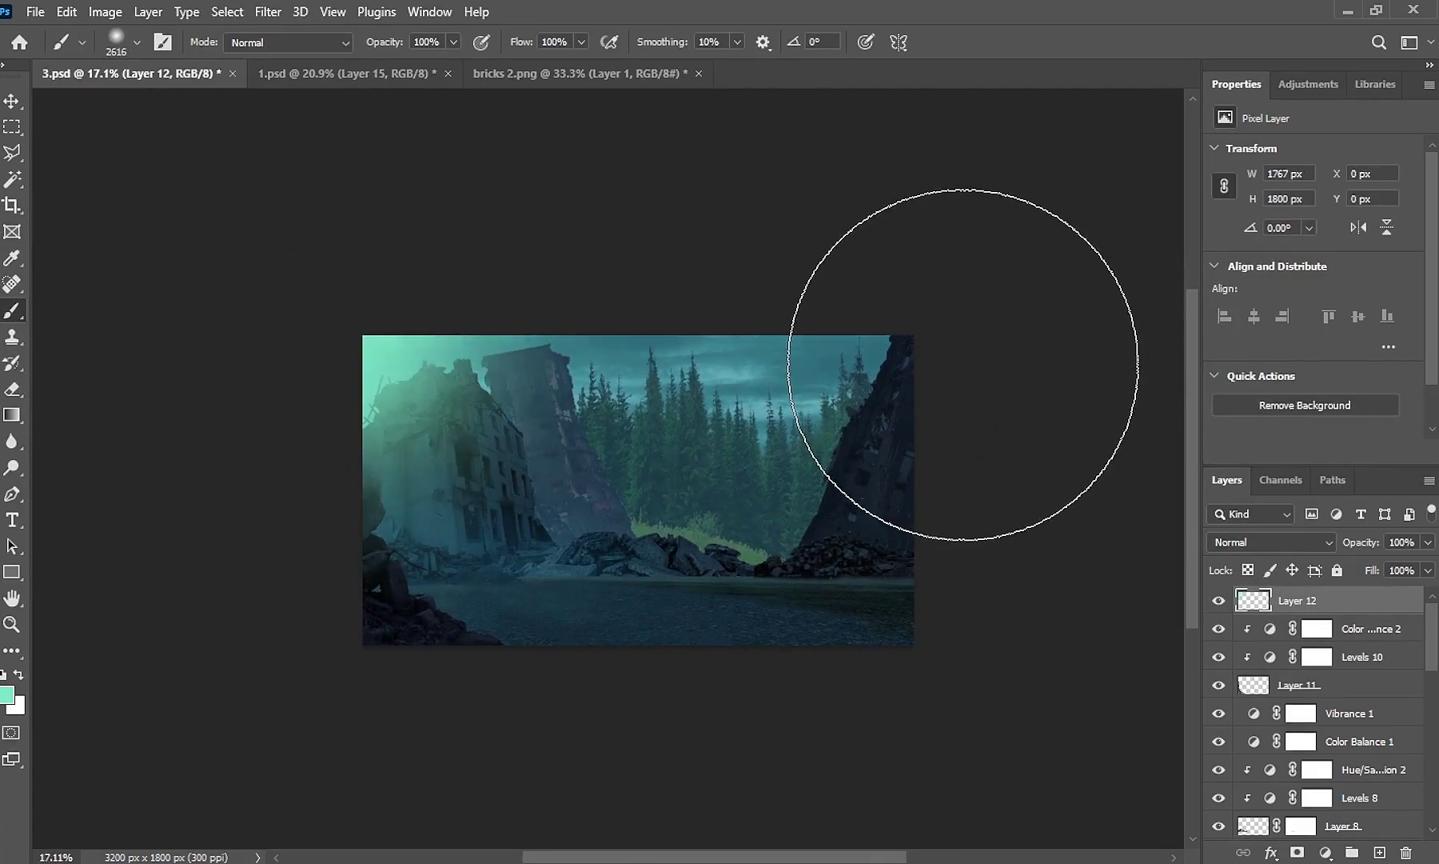
left_click_drag(1360, 546, 1353, 548)
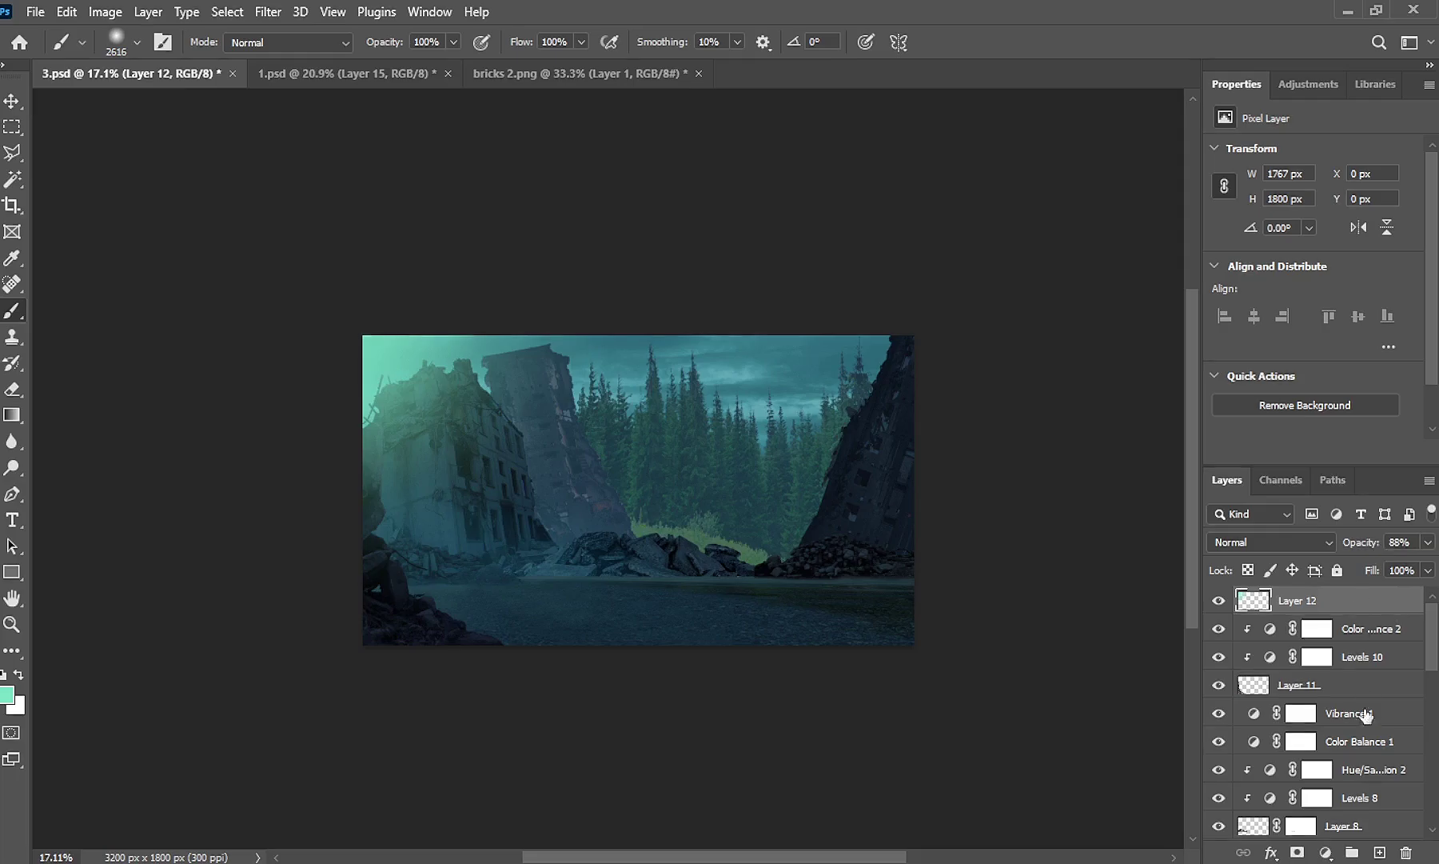
left_click(1328, 853)
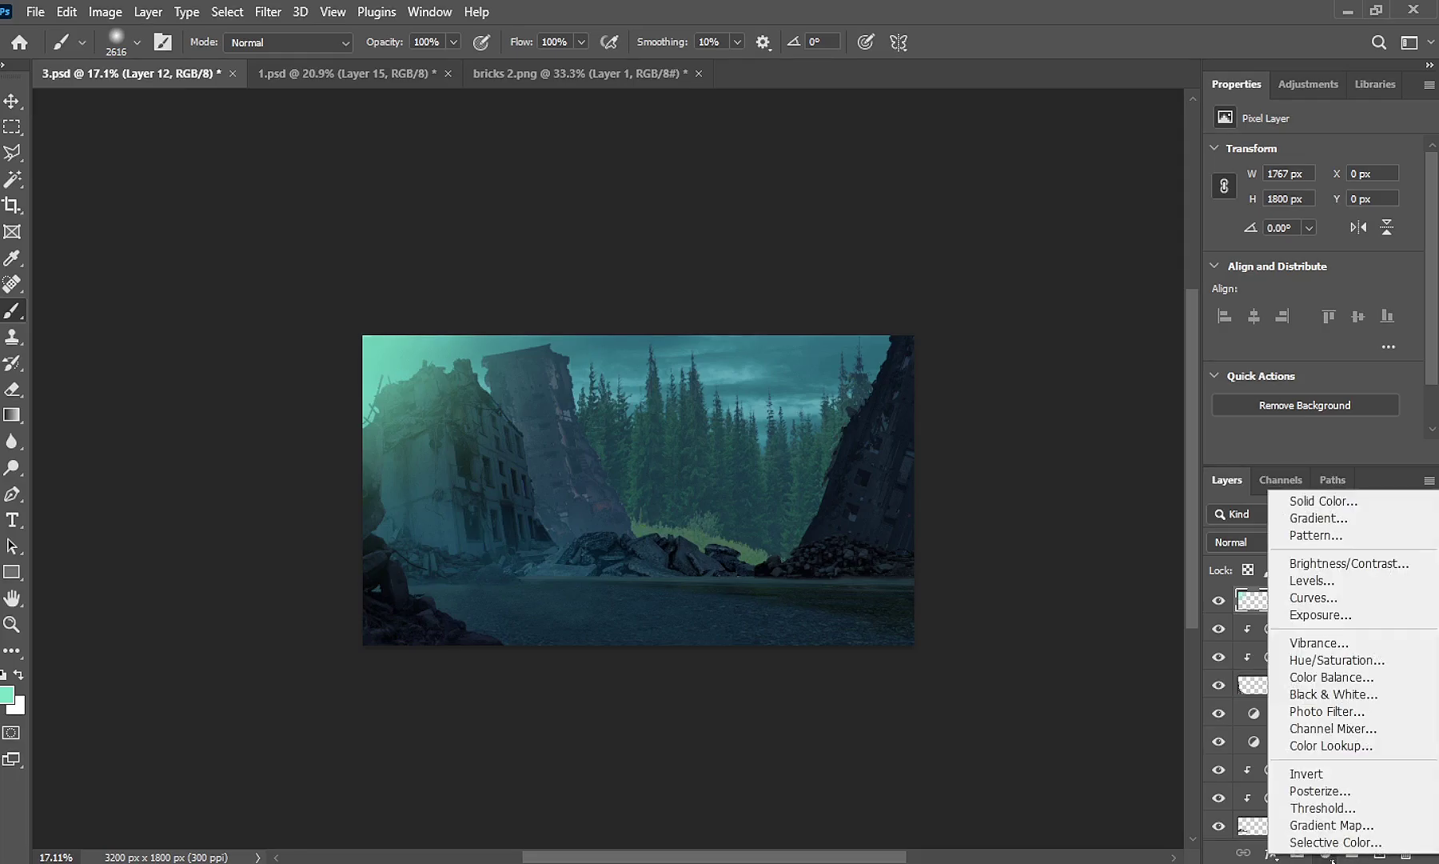
Add a Curves 1 adjustment (input 111, output 156) with an inverted black mask
left_click(1345, 602)
left_click_drag(1346, 273, 1324, 257)
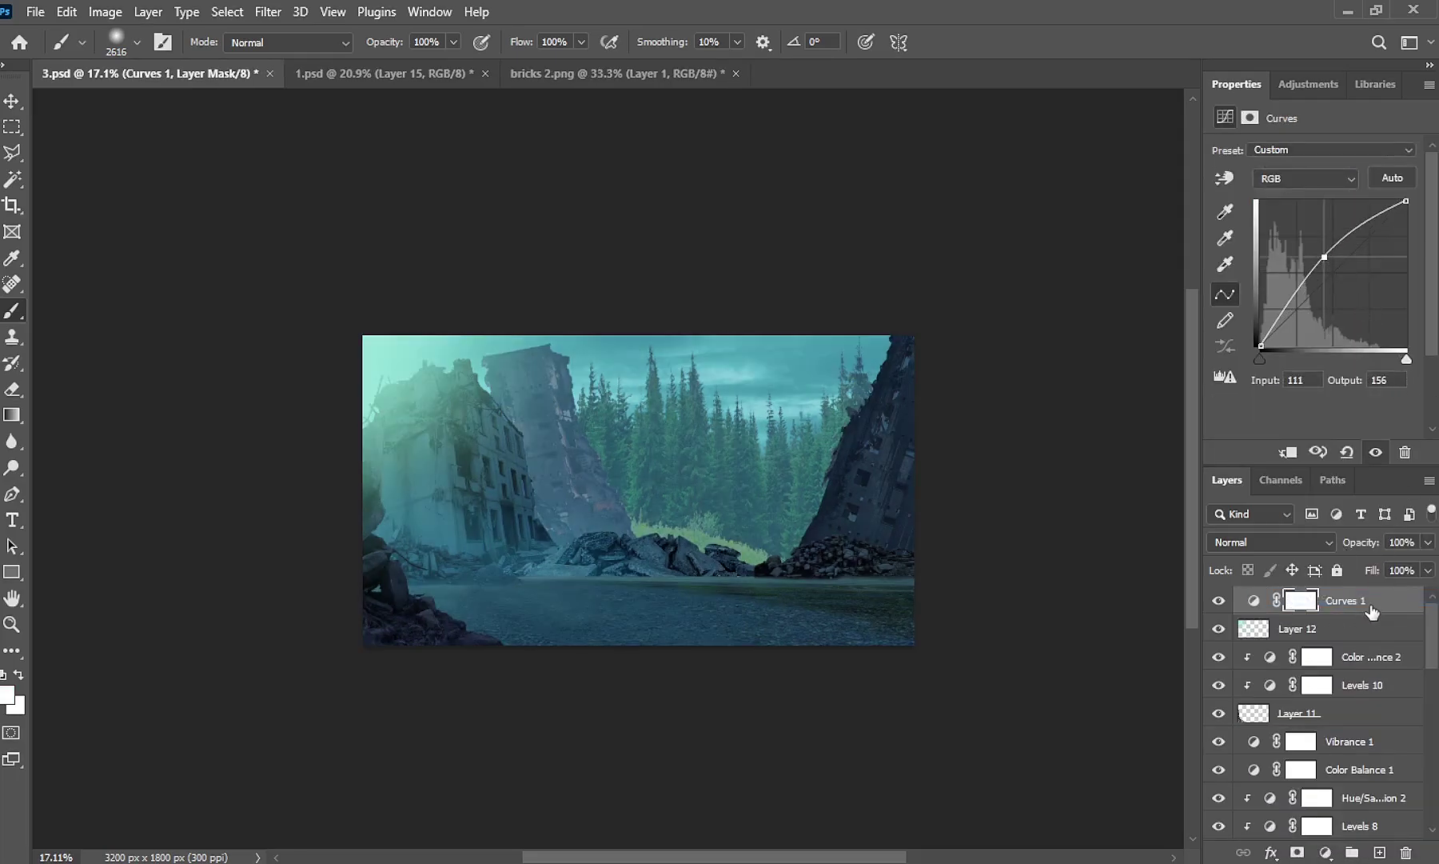
key("ctrl+i")
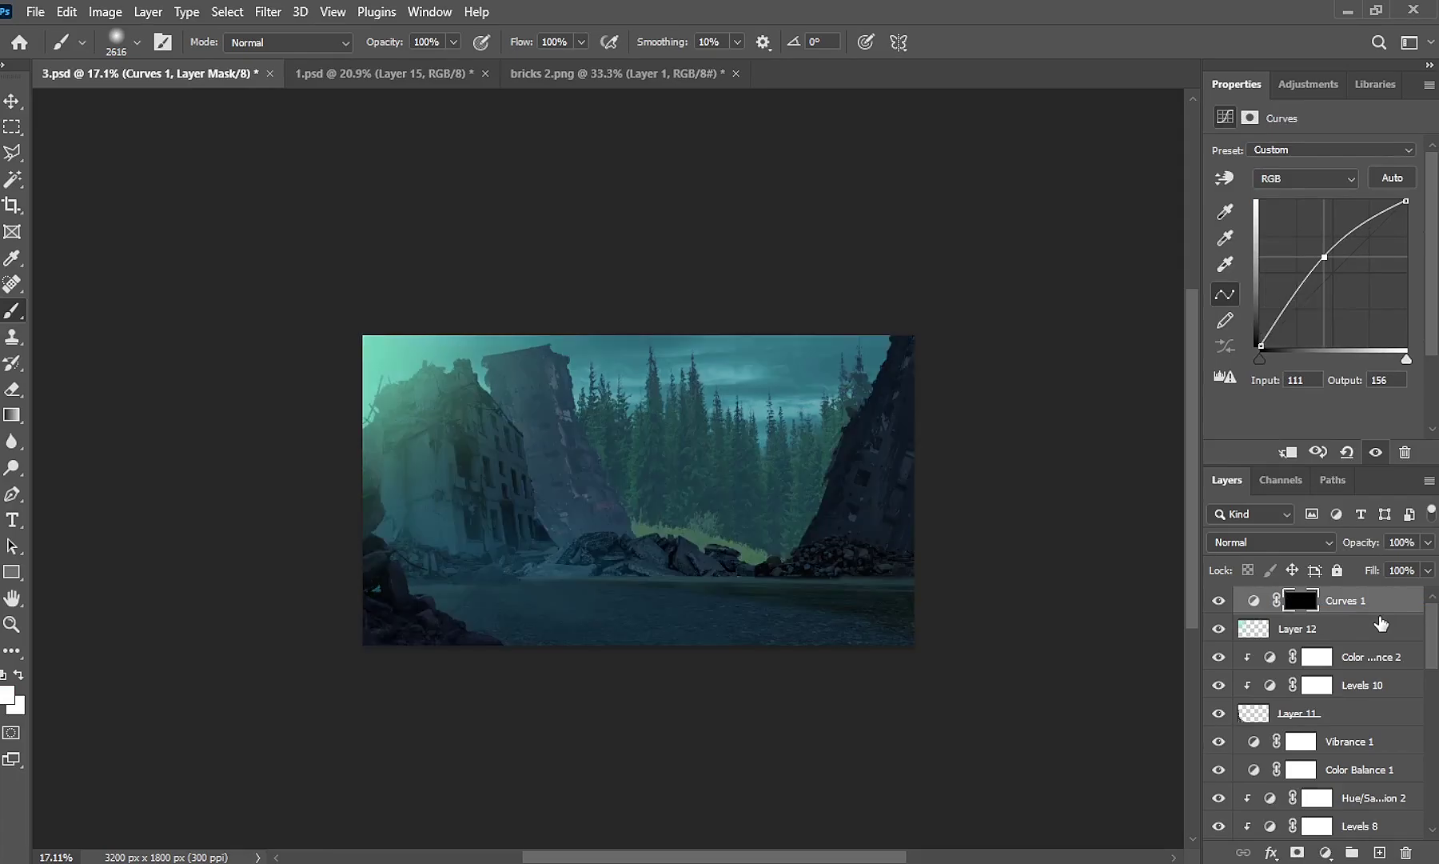
key("d")
key("bracketleft")
key("bracketleft")
key("bracketleft")
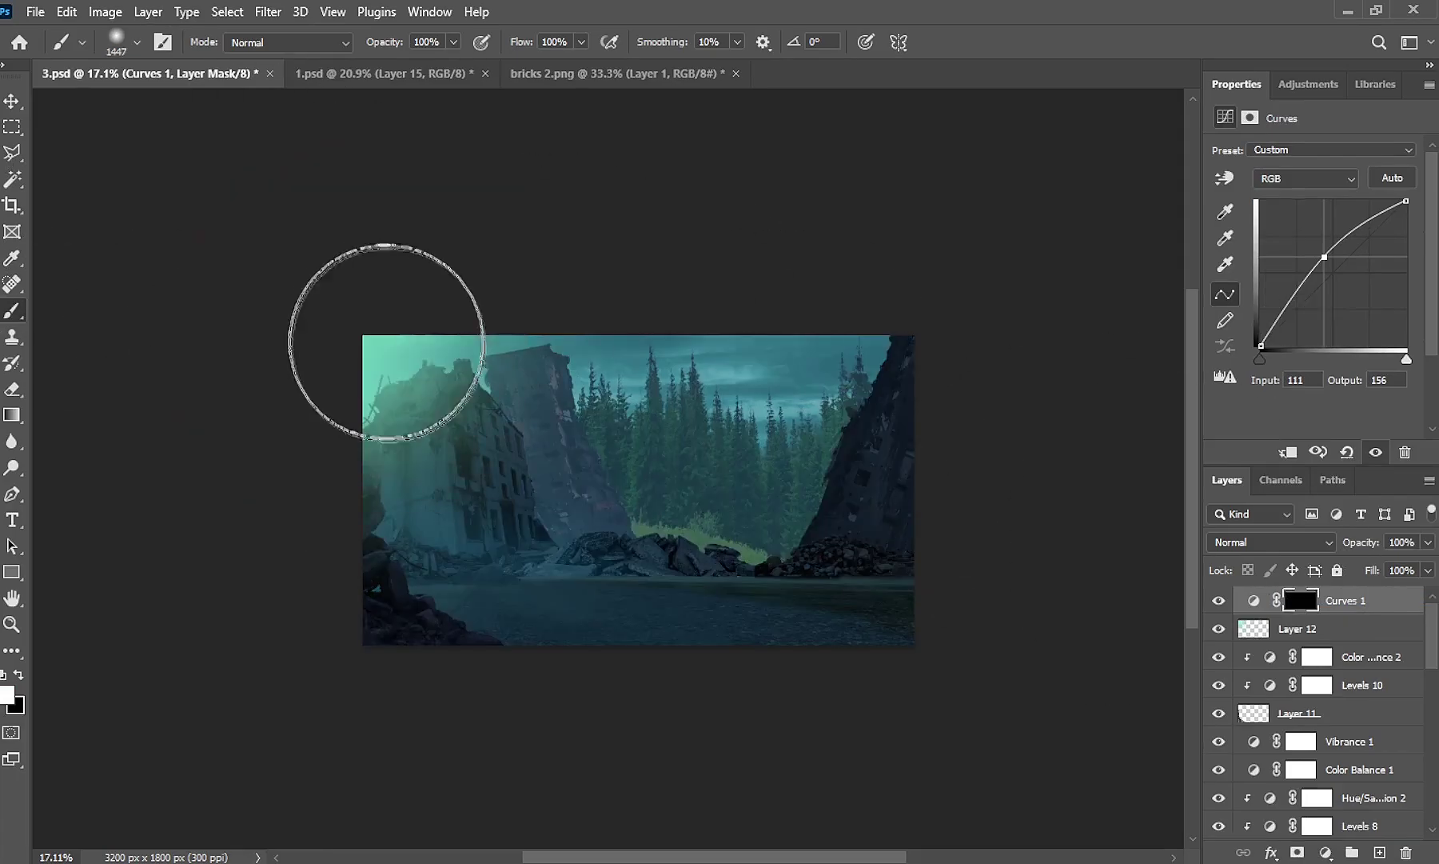
Fit the whole composite in the window and select Layer 4 with the Move tool
left_click(12, 623)
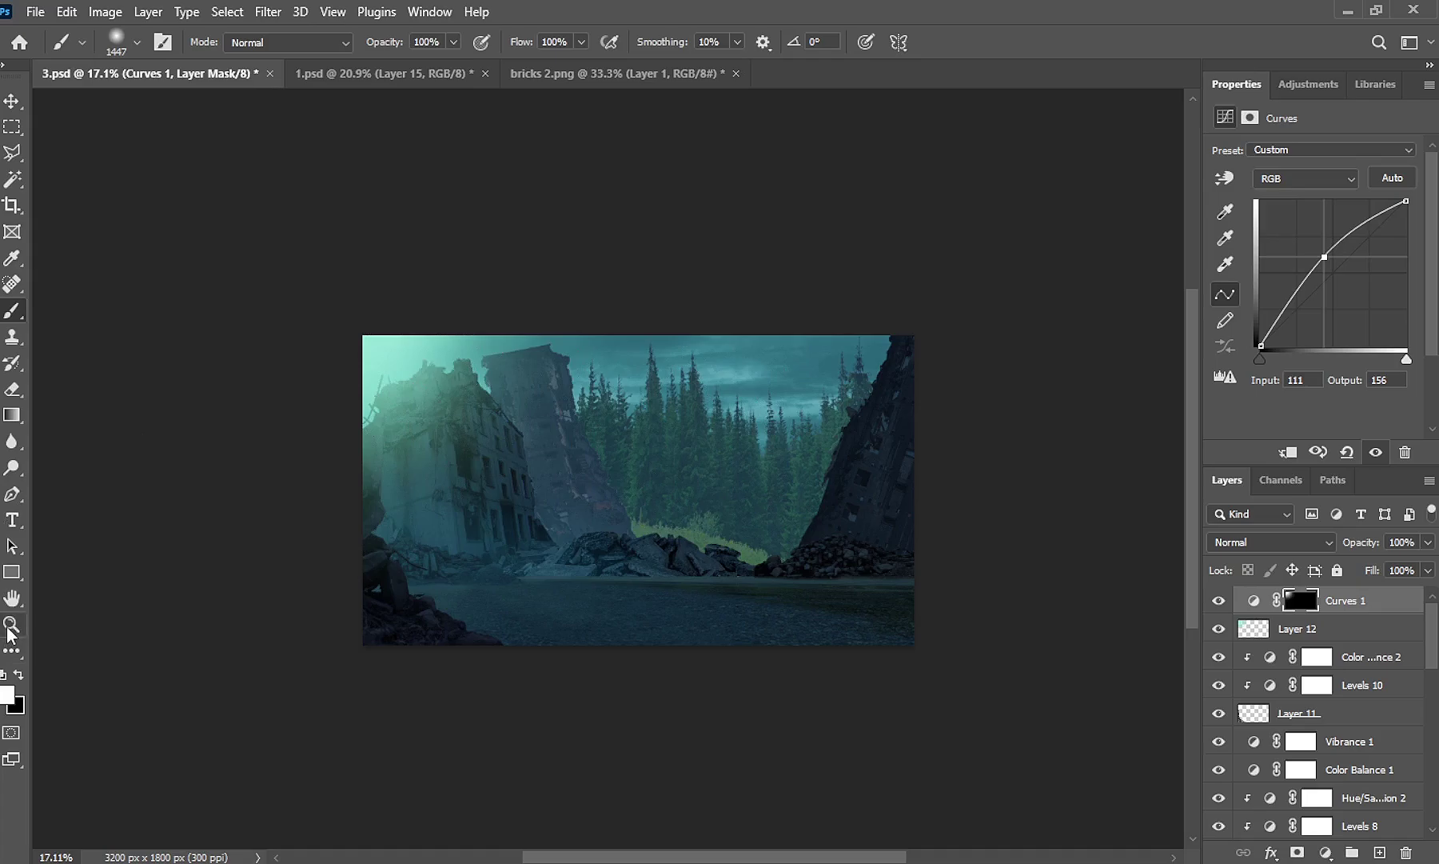
right_click(584, 497)
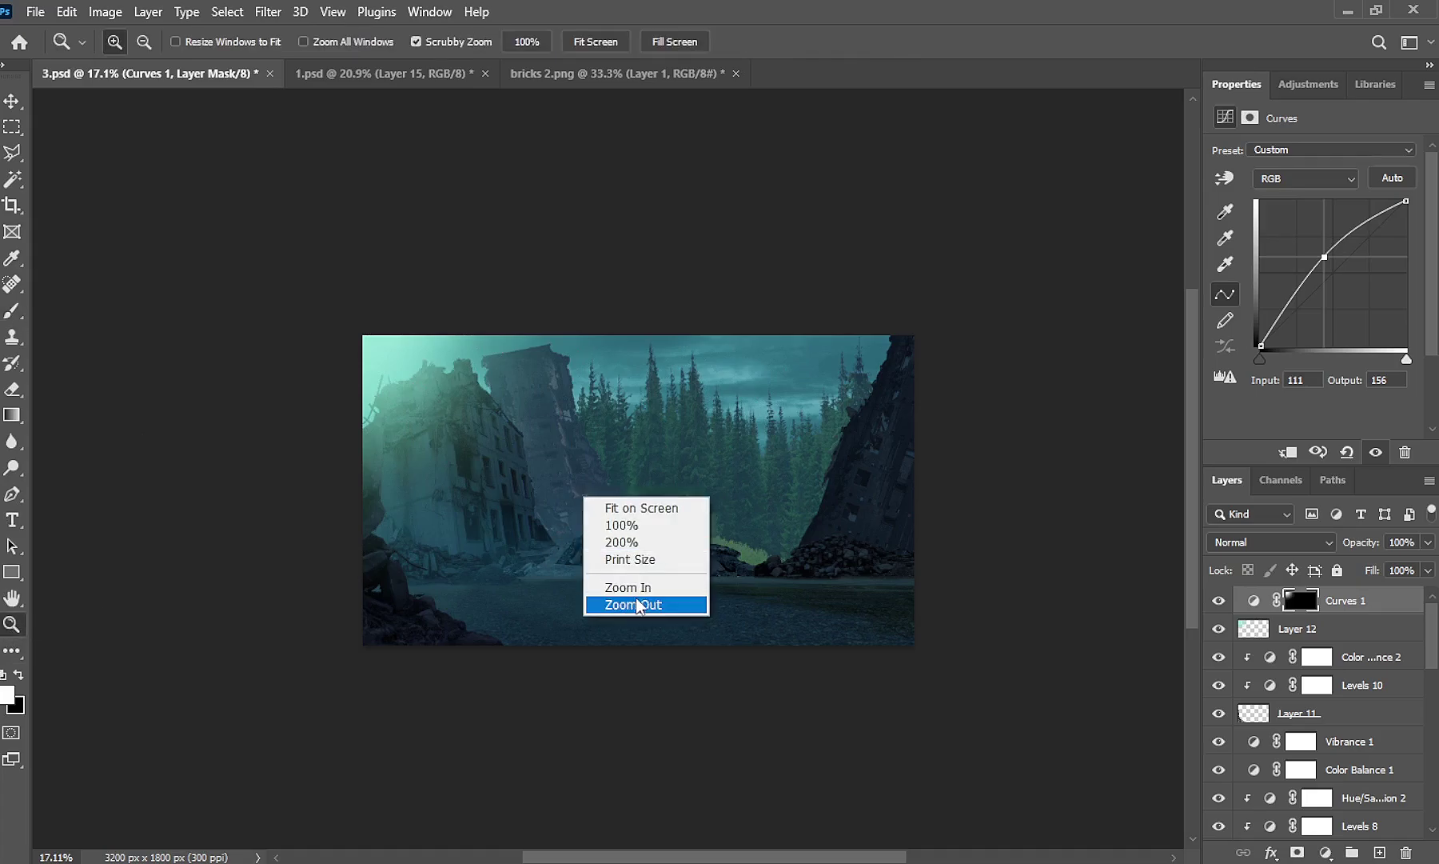
left_click(635, 512)
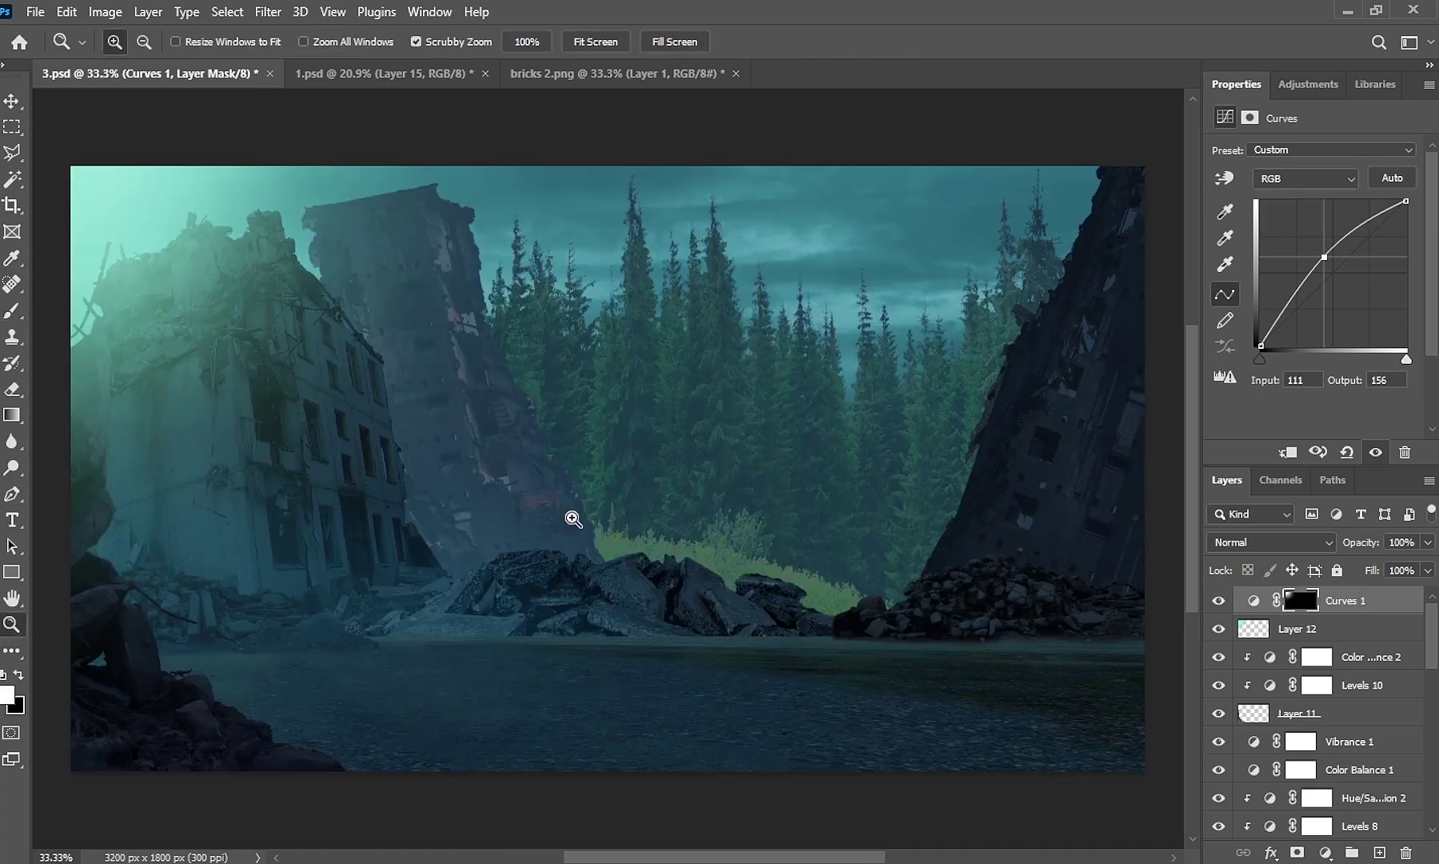
key("v")
left_click(444, 366)
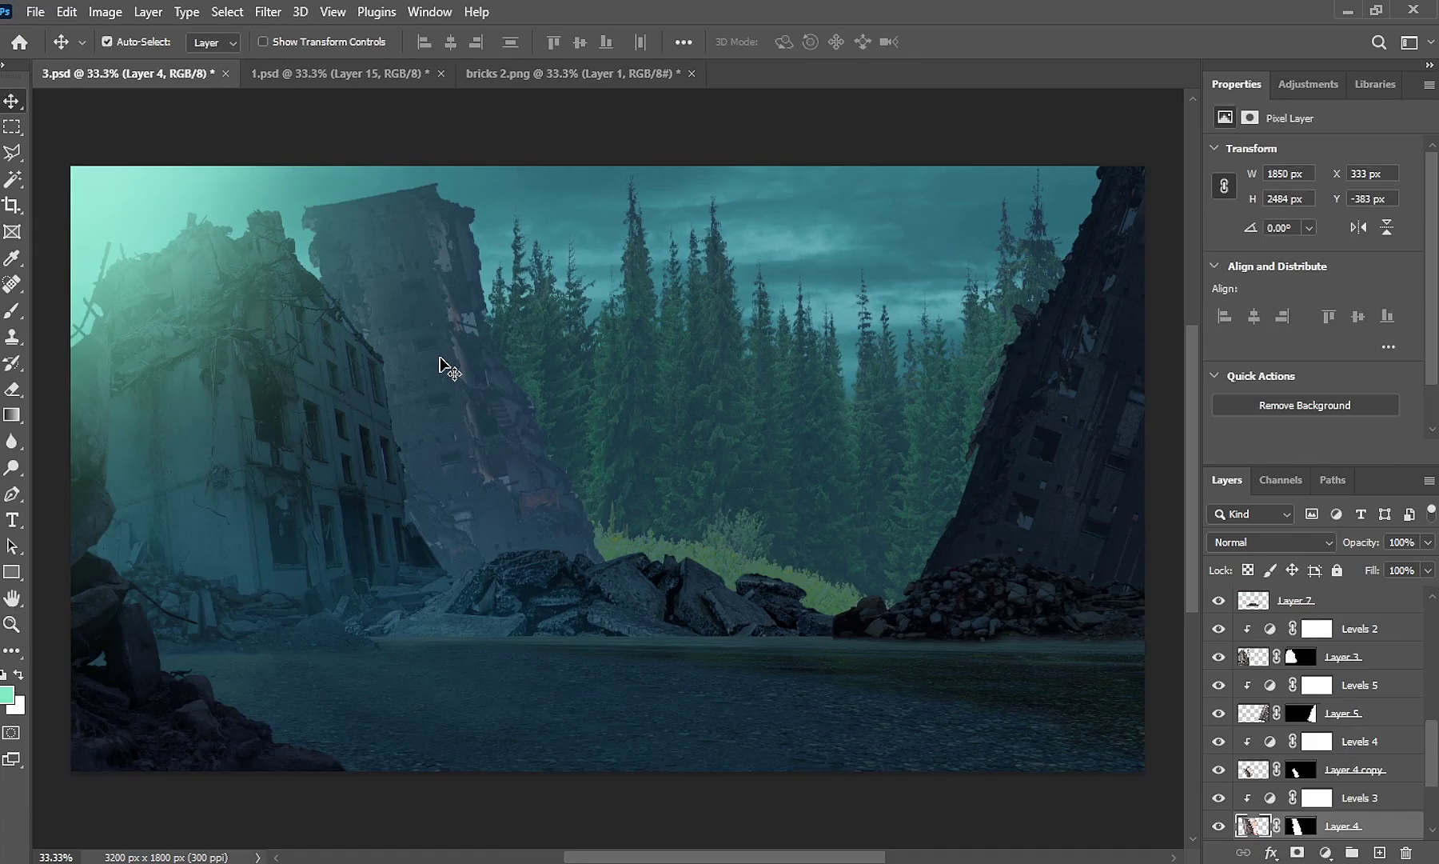
Select Layer 4 with Levels 3 and nudge the leaning tower down two steps
left_click(1270, 800, "shift")
key("shift+Down")
key("shift+Down")
key("shift+Down")
key("shift+Down")
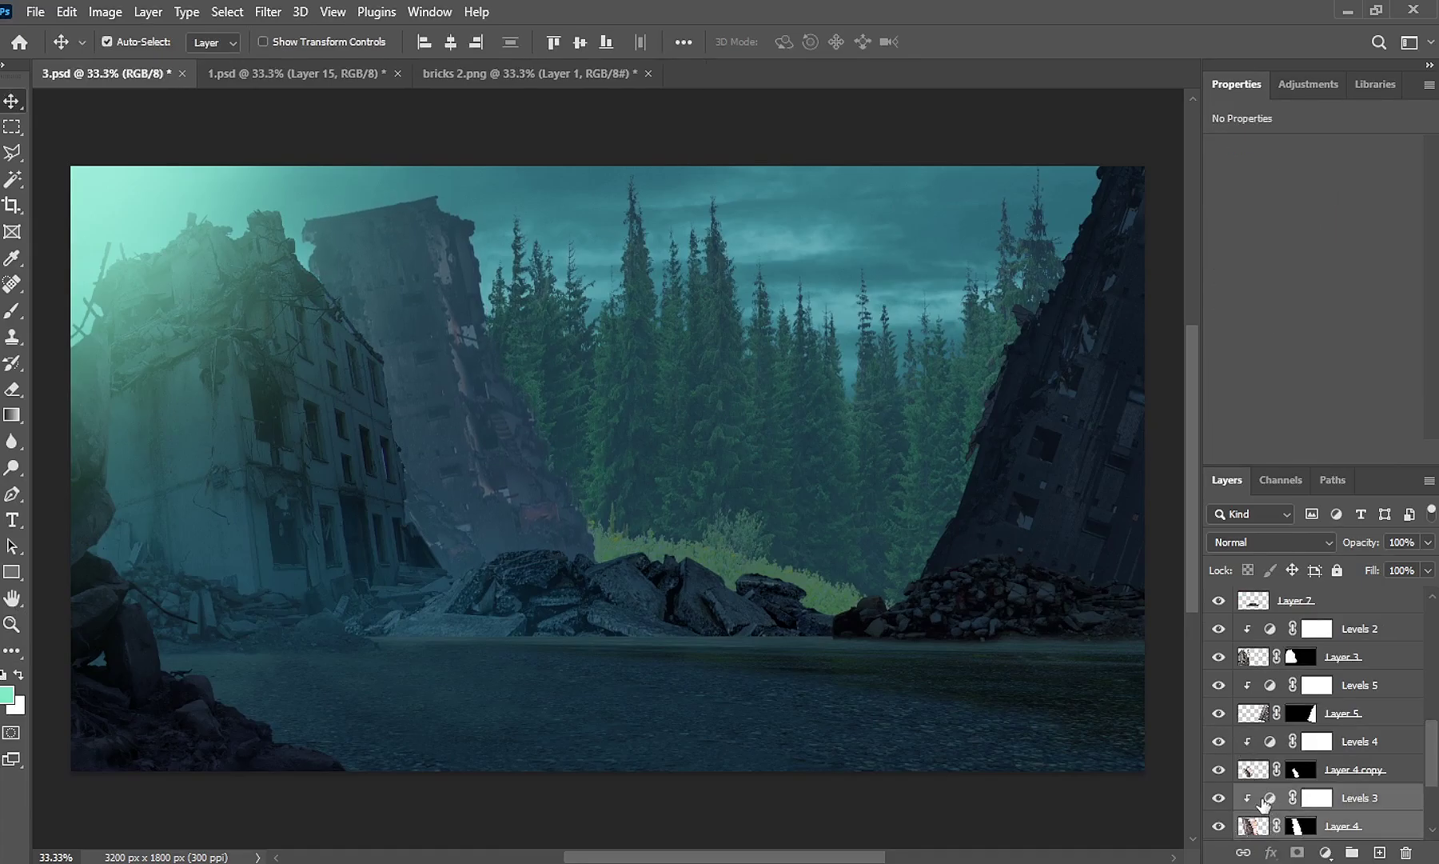
key("shift+Down")
key("shift+Down")
key("shift+Down")
key("shift+Down")
key("shift+Down")
key("shift+Down")
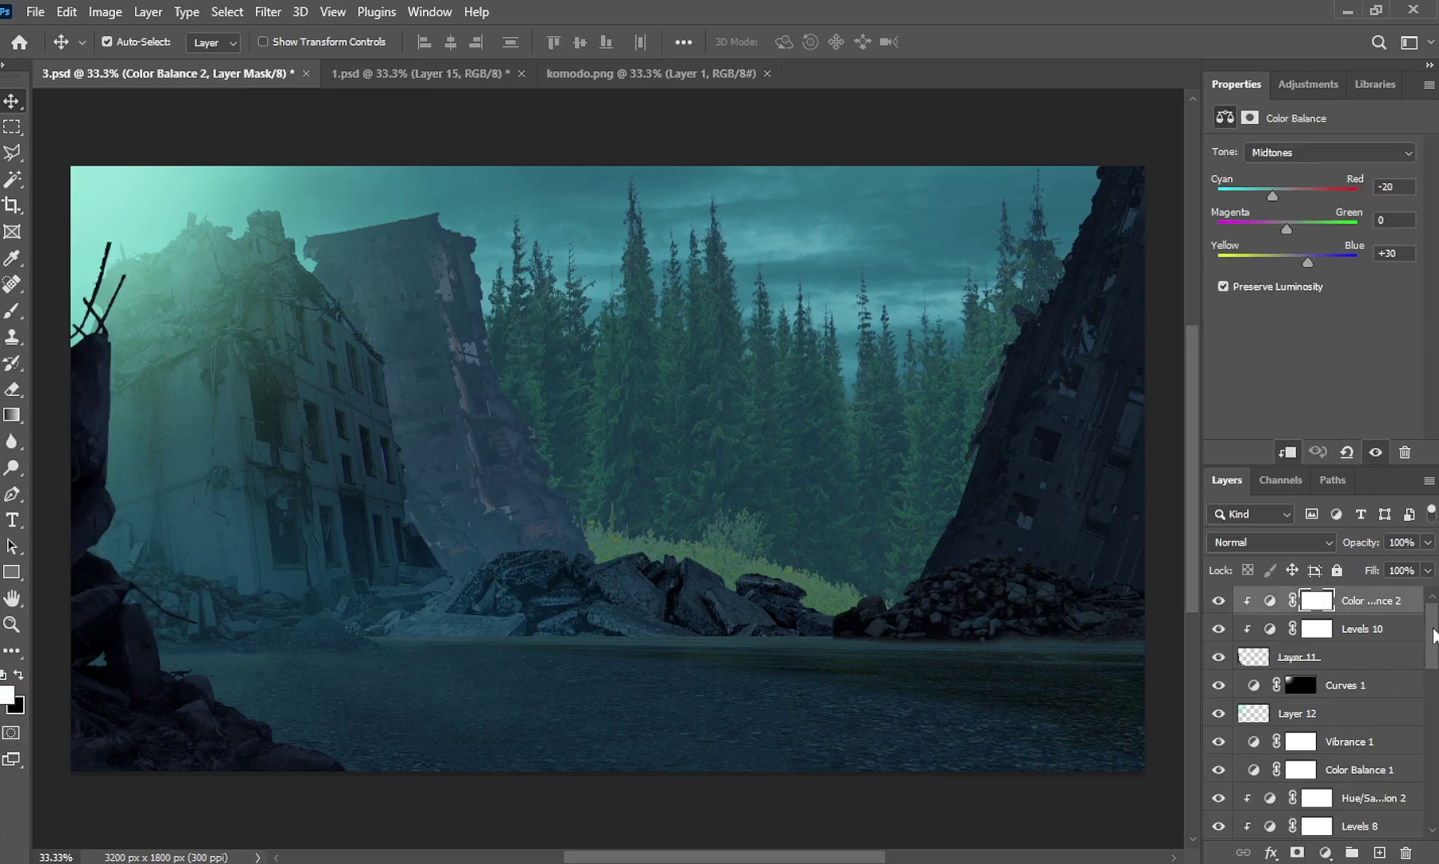
Select the Levels 5 adjustment, then switch to the komodo.png document
left_click_drag(1433, 634, 1436, 719)
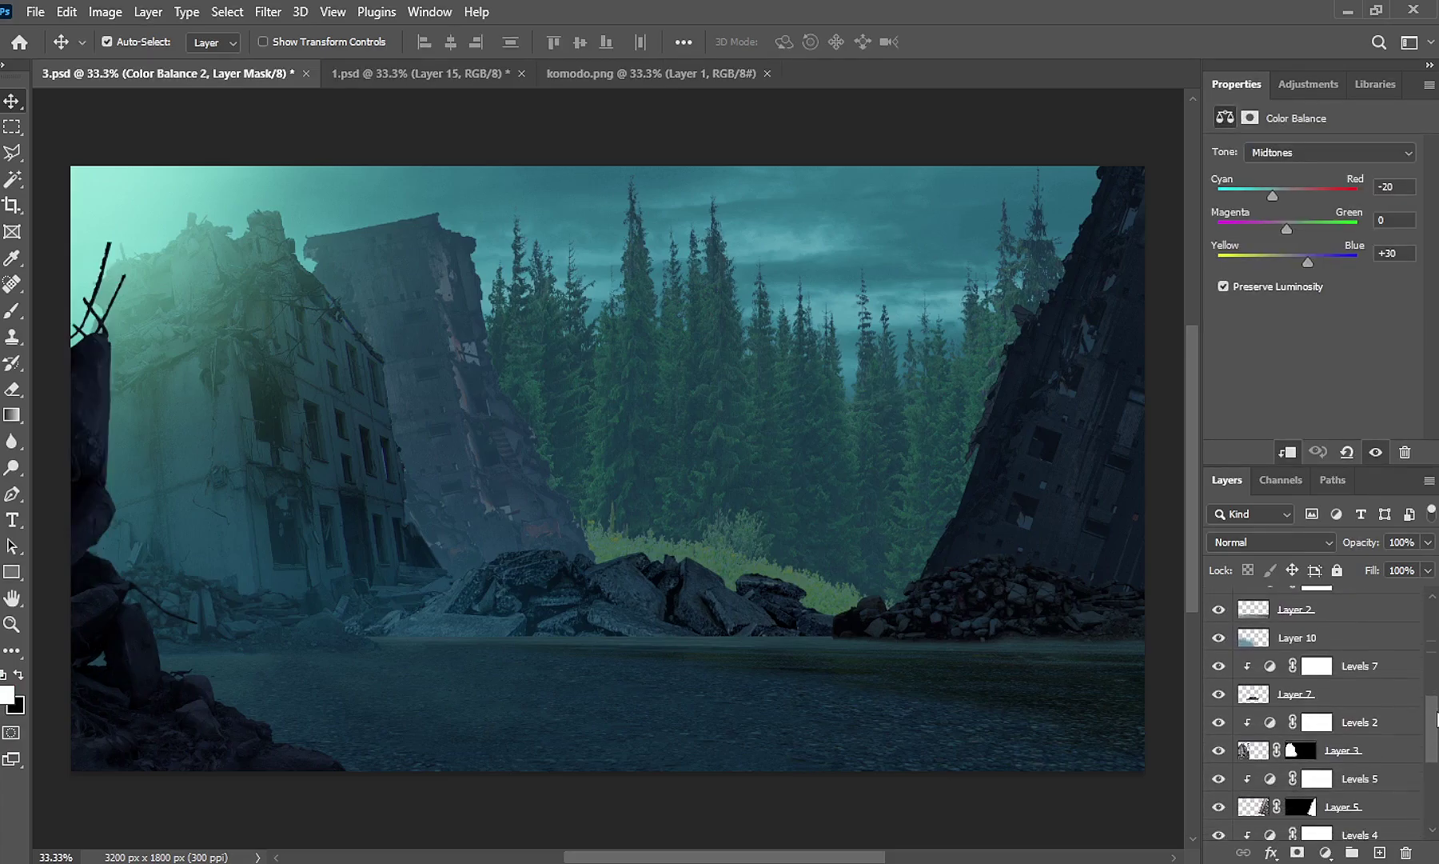
scroll(1298, 712, "down", 3)
left_click(1273, 699)
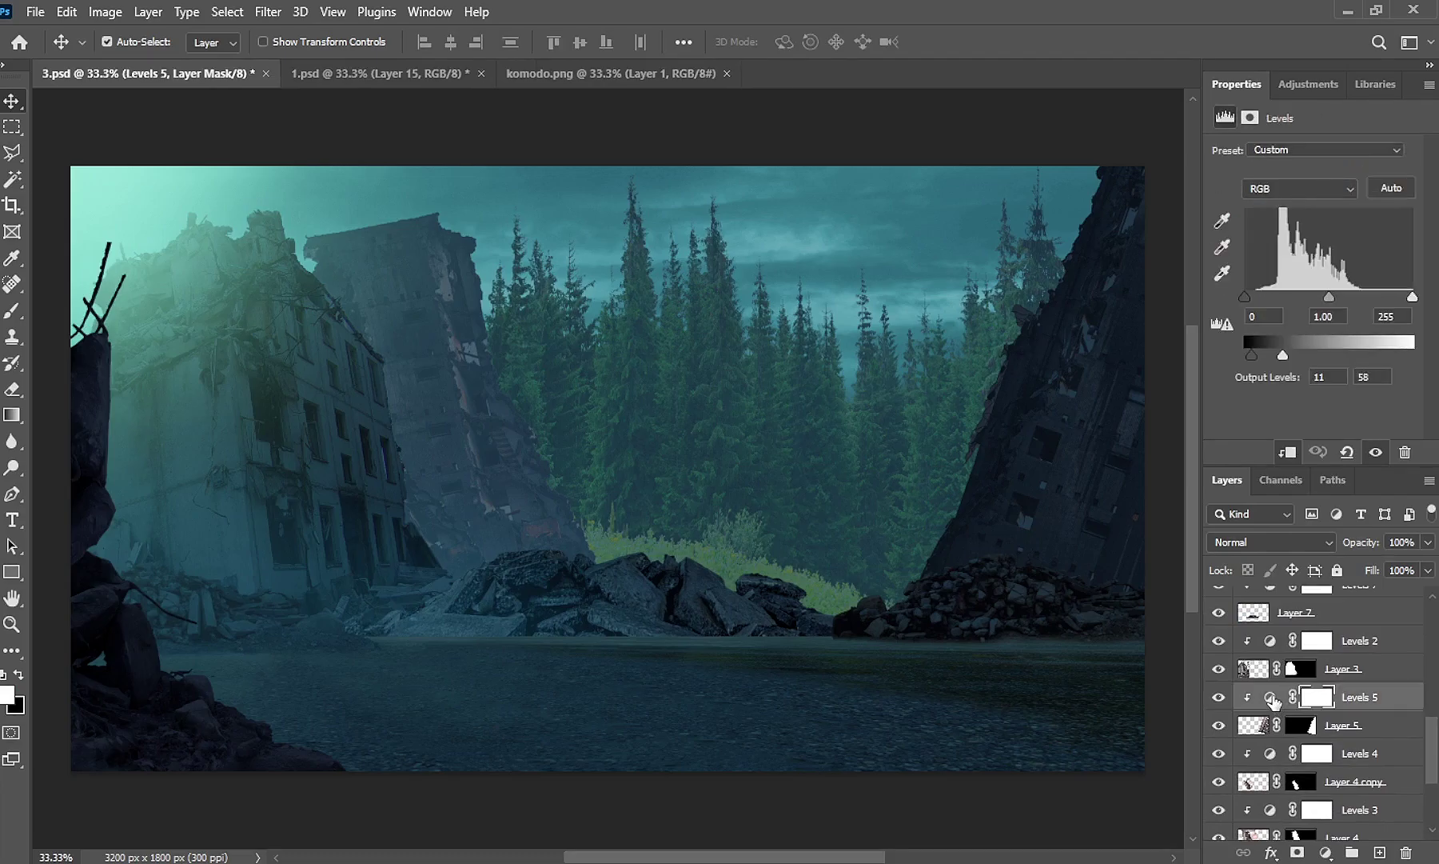
left_click(616, 72)
Bring the komodo cutout into 3.psd and shift it left and up behind the rubble
left_click_drag(690, 358, 716, 365)
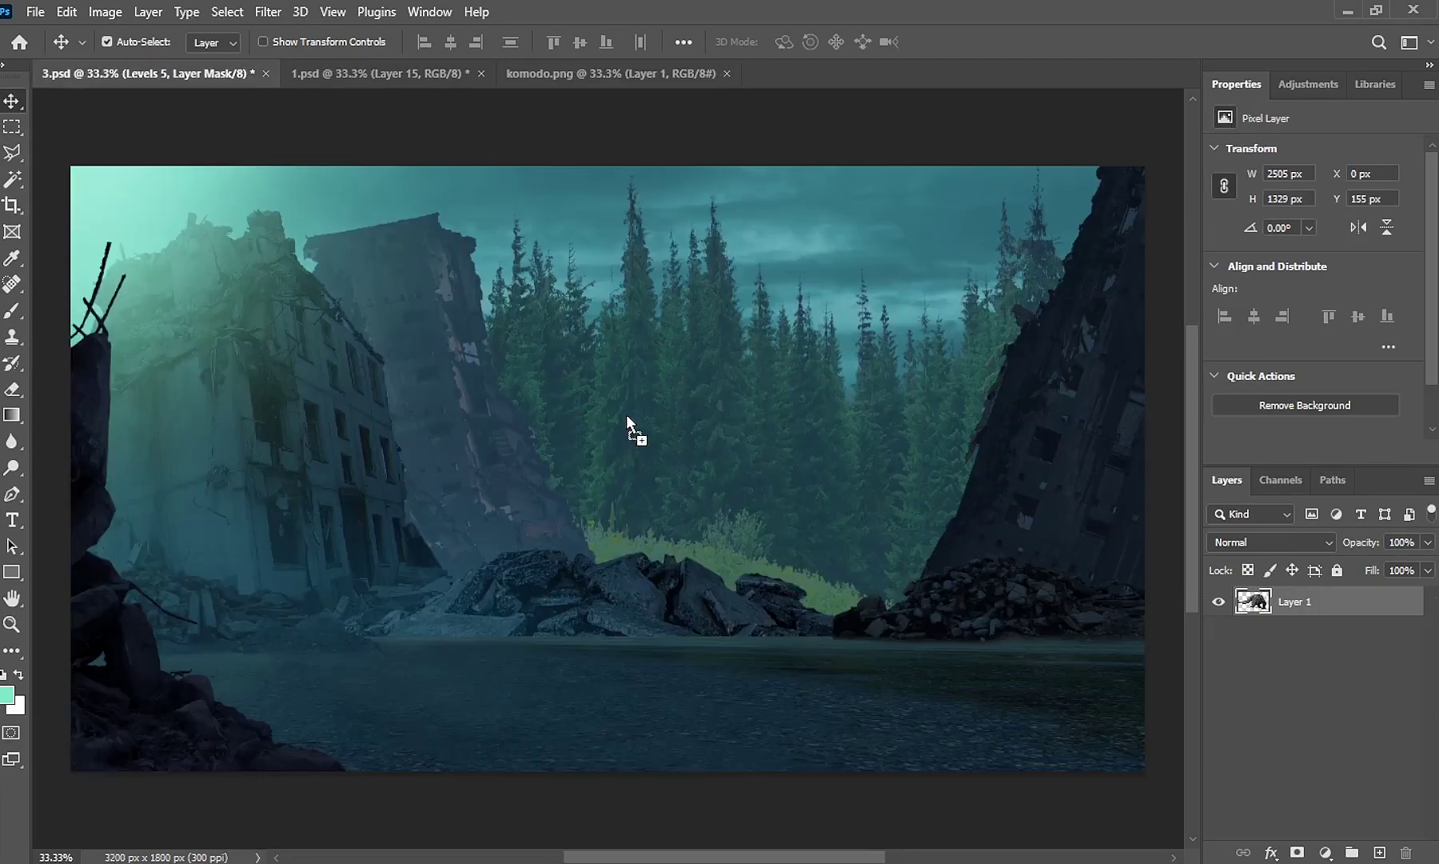
left_click_drag(421, 192, 684, 456)
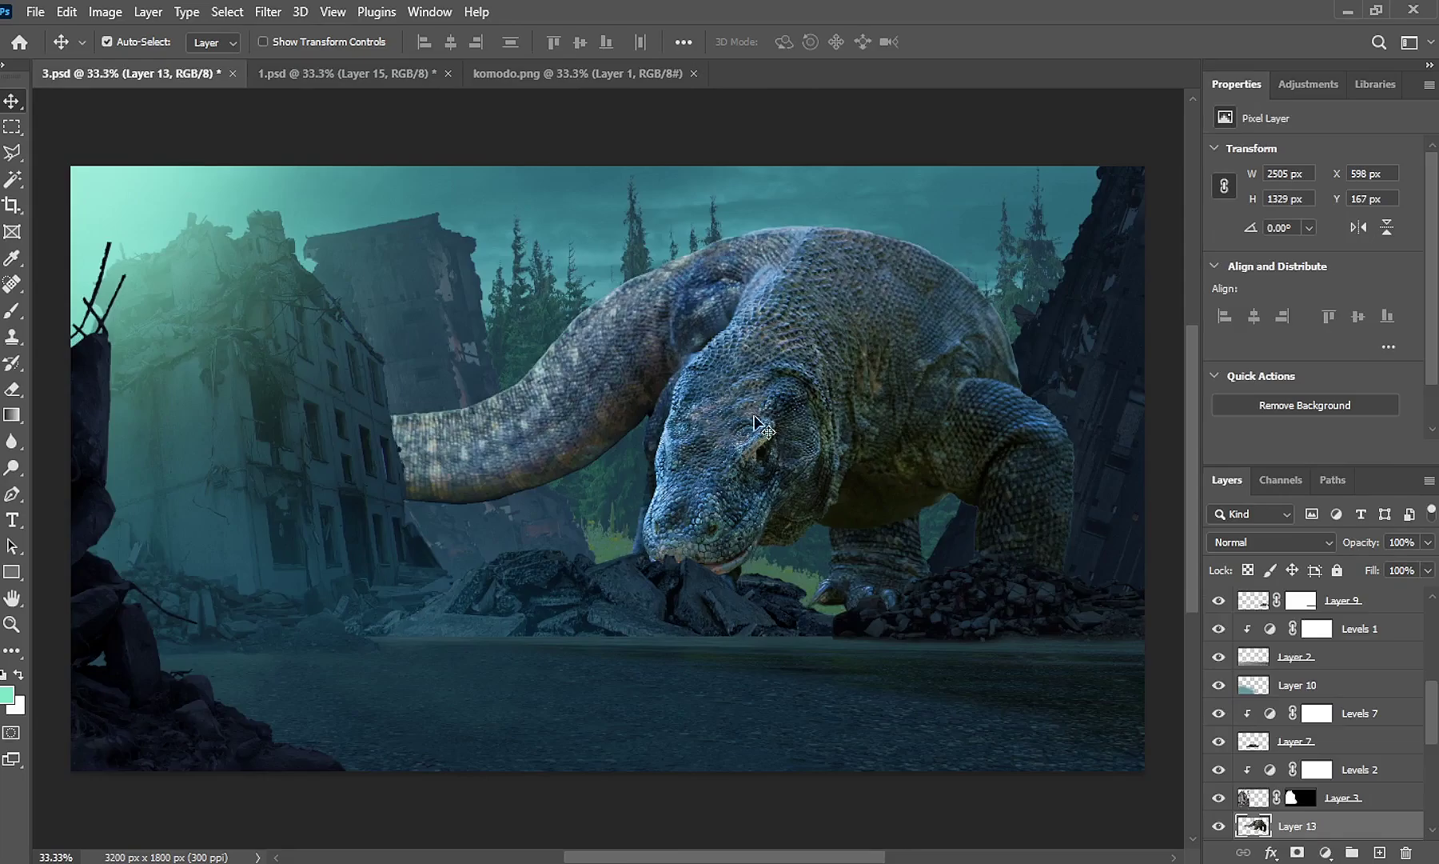
left_click_drag(754, 416, 765, 363)
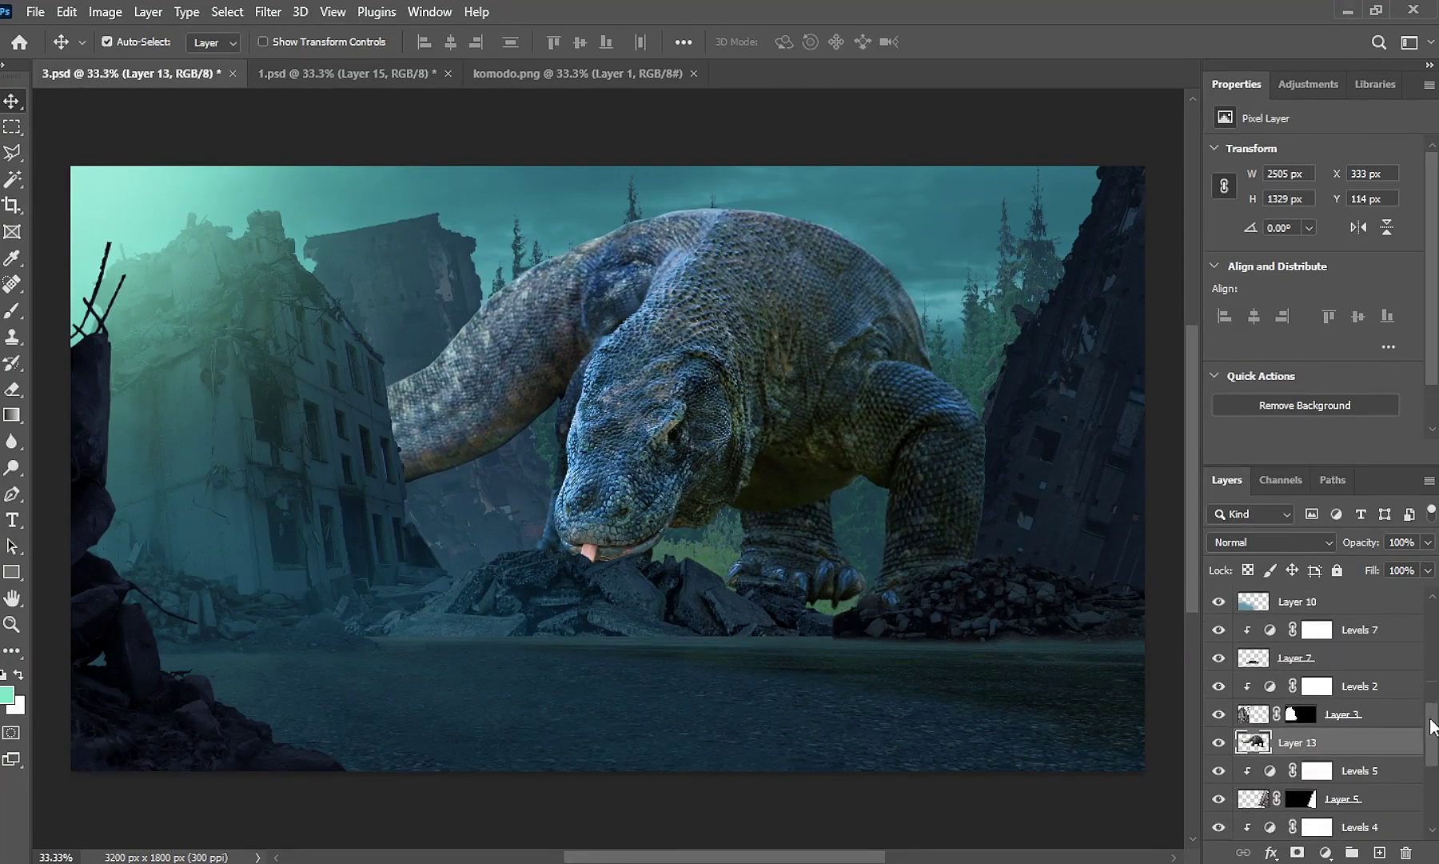
Move Layer 13 beneath Layer 5 so the right building and rubble cover the komodo
scroll(1422, 707, "down", 5)
left_click_drag(1297, 632, 1300, 703)
scroll(1272, 657, "up", 3)
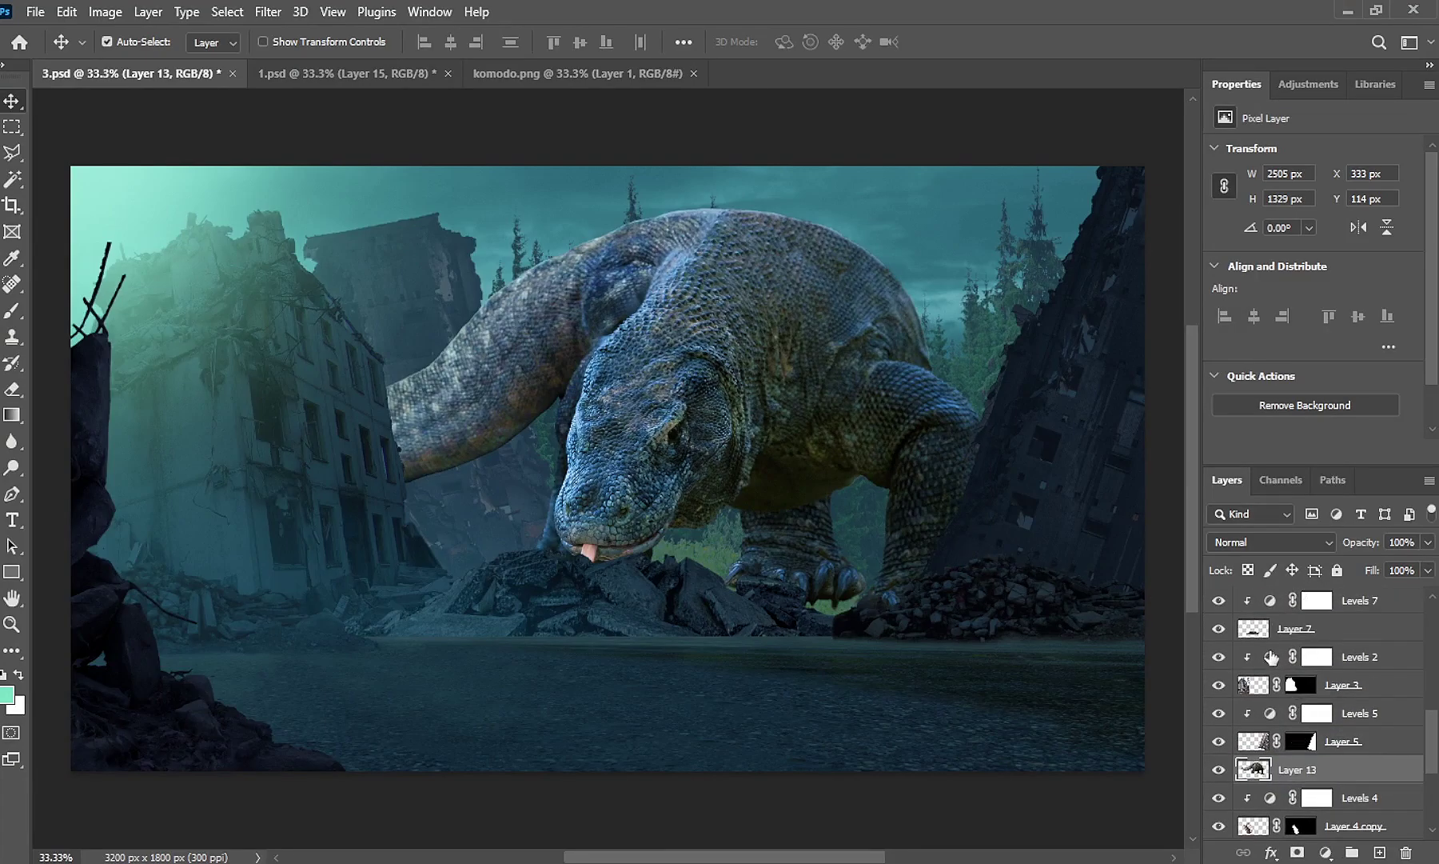
left_click(1254, 633)
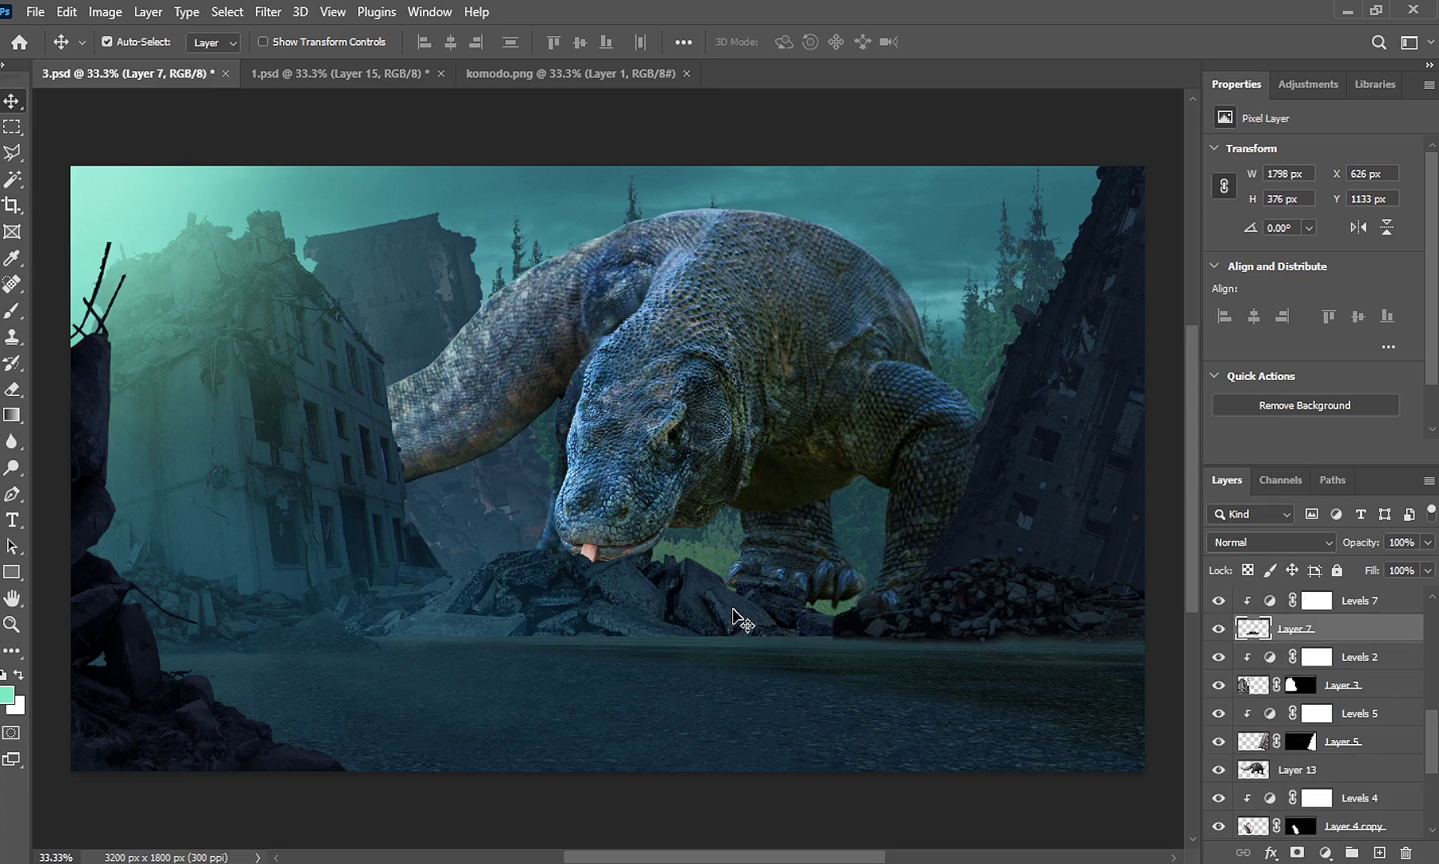
Duplicate rubble Layer 7 shifted right, merge the copy back in, and re-clip Levels 7
left_click_drag(724, 619, 804, 615)
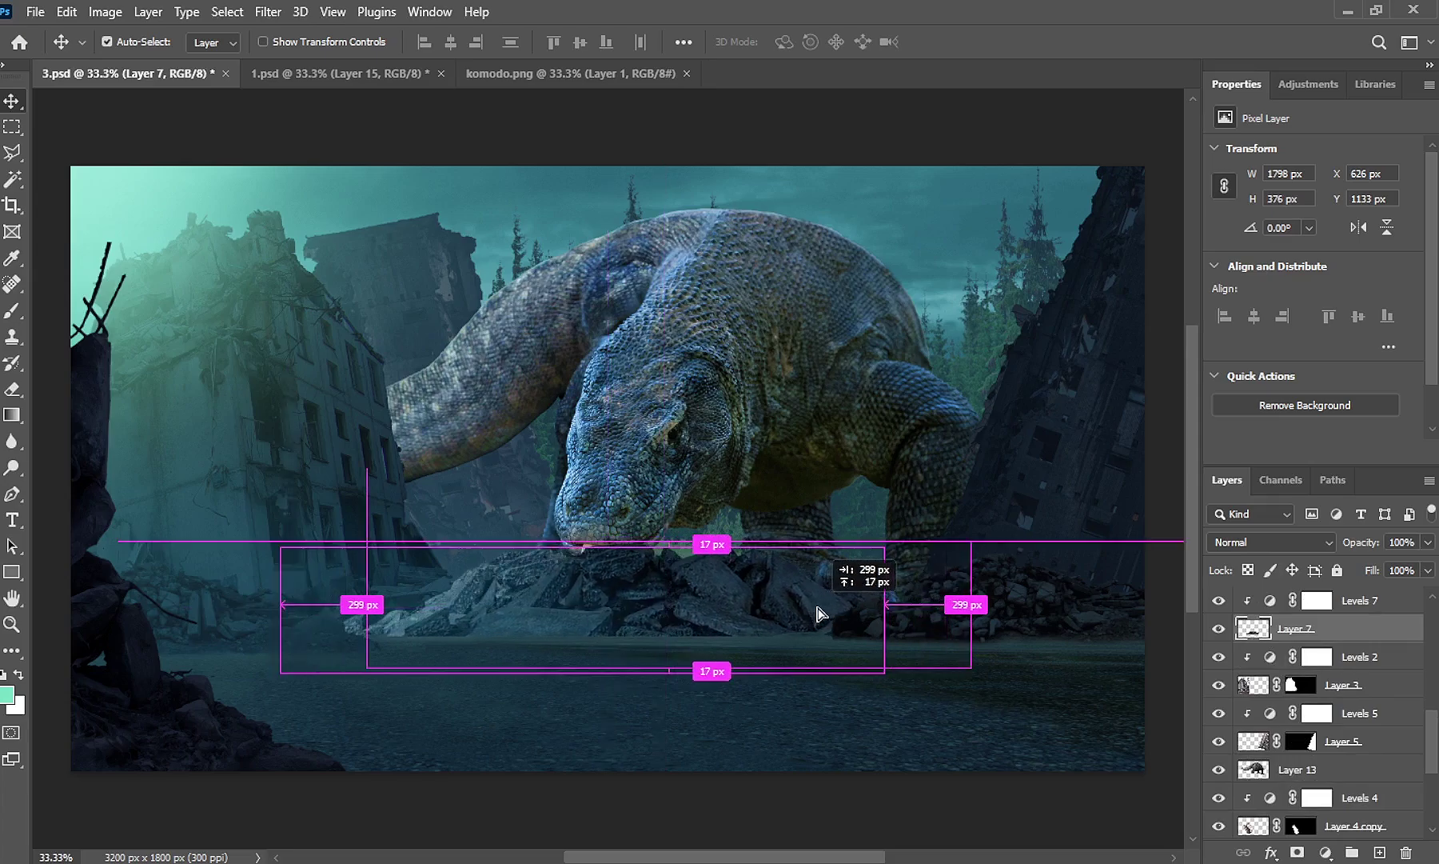
left_click_drag(1310, 642, 1311, 660)
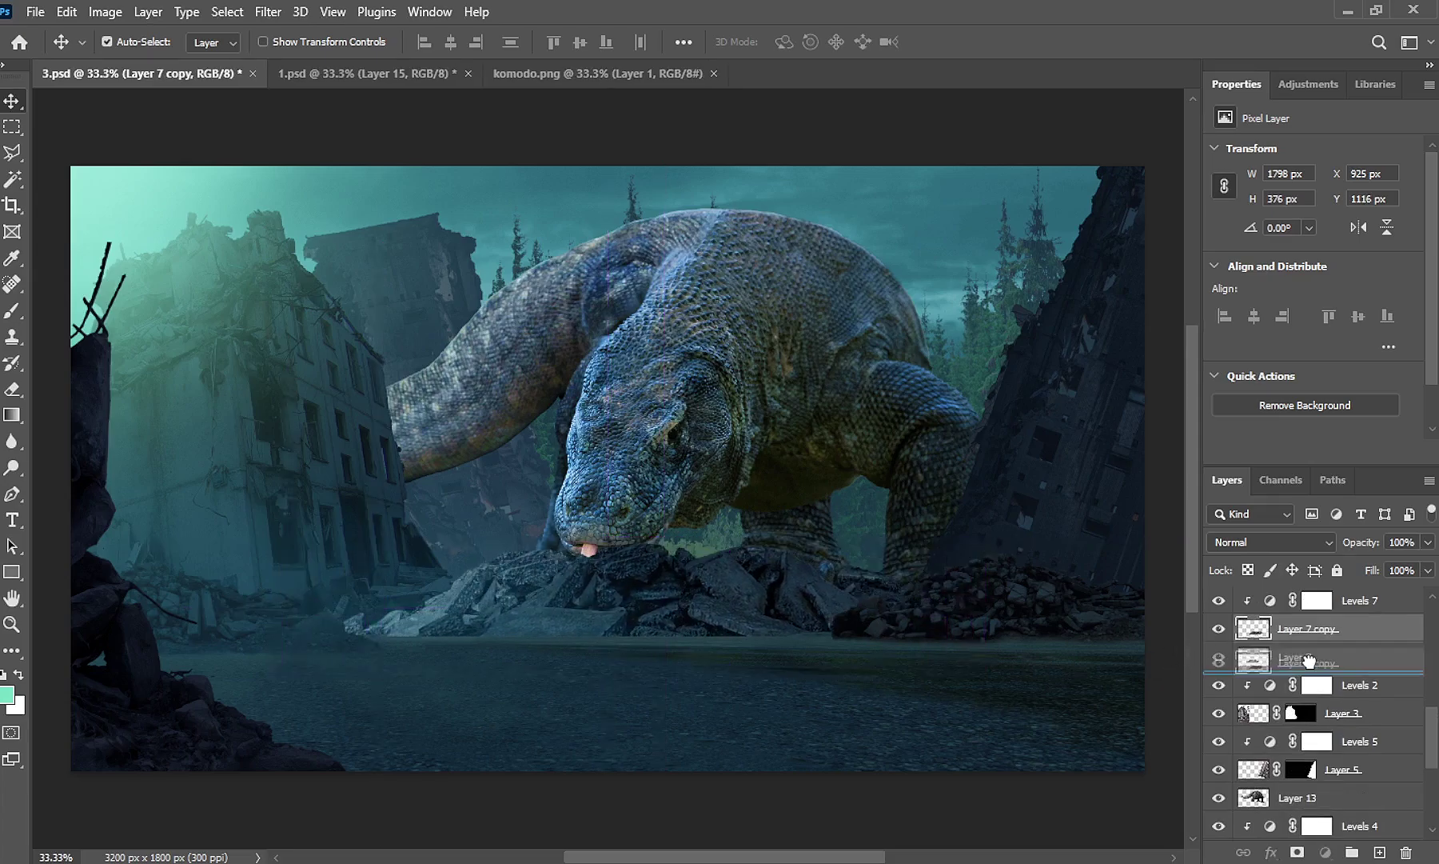
left_click(1299, 634, "shift")
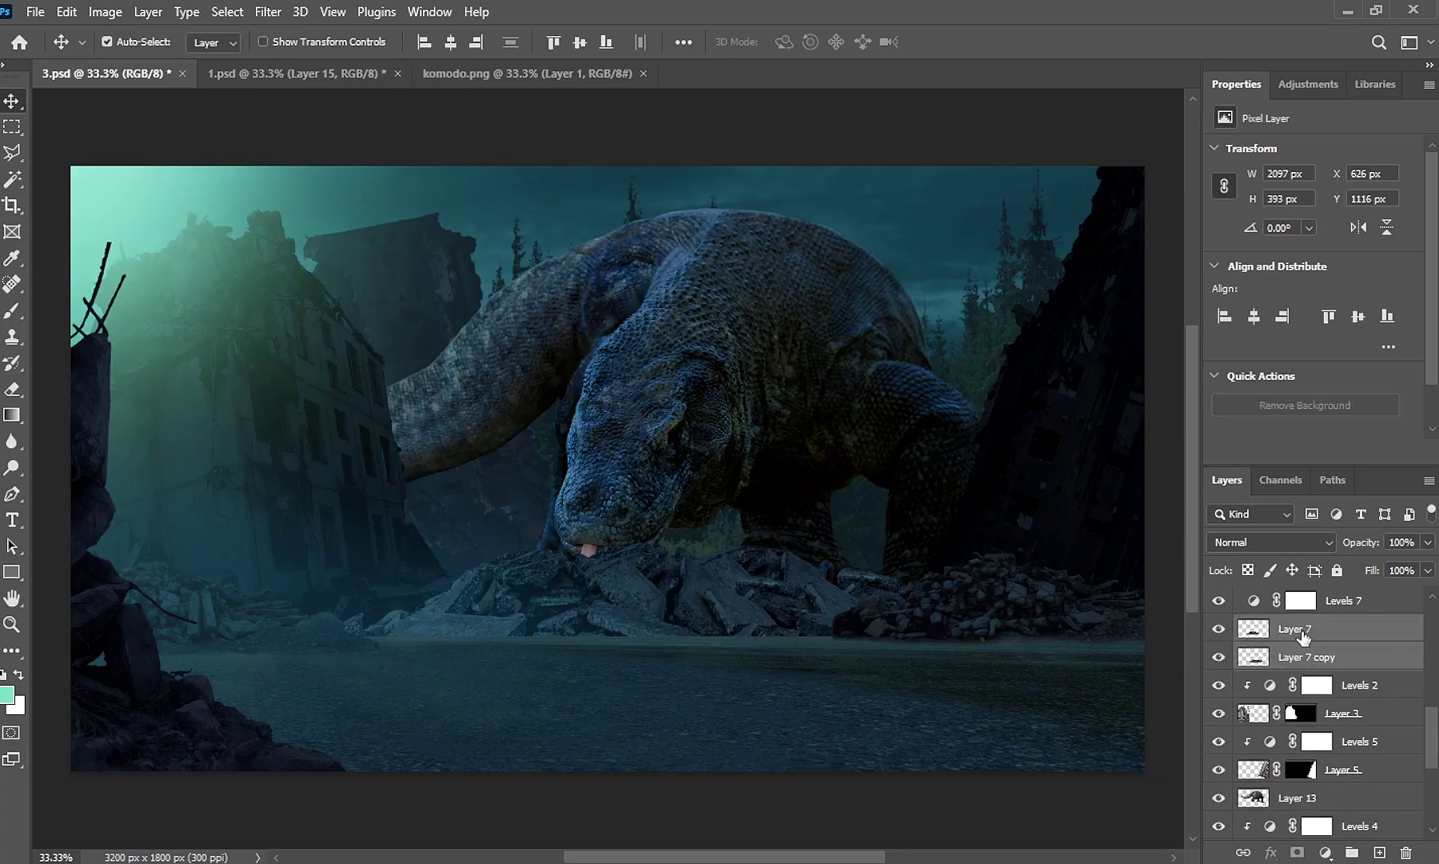
key("ctrl+e")
left_click(1256, 606, "alt")
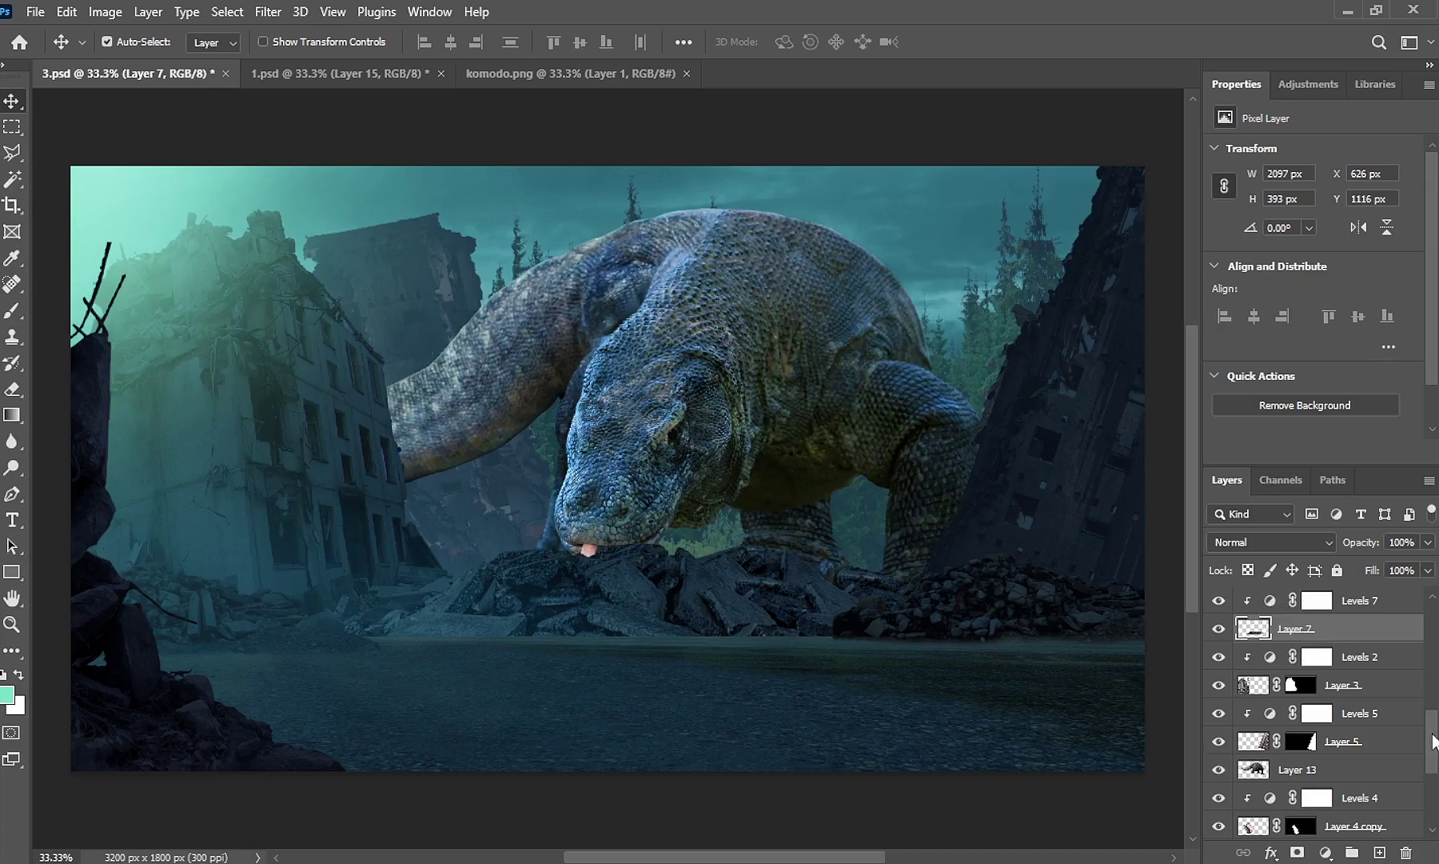
left_click_drag(1434, 740, 1433, 718)
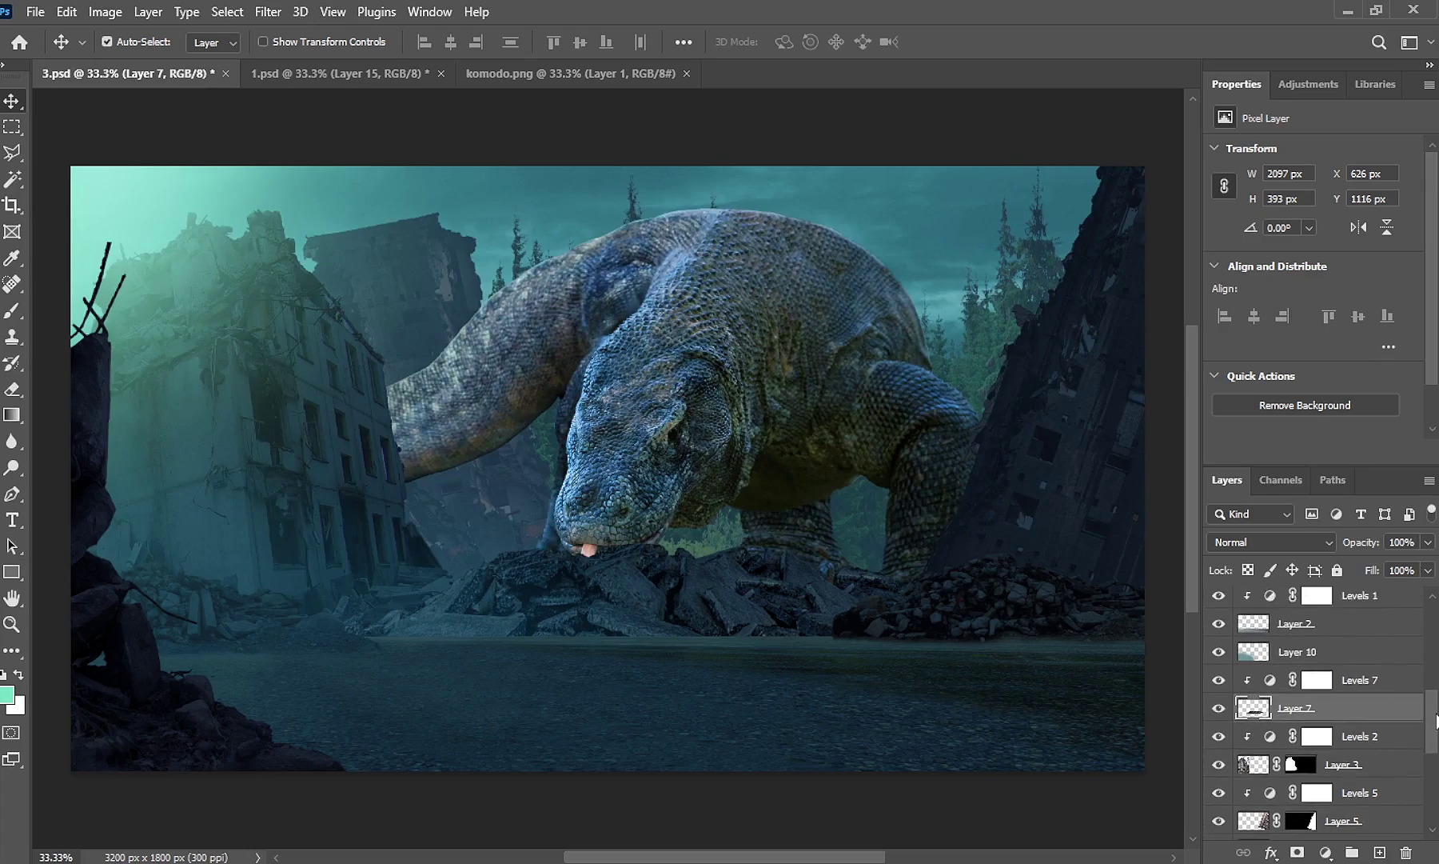
Mask Layer 7 and paint with a small hard brush to reveal the jaw and forked tongue
left_click(1296, 852)
scroll(591, 536, "up", 3)
scroll(605, 526, "up", 3)
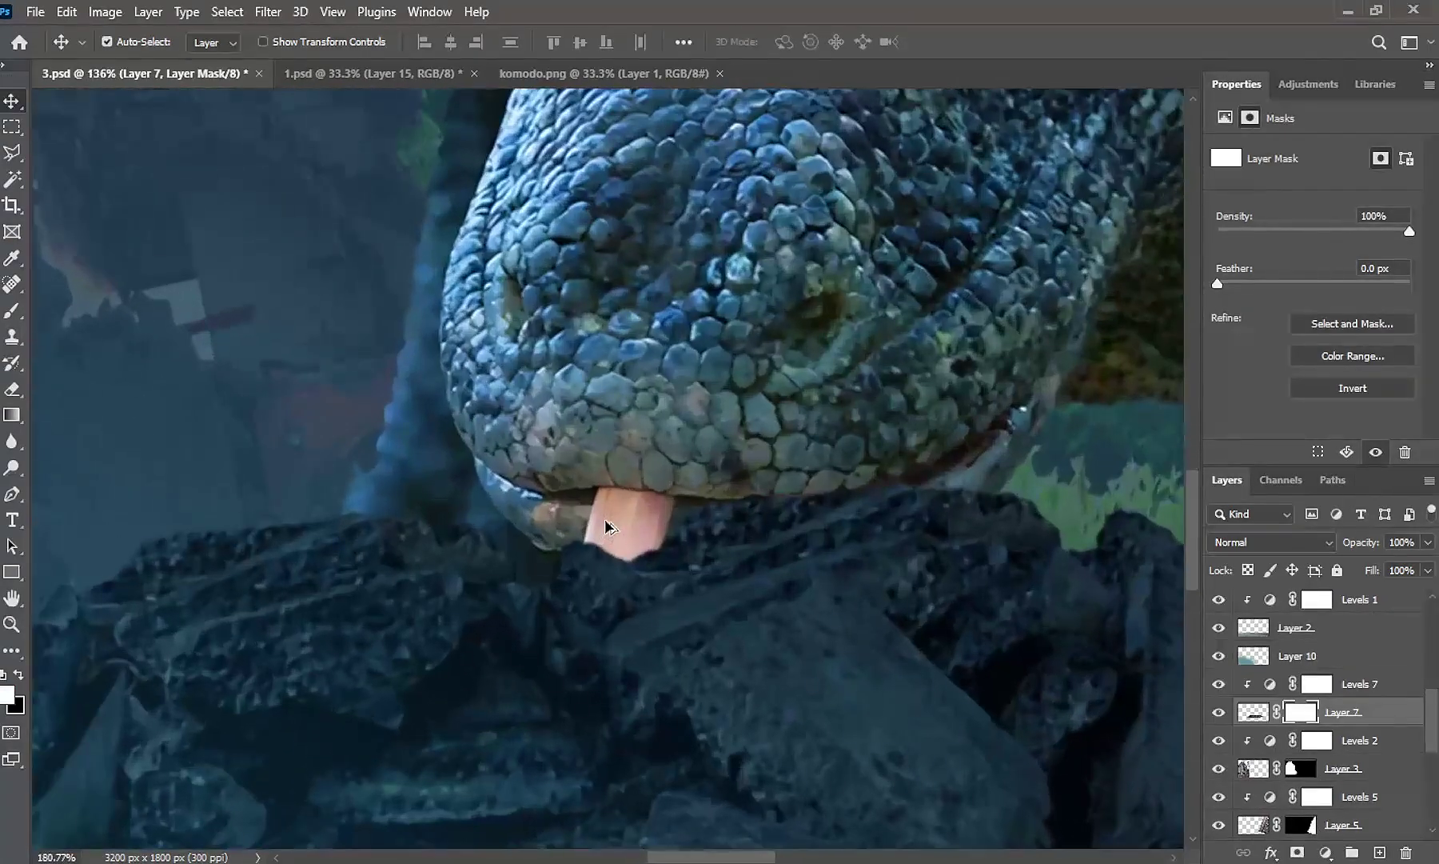
left_click(12, 312)
right_click(663, 366)
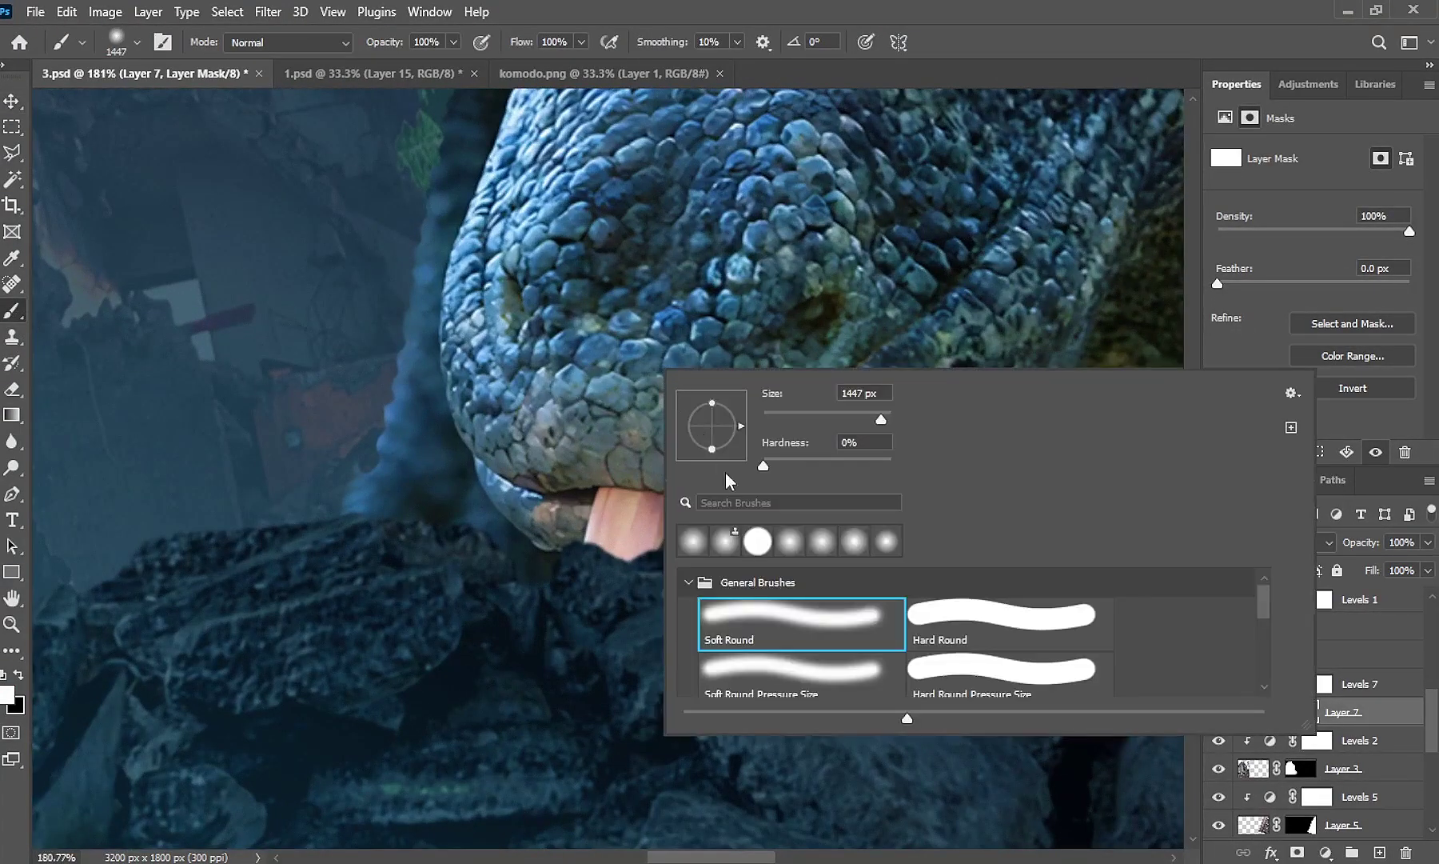
left_click(1011, 620)
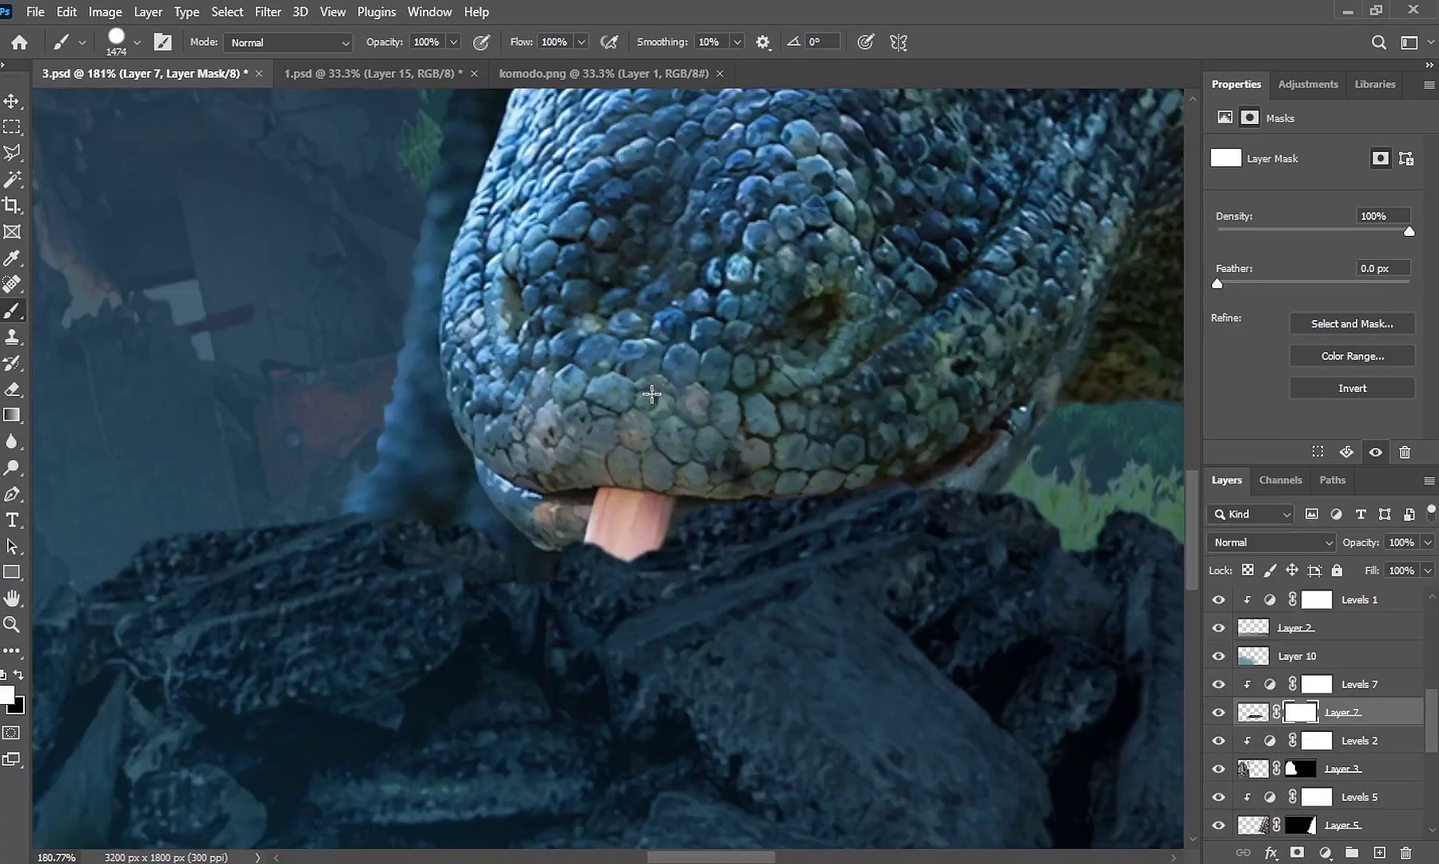
right_click(664, 368)
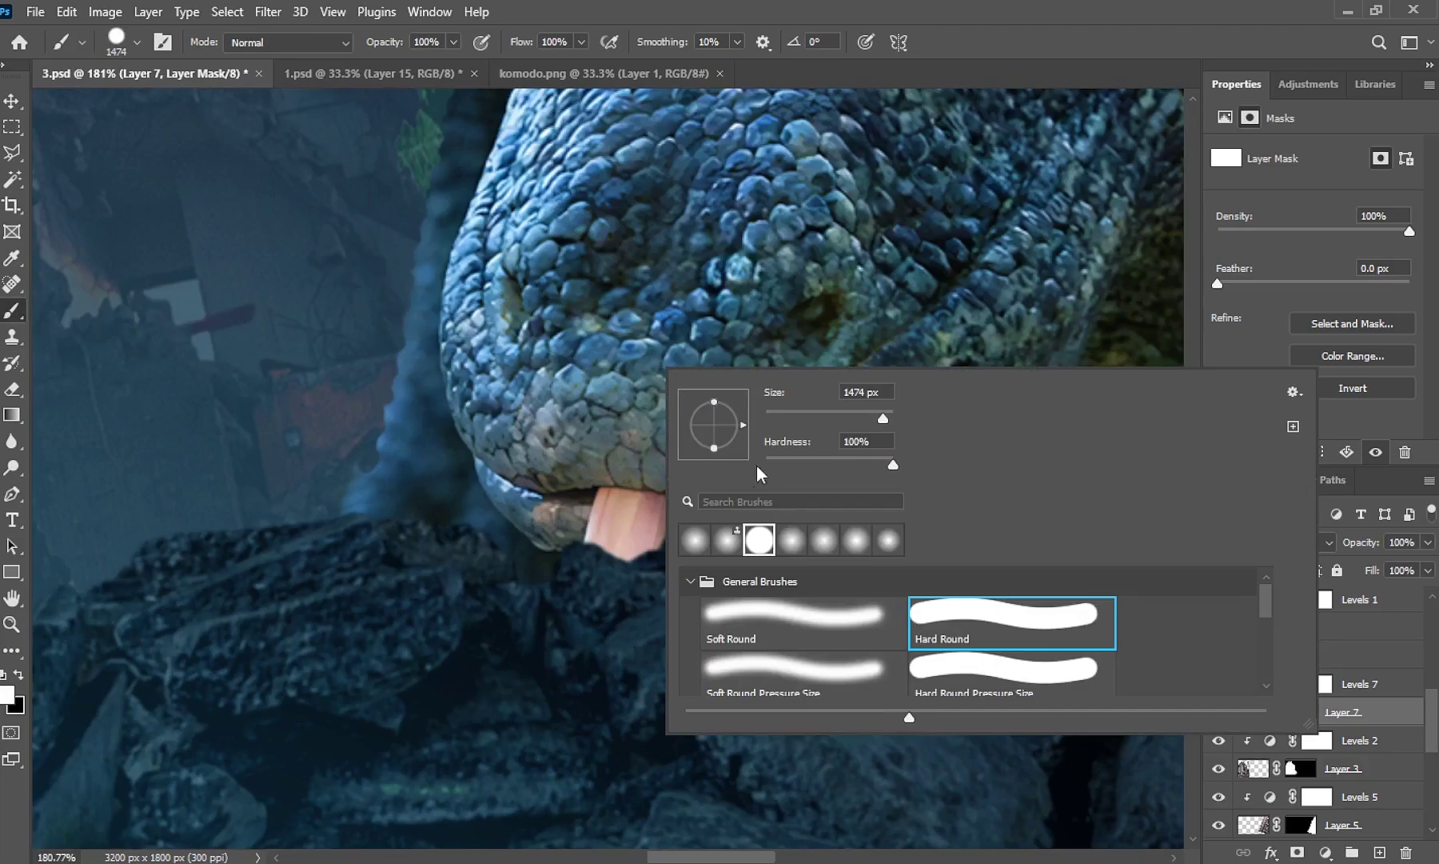
right_click(567, 443, "alt")
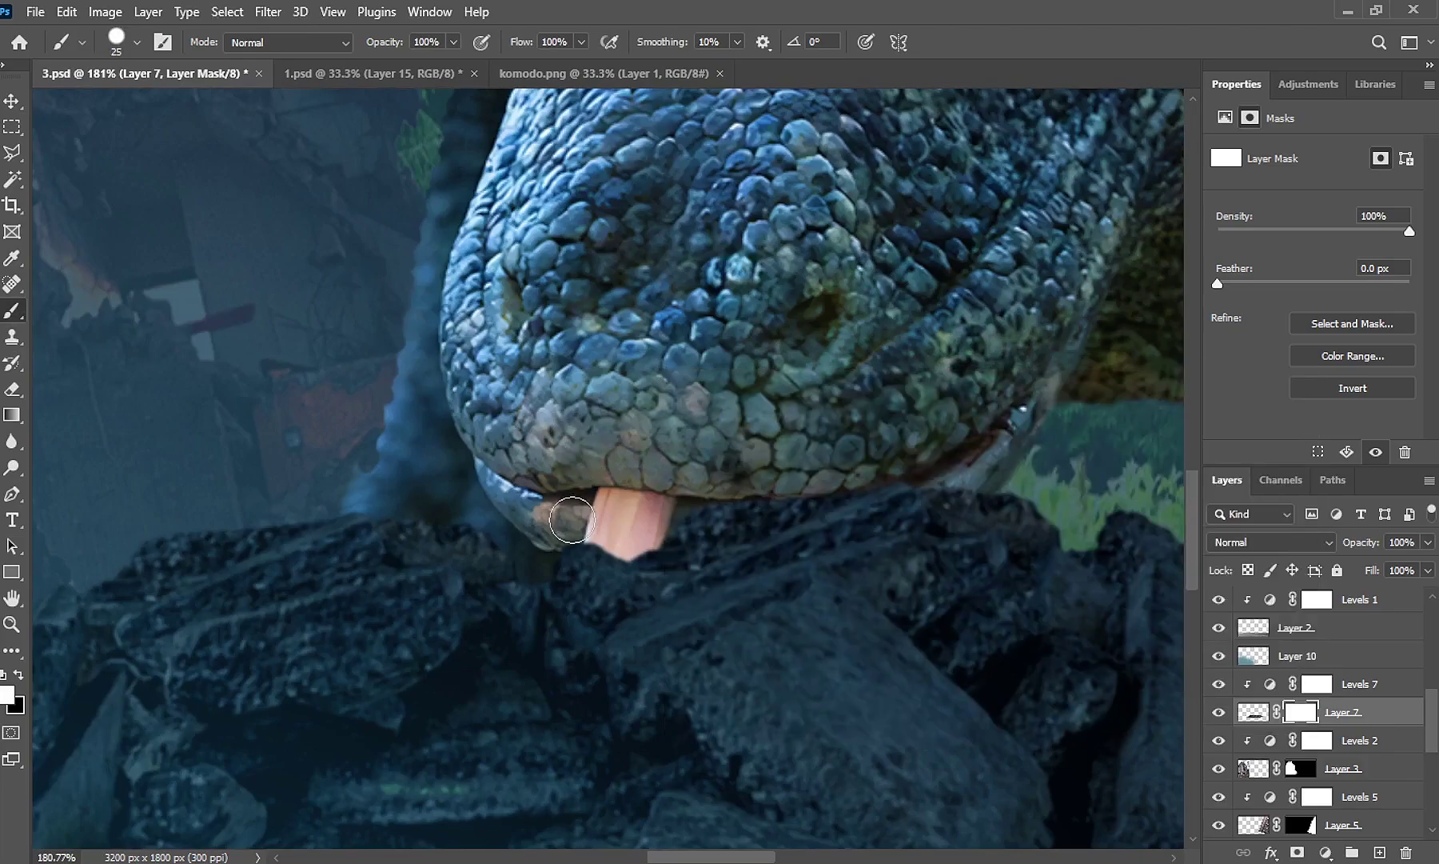
mouse_move(761, 527)
left_mouse_down()
mouse_move(974, 472)
mouse_move(733, 552)
mouse_move(596, 536)
left_mouse_up()
key("x")
mouse_move(689, 553)
left_mouse_down()
mouse_move(584, 704)
mouse_move(560, 783)
mouse_move(460, 800)
mouse_move(560, 680)
mouse_move(433, 761)
mouse_move(440, 598)
mouse_move(562, 711)
mouse_move(608, 512)
mouse_move(404, 611)
mouse_move(384, 676)
left_mouse_up()
Trace the tongue's edge with the Polygonal Lasso down to the fork's lower tip
left_click(12, 179)
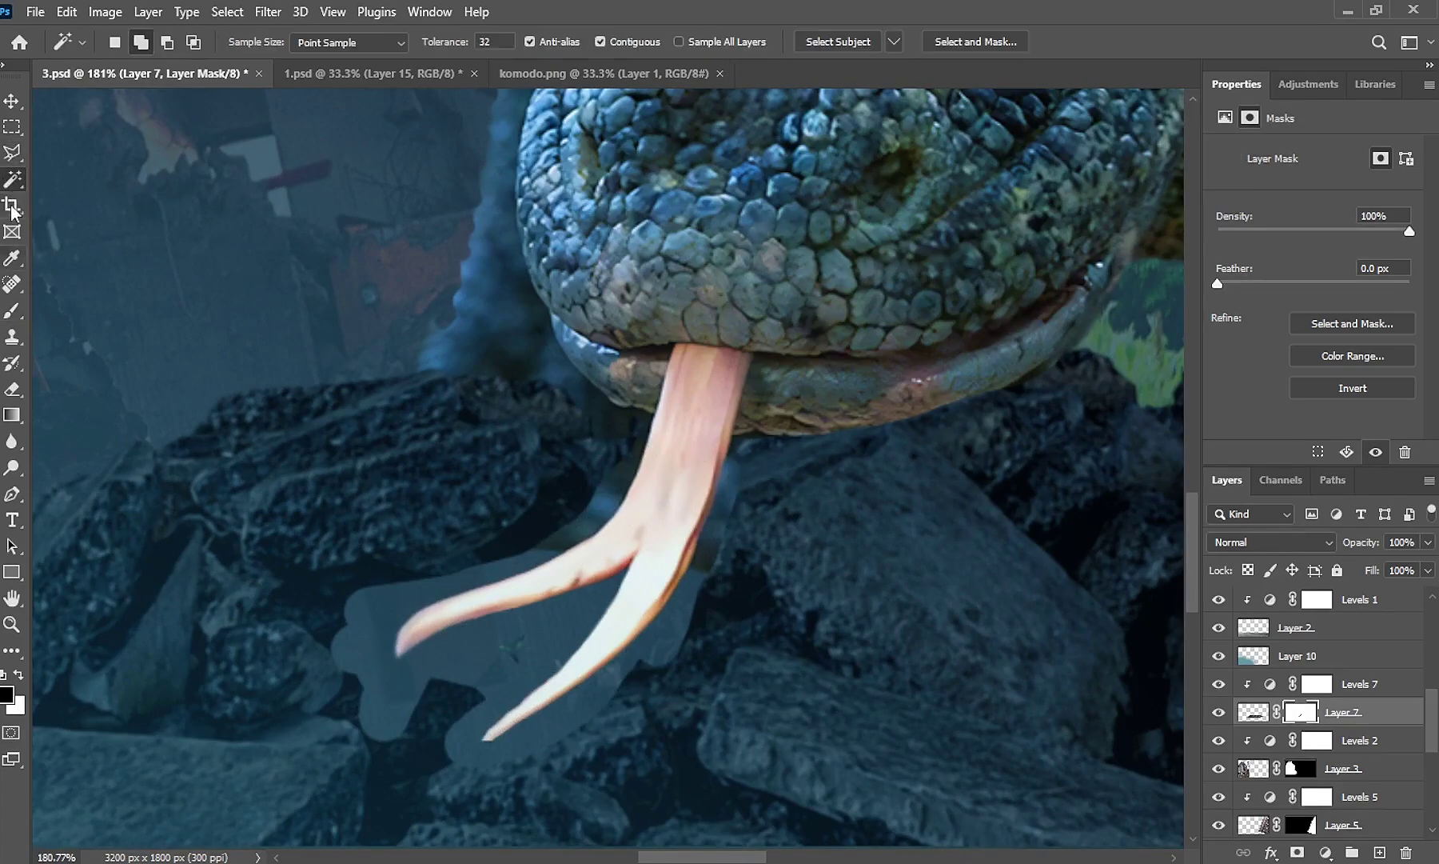
left_click(14, 156)
scroll(643, 431, "up", 2)
scroll(643, 432, "up", 3)
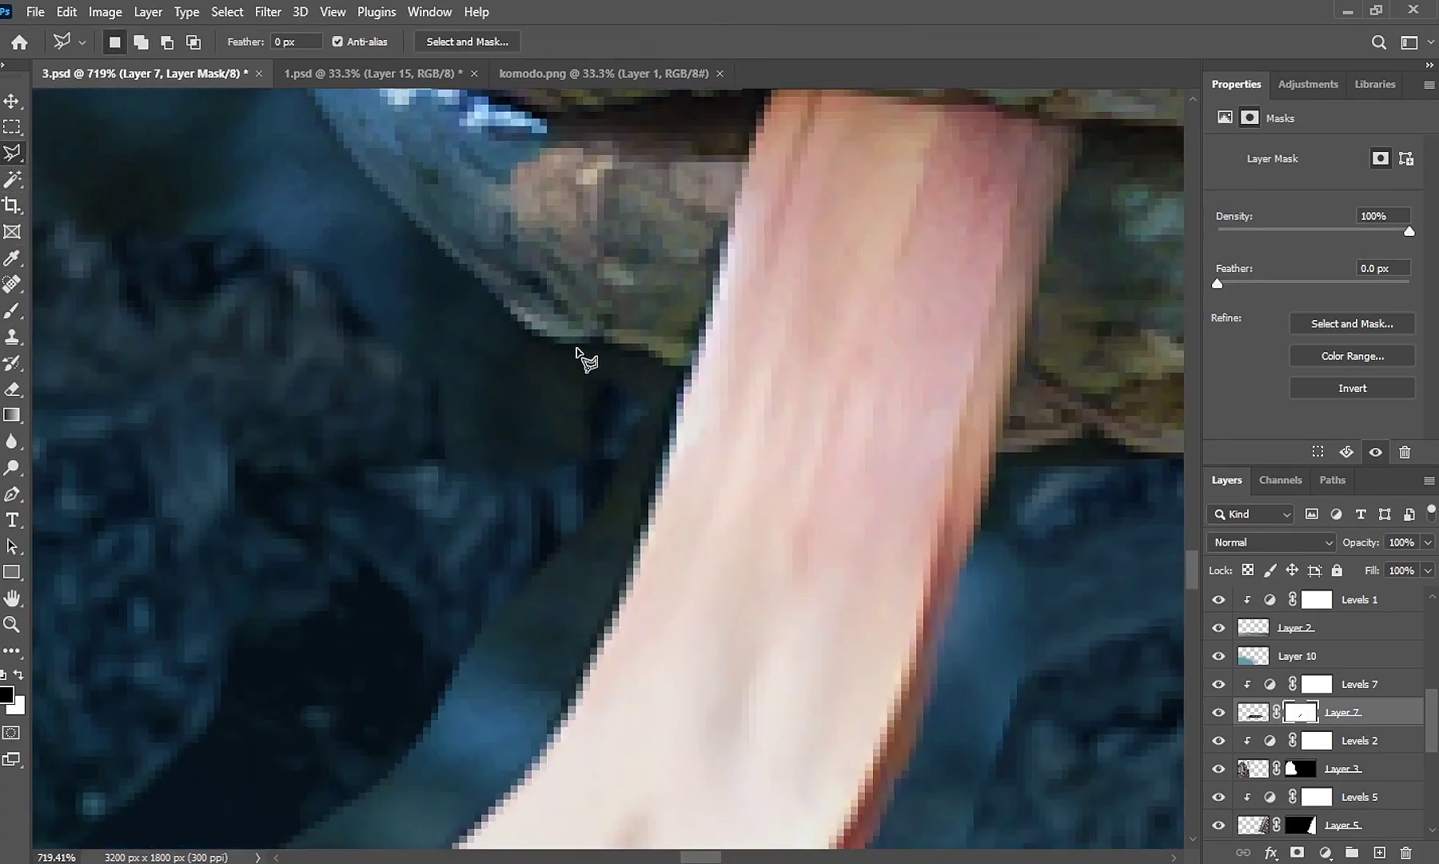
left_click_drag(613, 575, 704, 409)
left_click(713, 417)
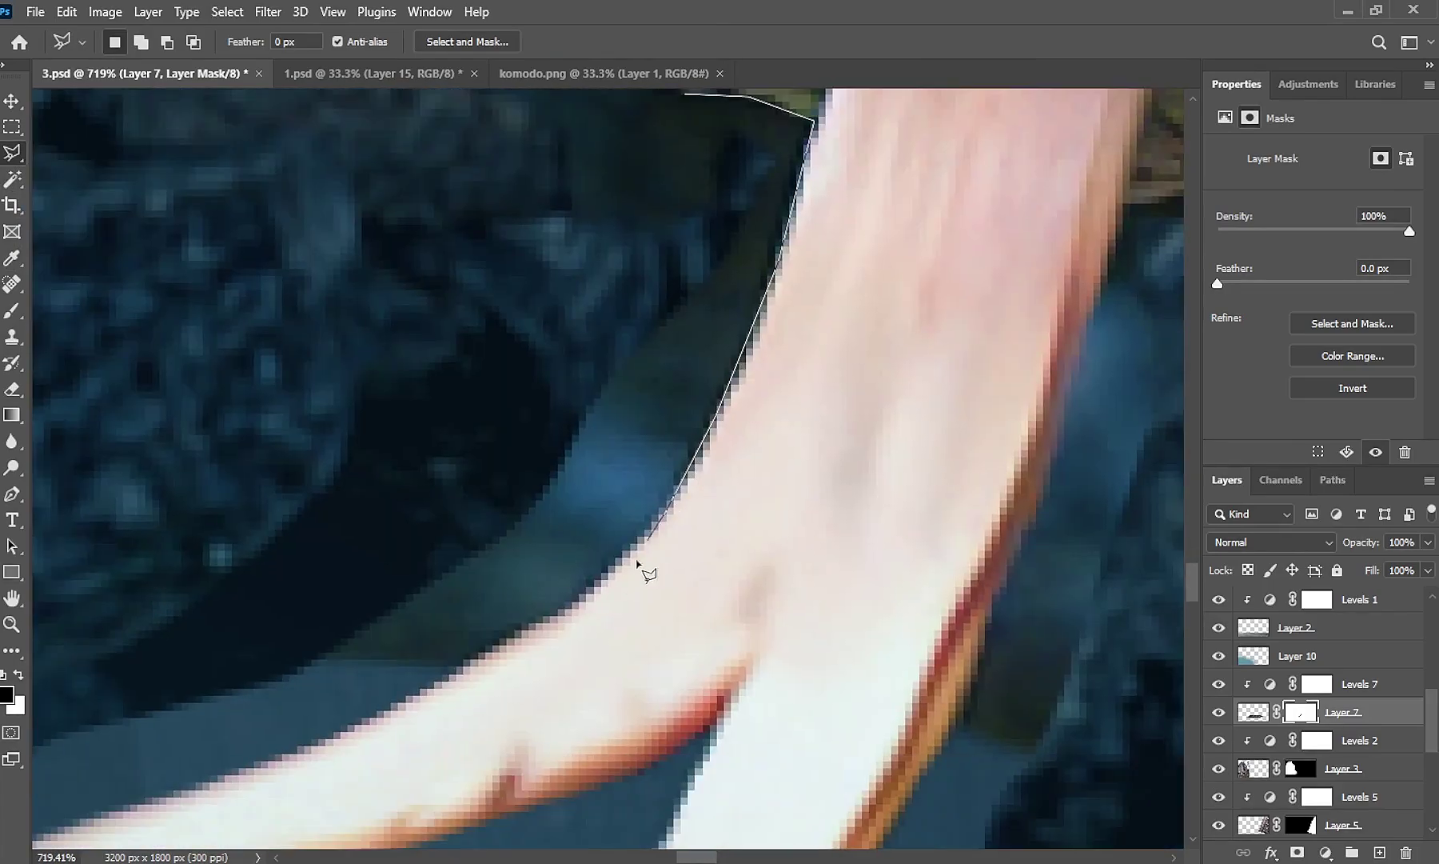
left_click_drag(458, 671, 582, 532)
left_click_drag(383, 595, 565, 434)
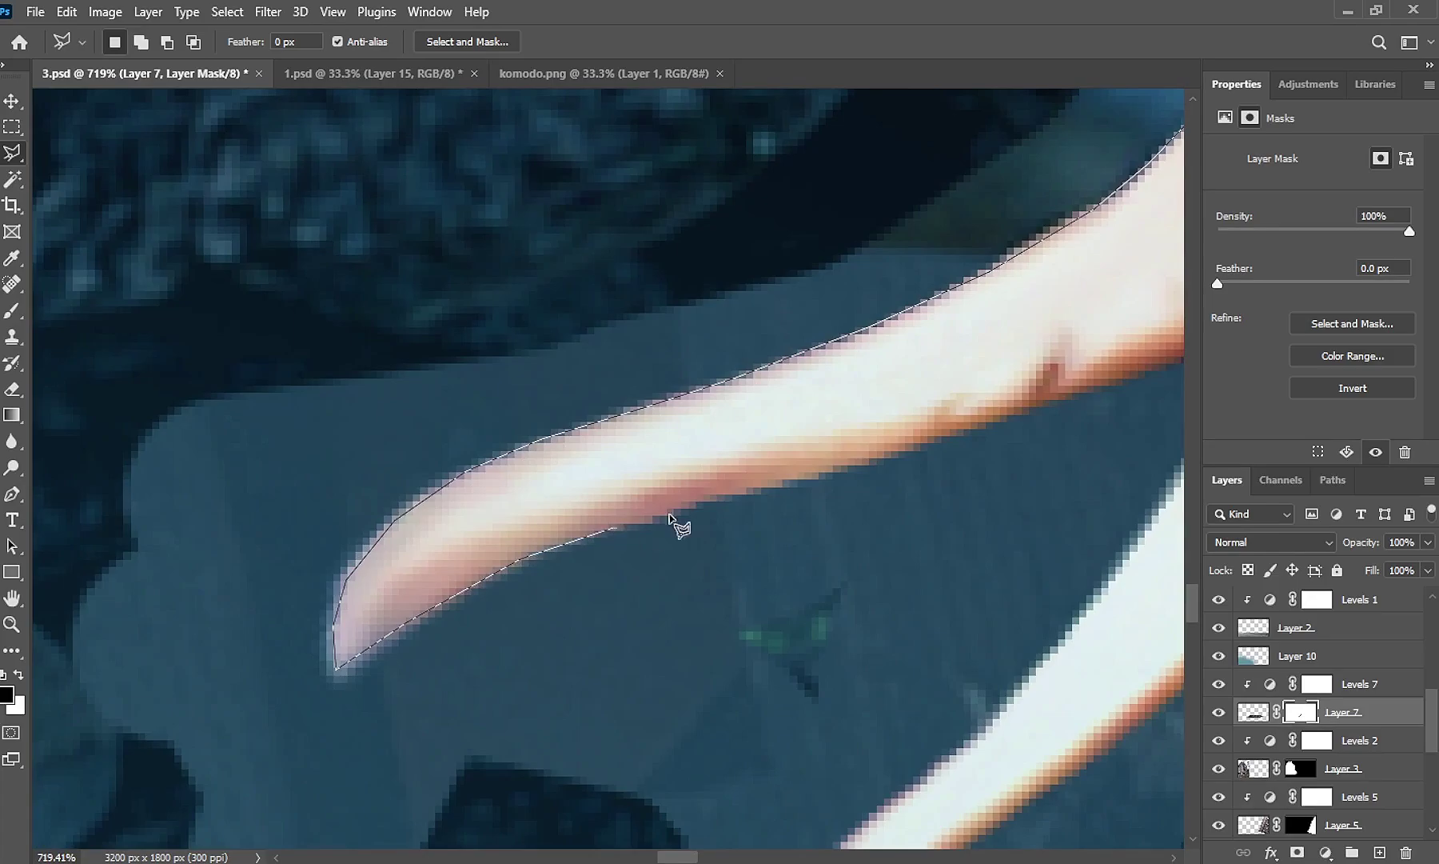
left_click_drag(871, 461, 431, 549)
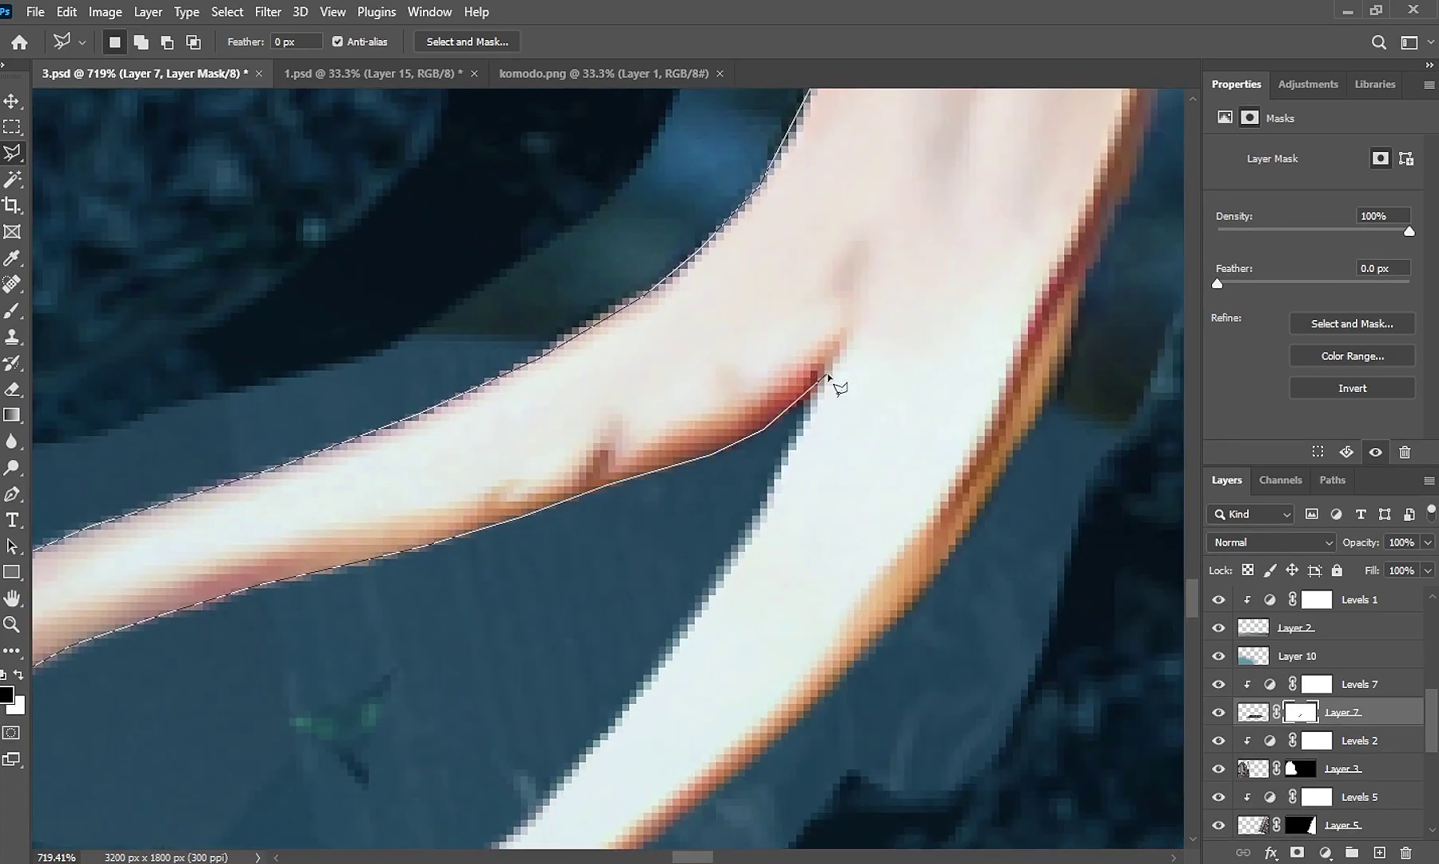
left_click_drag(711, 596, 887, 335)
left_click(778, 489)
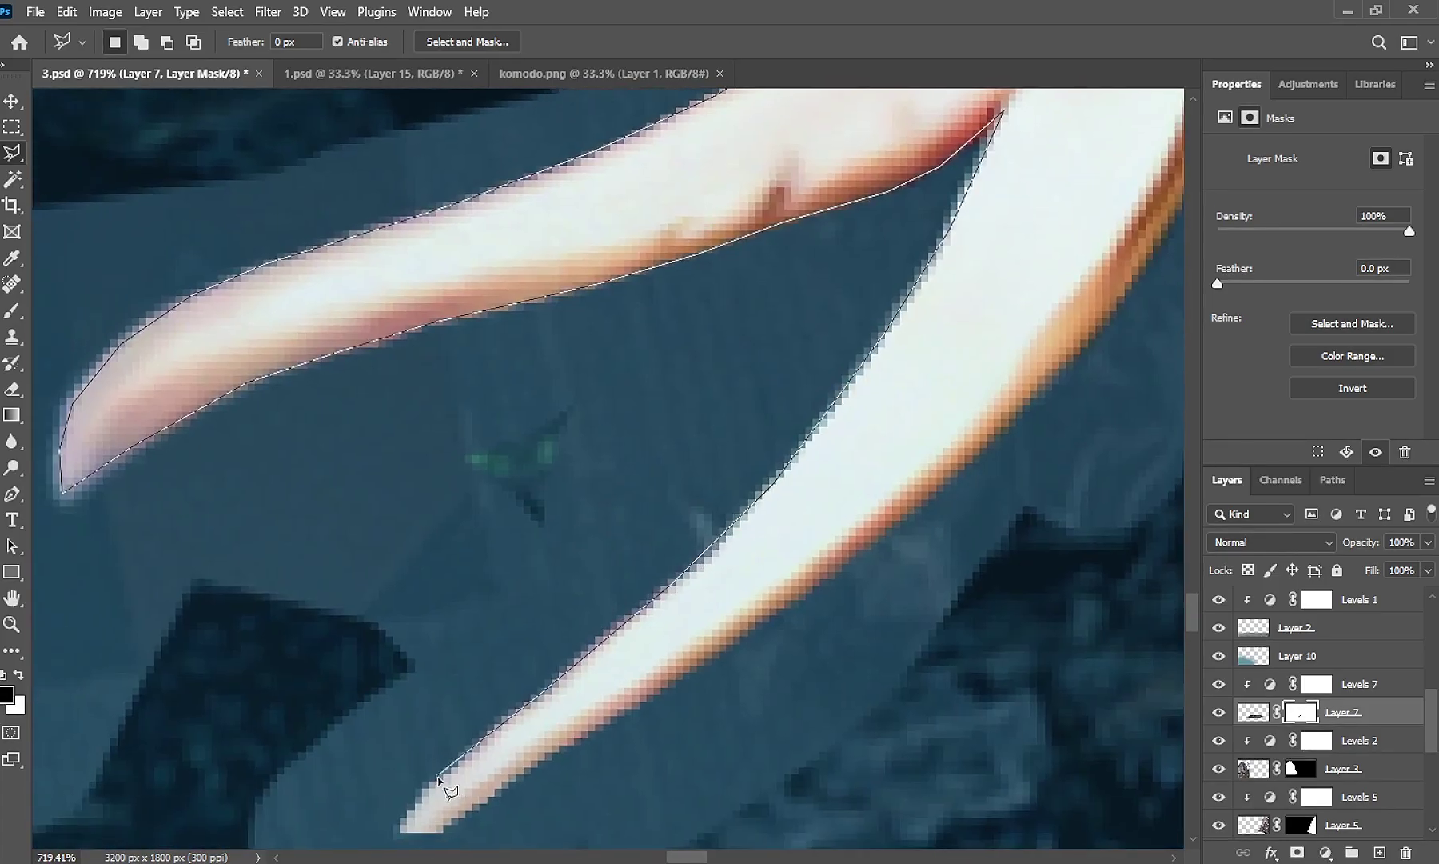
left_click(401, 824)
Finish the lasso along the fork and around the surrounding rubble, closing the selection
left_click_drag(934, 499, 627, 588)
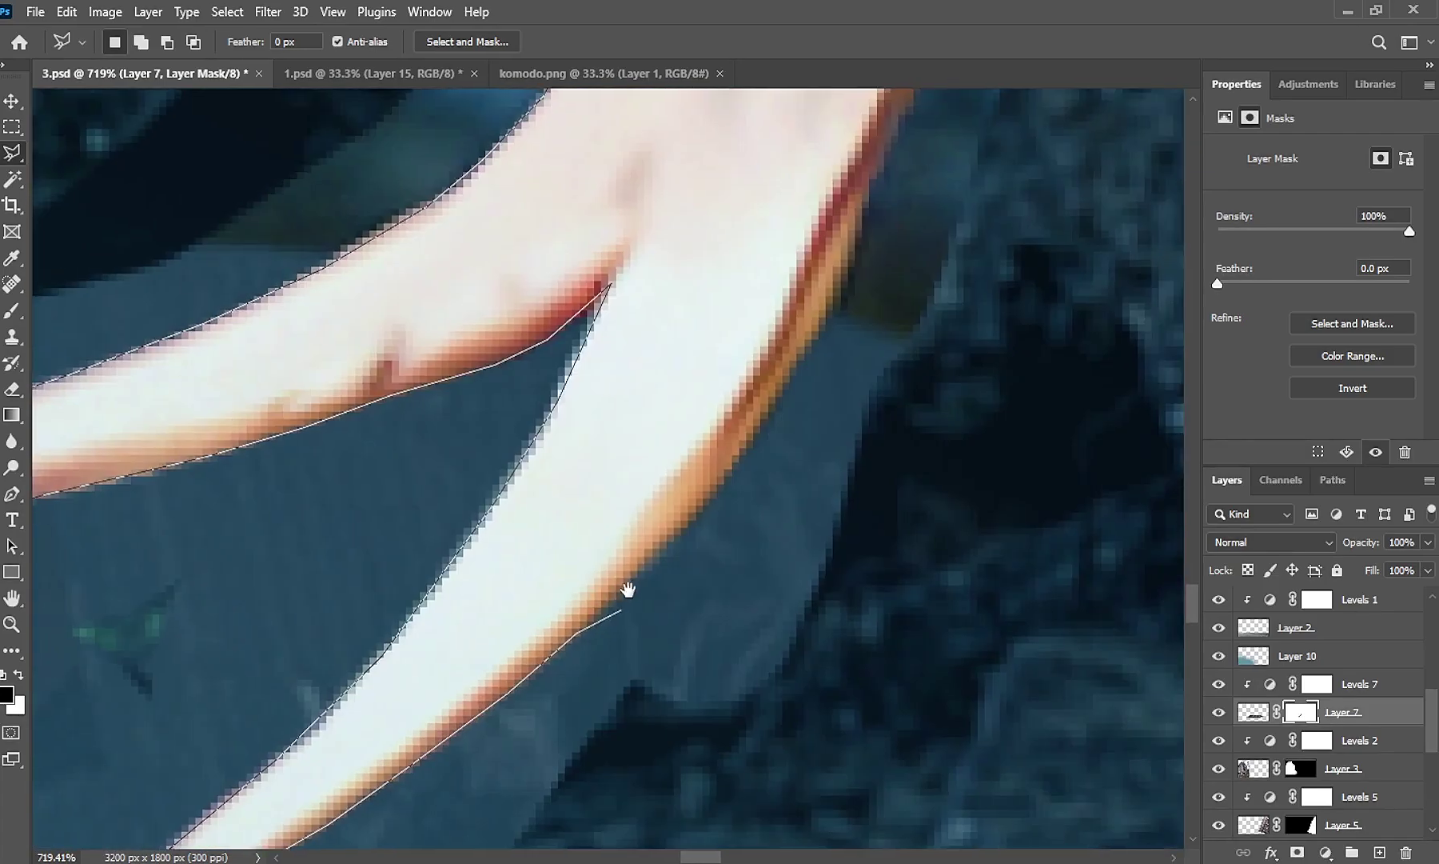
left_click(764, 440)
mouse_move(765, 440)
left_mouse_down()
mouse_move(714, 514)
mouse_move(745, 438)
left_mouse_up()
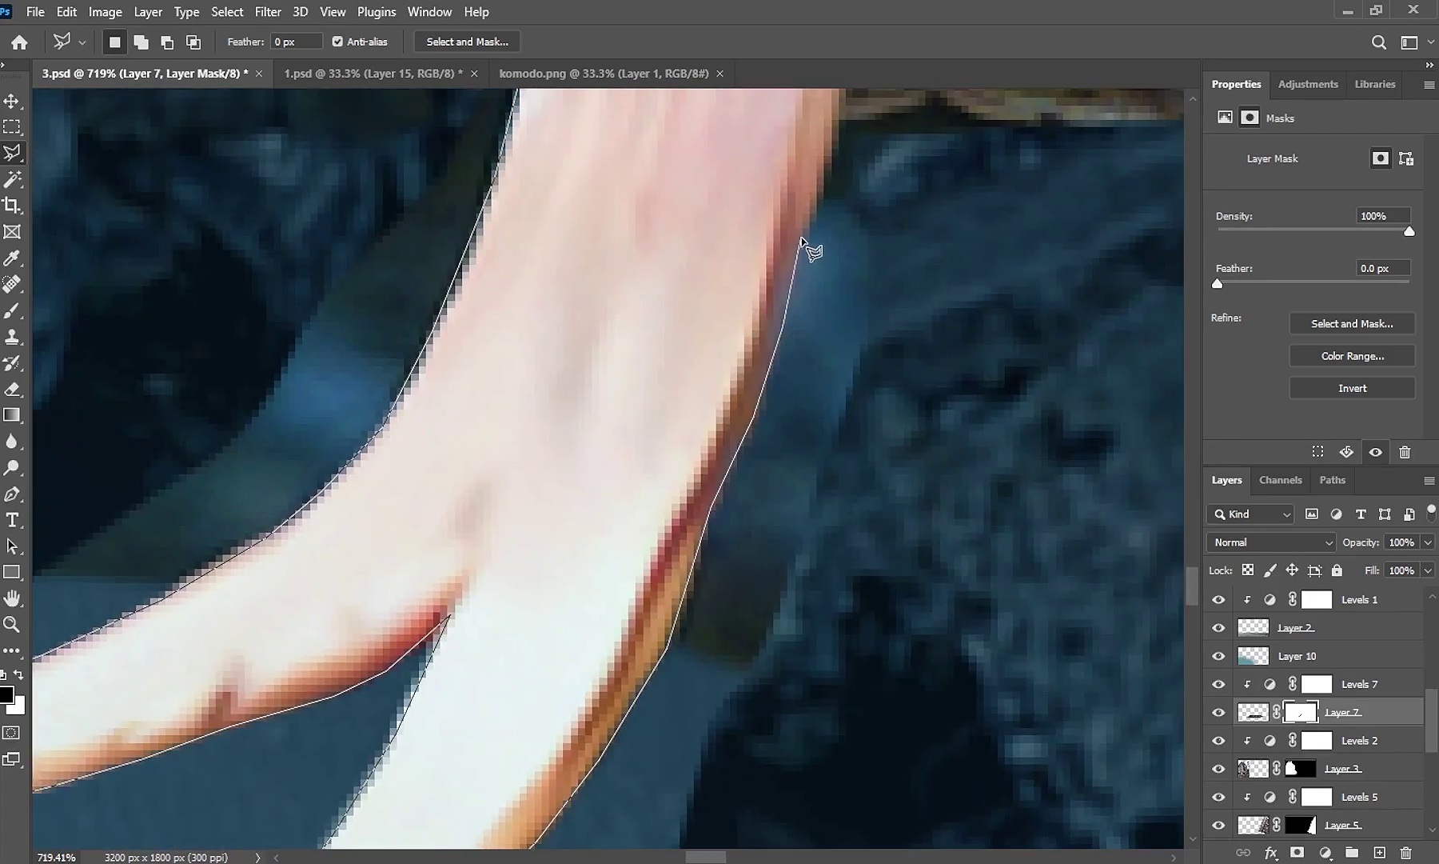
left_click_drag(802, 239, 770, 350)
key("ctrl+minus")
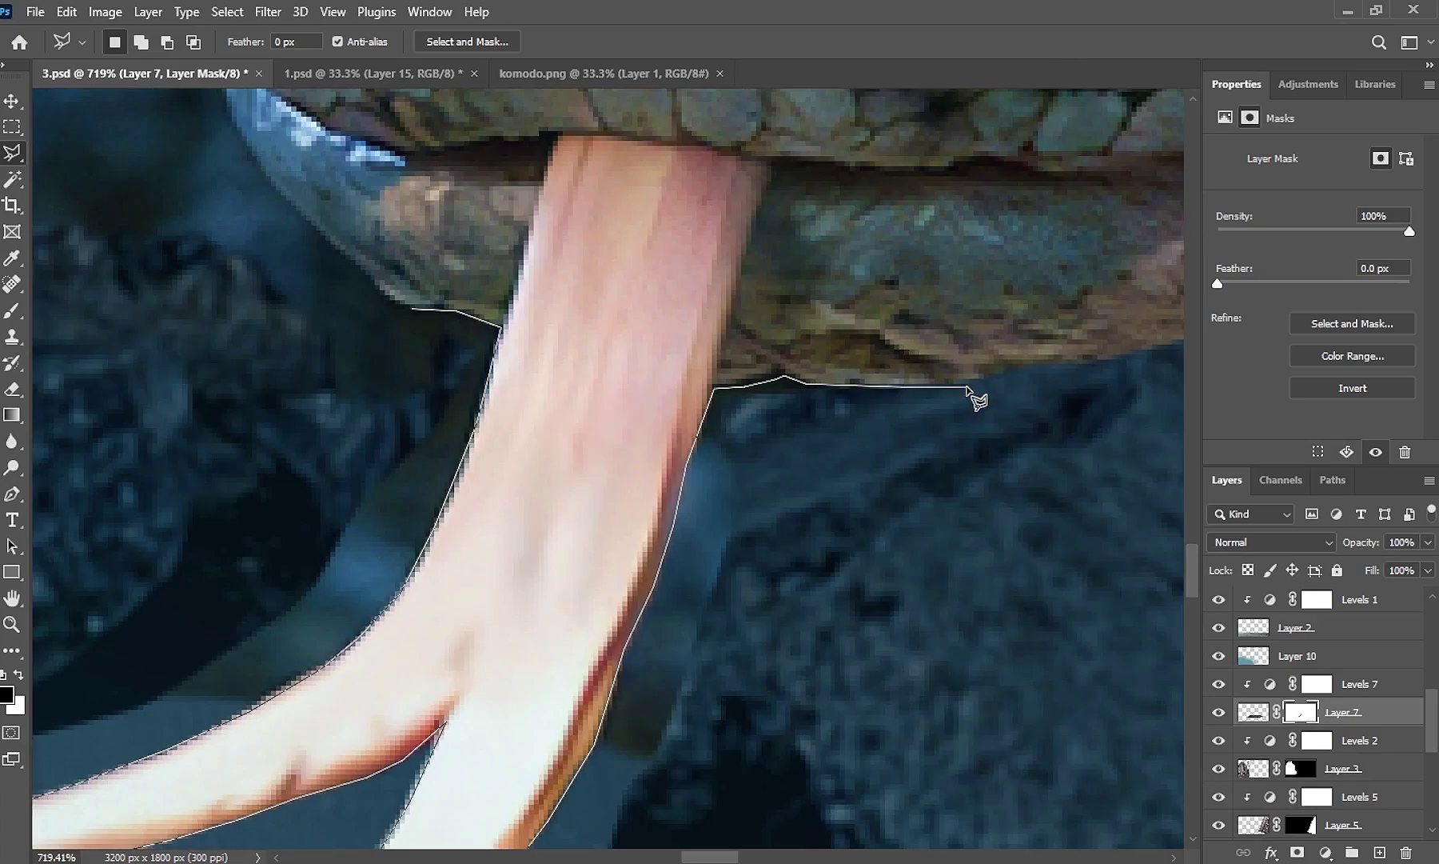
key("ctrl+minus")
key("ctrl+minus")
left_click(817, 550)
left_click(568, 813)
left_click(164, 800)
left_click(95, 569)
left_click(300, 338)
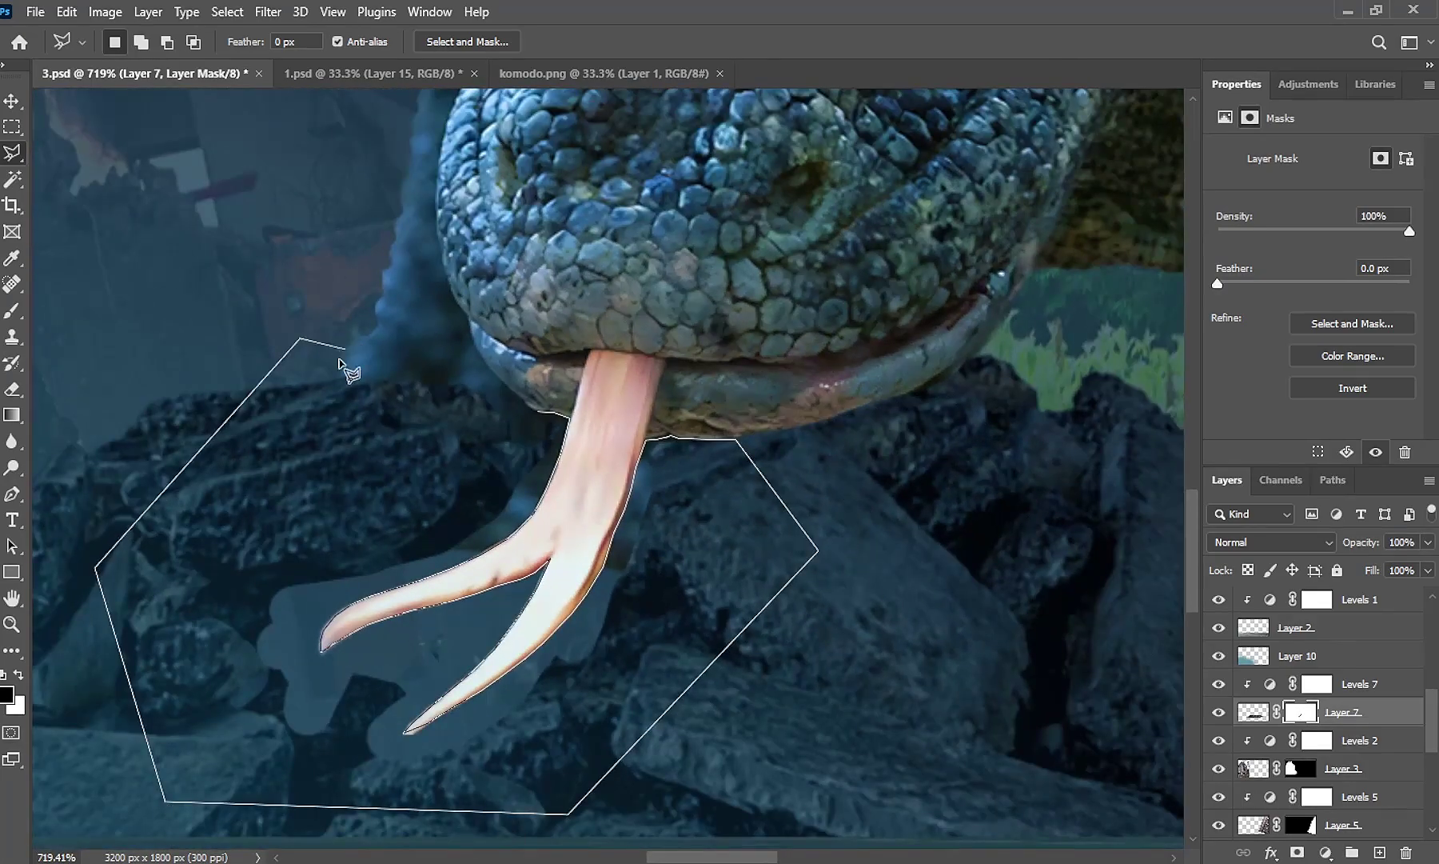
left_click(543, 414)
Paint white inside the selection to restore rubble around the tongue, then deselect
key("b")
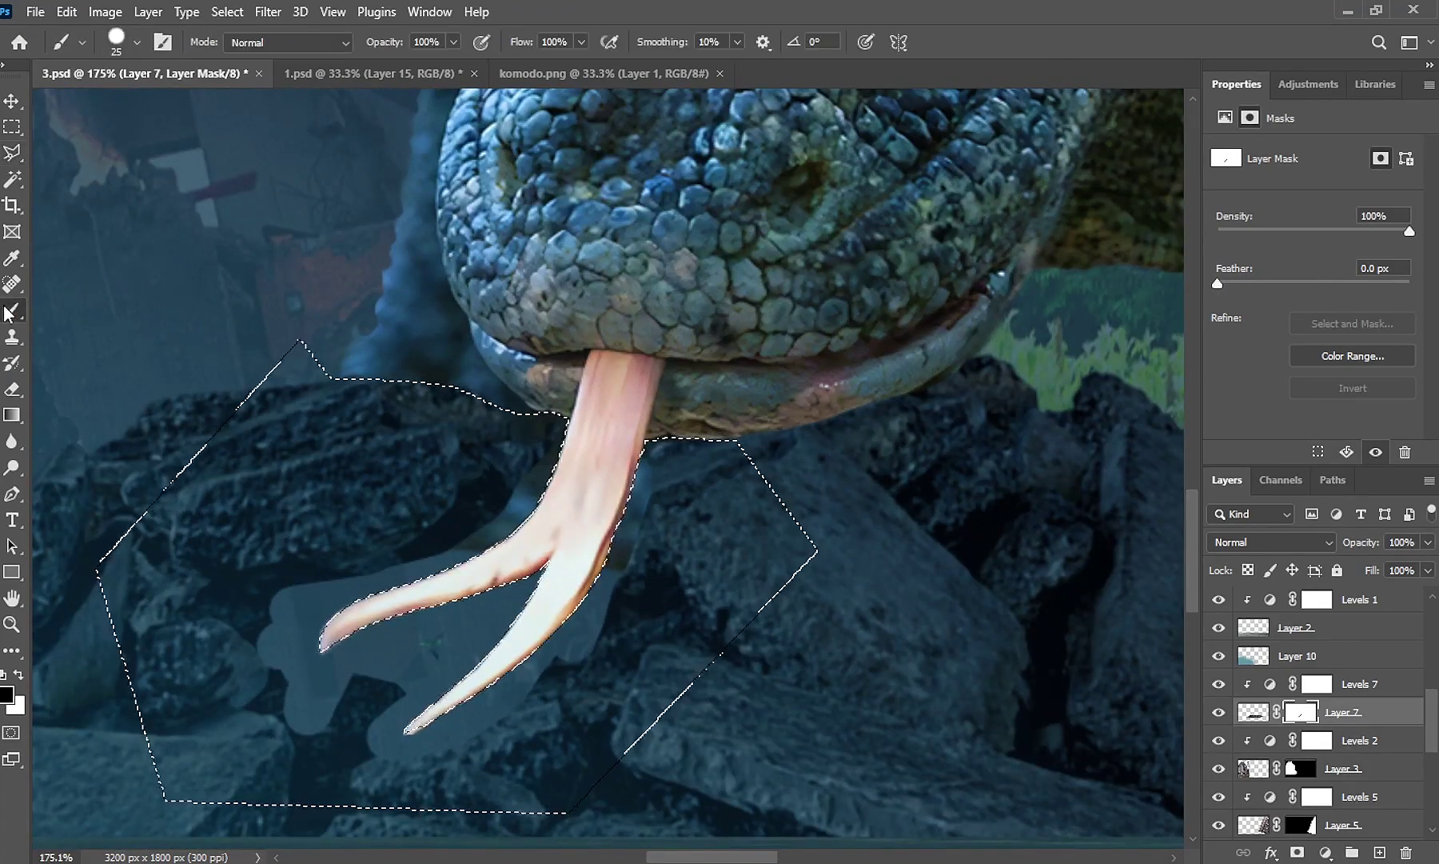
key("x")
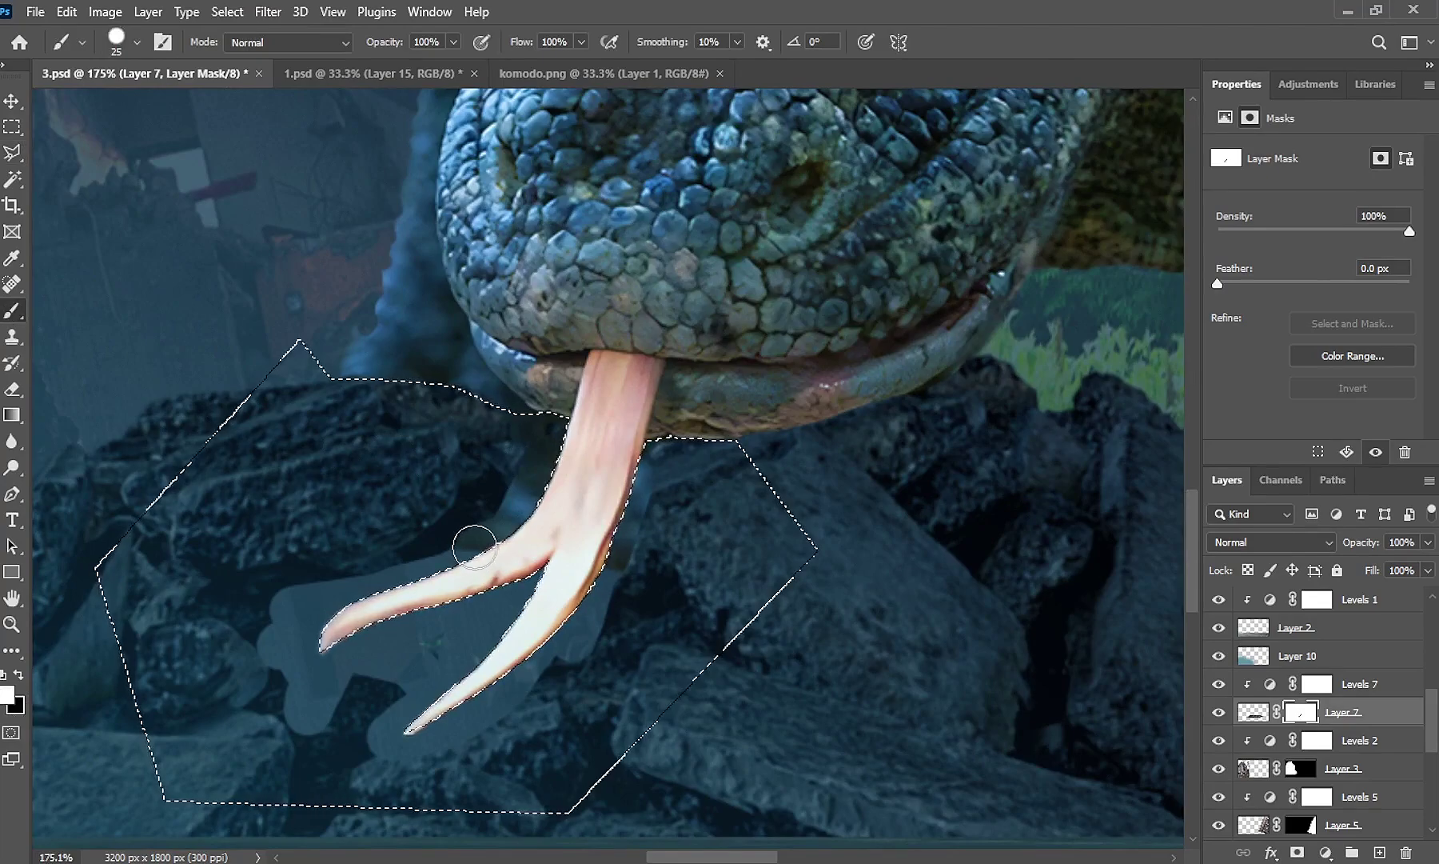
key("bracketright")
key("bracketright")
key("bracketright")
mouse_move(498, 514)
left_mouse_down()
mouse_move(376, 729)
mouse_move(643, 464)
left_mouse_up()
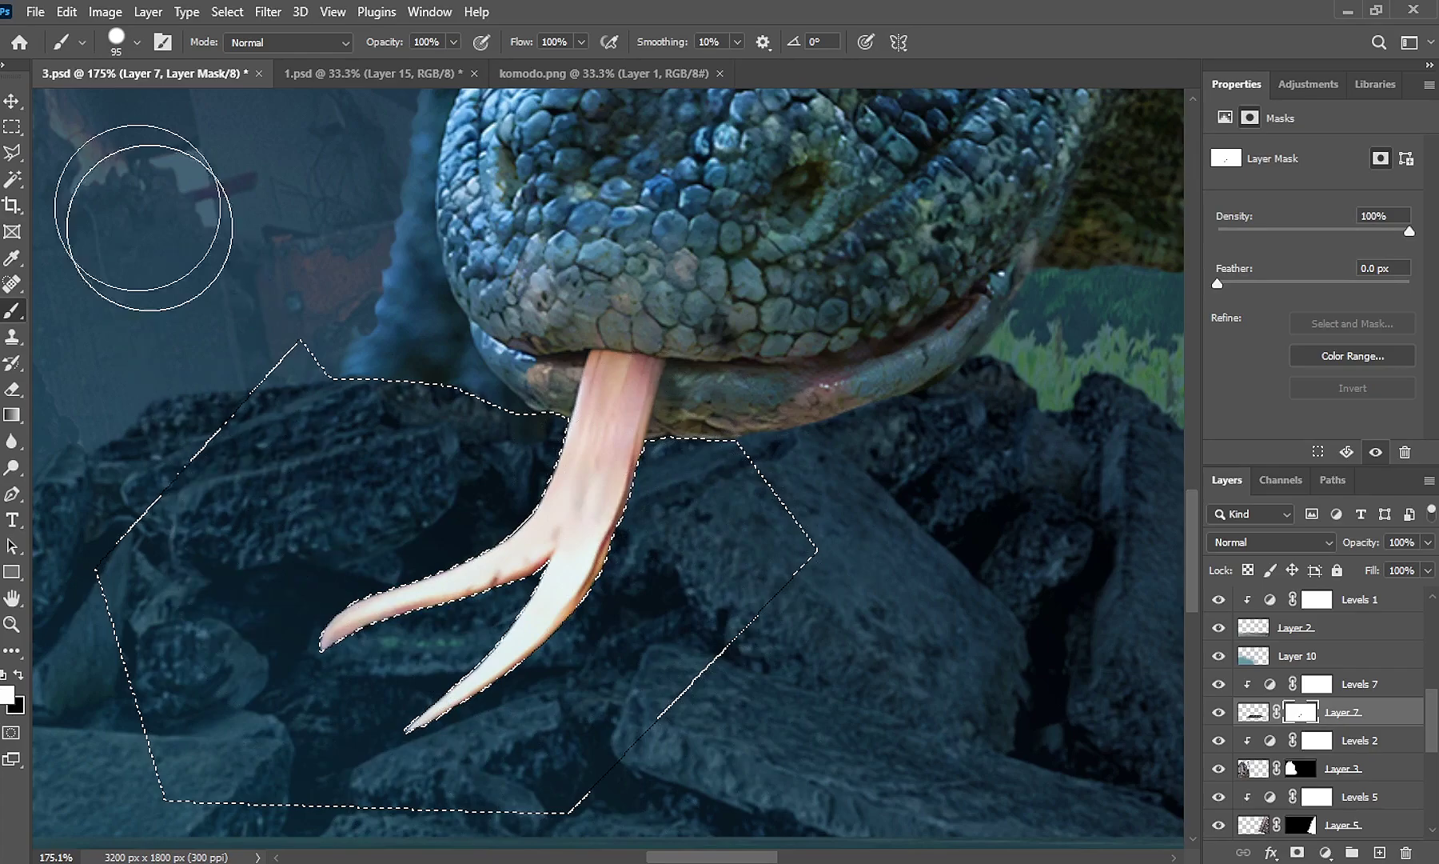
left_click(12, 128)
key("ctrl+d")
scroll(701, 521, "down", 3)
Clip a Levels adjustment to komodo Layer 13 with input black 21 and output white 121
scroll(729, 522, "down", 4)
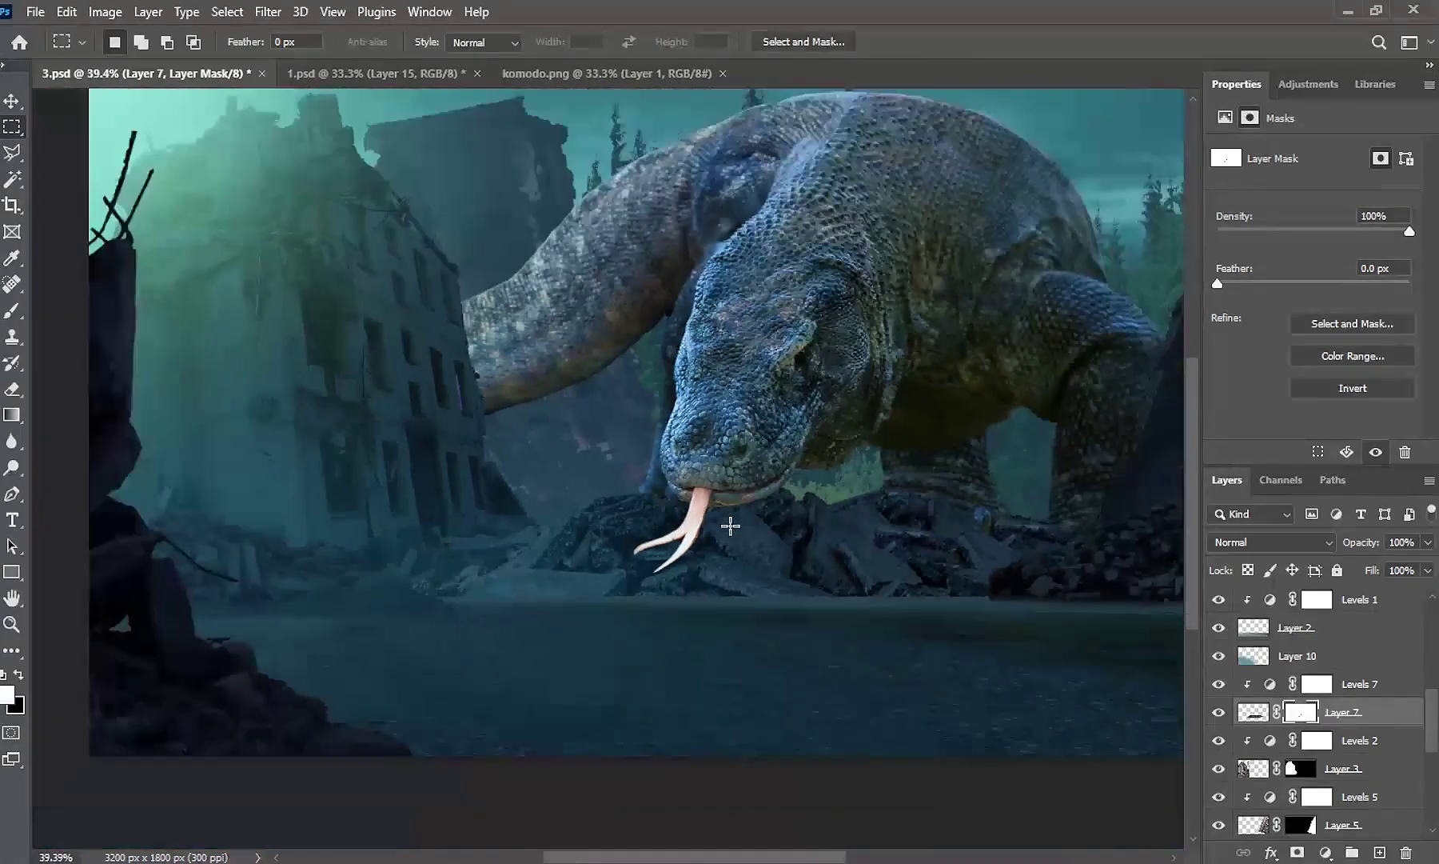
scroll(822, 508, "up", 1)
scroll(790, 521, "up", 2)
scroll(743, 532, "up", 1)
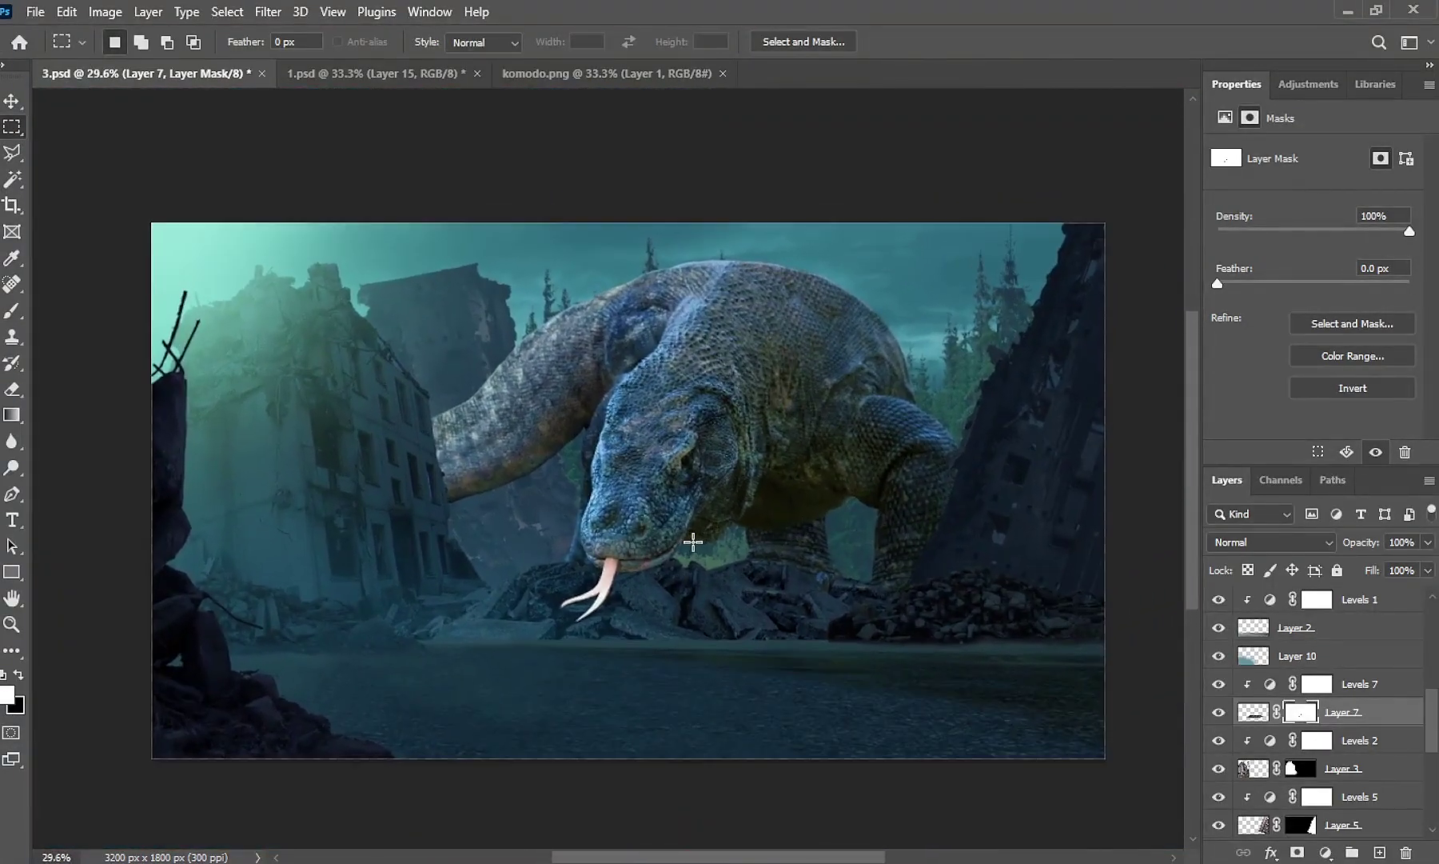
scroll(696, 544, "up", 2)
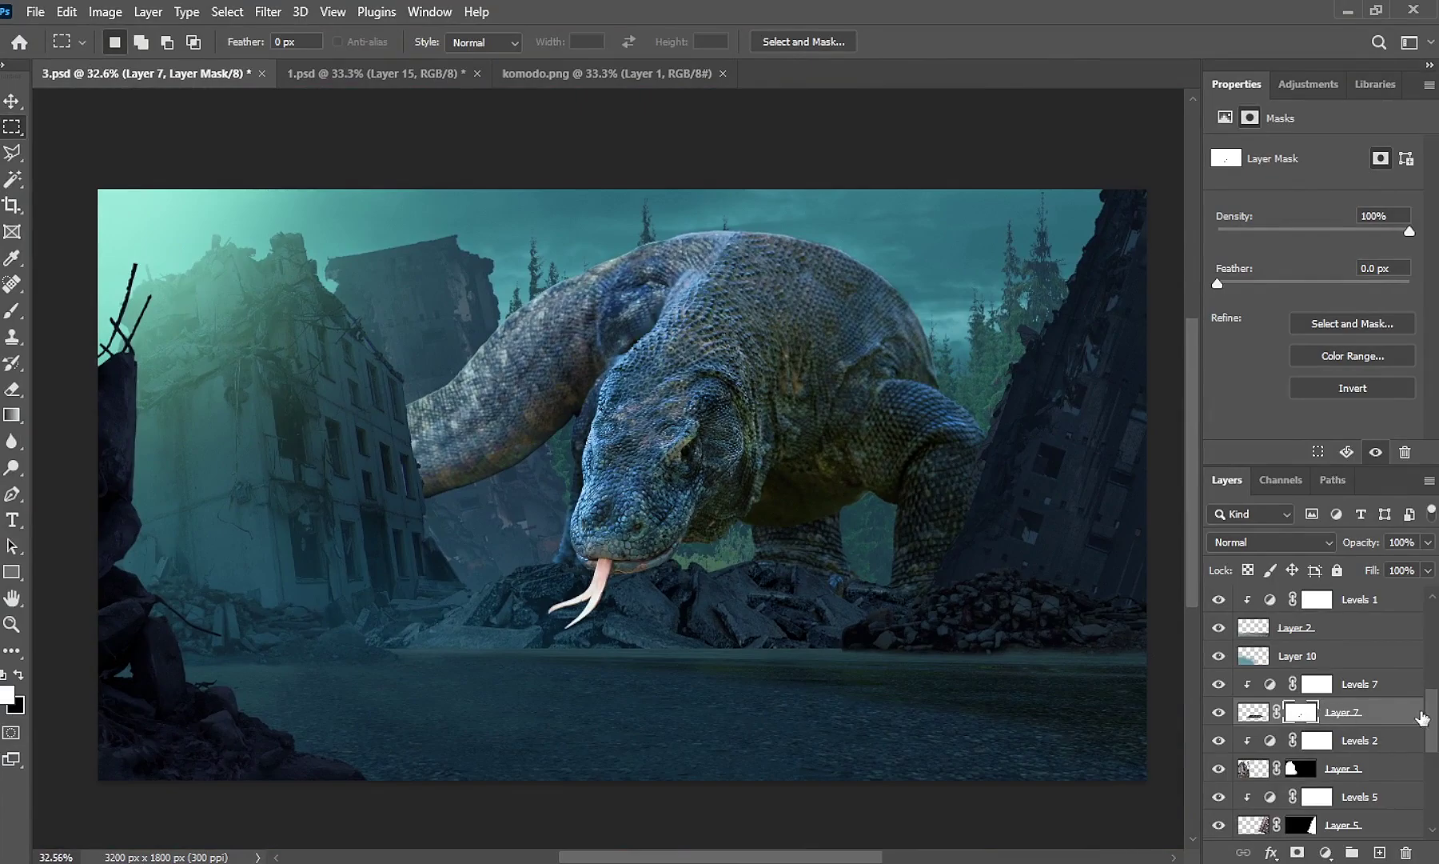
scroll(1359, 720, "down", 3)
left_click(1262, 755)
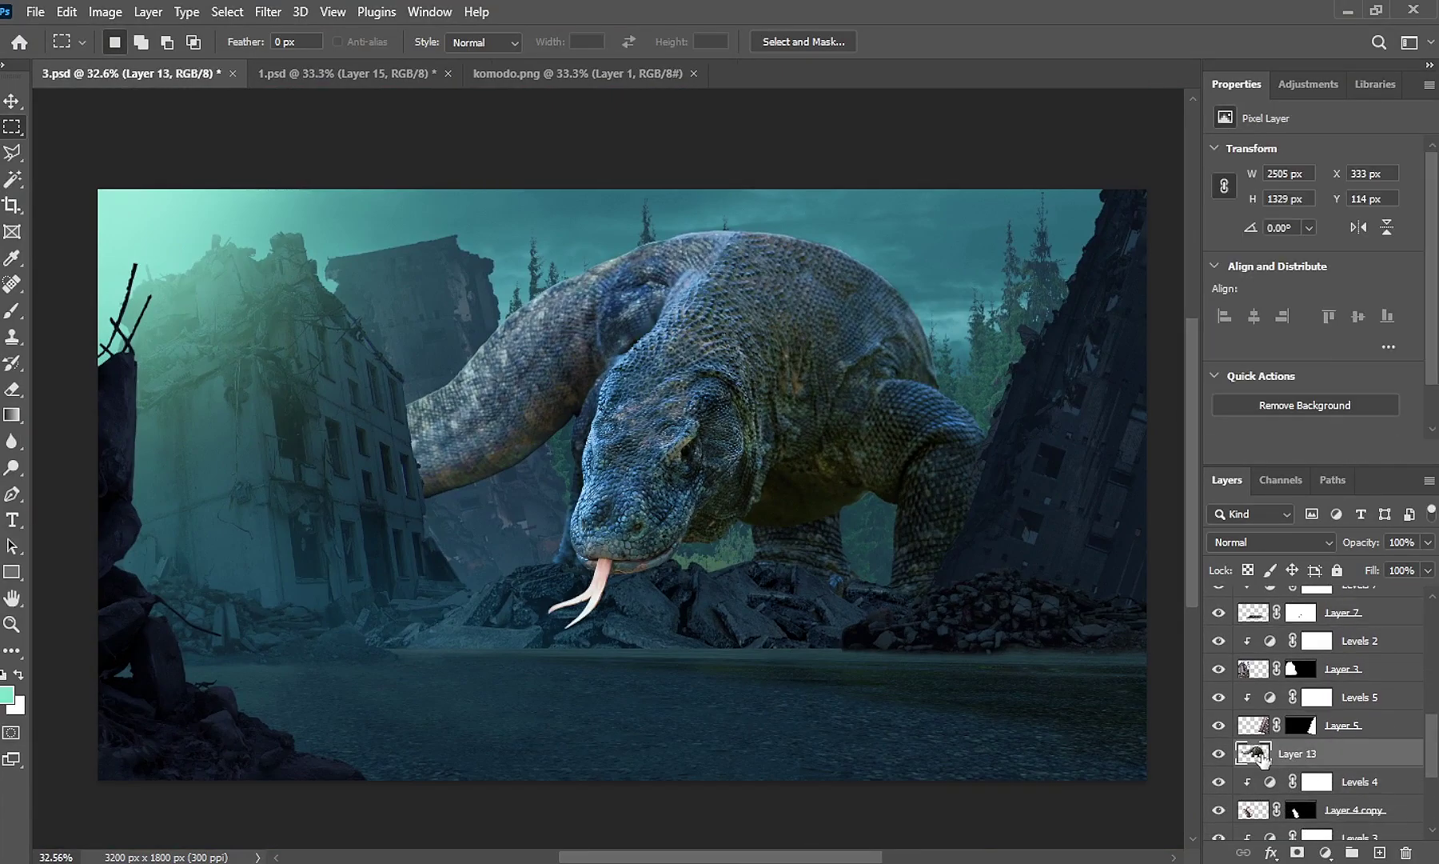
left_click(1326, 854)
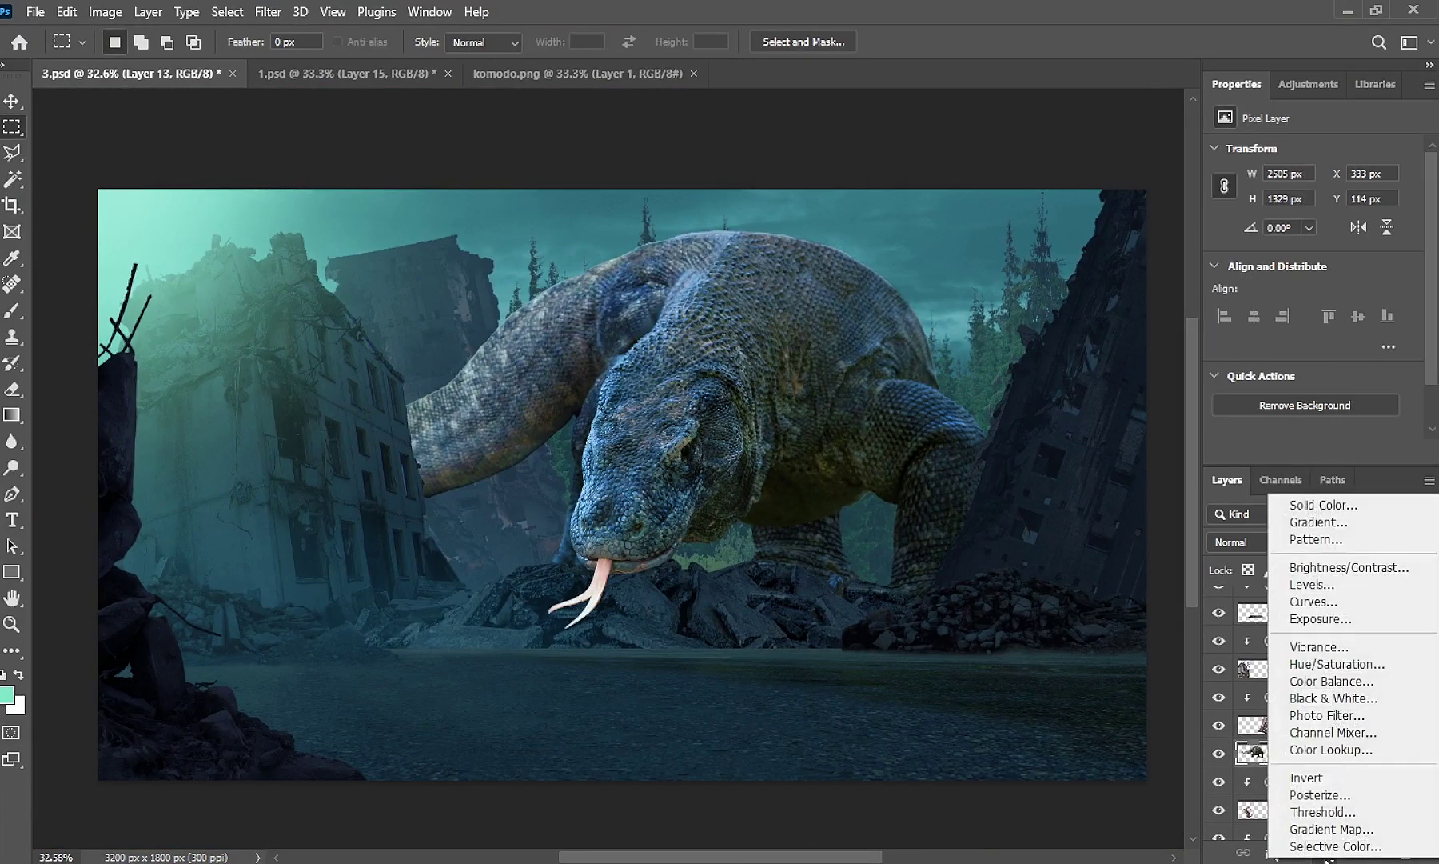
left_click(1312, 584)
left_click(1289, 452)
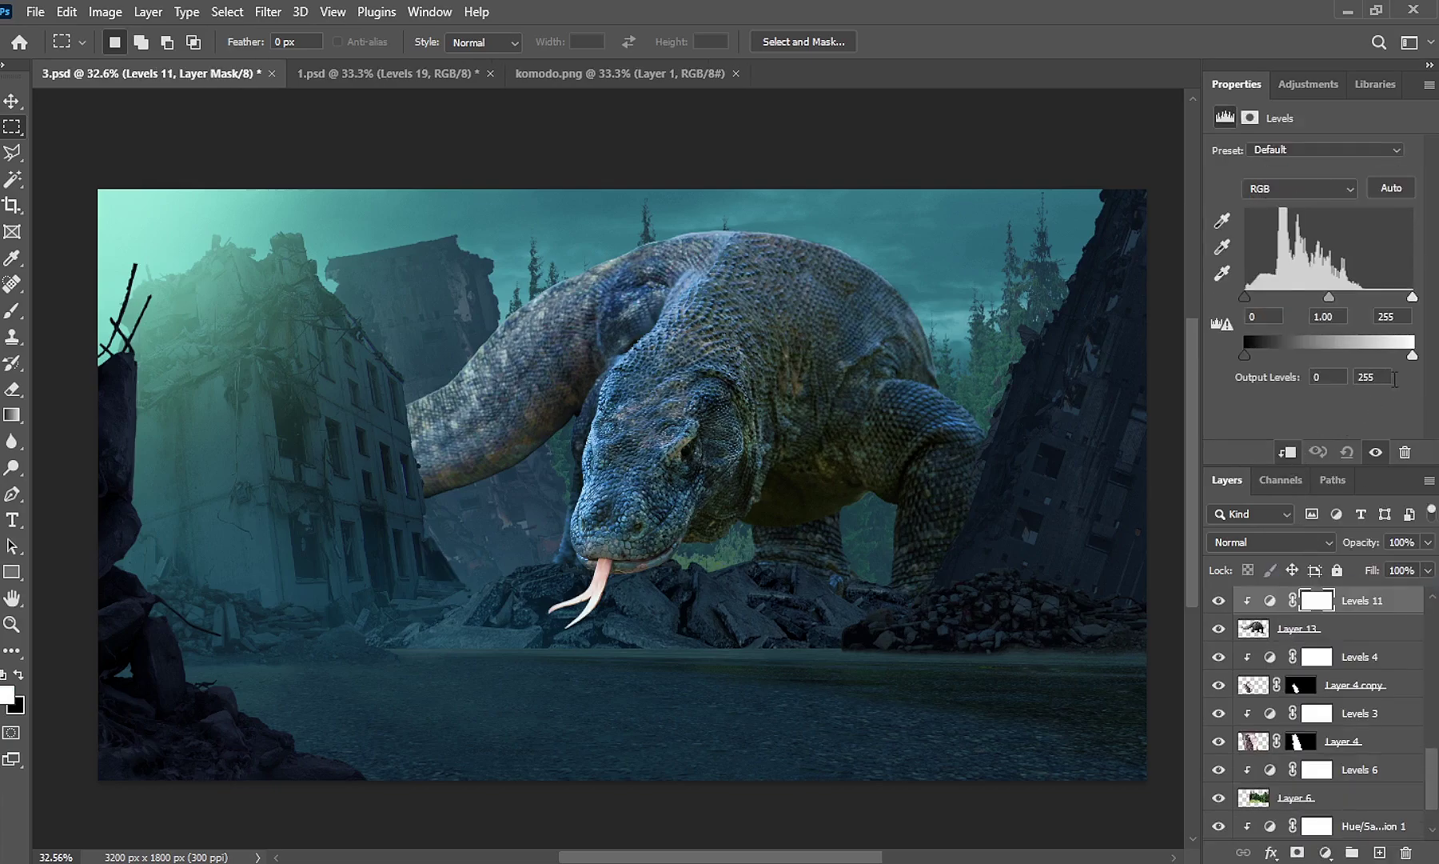
type("1")
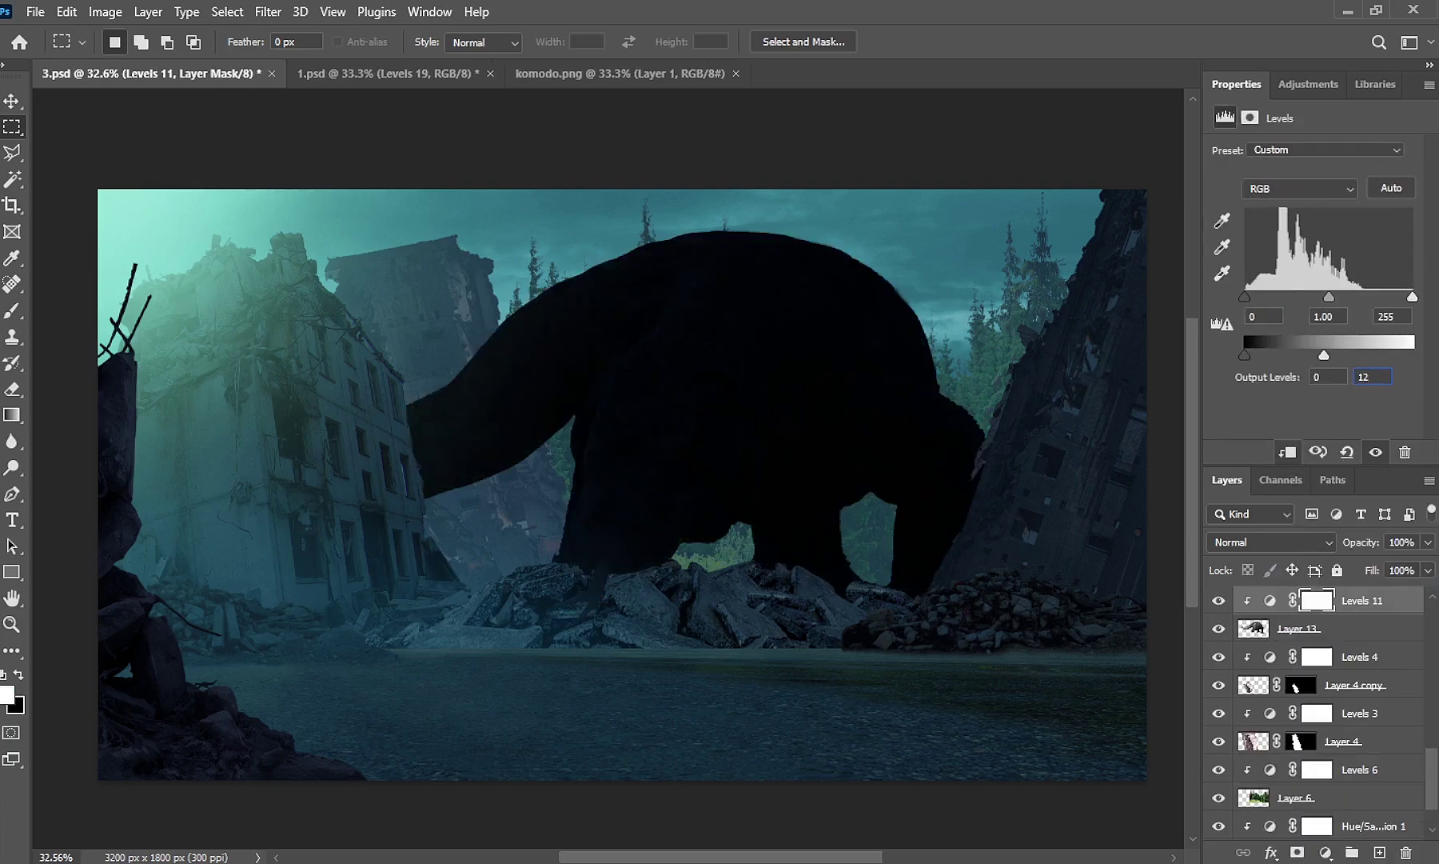
type("2121")
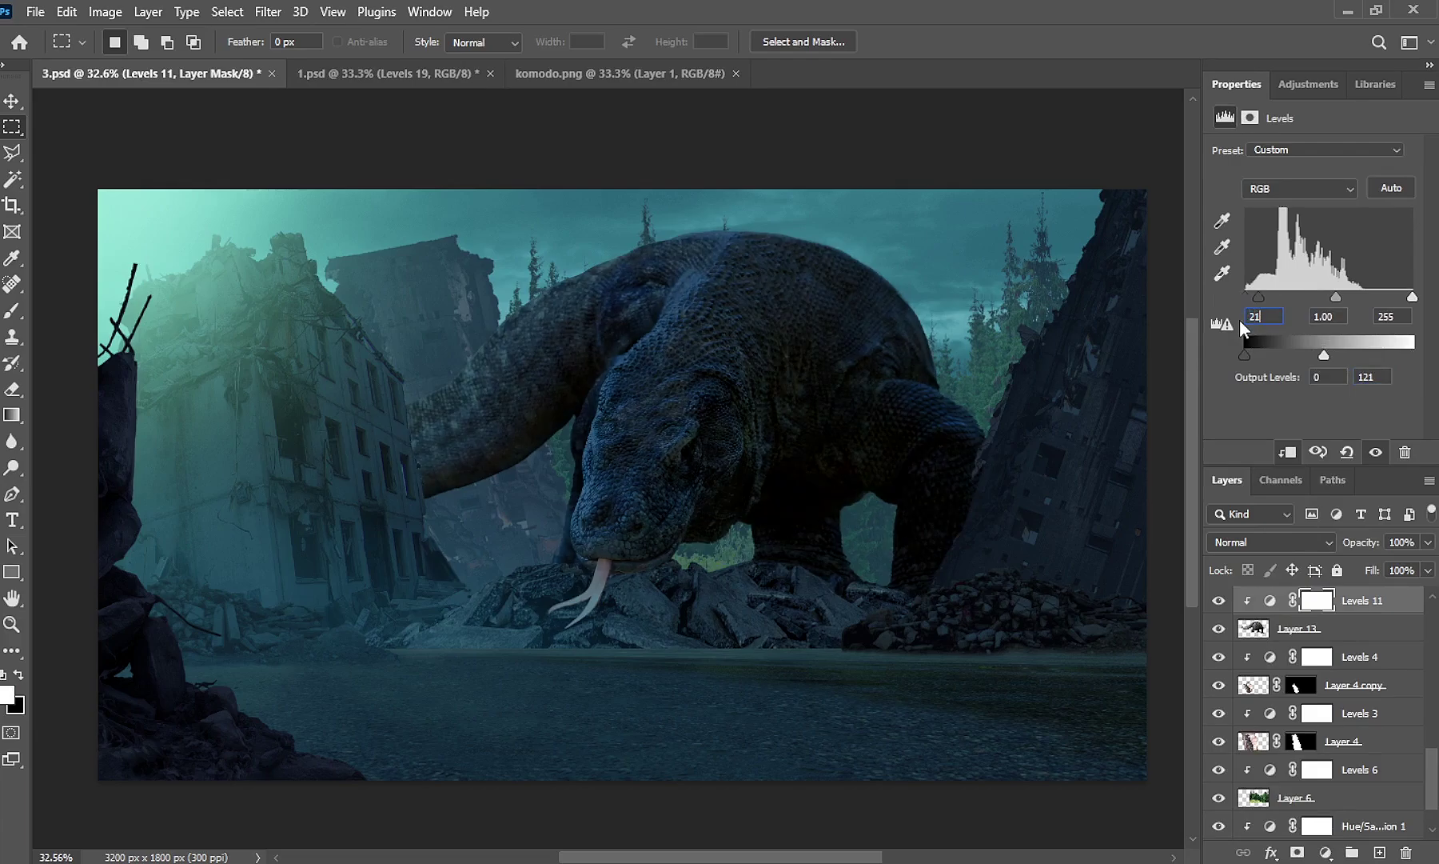
left_click(12, 315)
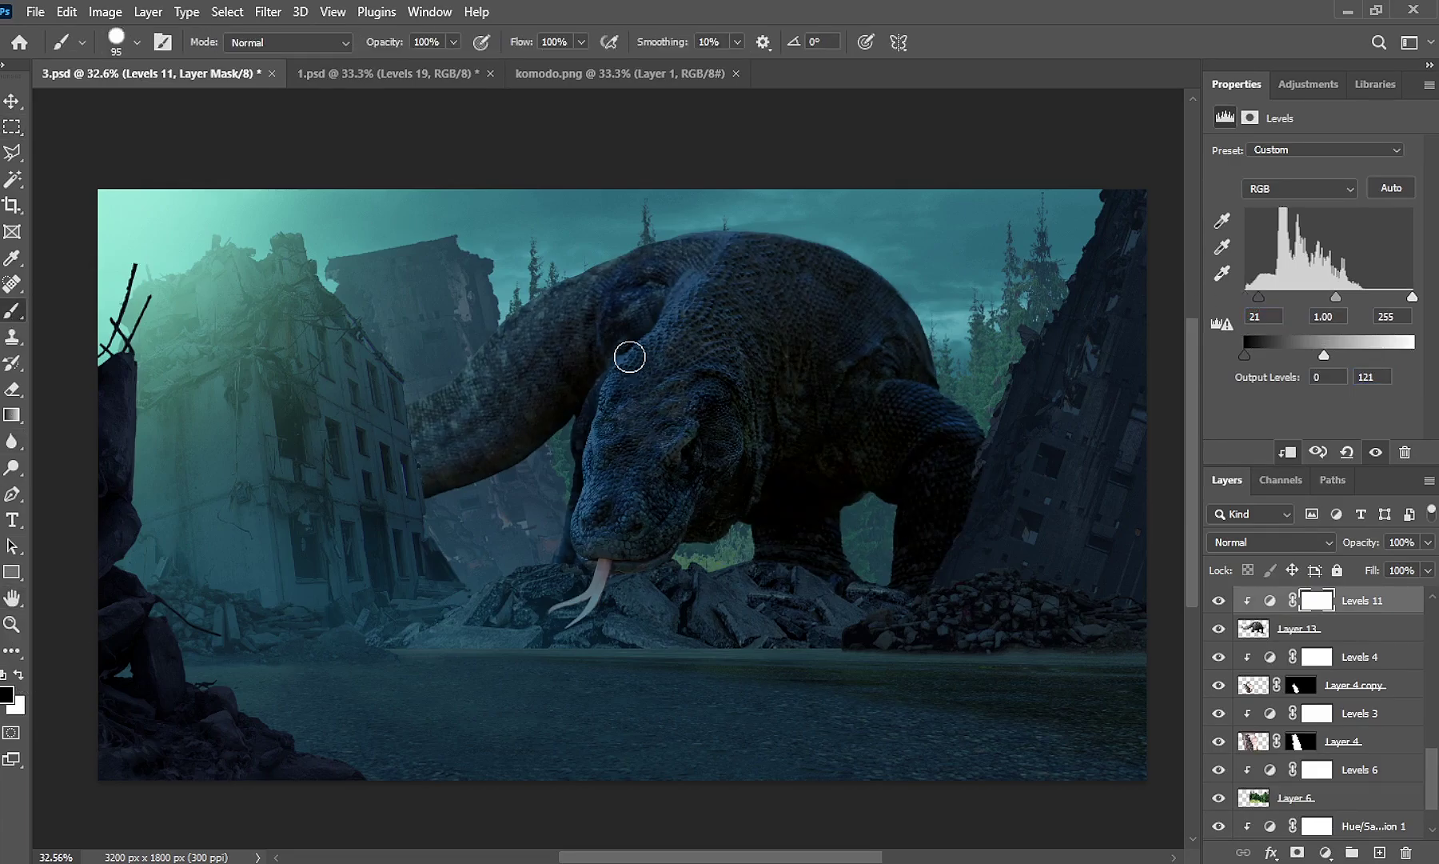
With a 273 px soft round brush, brighten the komodo's back, neck, snout and tongue on the Levels 11 mask
left_click_drag(629, 357, 643, 347)
right_click(671, 336)
left_click(768, 583)
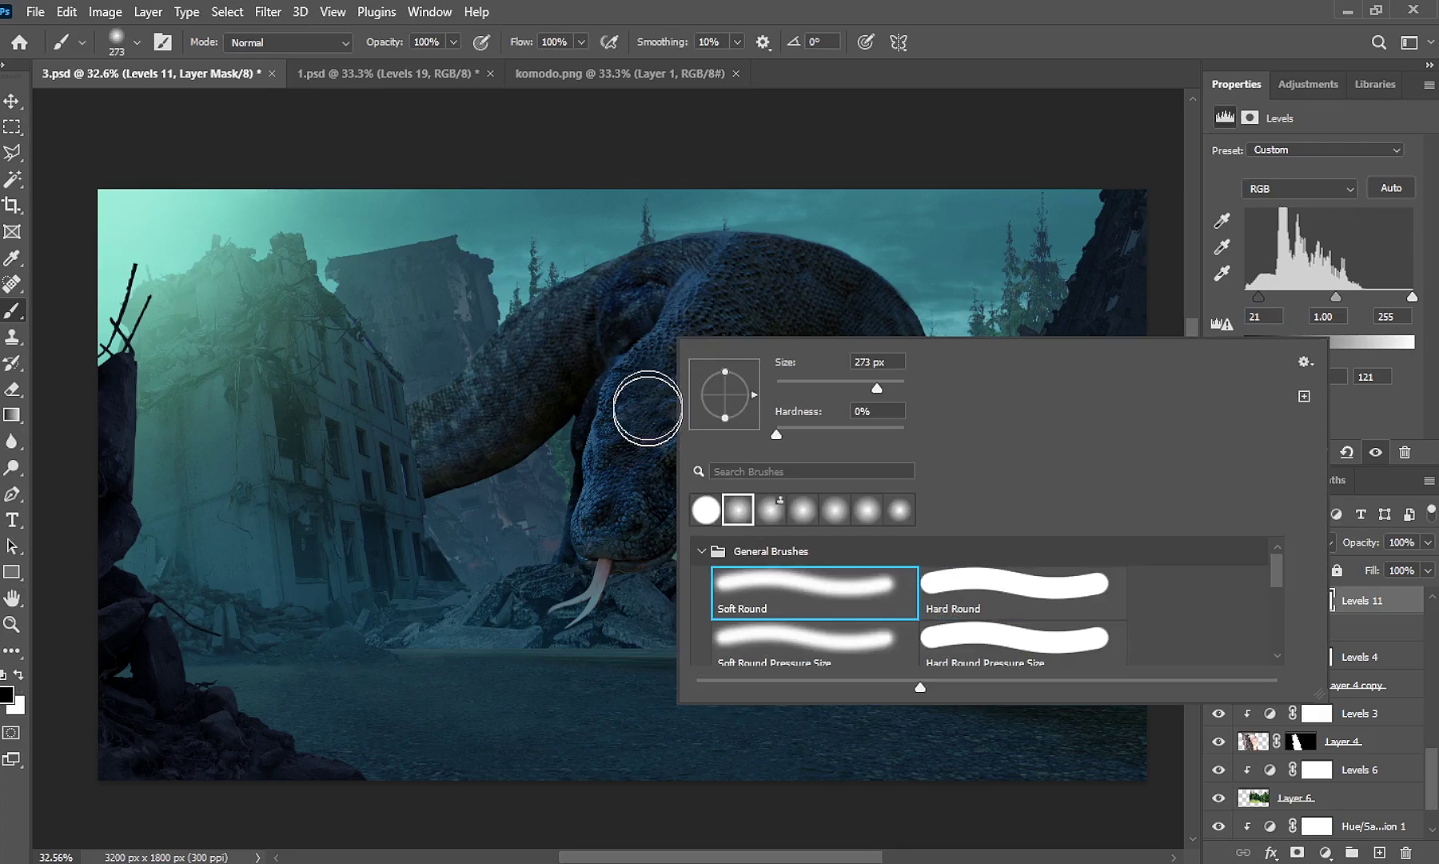
left_click_drag(712, 232, 392, 392)
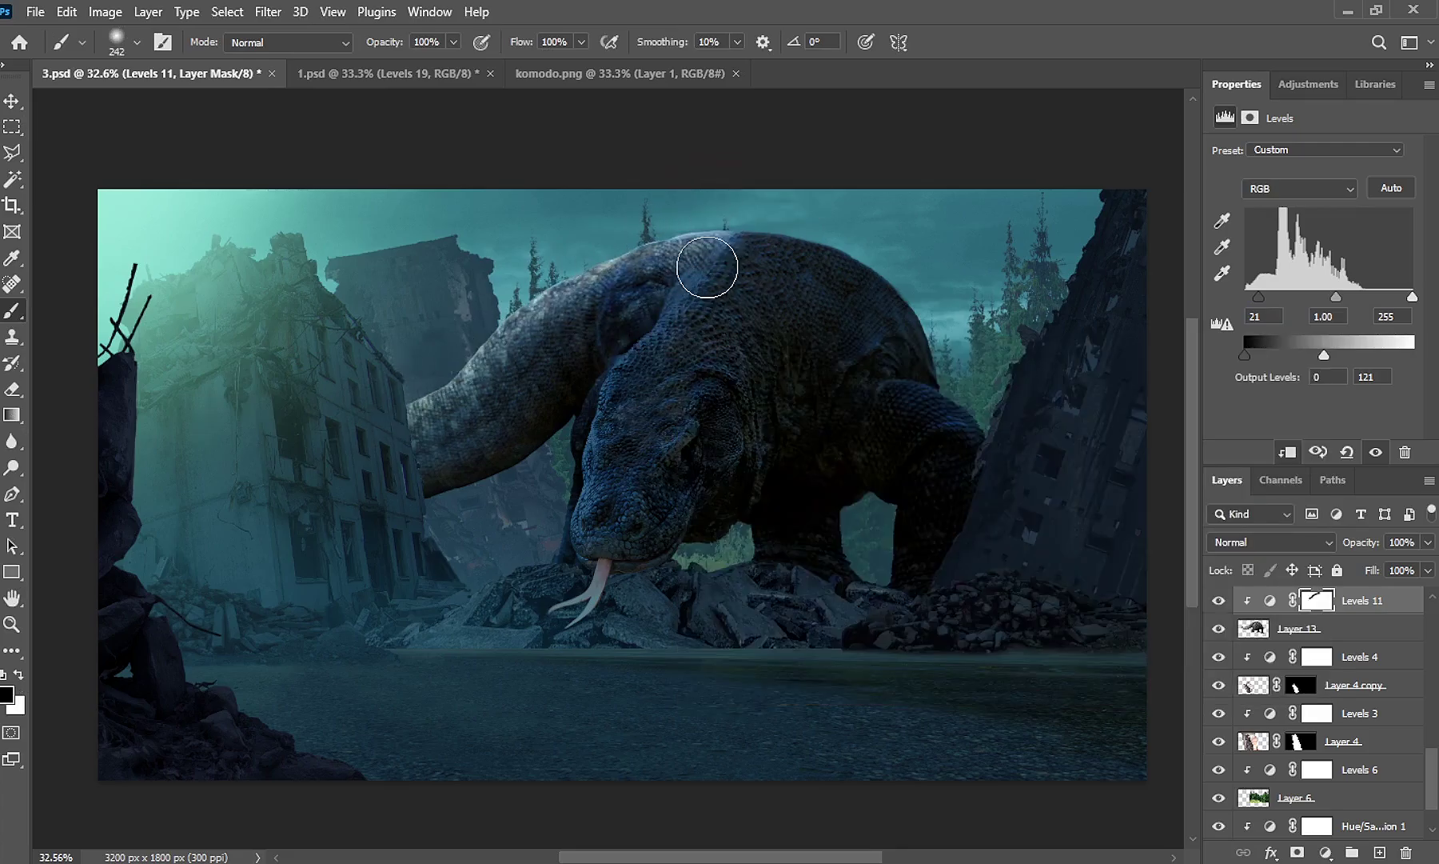
mouse_move(707, 267)
left_mouse_down()
mouse_move(619, 386)
mouse_move(578, 504)
mouse_move(585, 546)
left_mouse_up()
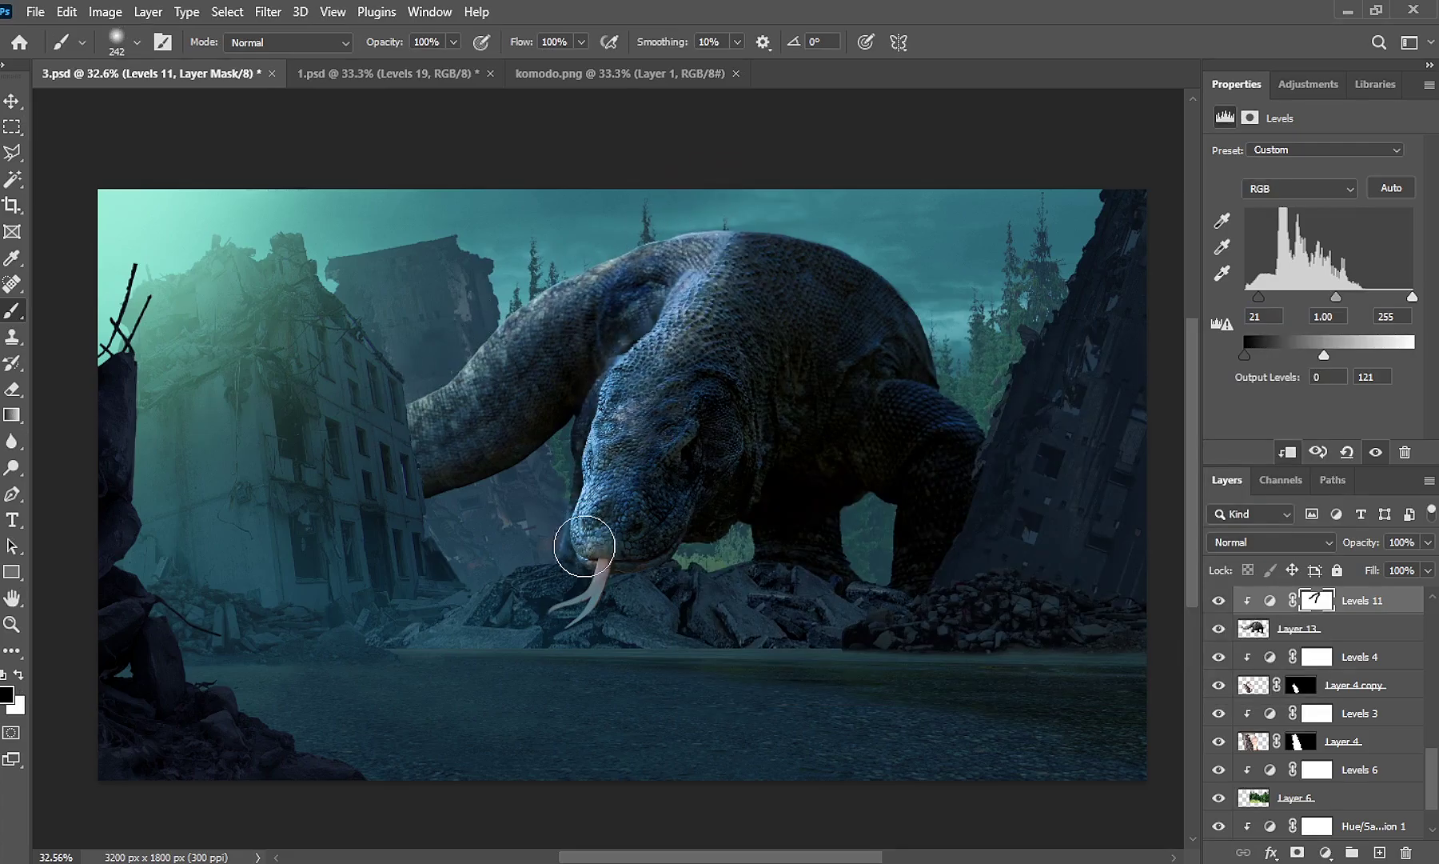
scroll(585, 546, "up", 5)
left_click_drag(659, 504, 608, 504)
mouse_move(724, 432)
left_mouse_down()
mouse_move(684, 564)
mouse_move(524, 697)
mouse_move(360, 796)
left_mouse_up()
mouse_move(640, 731)
left_mouse_down()
mouse_move(748, 427)
mouse_move(580, 626)
left_mouse_up()
Shrink the brush and re-darken the highlight below the tongue's fork
key("bracketleft")
scroll(785, 416, "up", 2)
key("x")
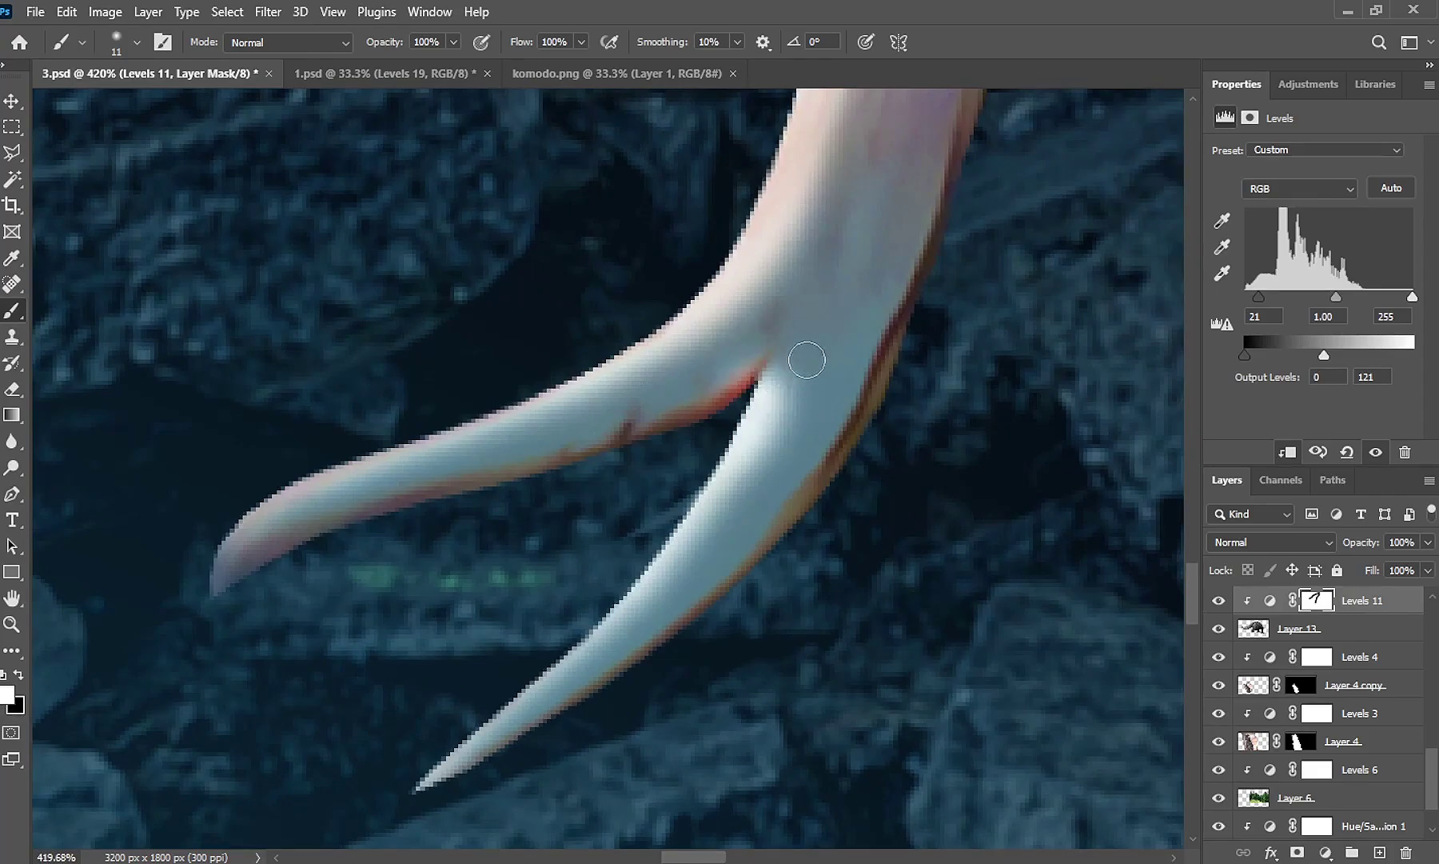
mouse_move(807, 361)
left_mouse_down()
mouse_move(732, 476)
mouse_move(761, 347)
mouse_move(684, 408)
left_mouse_up()
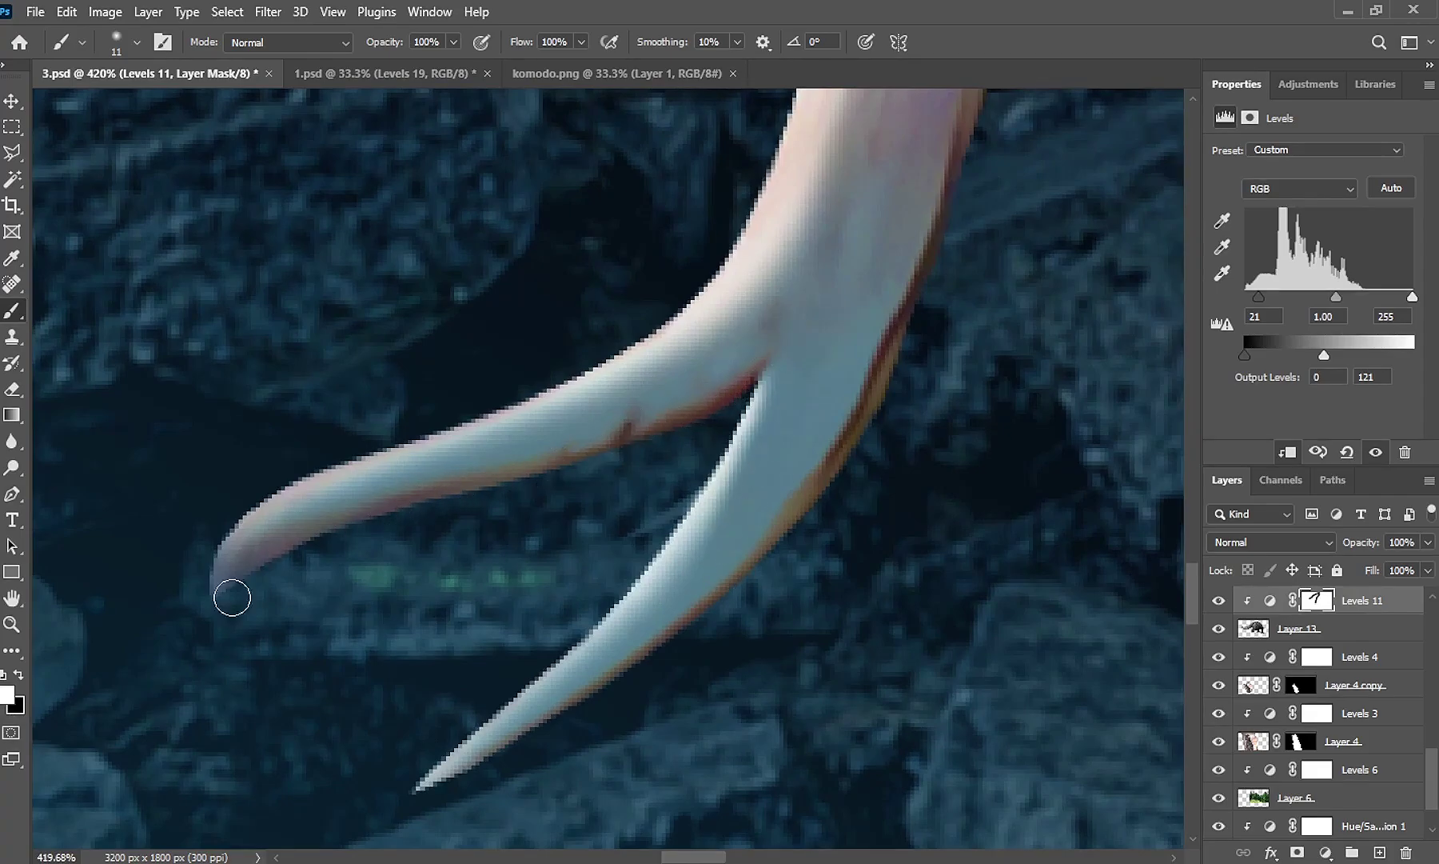
scroll(607, 447, "down", 10)
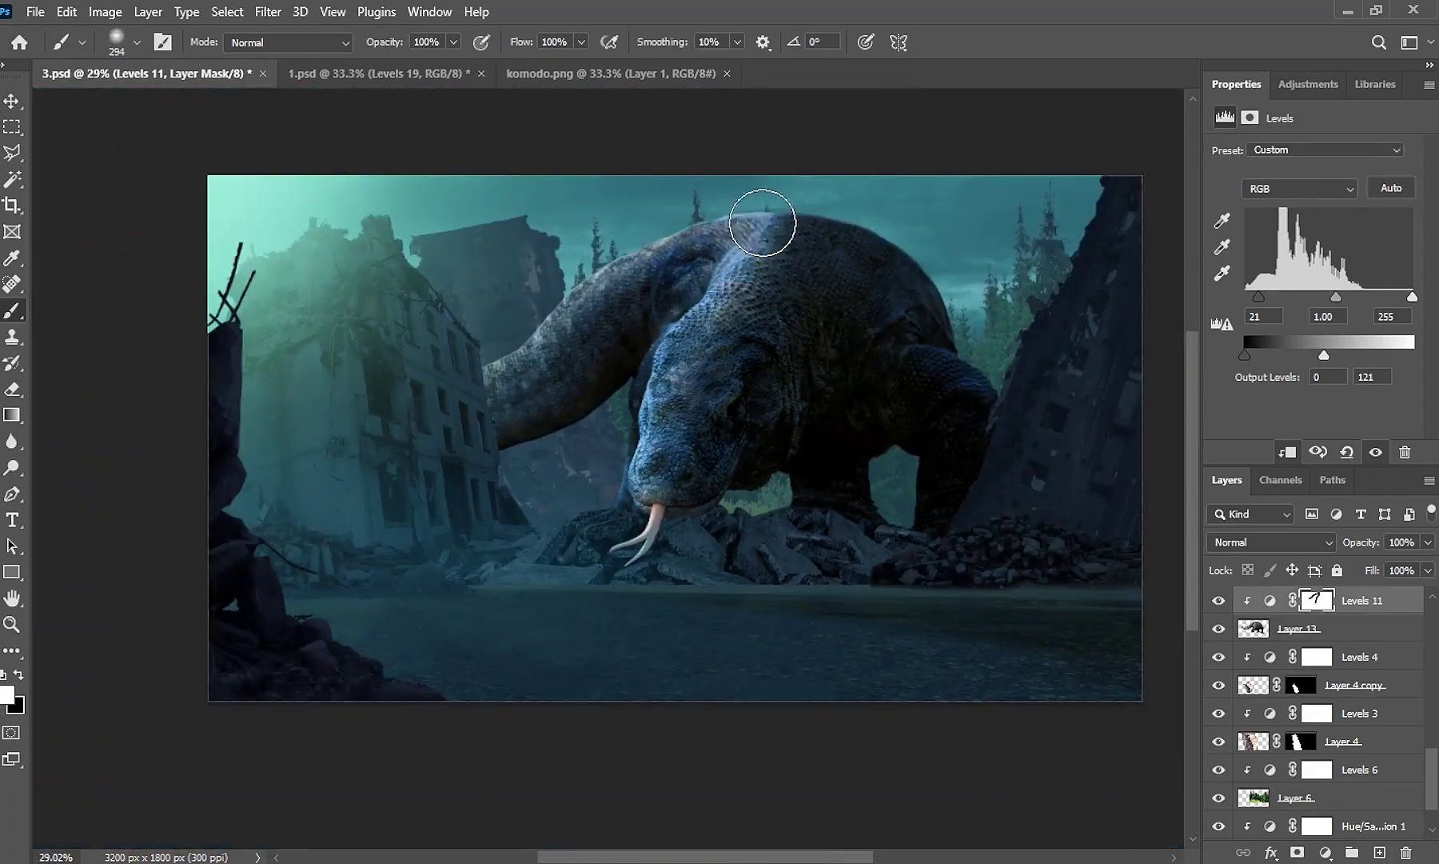
Darken the bright halo along the snout's left and upper edges, then add empty Layer 14
key("x")
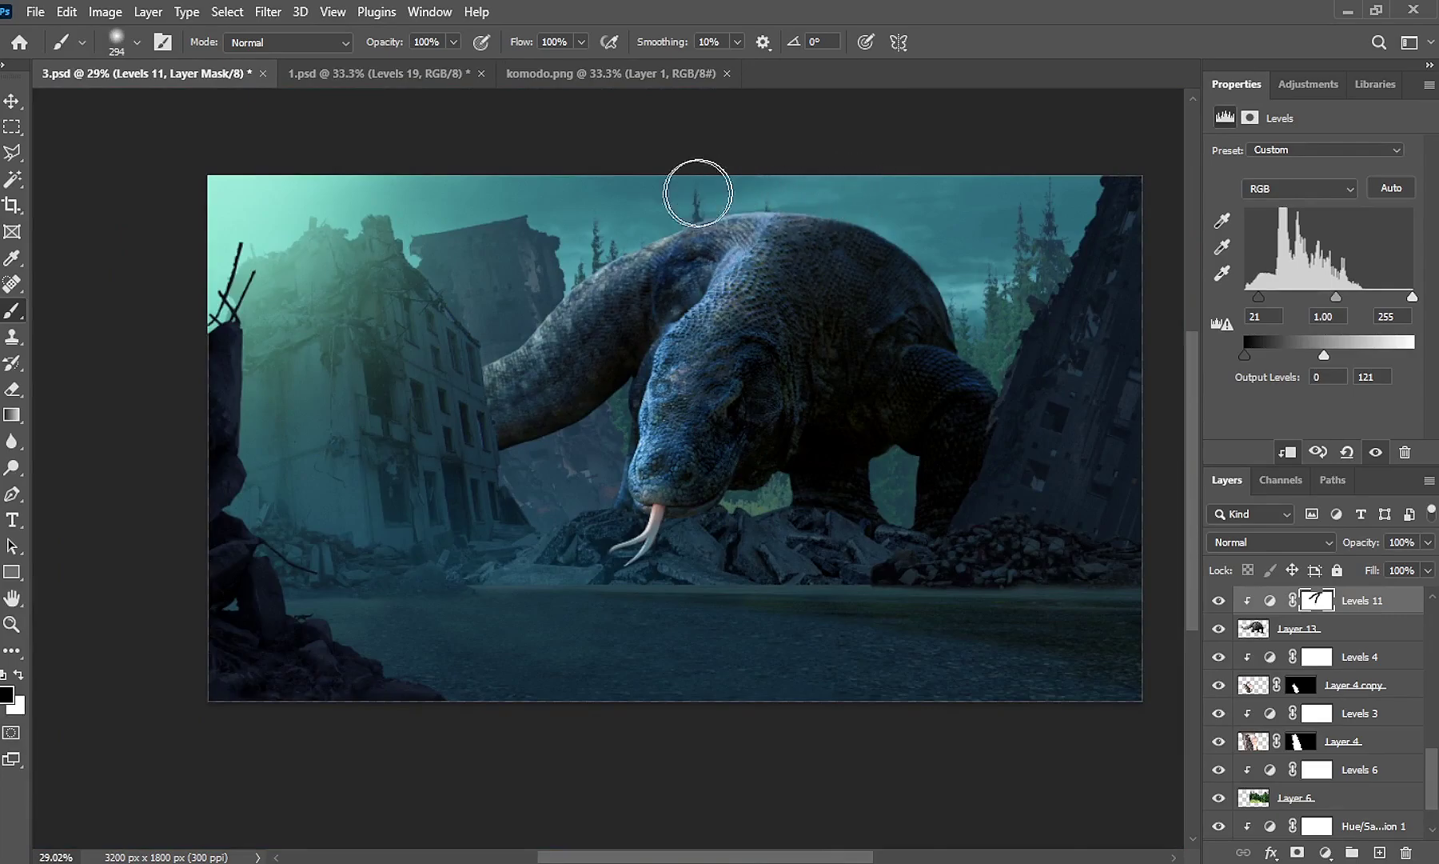
key("bracketleft")
key("bracketleft")
scroll(698, 372, "up", 4)
scroll(697, 372, "up", 3)
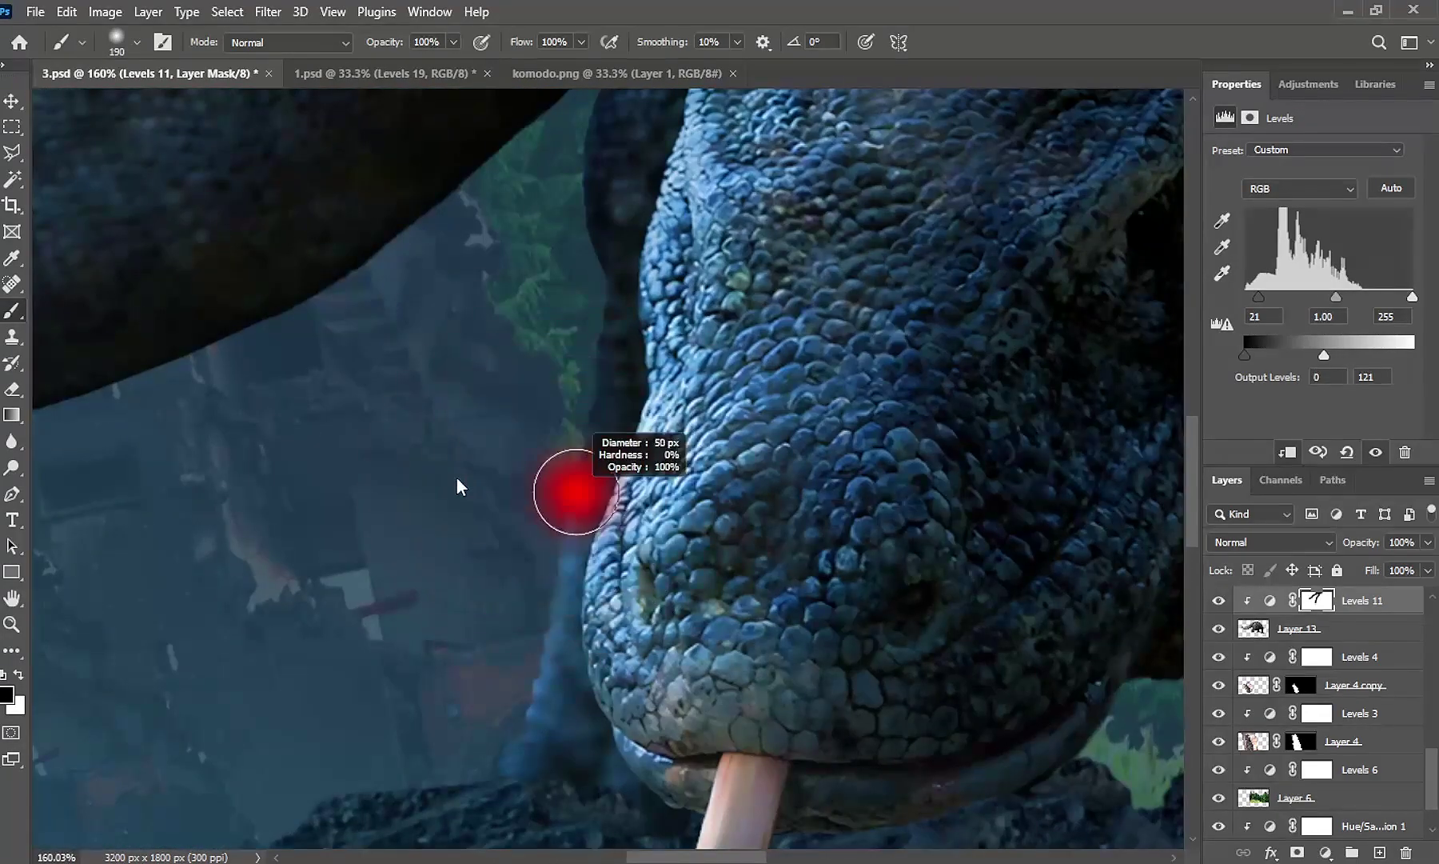
key("x")
mouse_move(544, 633)
left_mouse_down()
mouse_move(588, 781)
mouse_move(594, 756)
left_mouse_up()
left_click_drag(604, 456, 627, 202)
scroll(600, 304, "up", 5)
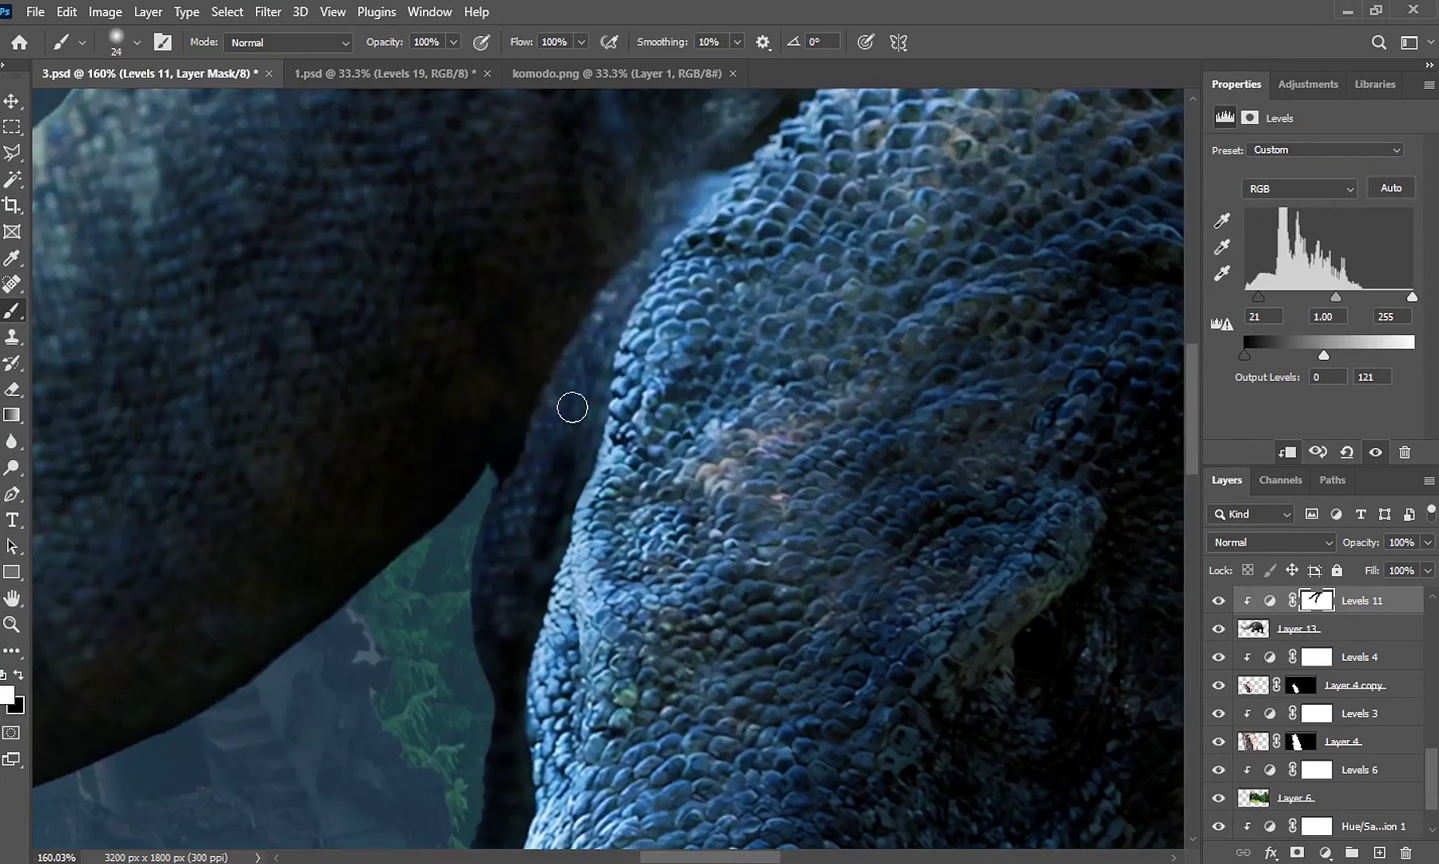
mouse_move(571, 405)
left_mouse_down()
mouse_move(591, 408)
mouse_move(518, 521)
mouse_move(698, 189)
left_mouse_up()
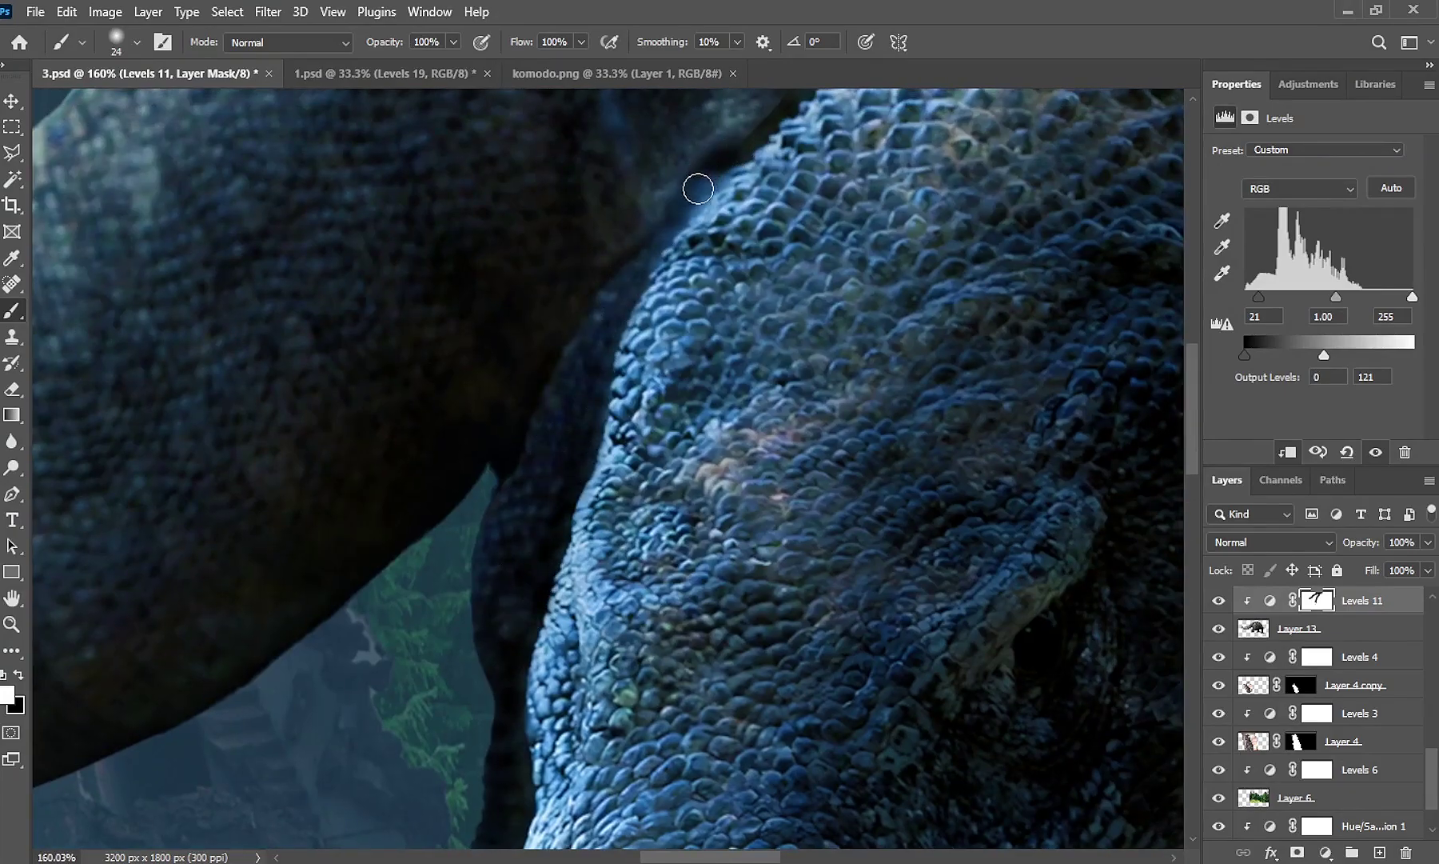
scroll(524, 466, "down", 5)
scroll(639, 472, "down", 2)
scroll(733, 475, "down", 1)
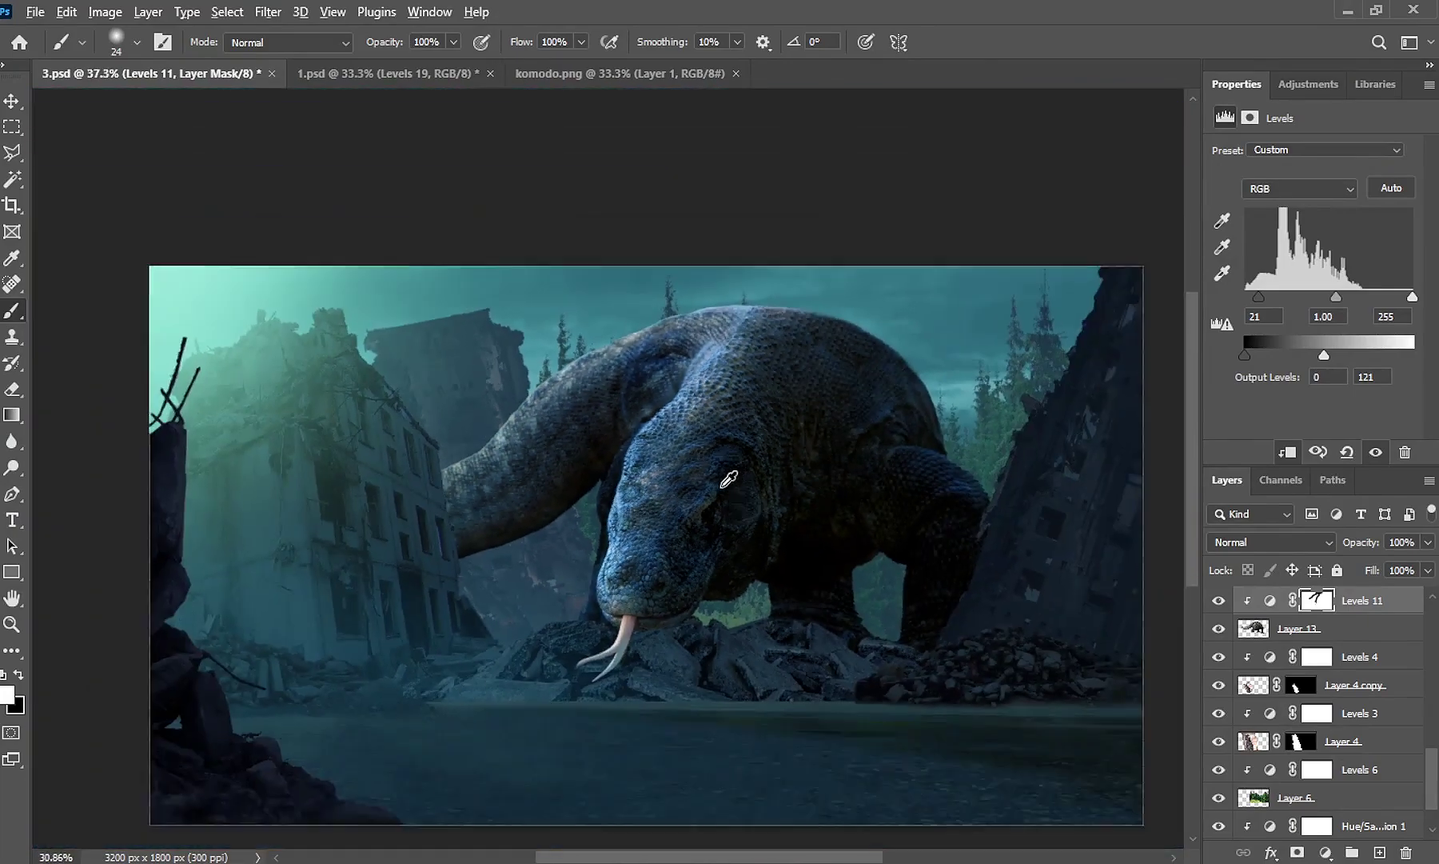
left_click(1380, 849)
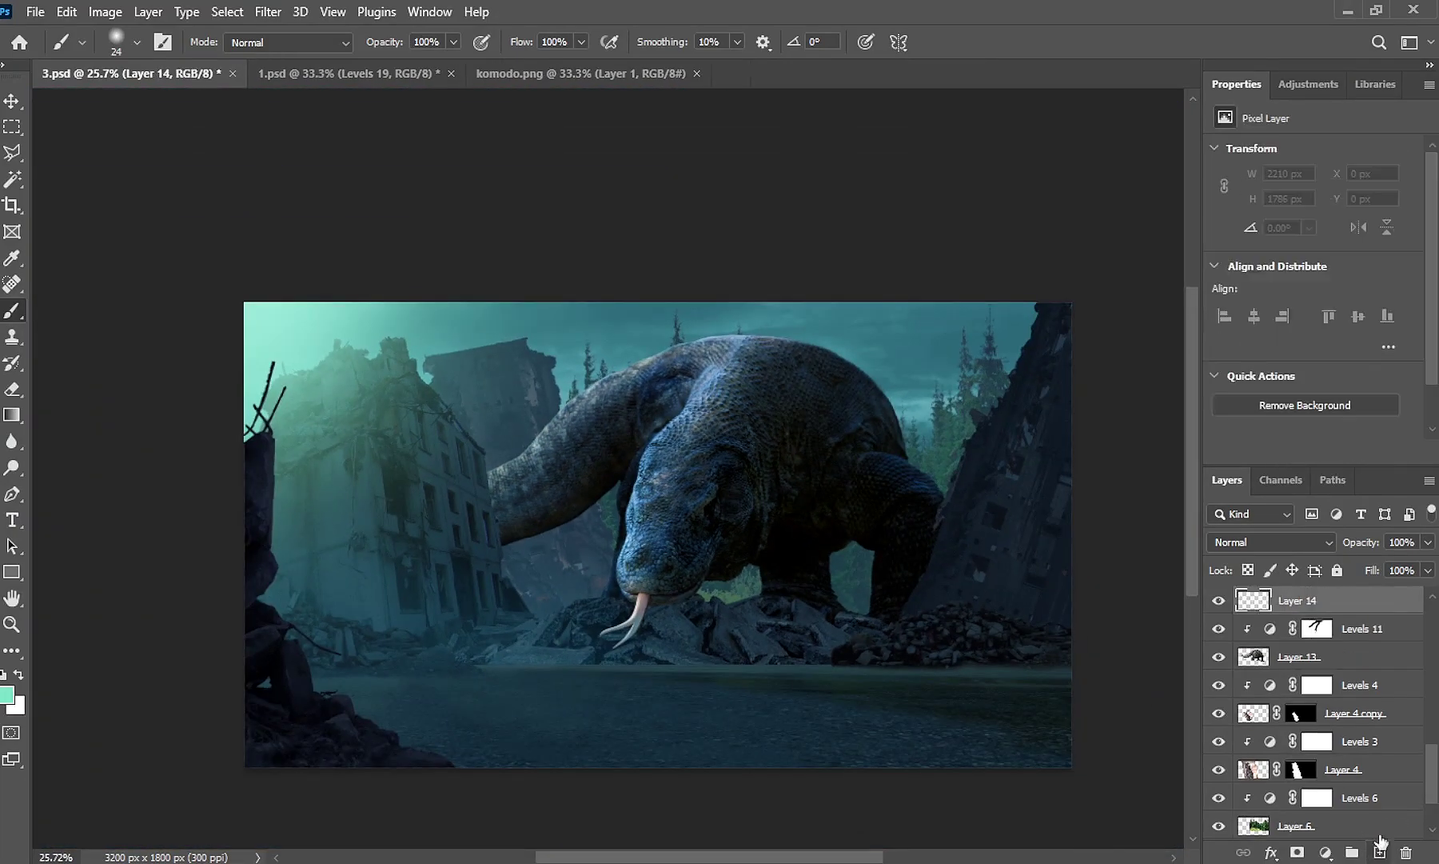
Clip Layer 14 to the komodo and paint a 639 px bluish haze around its right leg
left_click(1255, 614, "alt")
mouse_move(771, 556)
left_mouse_down()
mouse_move(853, 594)
mouse_move(955, 601)
mouse_move(922, 668)
left_mouse_up()
left_click(919, 593, "alt")
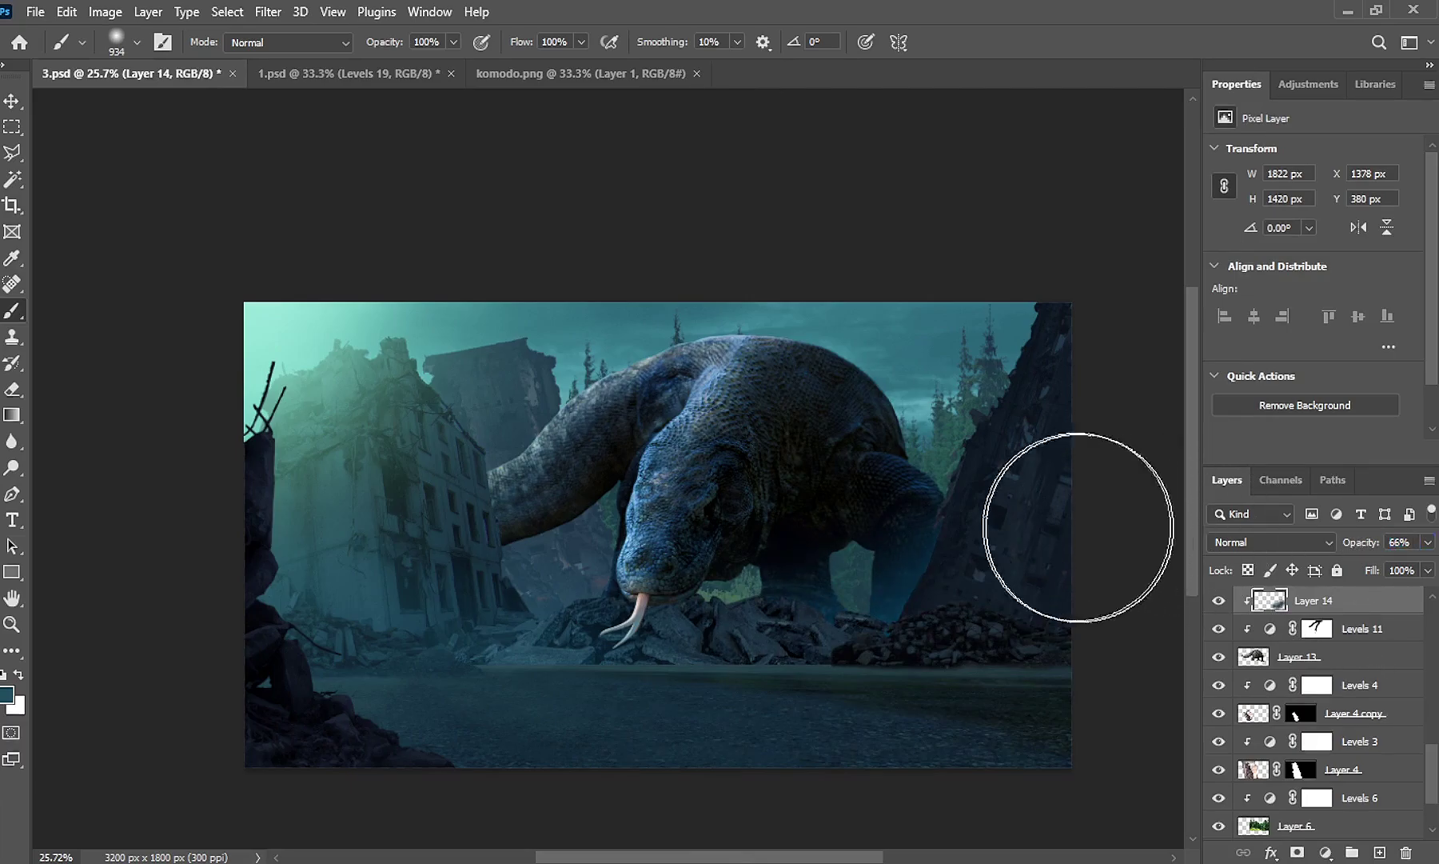
scroll(790, 475, "up", 2)
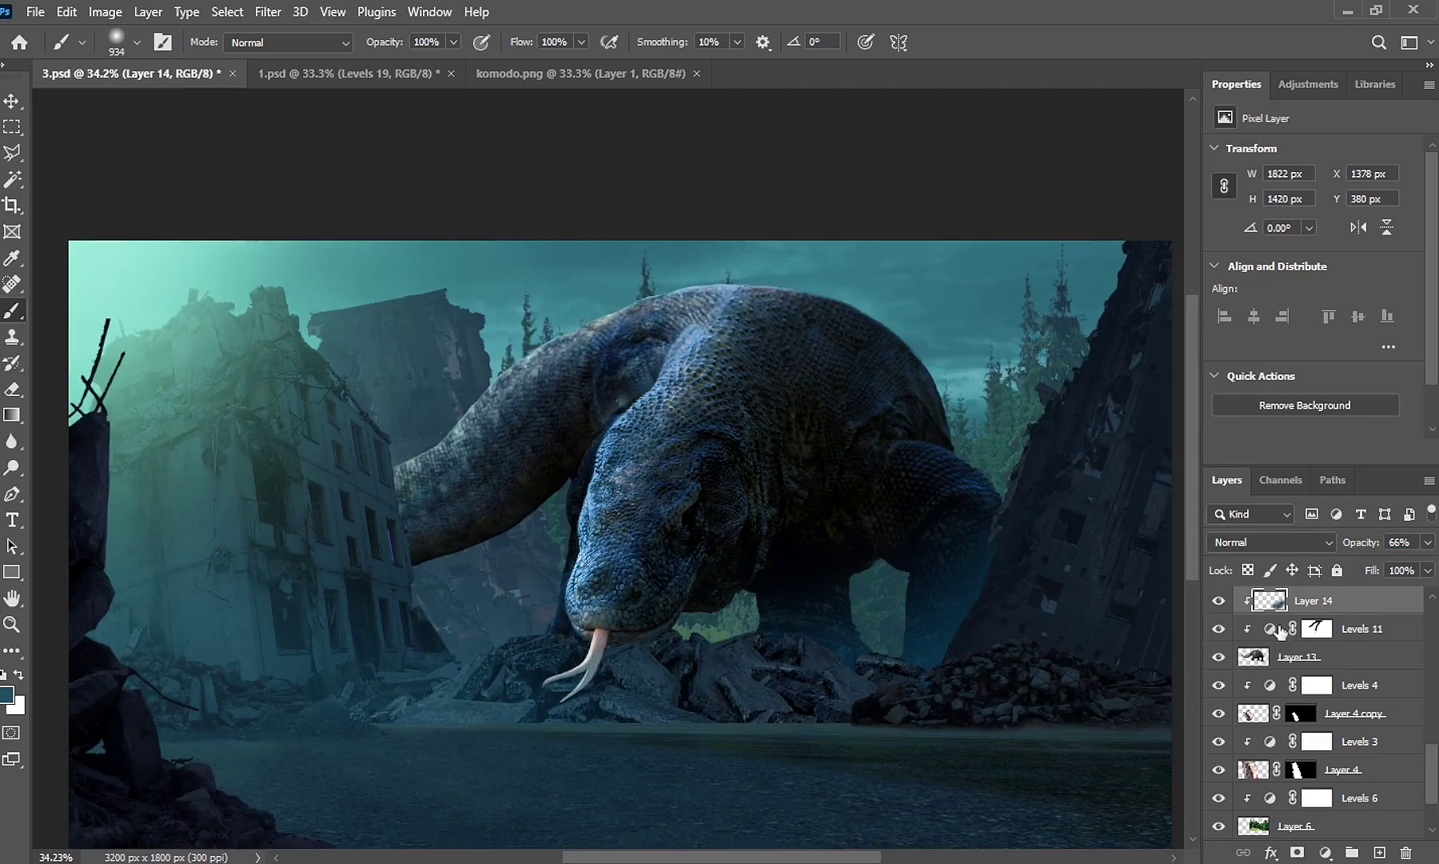
Deepen the shadow over the komodo's belly on the Levels 11 mask
left_click(1317, 629)
key("d")
left_click_drag(792, 419, 800, 530)
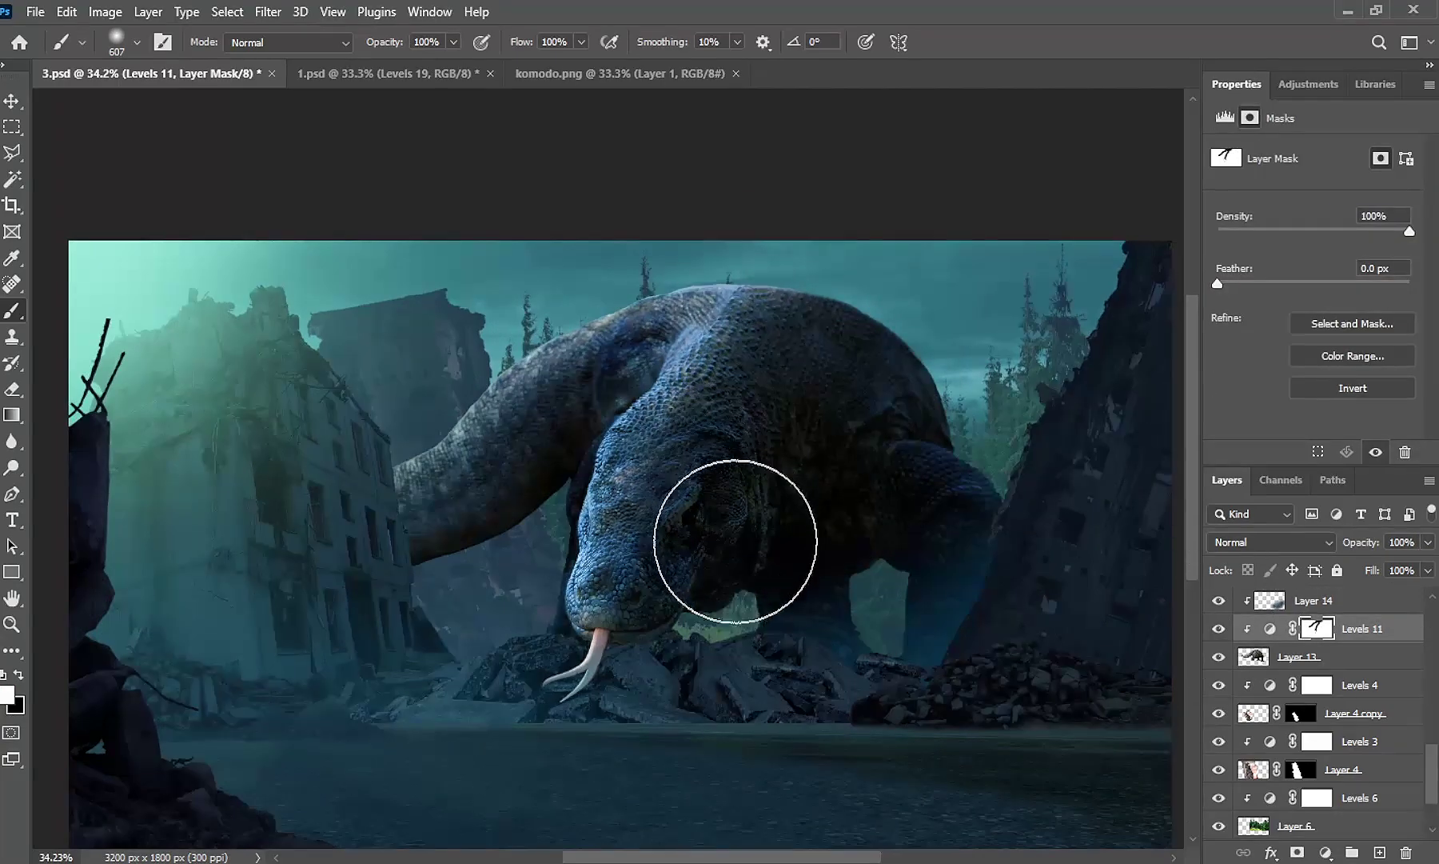
right_click(691, 602, "alt")
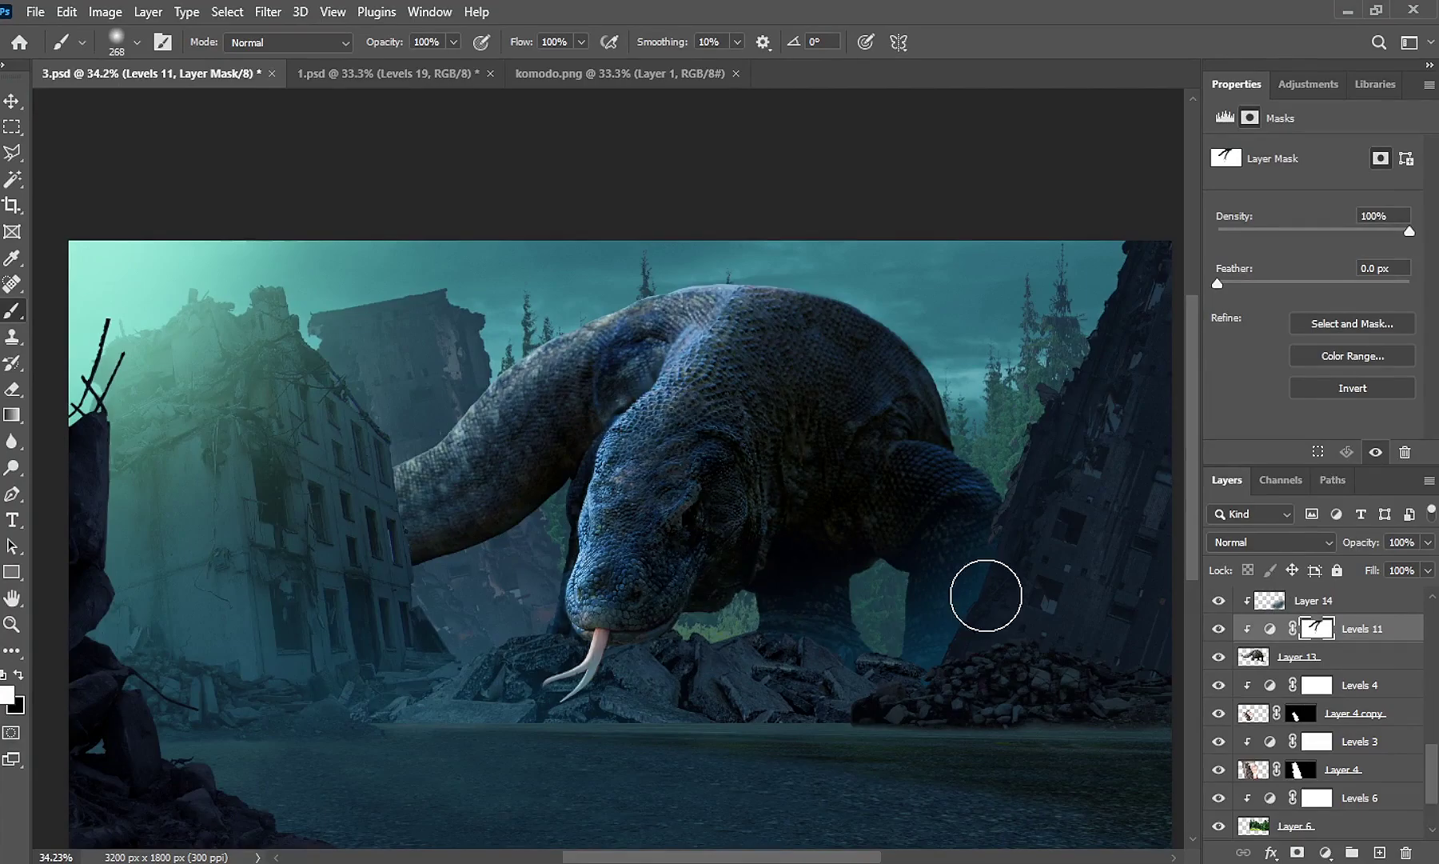
scroll(941, 557, "down", 1)
Add Layer 15 clipped above Levels 6, paint dark teal shading, and set 41% opacity
left_click_drag(1432, 746, 1435, 795)
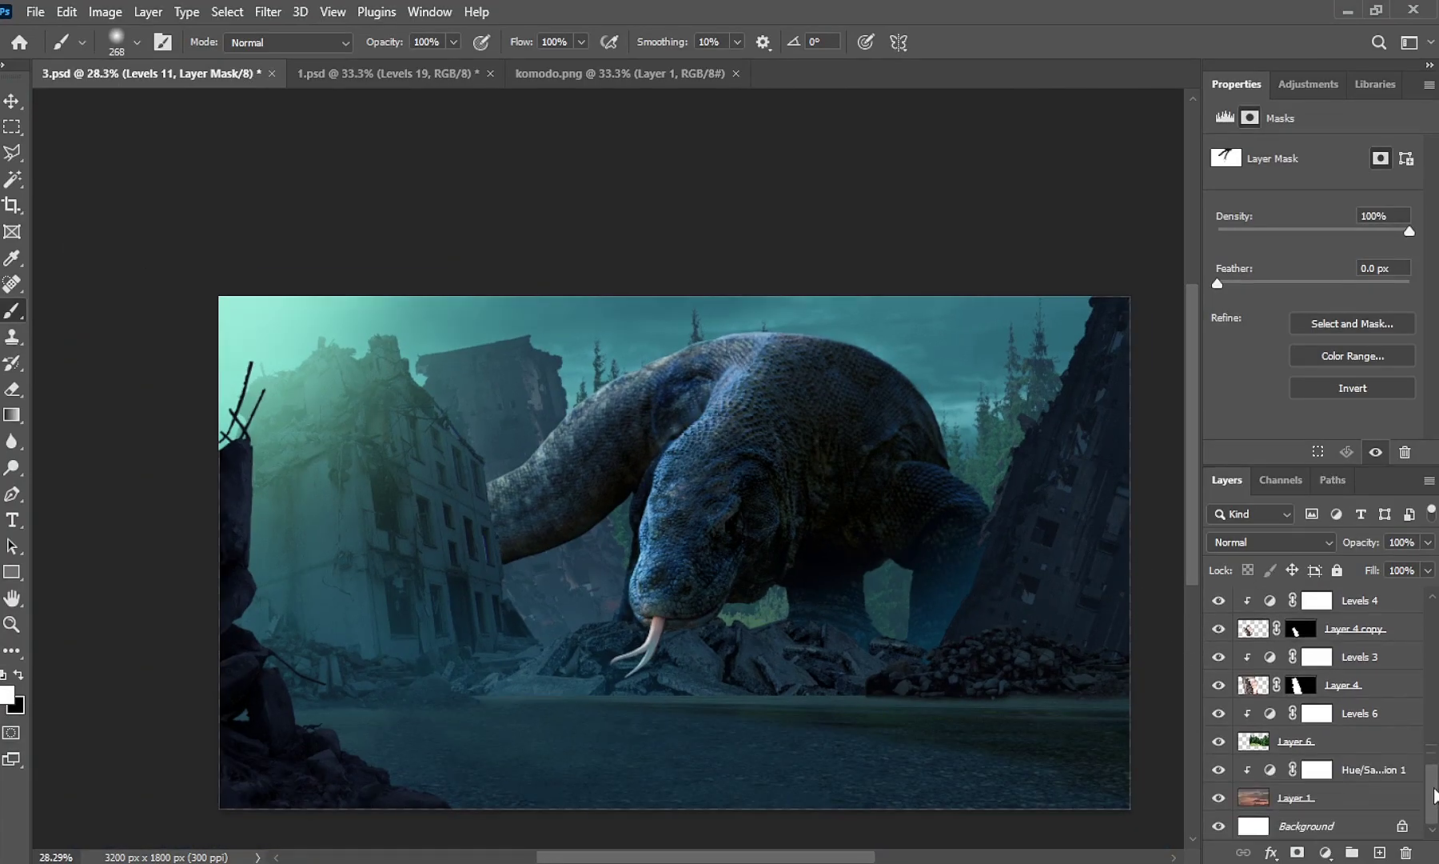
left_click(1272, 712)
left_click(1379, 853)
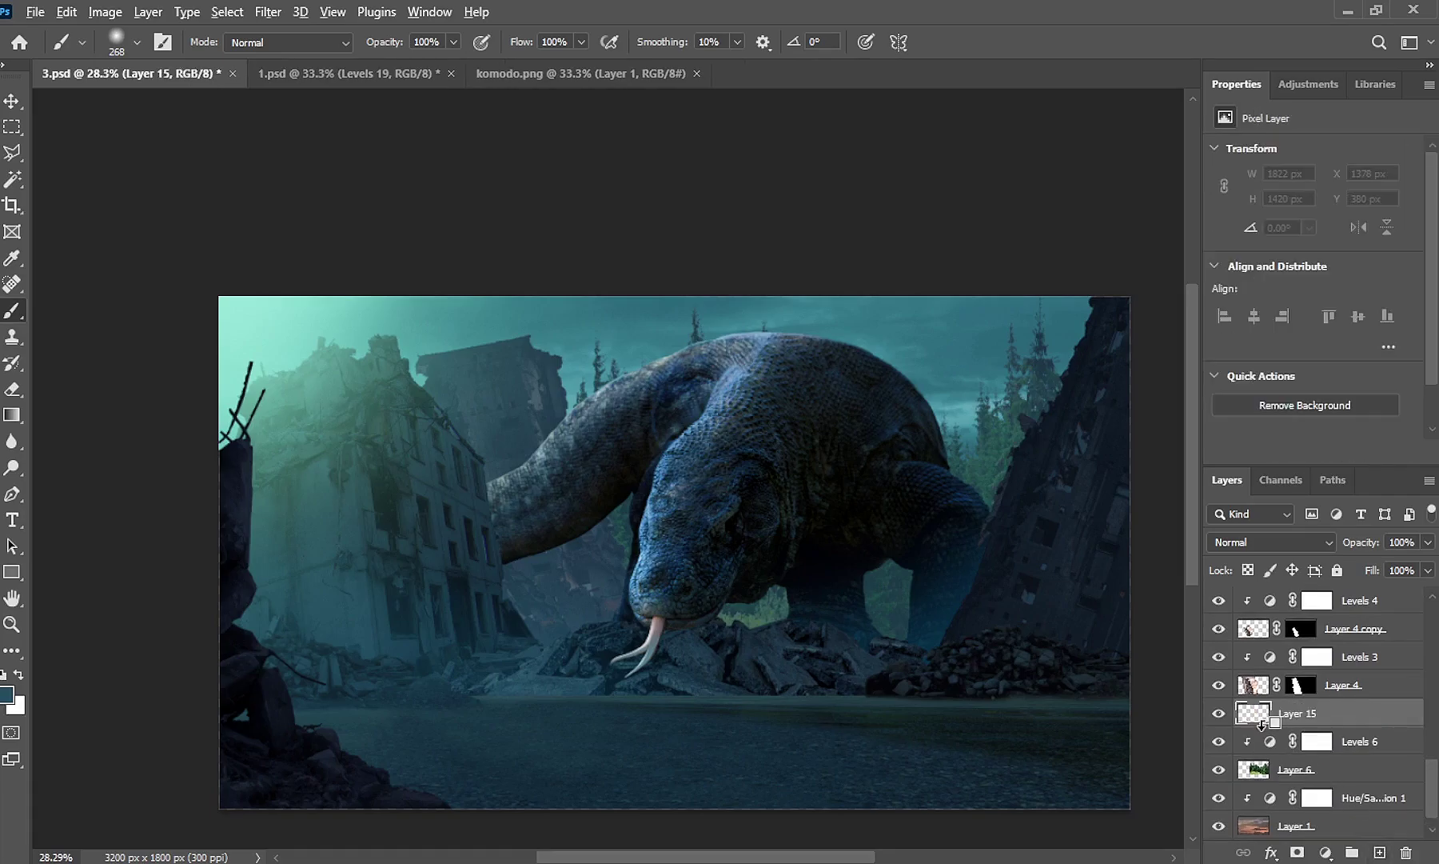
left_click(1262, 723, "alt")
left_click_drag(1027, 606, 578, 681)
left_click_drag(1361, 550, 1352, 552)
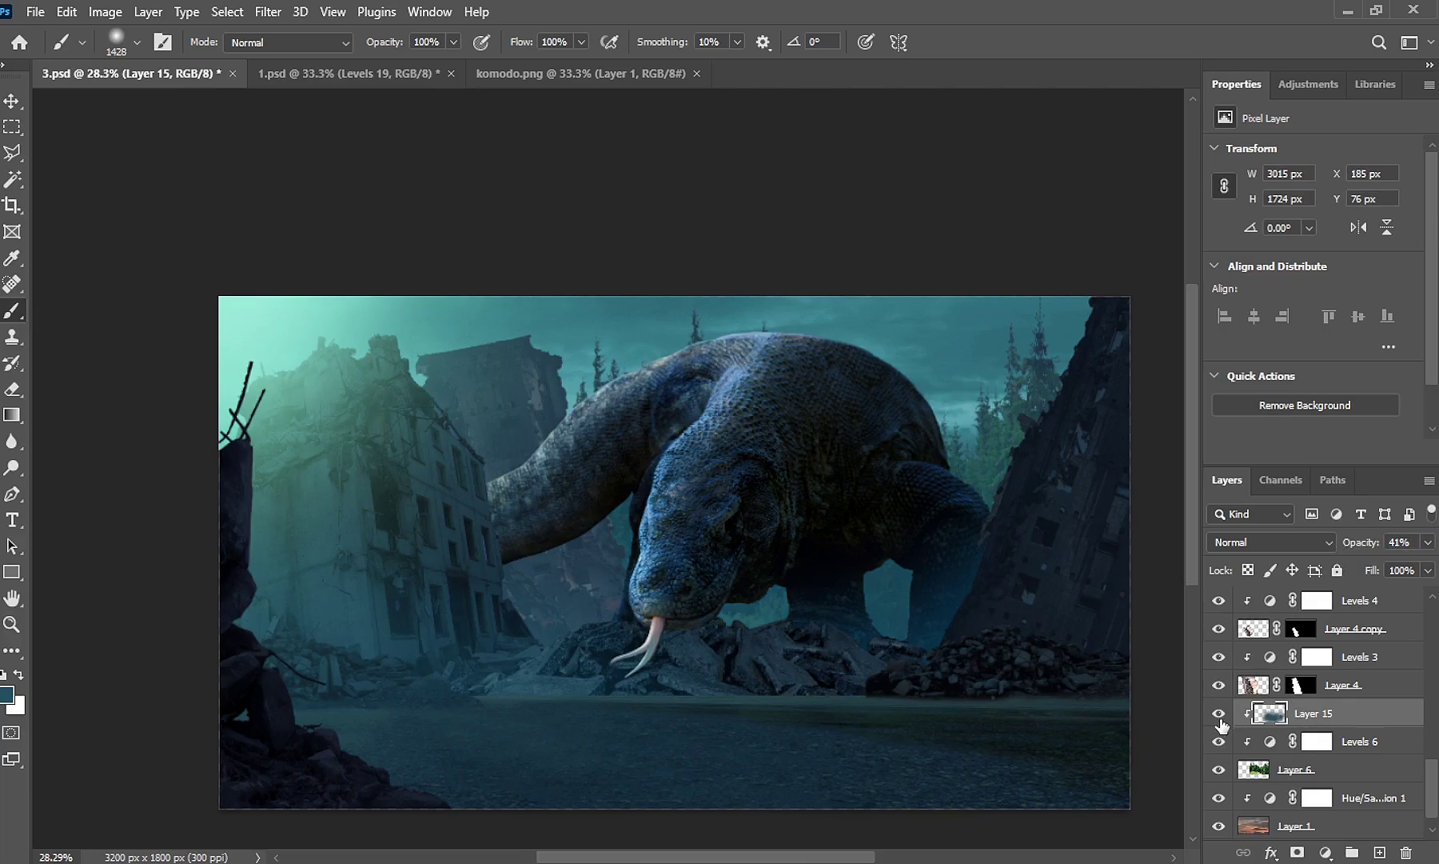
Undo a stray dark stroke near the komodo's head and select Curves 1
left_click(1031, 668)
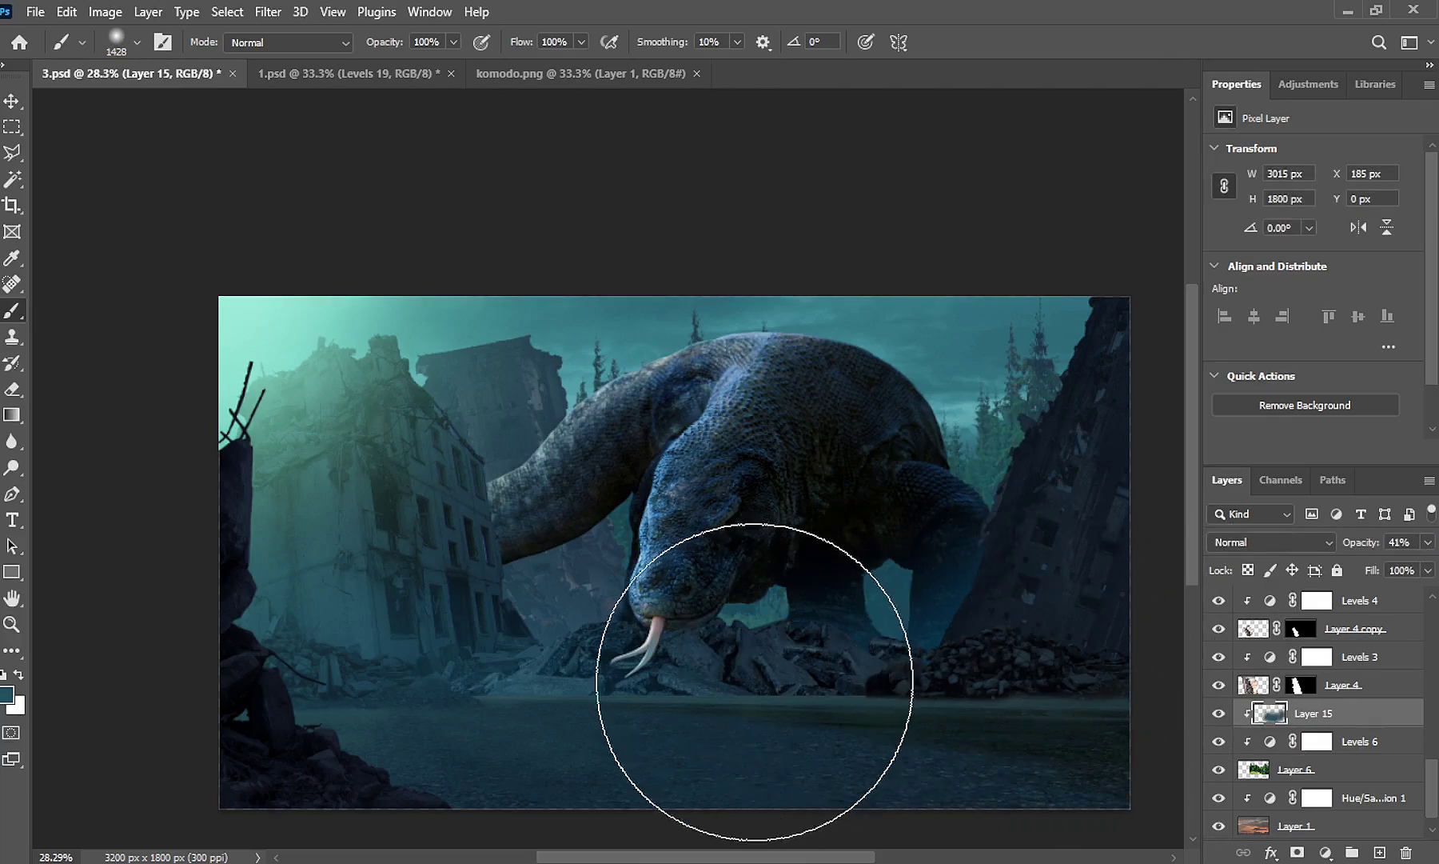
key("ctrl+z")
left_click_drag(1432, 795, 1431, 631)
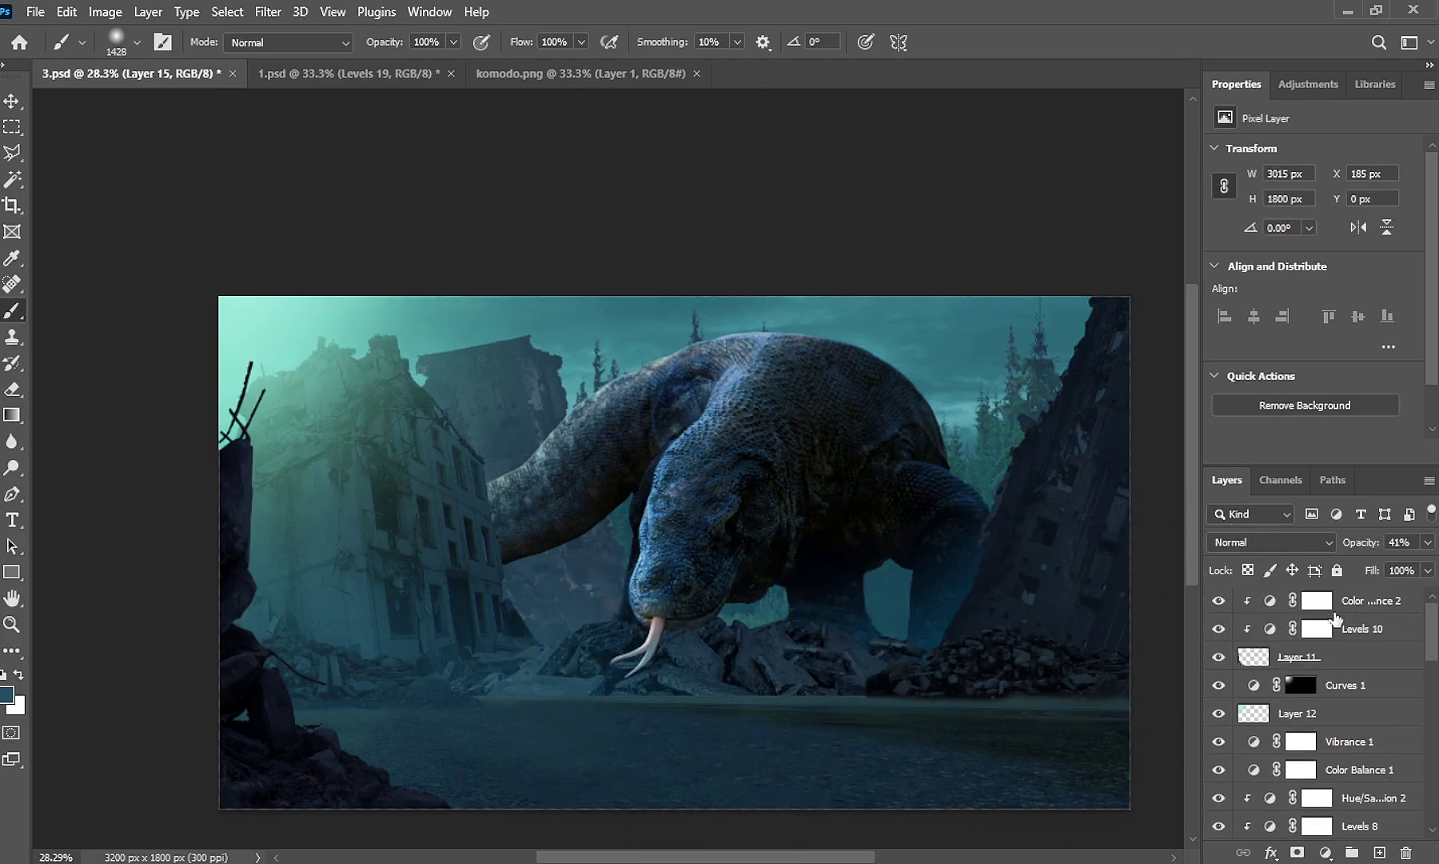
left_click(1265, 687)
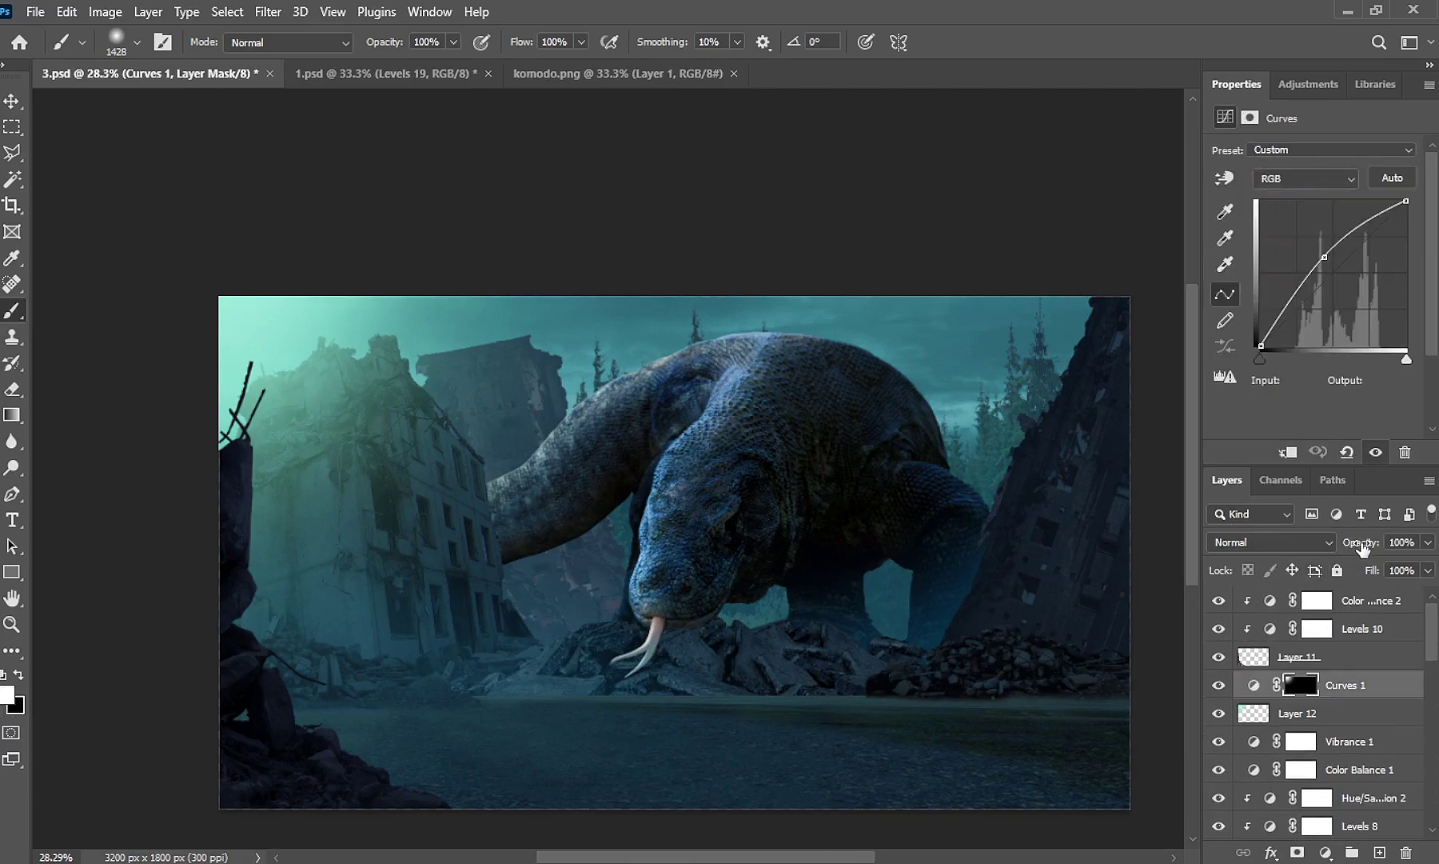
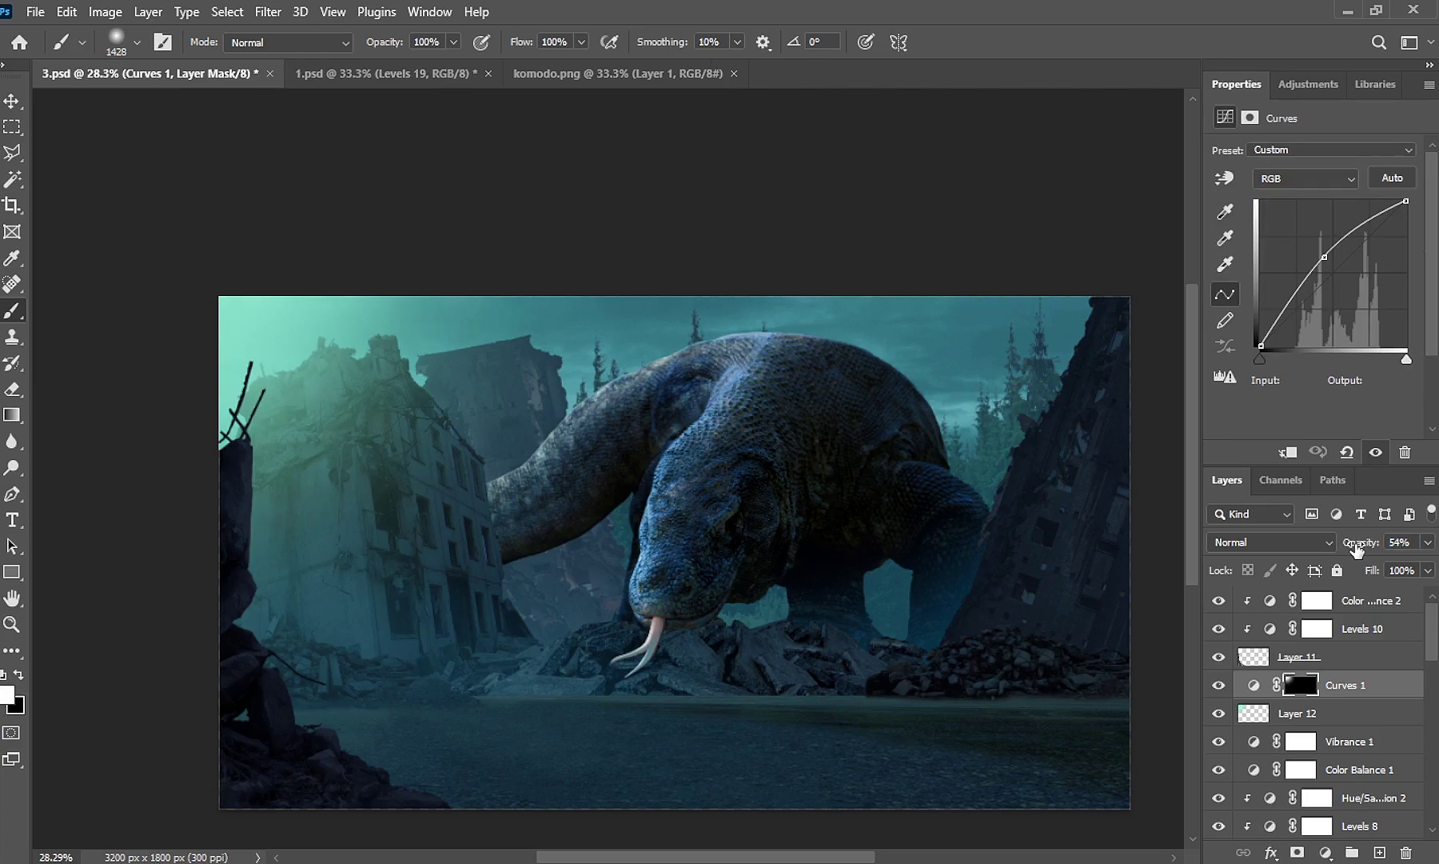
Raise the Curves 1 layer's opacity to 100%
left_click_drag(1356, 547, 1361, 551)
left_click(1249, 714)
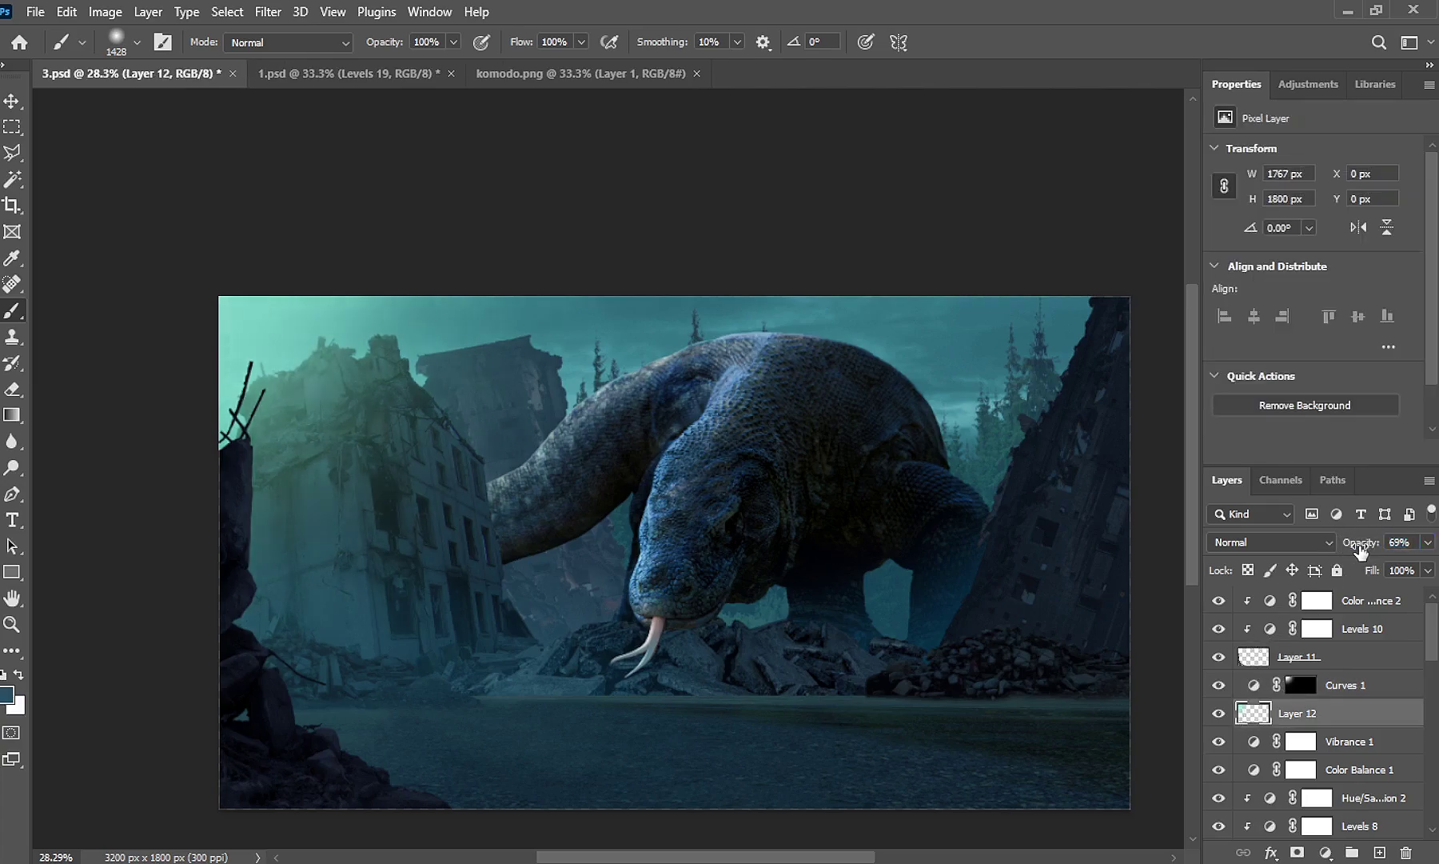
left_click(1299, 684)
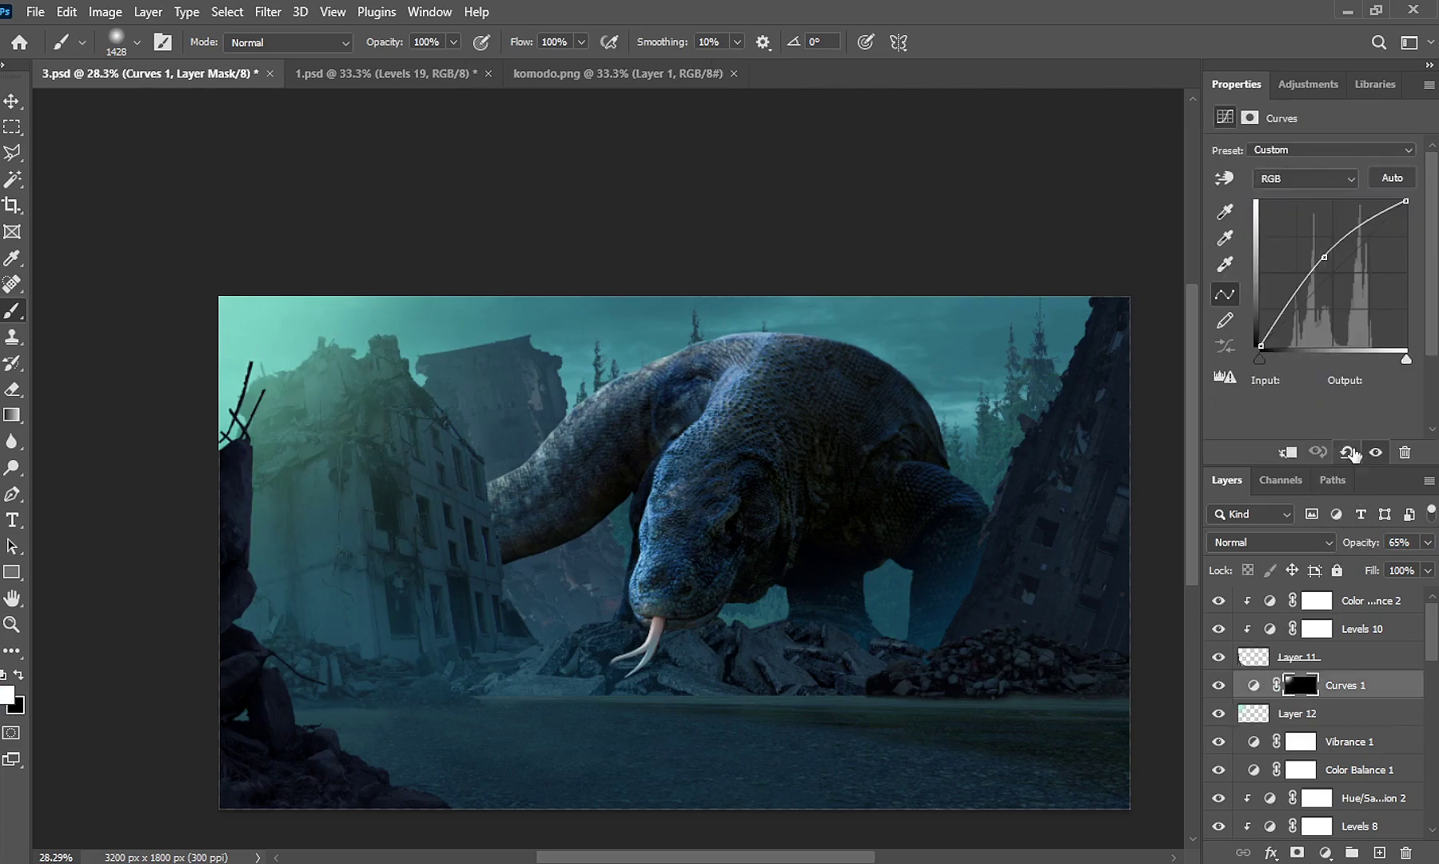
left_click_drag(1362, 545, 1381, 549)
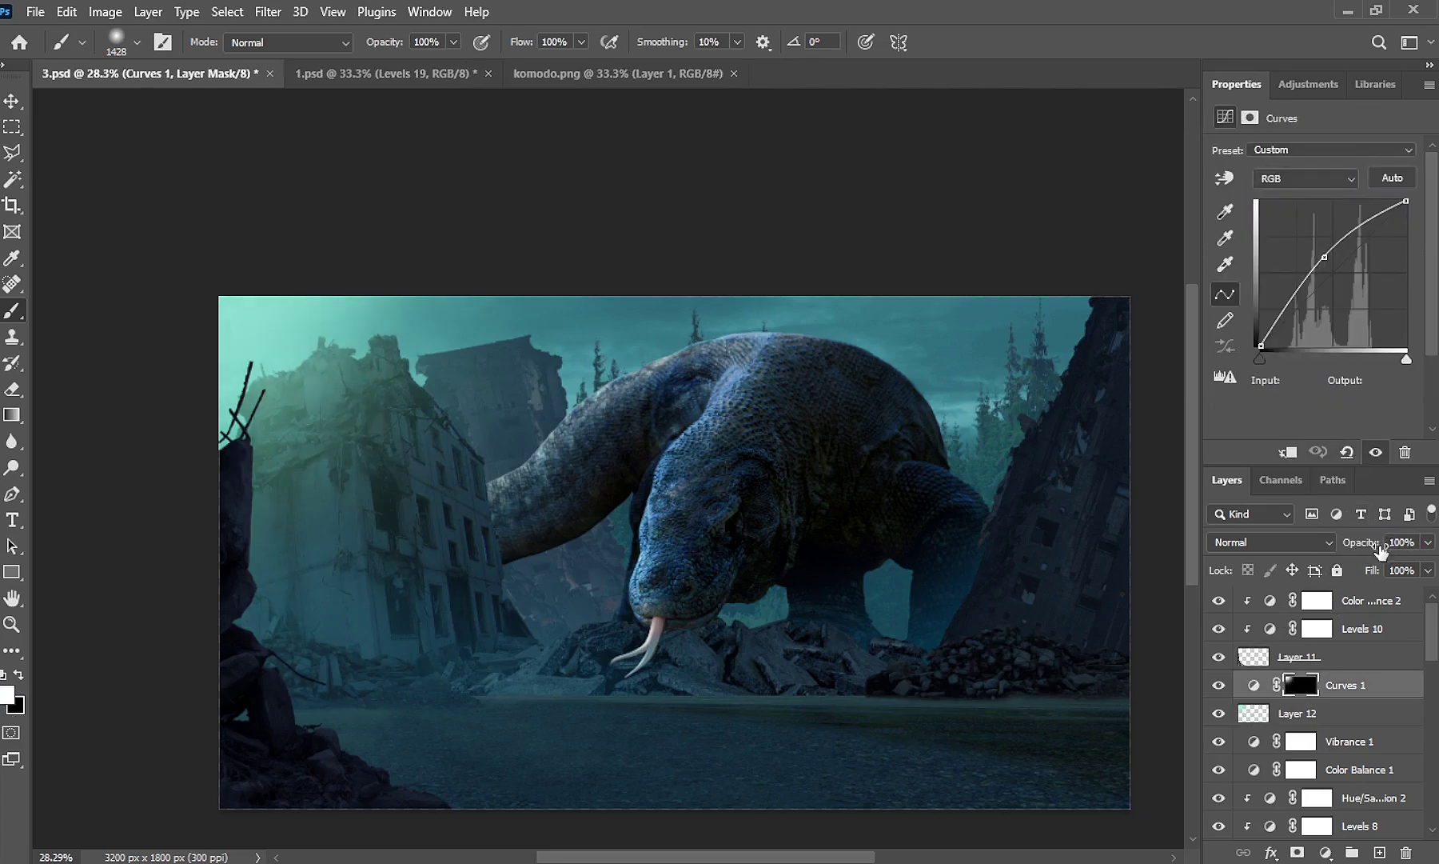
Fit the whole image on screen with the Zoom tool's context menu
left_click(12, 624)
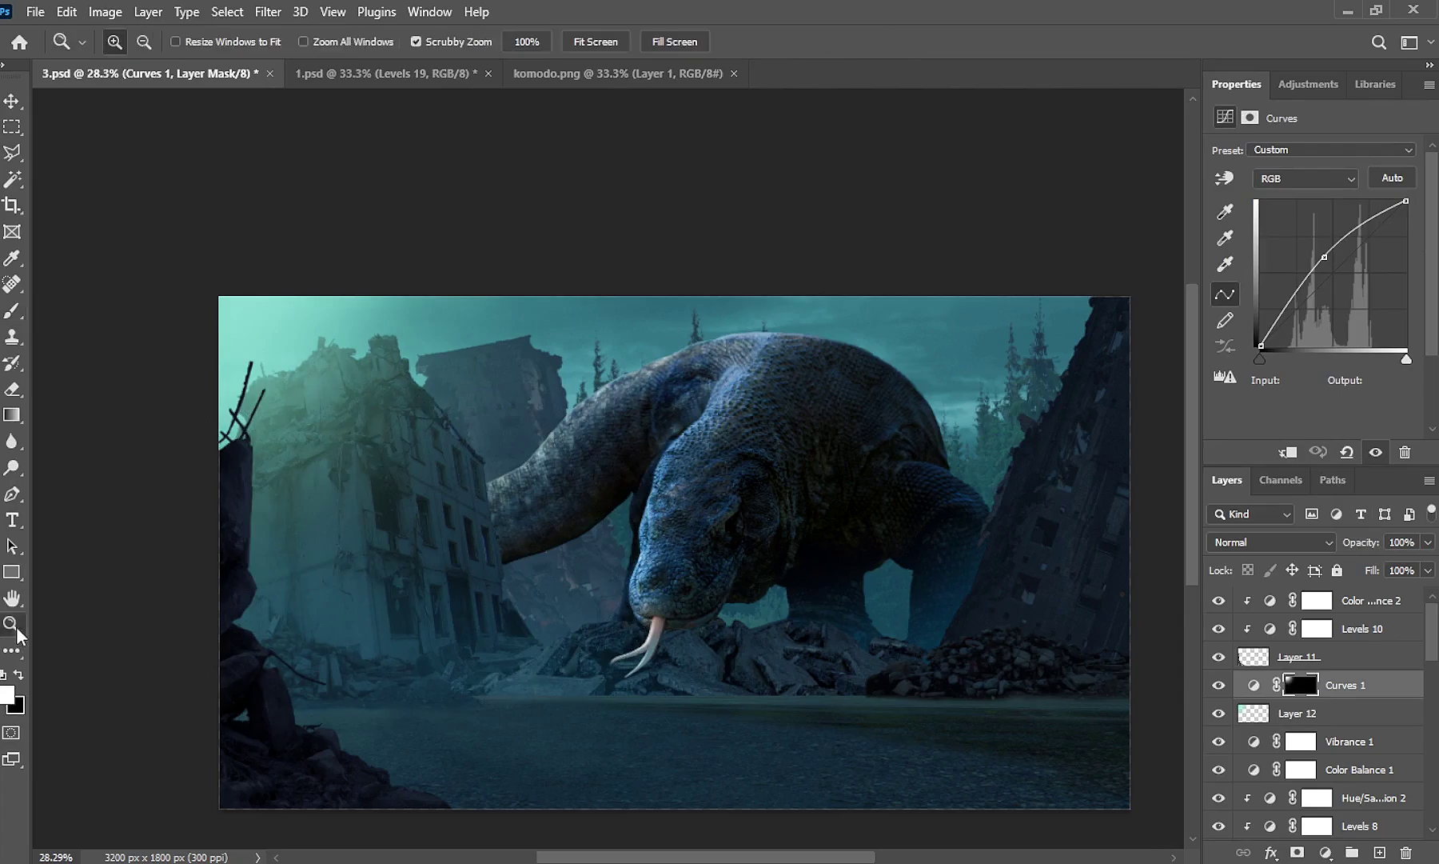
right_click(613, 447)
left_click(636, 460)
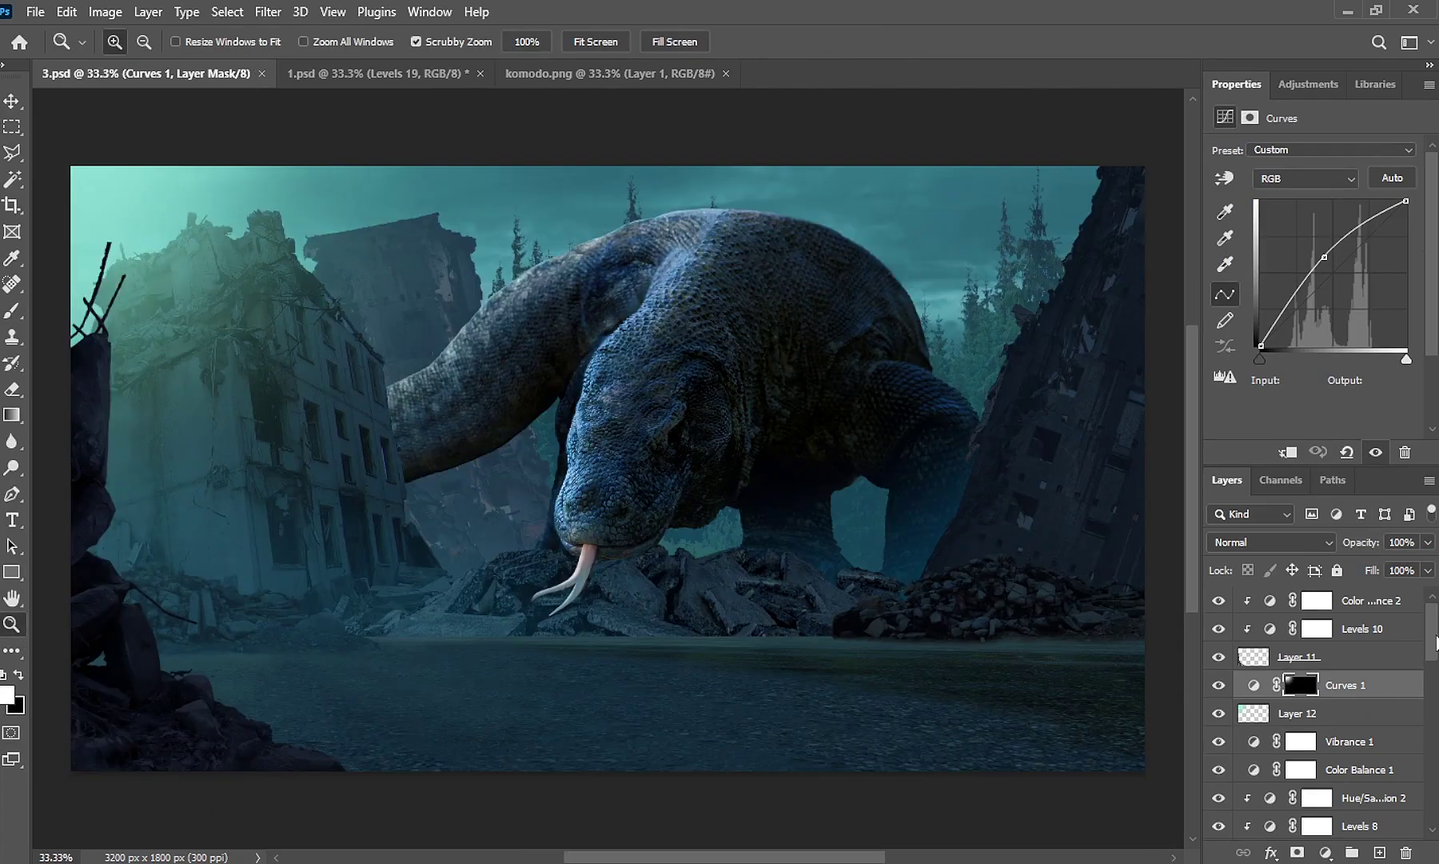
scroll(1435, 639, "down", 3)
scroll(1435, 640, "down", 3)
scroll(1435, 640, "down", 1)
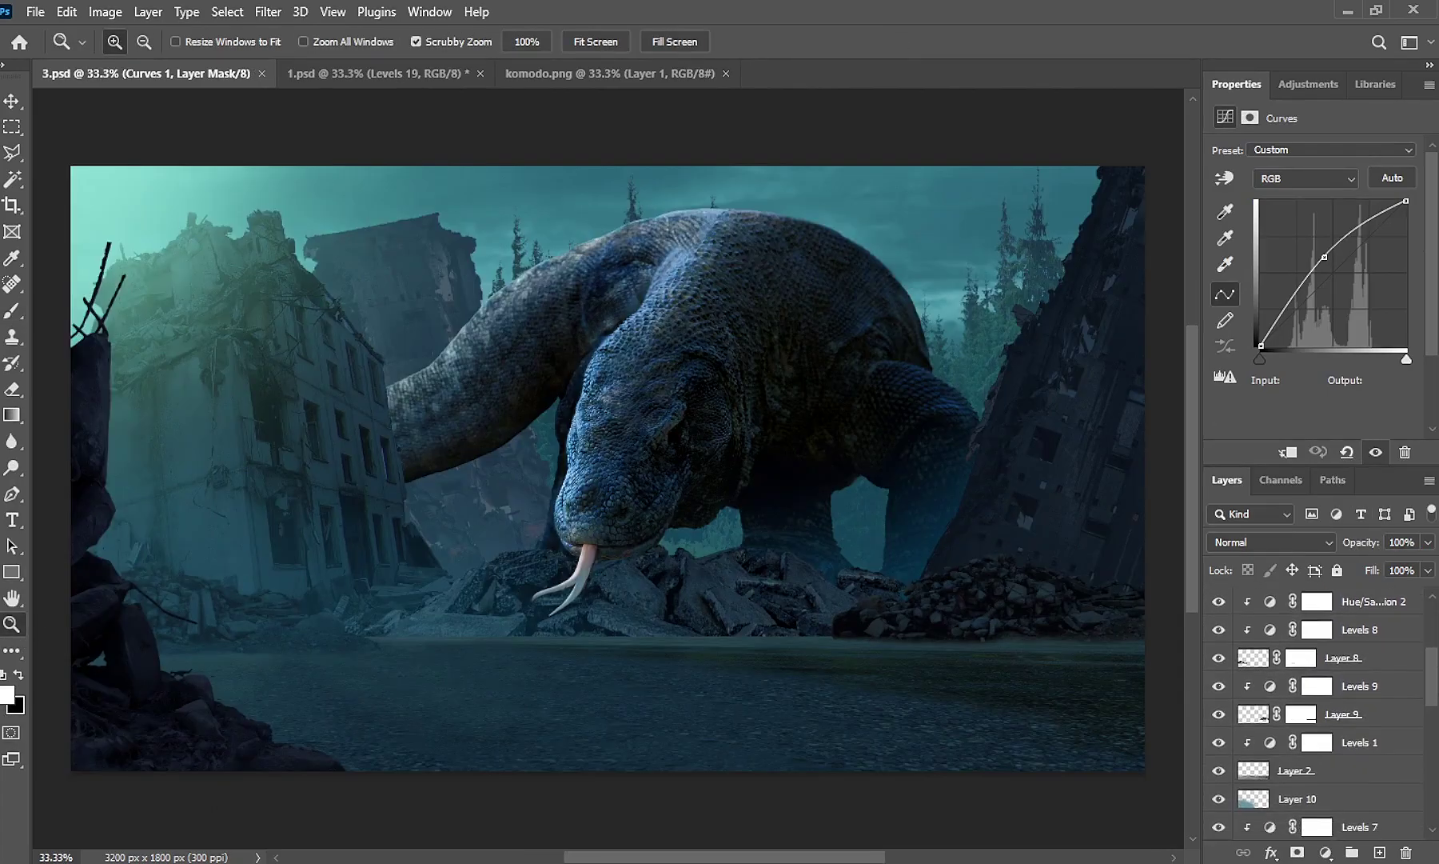
Add a clipped Levels layer with output white 95 and an inverted mask
left_click(1299, 740)
left_click(1325, 853)
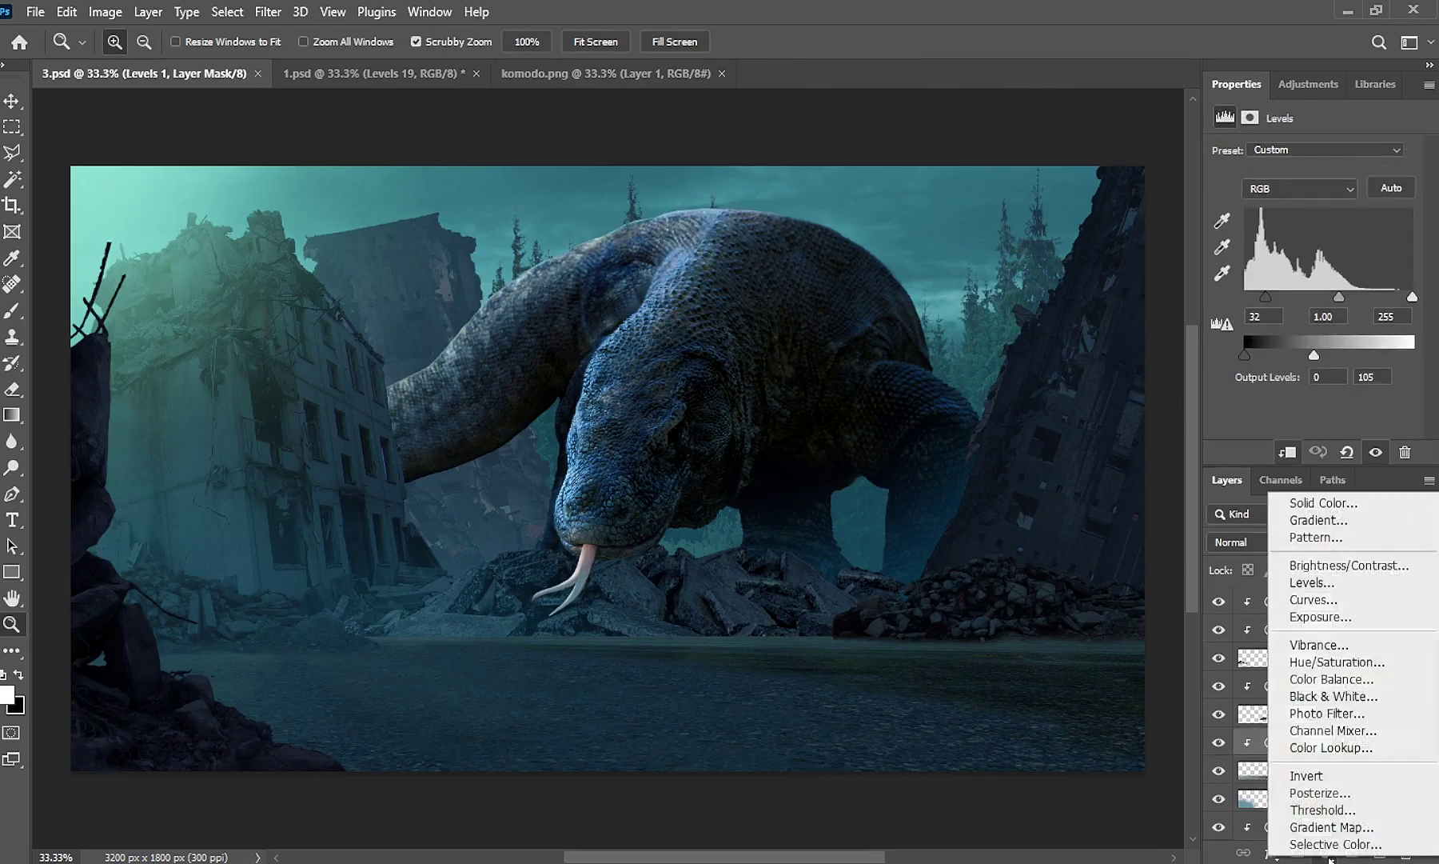
left_click(1331, 582)
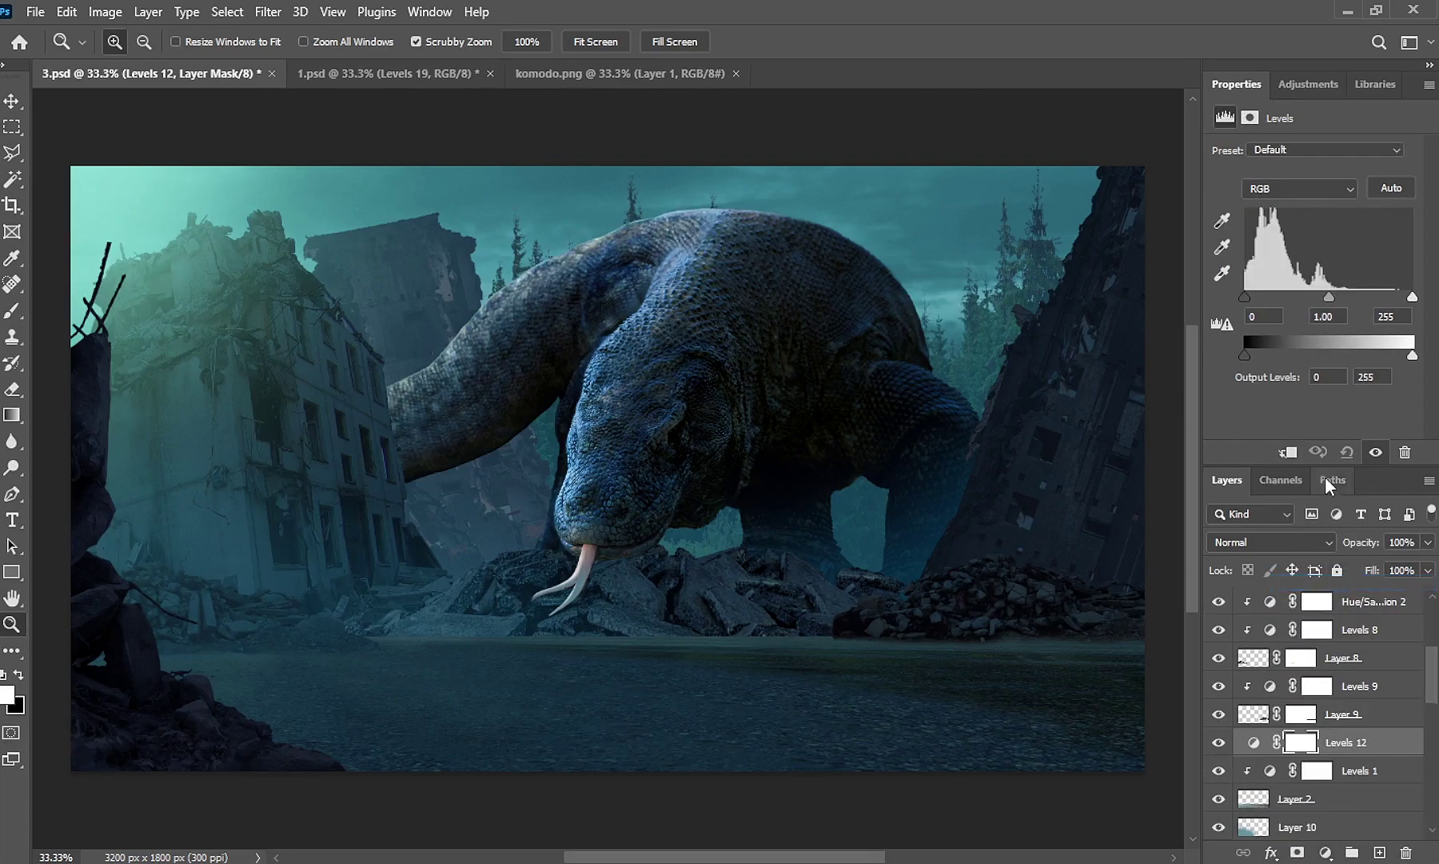
left_click(1289, 453)
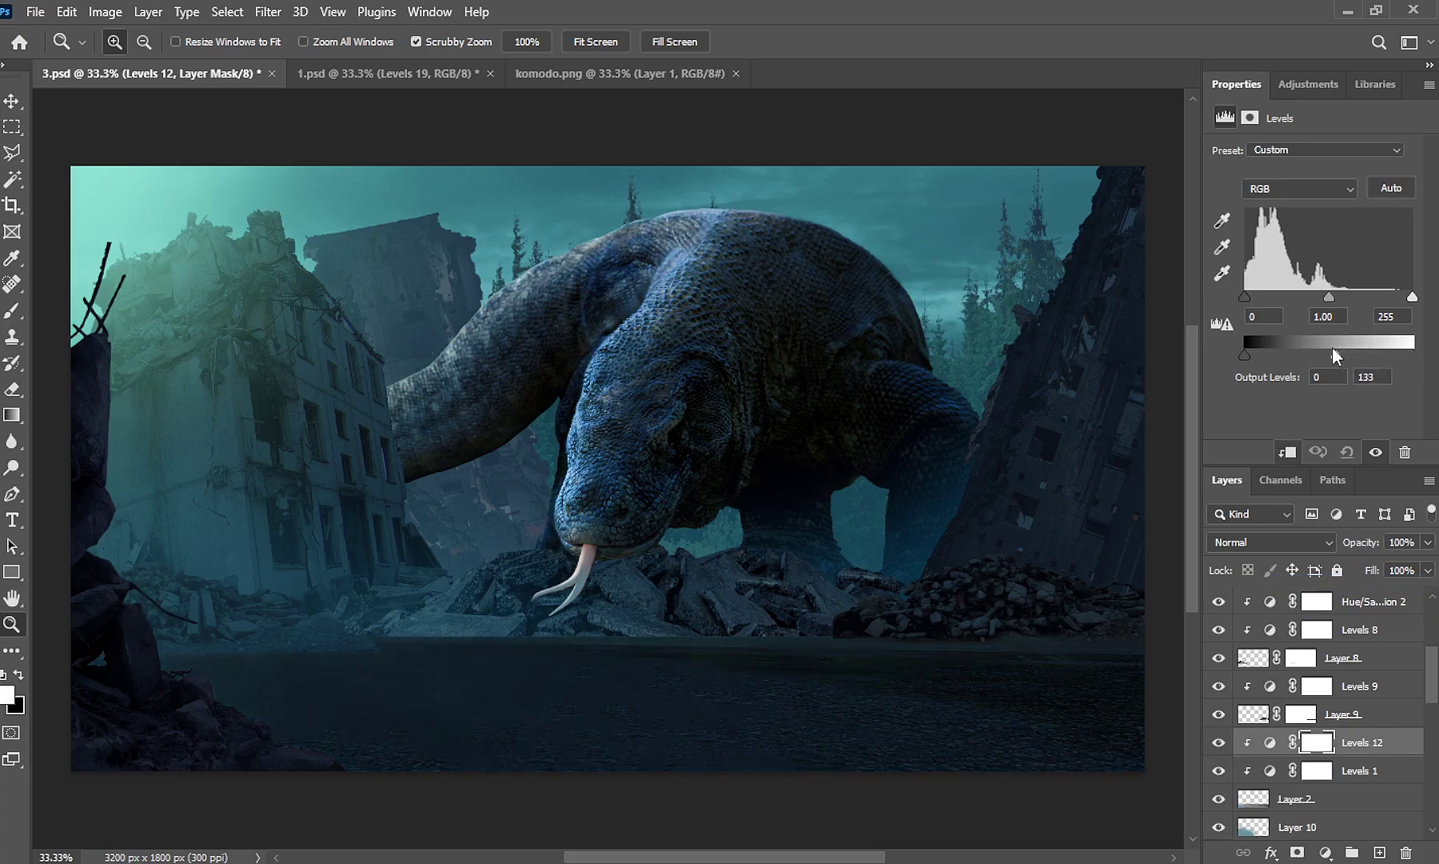
left_click_drag(1332, 346, 1307, 346)
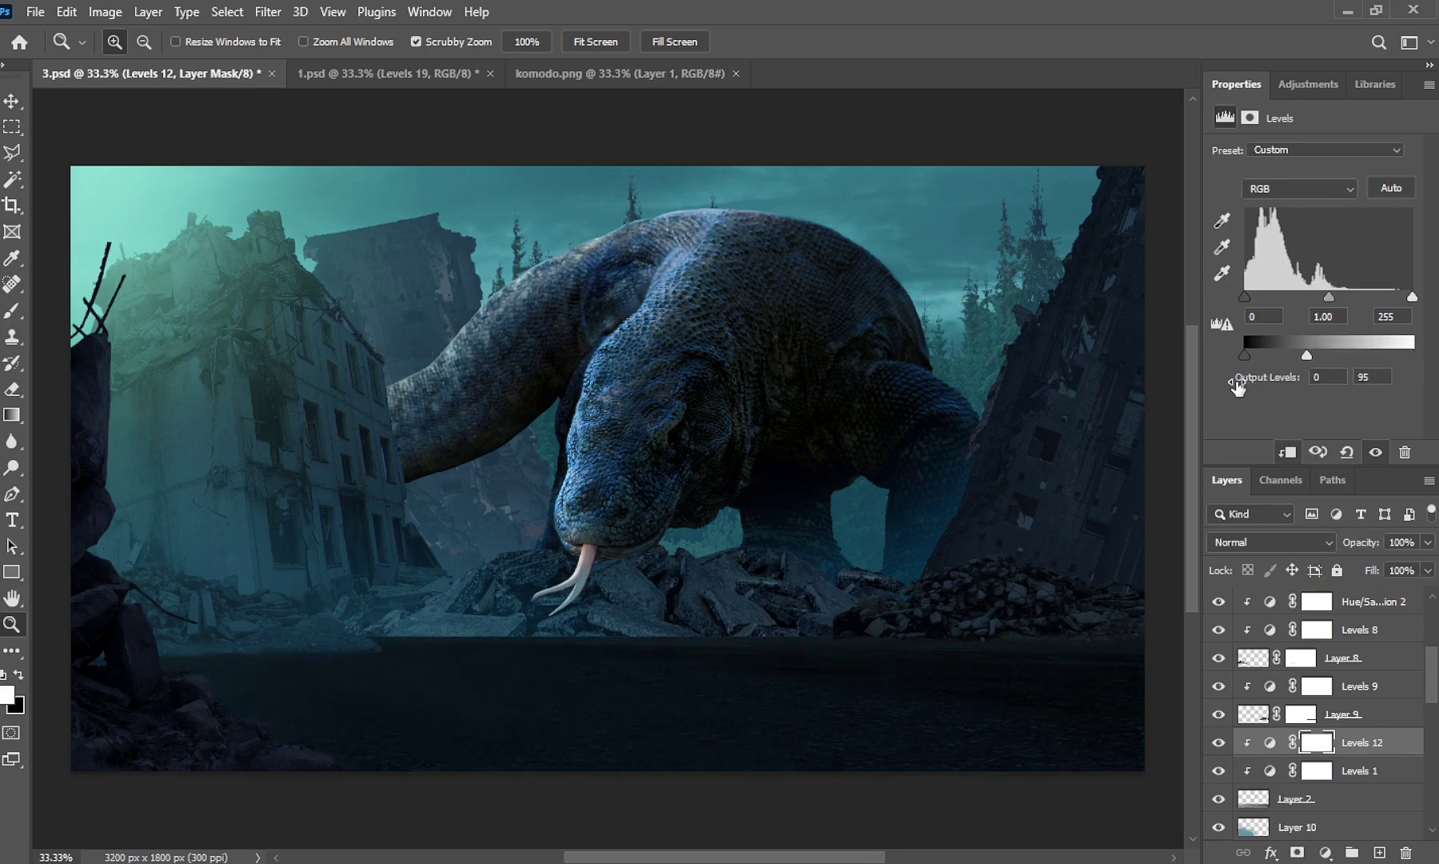
key("ctrl+i")
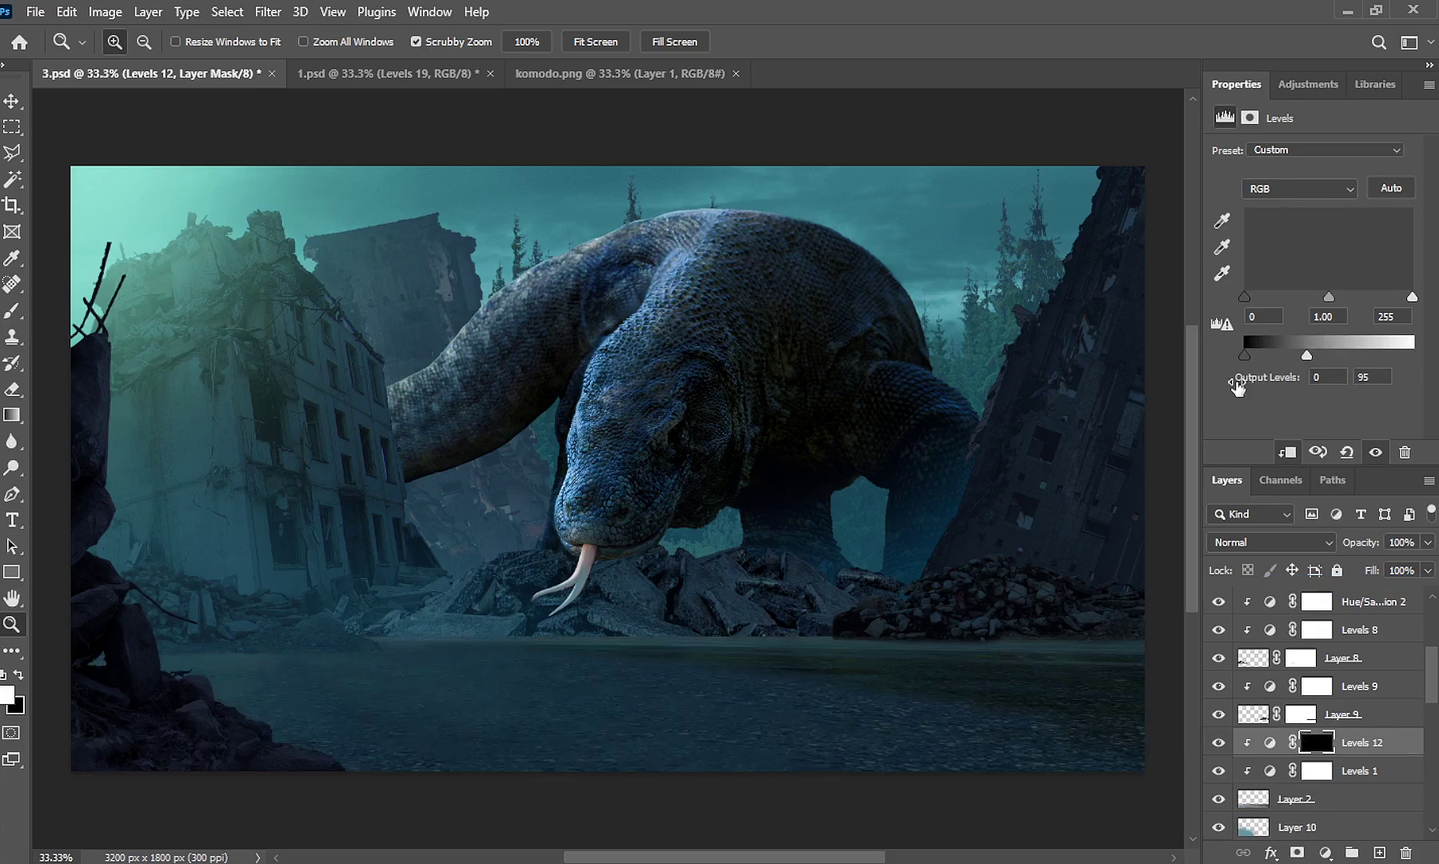
Paint white on the Levels mask over the foreground water and rubble
left_click(12, 312)
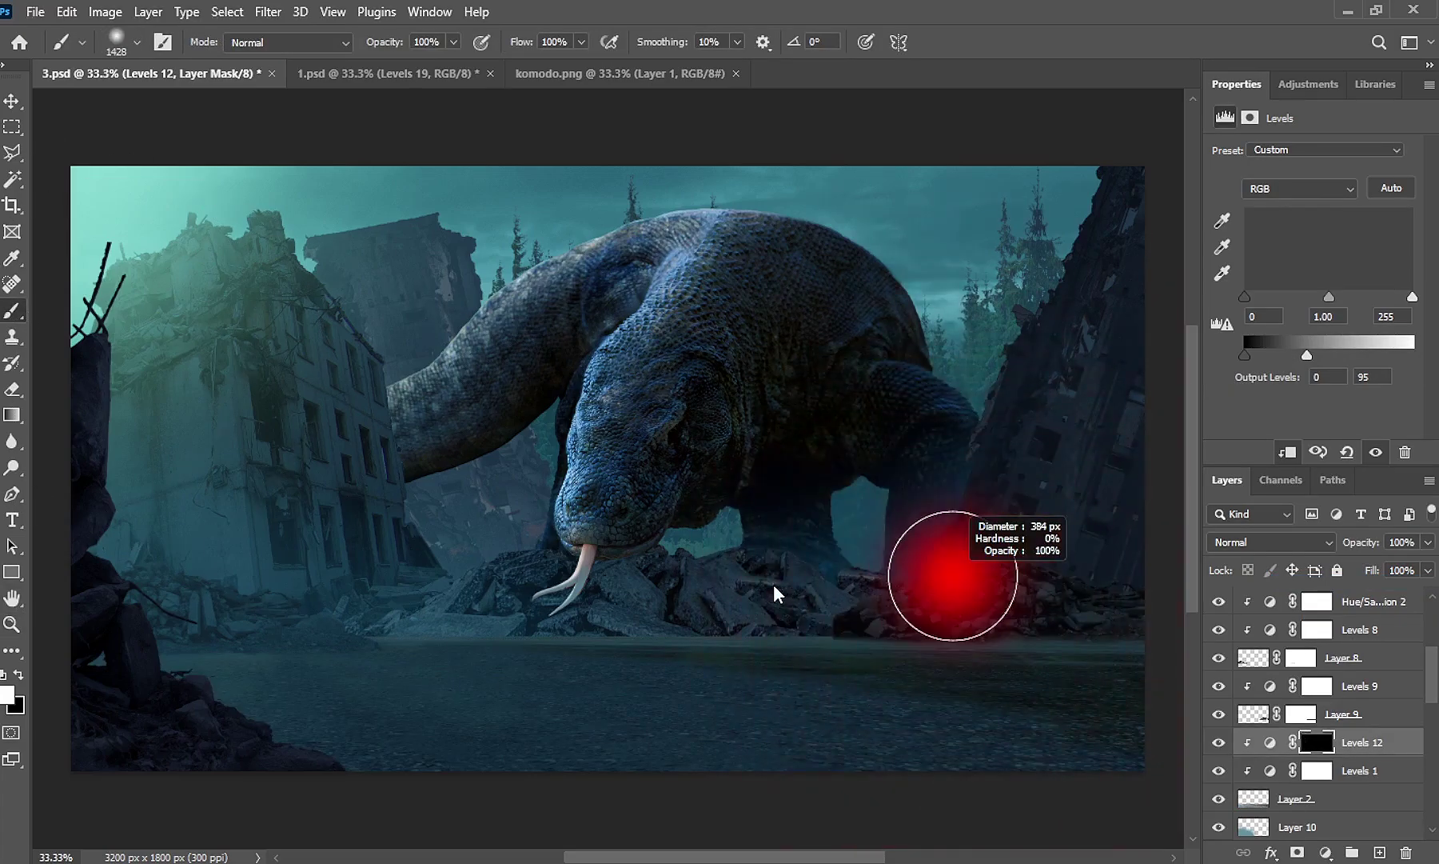
left_click_drag(741, 618, 1098, 654)
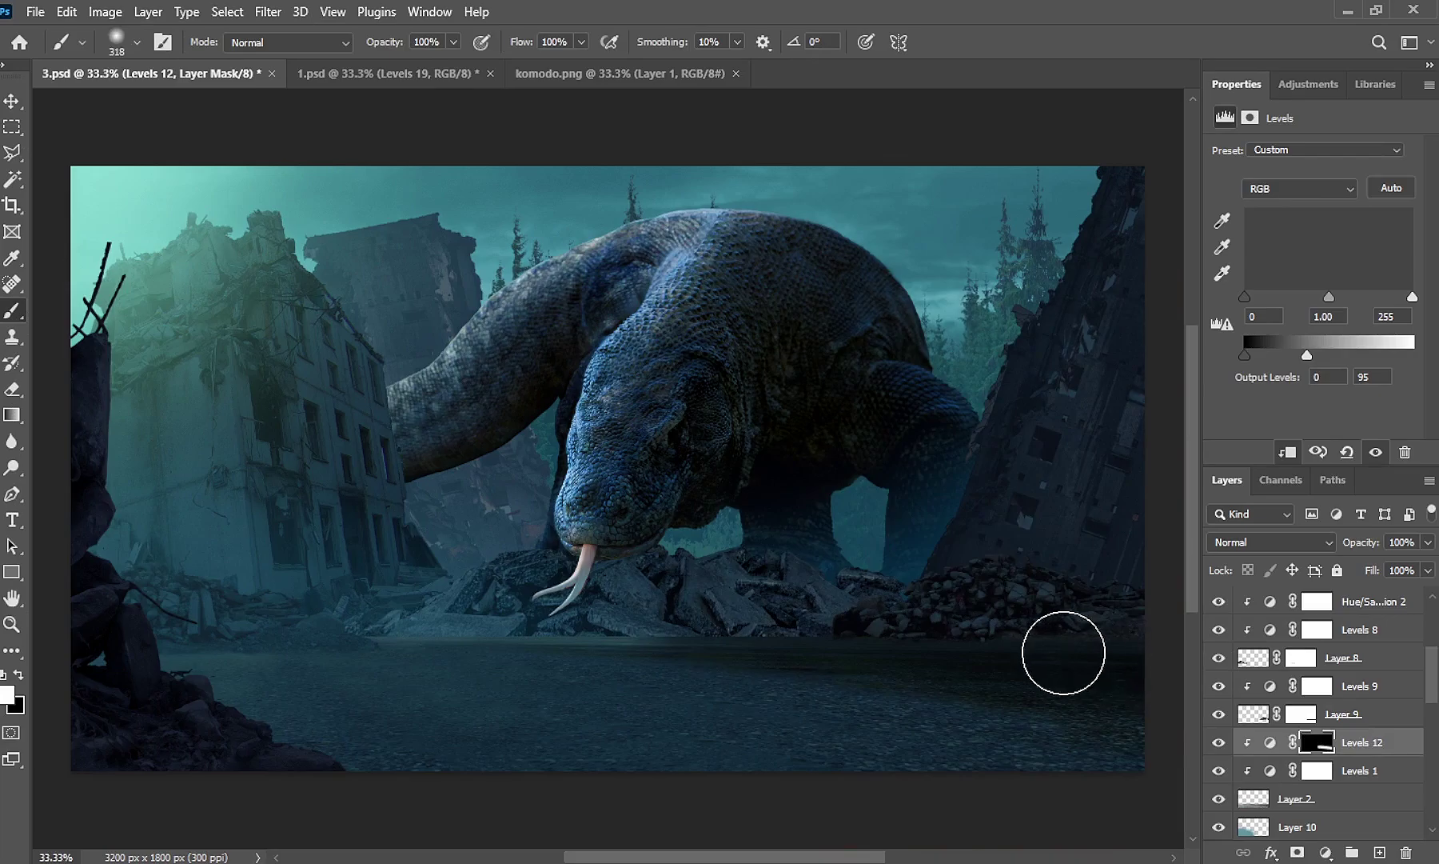
key("x")
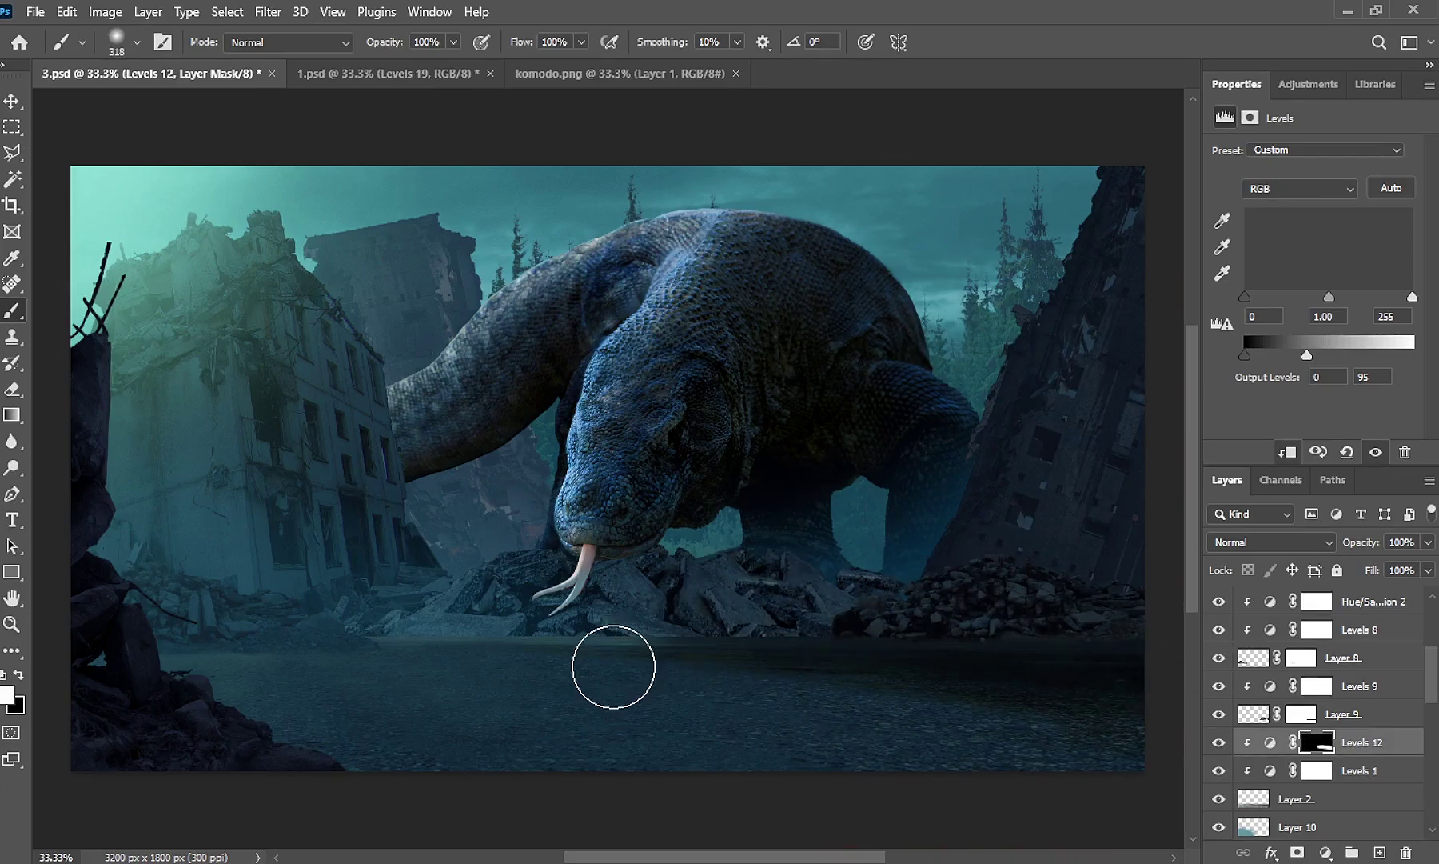
left_click_drag(289, 614, 312, 614)
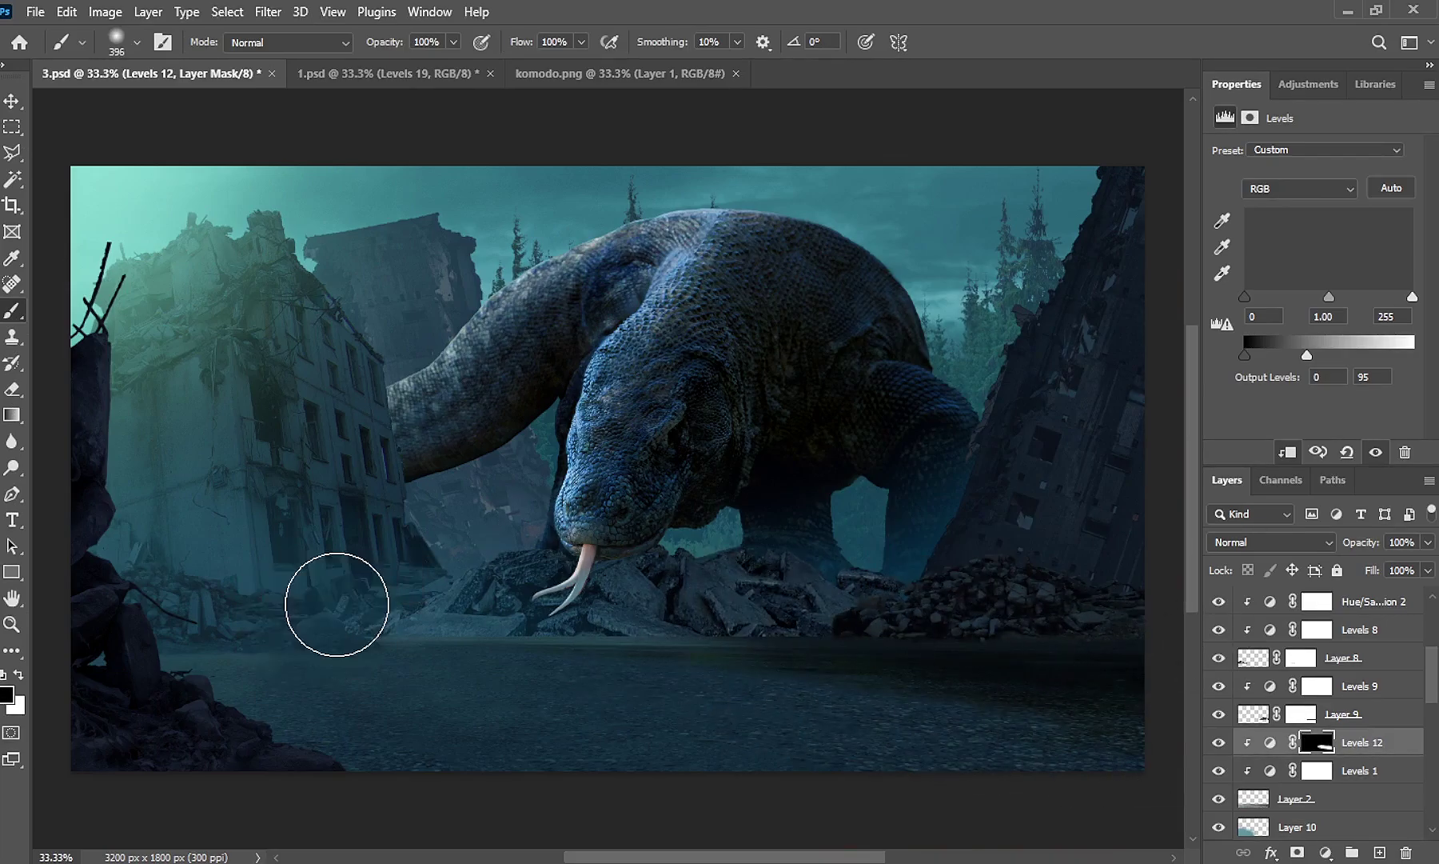
key("x")
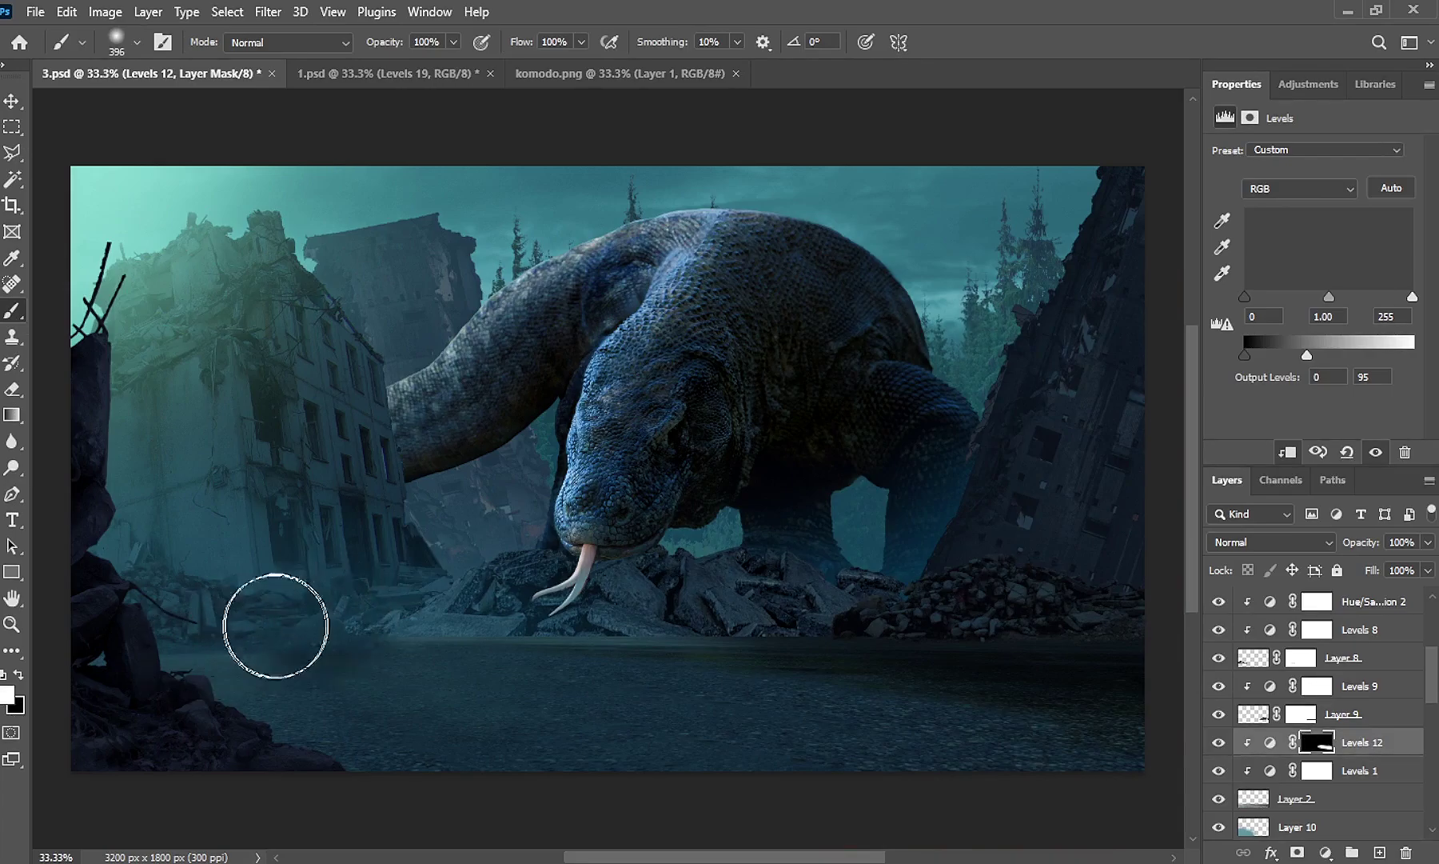
left_click_drag(277, 617, 197, 659)
left_click_drag(385, 688, 231, 710)
key("x")
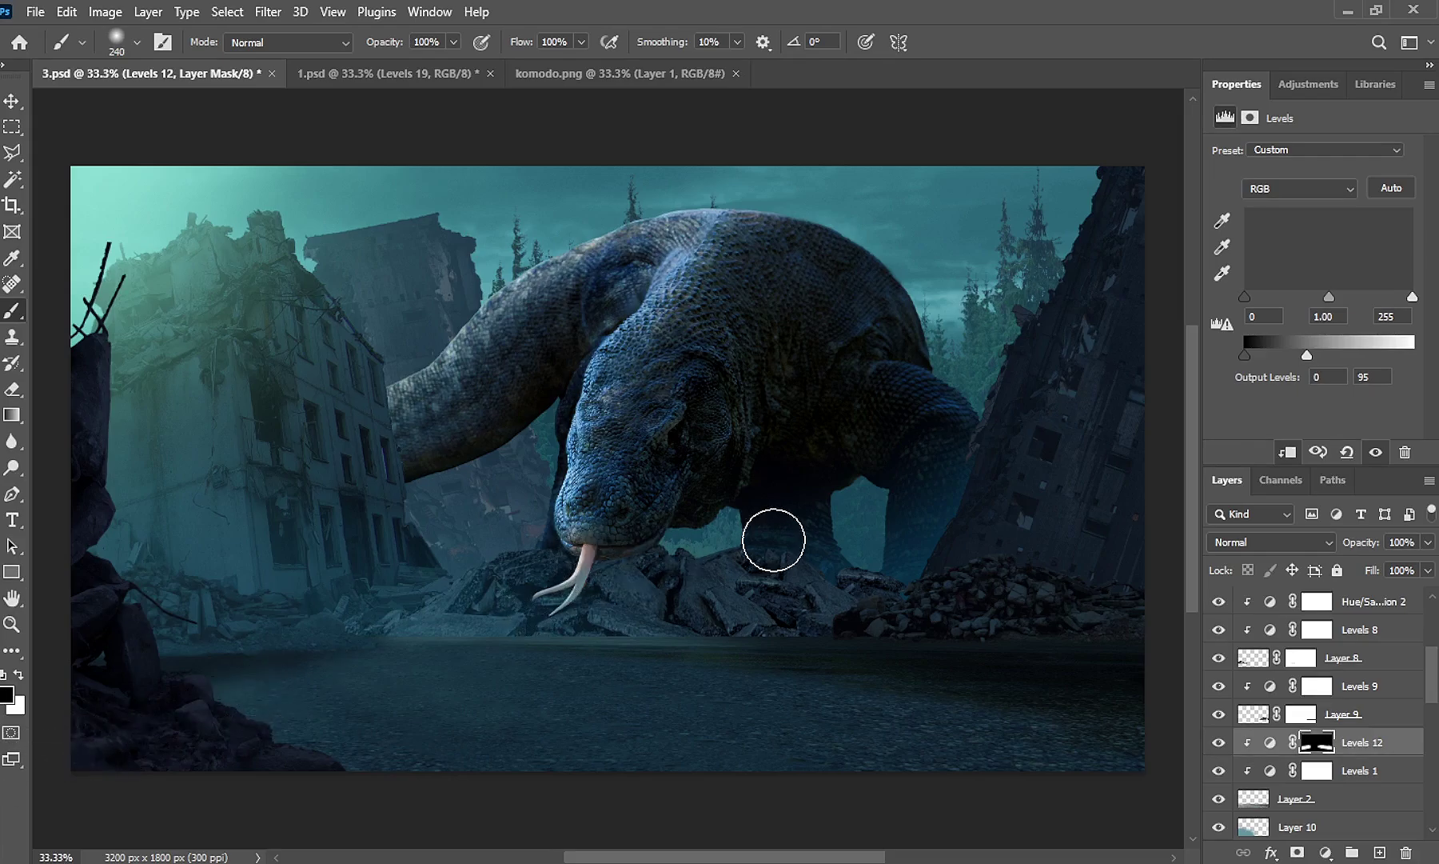
key("v")
left_click(649, 406)
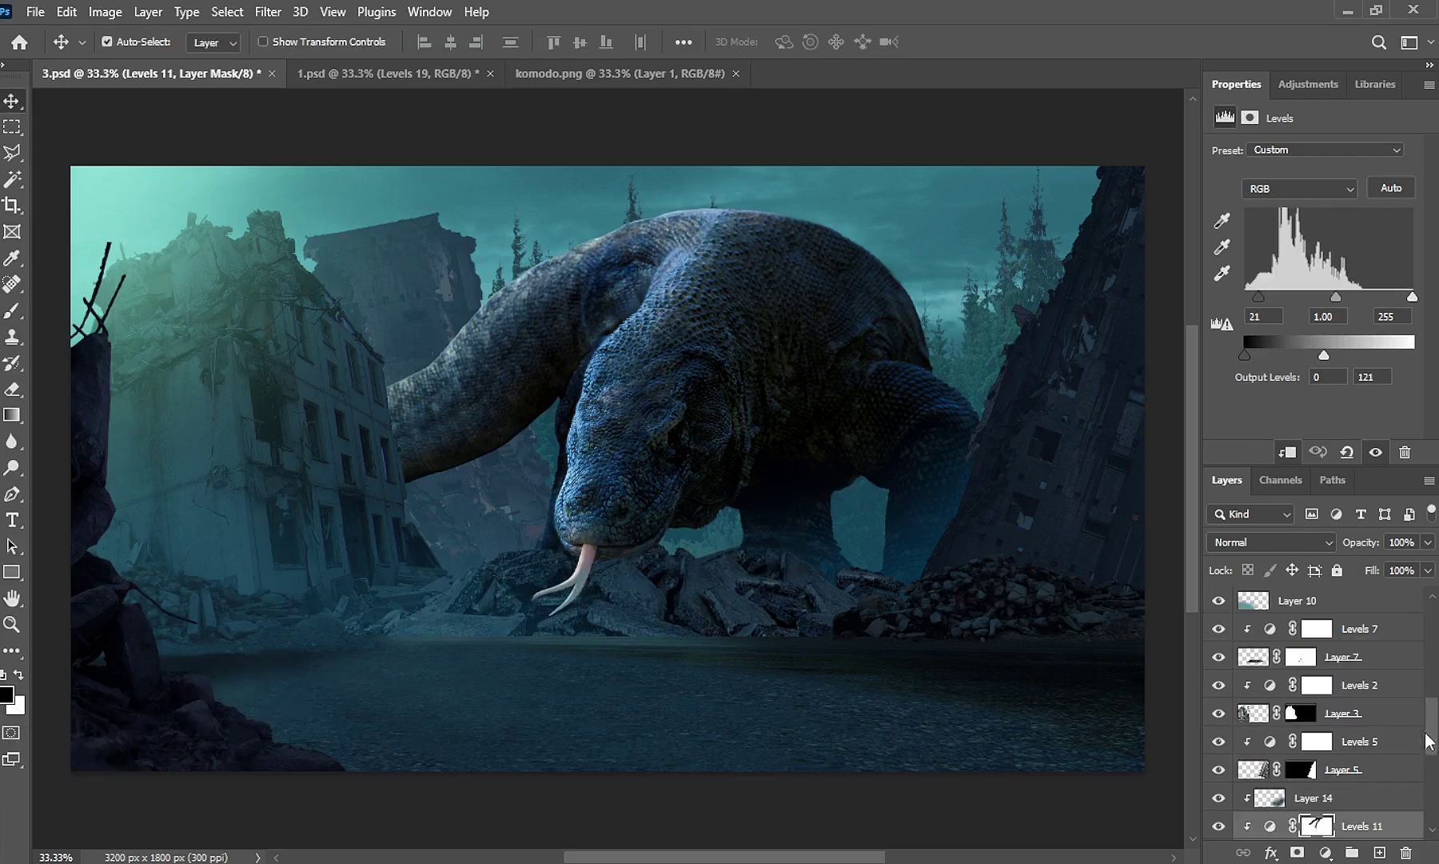
Add a colorized Hue/Saturation layer with Hue 173, Saturation 28, Lightness +3
left_click(1325, 853)
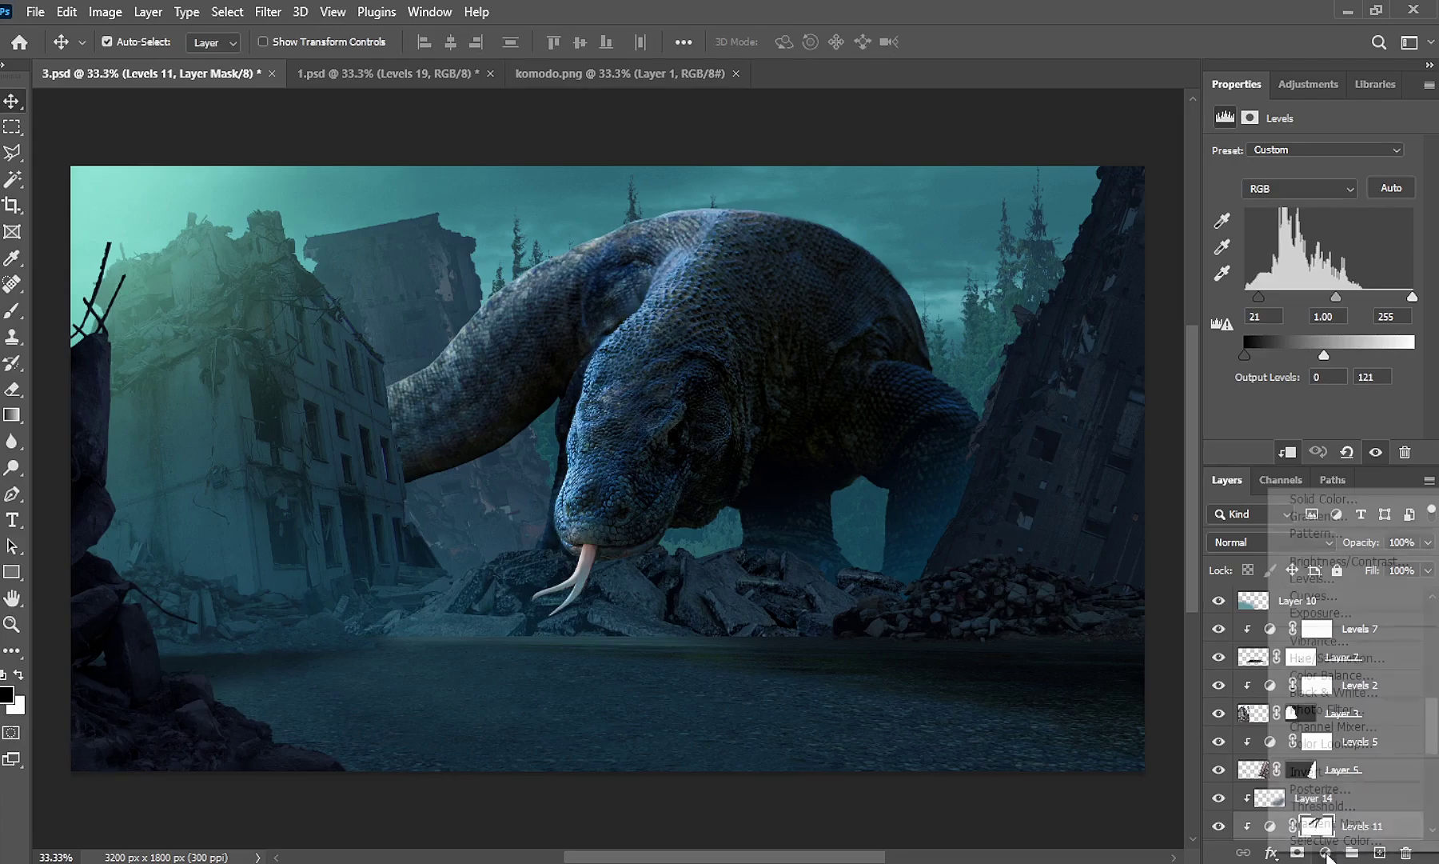
left_click(1358, 659)
left_click(1318, 333)
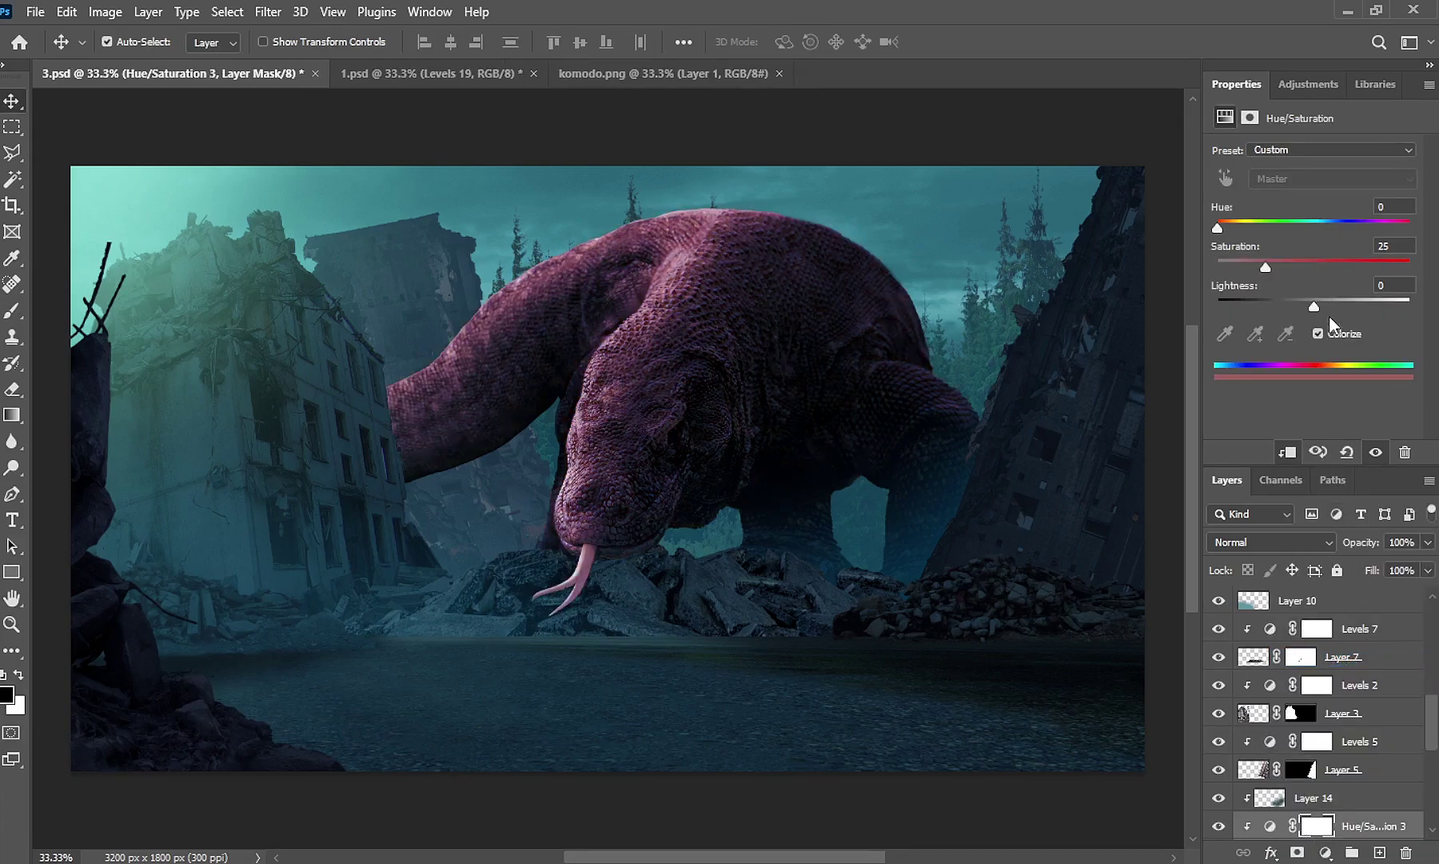
left_click(1309, 227)
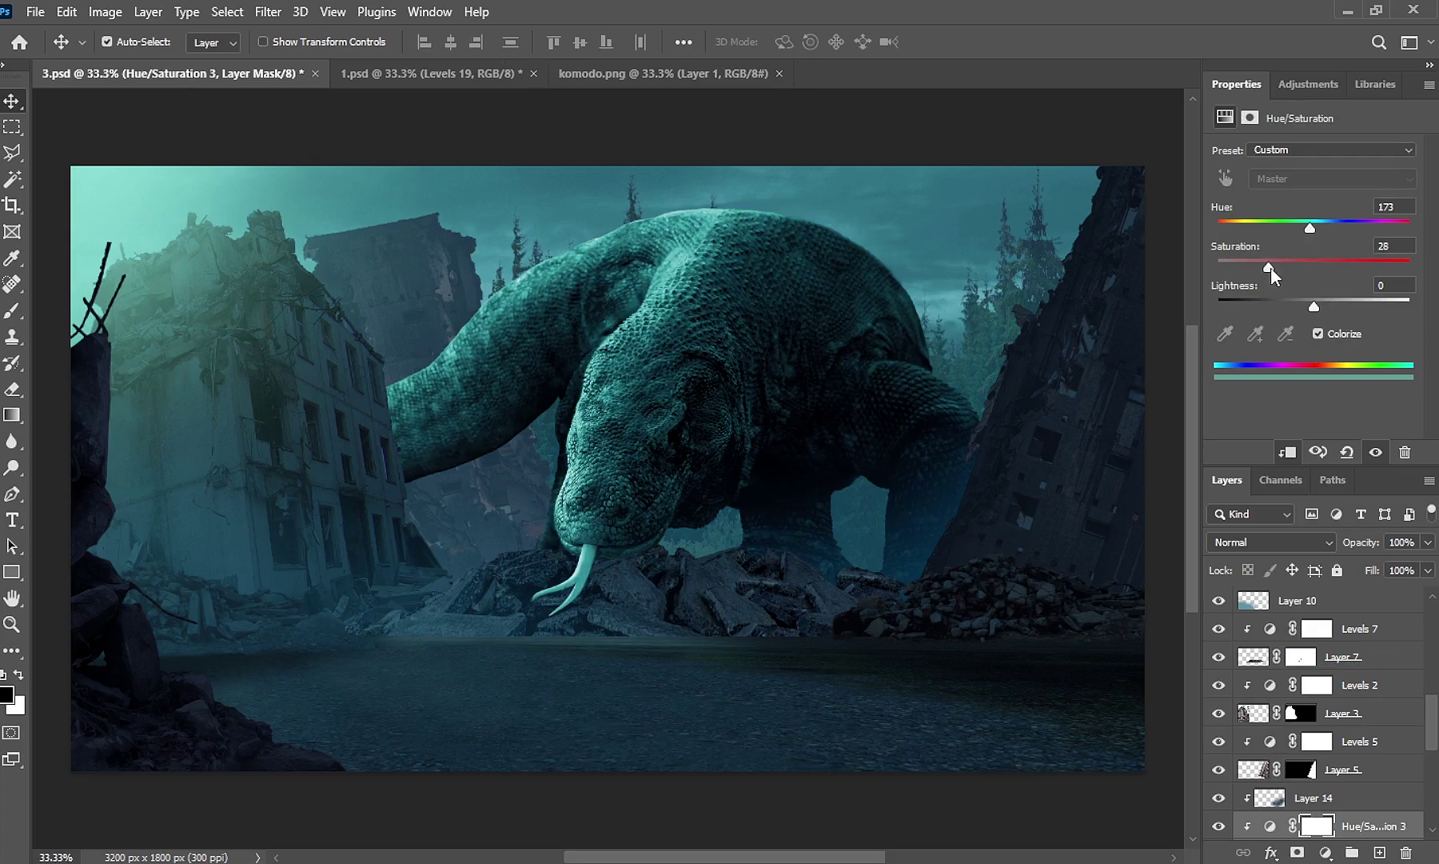
left_click_drag(1312, 306, 1315, 305)
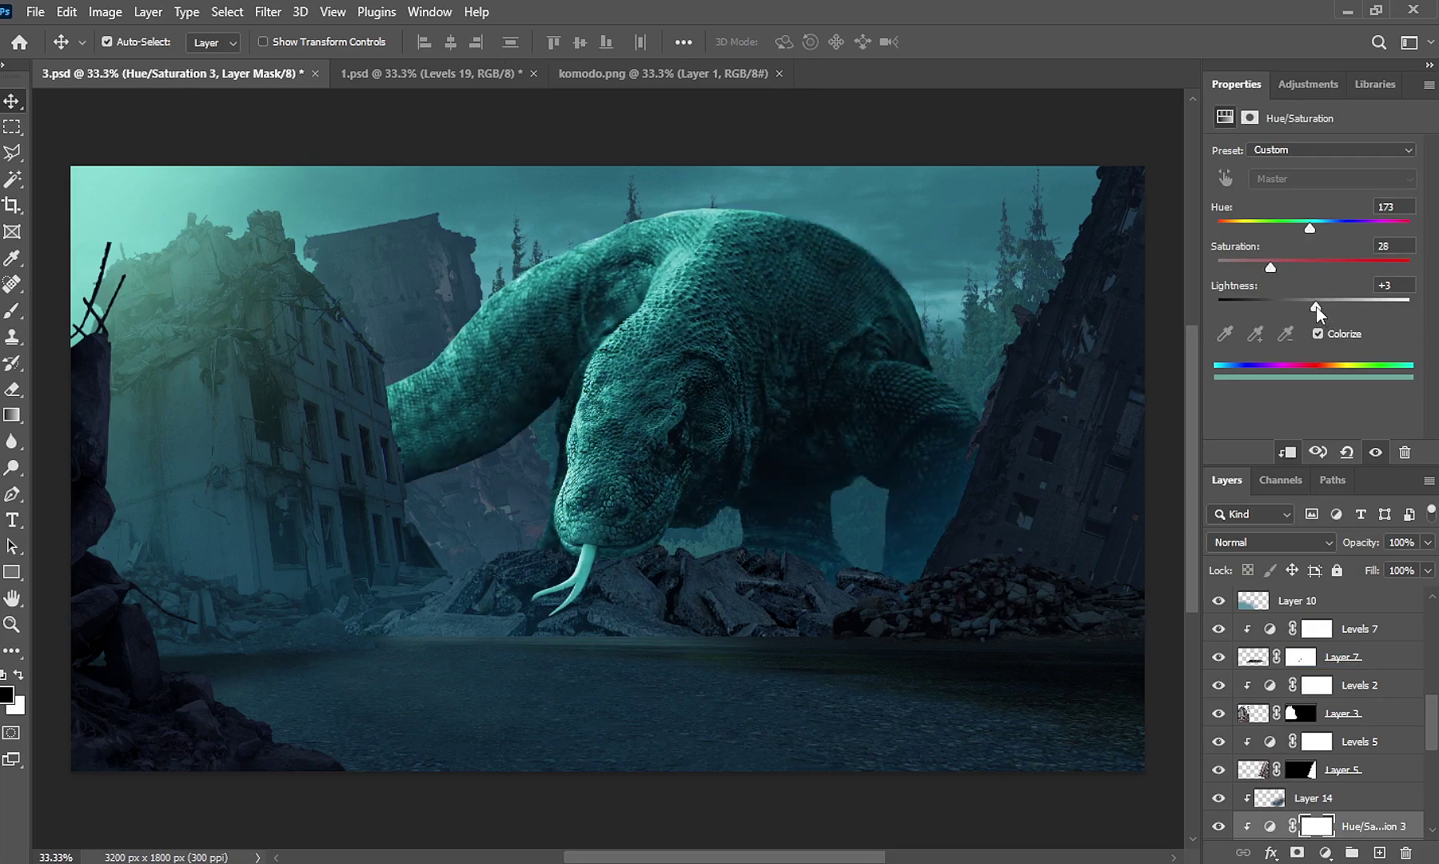
Split the Underlying Layer Blend If slider to 77/169 so the tint affects only lighter tones
double_click(1407, 828)
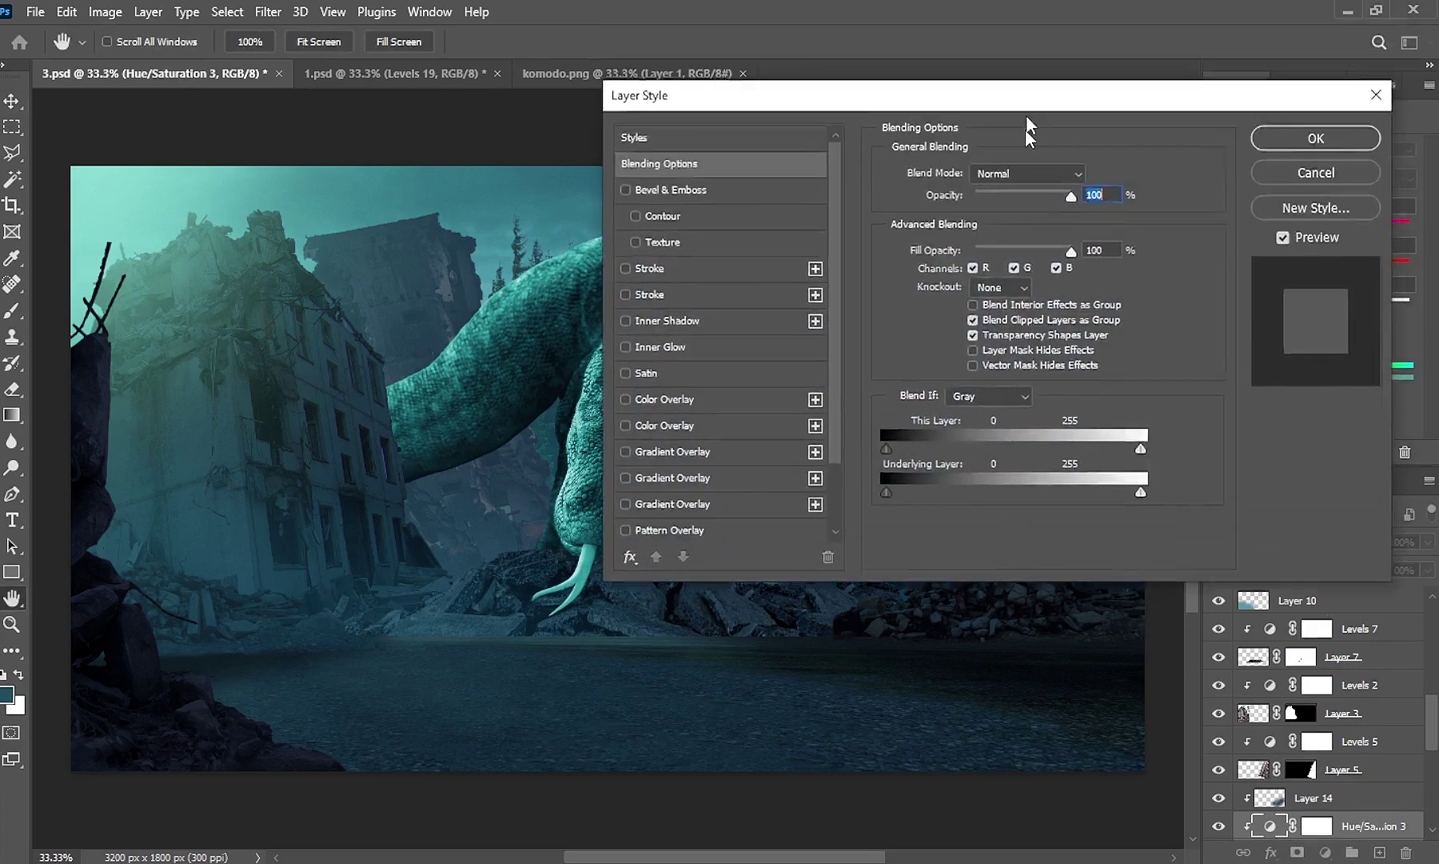
left_click_drag(1031, 102, 990, 364)
left_click_drag(845, 755, 949, 755)
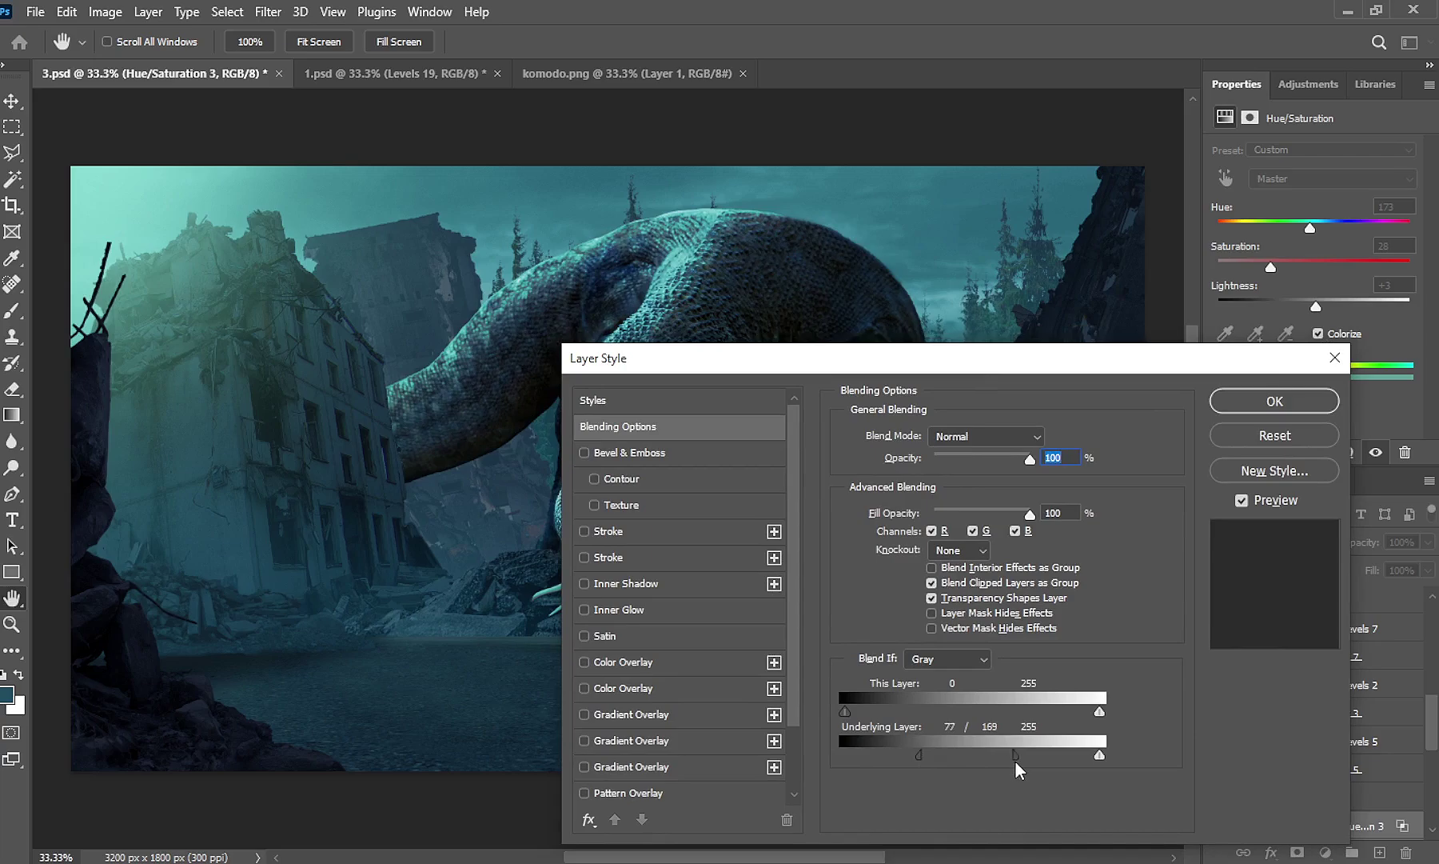
left_click(1288, 400)
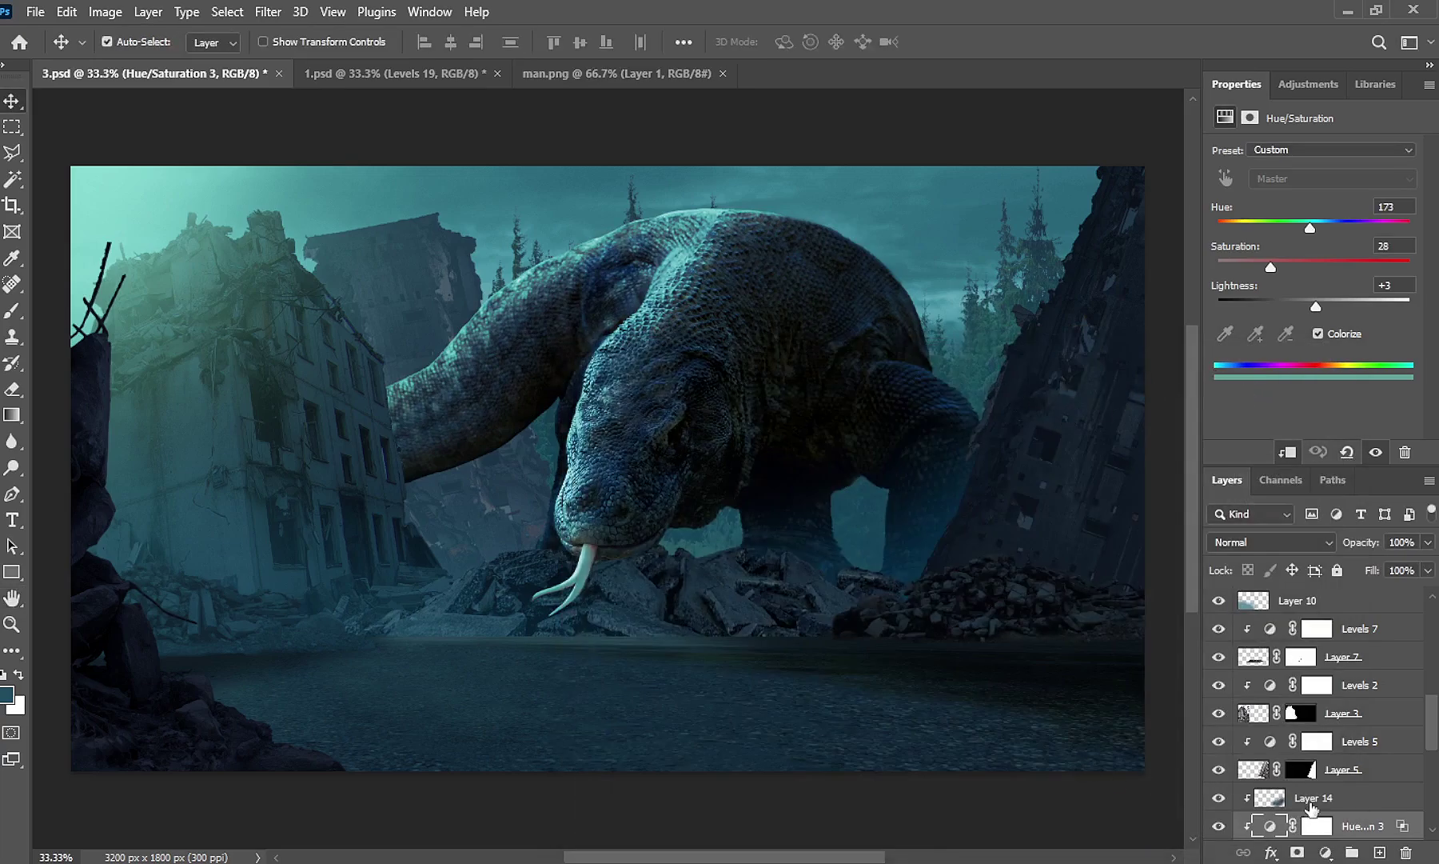
left_click_drag(1434, 704, 1435, 612)
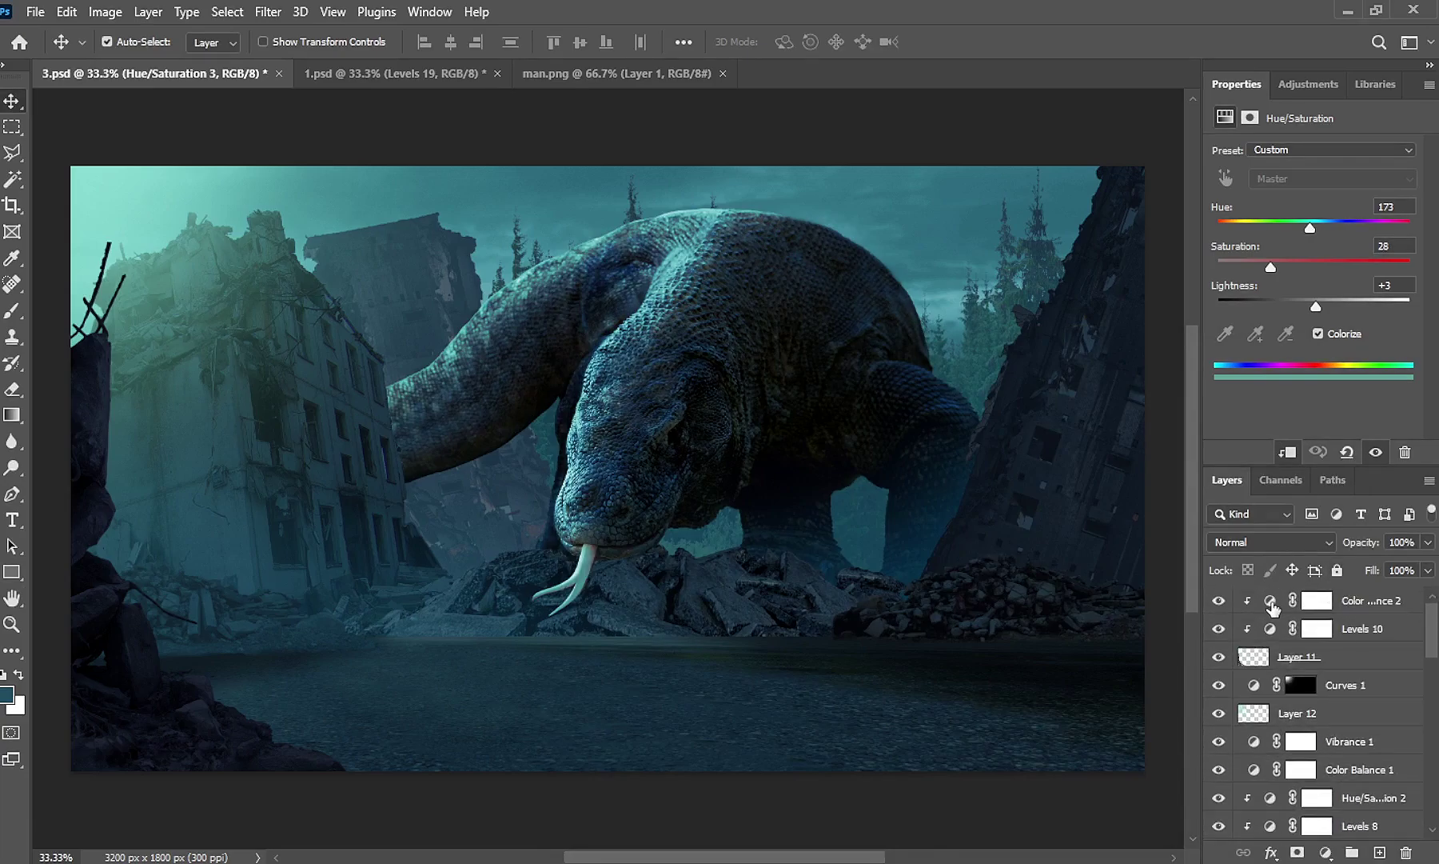
Drag the axe warrior from man.png into 3.psd and place him at lower right
left_click(1271, 603)
left_click(709, 77)
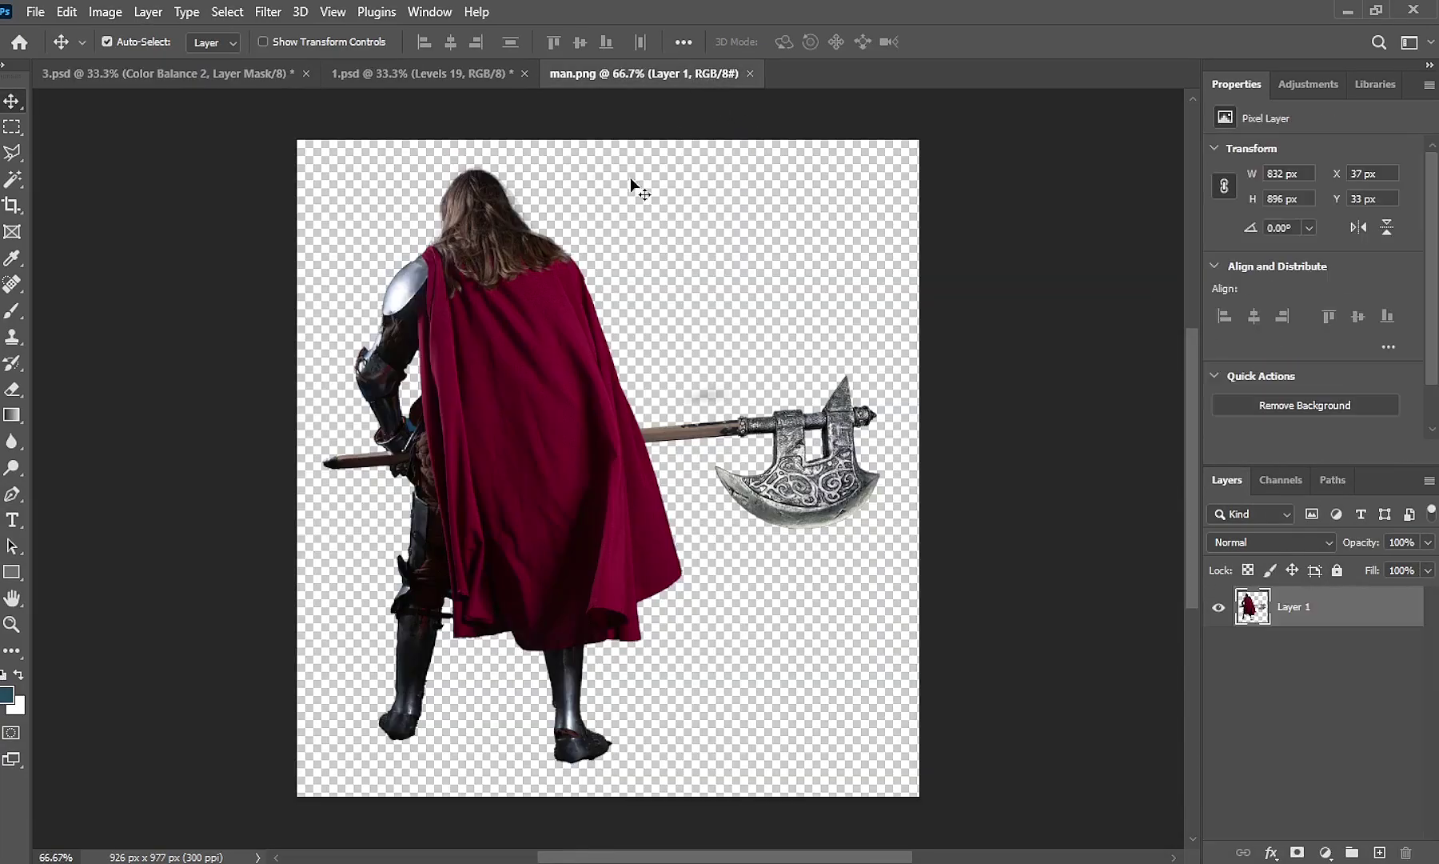
mouse_move(630, 177)
left_mouse_down()
mouse_move(295, 80)
mouse_move(1009, 615)
mouse_move(911, 642)
left_mouse_up()
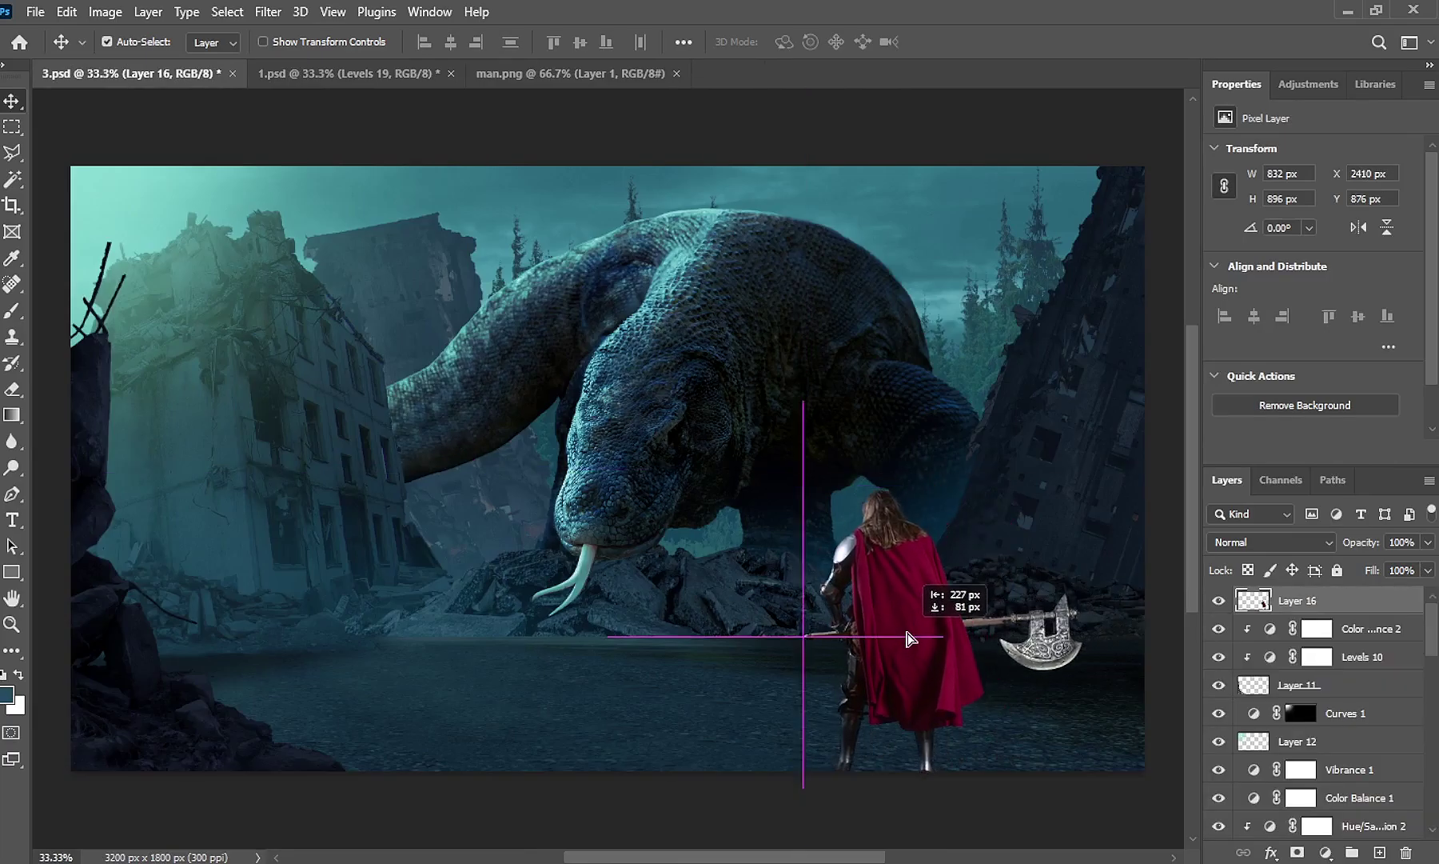
scroll(914, 646, "up", 5)
left_click_drag(922, 701, 874, 624)
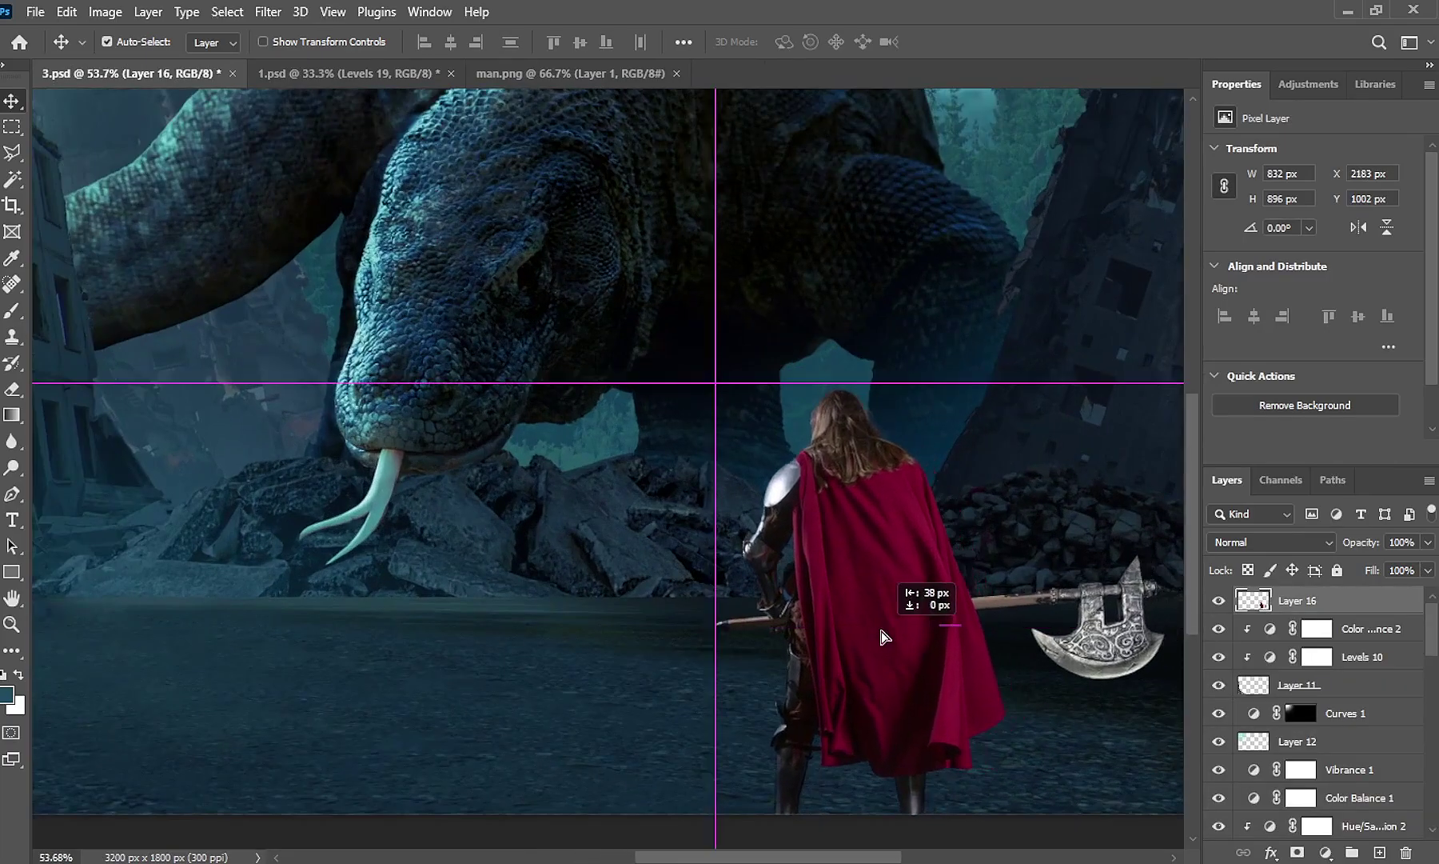
scroll(834, 561, "down", 5)
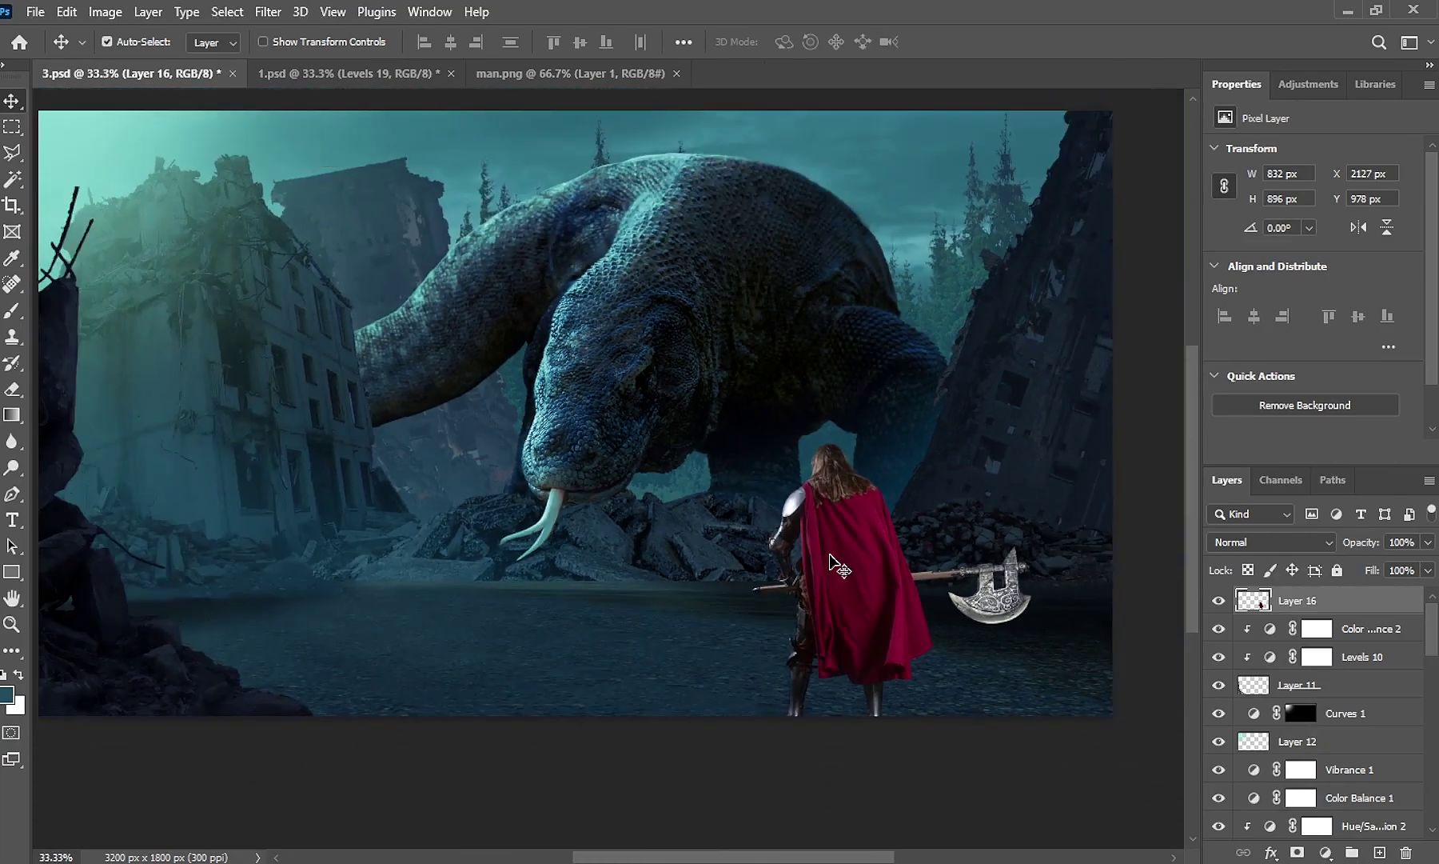
scroll(834, 563, "down", 1)
left_click(1325, 852)
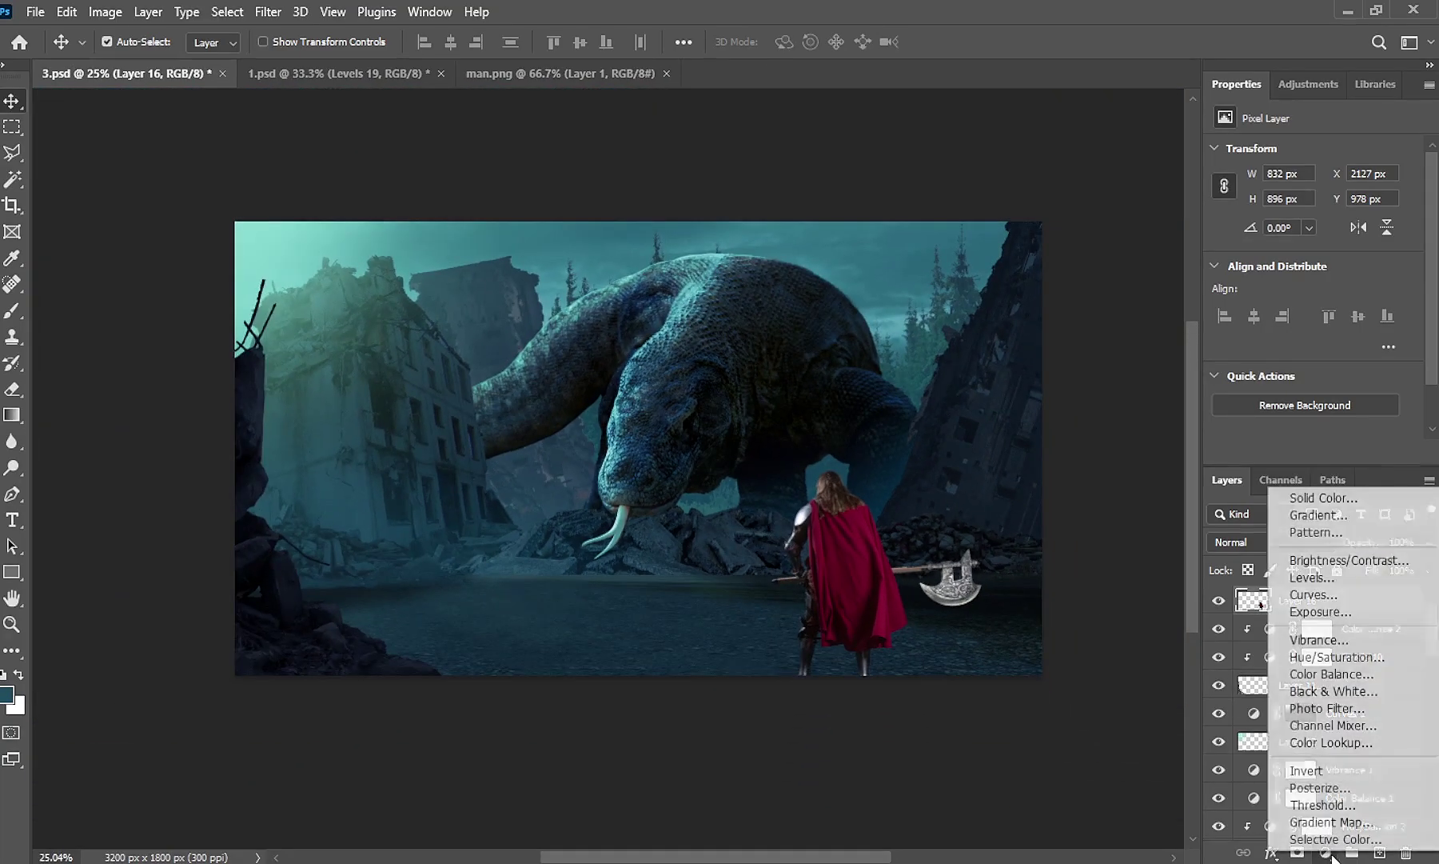
Add a Levels layer clipped to the warrior with output white 144
left_click(1331, 582)
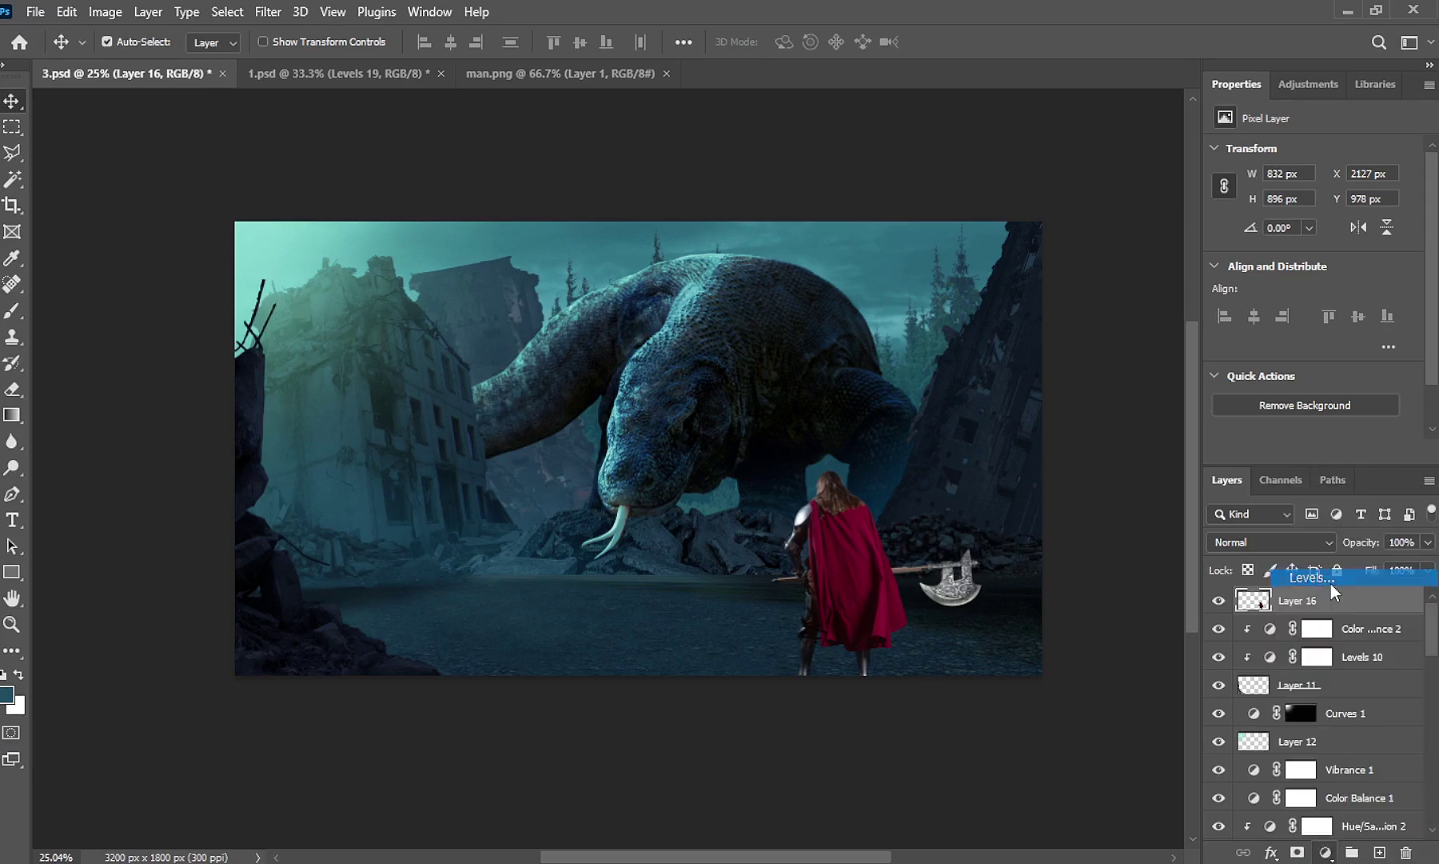
left_click(1289, 453)
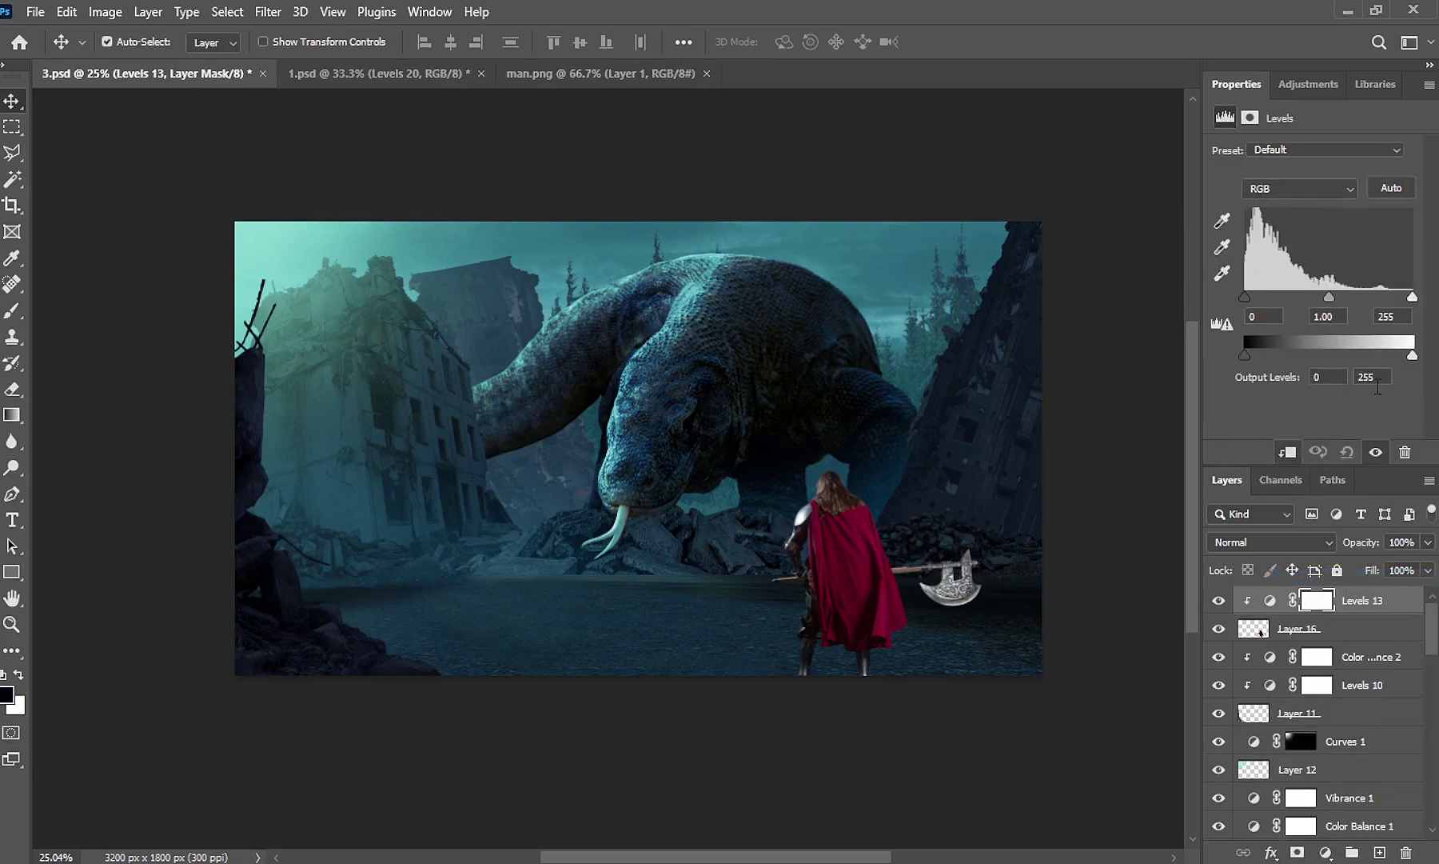
type("144")
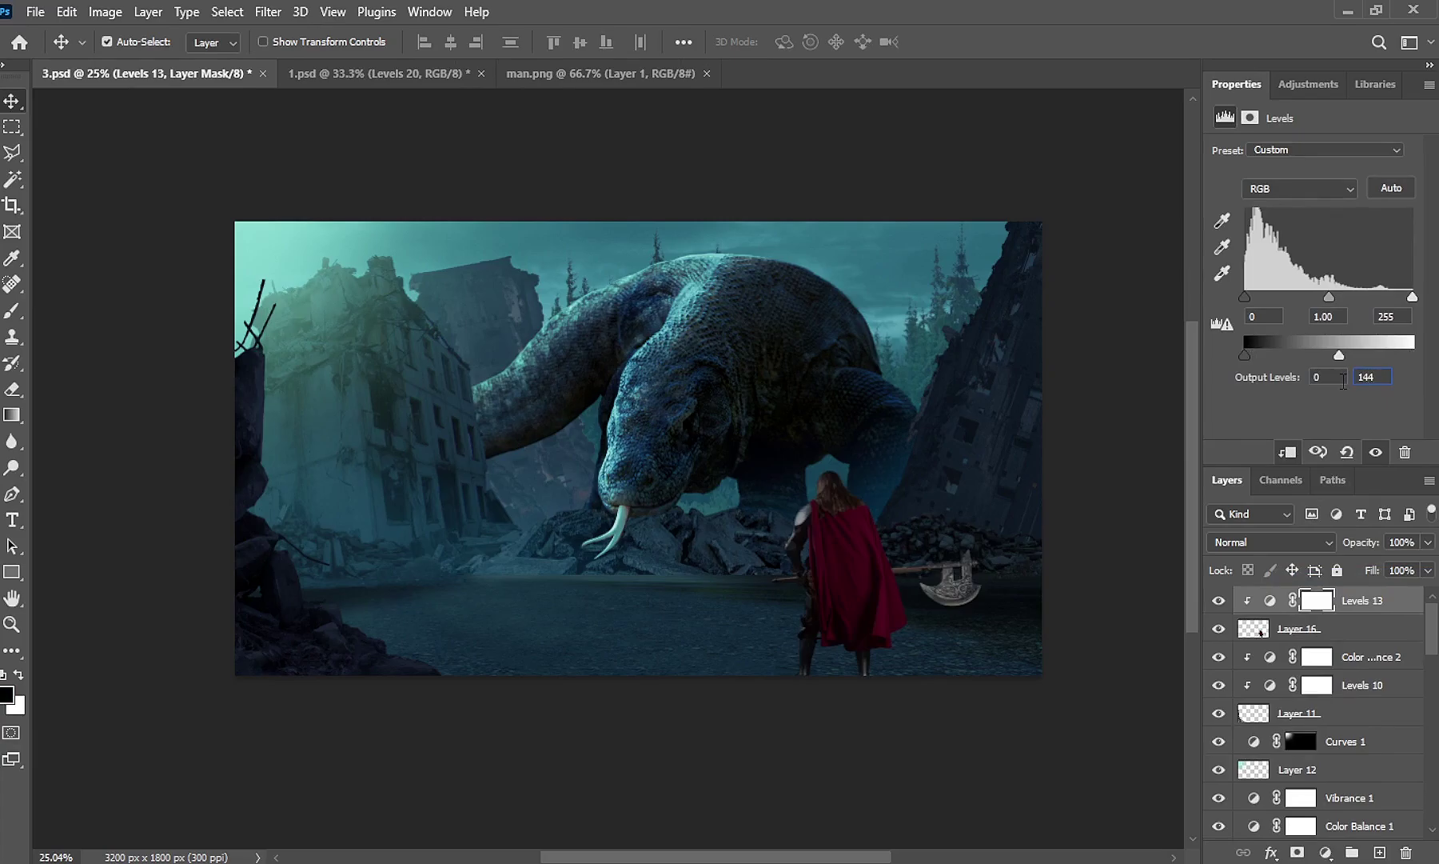
Add a clipped Hue/Saturation layer colorized to a slightly brightened teal
left_click(1329, 854)
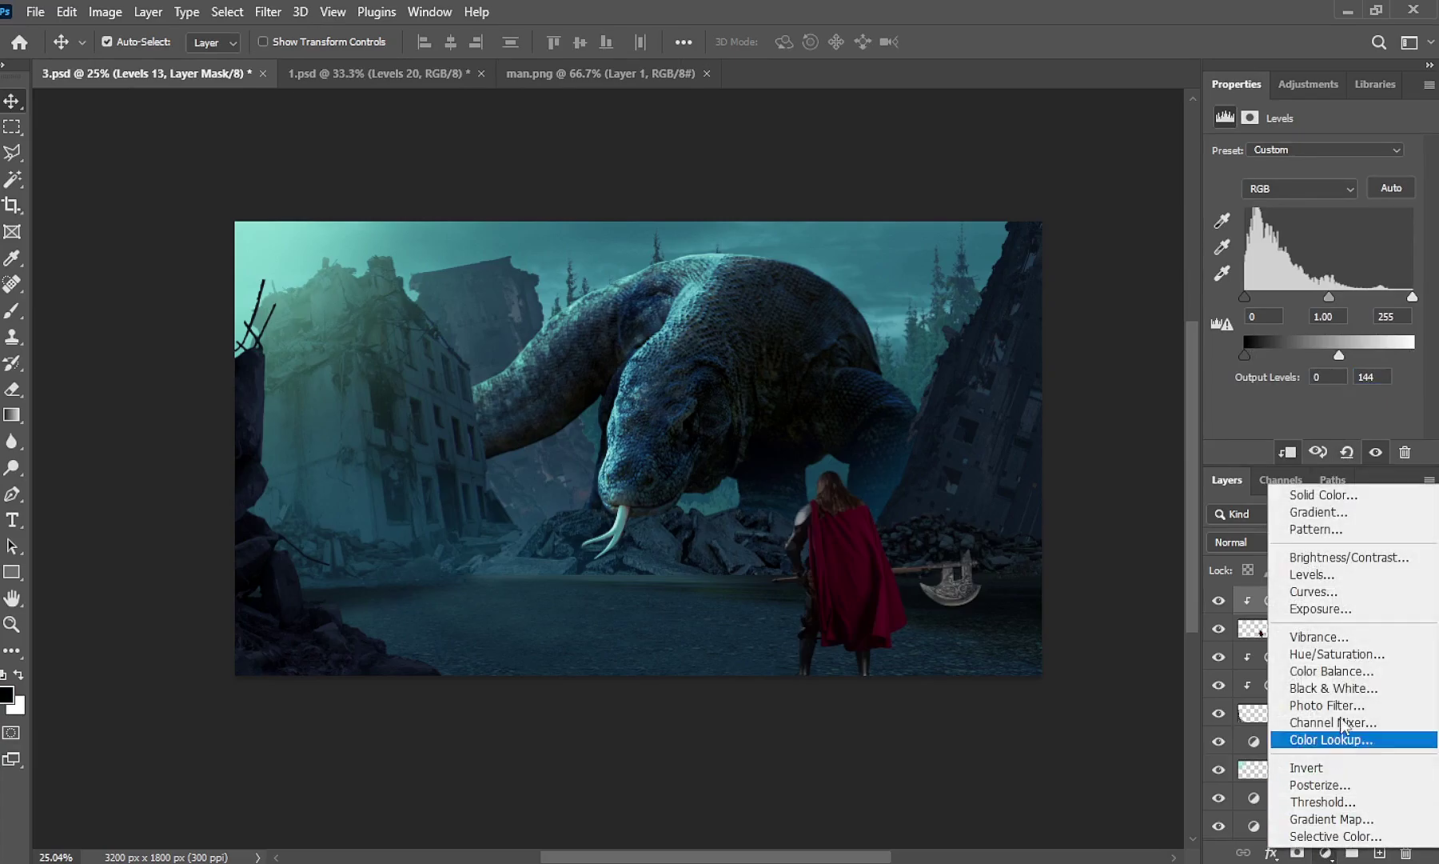
left_click(1359, 647)
left_click(1288, 454)
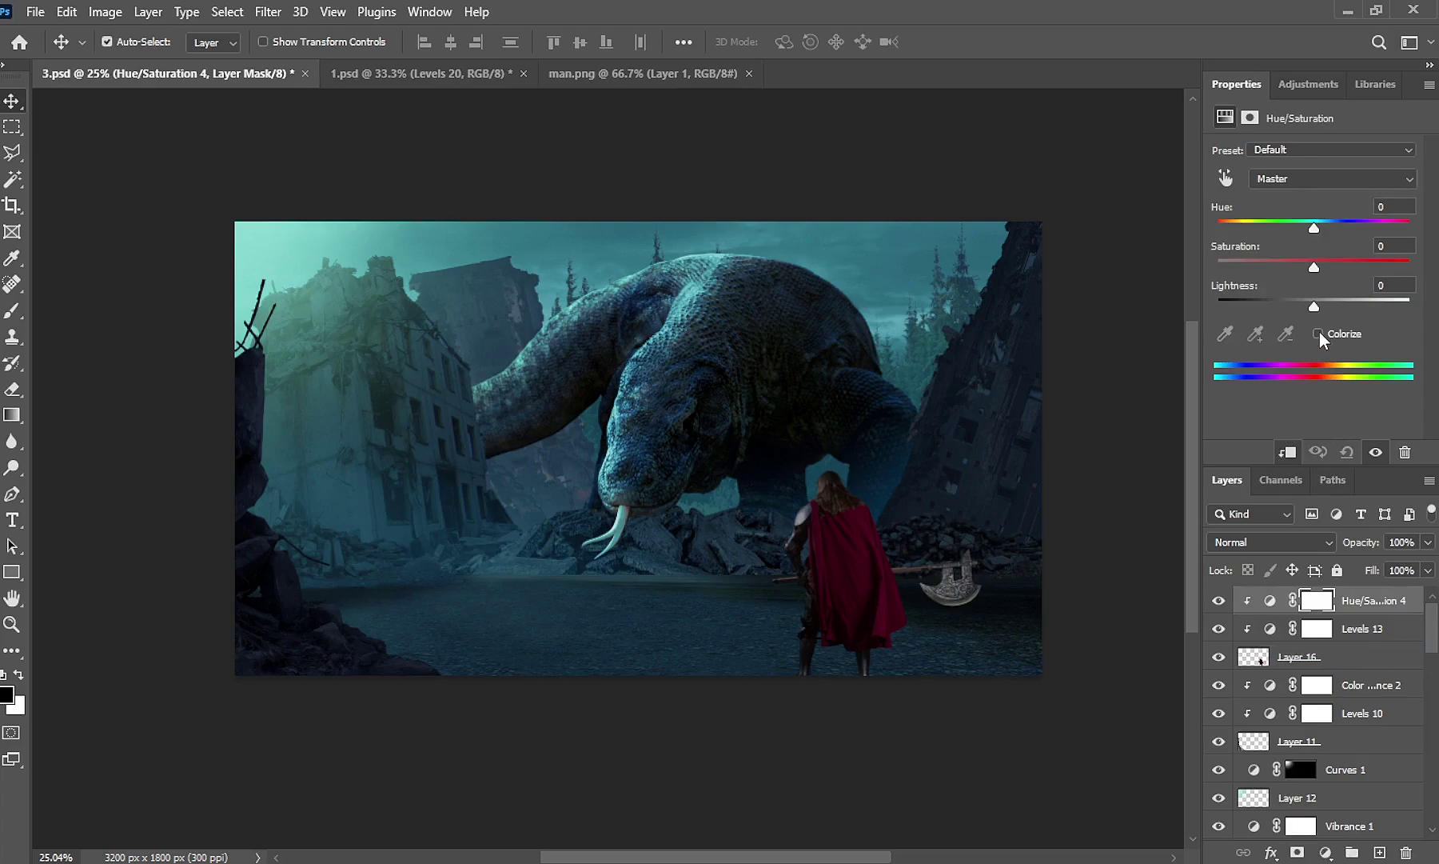
left_click(1318, 333)
left_click(1309, 225)
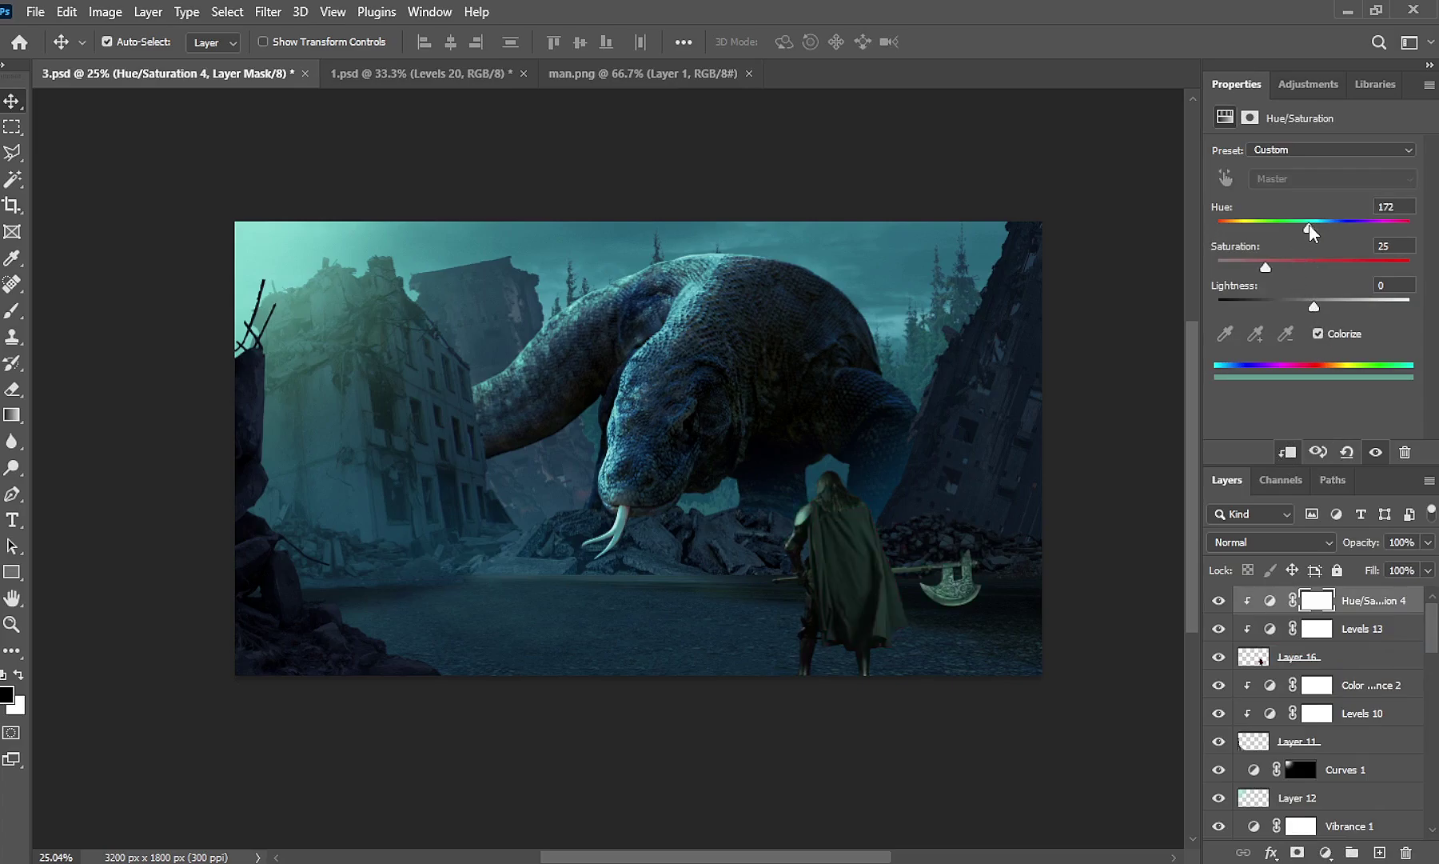
left_click_drag(1310, 224, 1312, 225)
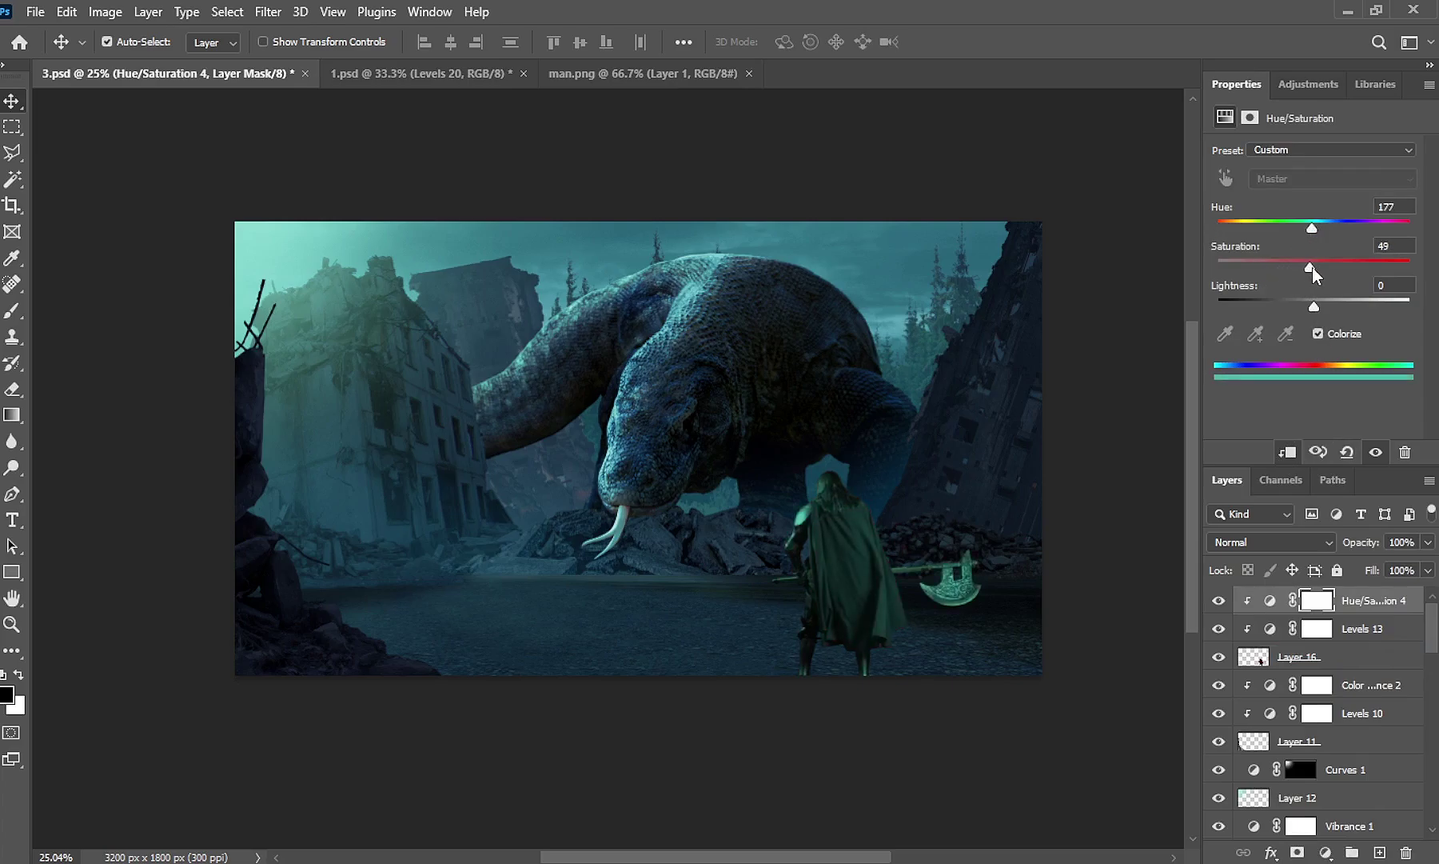
left_click_drag(1313, 306, 1323, 307)
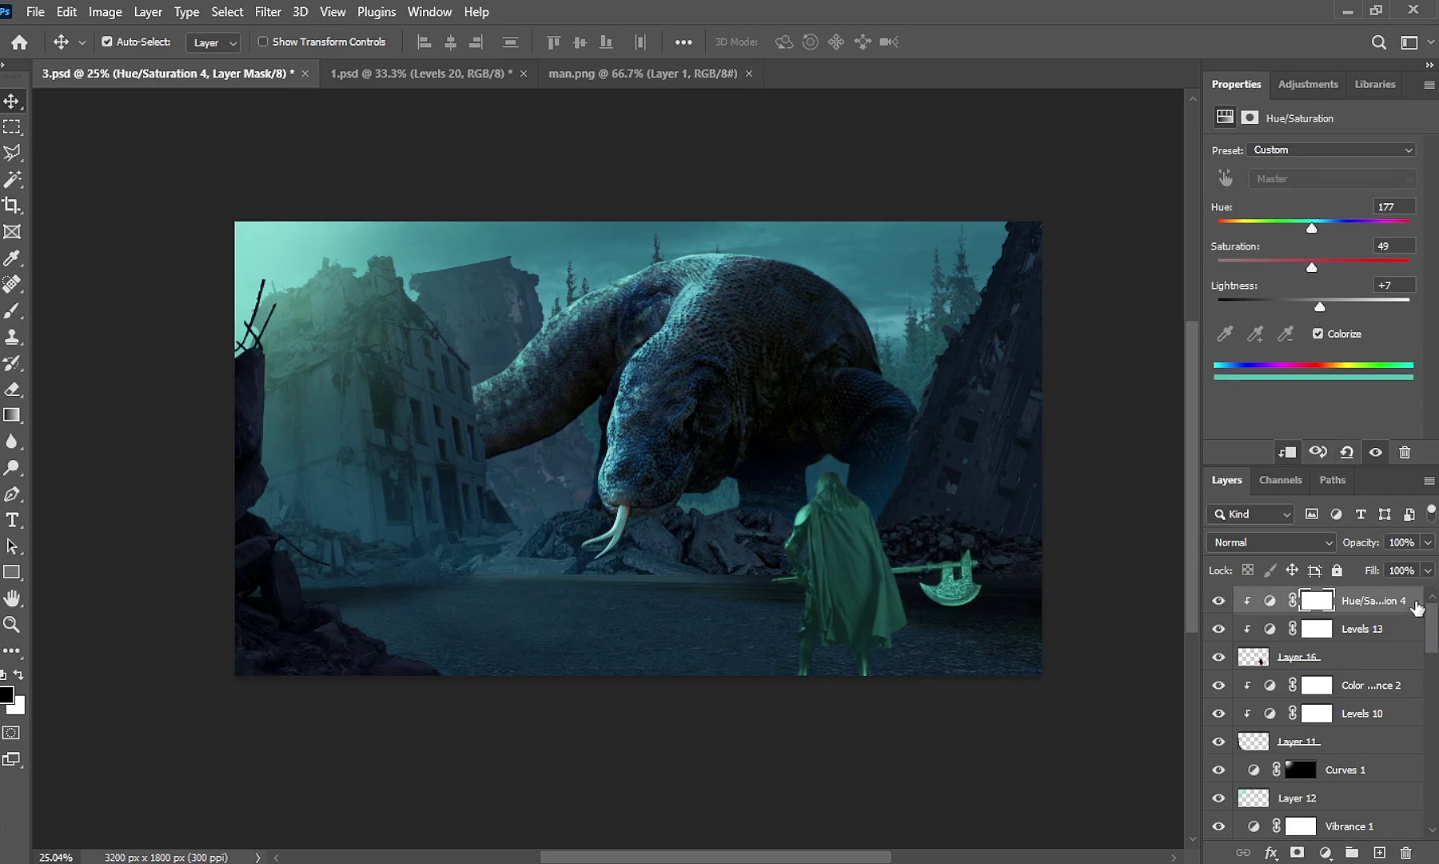
Set the tint layer's Blend If so the warrior's red cape shows through
double_click(1408, 599)
left_click_drag(926, 352, 360, 102)
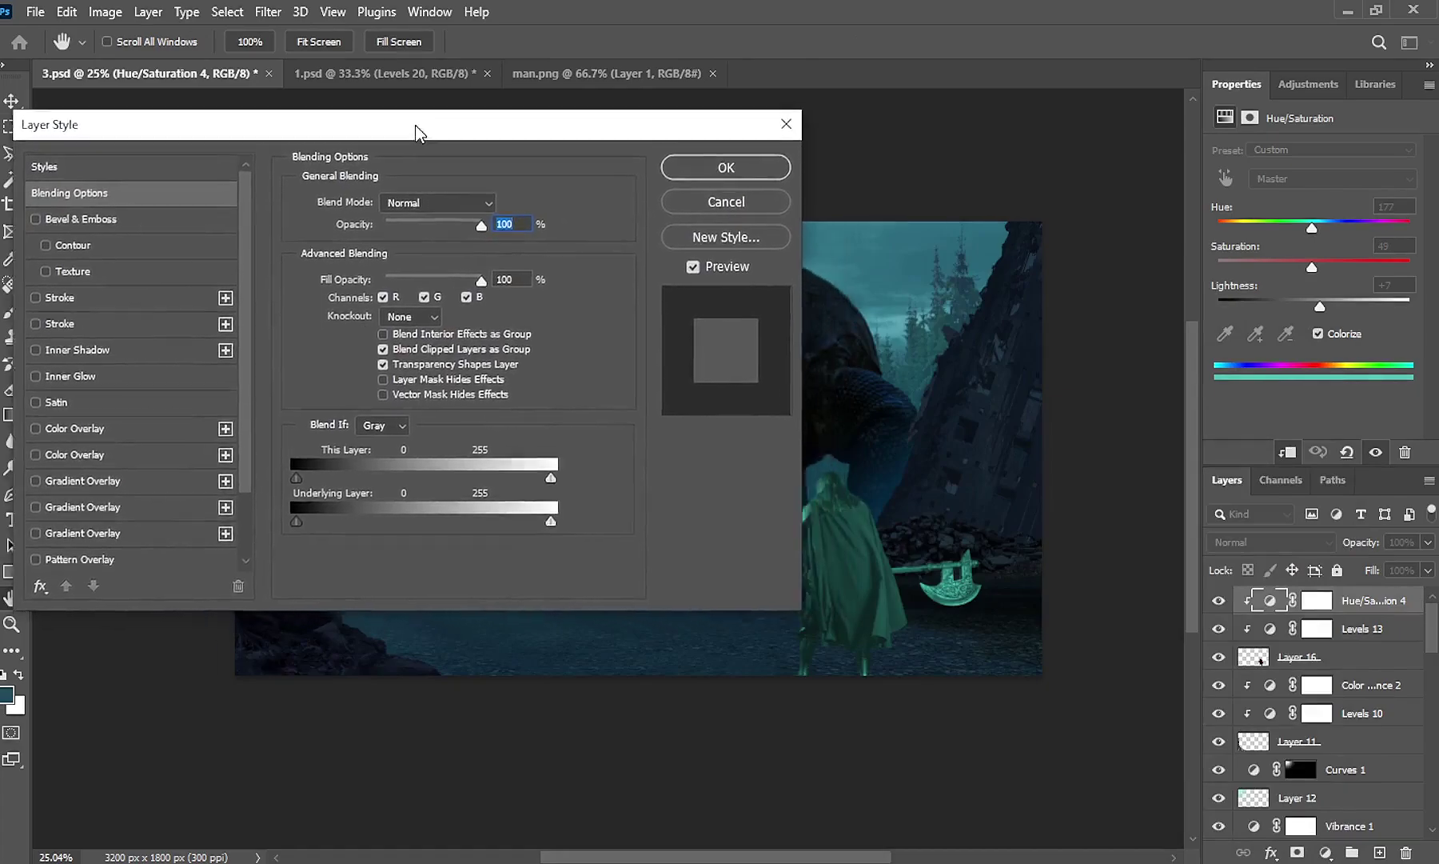
left_click_drag(276, 502, 294, 505)
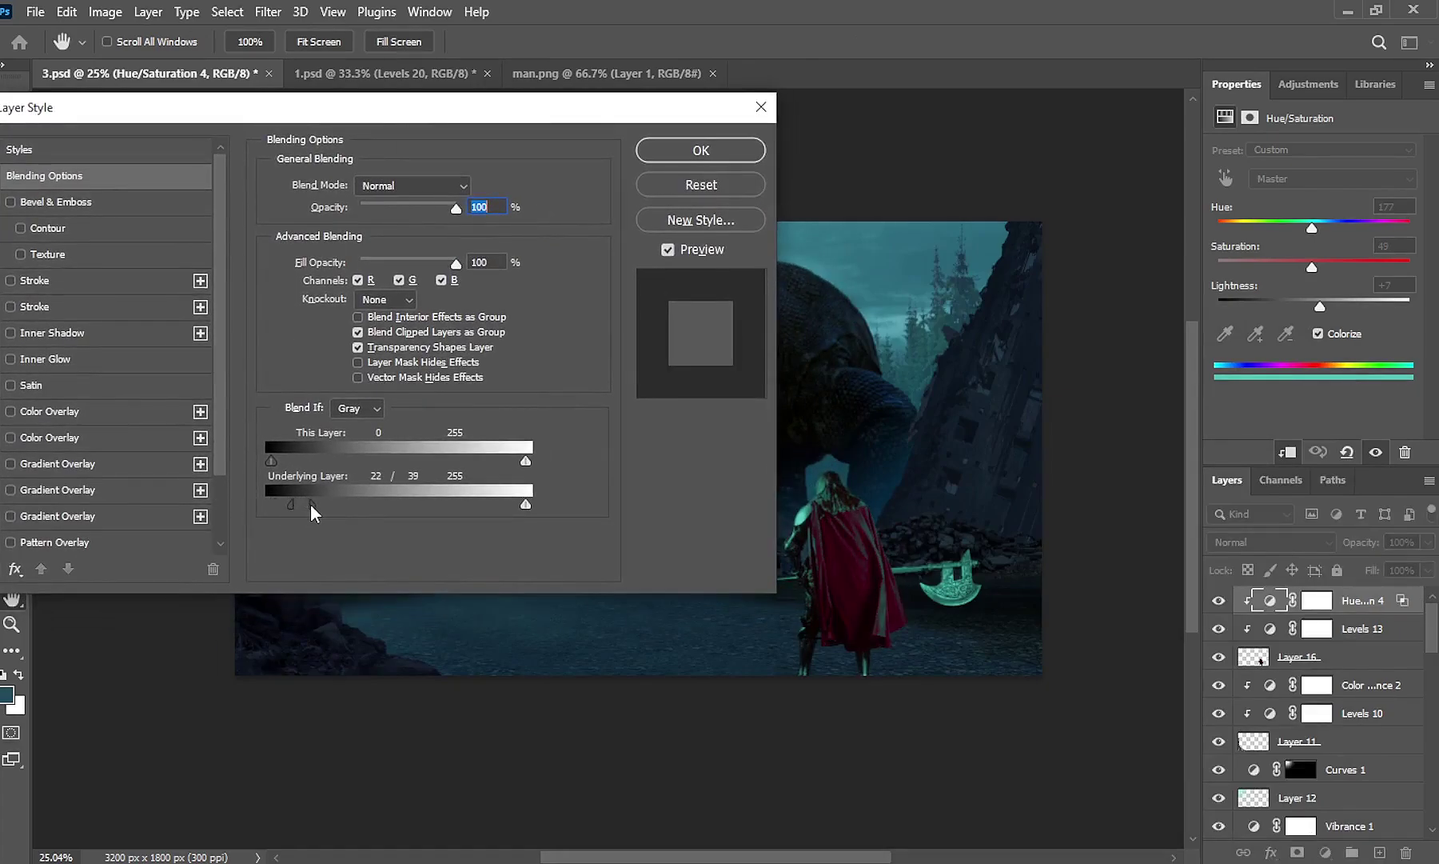
mouse_move(302, 503)
left_mouse_down()
mouse_move(315, 501)
mouse_move(293, 501)
left_mouse_up()
left_click(706, 150)
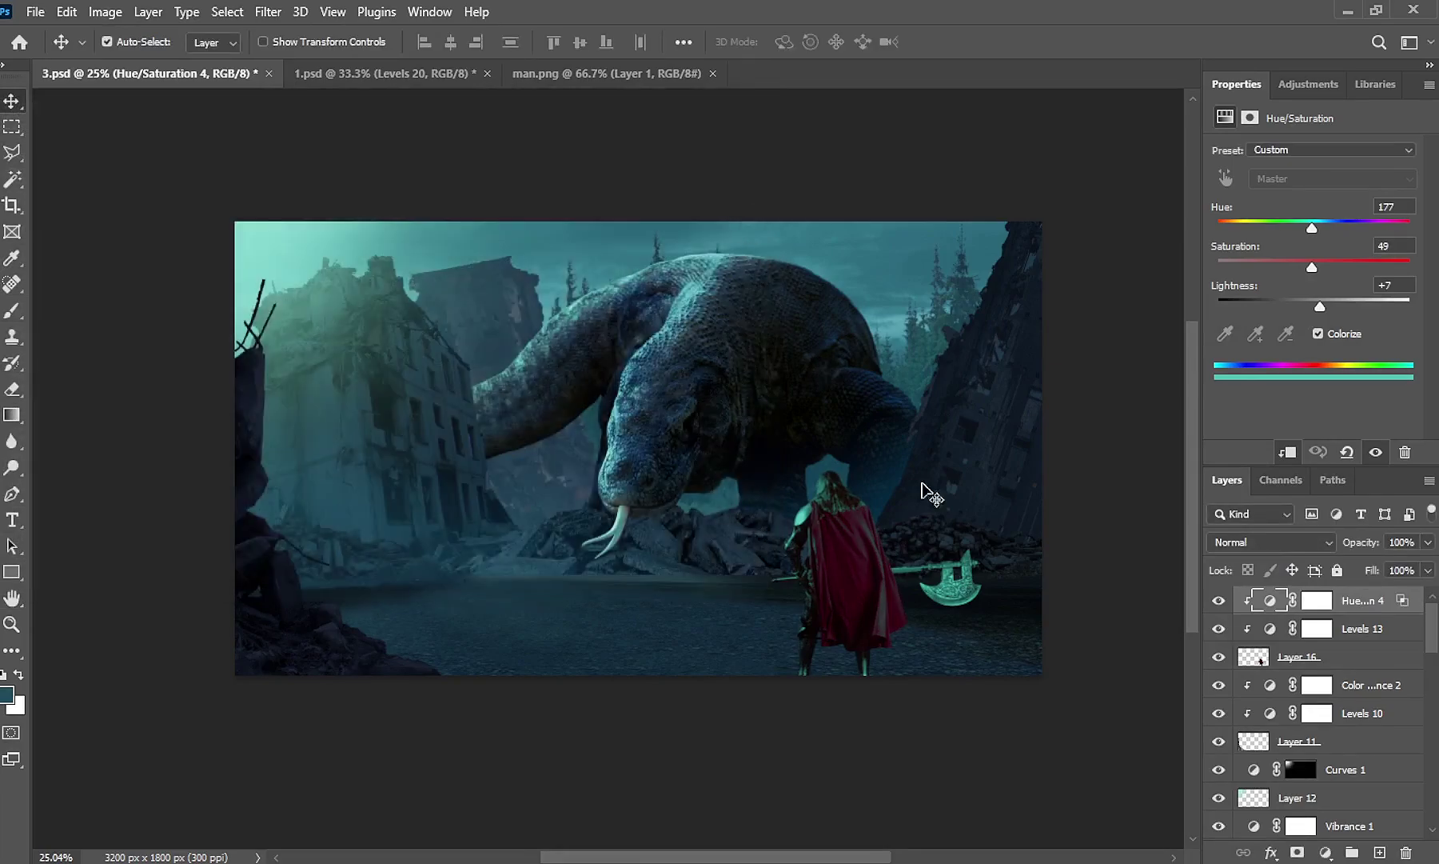
Invert the tint mask and paint teal rim light on the hair, forearm and sword
left_click(1315, 606)
key("ctrl+i")
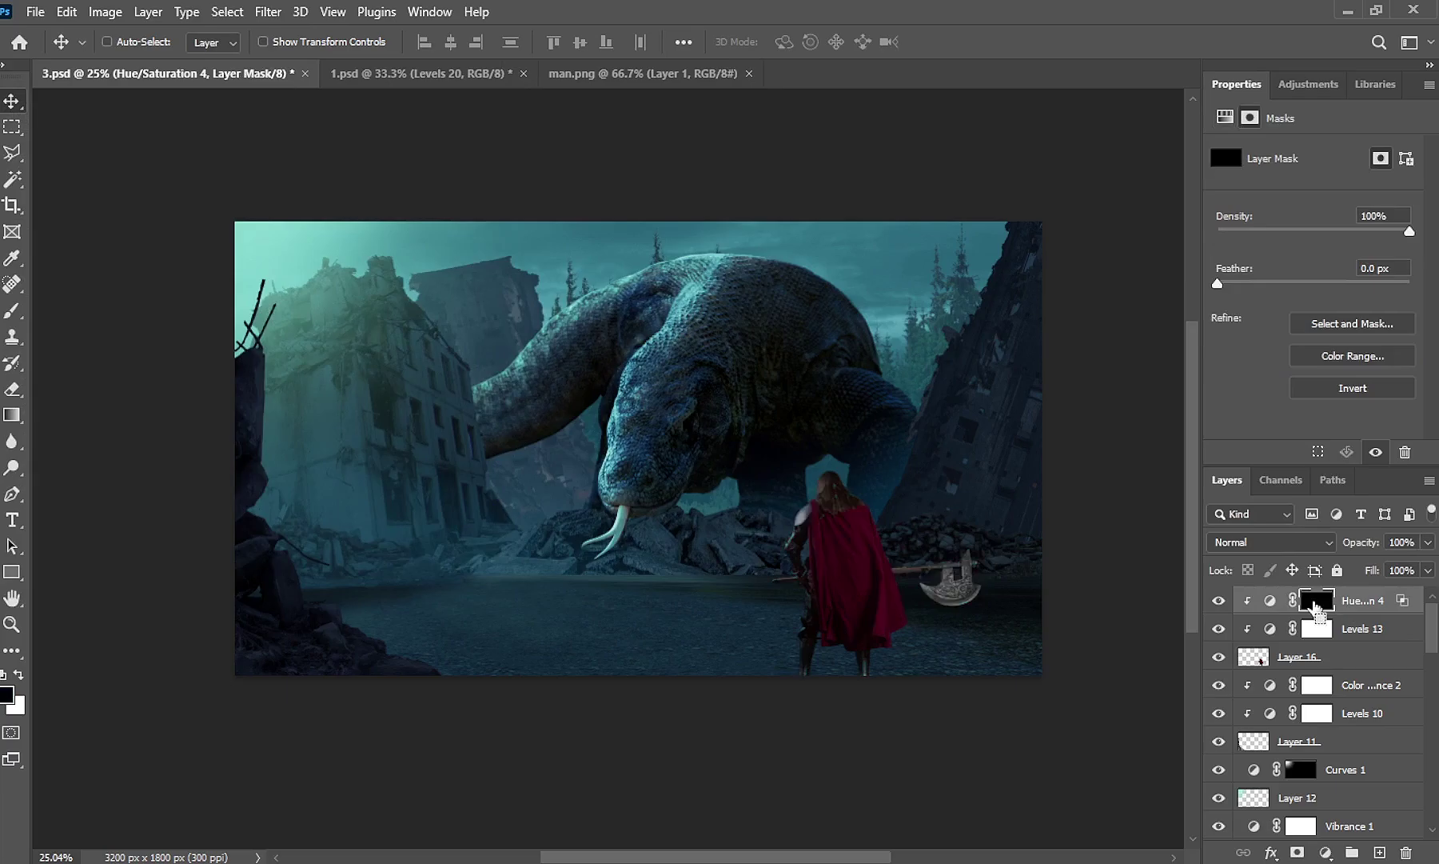
left_click(12, 624)
left_click_drag(877, 525, 1015, 535)
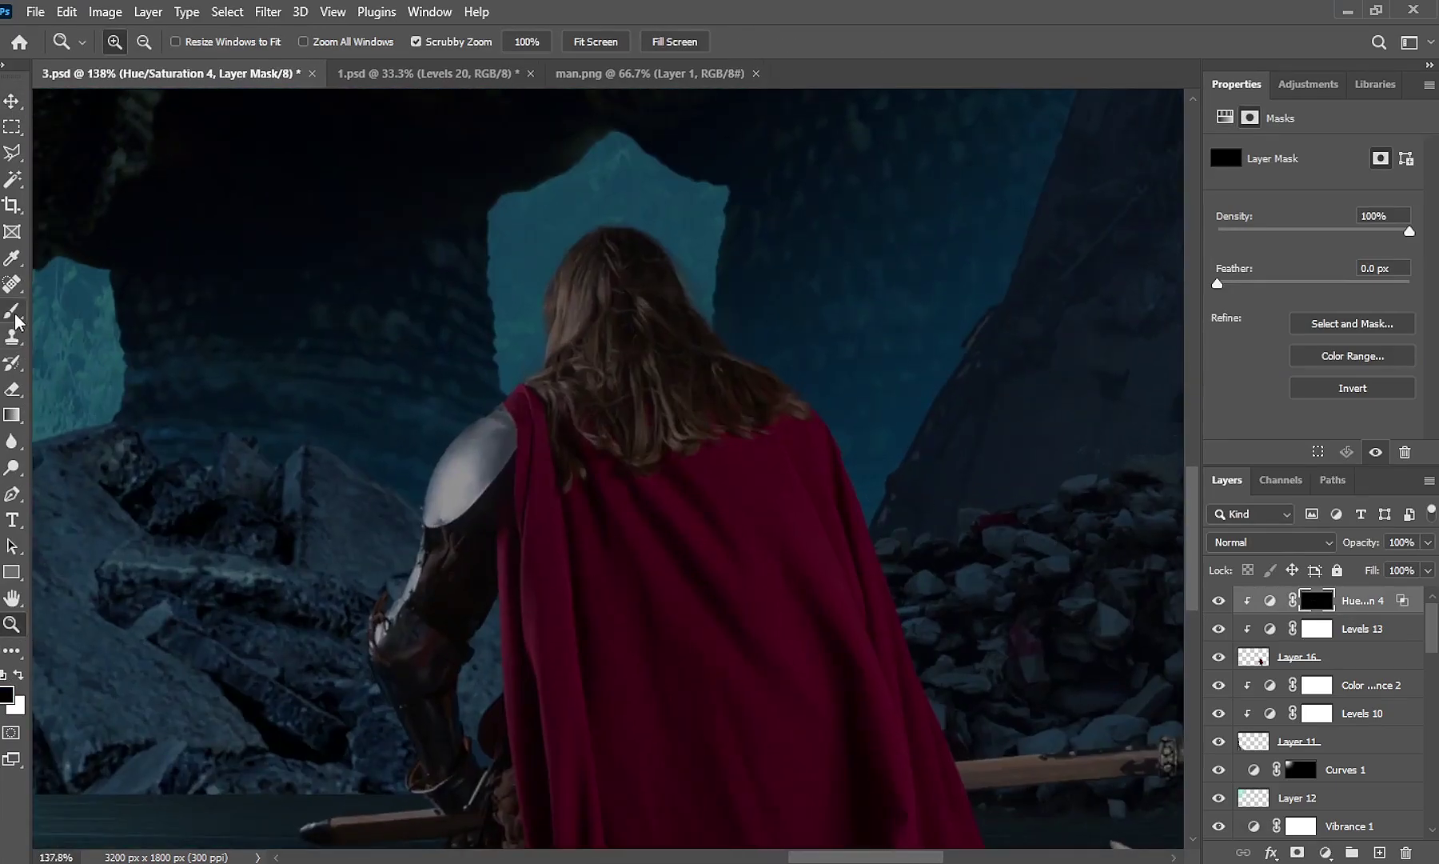
left_click(12, 310)
left_click(19, 676)
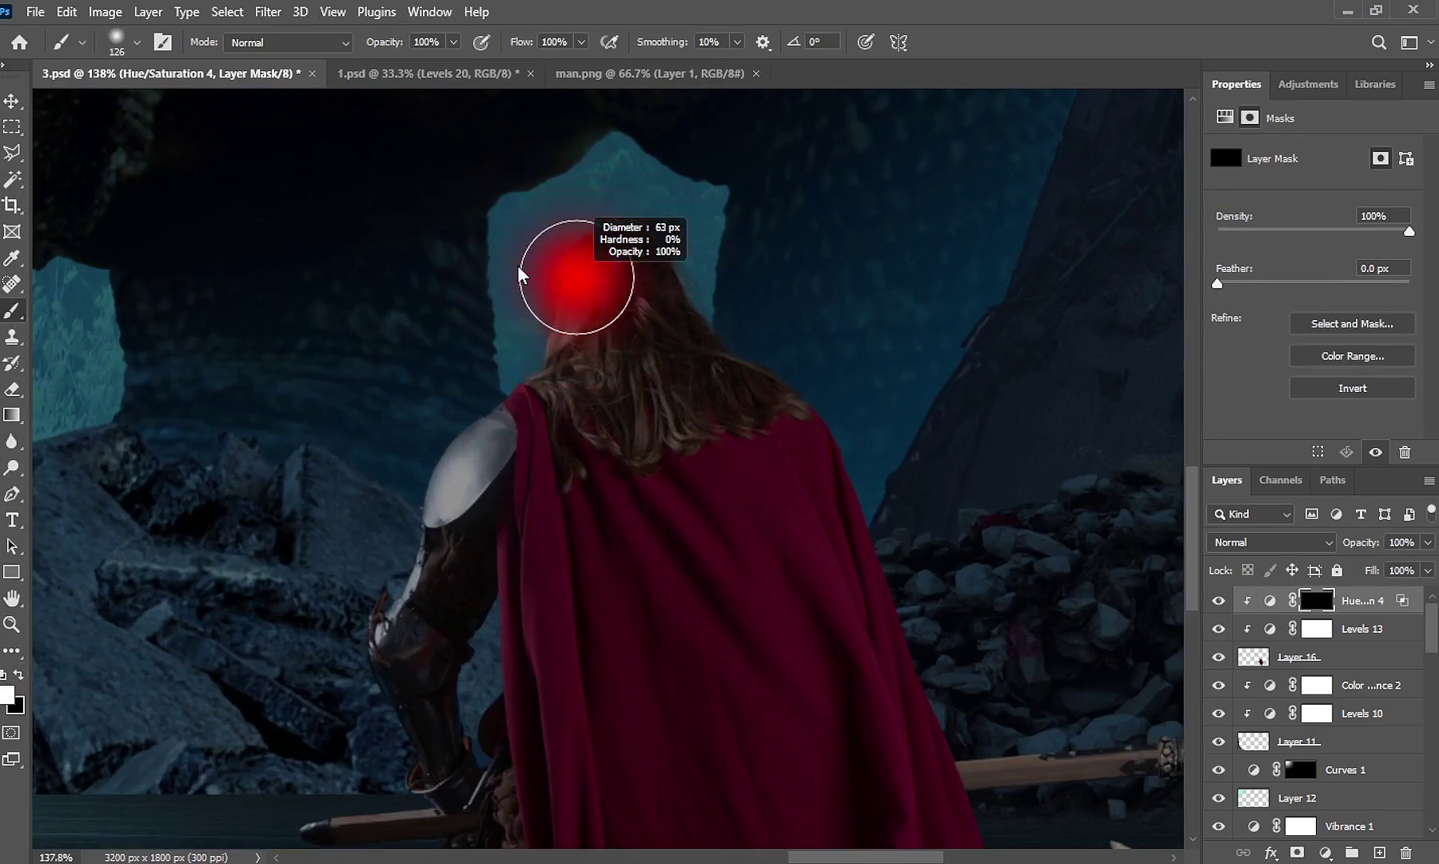
mouse_move(561, 335)
left_mouse_down()
mouse_move(554, 228)
mouse_move(536, 771)
left_mouse_up()
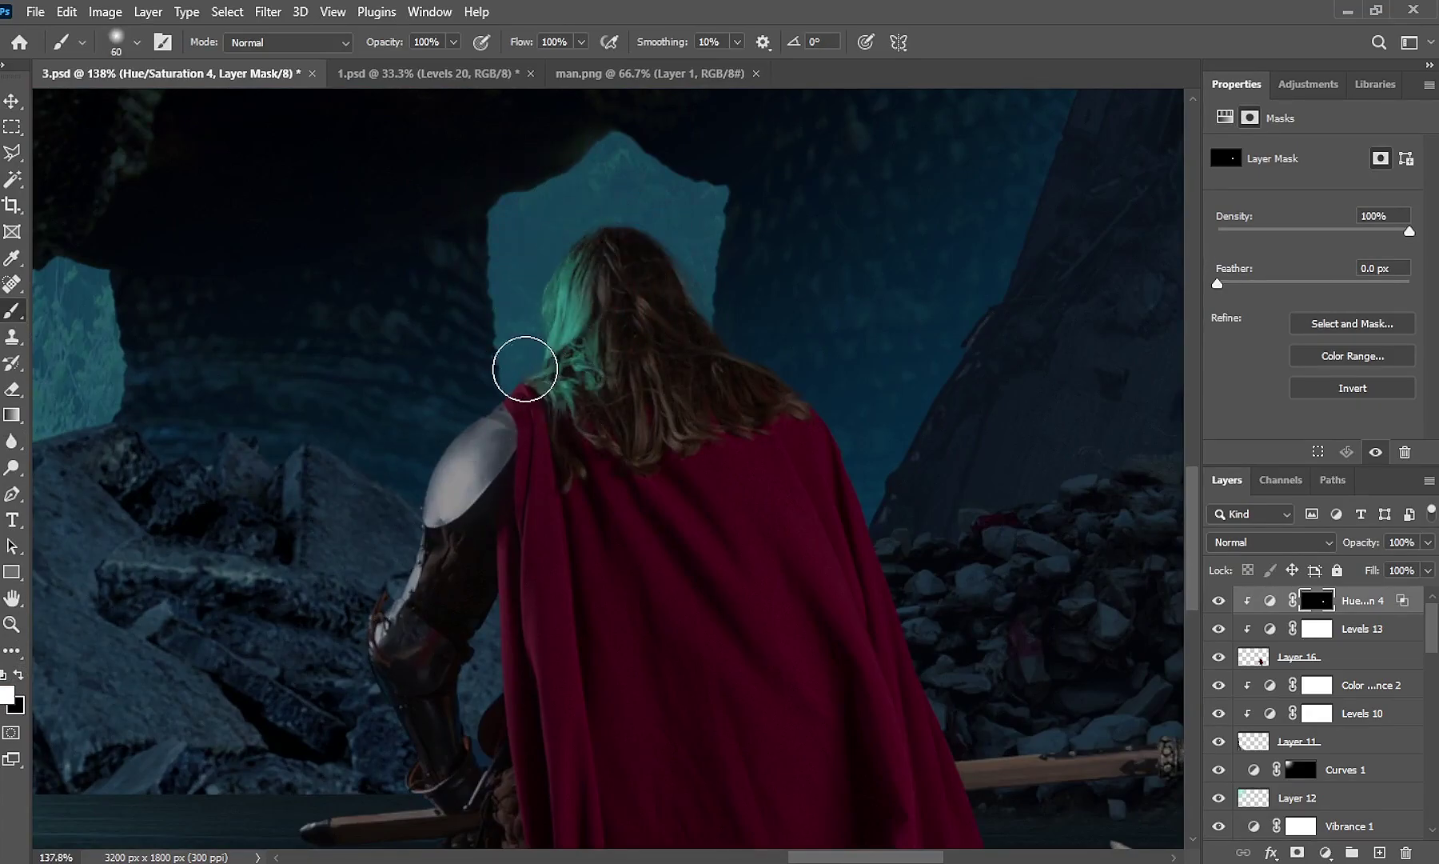
scroll(537, 771, "down", 3)
left_click_drag(448, 340, 385, 472)
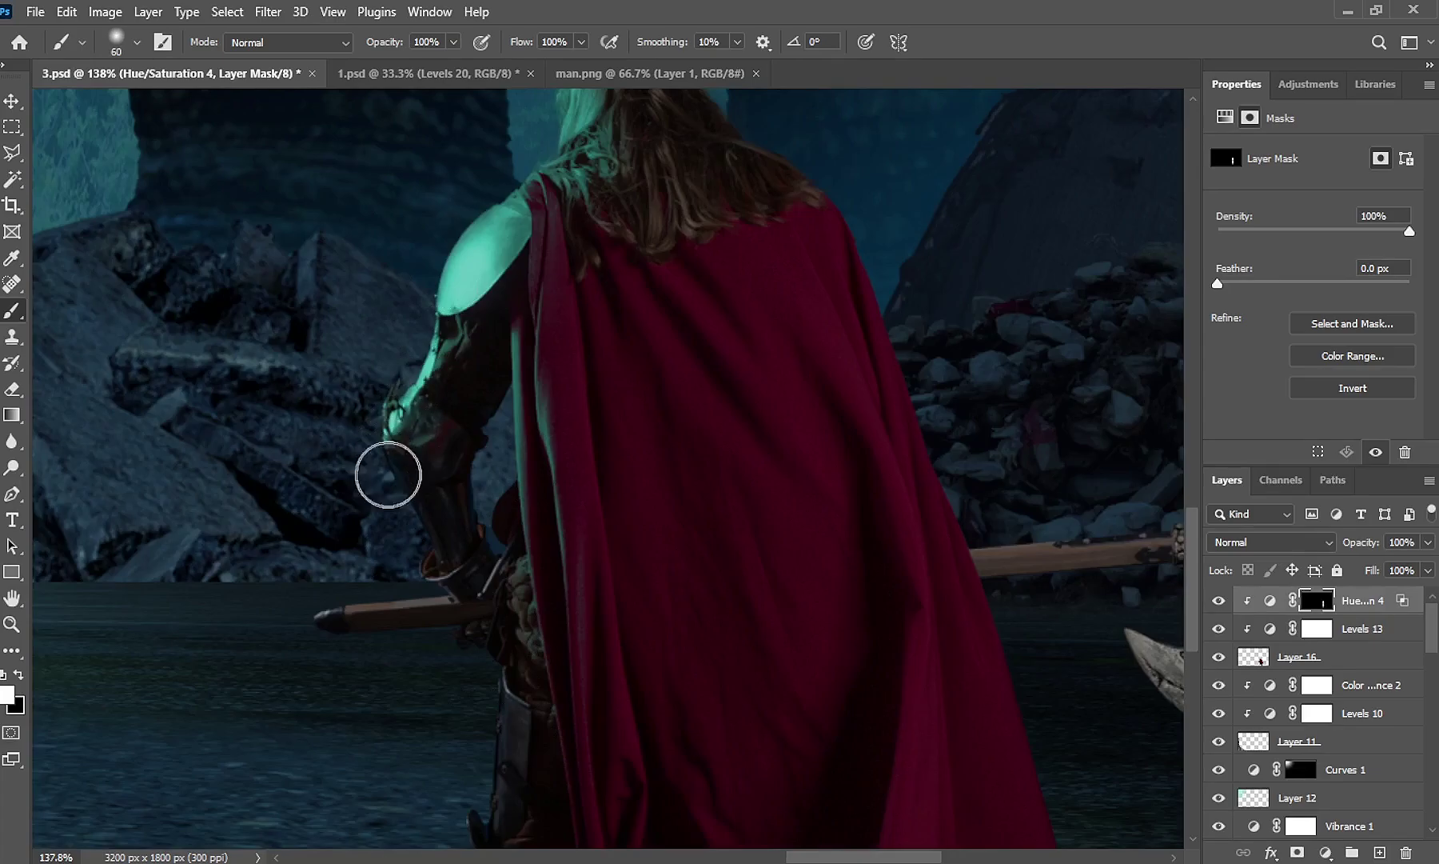
scroll(462, 443, "up", 5)
key("bracketleft")
key("bracketleft")
key("bracketleft")
mouse_move(206, 624)
left_mouse_down()
mouse_move(639, 594)
mouse_move(640, 499)
mouse_move(624, 575)
left_mouse_up()
left_click_drag(595, 664, 555, 425)
Paint teal rim light along the axe handle, head, spike and blade edge
key("bracketright")
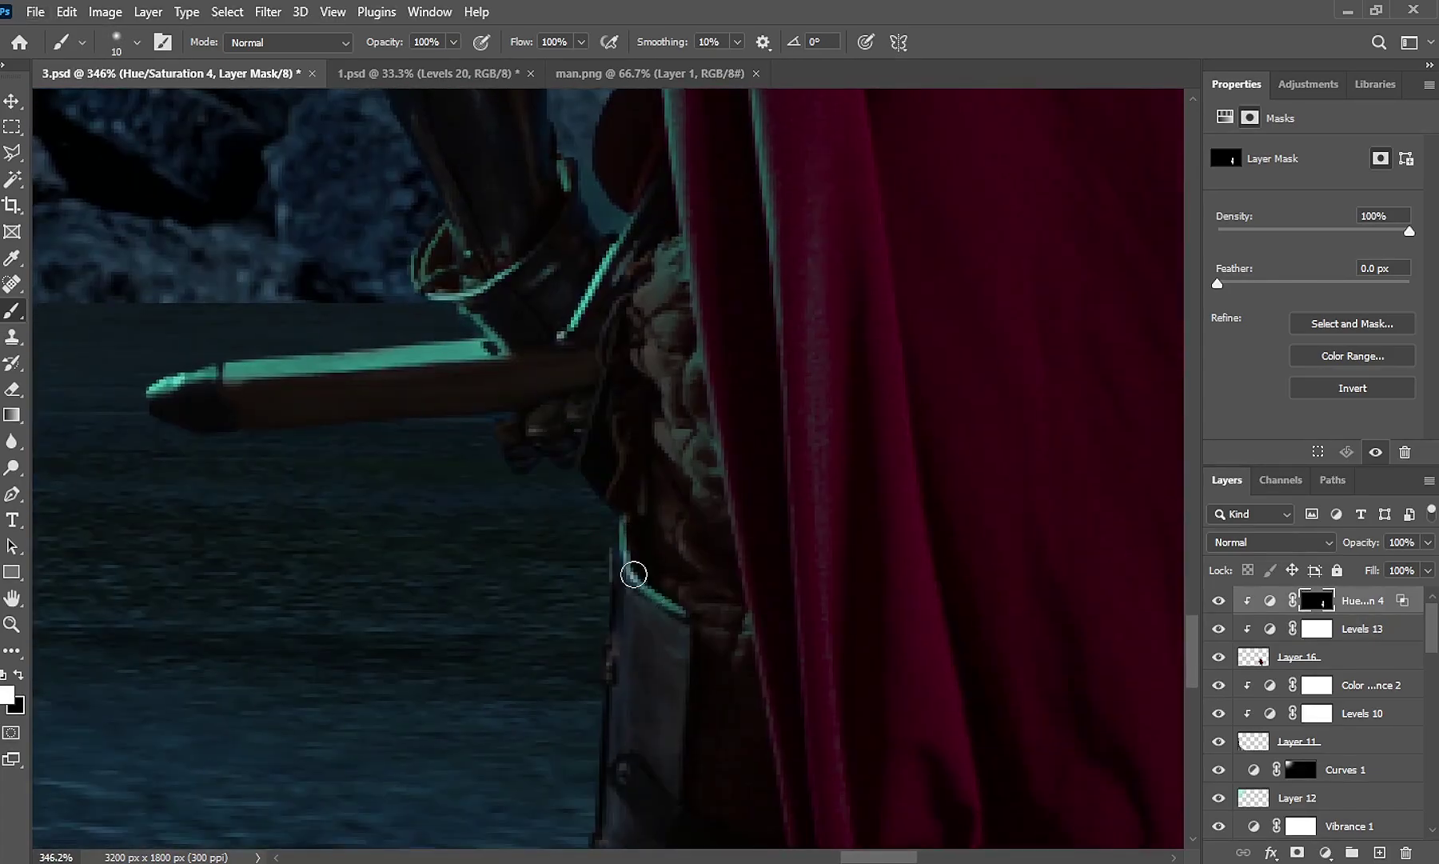
scroll(630, 572, "down", 3)
key("bracketright")
key("bracketright")
scroll(569, 749, "down", 3)
scroll(608, 536, "down", 3)
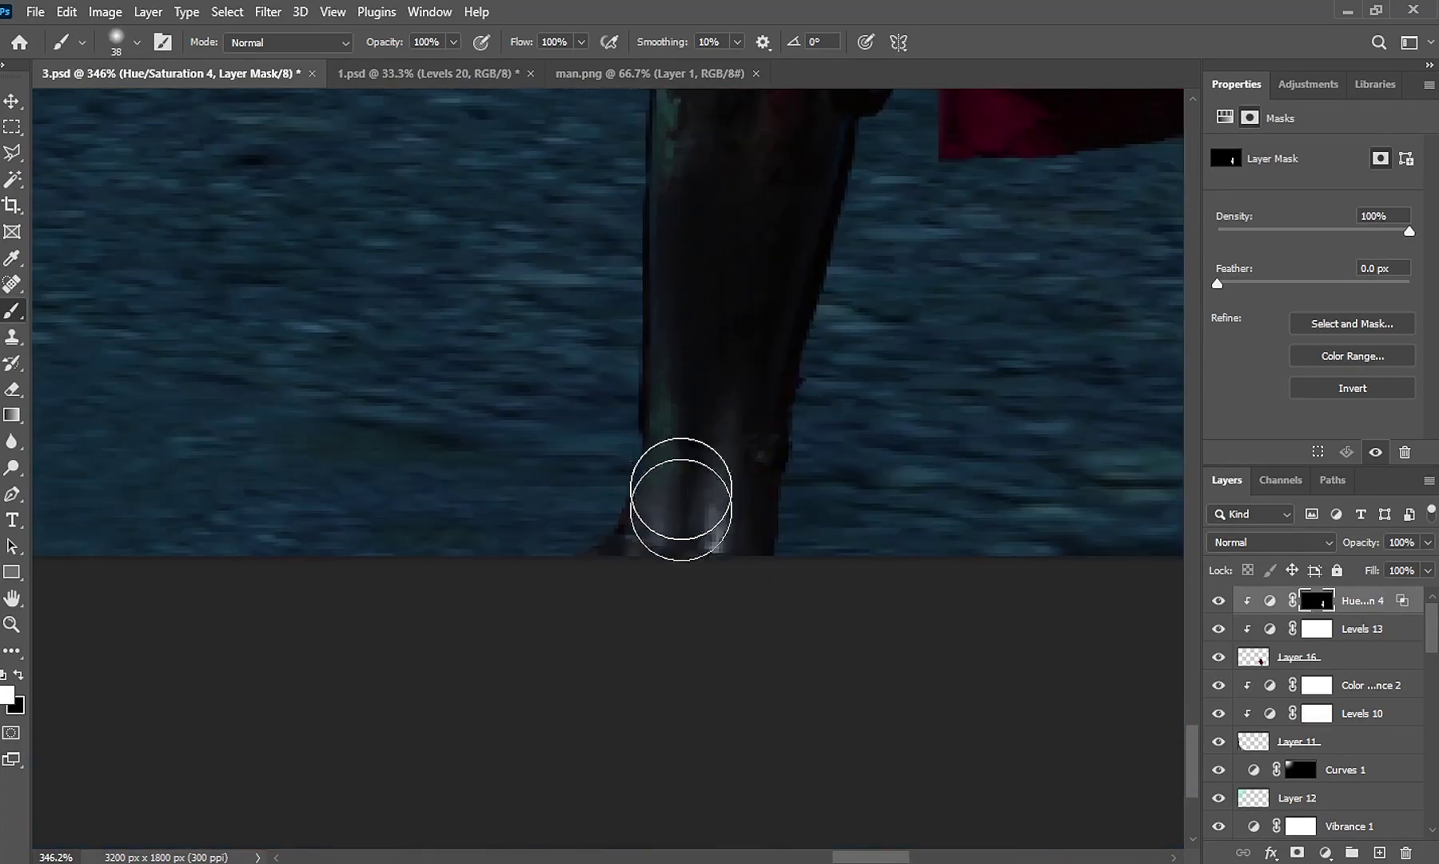
scroll(681, 501, "down", 3)
scroll(587, 492, "down", 3)
scroll(623, 479, "up", 2)
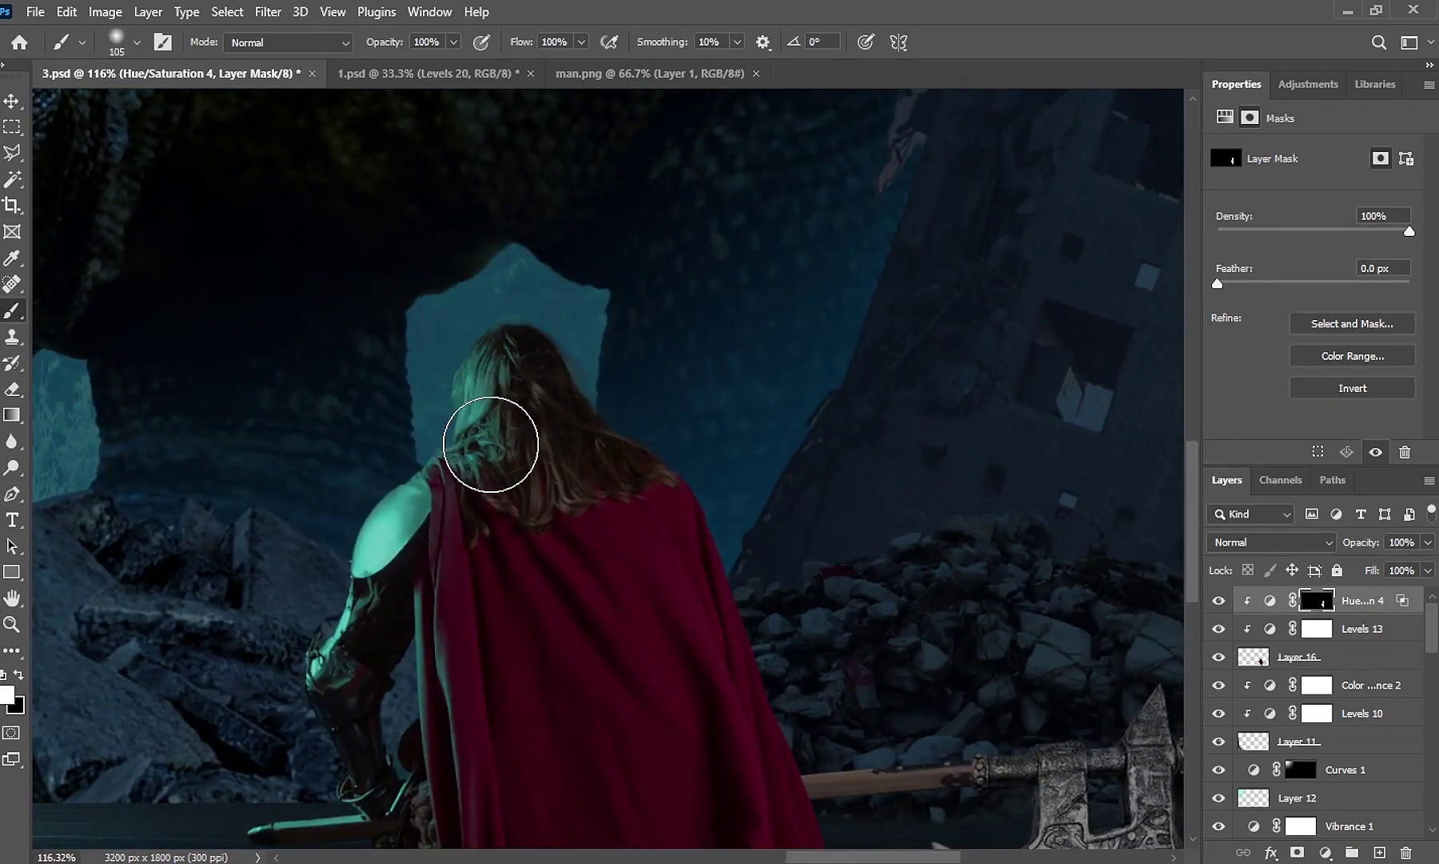
scroll(879, 720, "up", 5)
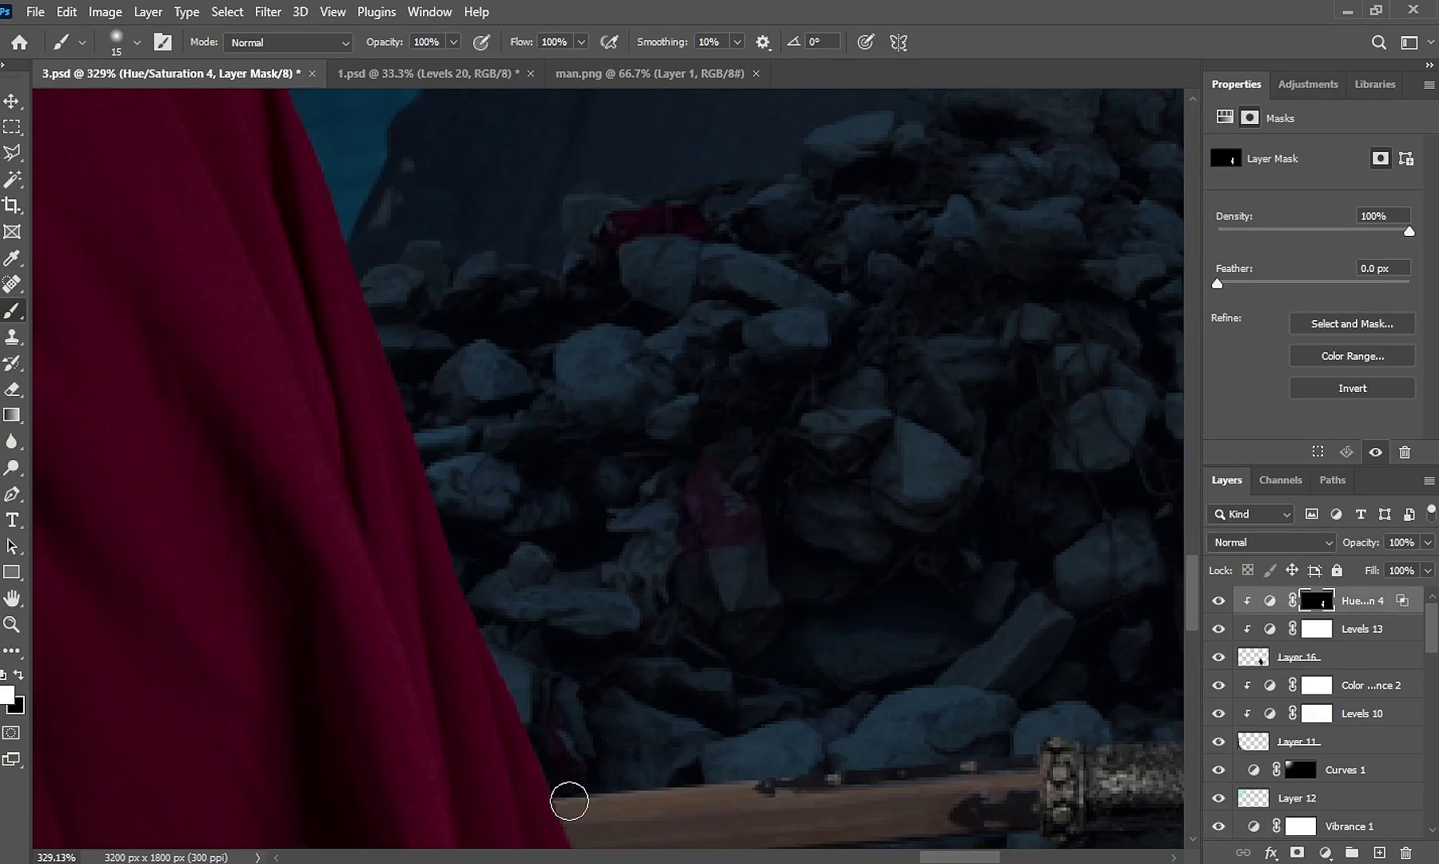
left_click_drag(569, 797, 1053, 752)
scroll(880, 751, "right", 5)
mouse_move(769, 731)
left_mouse_down()
mouse_move(770, 769)
mouse_move(594, 764)
mouse_move(900, 728)
left_mouse_up()
mouse_move(1115, 567)
left_mouse_down()
mouse_move(1014, 716)
mouse_move(989, 735)
mouse_move(911, 732)
left_mouse_up()
left_click_drag(1016, 787, 666, 278)
left_click_drag(654, 297, 657, 411)
mouse_move(420, 316)
left_mouse_down()
mouse_move(417, 373)
mouse_move(276, 514)
mouse_move(132, 475)
mouse_move(408, 356)
mouse_move(344, 608)
left_mouse_up()
key("ctrl+z")
key("bracketright")
key("bracketright")
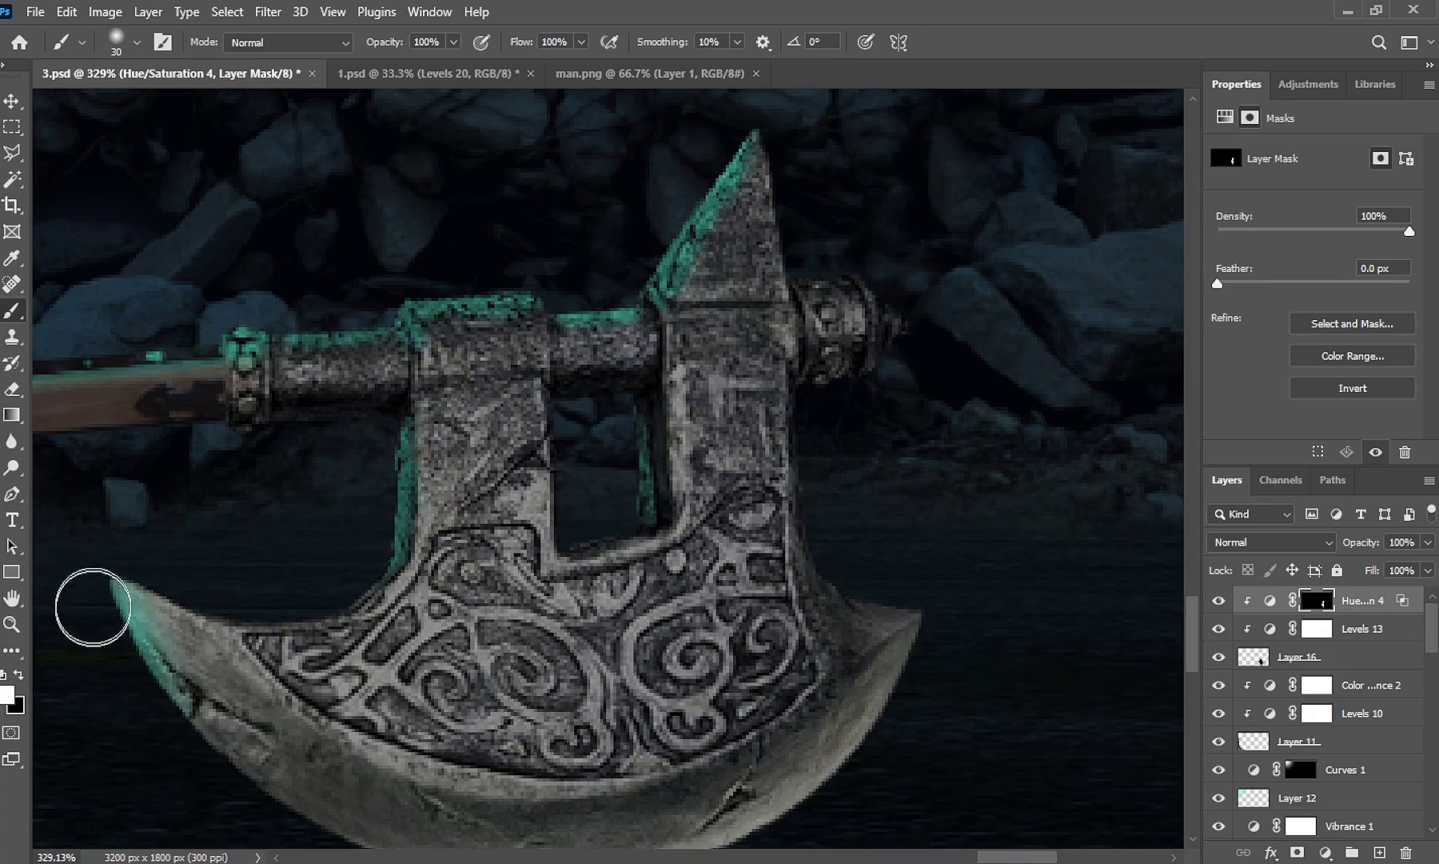
mouse_move(105, 629)
left_mouse_down()
mouse_move(187, 770)
mouse_move(228, 807)
left_mouse_up()
scroll(653, 533, "down", 3)
scroll(653, 533, "down", 5)
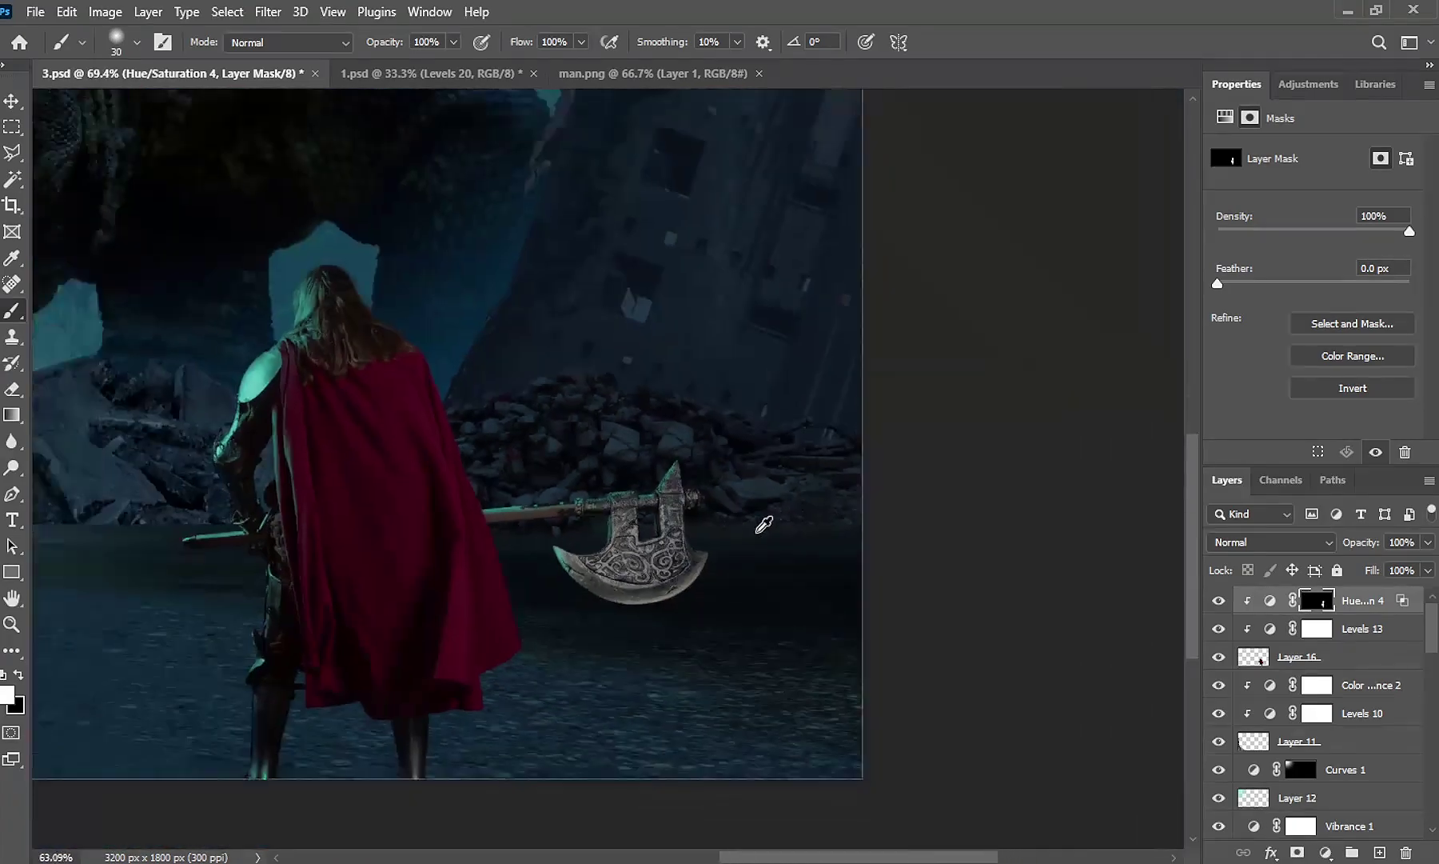
scroll(762, 521, "down", 3)
left_click_drag(553, 571, 674, 602)
scroll(688, 599, "down", 1)
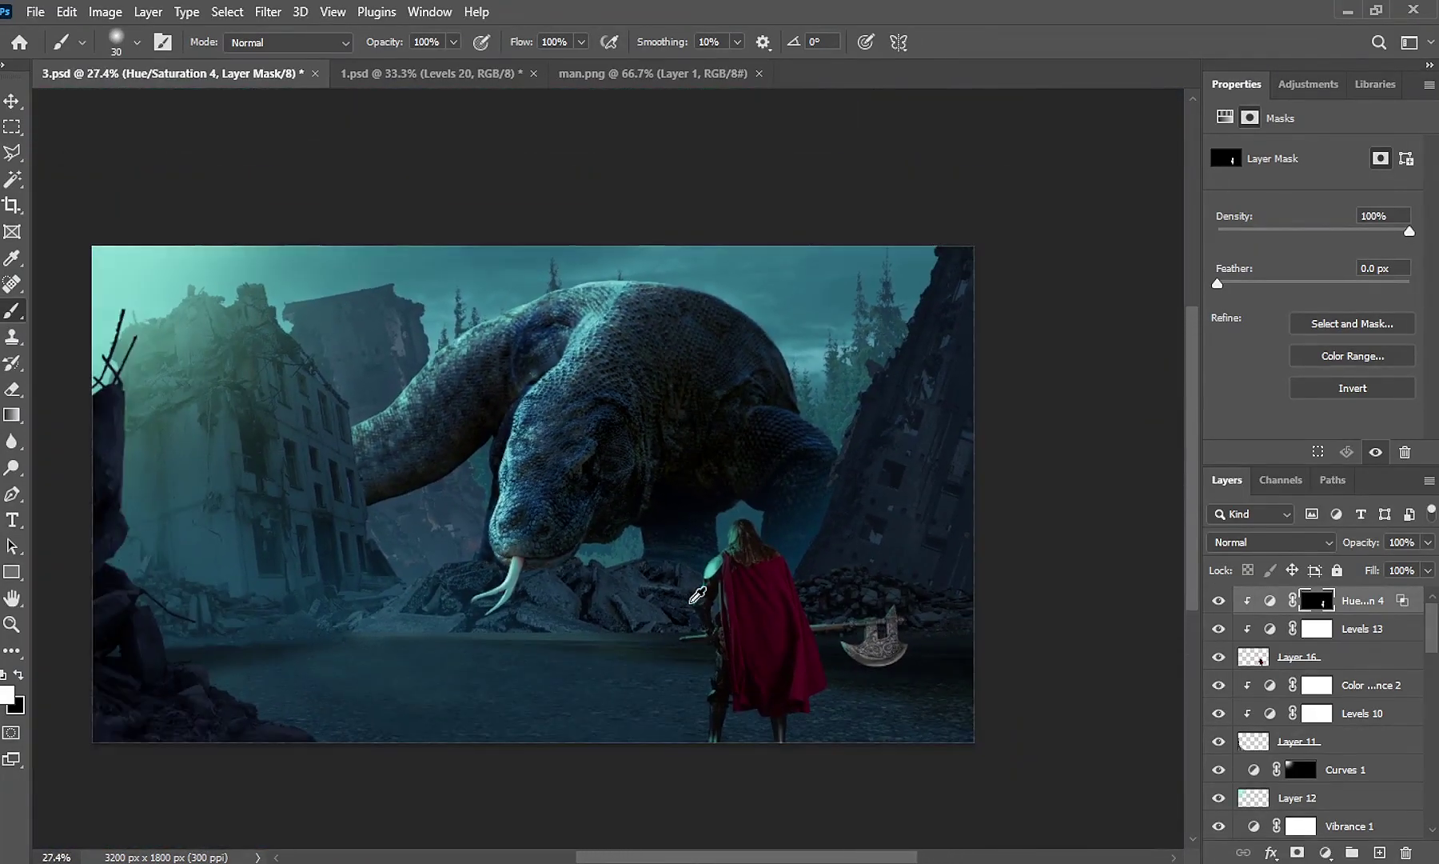
Add clipped Soft Light Layer 17 at 64% and shade the red cape and axe blade
left_click(1379, 852)
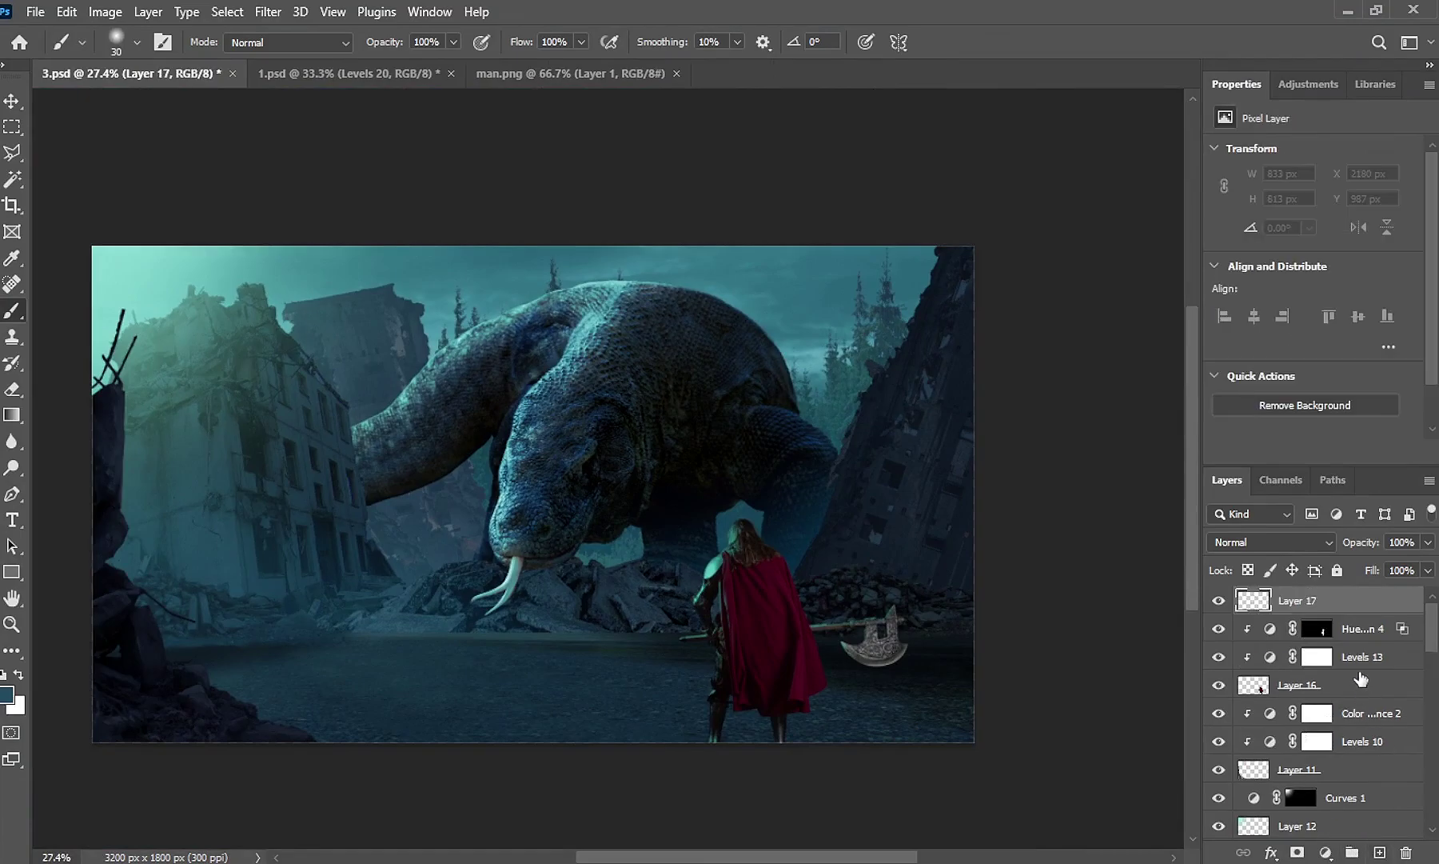
left_click(1258, 608, "alt")
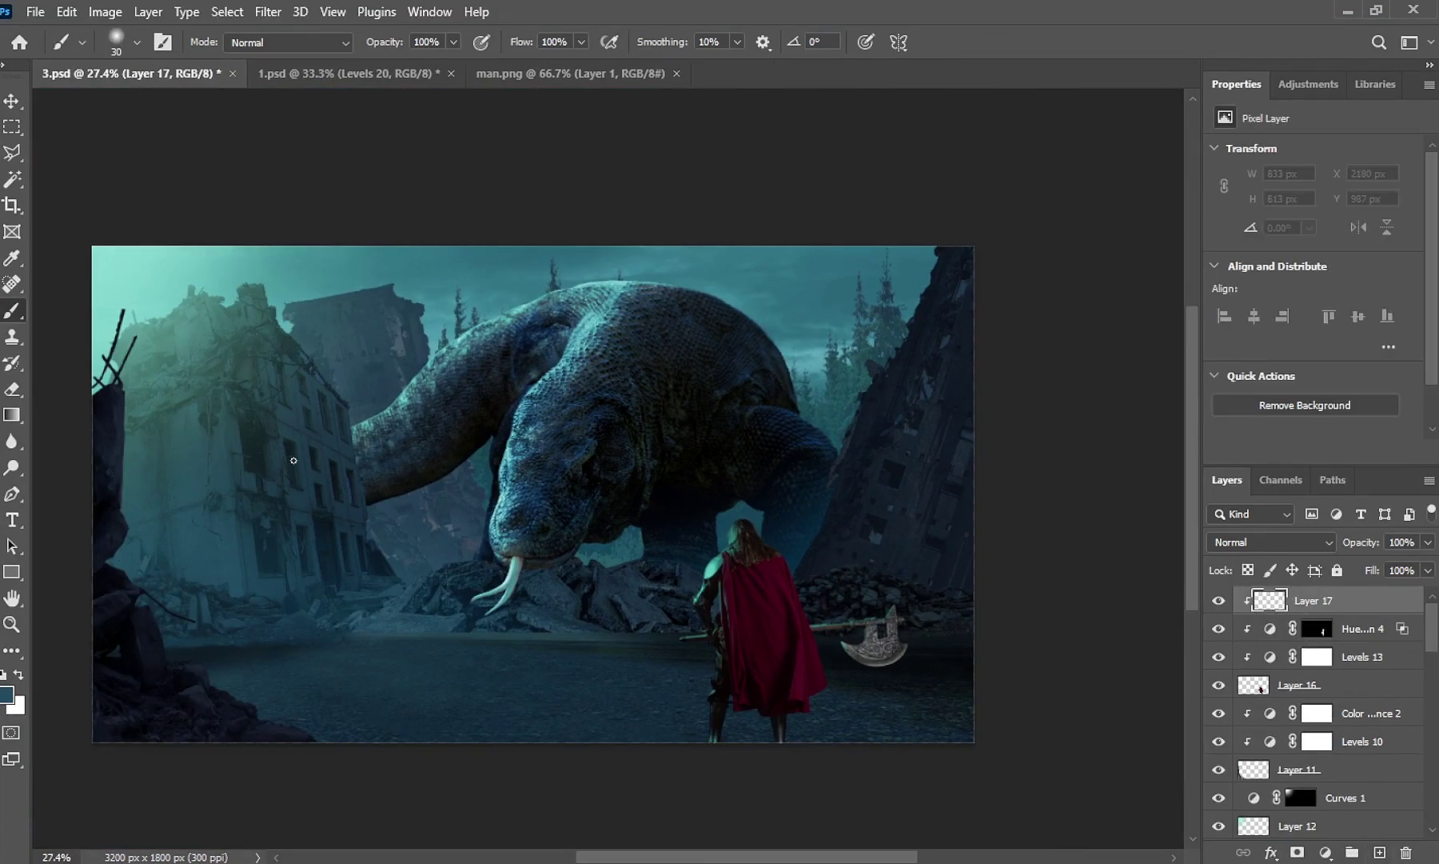
right_click(749, 585, "alt")
left_click(1329, 549)
left_click(1276, 631)
left_click_drag(1362, 546, 1340, 551)
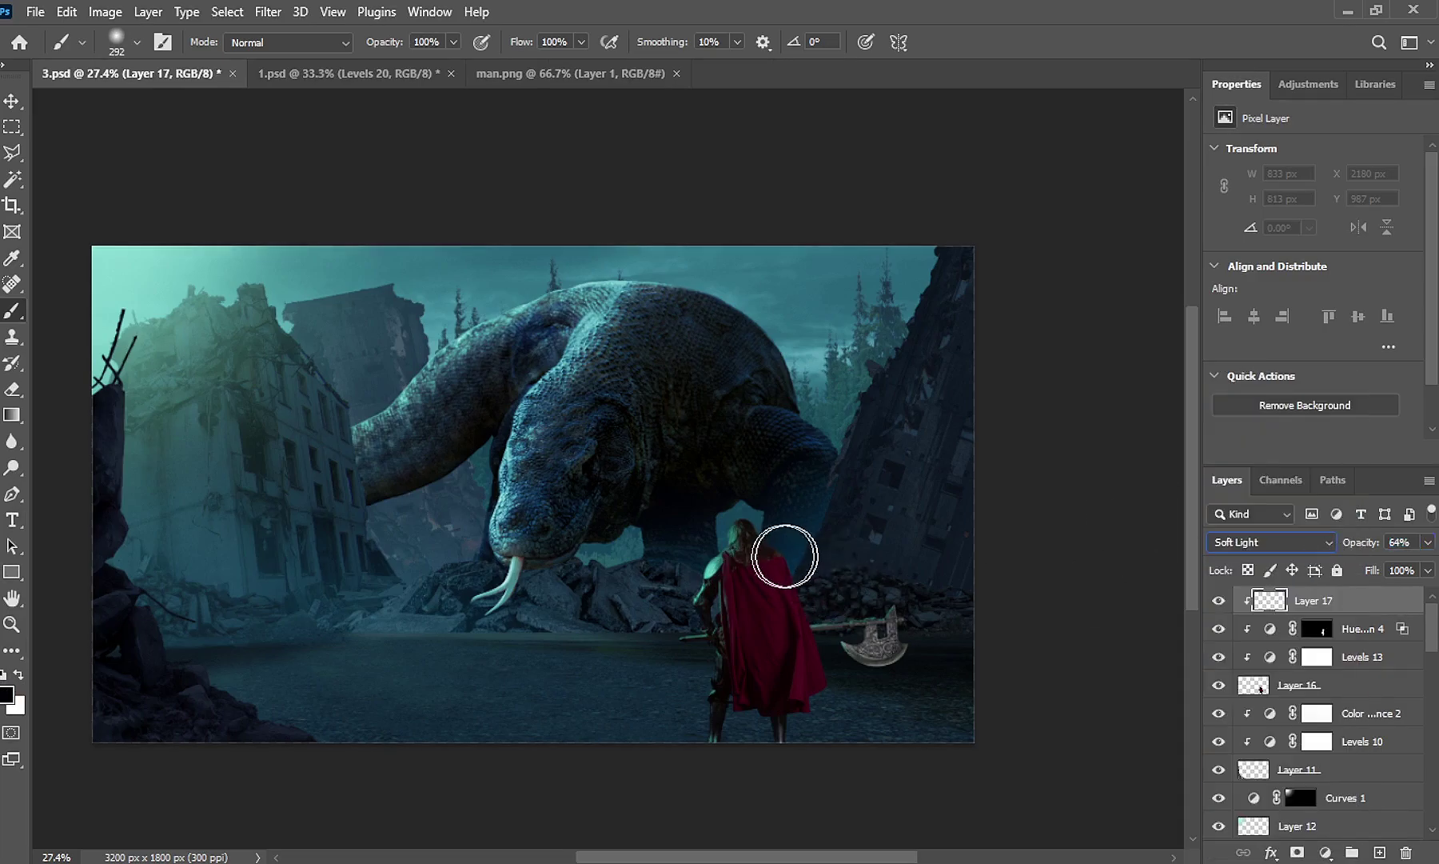
mouse_move(775, 582)
left_mouse_down()
mouse_move(791, 751)
mouse_move(906, 640)
mouse_move(781, 604)
mouse_move(767, 684)
mouse_move(794, 617)
mouse_move(967, 598)
mouse_move(774, 777)
mouse_move(764, 725)
left_mouse_up()
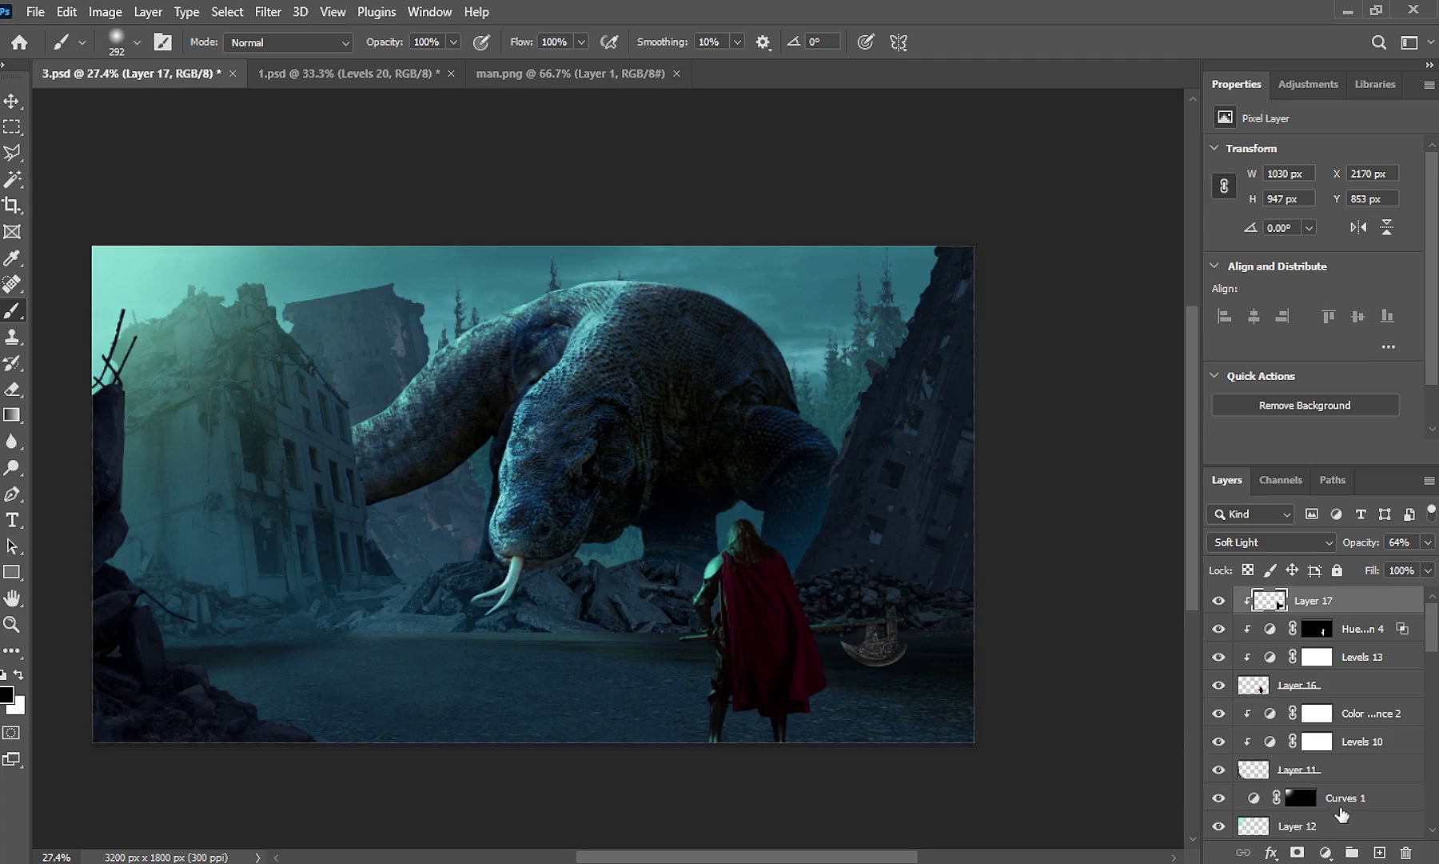
Add clipped Layer 18 in Soft Light mode at 58% opacity
left_click(1381, 853)
left_click(1256, 613, "alt")
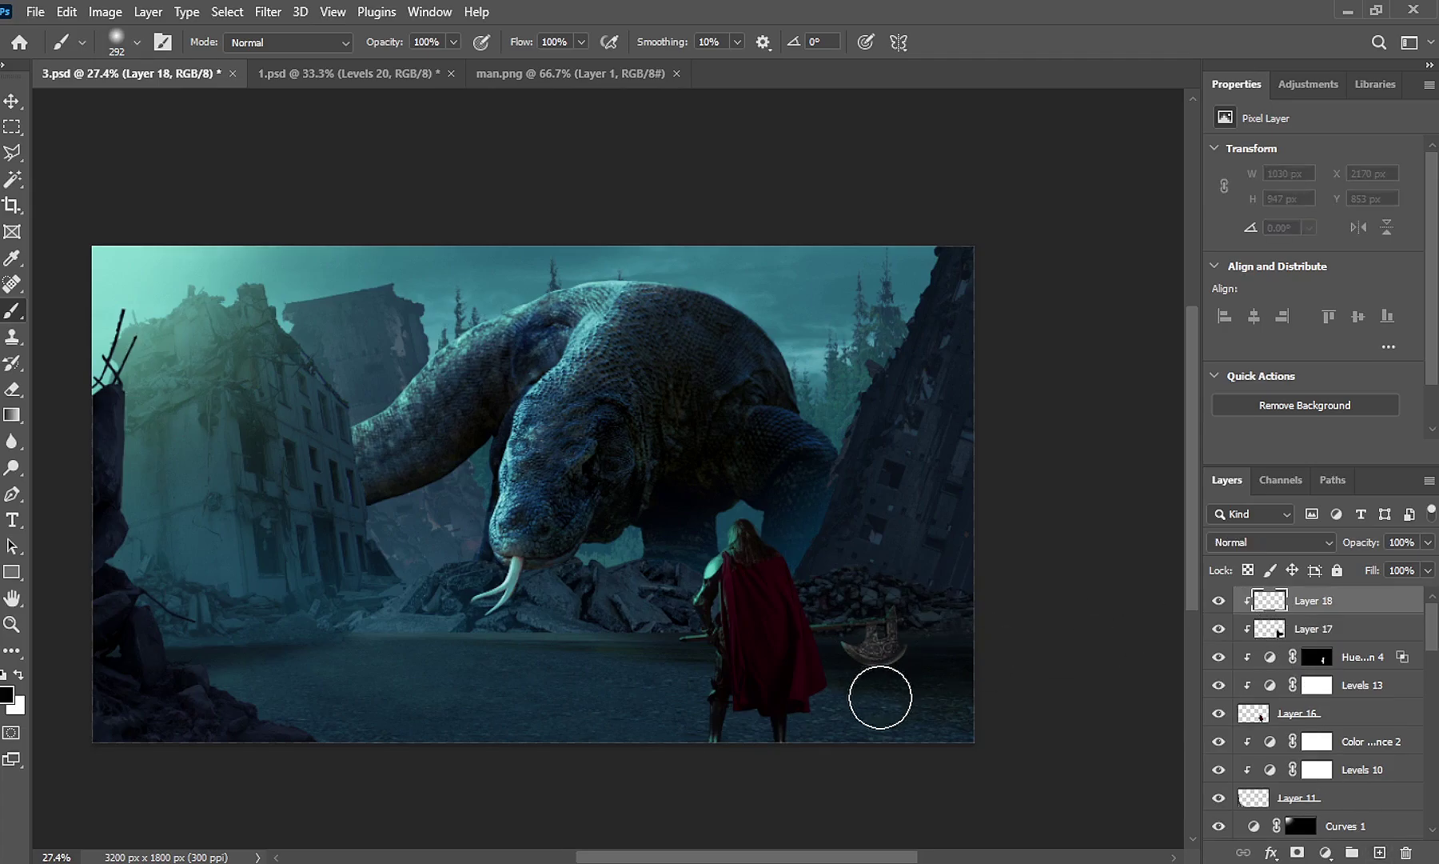
left_click_drag(879, 696, 773, 734)
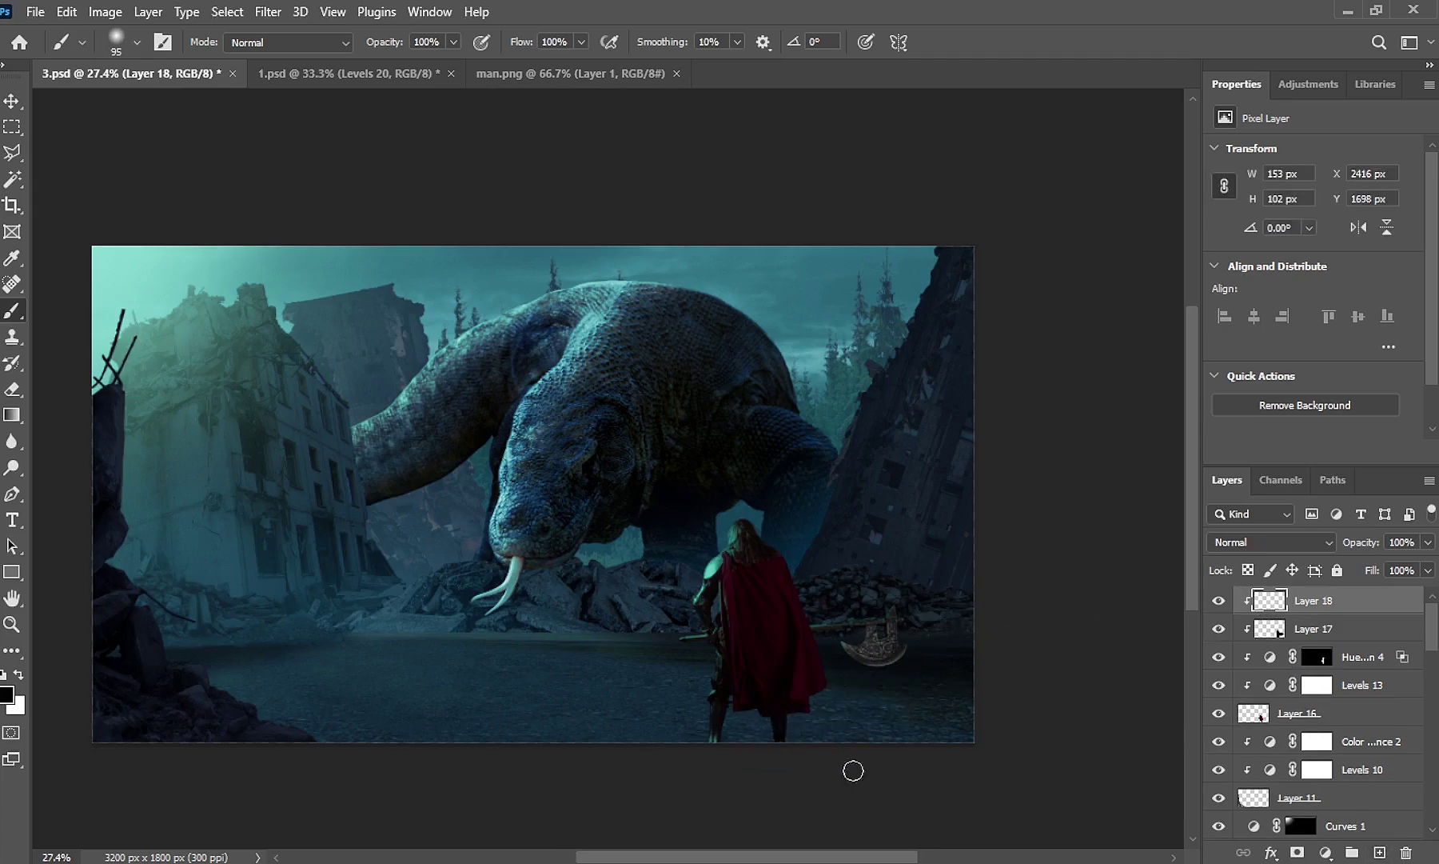
left_click(1334, 547)
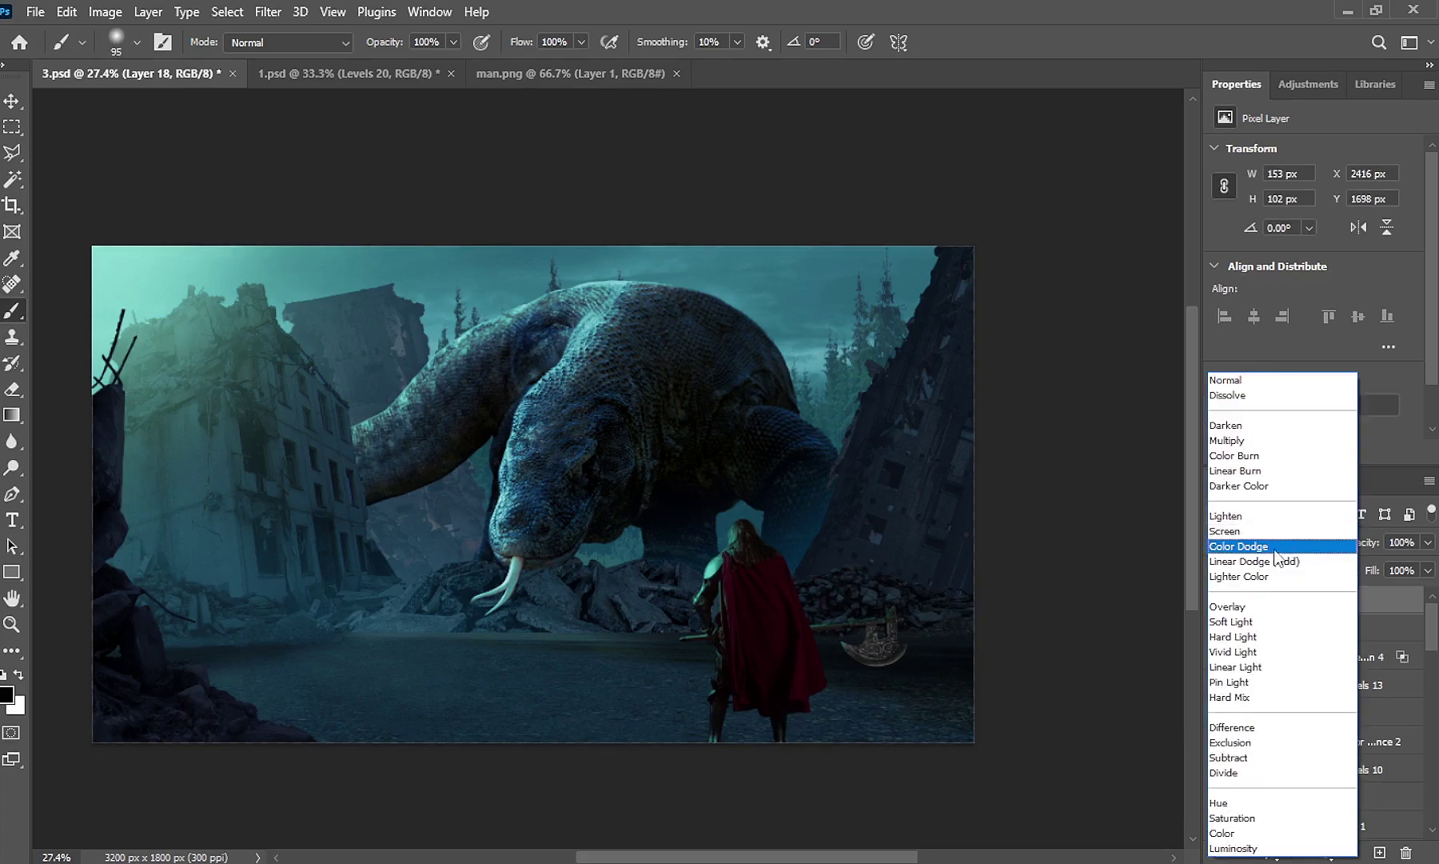
left_click(1253, 628)
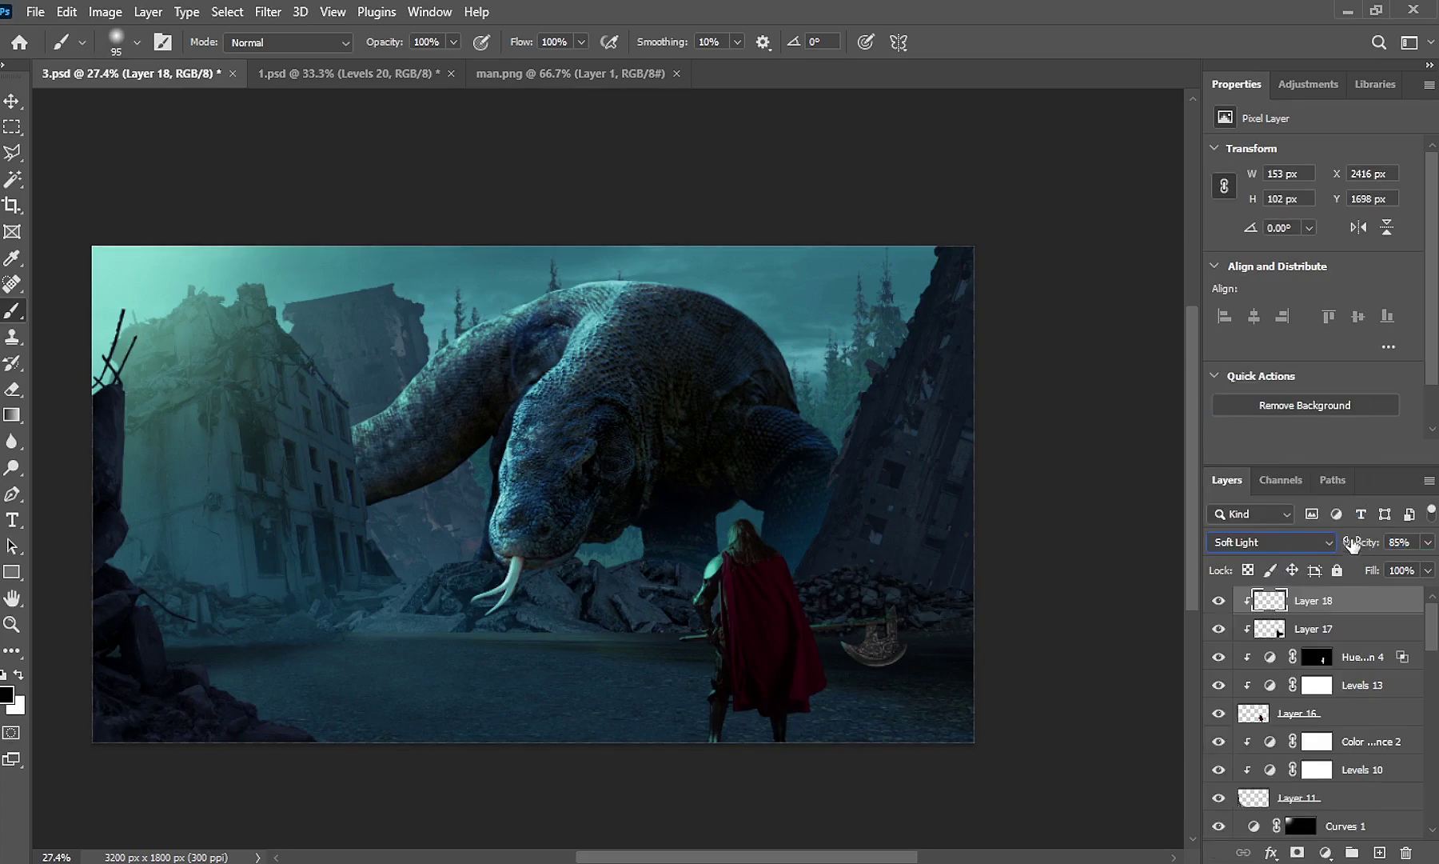
left_click_drag(1351, 544, 1349, 543)
Reshape the Curves 1 RGB curve so input 159 maps to output 213
key("z")
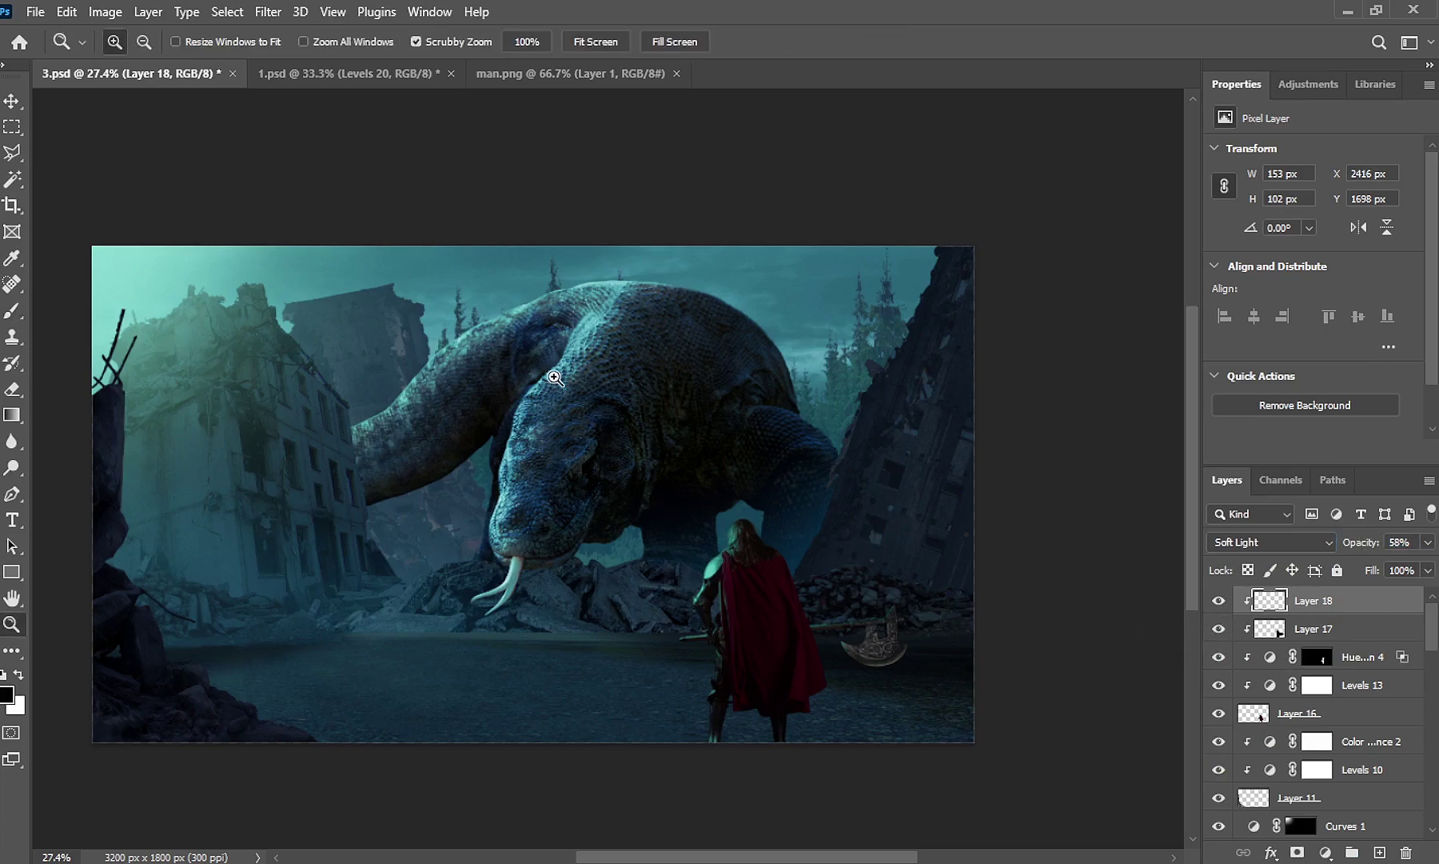
right_click(546, 368)
left_click(575, 381)
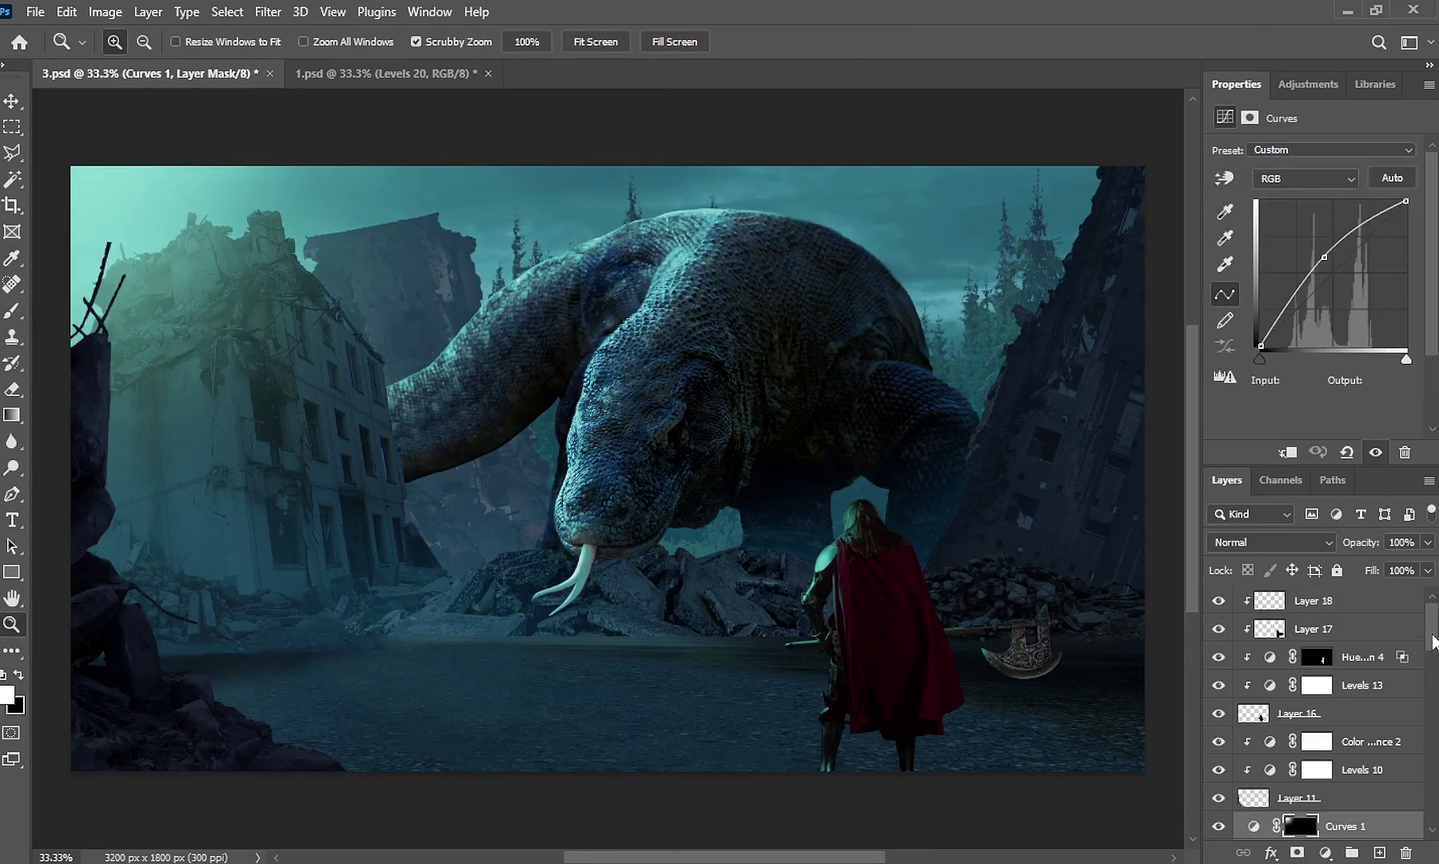
left_click(1314, 600)
scroll(1321, 667, "down", 3)
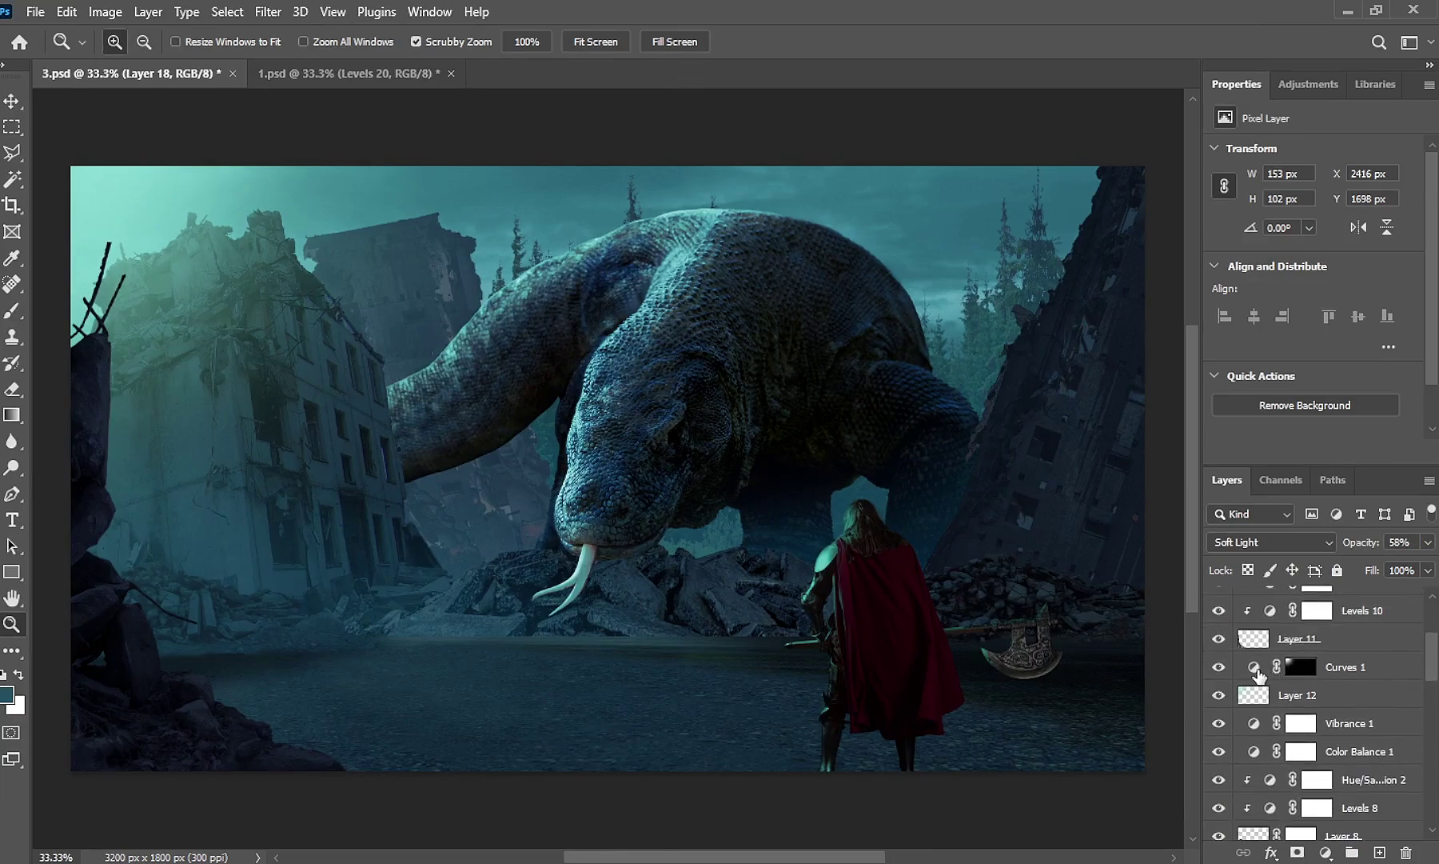
left_click(1256, 670)
left_click_drag(1322, 259, 1351, 225)
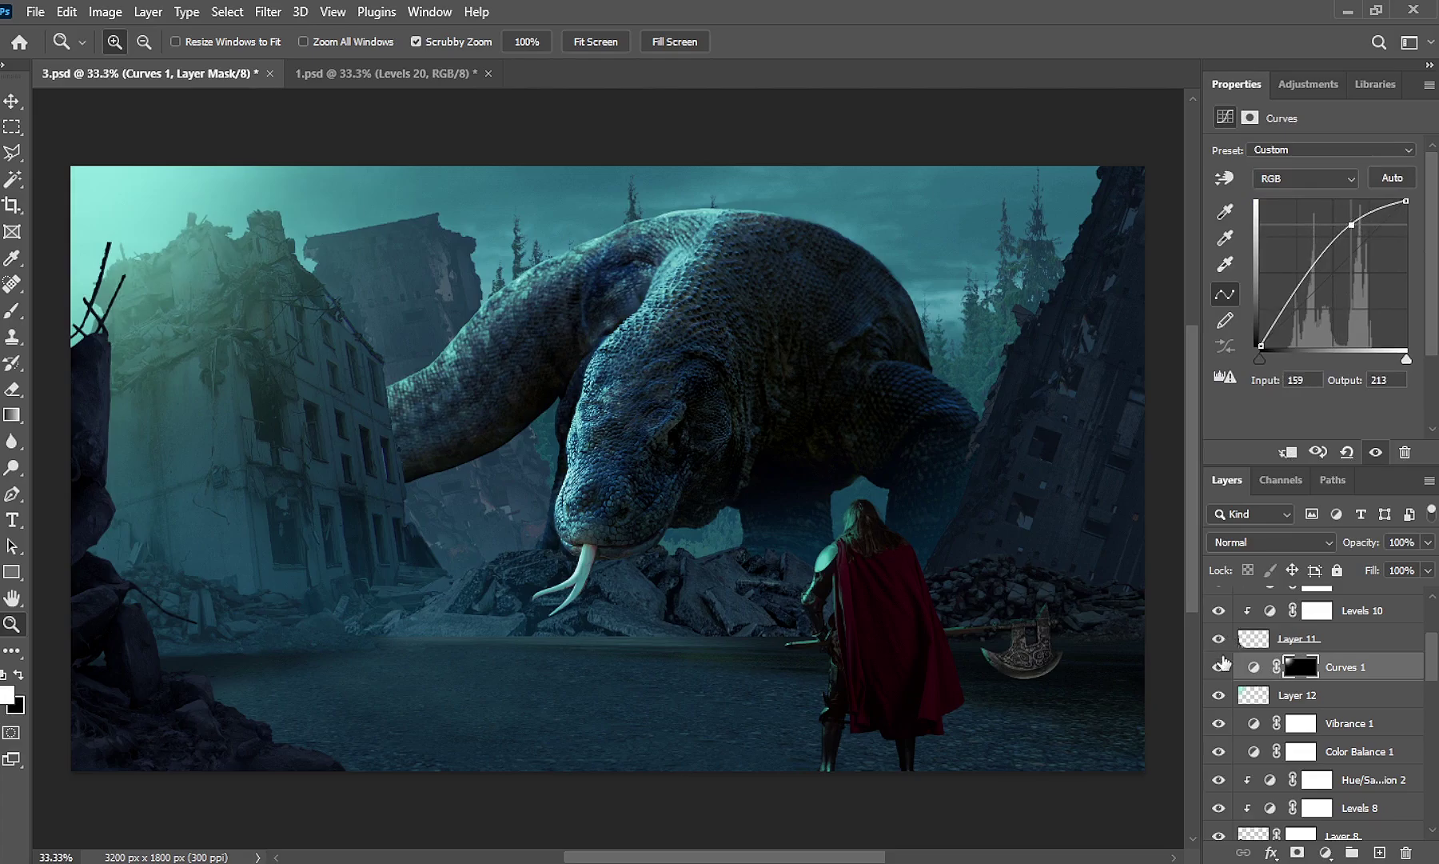
left_click(1219, 668)
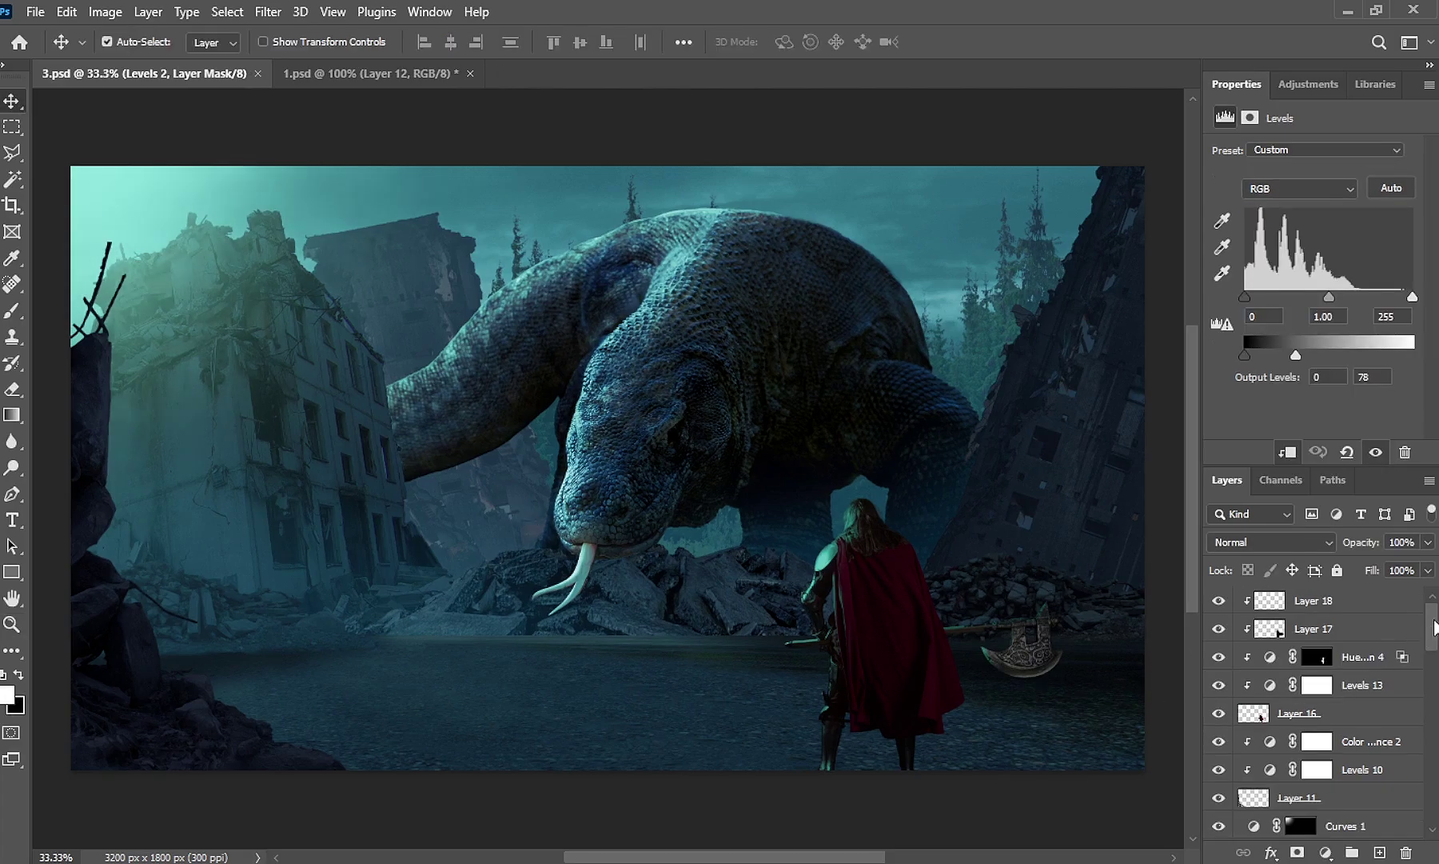
left_click_drag(1433, 626, 1436, 734)
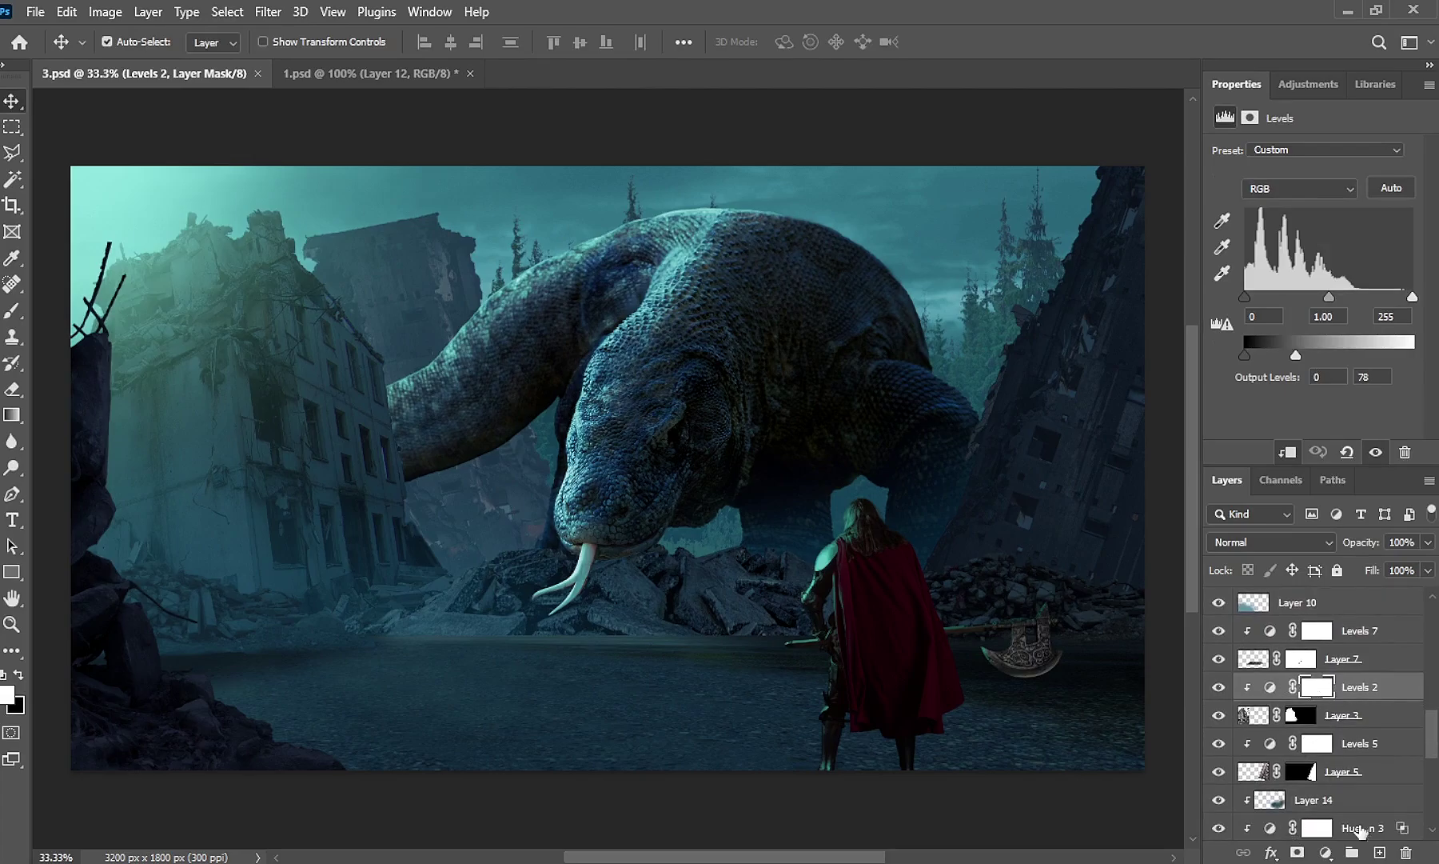
Create a Color Dodge glow layer at 62% fill, painting orange on the top window
left_click(1379, 853)
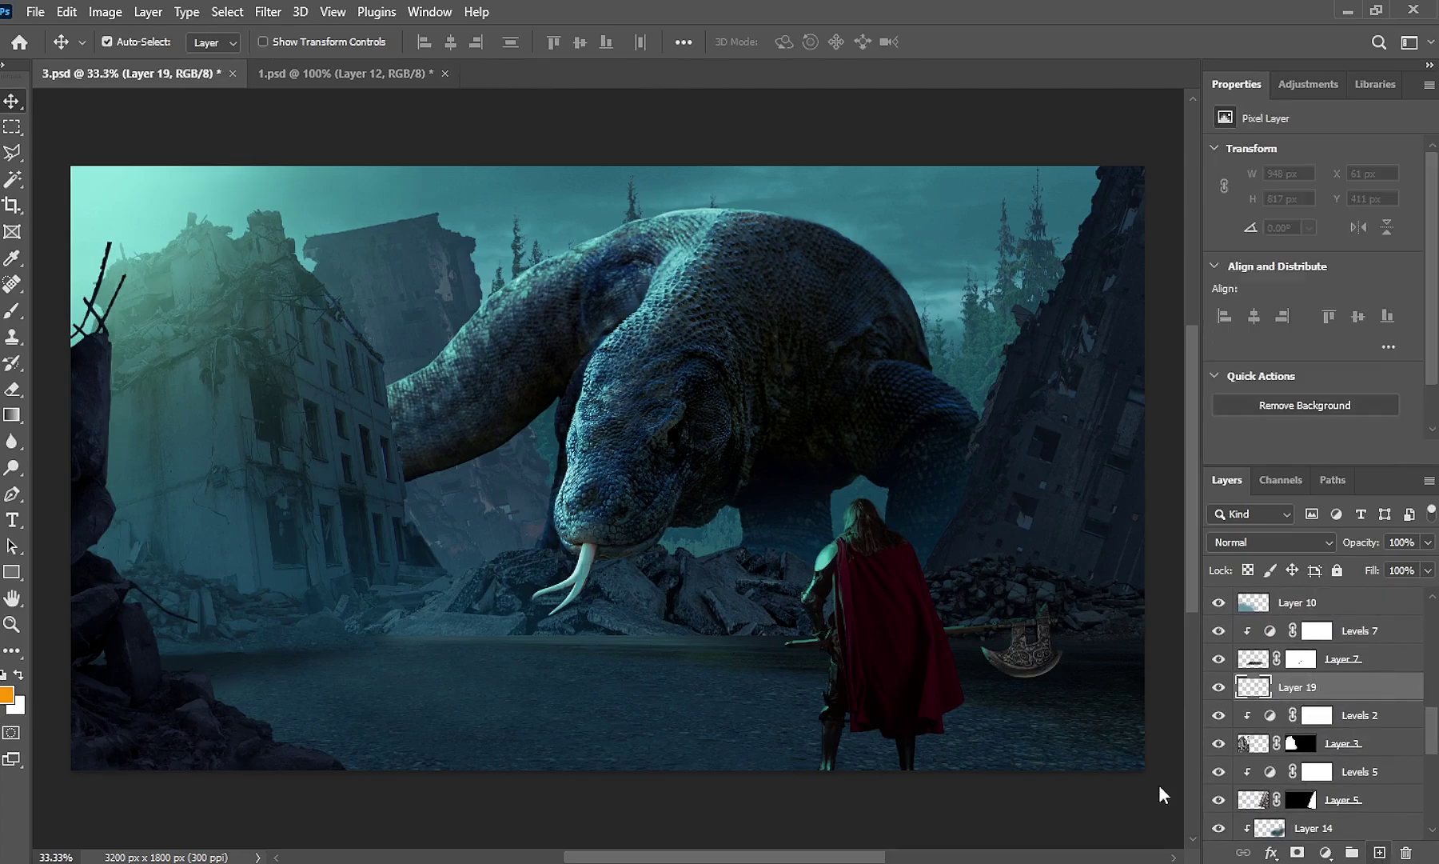
left_click(14, 312)
scroll(297, 370, "up", 3)
scroll(313, 331, "up", 3)
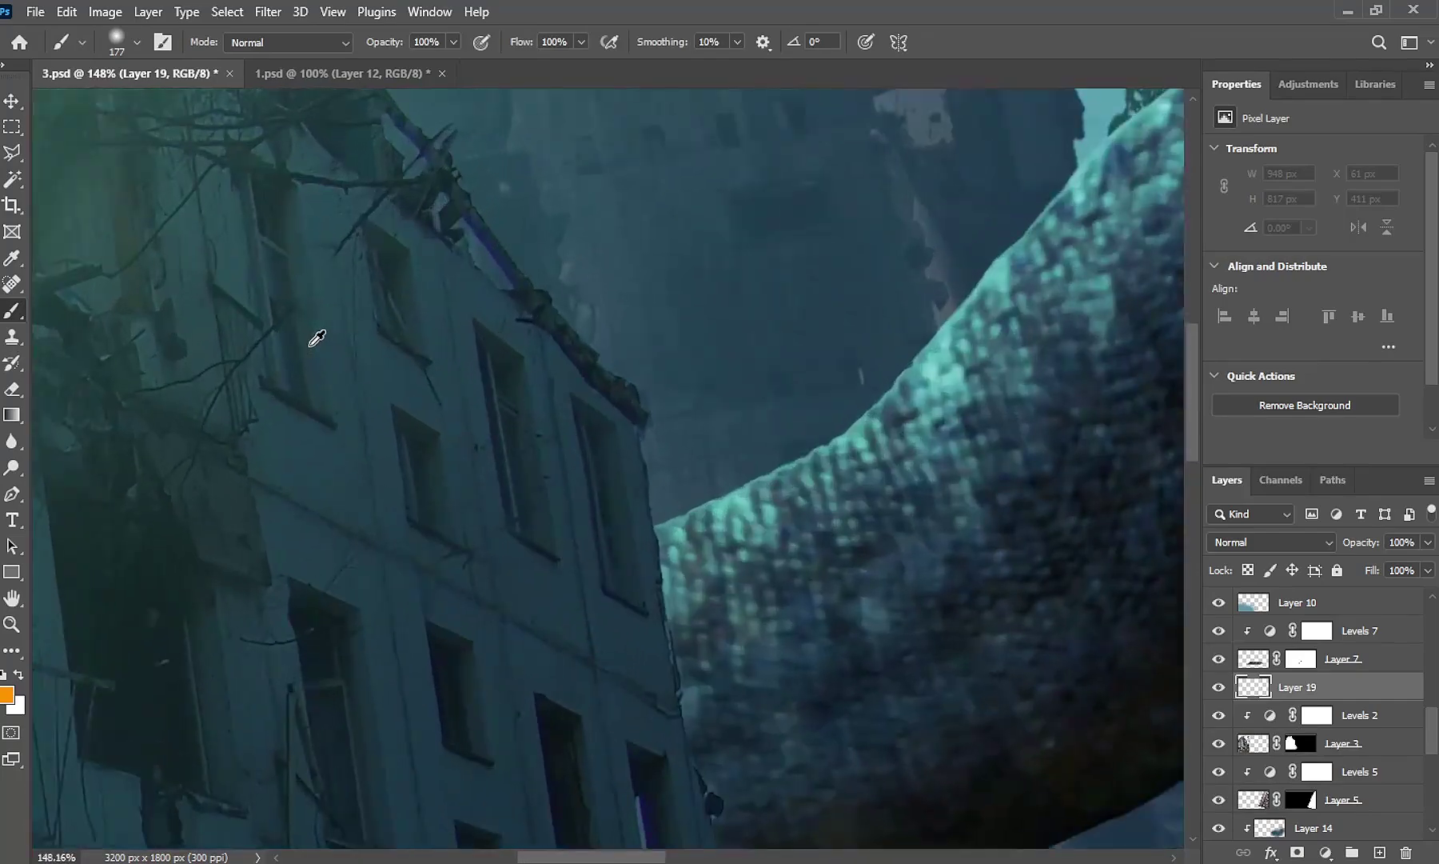
left_click_drag(291, 253, 212, 256)
left_click_drag(366, 231, 419, 353)
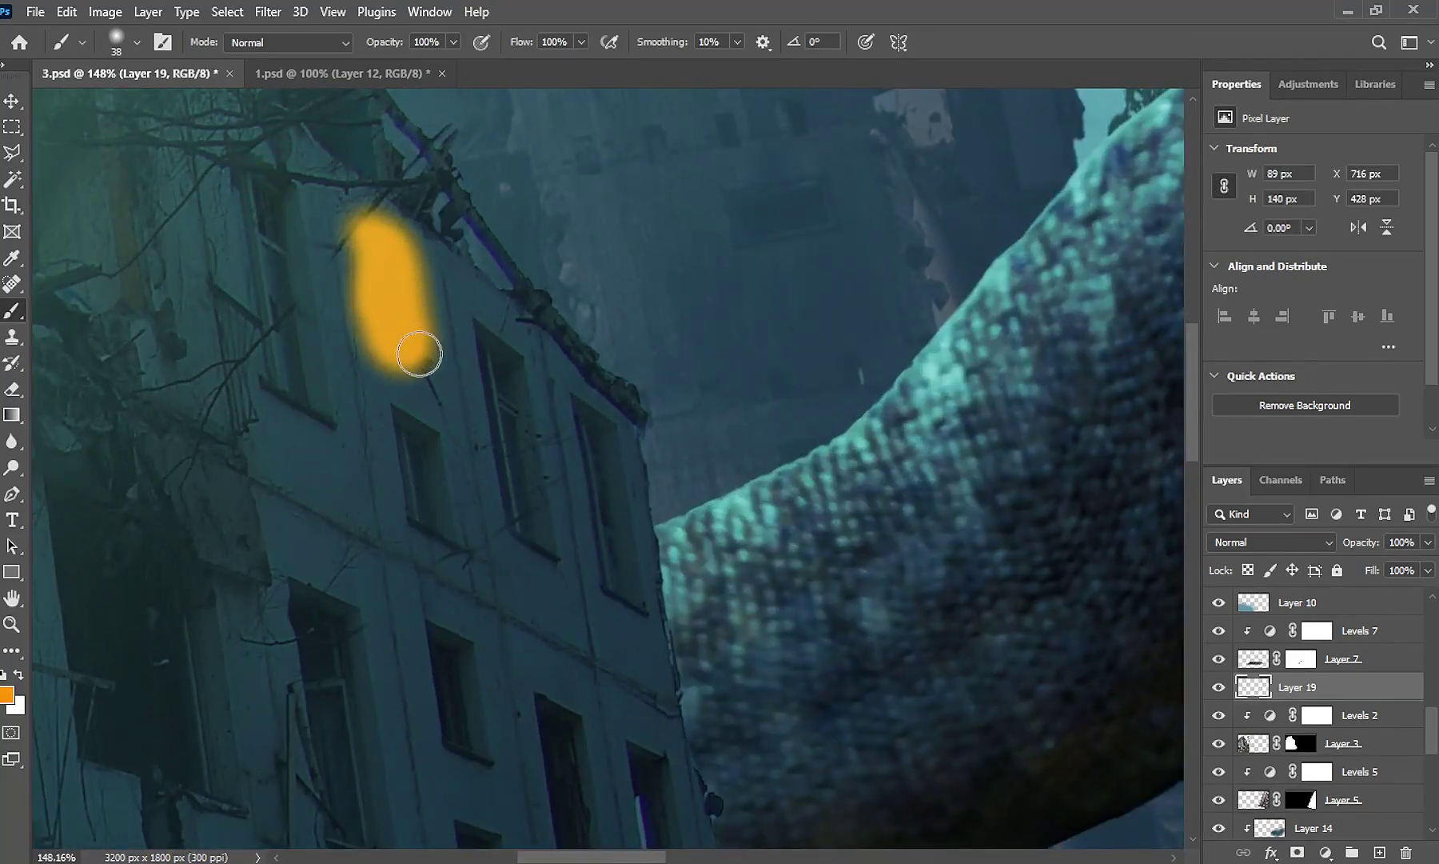
left_click(1247, 542)
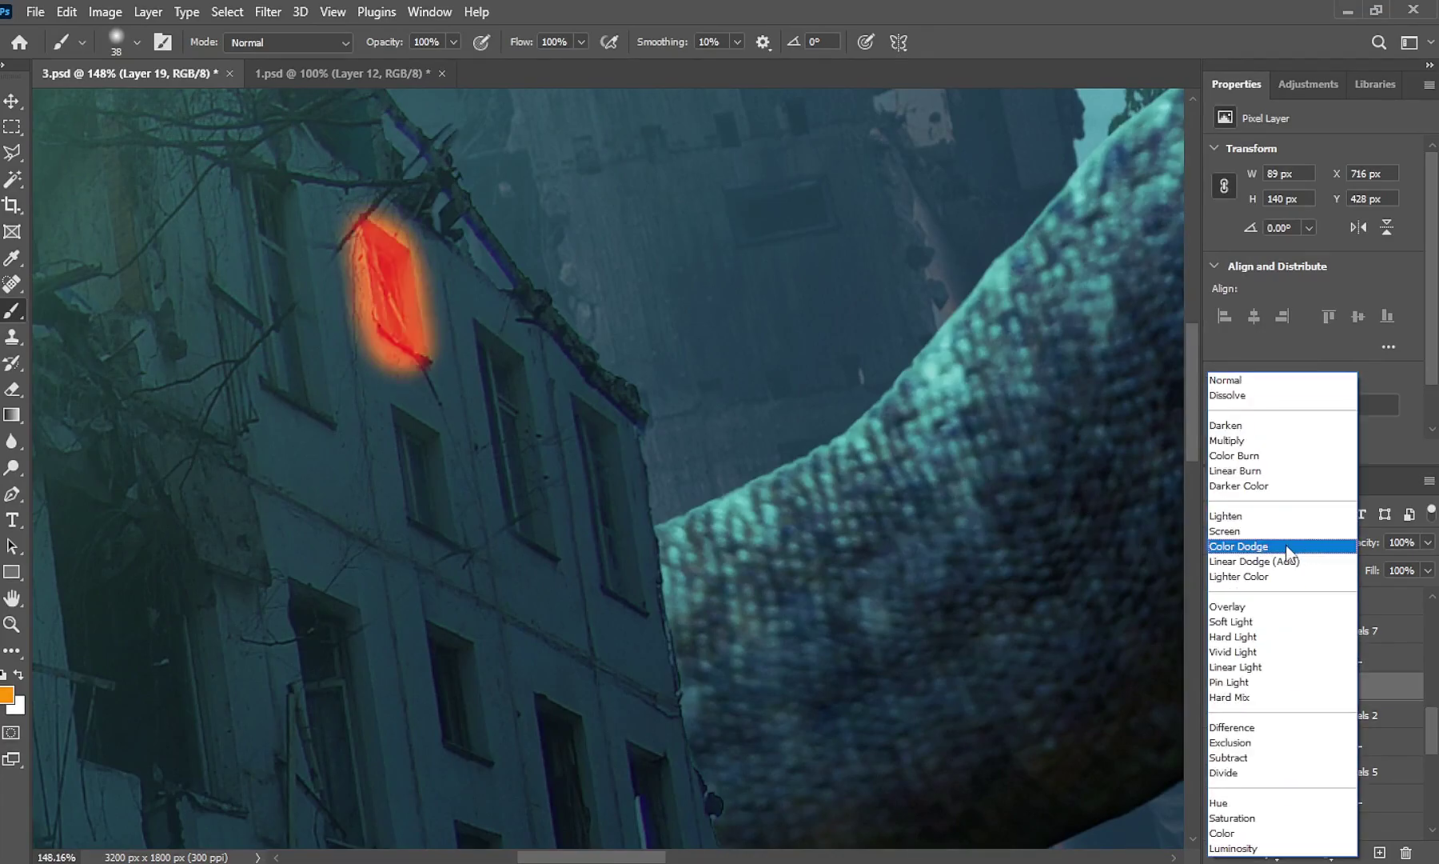
left_click(1291, 545)
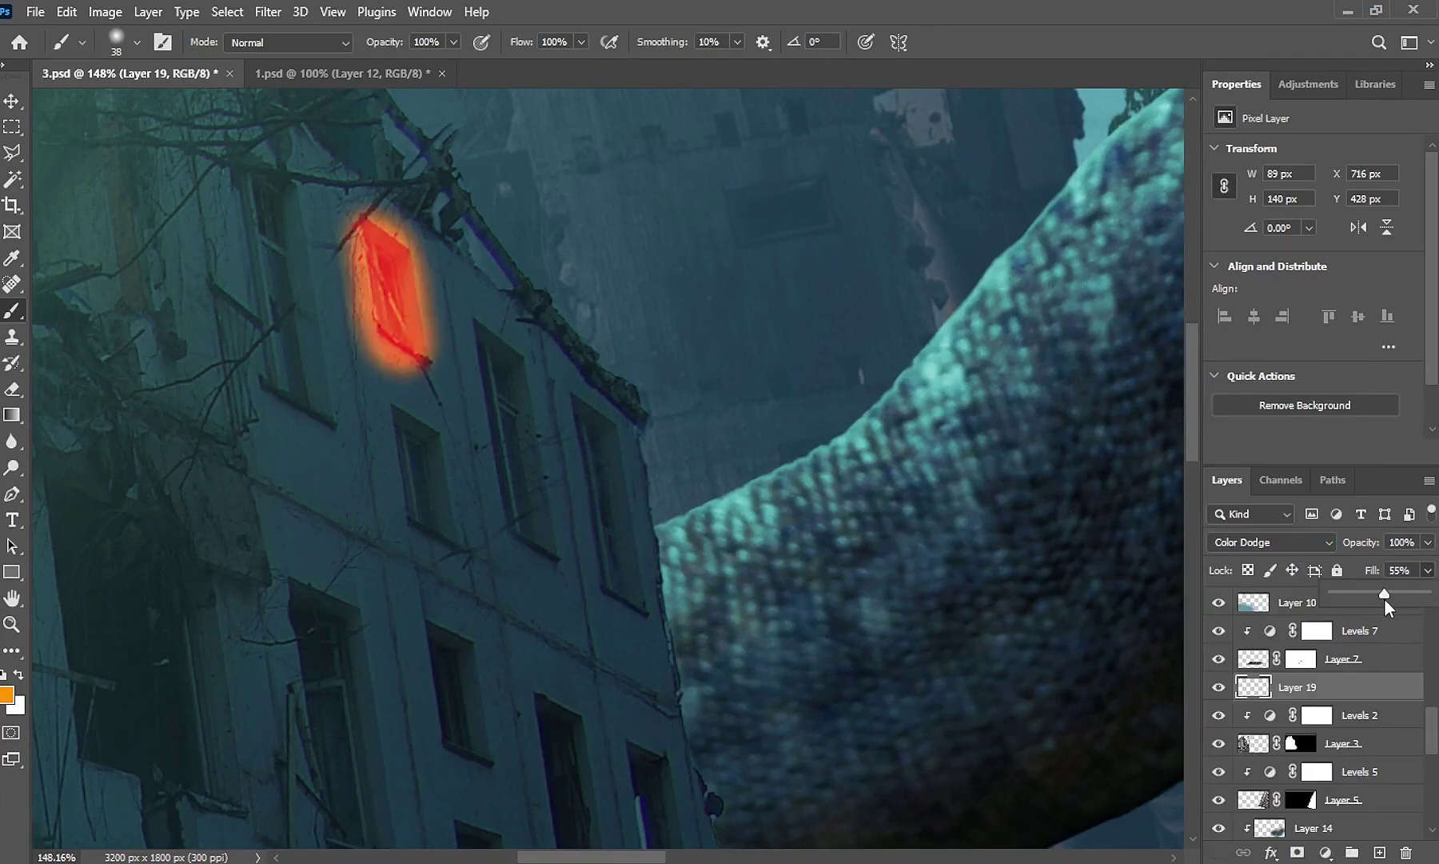
left_click_drag(1384, 598, 1389, 593)
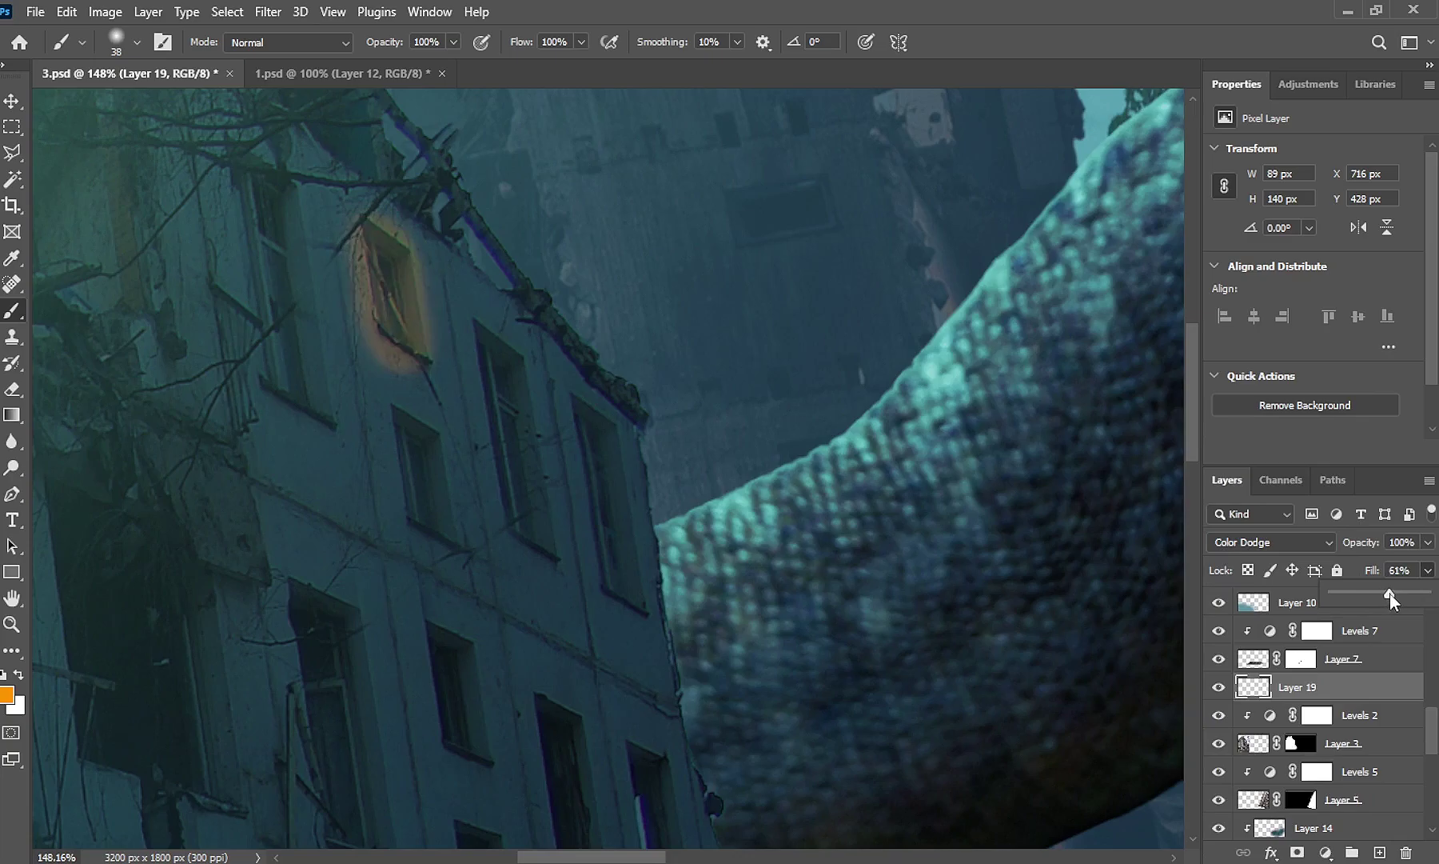
Paint orange glow around the remaining building windows, then add empty Layer 20
mouse_move(392, 414)
left_mouse_down()
mouse_move(443, 514)
mouse_move(412, 438)
left_mouse_up()
mouse_move(485, 350)
left_mouse_down()
mouse_move(536, 524)
mouse_move(498, 369)
mouse_move(588, 405)
mouse_move(625, 572)
mouse_move(595, 421)
left_mouse_up()
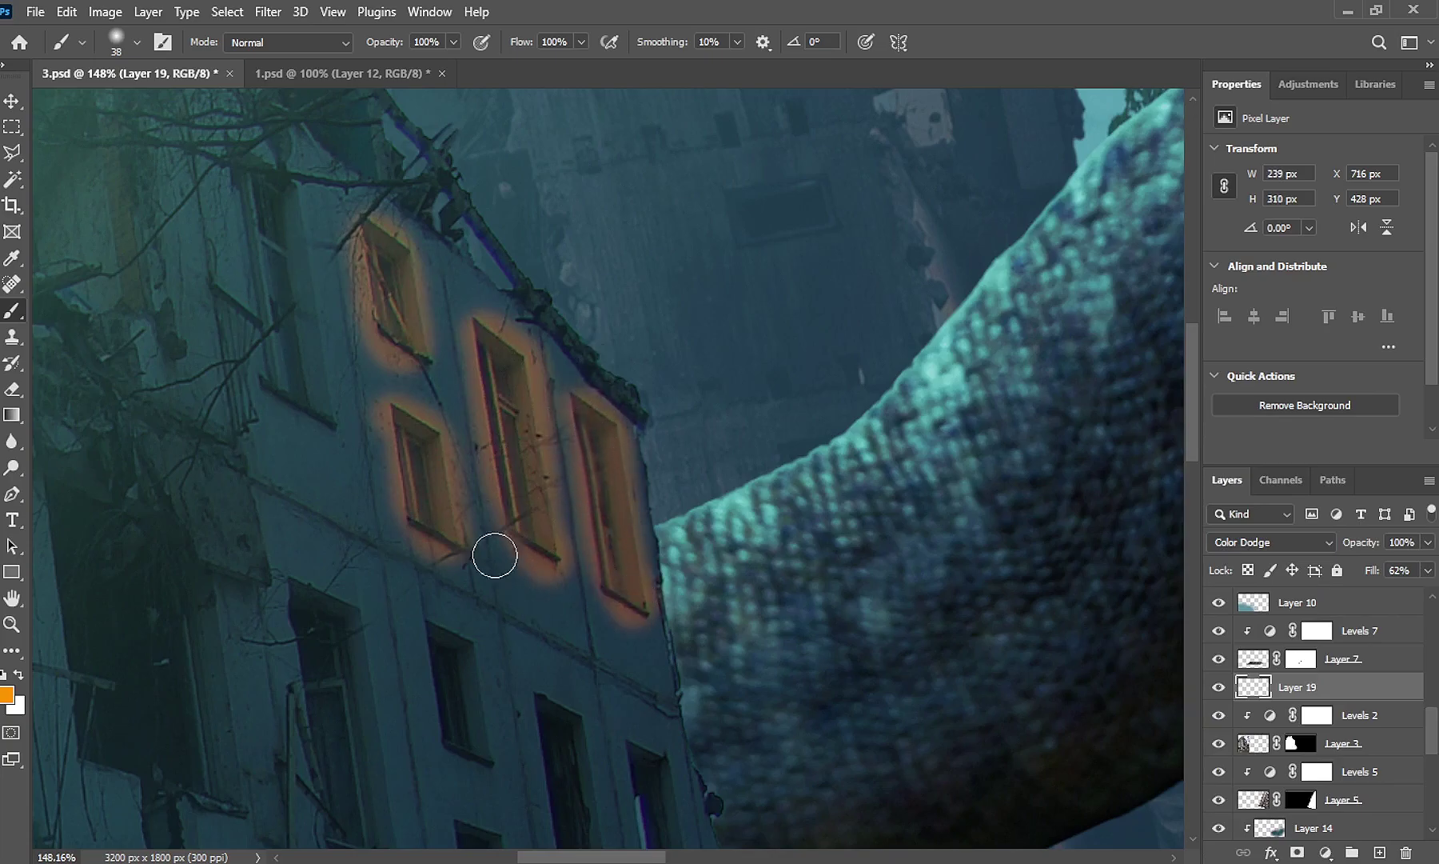
scroll(495, 555, "down", 5)
left_click_drag(514, 263, 561, 391)
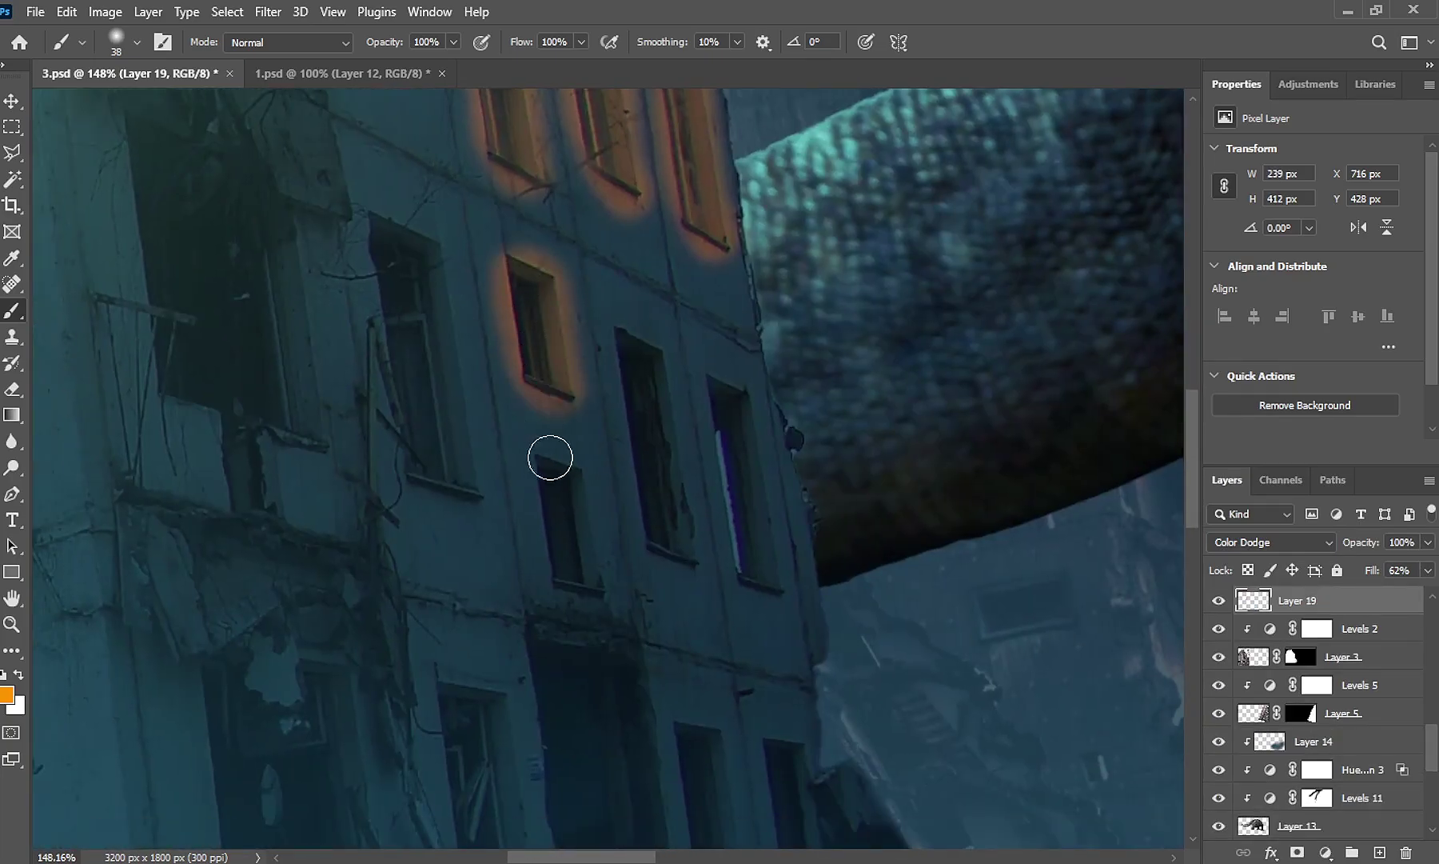
mouse_move(550, 457)
left_mouse_down()
mouse_move(591, 584)
mouse_move(613, 392)
mouse_move(681, 514)
mouse_move(631, 363)
mouse_move(765, 537)
mouse_move(726, 412)
left_mouse_up()
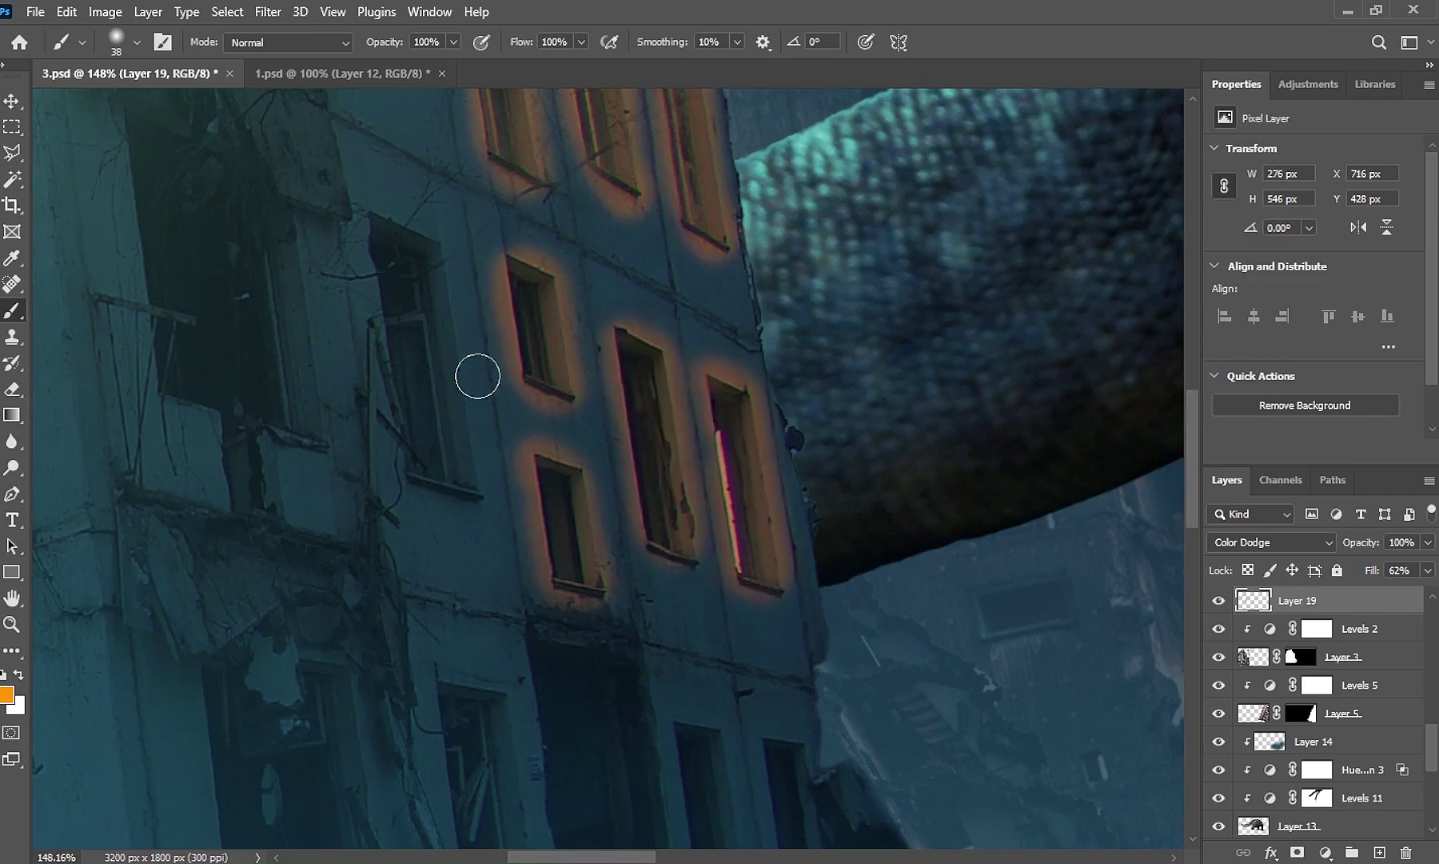
mouse_move(369, 232)
left_mouse_down()
mouse_move(420, 247)
mouse_move(469, 492)
mouse_move(372, 256)
mouse_move(540, 473)
left_mouse_up()
mouse_move(464, 362)
left_mouse_down()
mouse_move(437, 597)
mouse_move(353, 283)
left_mouse_up()
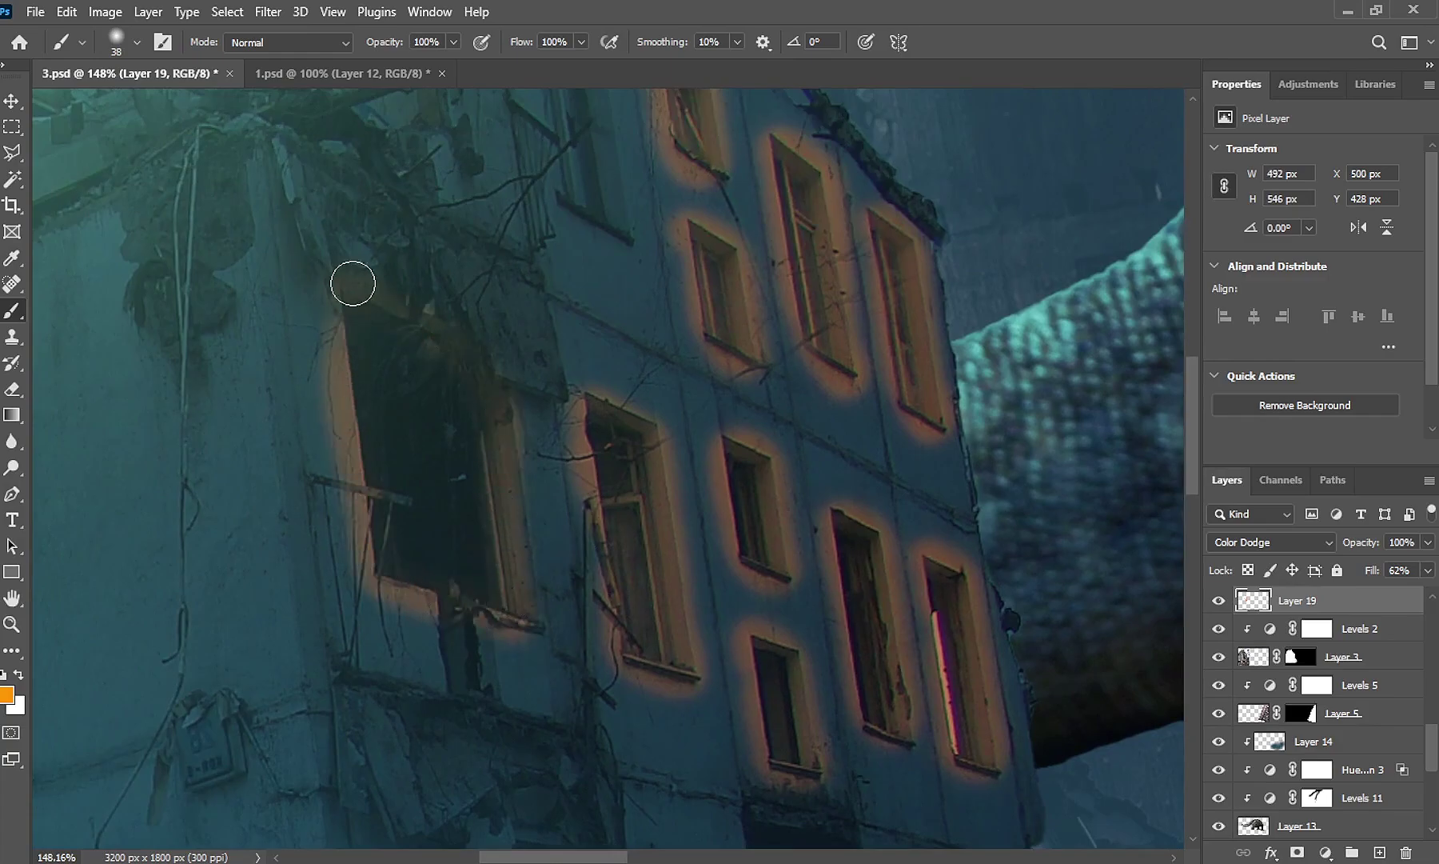
scroll(470, 411, "down", 2)
left_click_drag(466, 418, 524, 545)
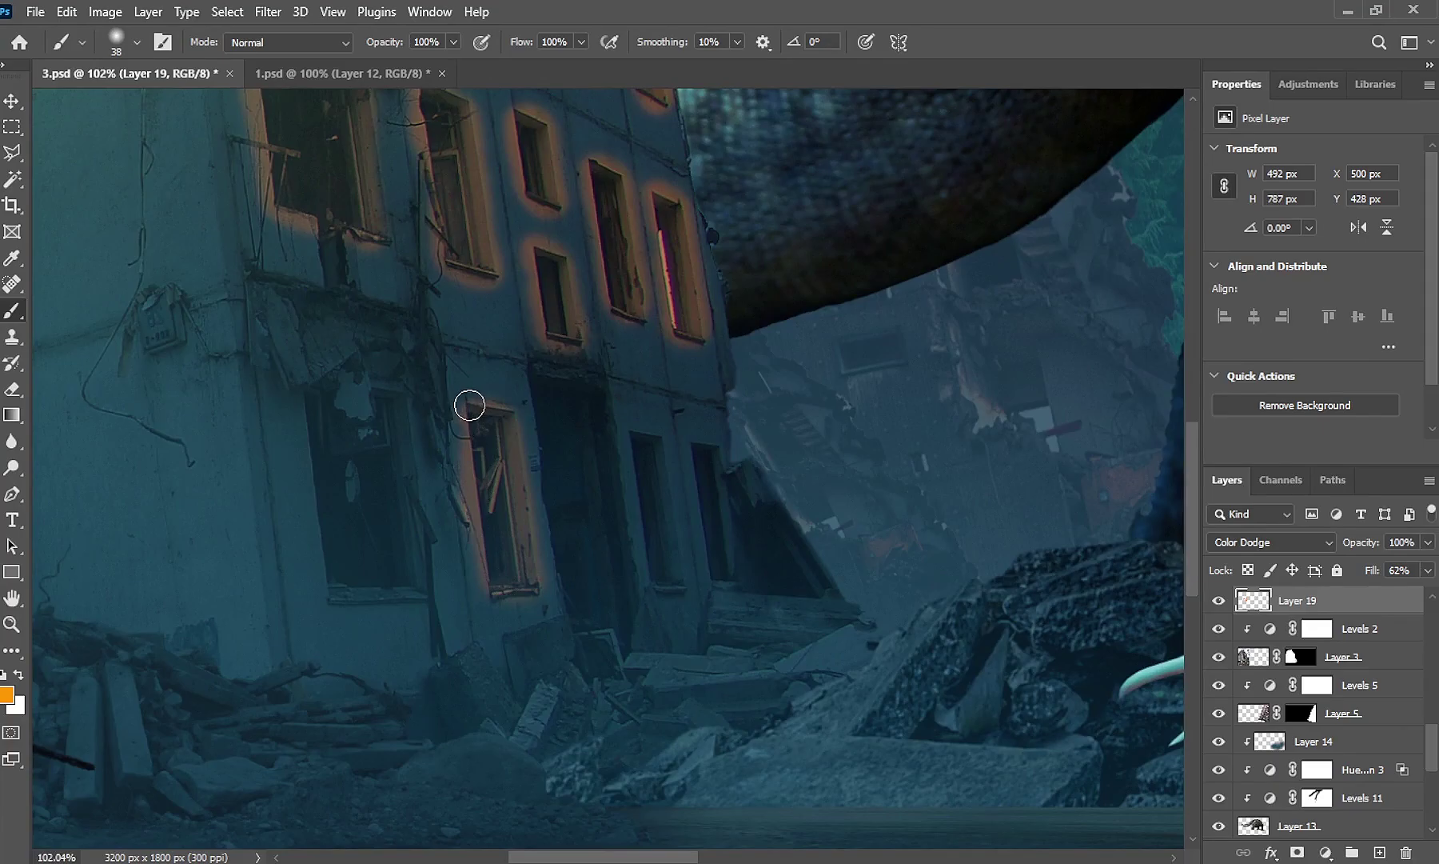
scroll(469, 405, "down", 1)
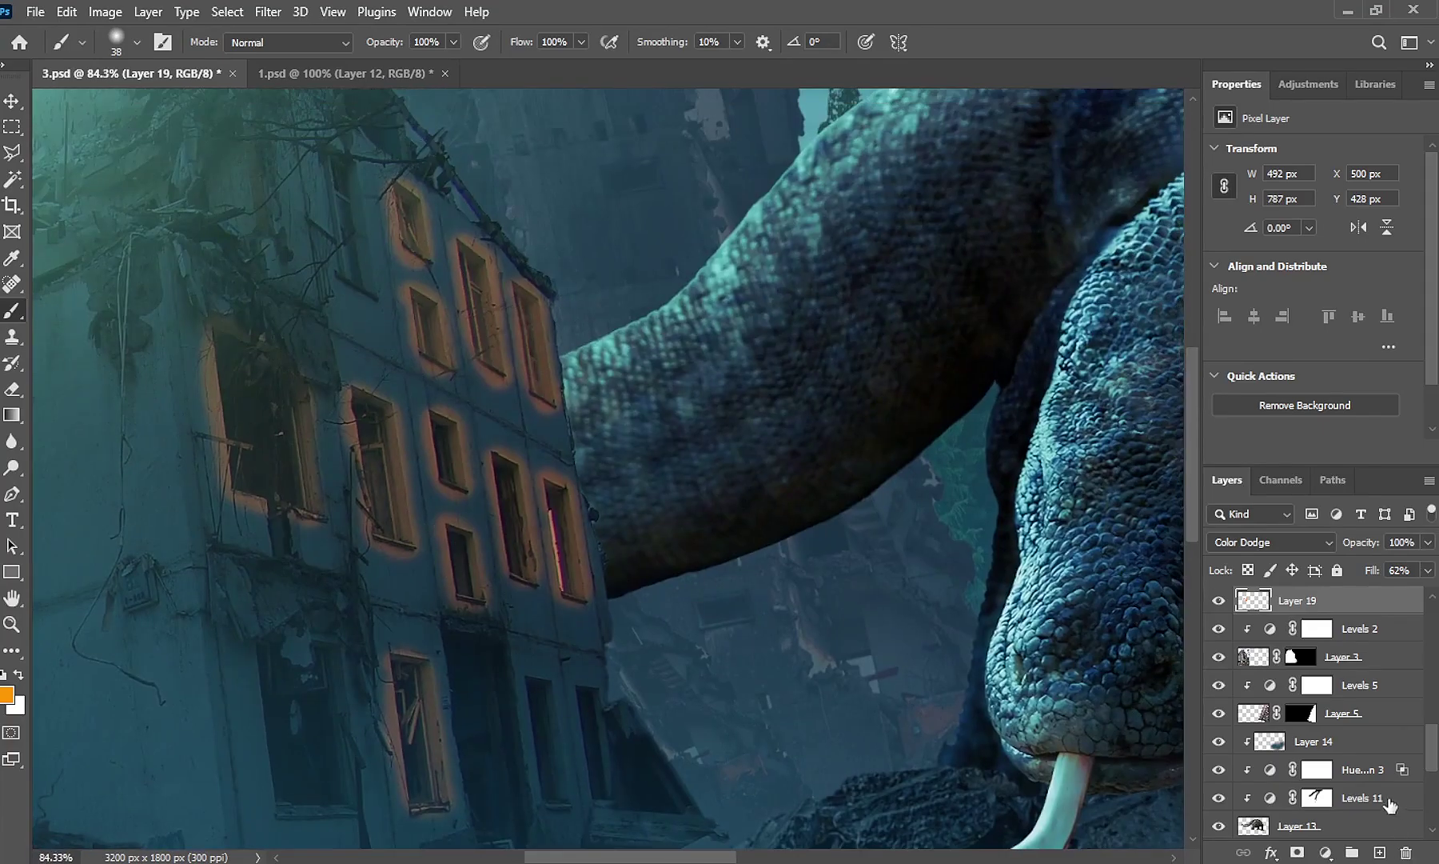
left_click(1380, 853)
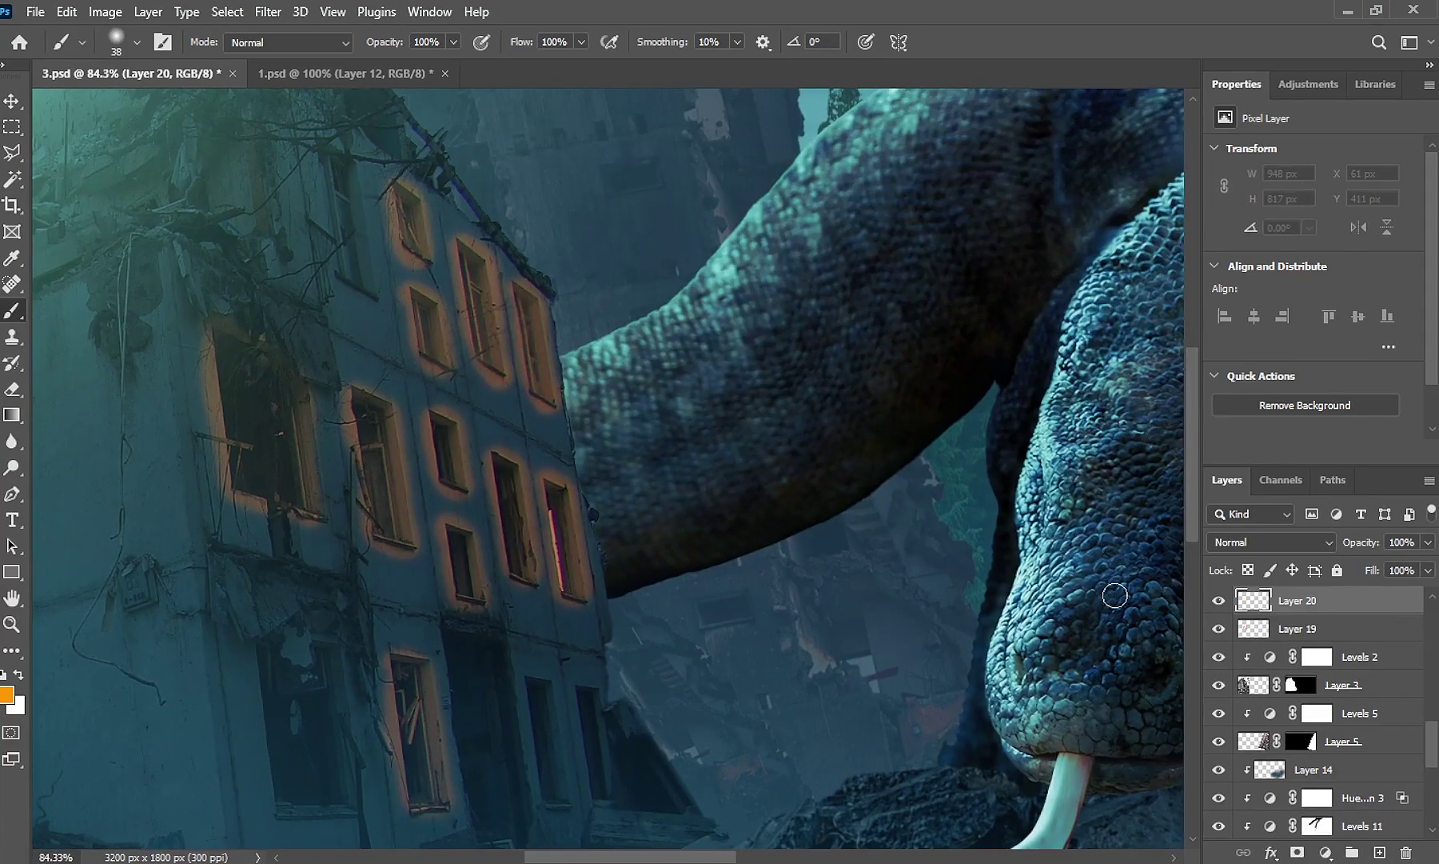
Select the top and middle window openings with the Polygonal Lasso tool
left_click(16, 152)
scroll(404, 196, "up", 3)
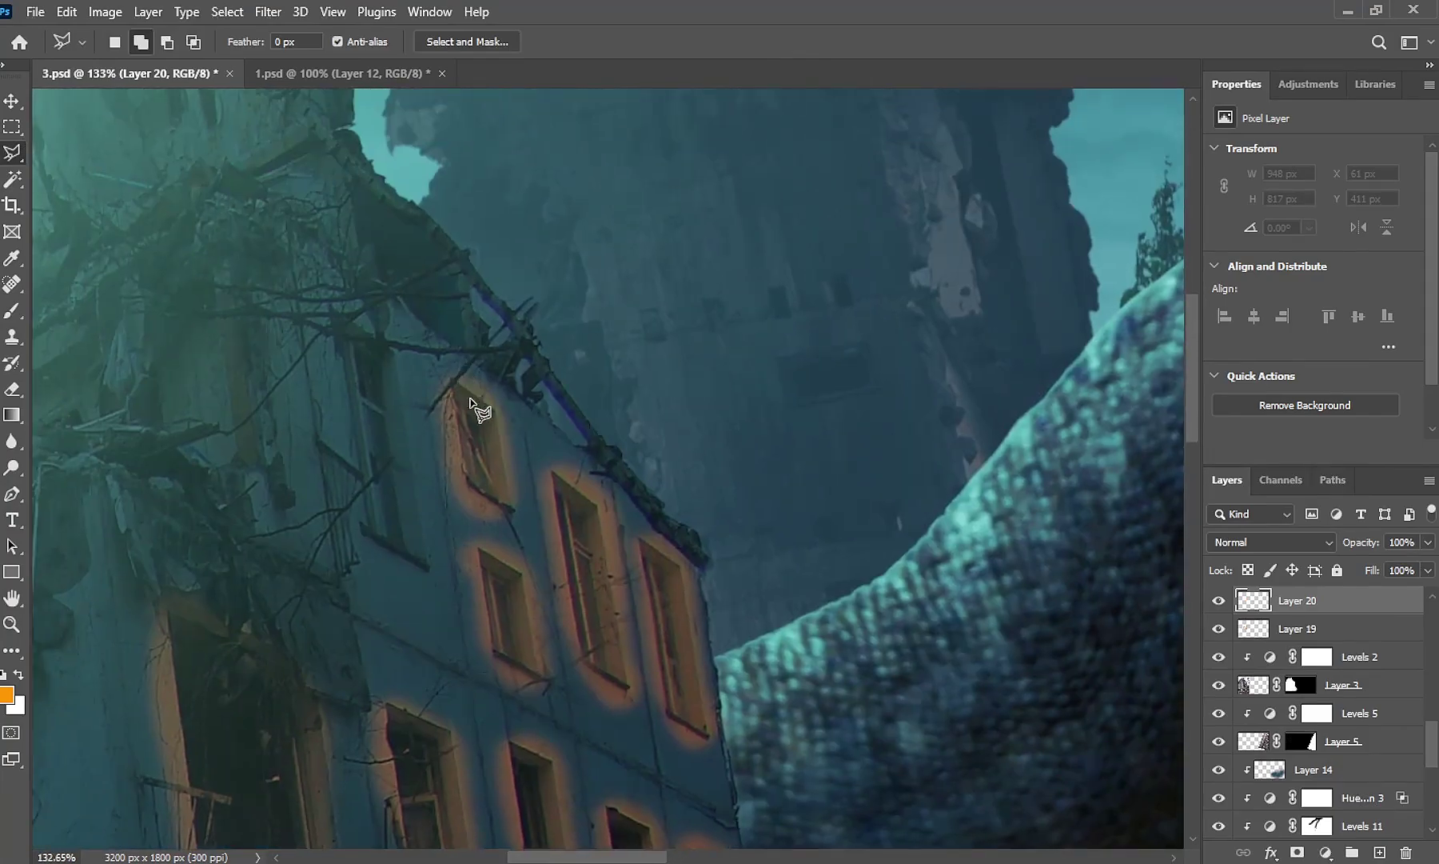
scroll(469, 399, "up", 2)
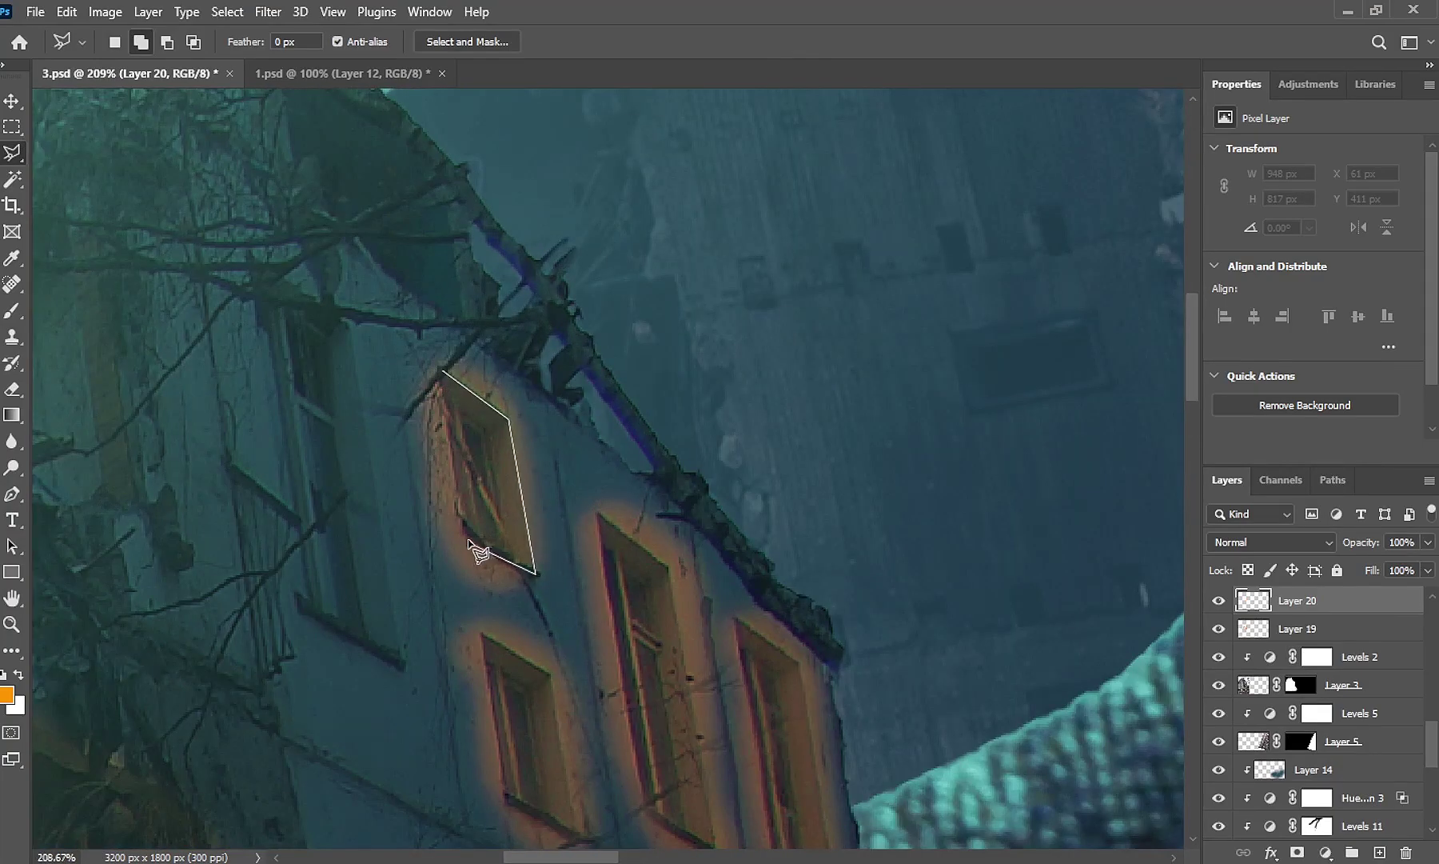
double_click(493, 387)
scroll(497, 345, "down", 3)
scroll(498, 345, "right", 2)
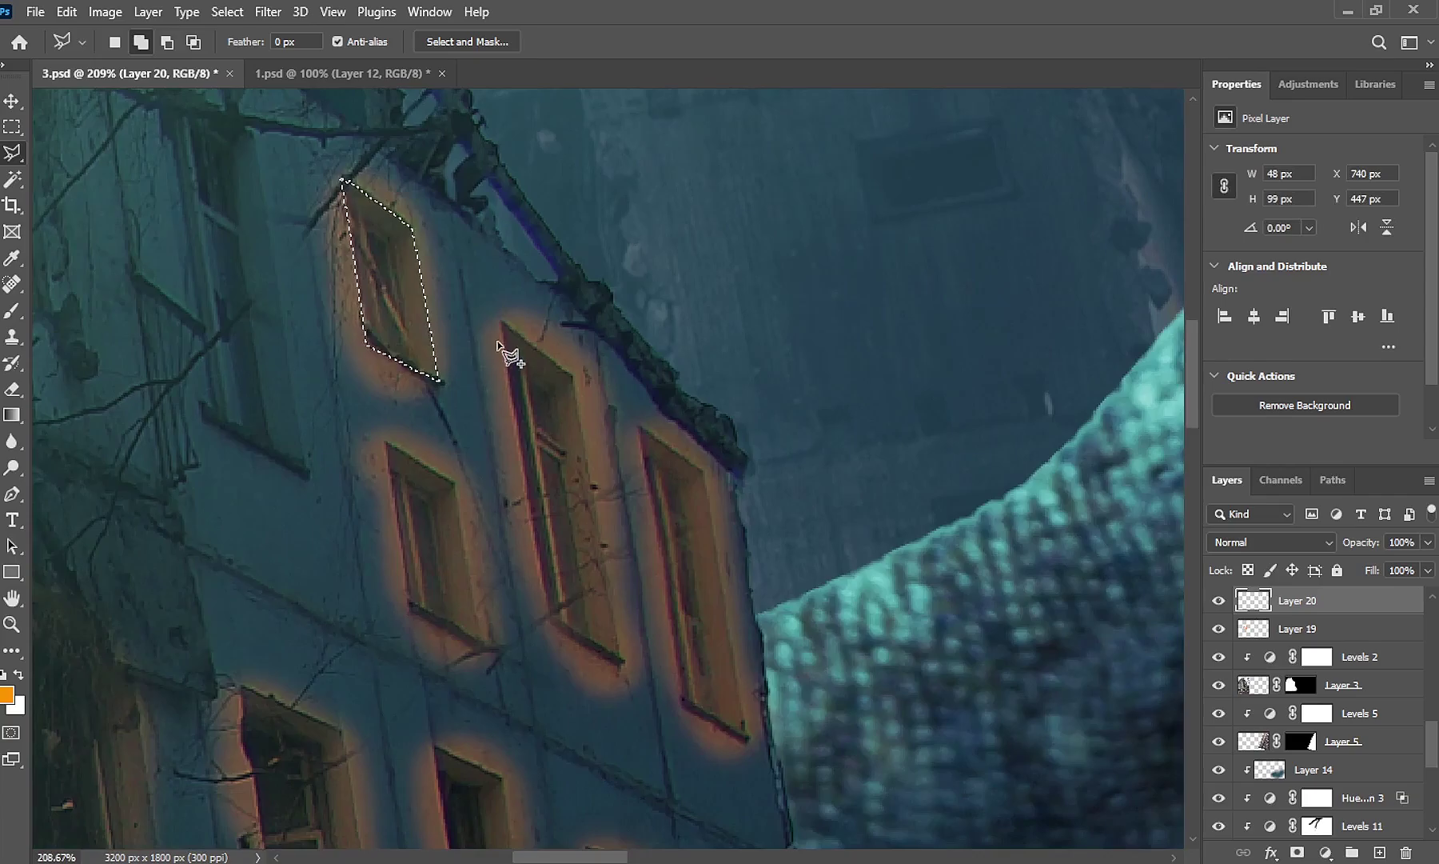
left_click(547, 617)
left_click(624, 666)
double_click(576, 372)
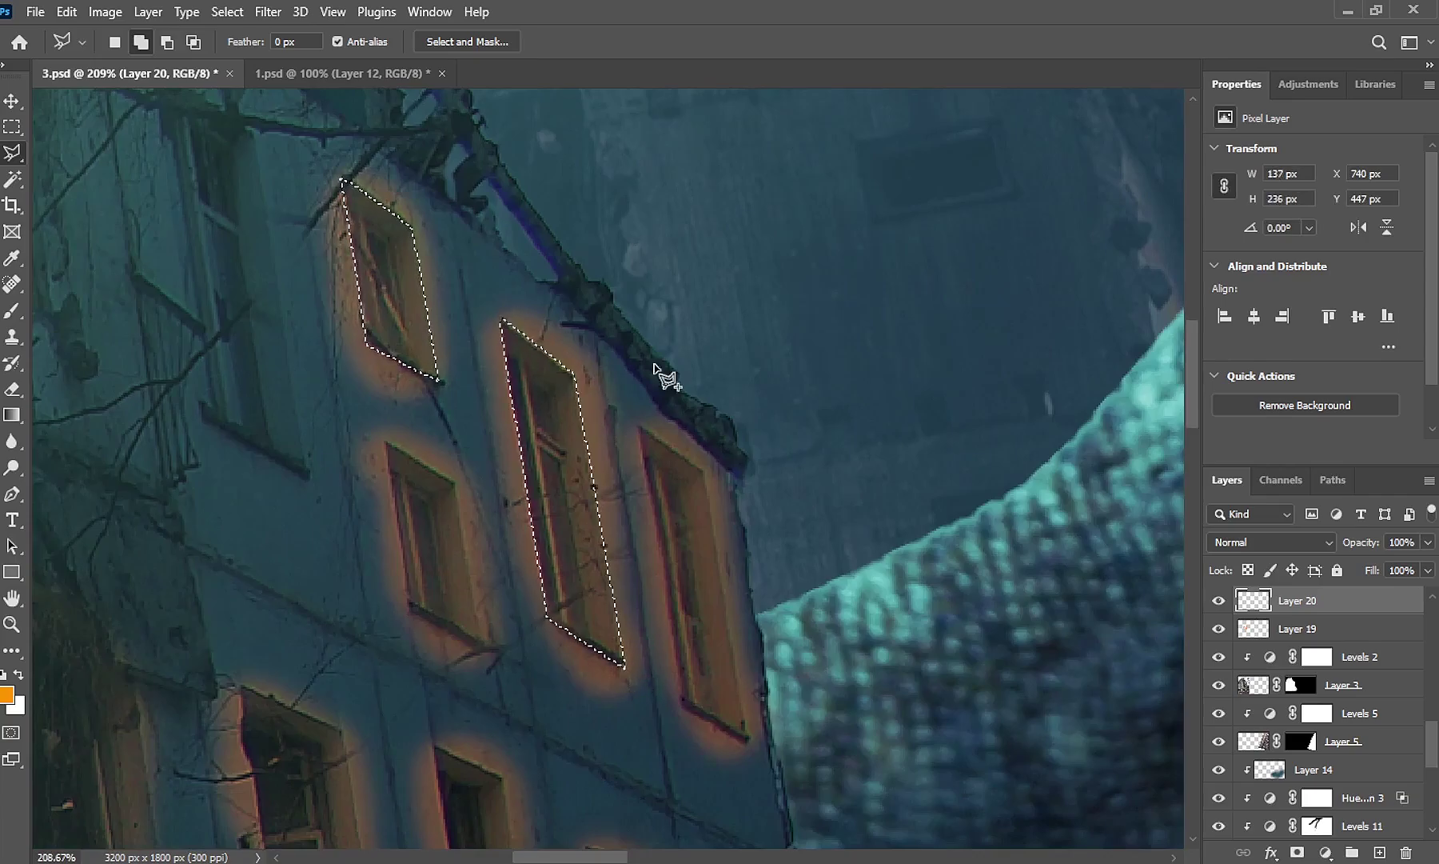
Add the right window and the lower-left window to the selection
left_click(638, 423)
left_click(703, 472)
left_click(750, 741)
left_click(686, 705)
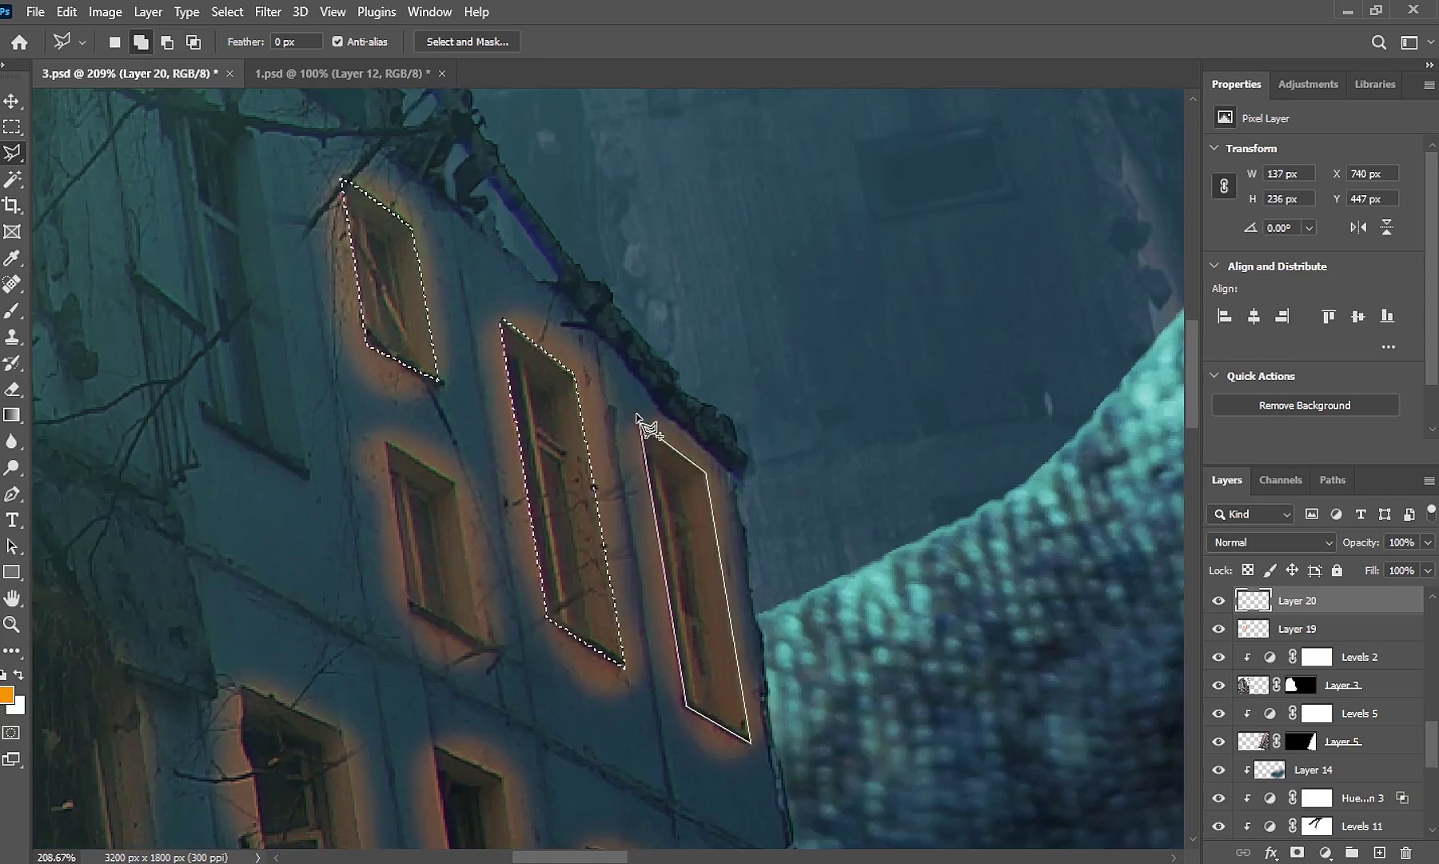
left_click(638, 424)
left_click(386, 440)
left_click(453, 481)
left_click(482, 644)
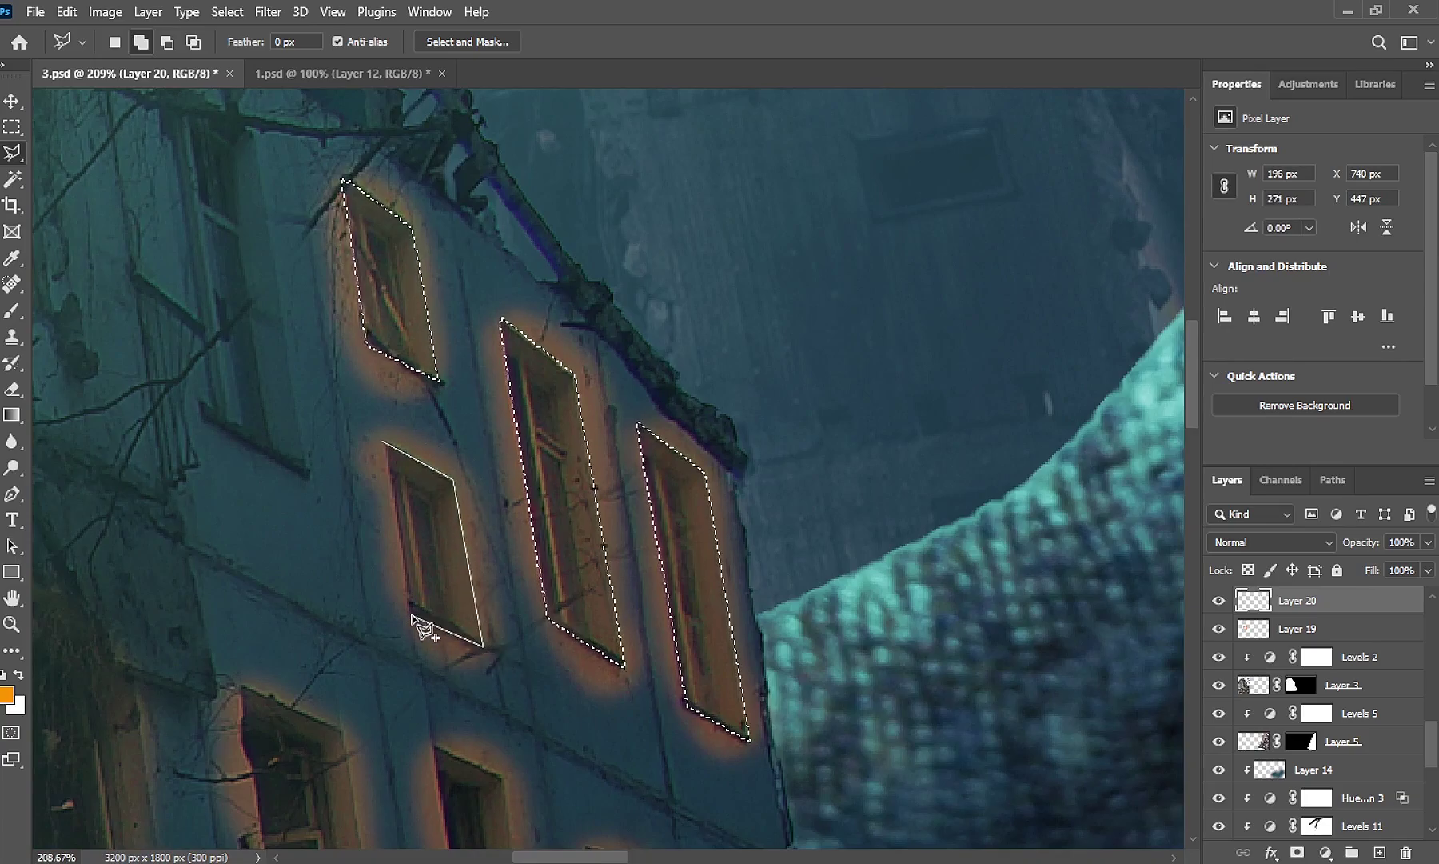
left_click(406, 615)
left_click_drag(386, 440, 463, 363)
key("BackSpace")
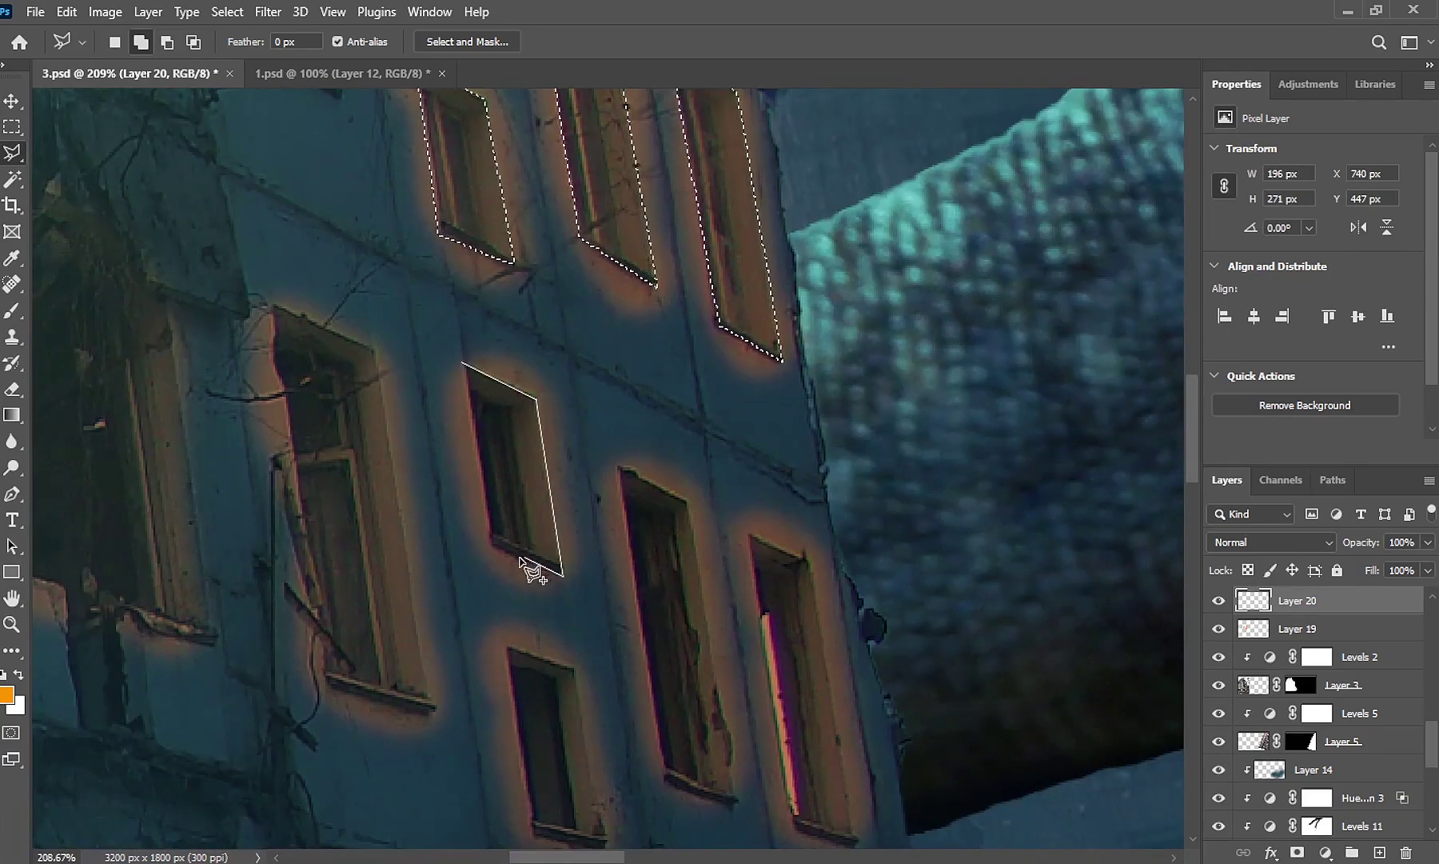
left_click(462, 368)
Add the right, middle and next lower windows to the selection
left_click(749, 534)
left_click(812, 560)
left_click(856, 836)
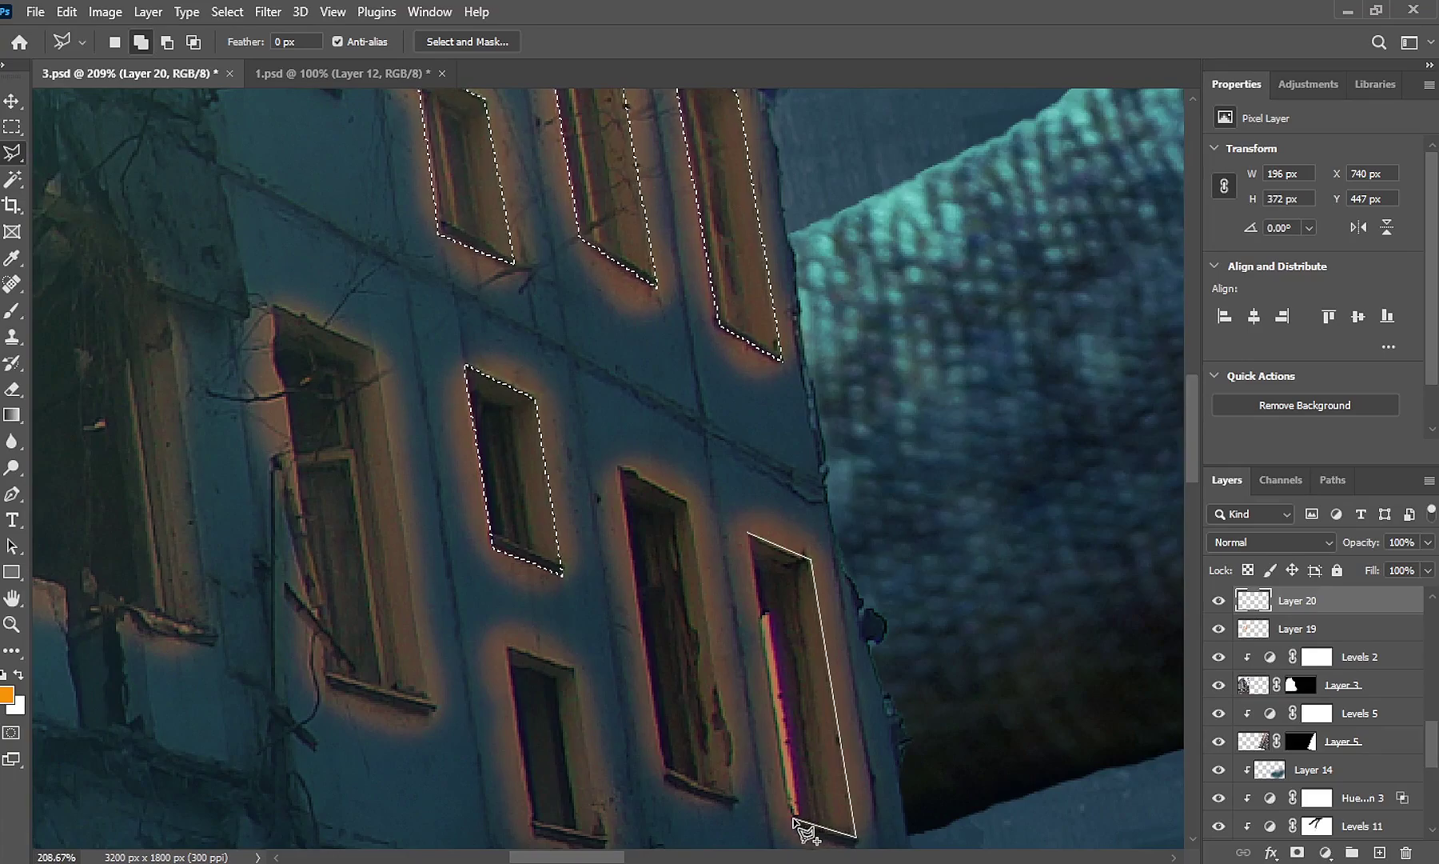
left_click(794, 820)
left_click(752, 536)
left_click(618, 471)
left_click(690, 502)
left_click(738, 801)
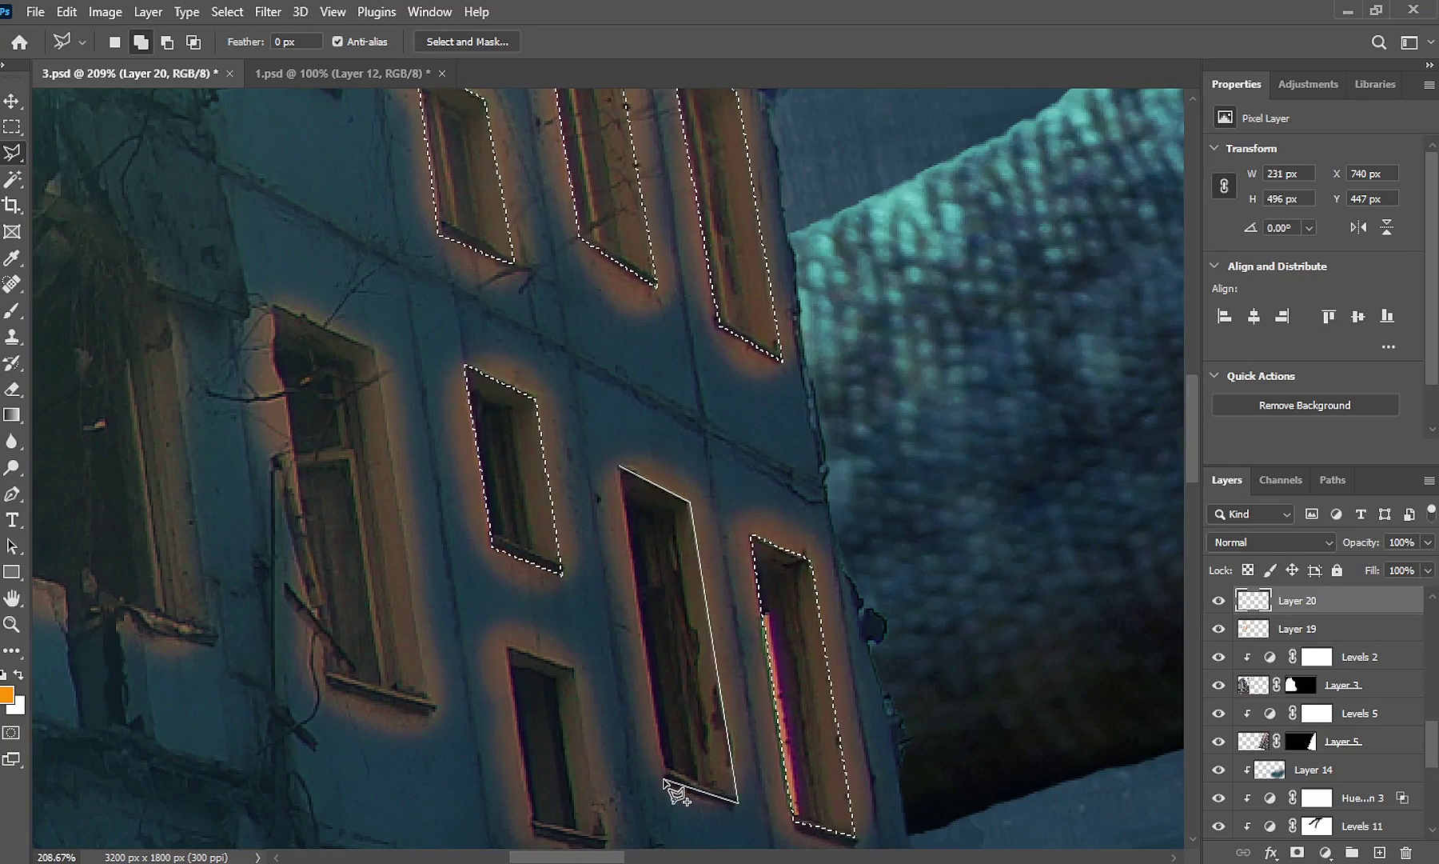
left_click(664, 777)
left_click(618, 471)
scroll(579, 470, "down", 3)
left_click(540, 497)
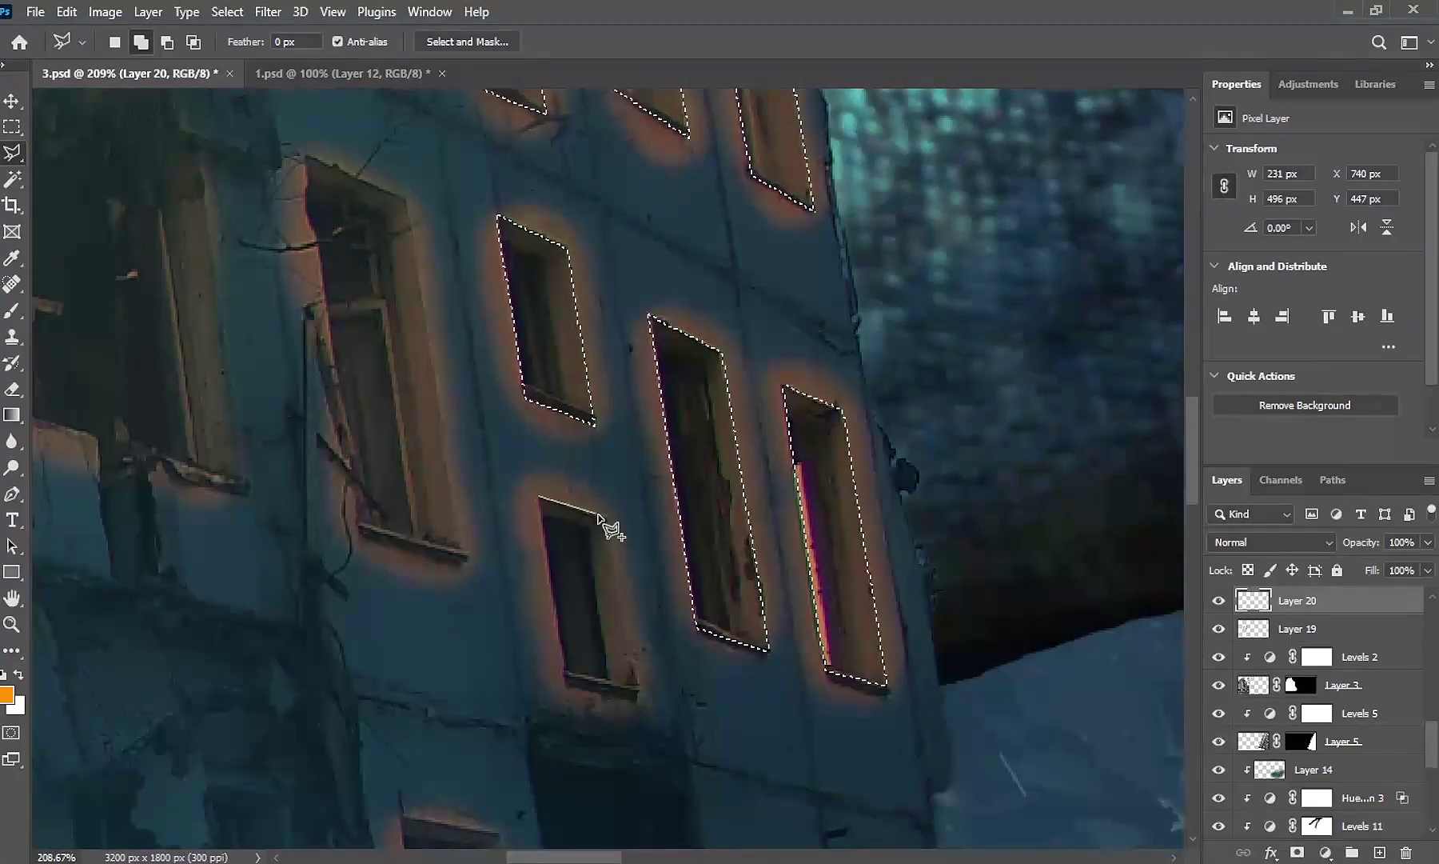
left_click(605, 517)
left_click(643, 697)
Add the upper-left, tall left and a lower window to the selection
left_click(565, 688)
left_click(540, 498)
left_click(306, 152)
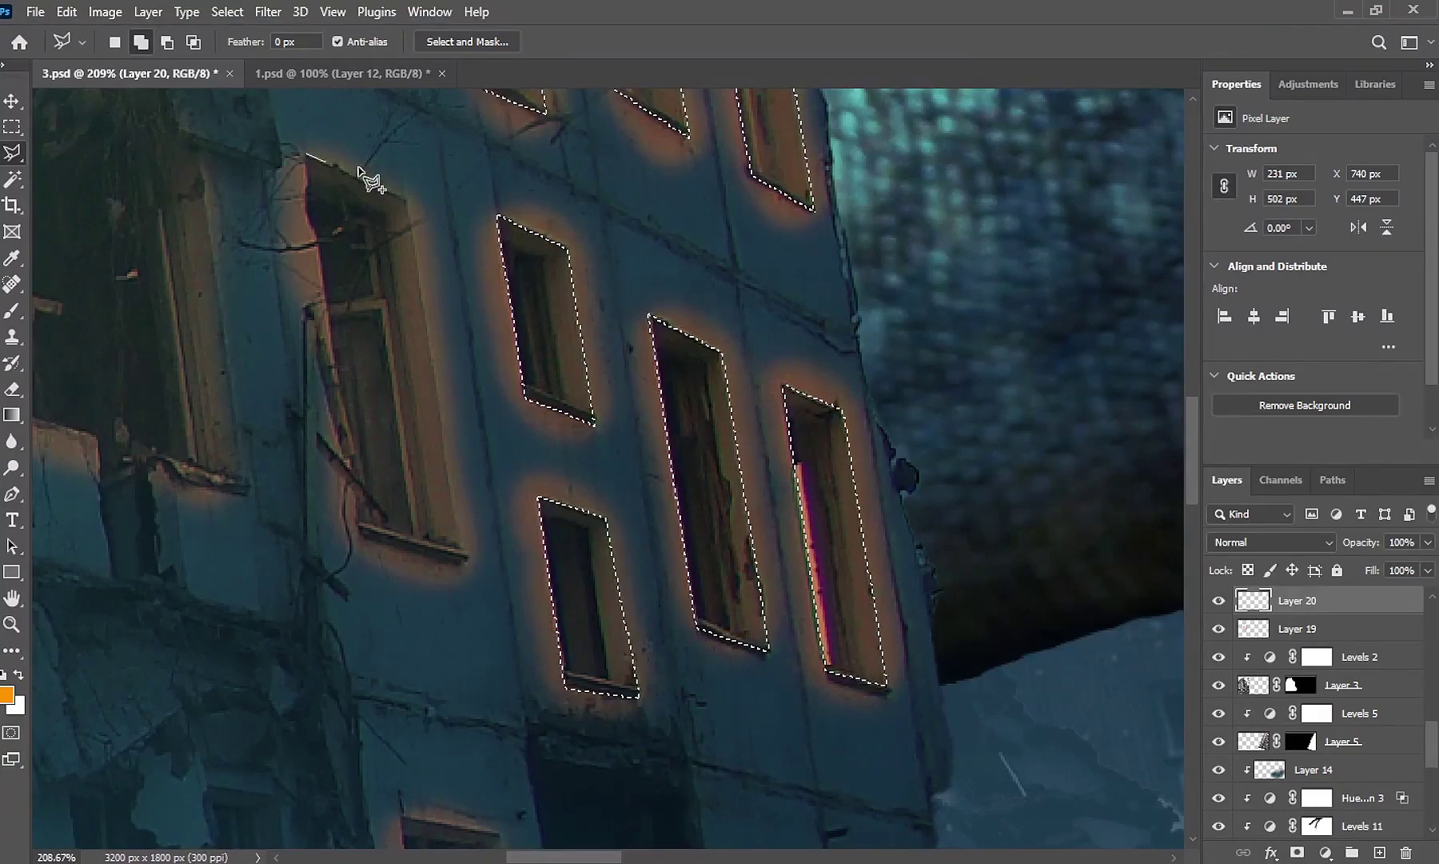
left_click(409, 200)
left_click(457, 547)
left_click(364, 532)
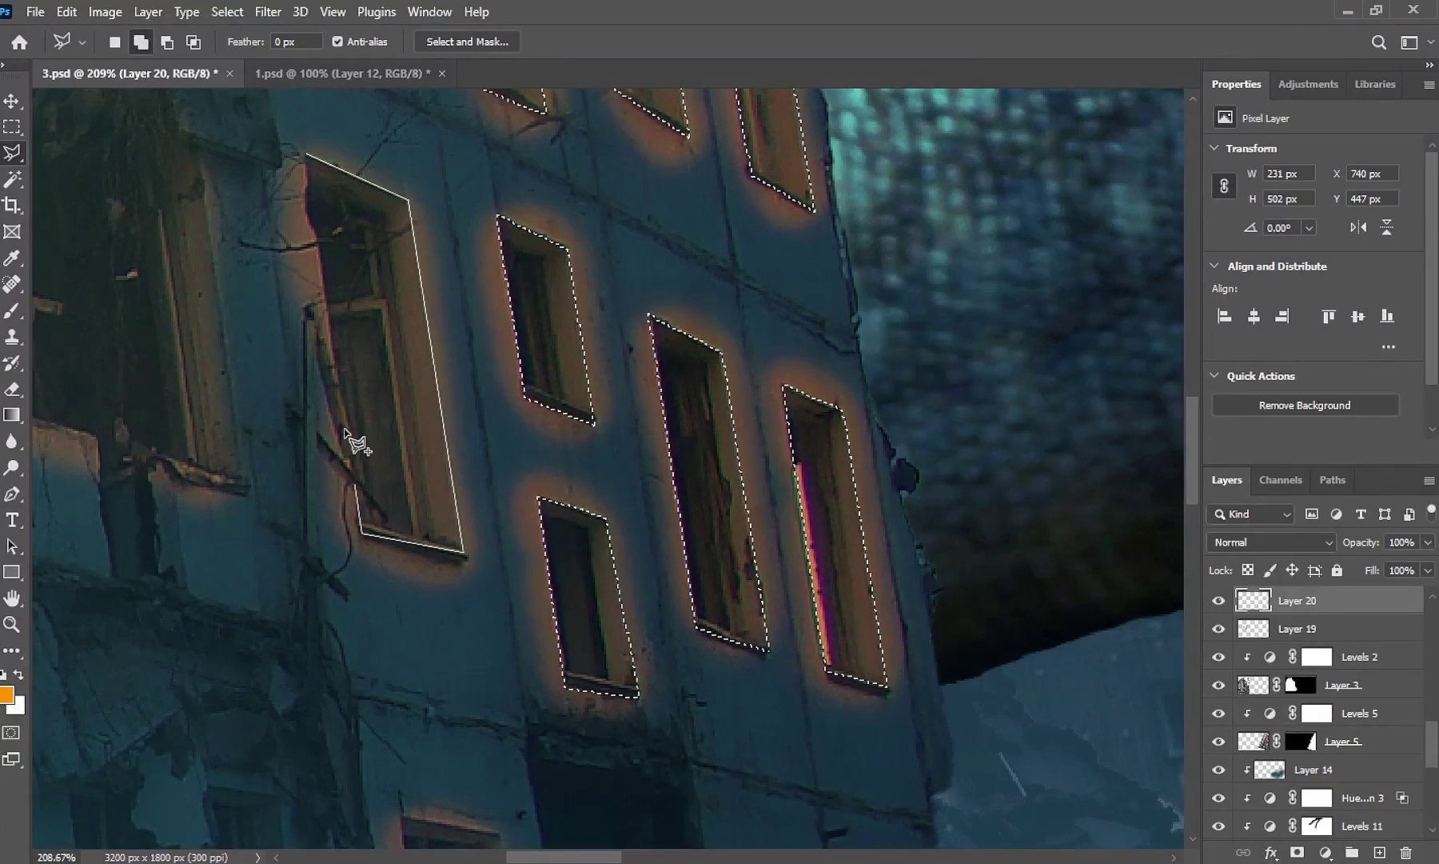
left_click(307, 153)
scroll(428, 534, "down", 3)
left_click(395, 560)
left_click(501, 583)
scroll(504, 587, "down", 3)
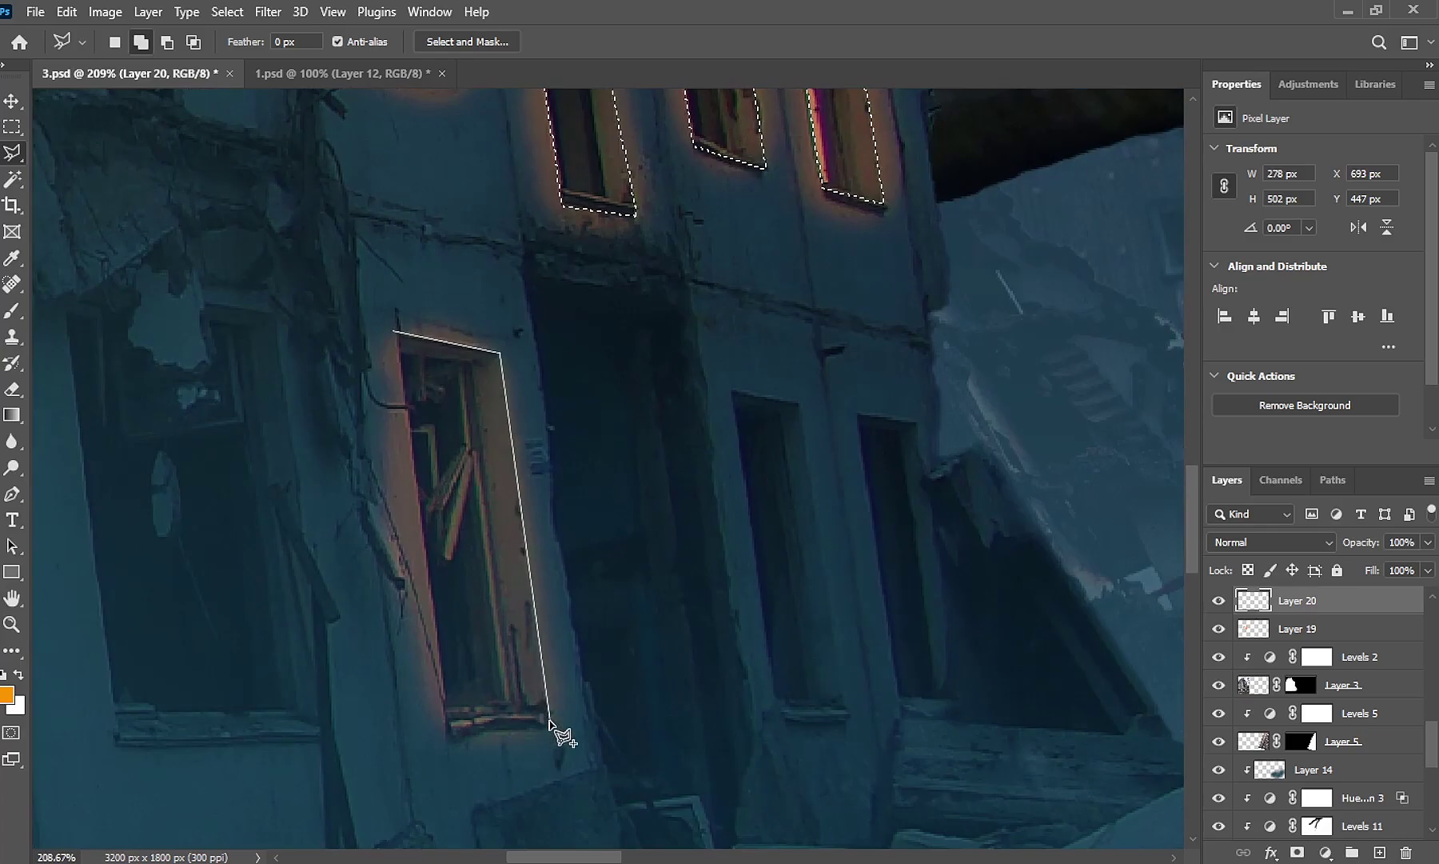
left_click(549, 719)
left_click(496, 714)
left_click(395, 331)
scroll(514, 353, "down", 3)
scroll(440, 324, "up", 2)
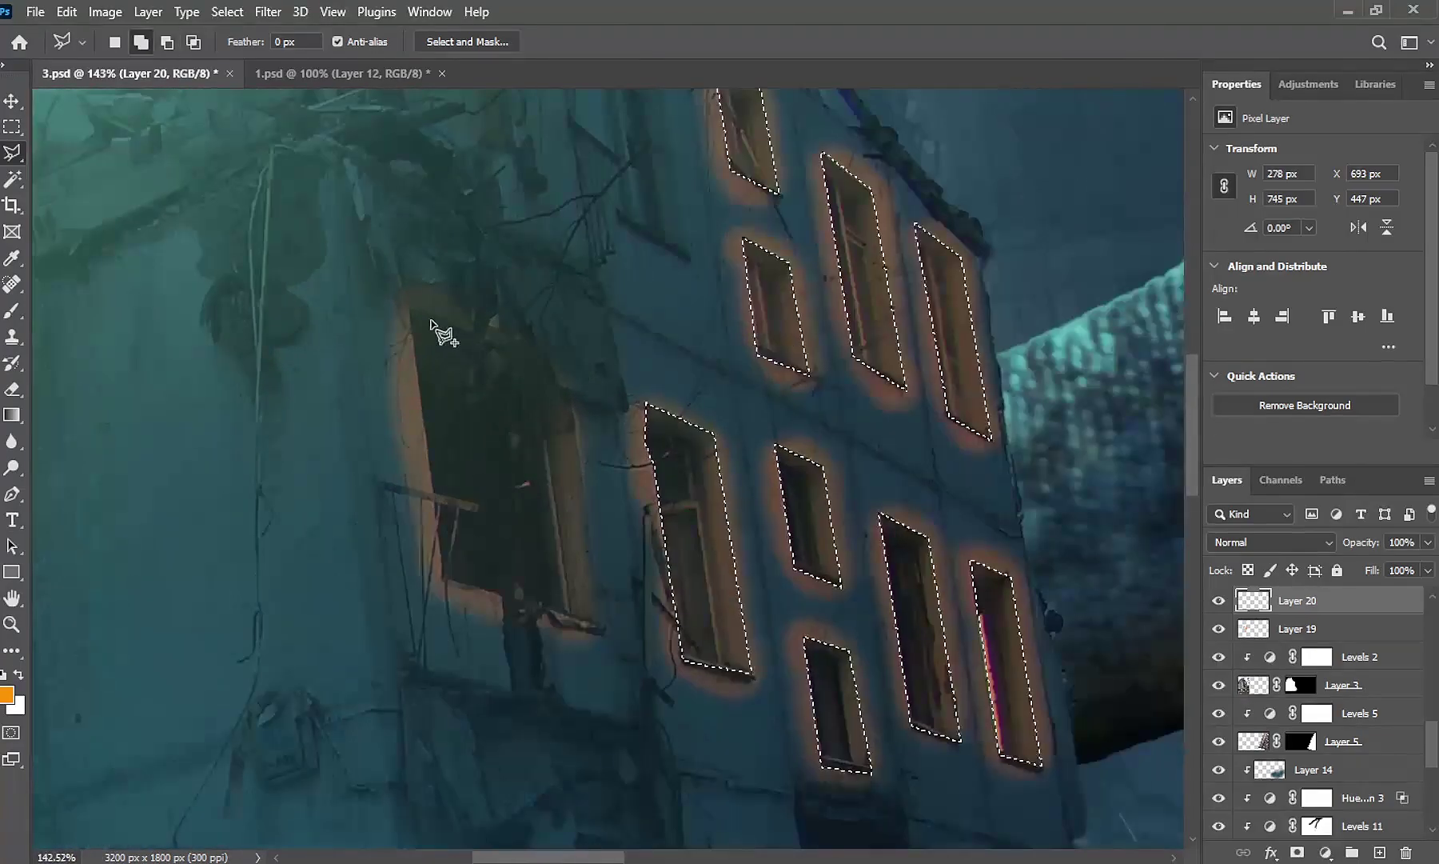
Trace the large broken window on the left into the selection
left_click(407, 289)
left_click(513, 332)
left_click(571, 403)
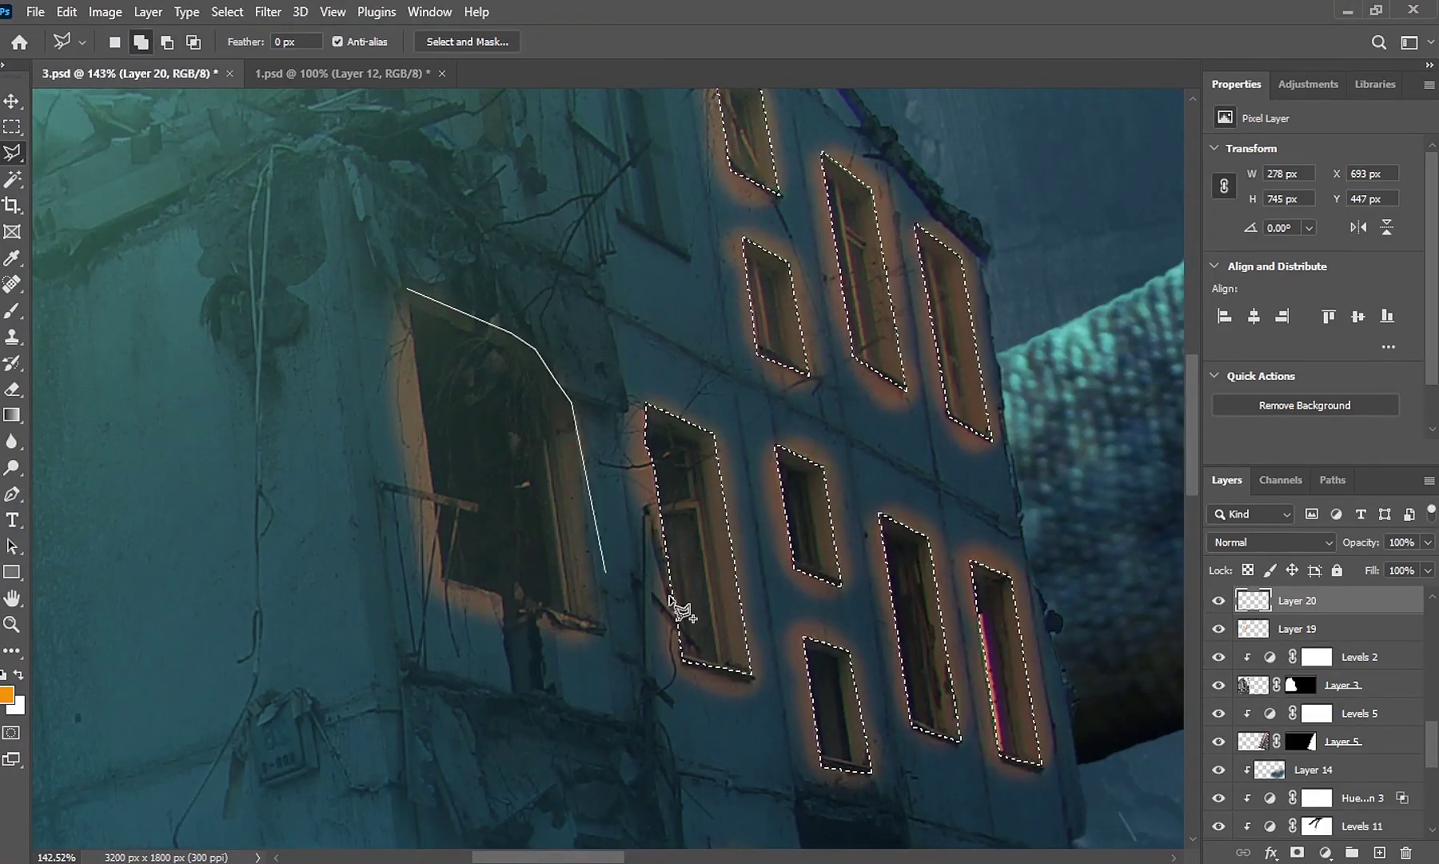
left_click(601, 622)
left_click(525, 593)
left_click(513, 579)
left_click(443, 583)
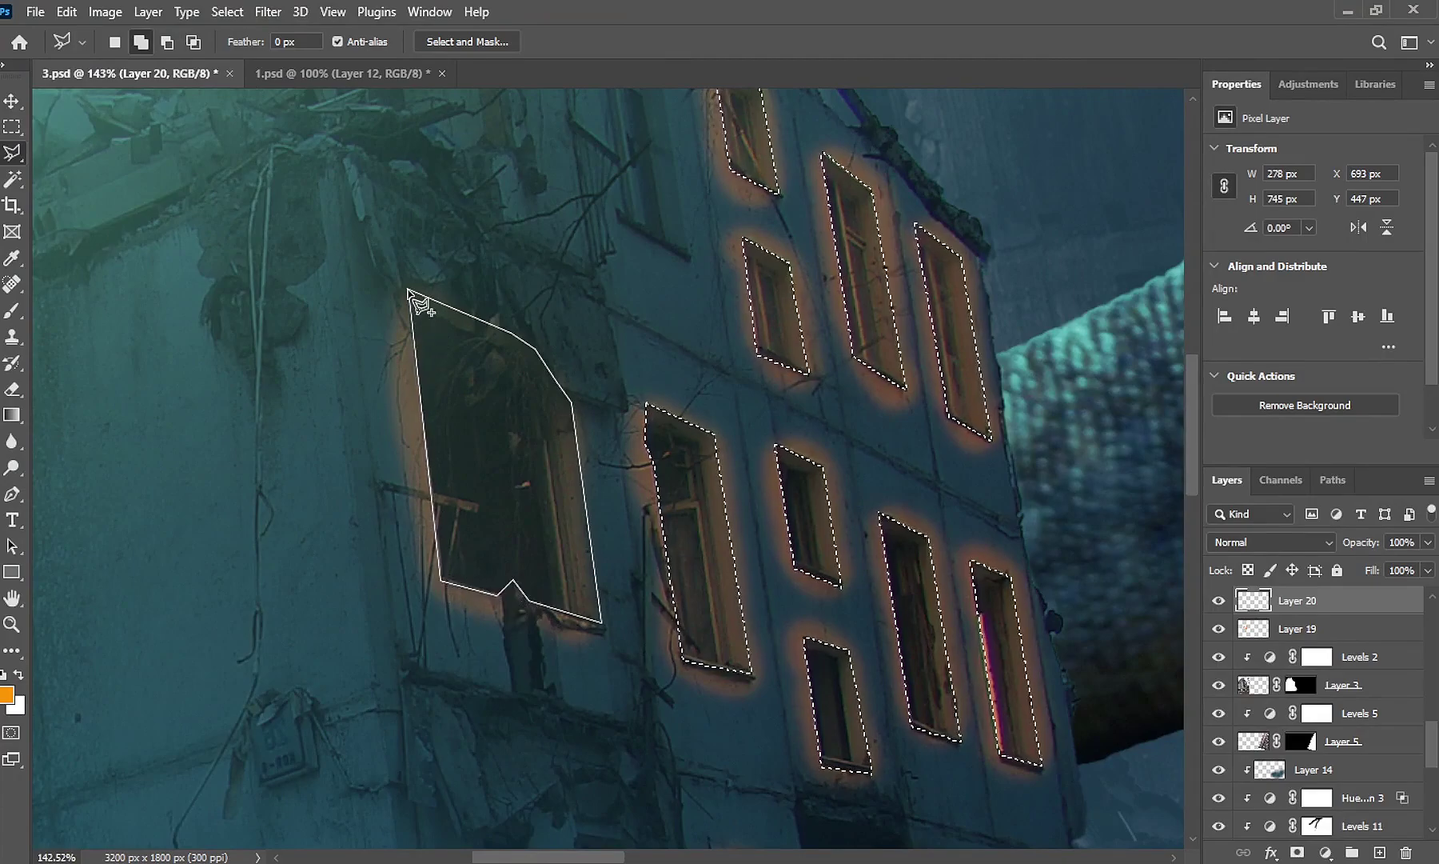
left_click(411, 293)
Set Layer 20 to Color Dodge and brush orange glow into the selected windows
key("b")
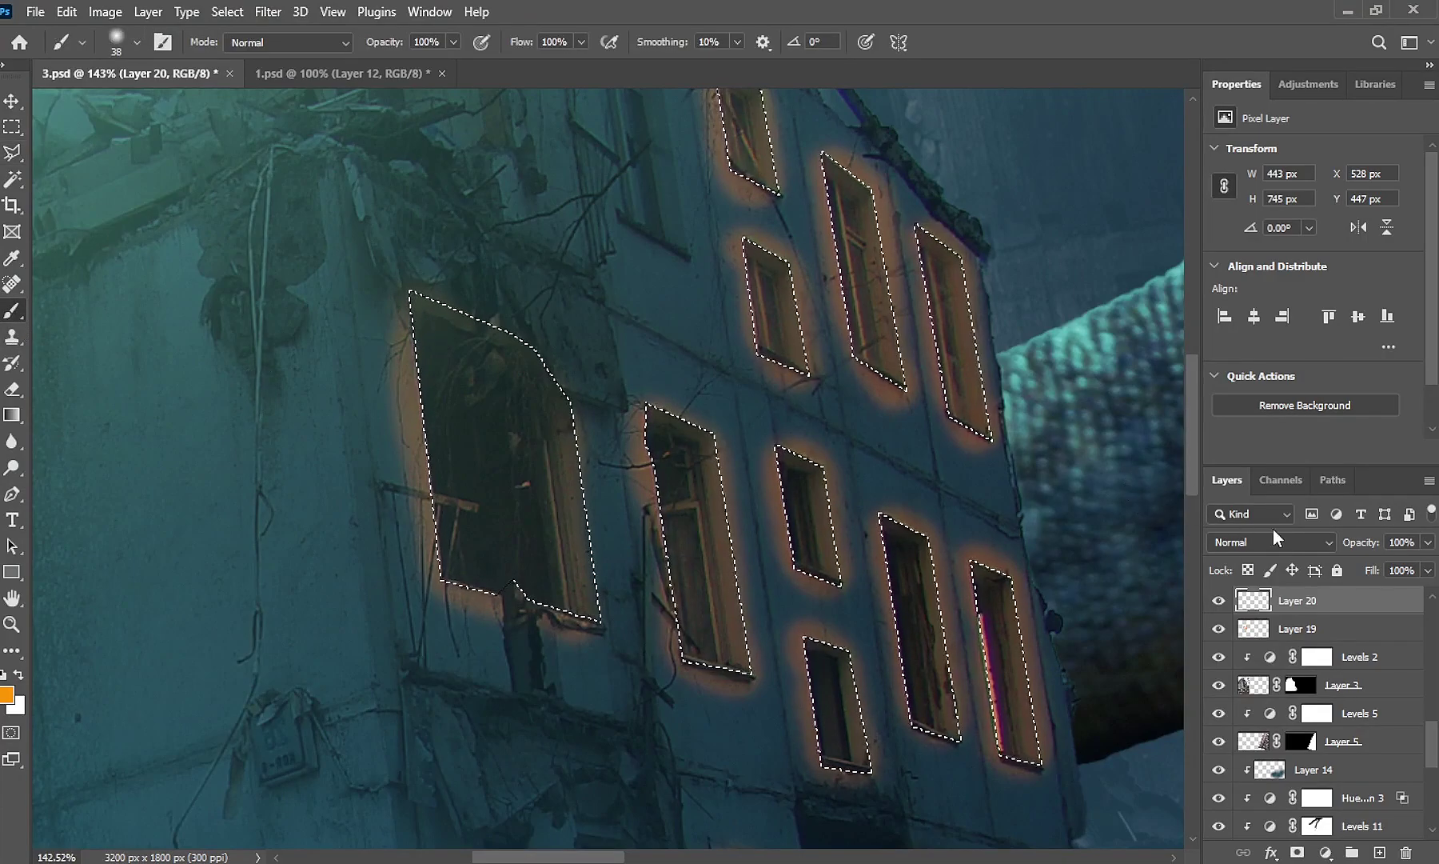
left_click(1332, 543)
left_click(1309, 548)
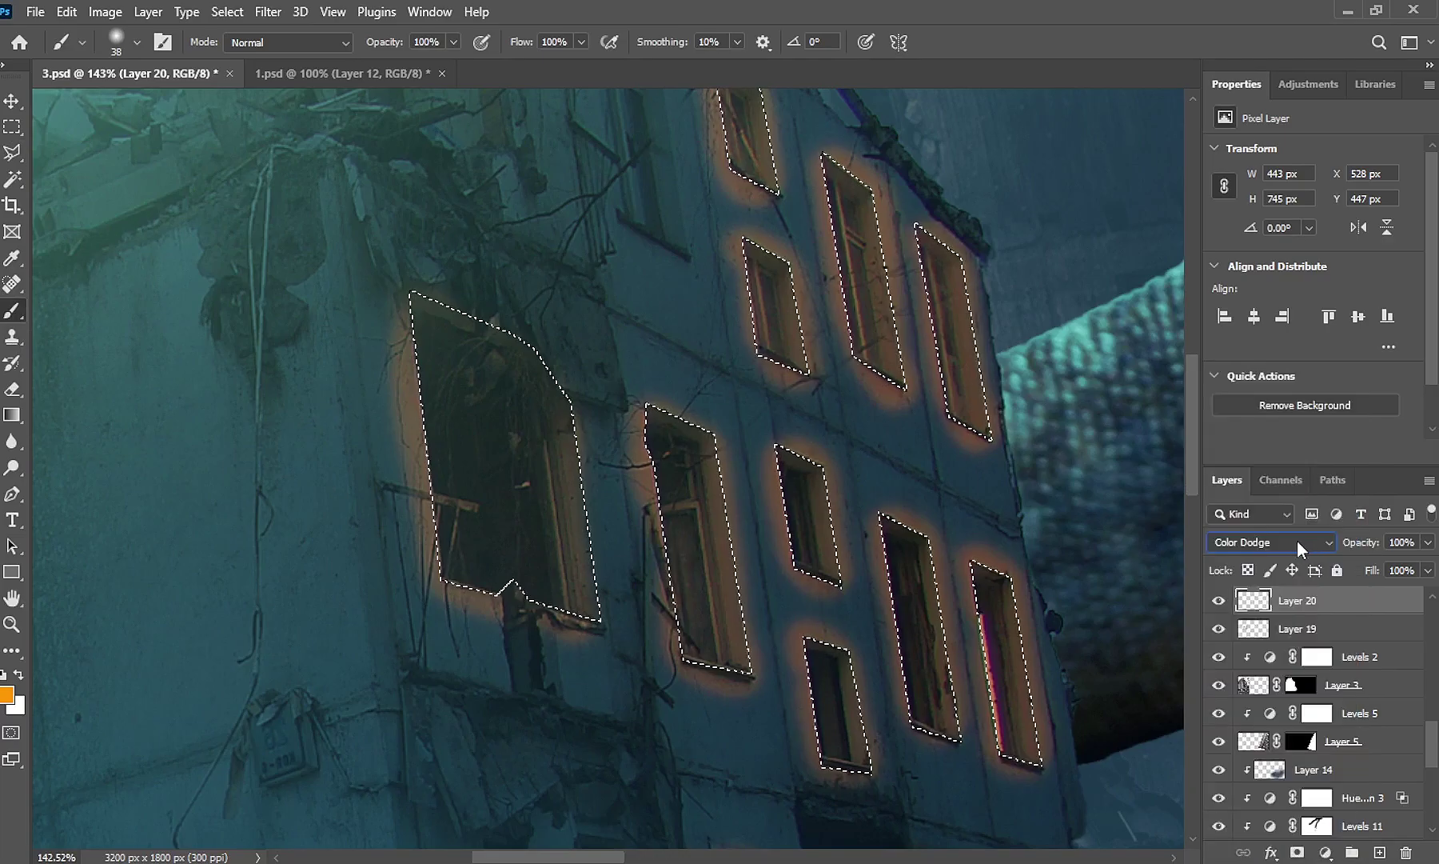
mouse_move(469, 296)
left_mouse_down()
mouse_move(649, 453)
mouse_move(964, 546)
mouse_move(915, 305)
mouse_move(685, 376)
left_mouse_up()
scroll(915, 305, "up", 3)
scroll(684, 376, "down", 5)
scroll(849, 304, "down", 5)
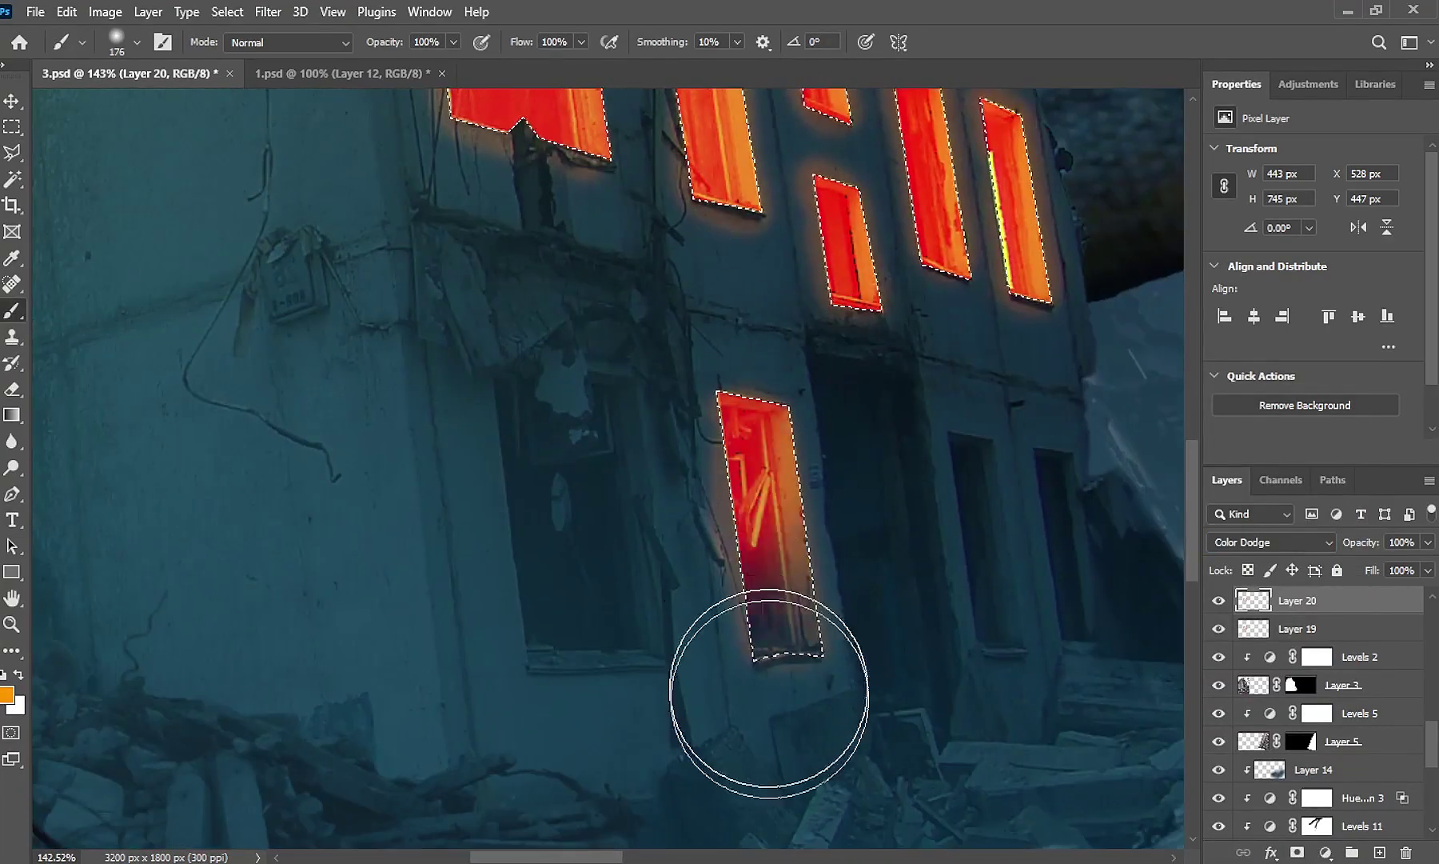
mouse_move(762, 687)
left_mouse_down()
mouse_move(745, 704)
mouse_move(768, 592)
mouse_move(787, 616)
left_mouse_up()
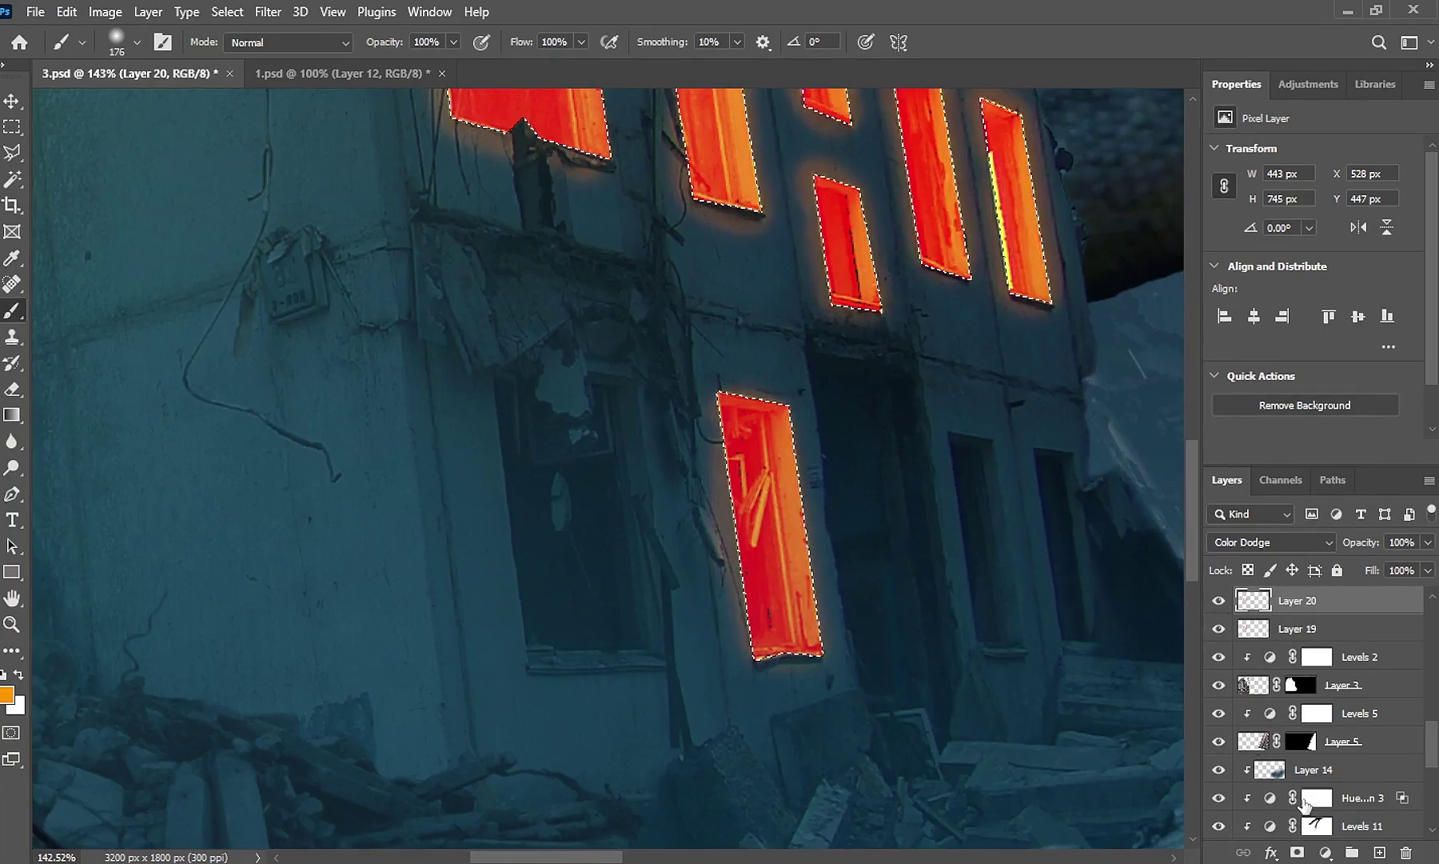
Add a layer mask to the glow and paint it along the lit window's edge
left_click(1297, 852, "alt")
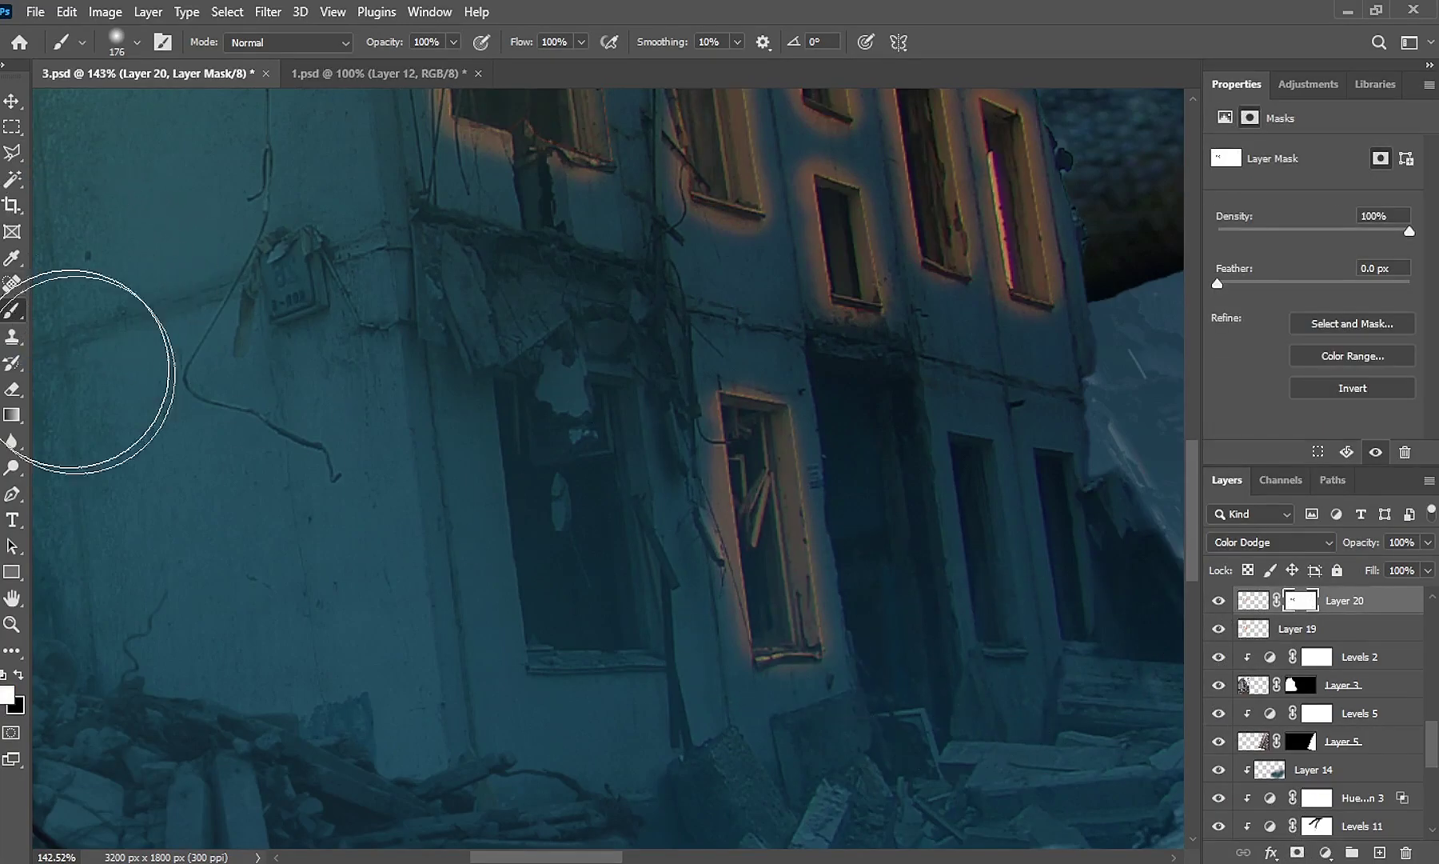
left_click_drag(691, 527, 687, 527)
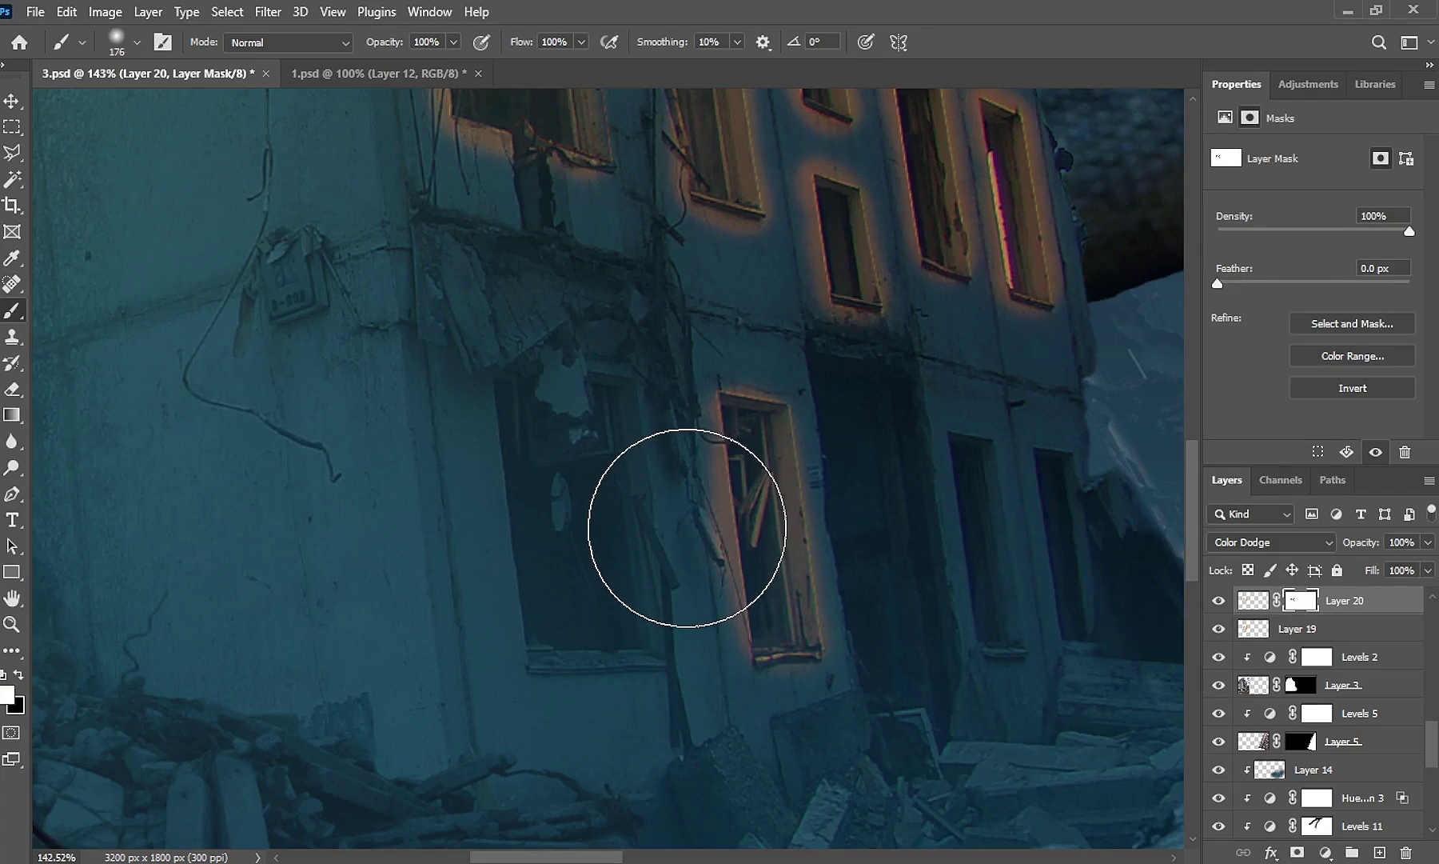
left_click(19, 675)
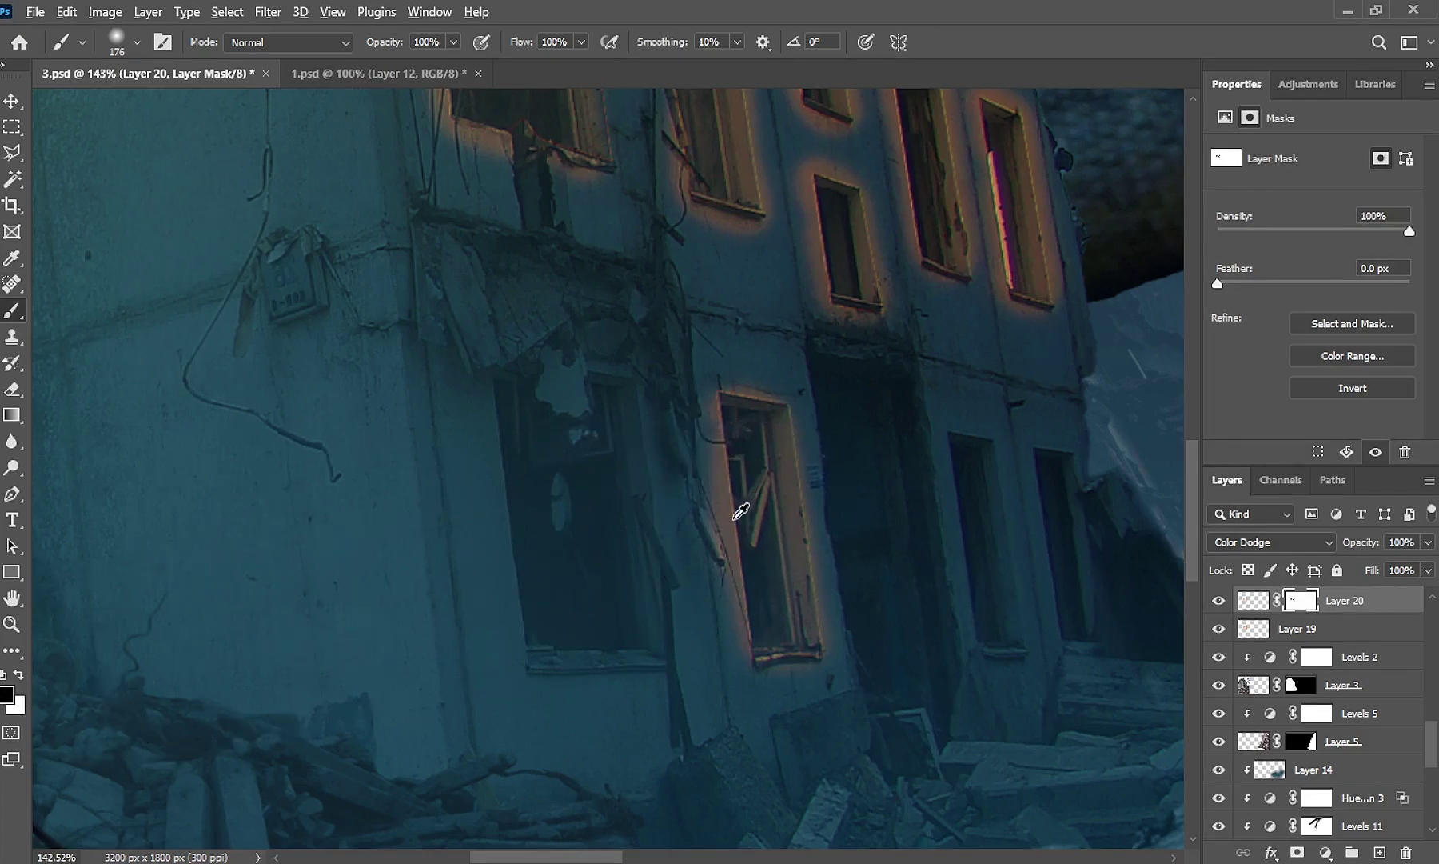
key("x")
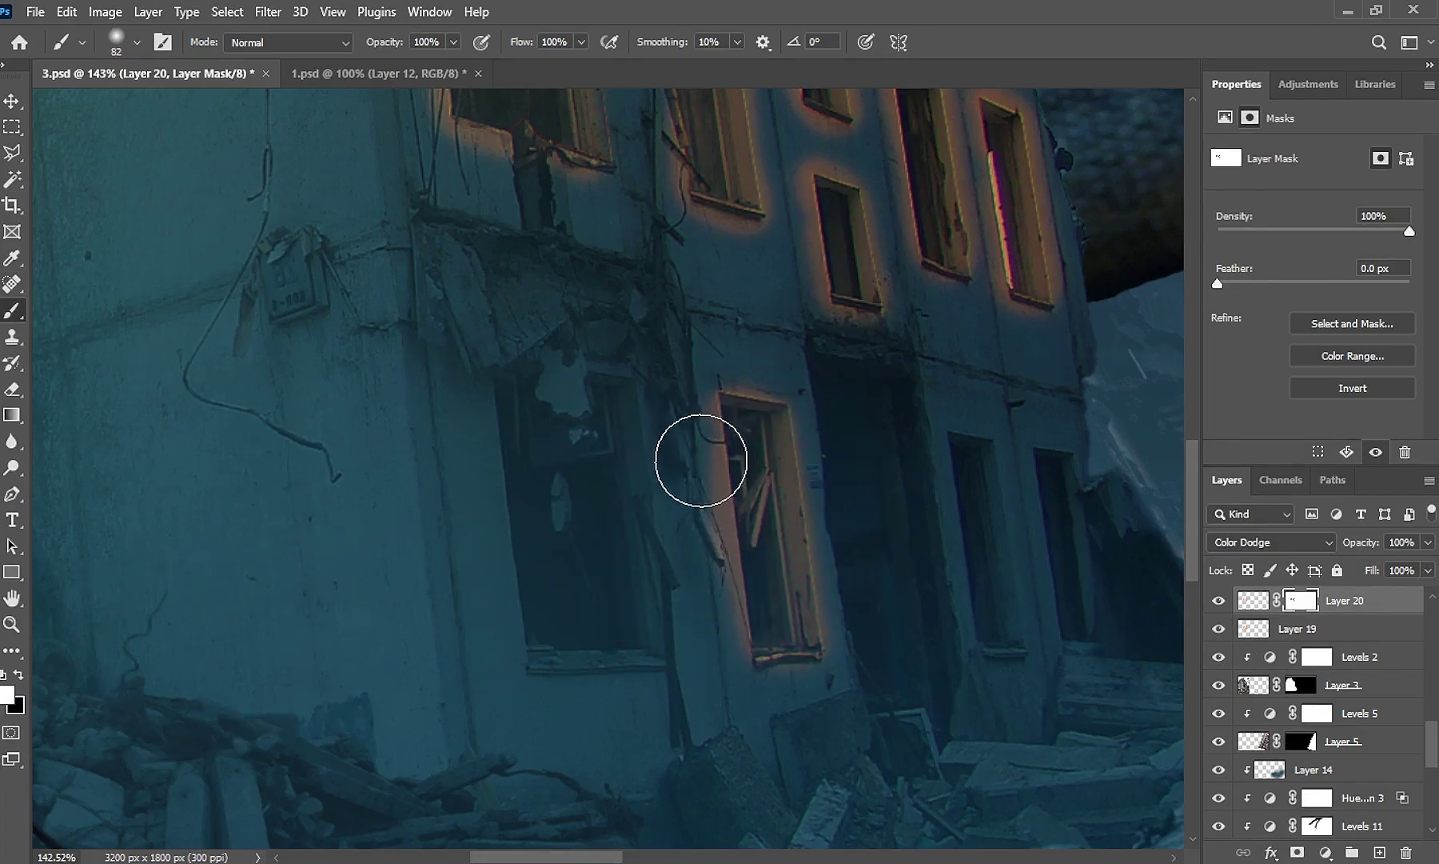
left_click_drag(702, 460, 713, 552)
scroll(688, 448, "up", 5)
left_click_drag(656, 347, 703, 511)
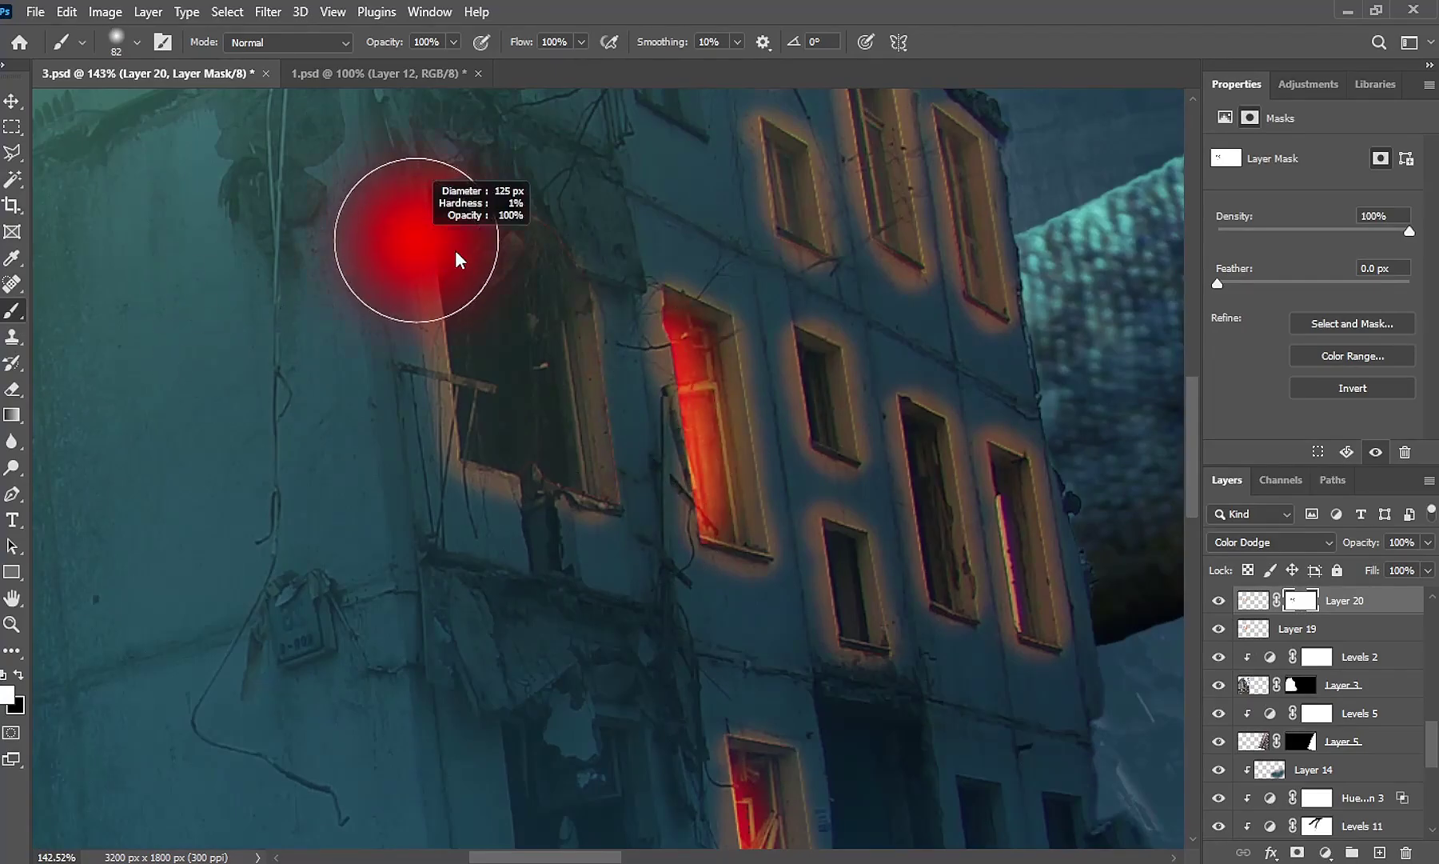
Paint red glow into the large left, middle, tall right and small upper windows
left_click_drag(460, 256, 558, 479)
left_click_drag(832, 376, 836, 447)
left_click_drag(809, 546, 848, 640)
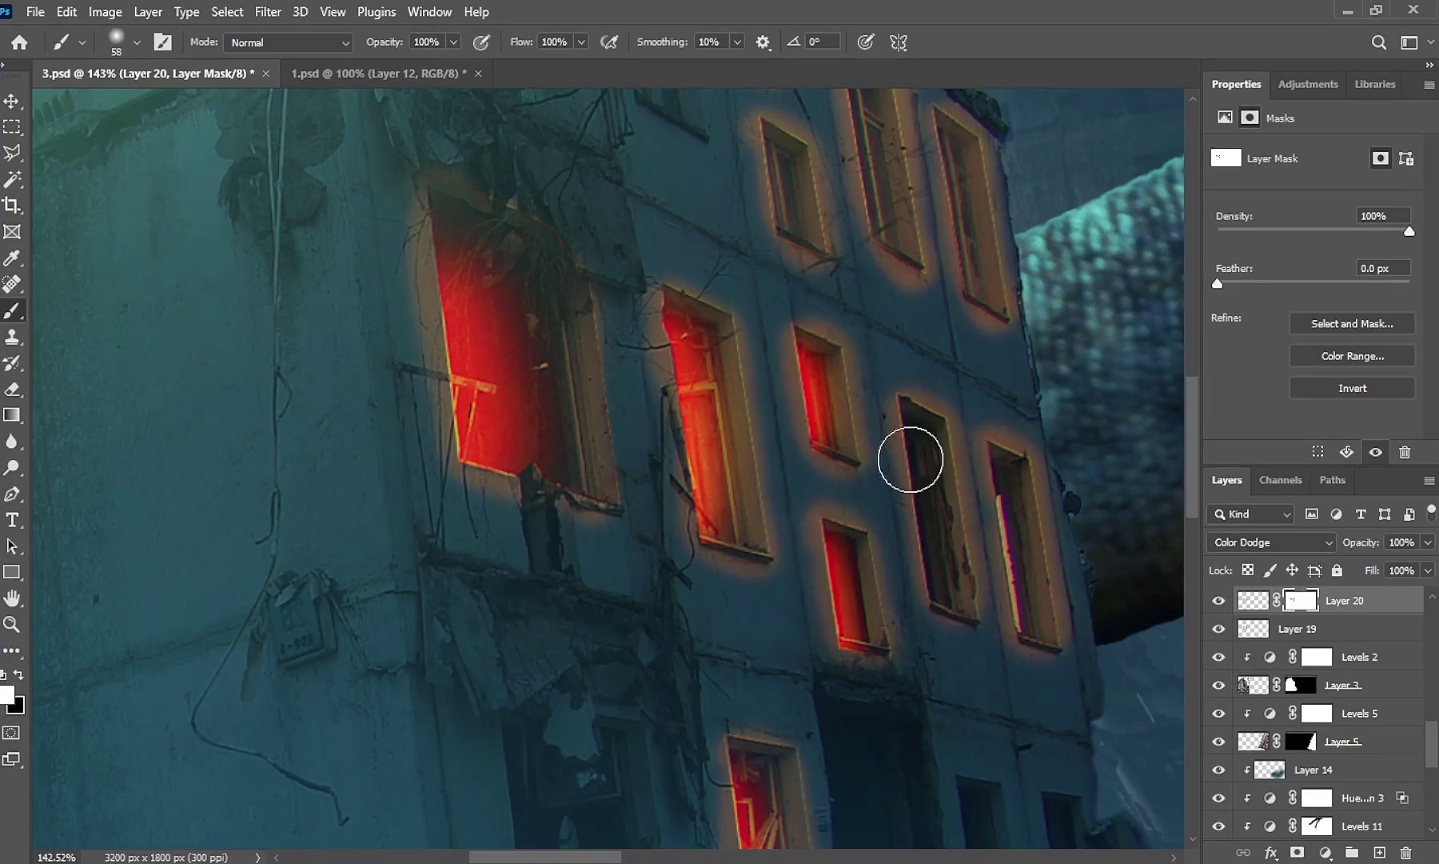
left_click_drag(912, 457, 922, 605)
scroll(1035, 653, "up", 3)
left_click_drag(875, 336, 920, 507)
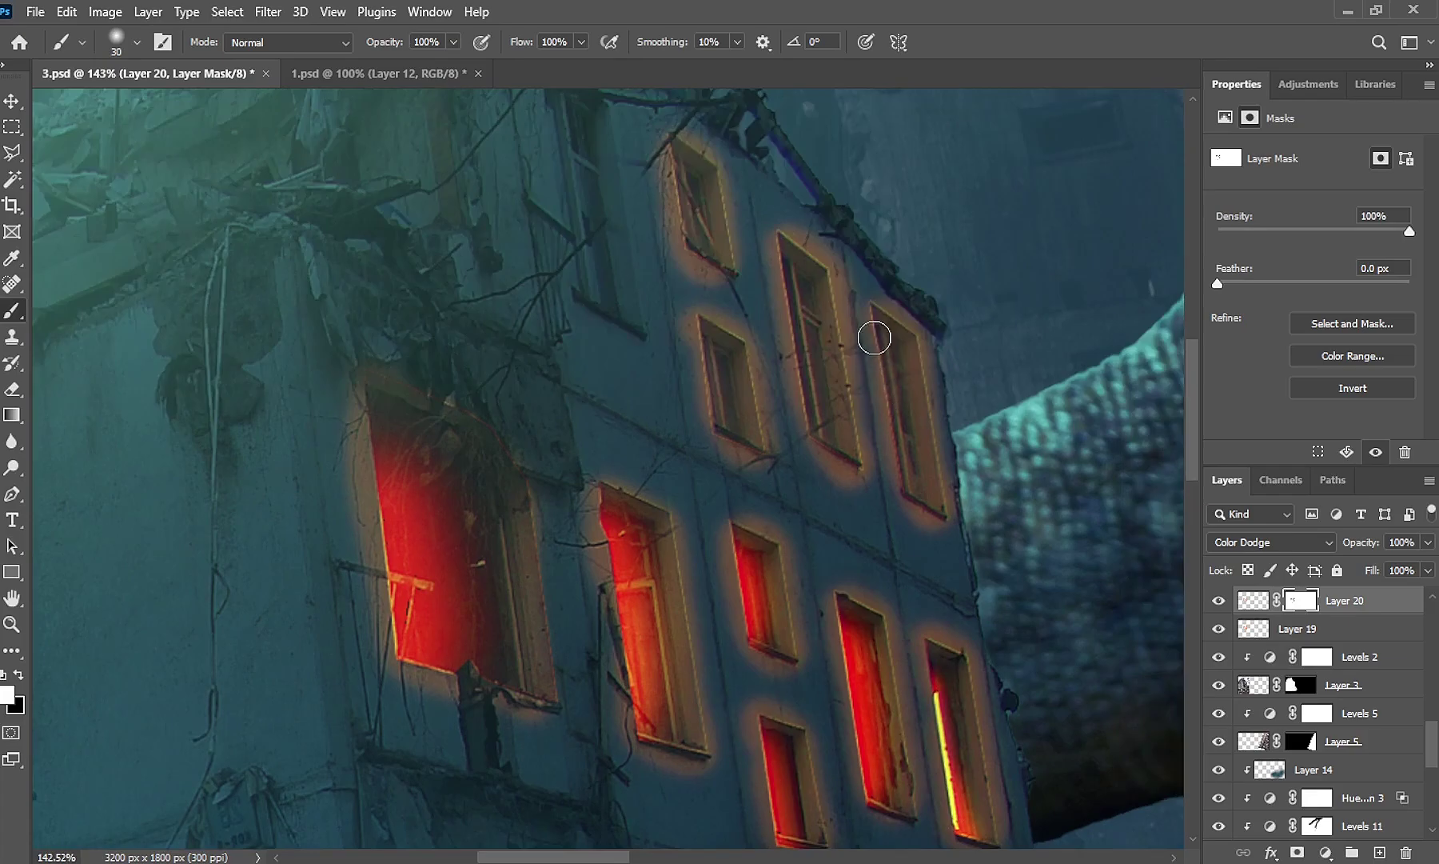
left_click_drag(777, 269, 806, 451)
left_click_drag(695, 350, 732, 448)
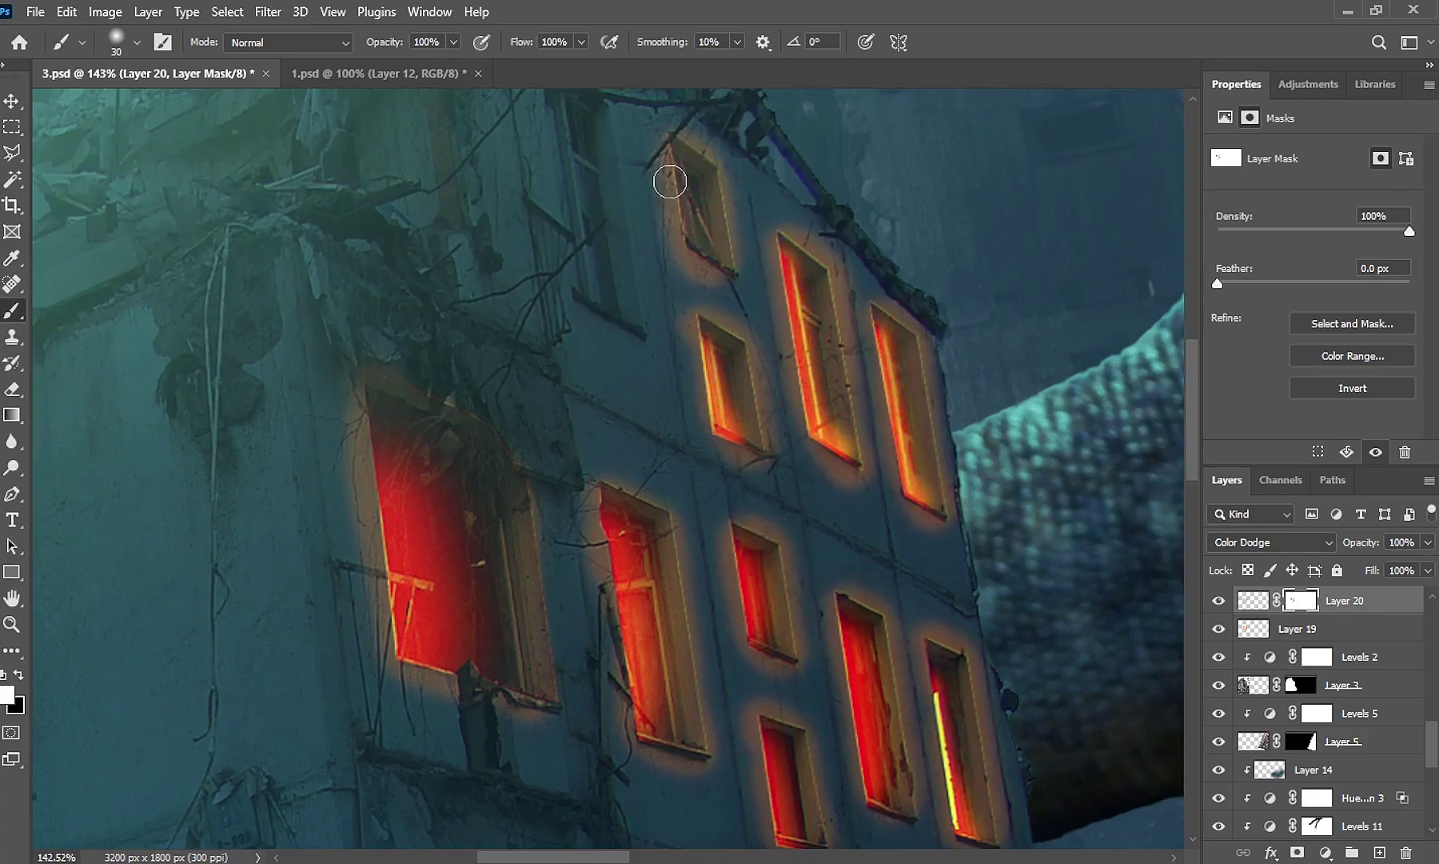
Set Layer 20's fill to 88% and add a new empty layer above it
scroll(696, 480, "down", 3)
scroll(691, 476, "down", 2)
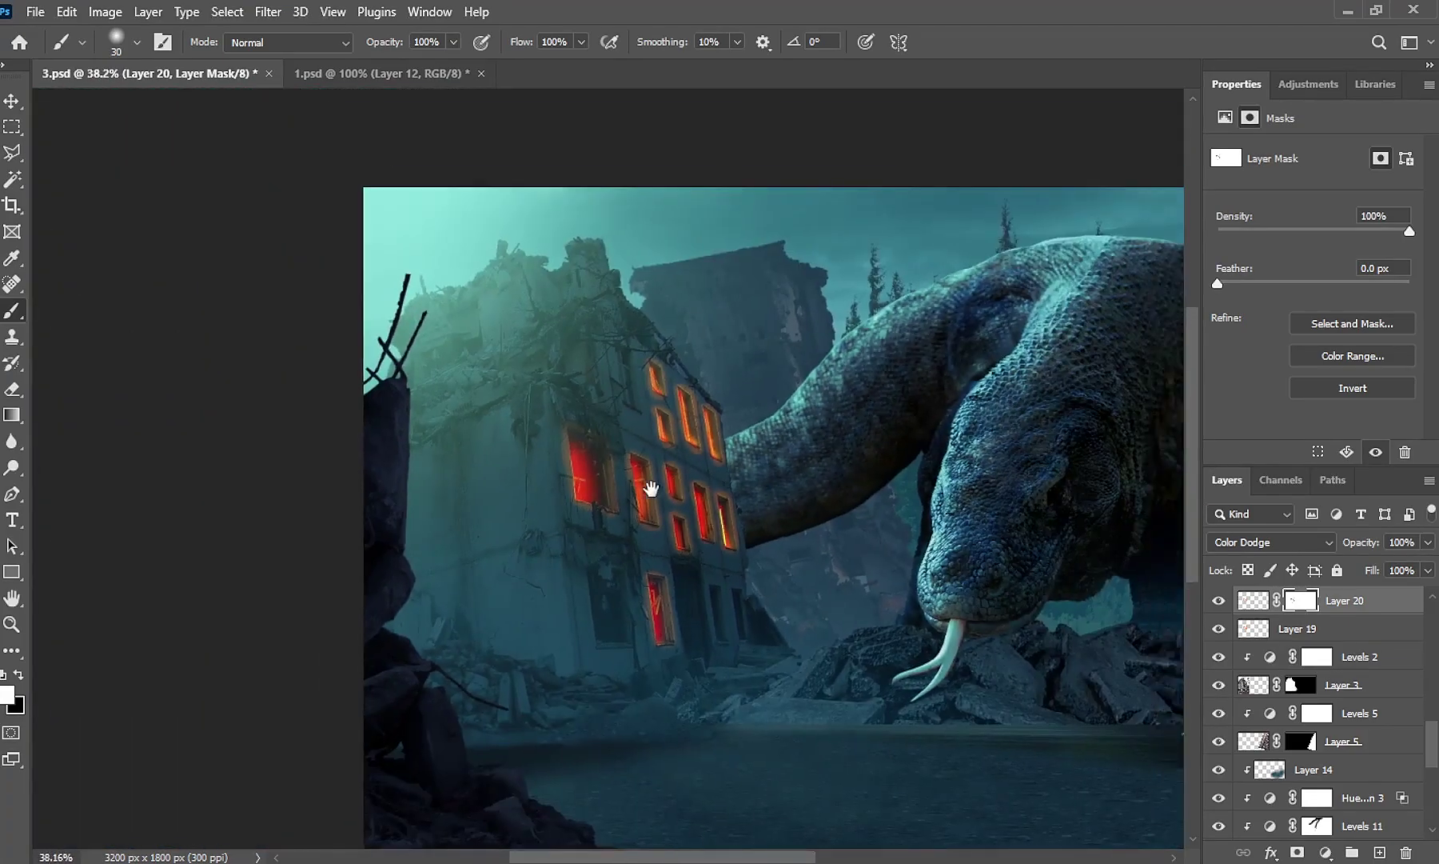
left_click_drag(834, 433, 684, 509)
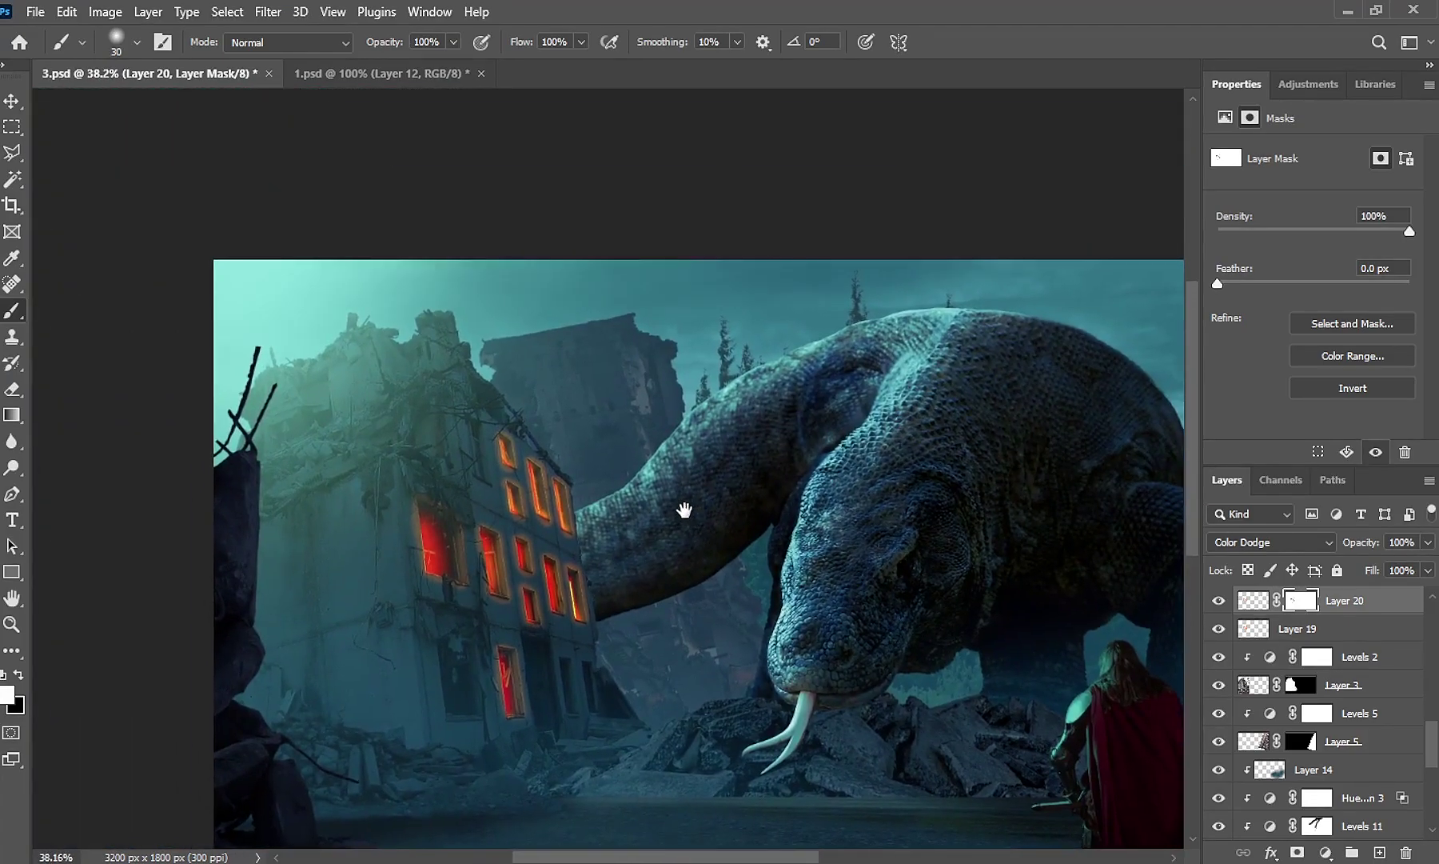
left_click(1426, 573)
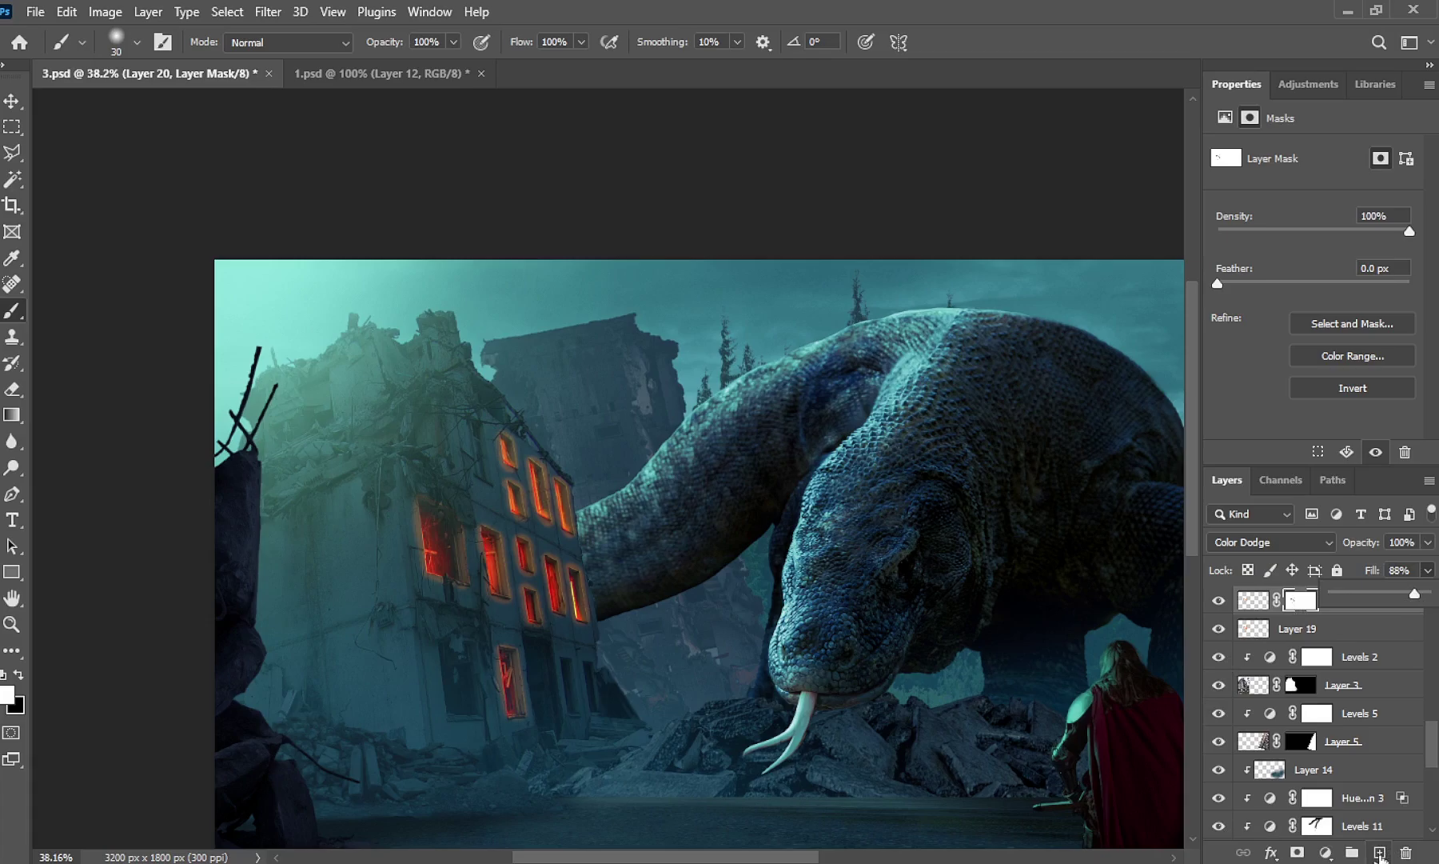
left_click(1379, 852)
Set Layer 21 to Overlay, paint warm orange over the facade and windows, and lower opacity to 52%
scroll(282, 424, "up", 3)
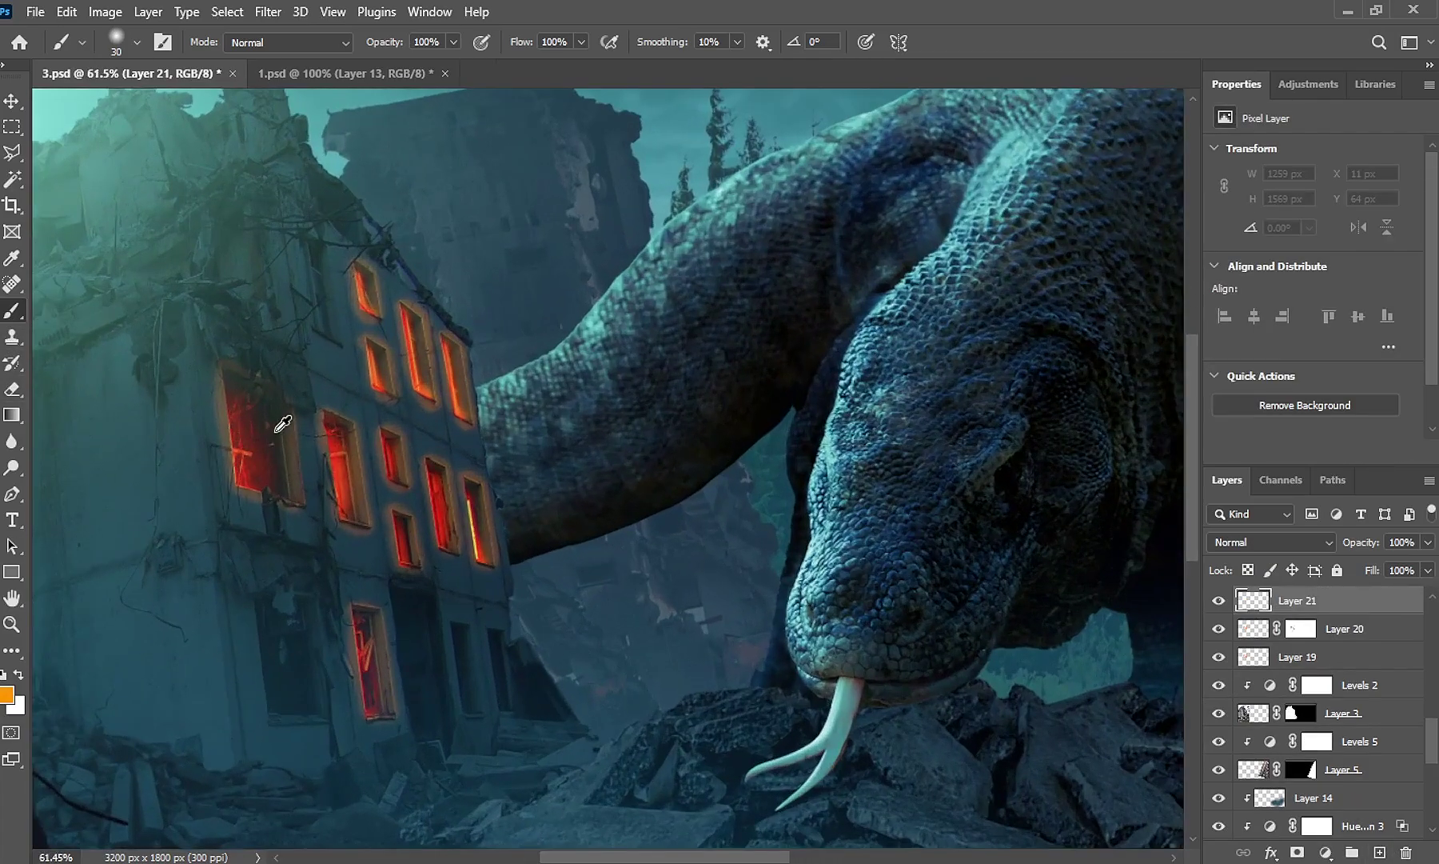
scroll(294, 428, "up", 3)
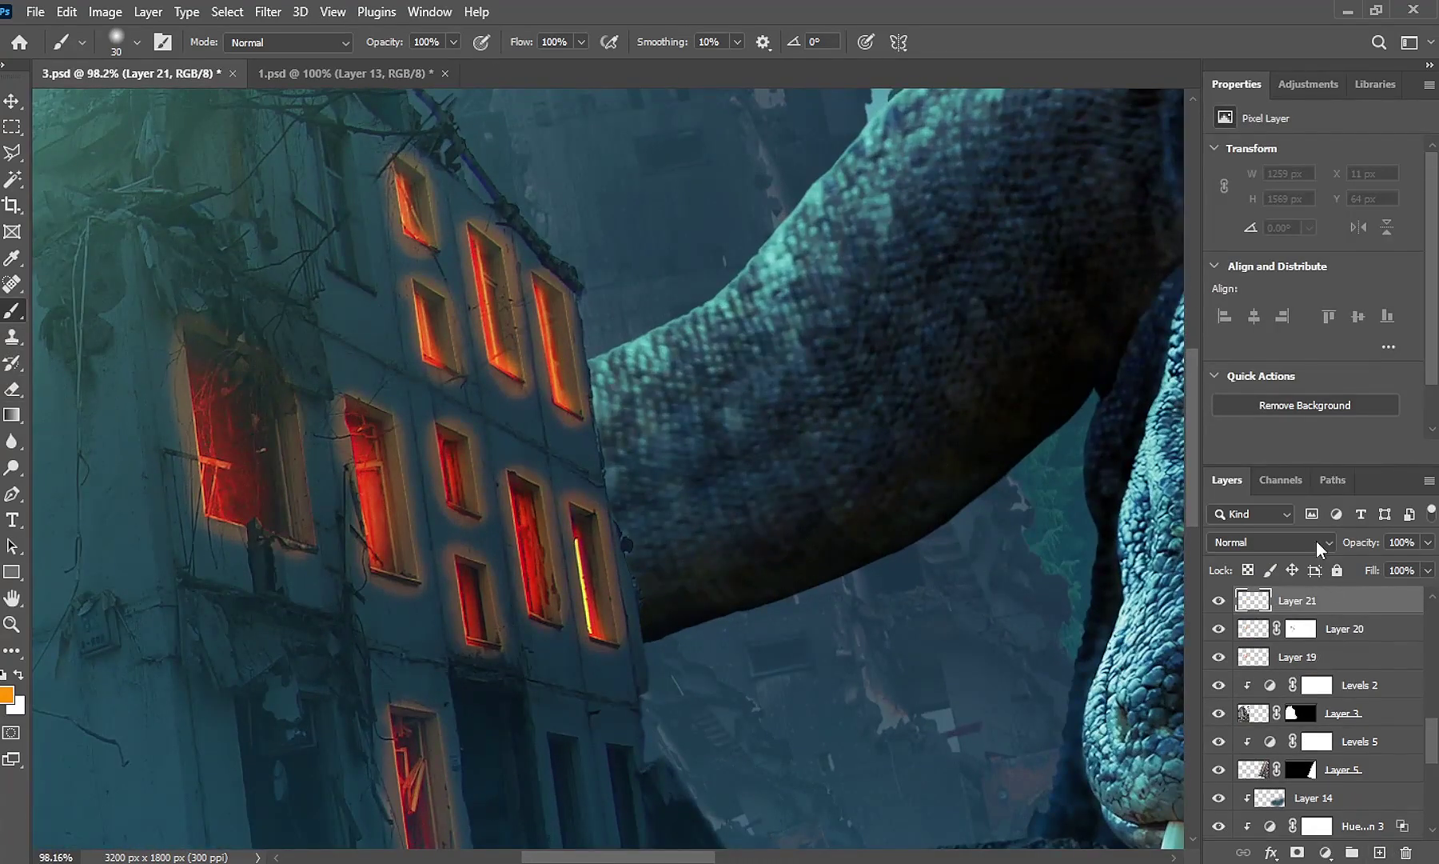
left_click(1316, 541)
left_click(1271, 610)
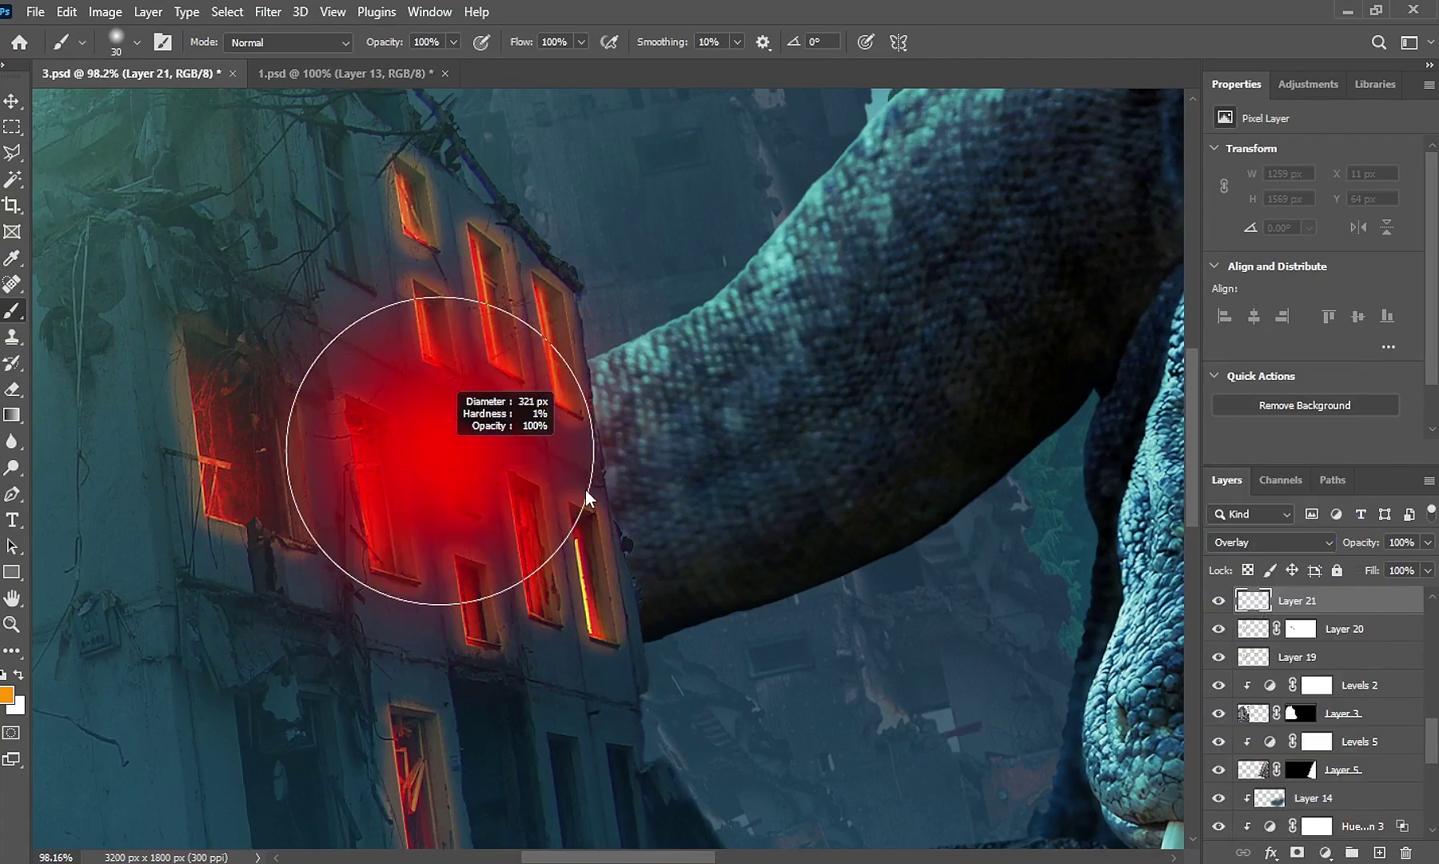
mouse_move(466, 418)
left_mouse_down()
mouse_move(419, 475)
mouse_move(450, 475)
left_mouse_up()
mouse_move(424, 662)
left_mouse_down()
mouse_move(460, 503)
mouse_move(533, 491)
left_mouse_up()
scroll(534, 491, "up", 3)
left_click_drag(672, 519, 624, 688)
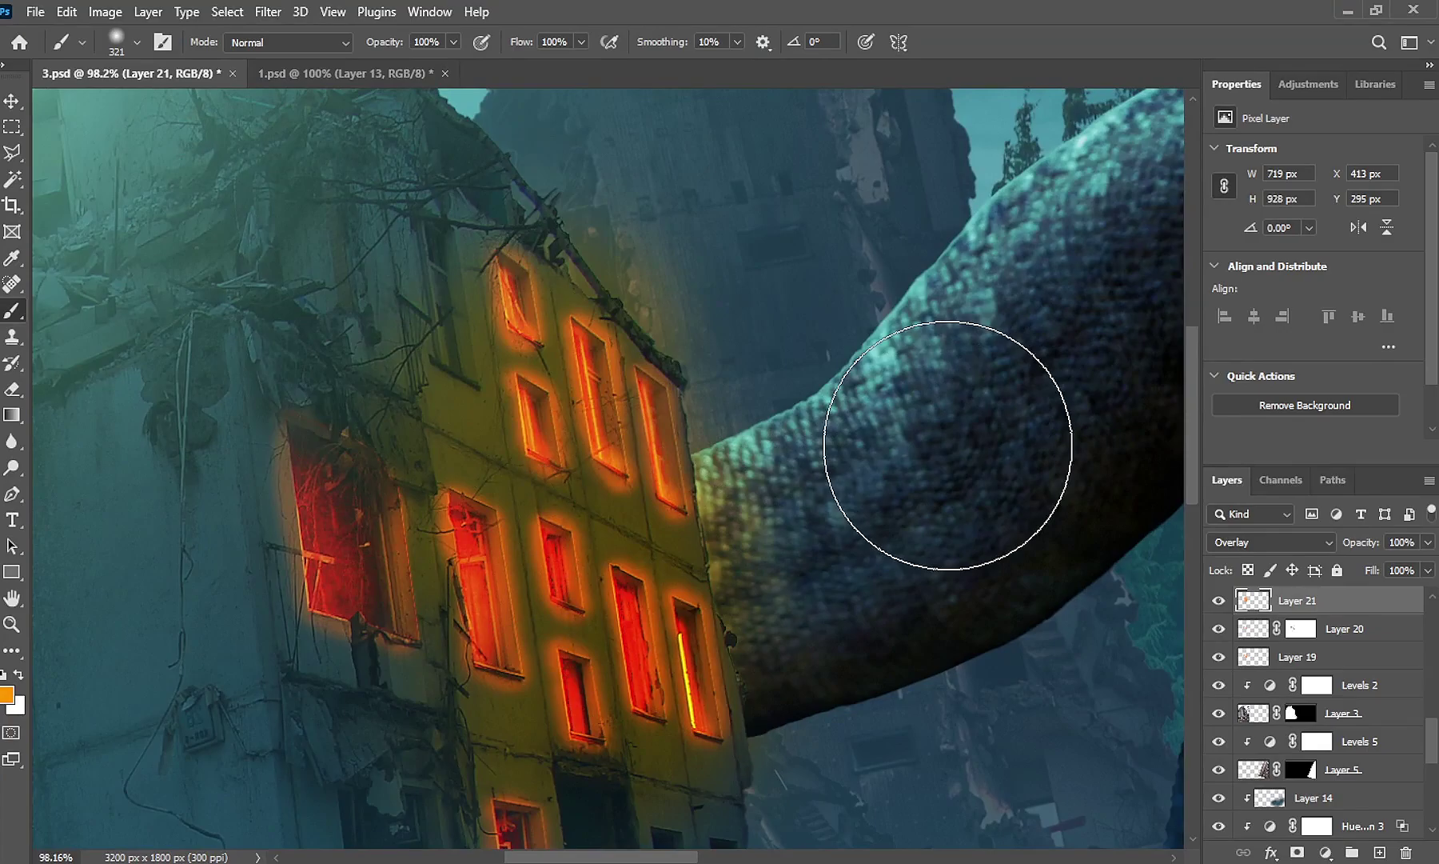
left_click(1430, 542)
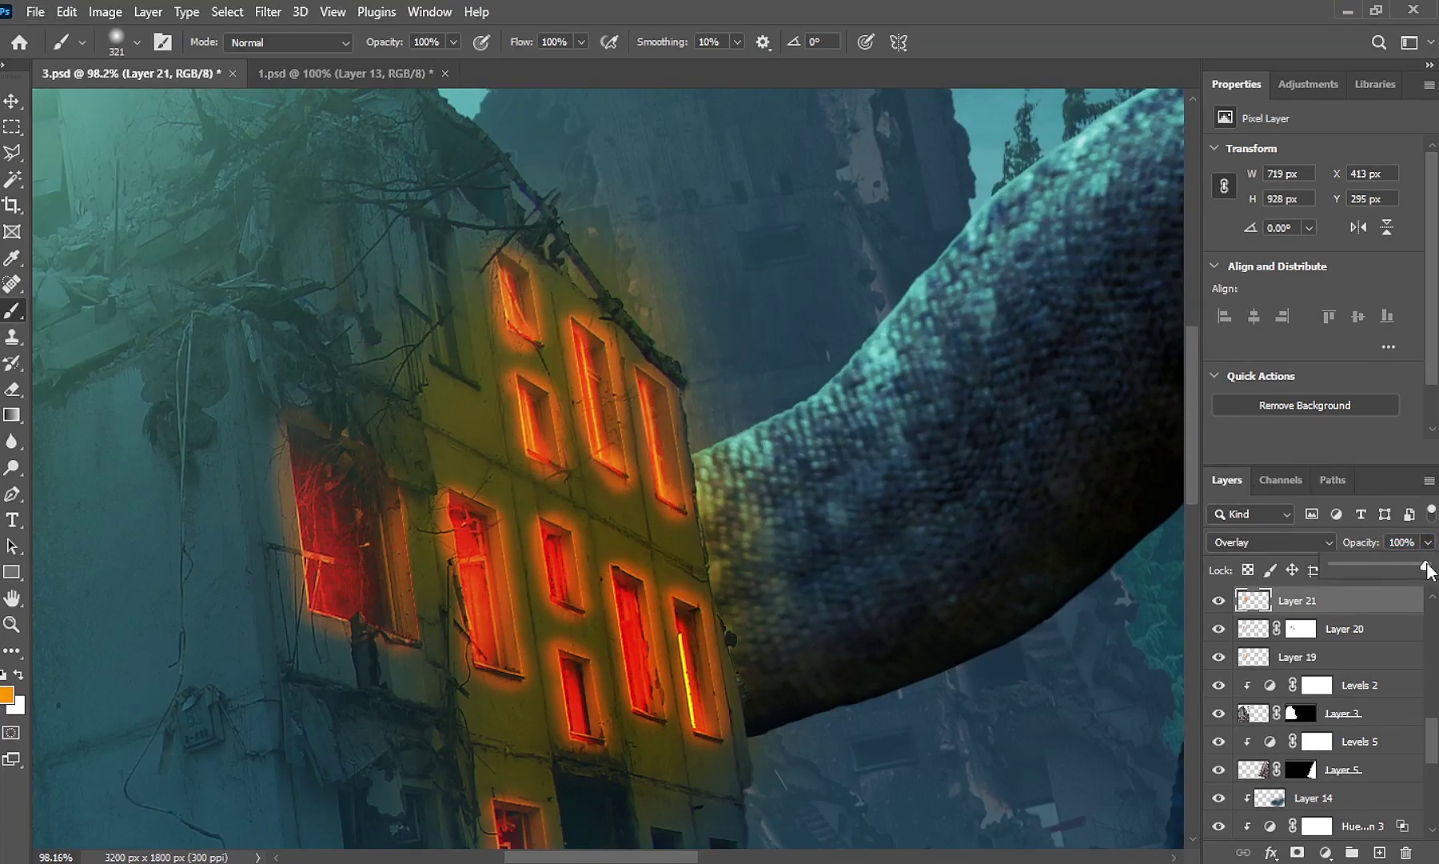
left_click_drag(1383, 565, 1381, 565)
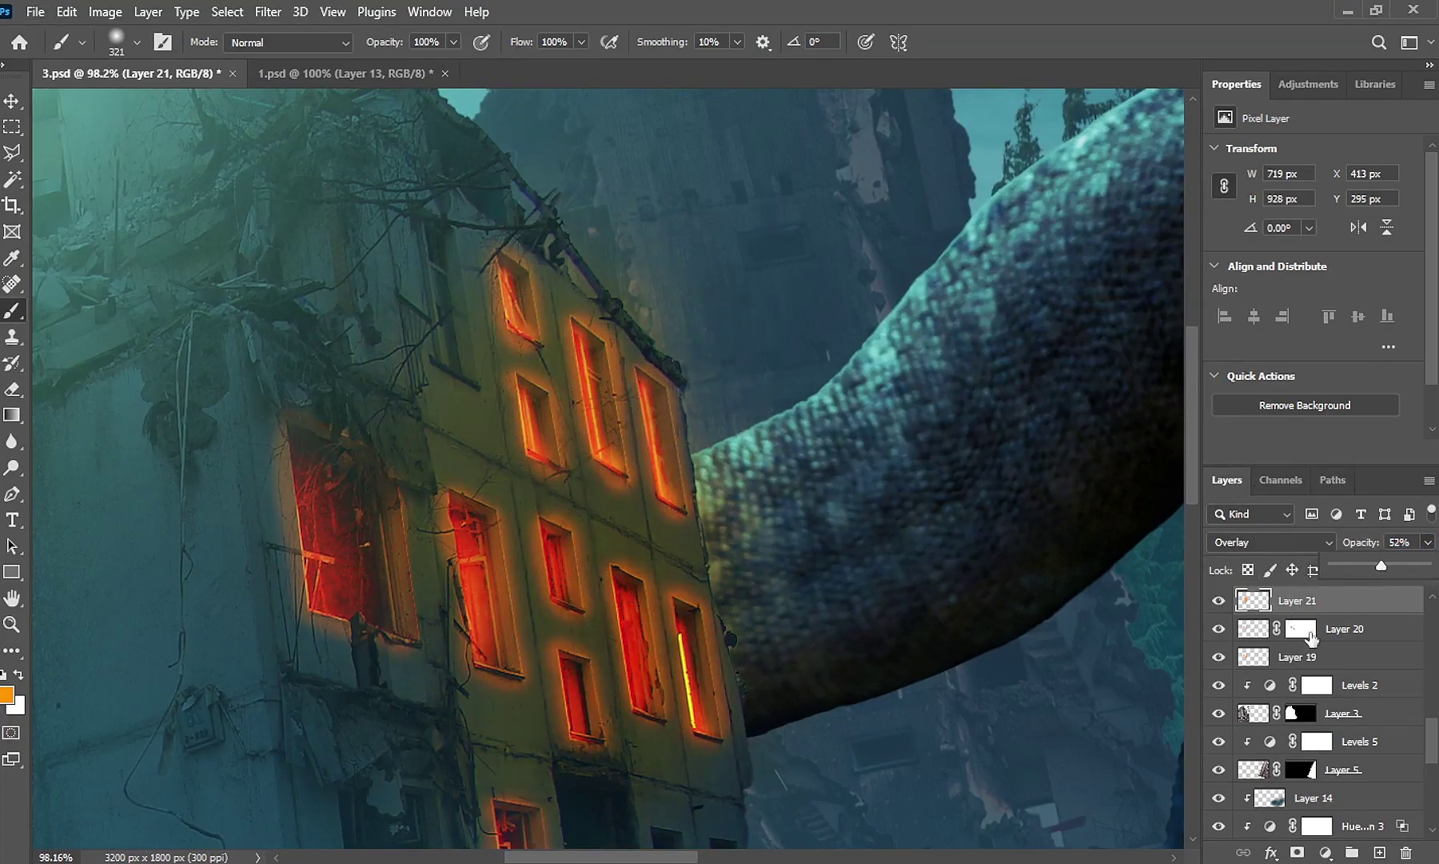
scroll(1320, 744, "up", 3)
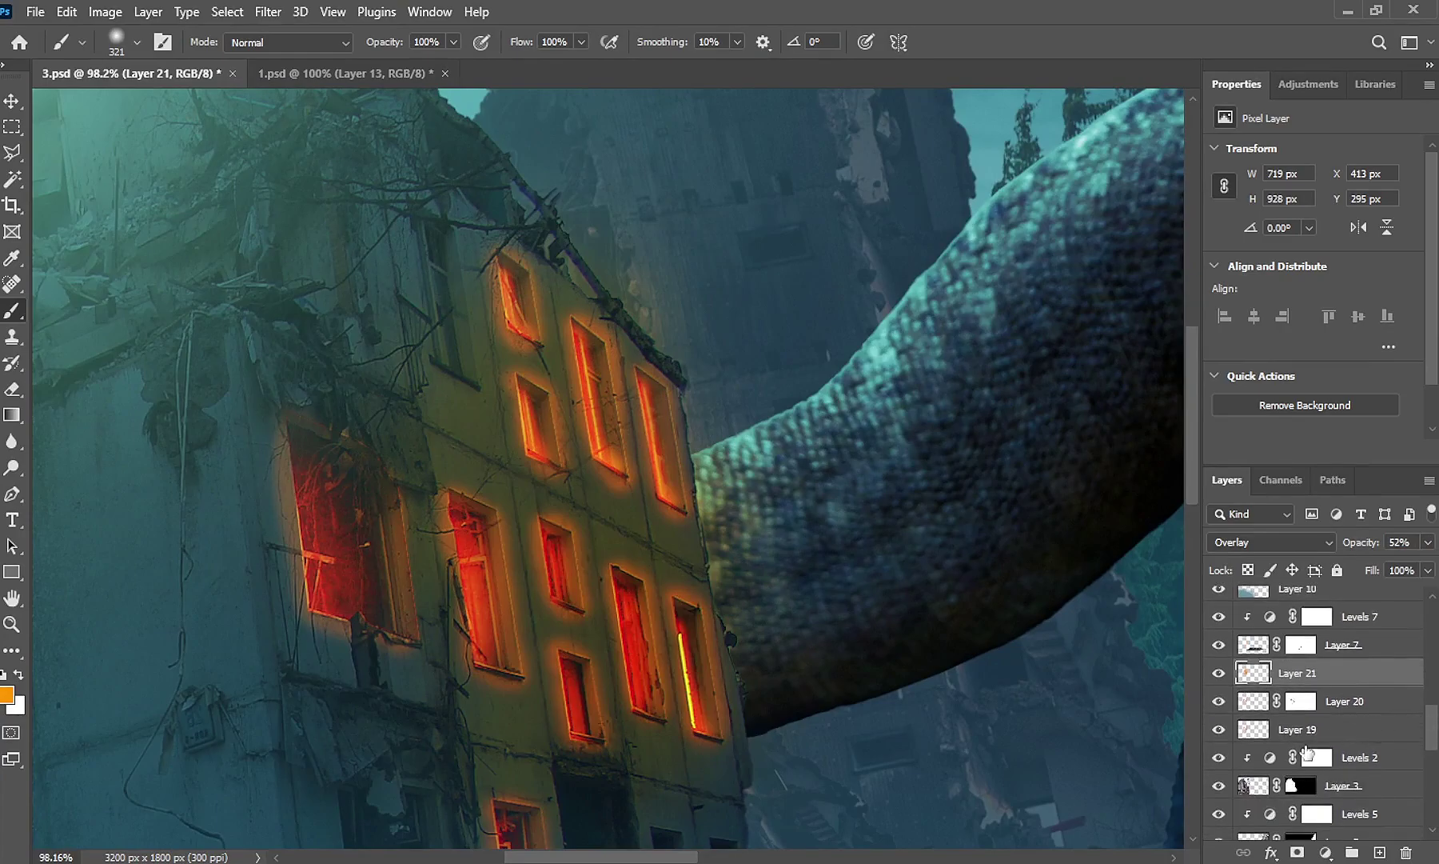
Drag the smoke.jpg image into the composite above Levels 2
left_click(1270, 759)
key("v")
left_click(572, 73)
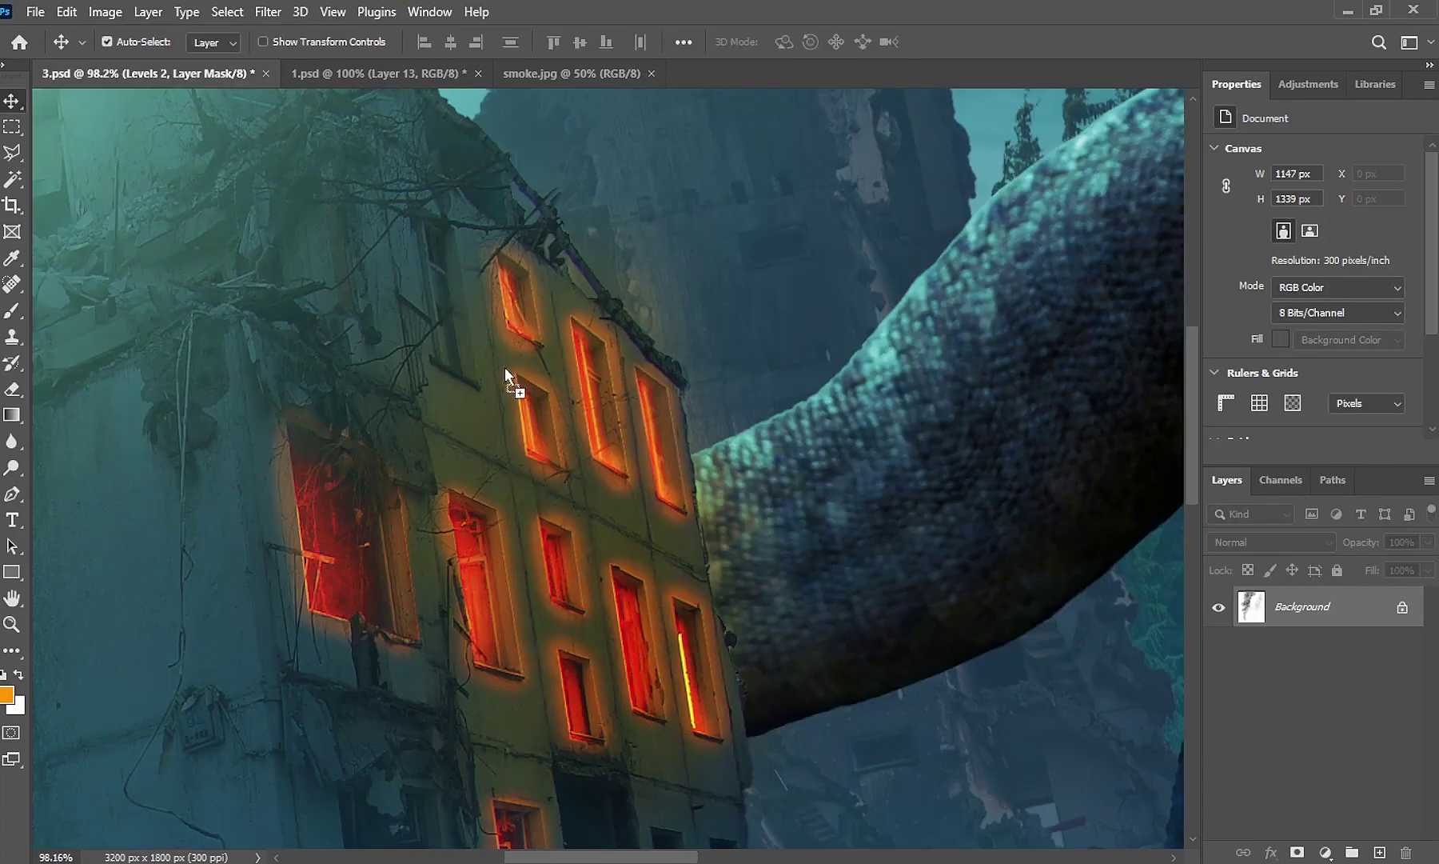
left_click_drag(264, 160, 540, 432)
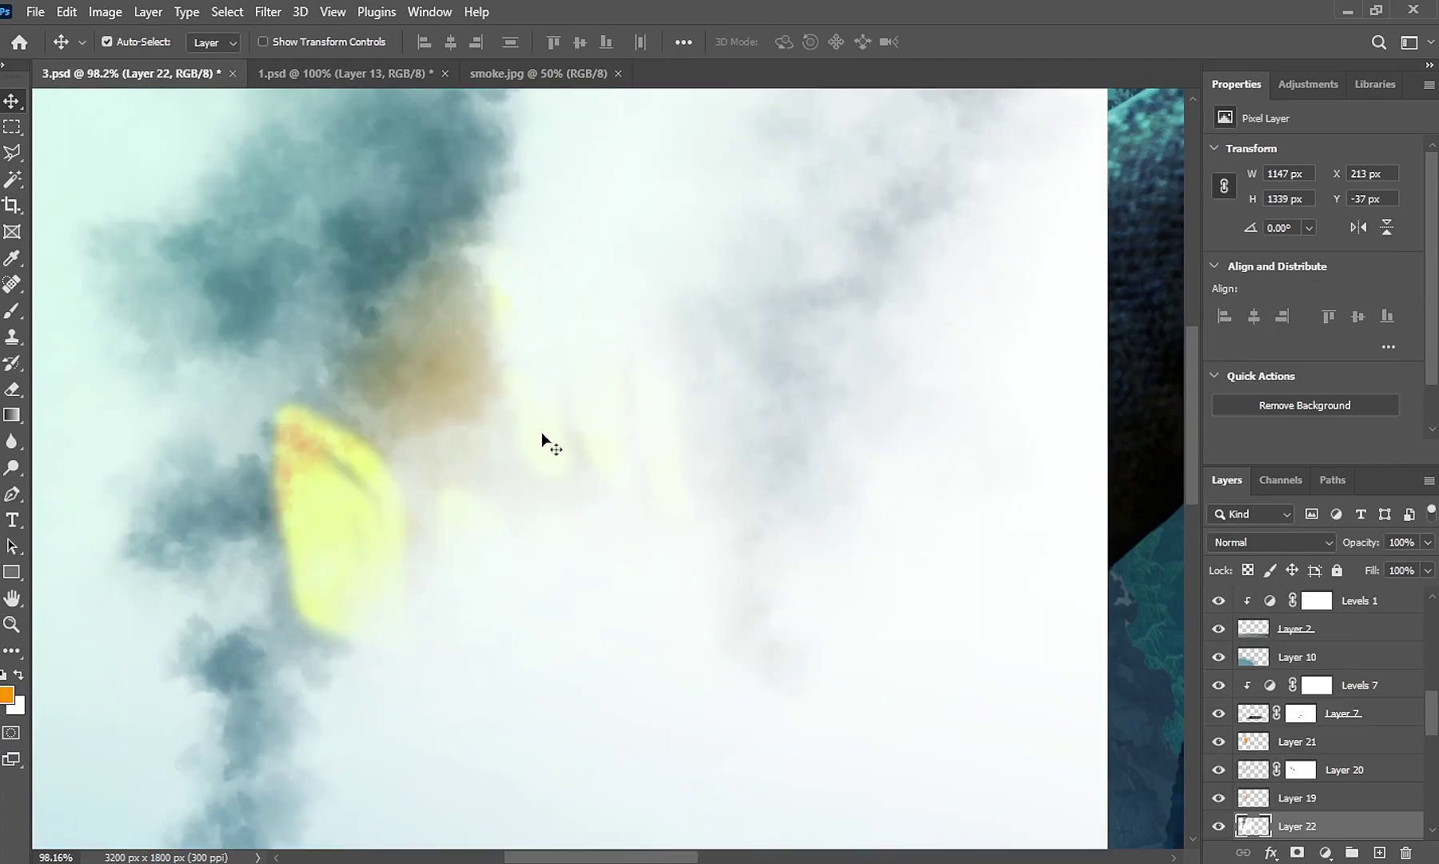
scroll(745, 532, "down", 3)
scroll(746, 532, "down", 2)
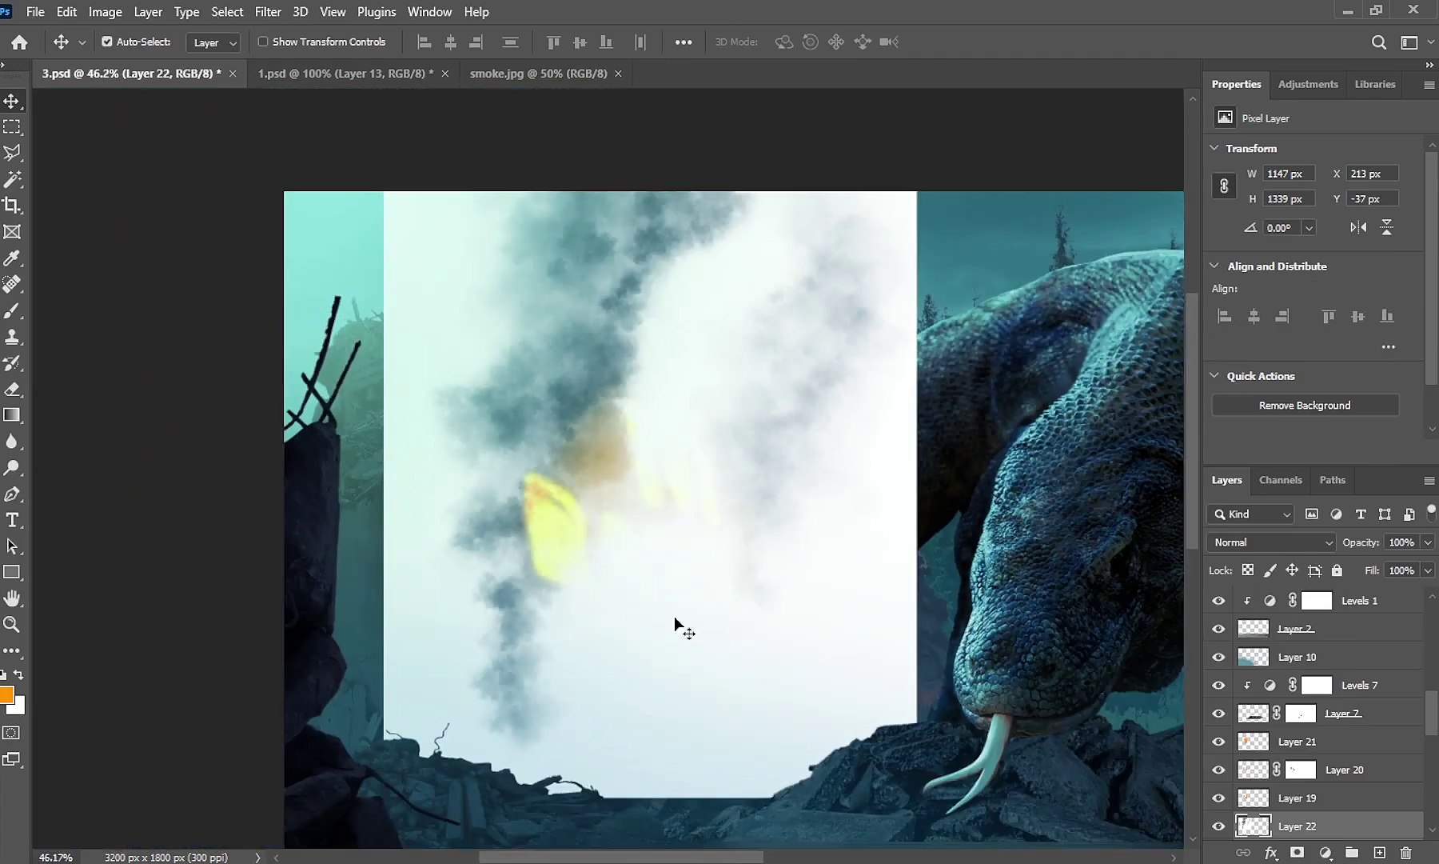
Scale the smoke to about 82%, shift it down-right, and blend it with Multiply
key("ctrl+t")
left_click_drag(398, 790, 495, 678)
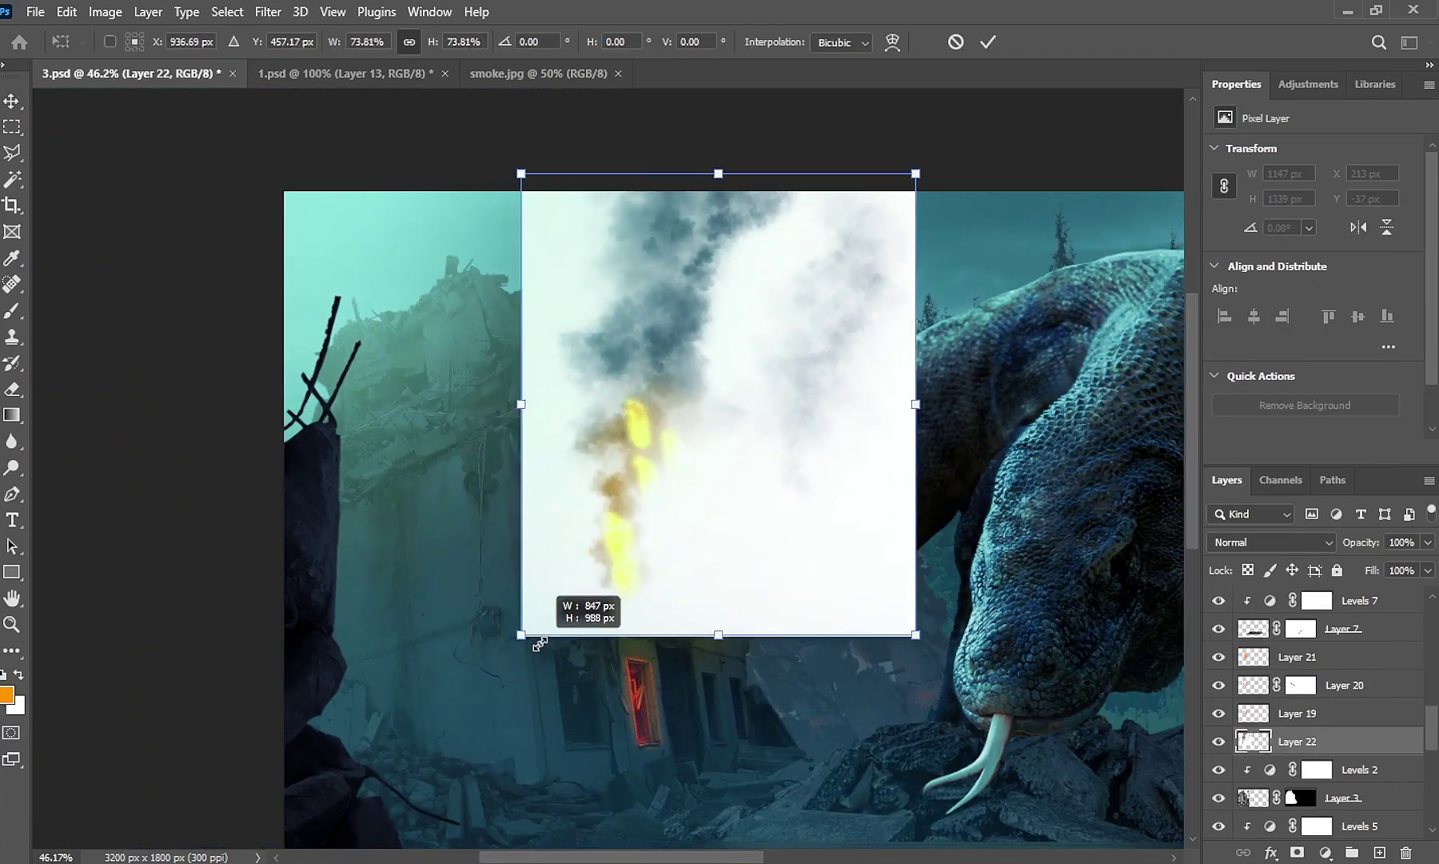
left_click_drag(749, 515, 794, 521)
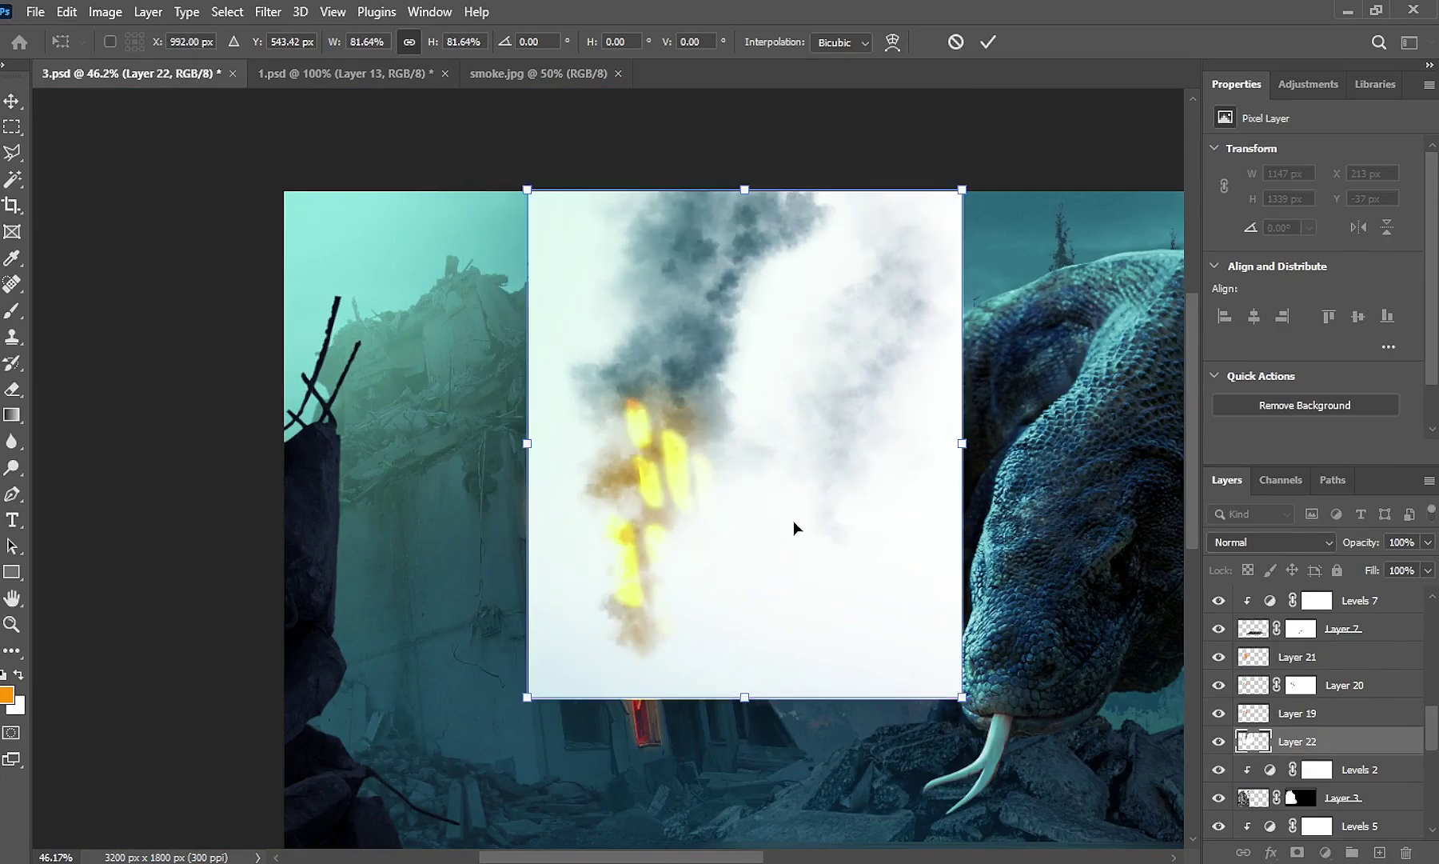
left_click(1318, 543)
left_click(1266, 450)
left_click(12, 100)
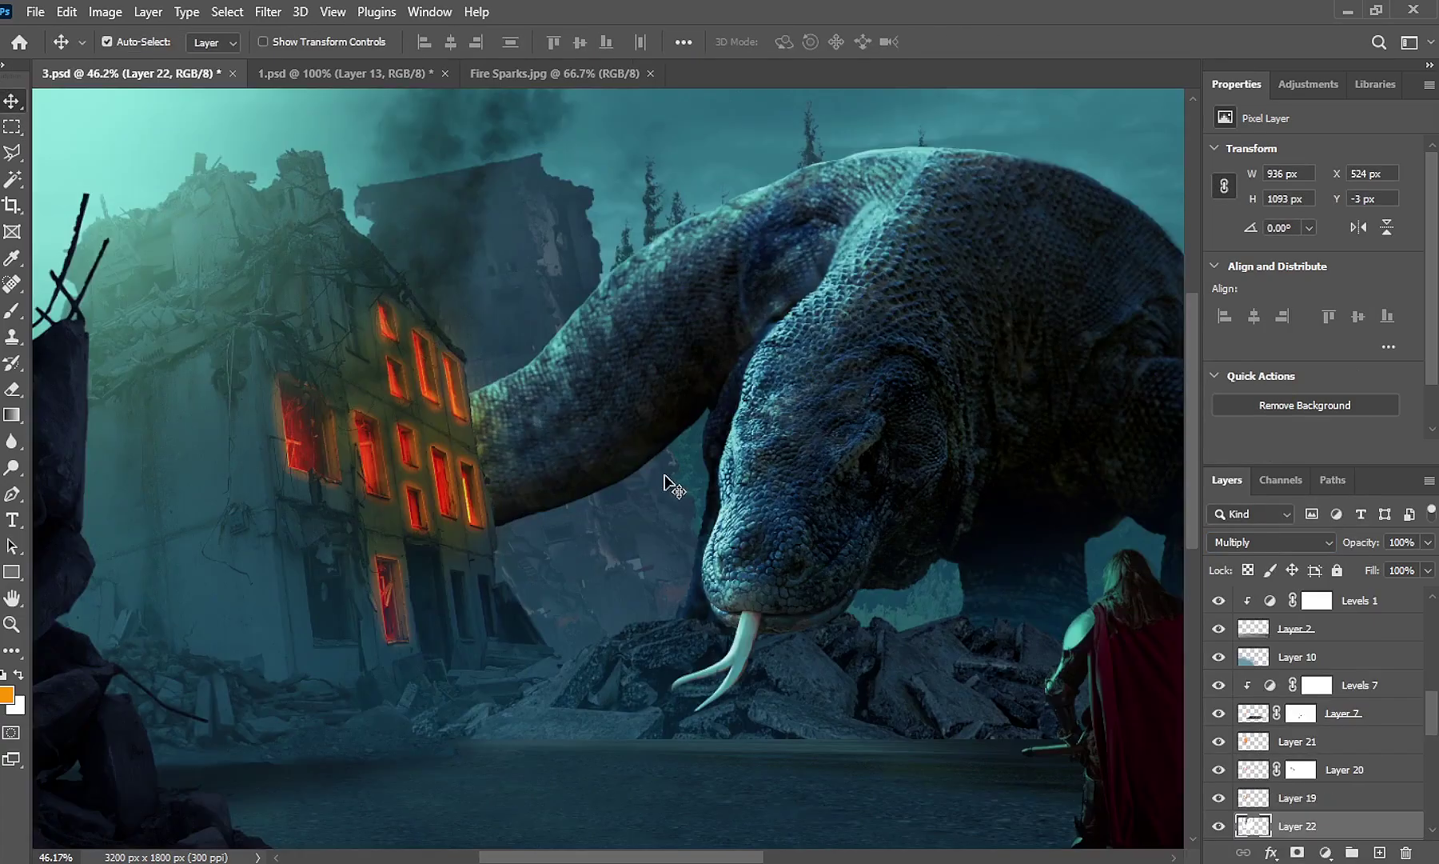
left_click_drag(1431, 719, 1432, 616)
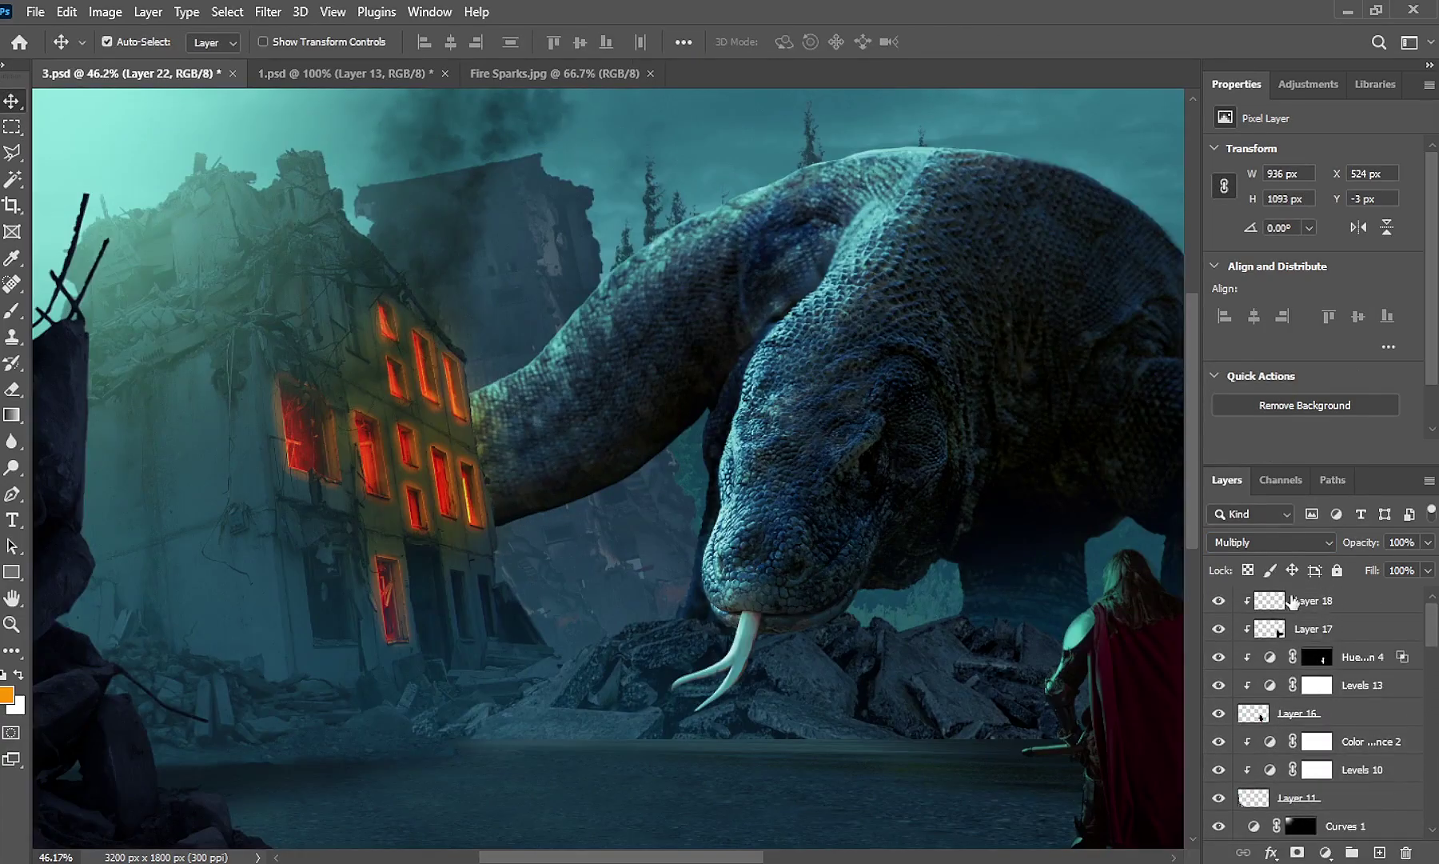
Drop the Fire Sparks image above Layer 18 and position it over the building
left_click(1283, 601)
left_click(600, 74)
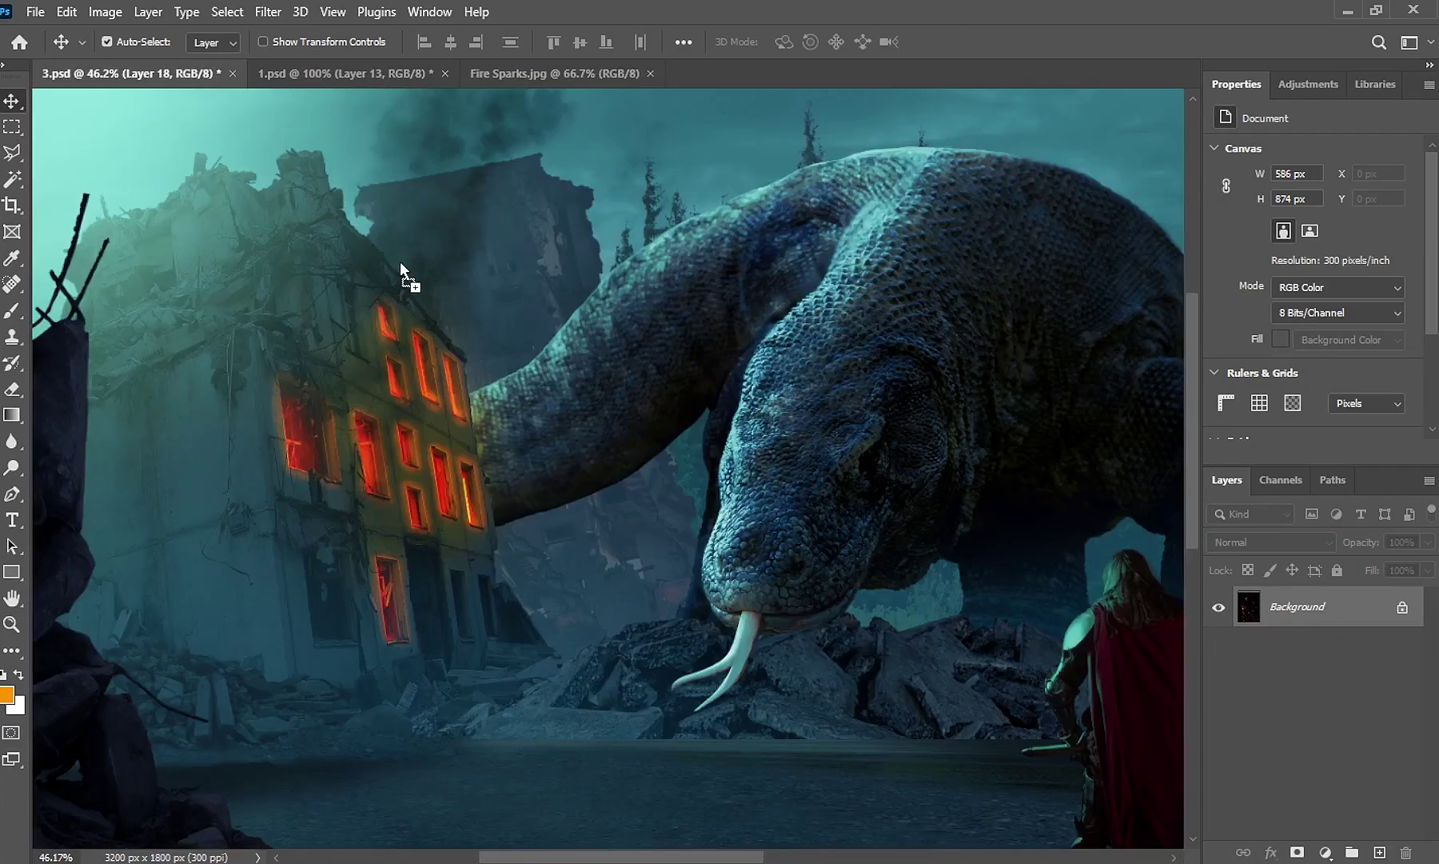
left_click_drag(208, 82, 408, 276)
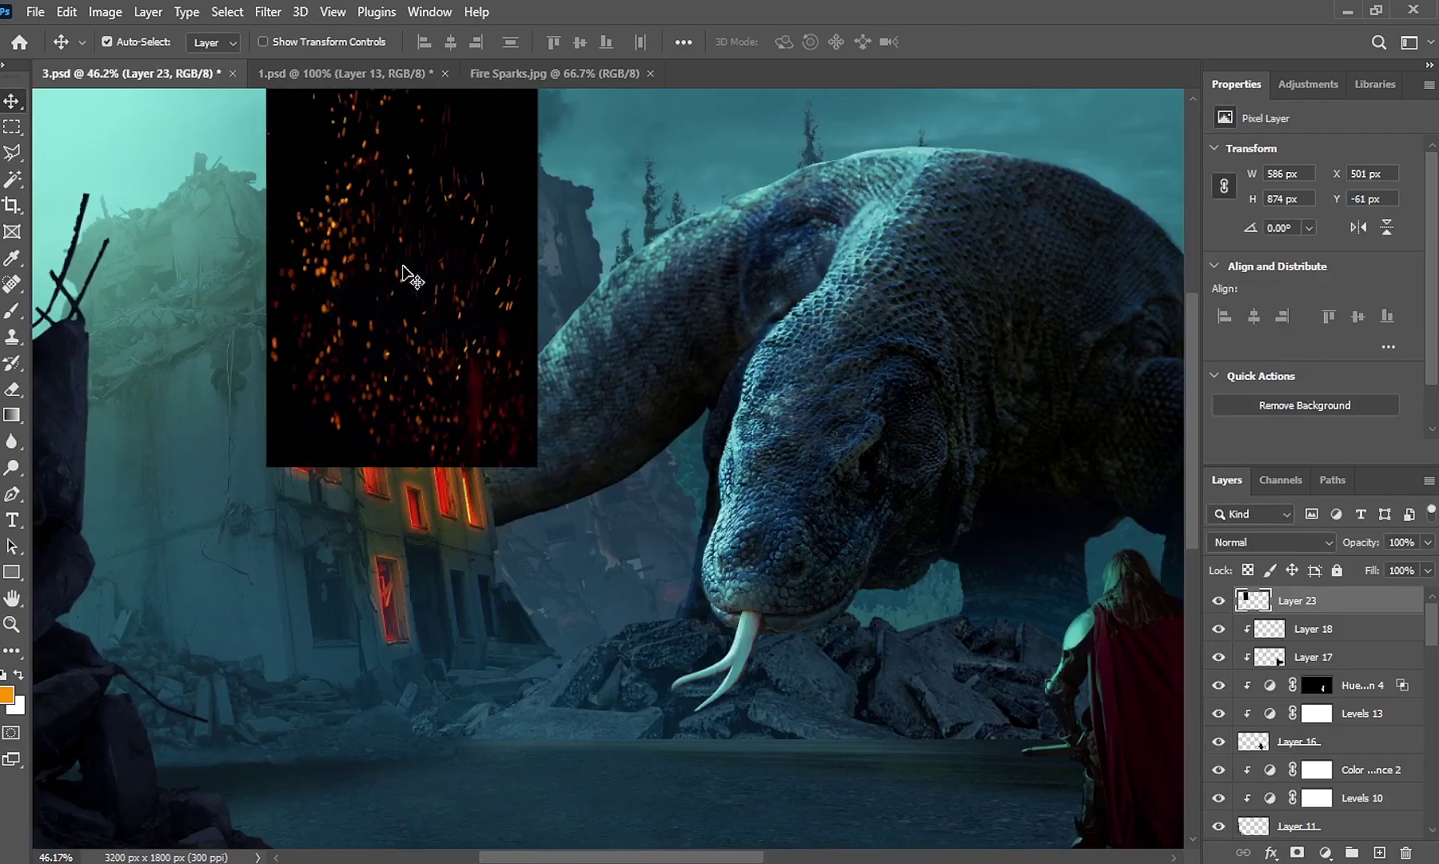
left_click_drag(529, 306, 562, 427)
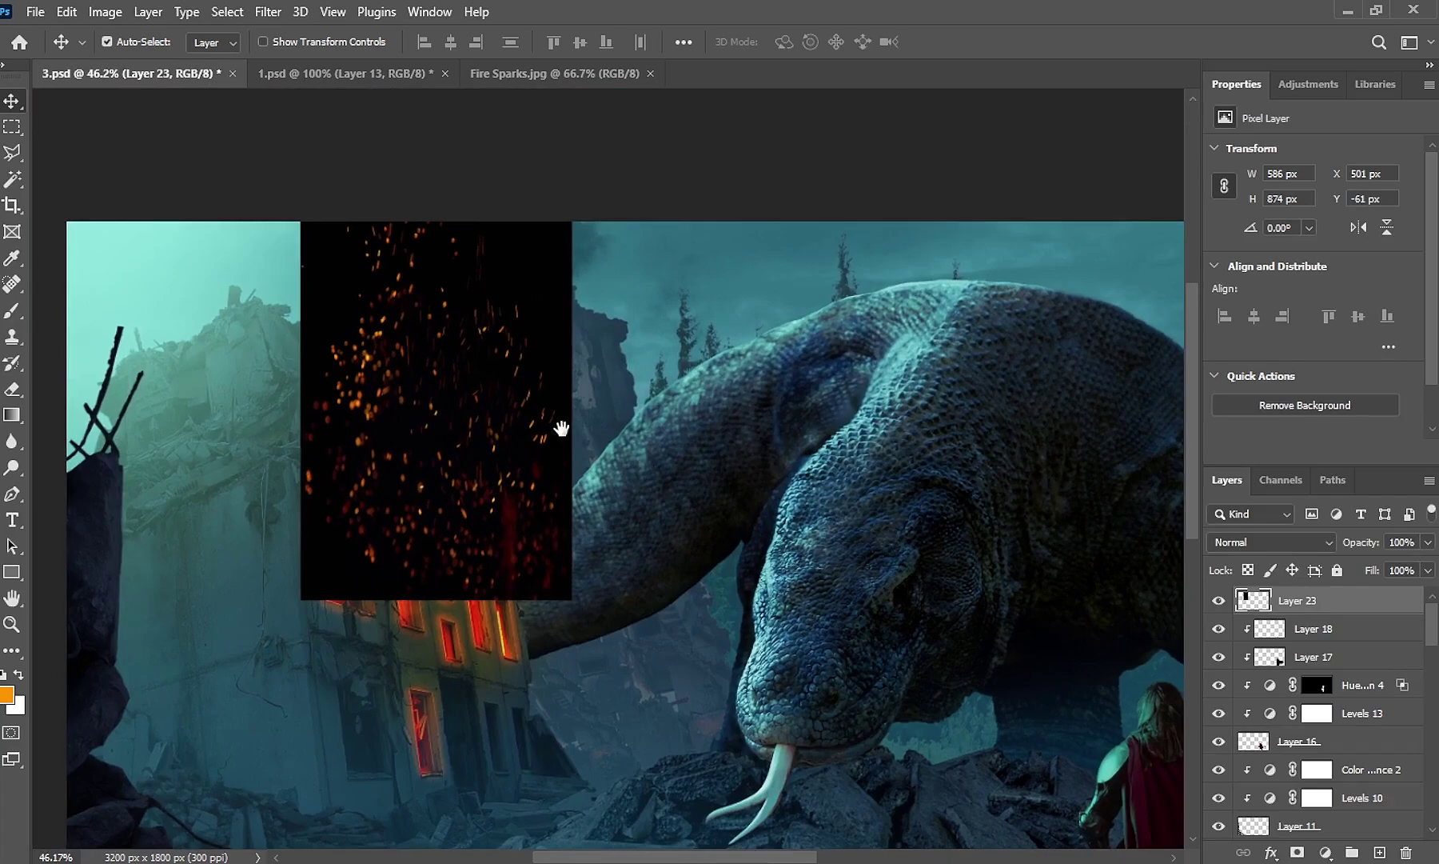
Stretch, flip horizontally and tilt the sparks layer, then blend it with Screen
key("ctrl+t")
left_click_drag(321, 424, 300, 424)
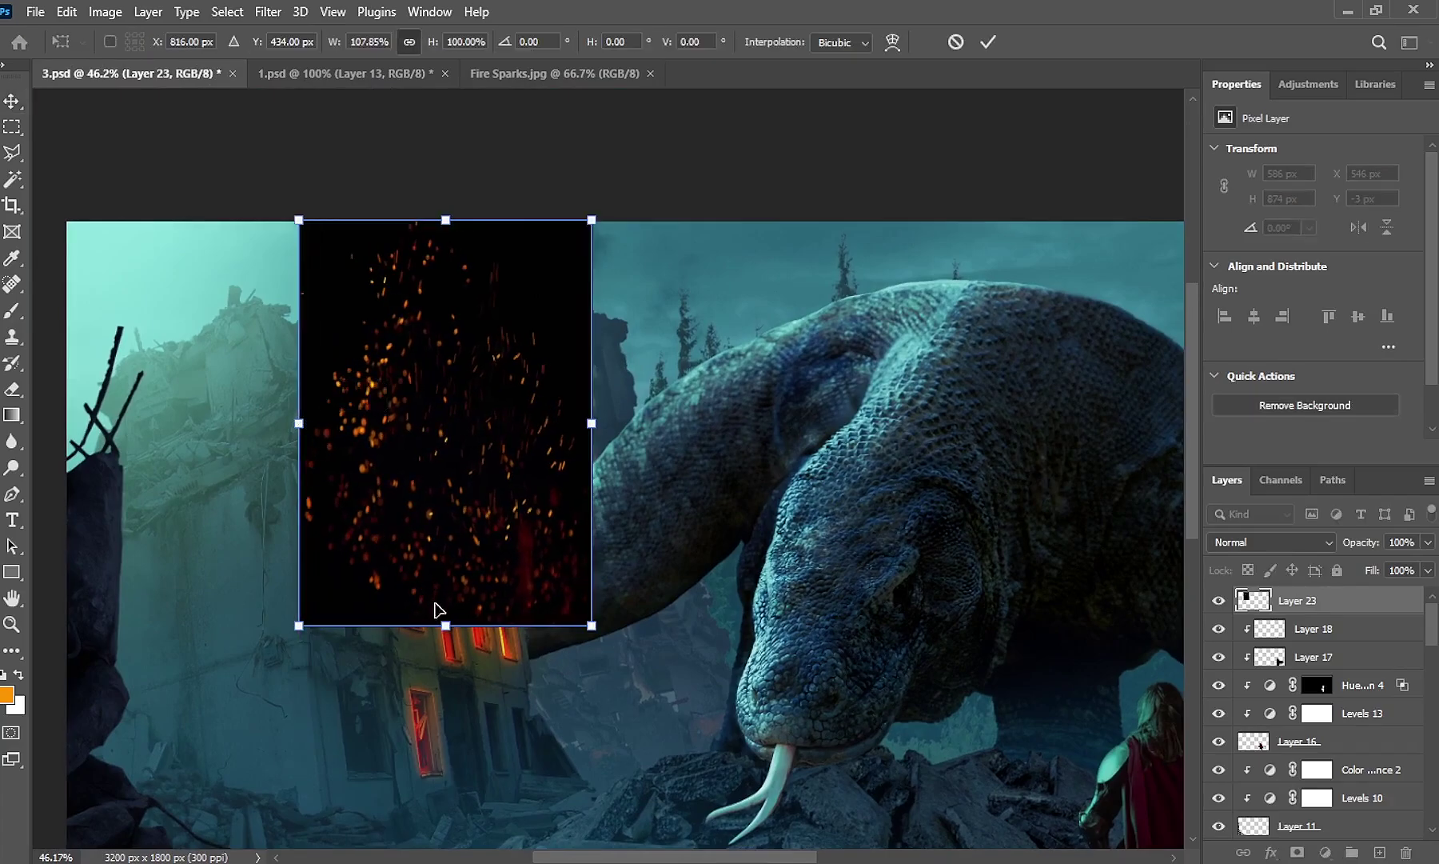
left_click_drag(445, 624, 445, 665)
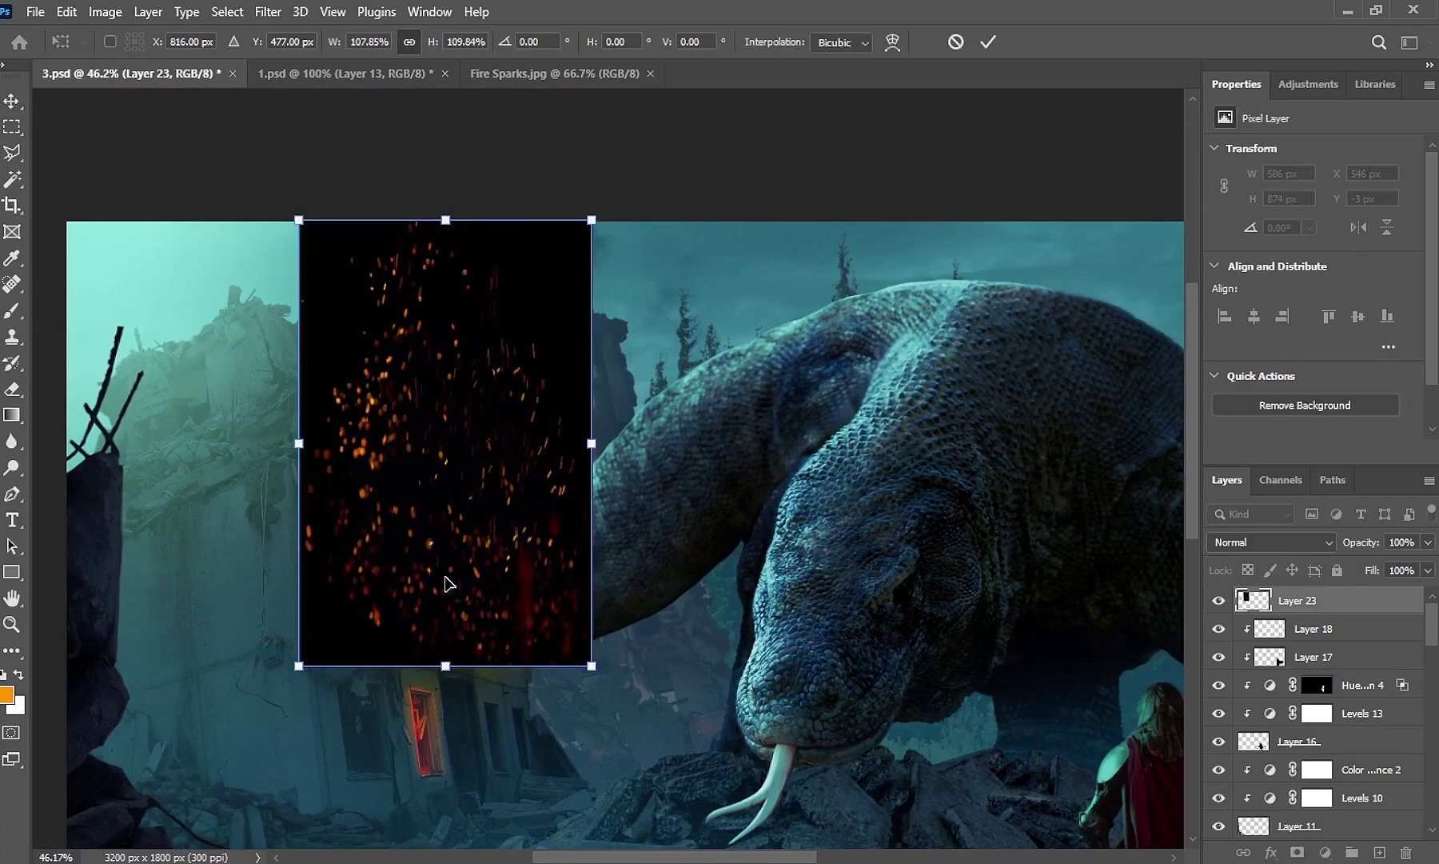
right_click(445, 444)
left_click(532, 833)
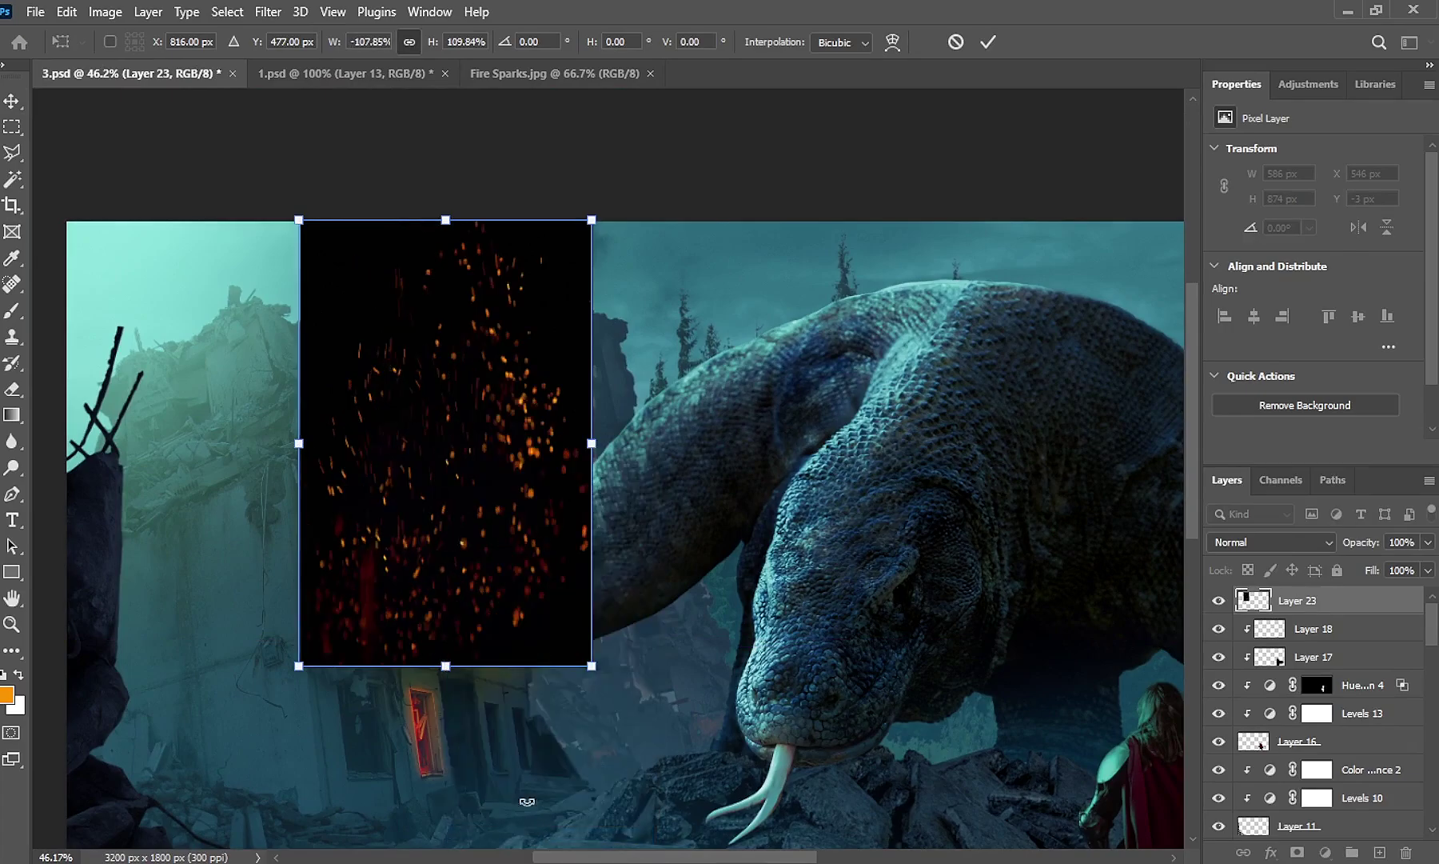
left_click_drag(638, 614, 584, 696)
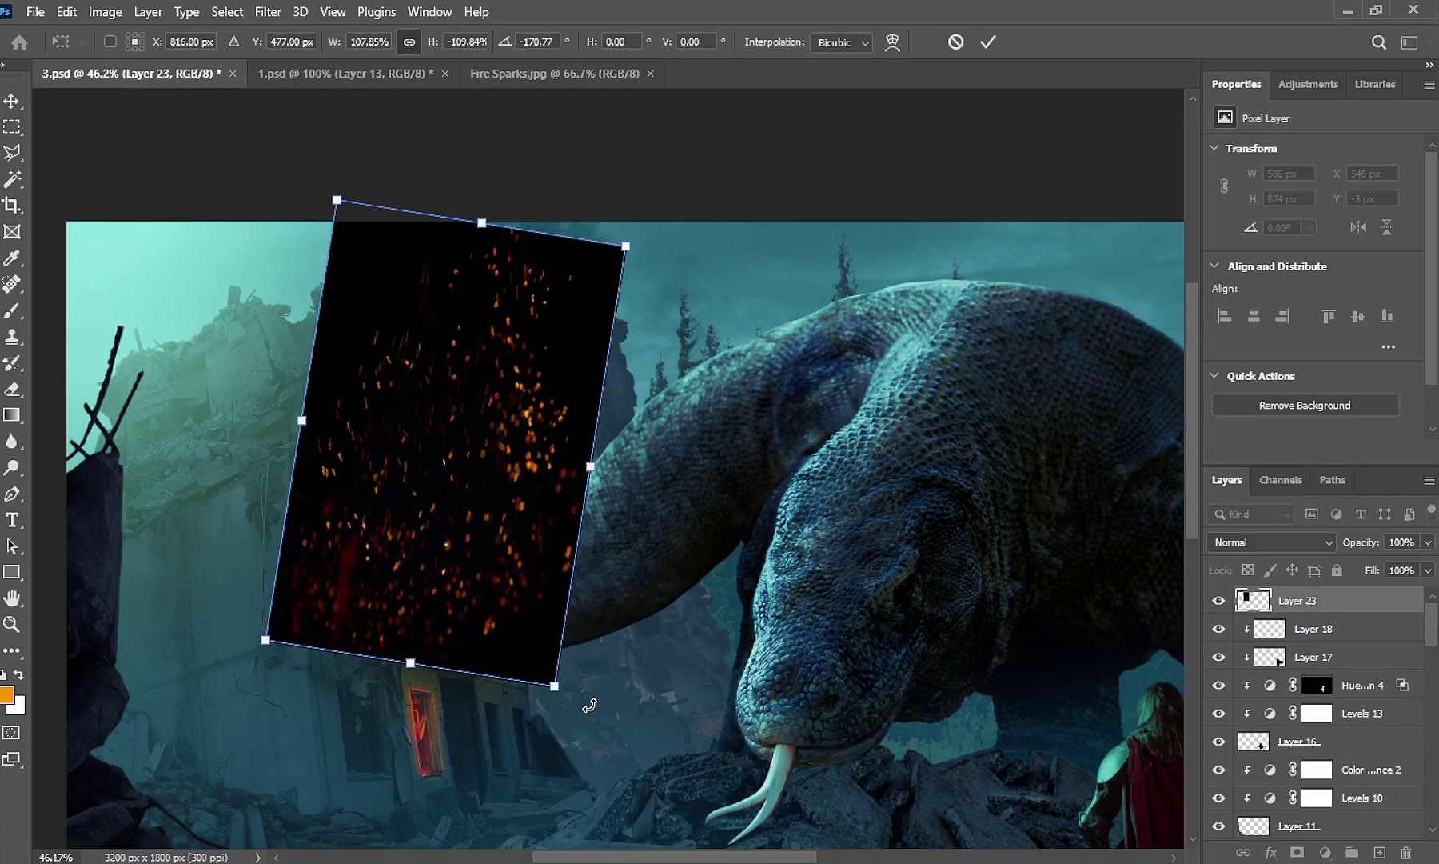
left_click_drag(479, 497, 497, 497)
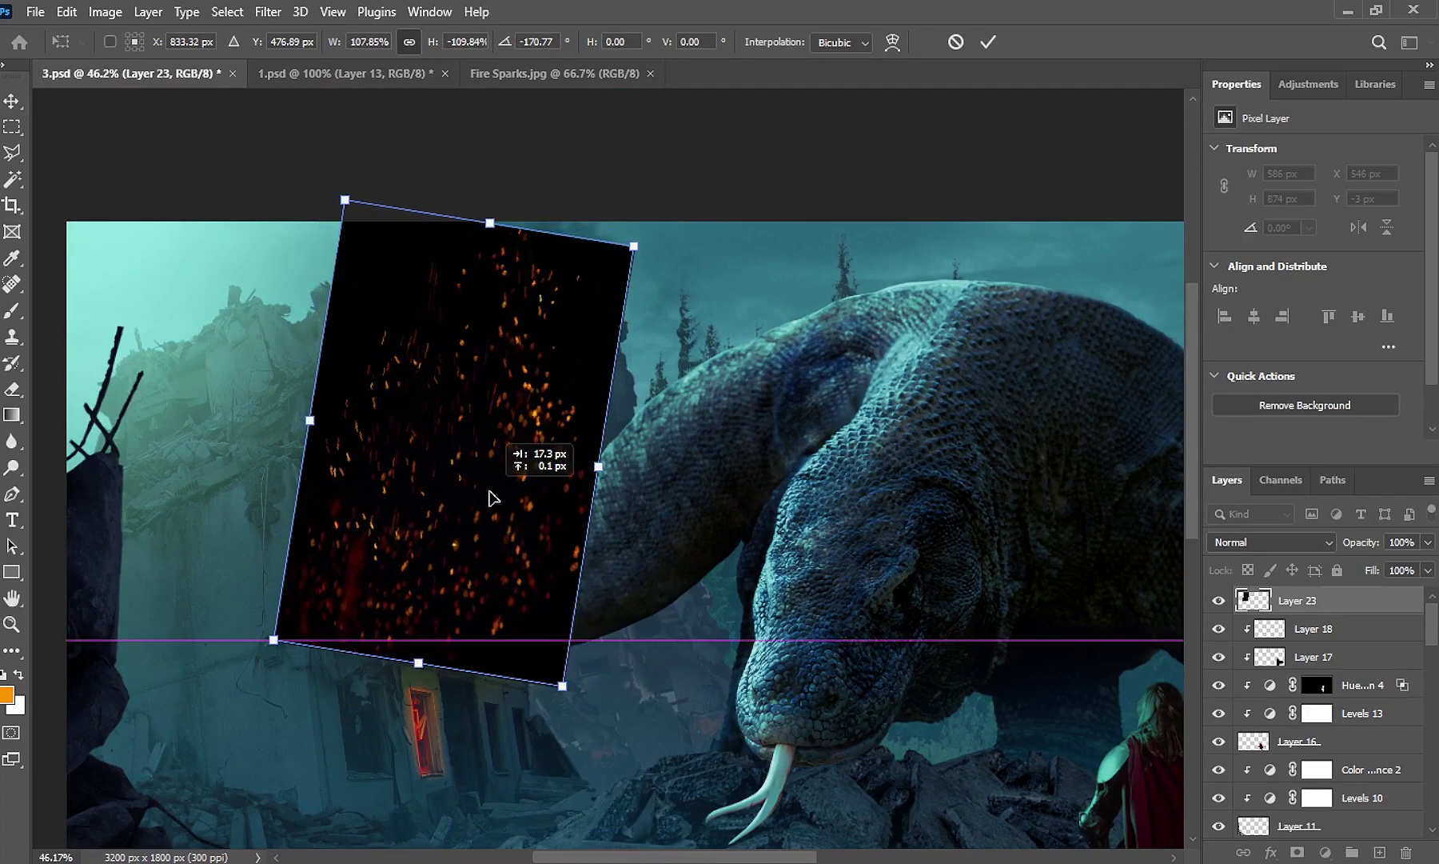
left_click(10, 106)
left_click(1272, 542)
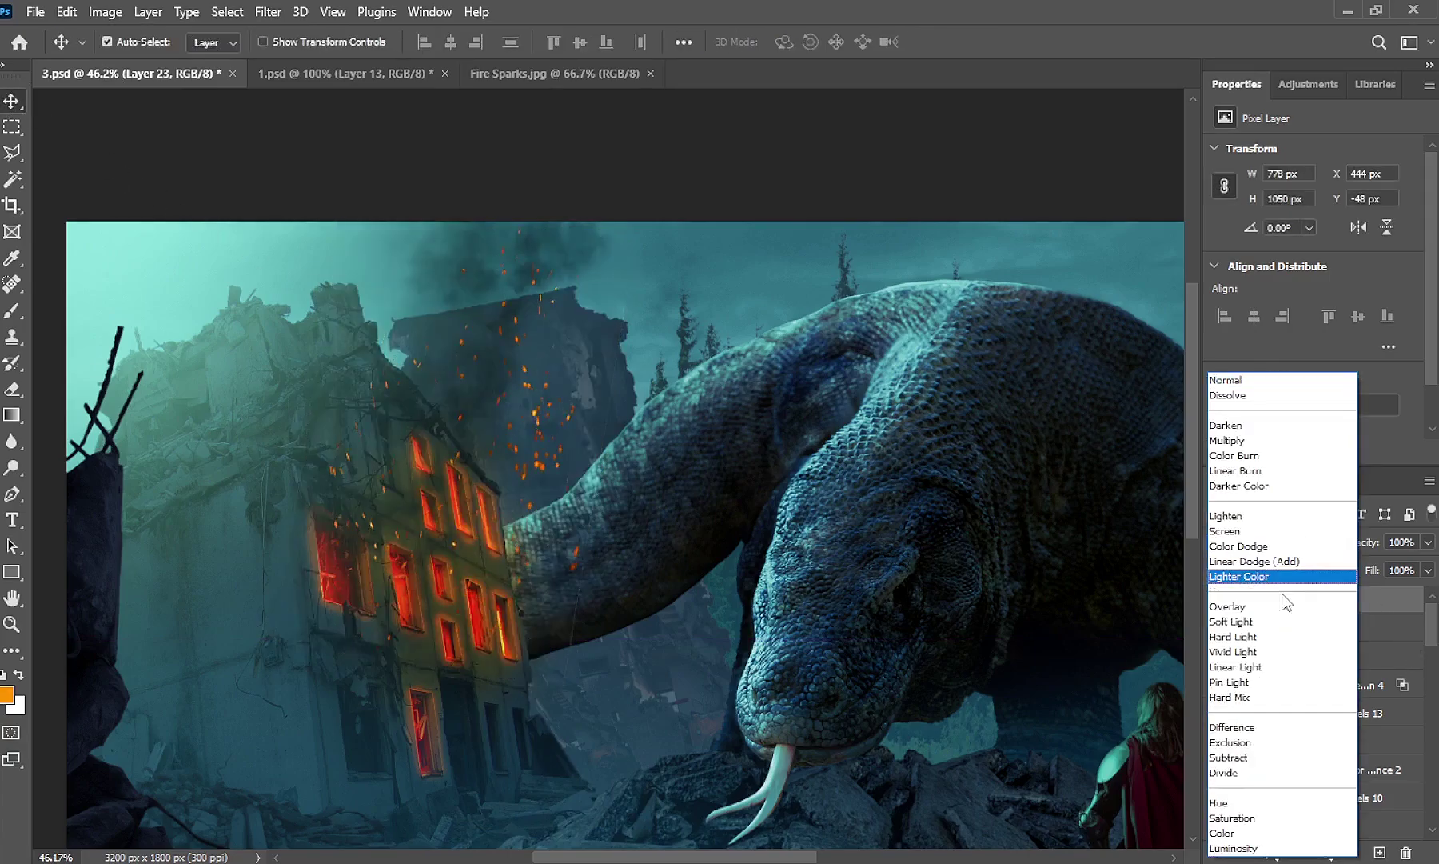
left_click(1272, 532)
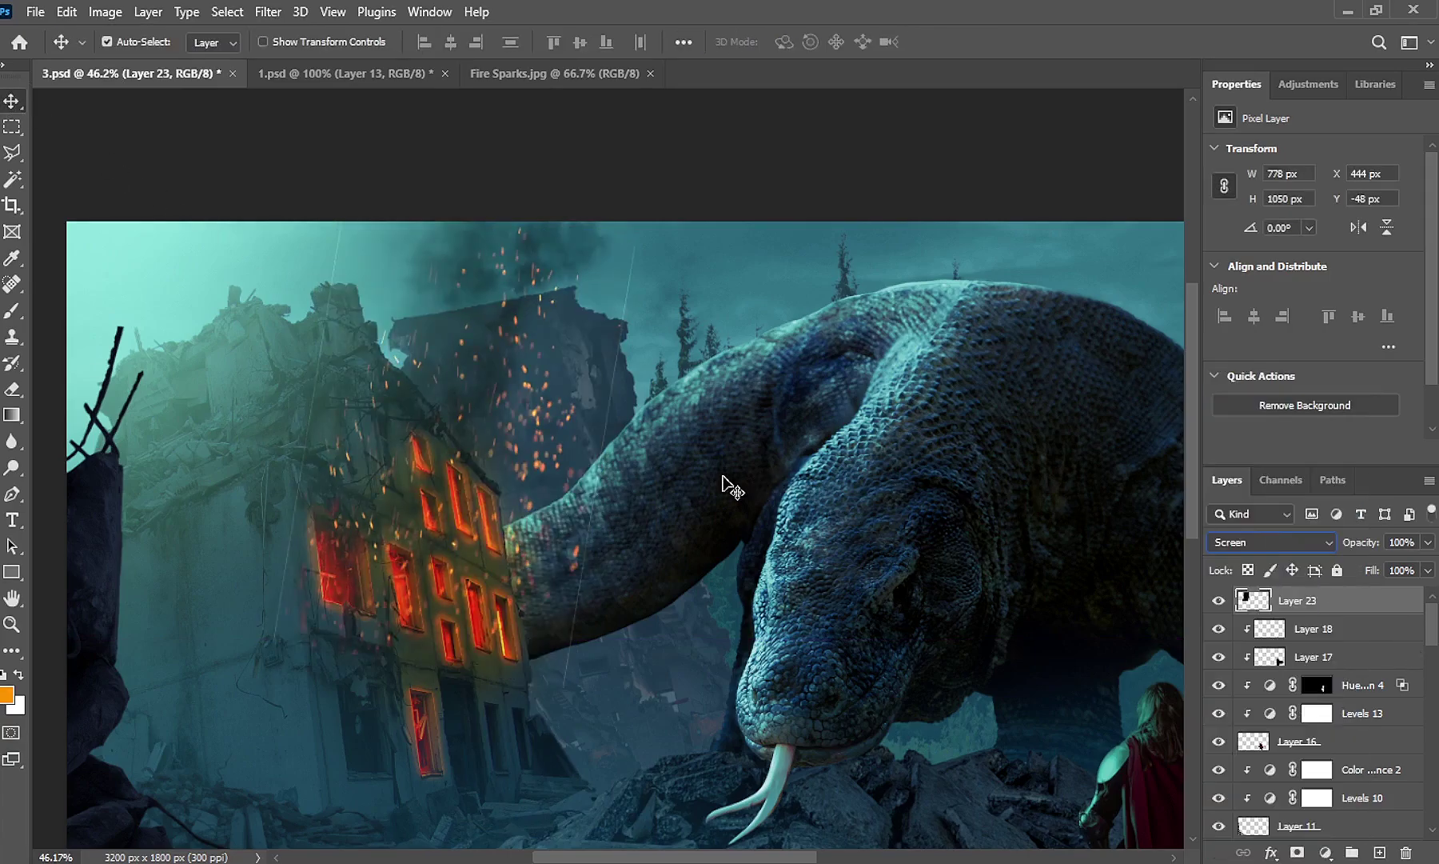
Mask out the sparks in the upper sky, the diagonal streak and over the dragon's neck
left_click(1304, 849)
left_click(10, 314)
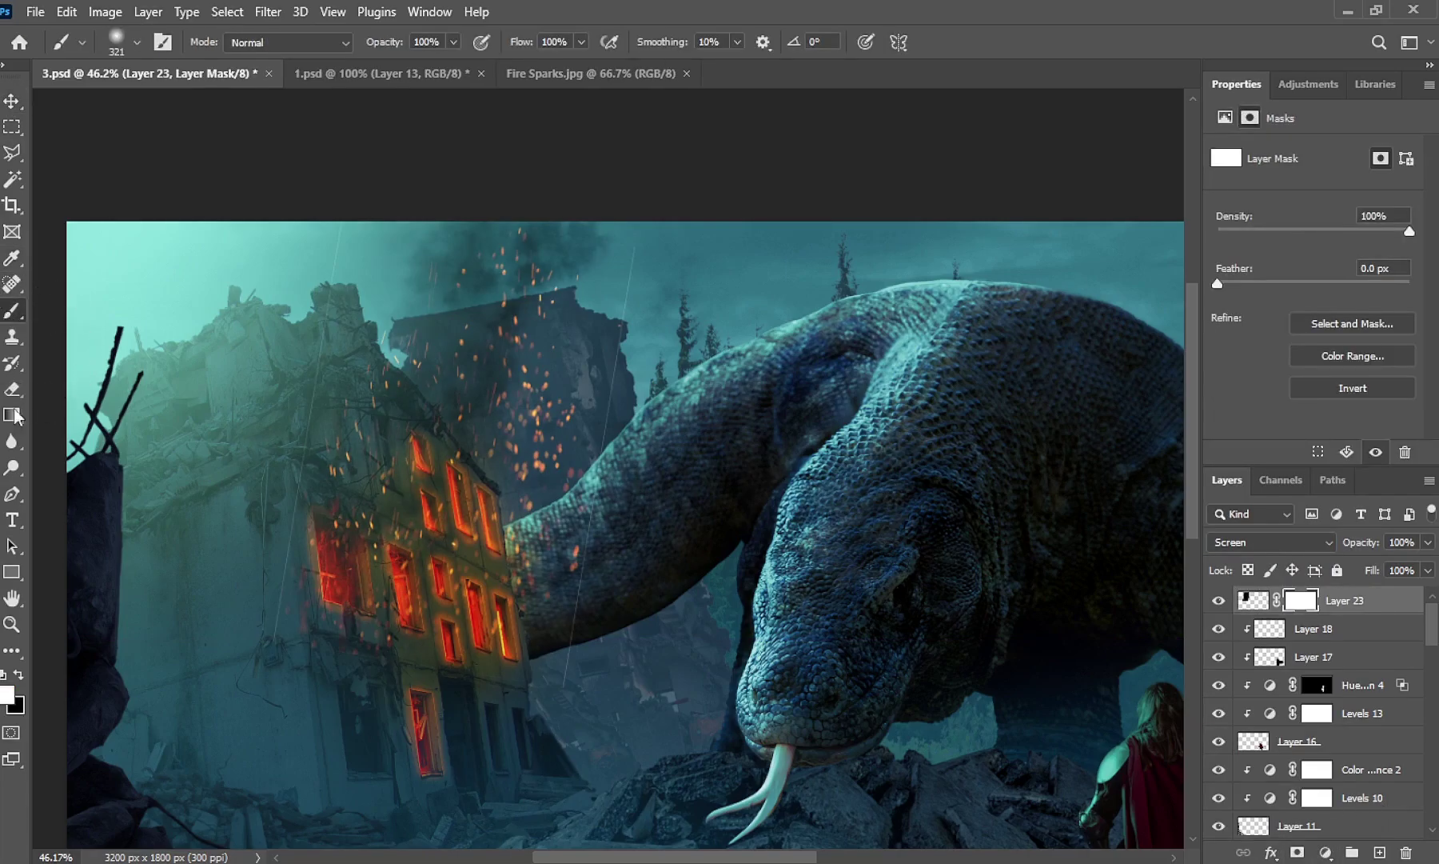
left_click(18, 674)
left_click_drag(329, 241, 332, 240)
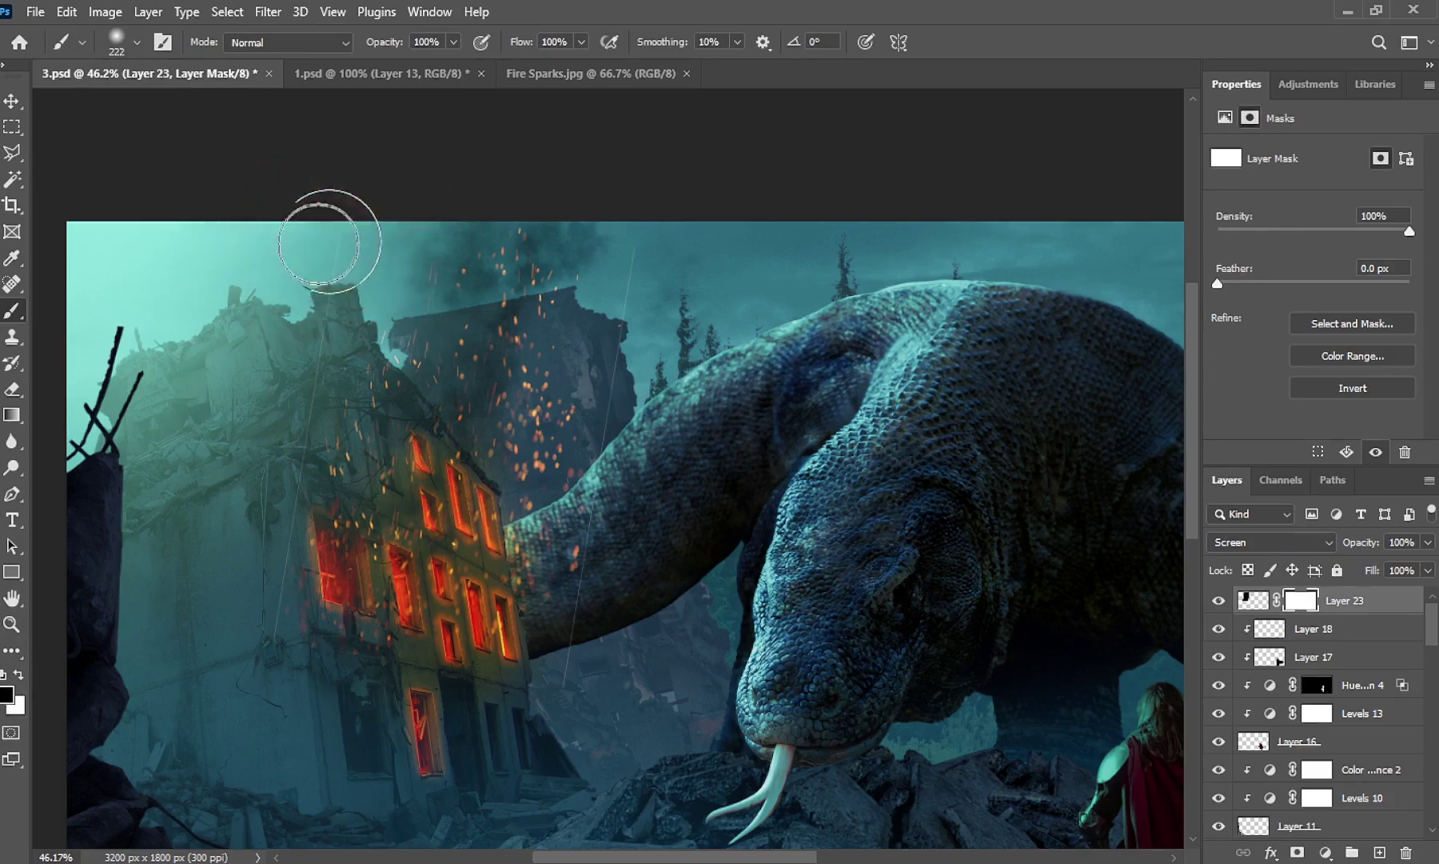
key("bracketleft")
key("bracketleft")
left_click_drag(244, 643, 312, 553)
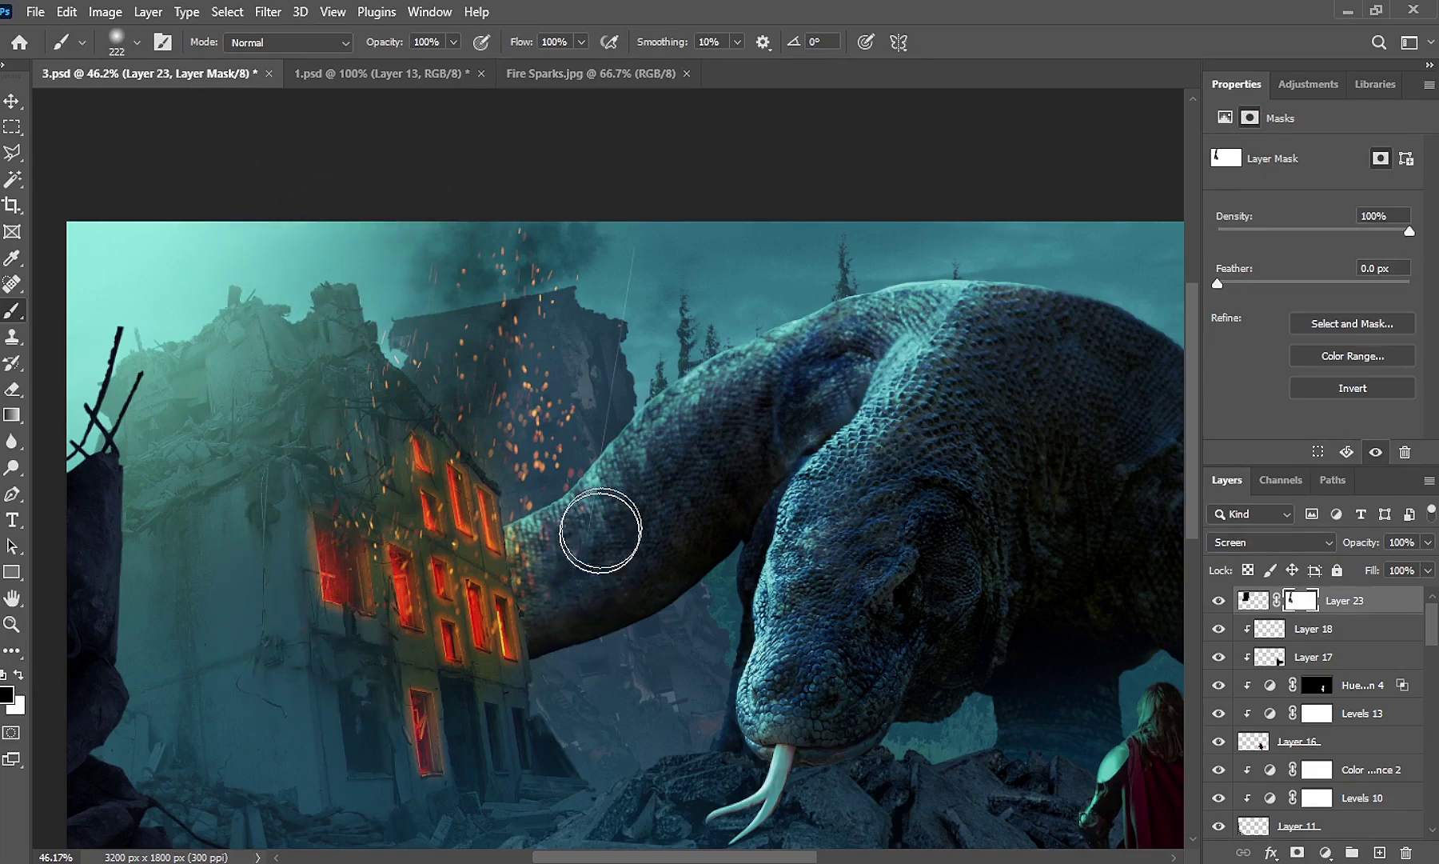
left_click_drag(601, 530, 636, 338)
Narrow the sparks layer from both sides so it rises over the building
key("ctrl+t")
left_click_drag(633, 442, 596, 442)
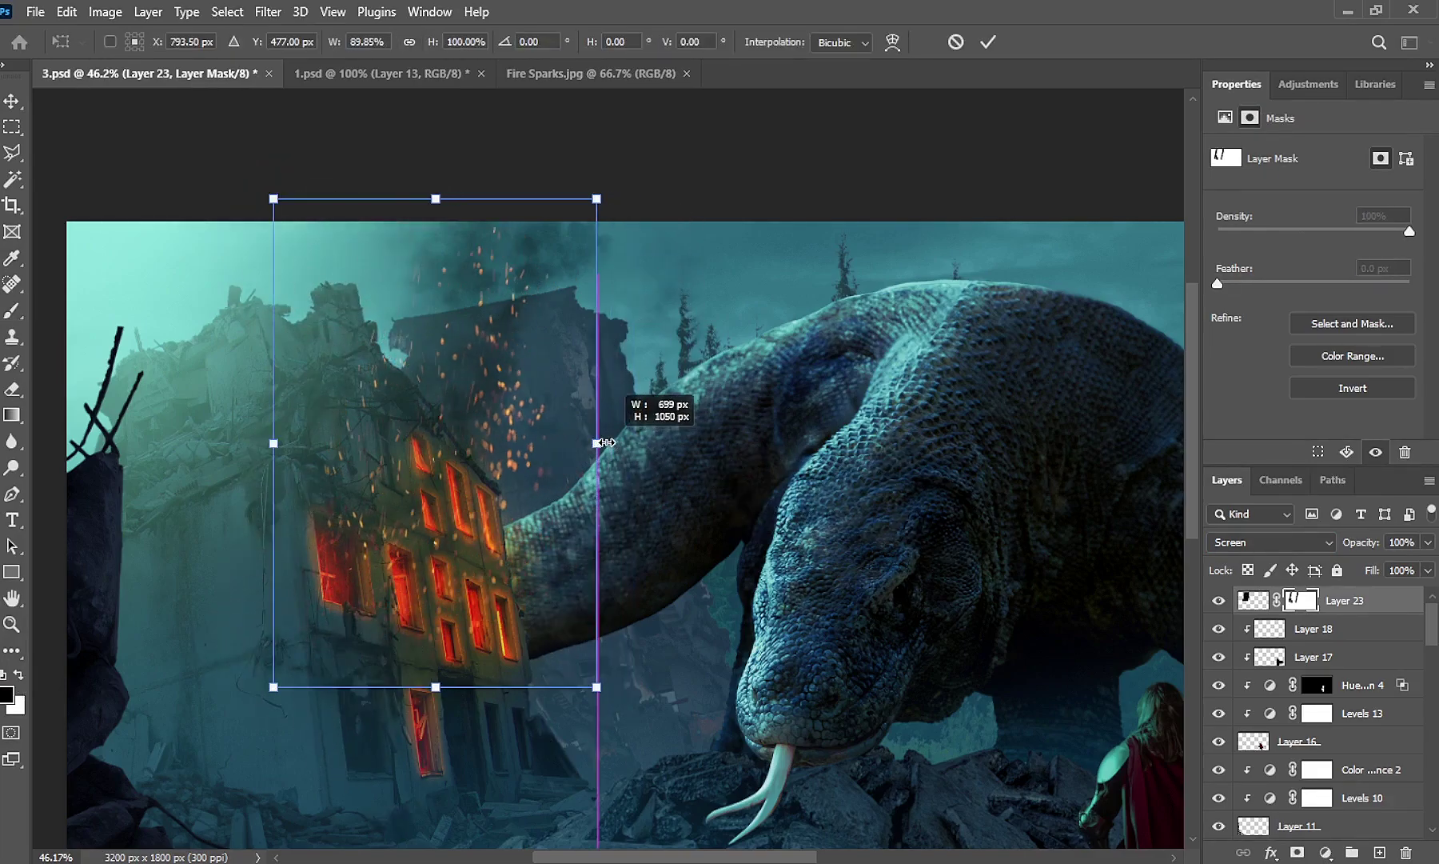
left_click_drag(269, 442, 297, 437)
key("Return")
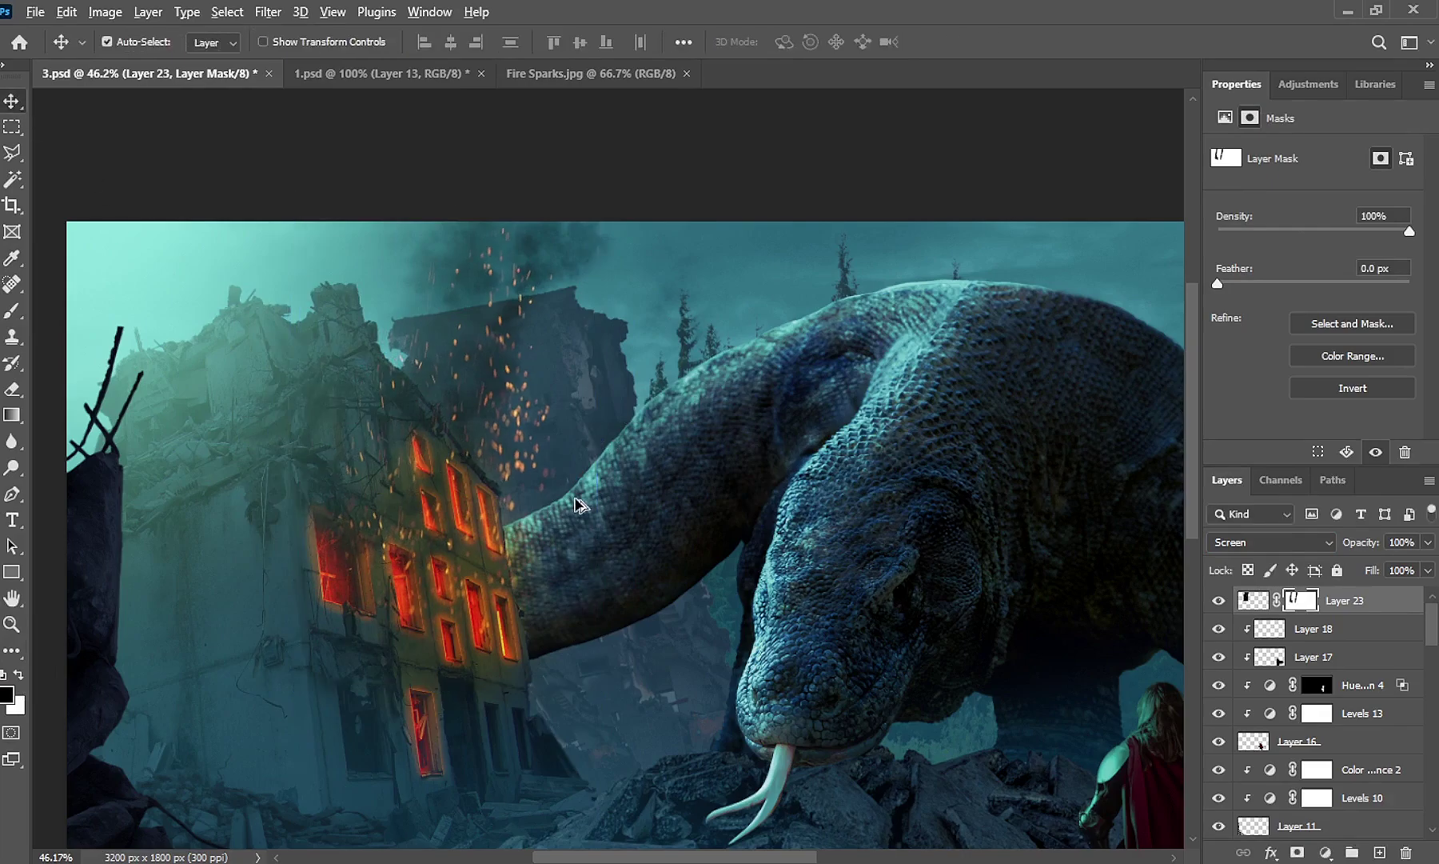
scroll(580, 503, "down", 5)
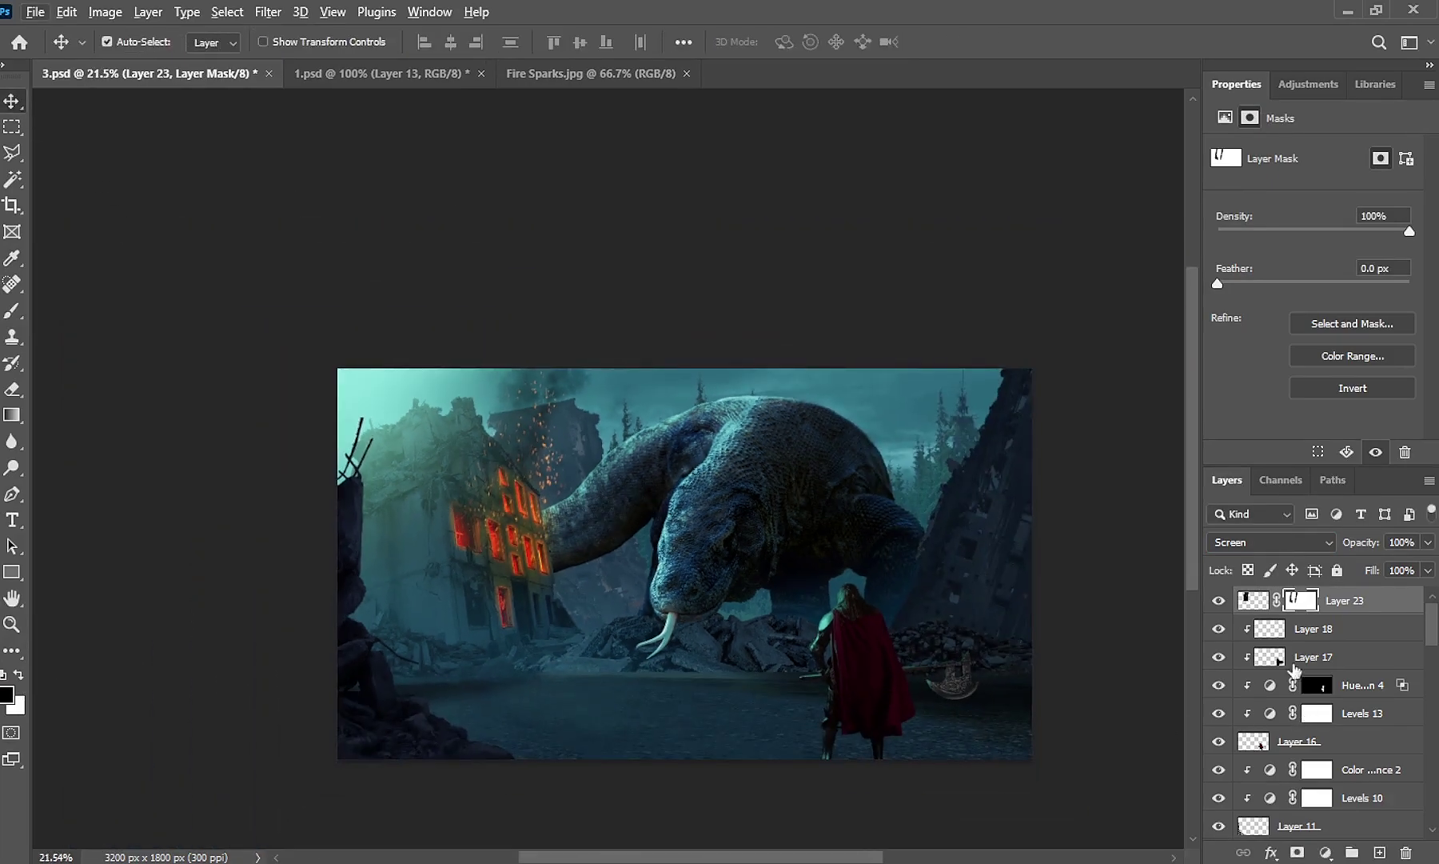
left_click_drag(1427, 637, 1430, 739)
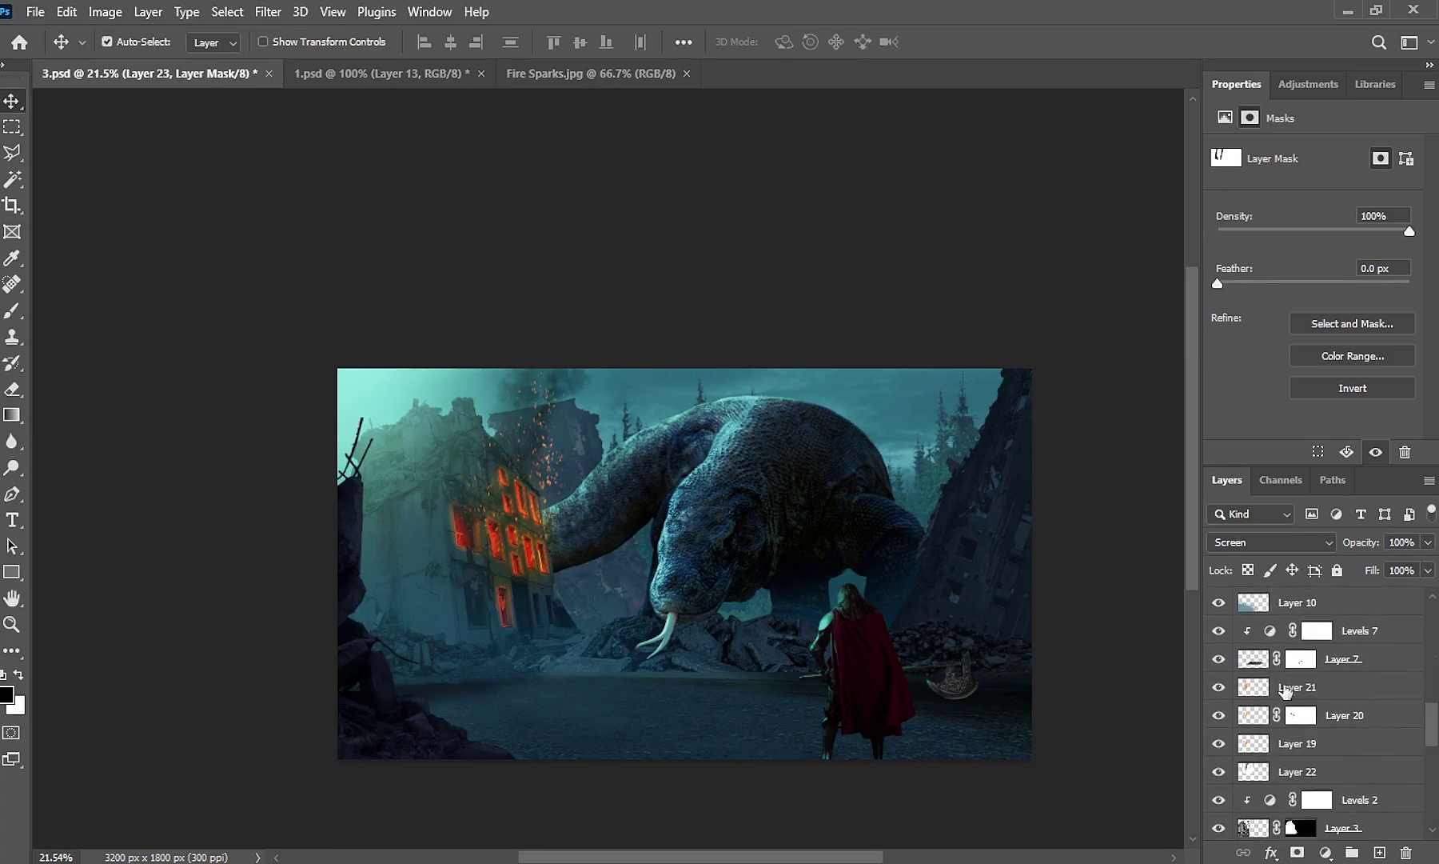
Target Layer 20's glow mask with a smaller brush ready to paint
left_click(1229, 694)
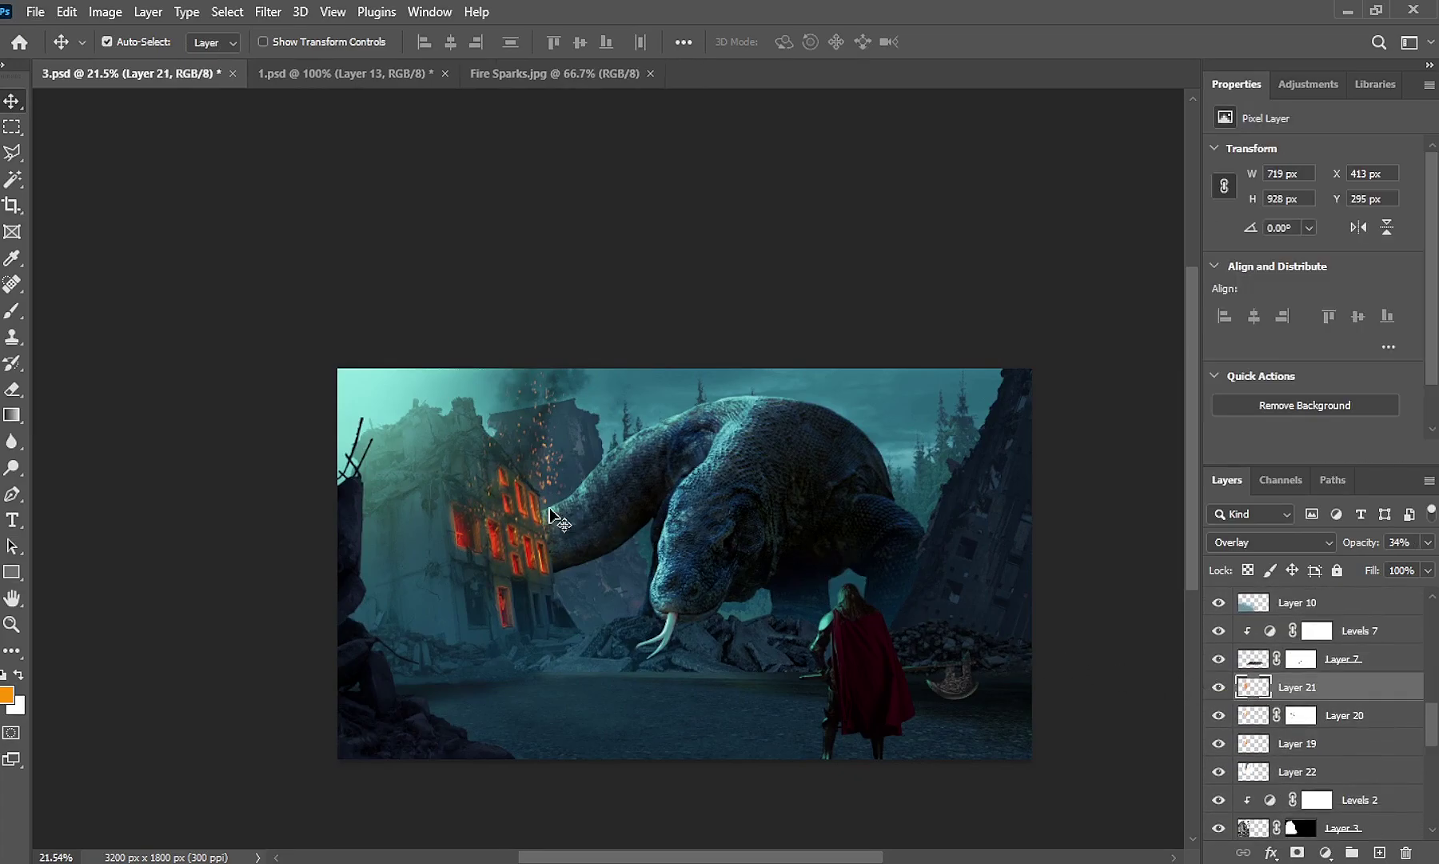
scroll(549, 516, "up", 2)
scroll(549, 516, "up", 3)
scroll(544, 516, "up", 2)
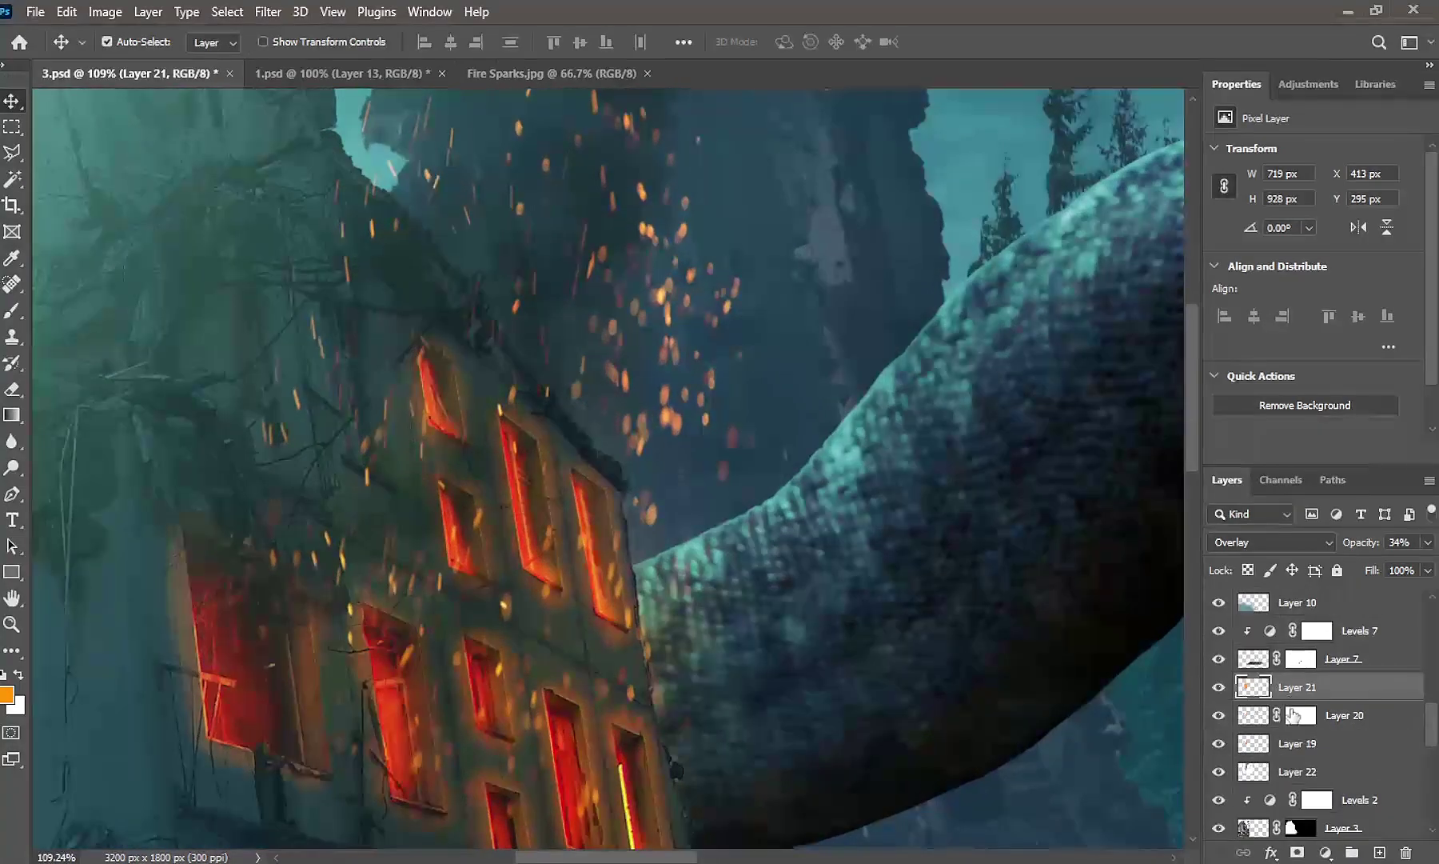
left_click(1291, 720)
left_click(8, 315)
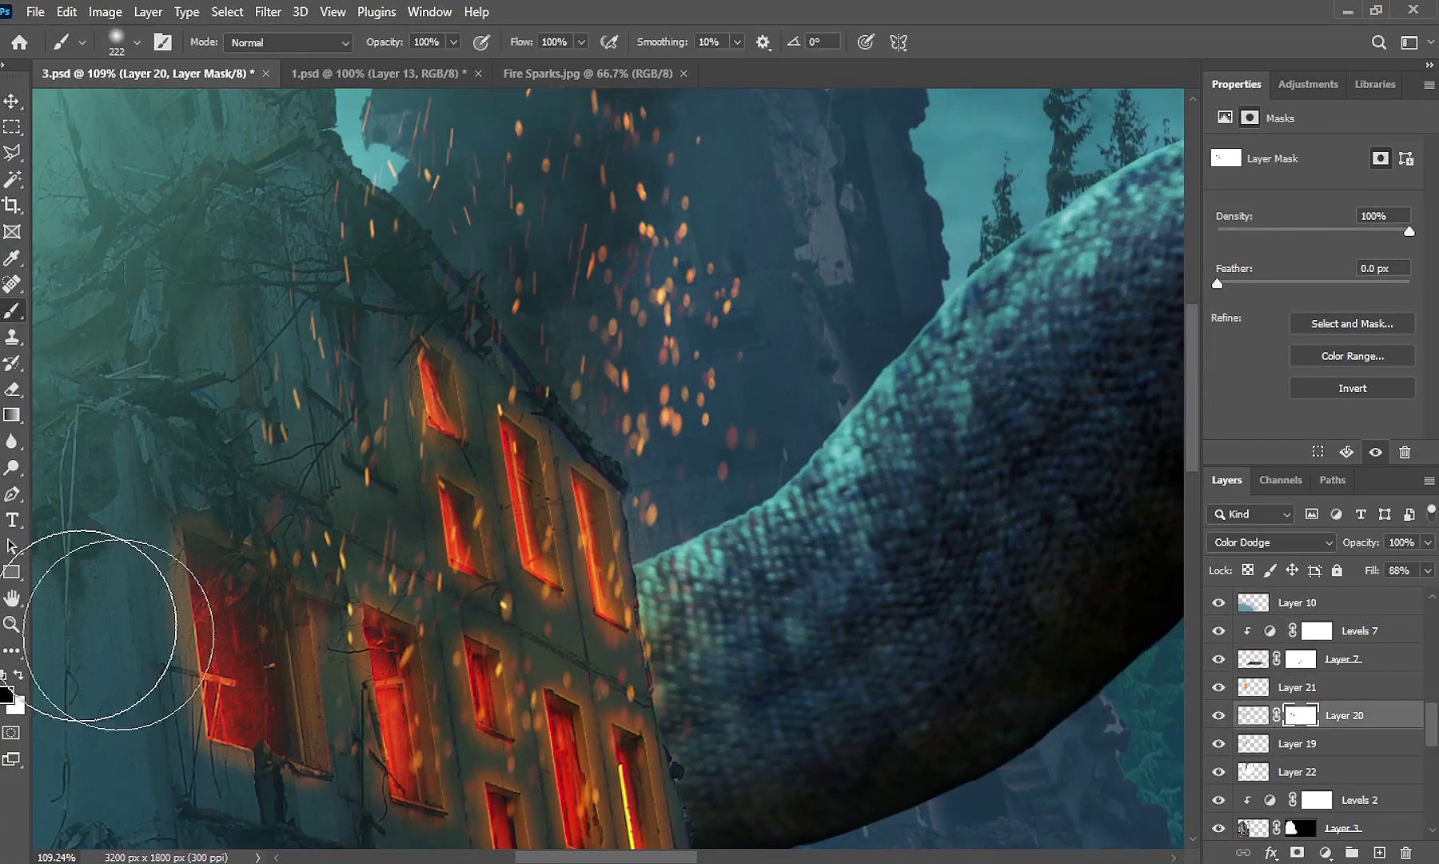
key("bracketleft")
key("bracketleft")
key("bracketleft")
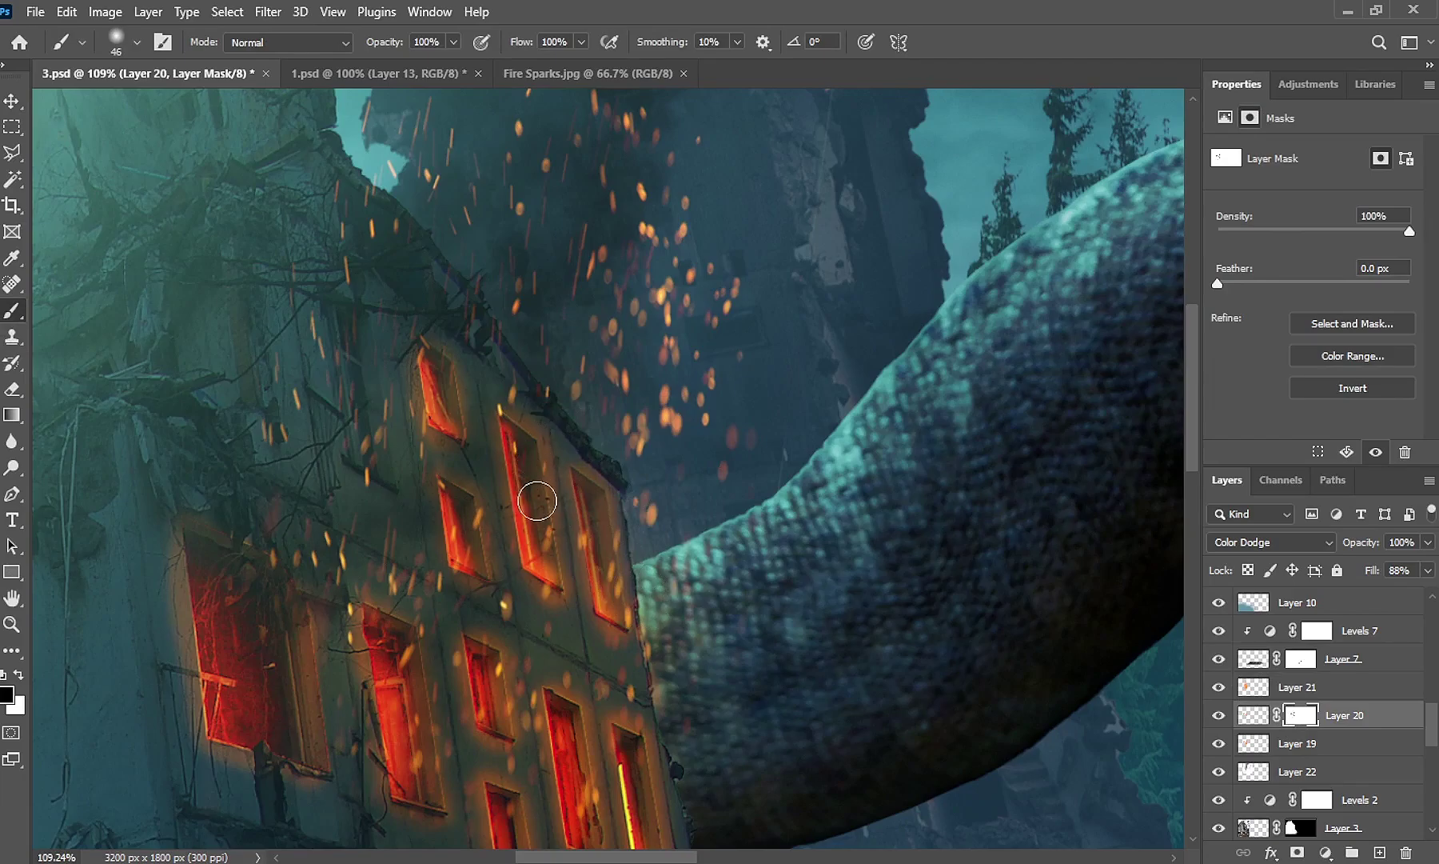
Paint out the glow around the left window and the middle windows
left_click_drag(489, 500, 485, 318)
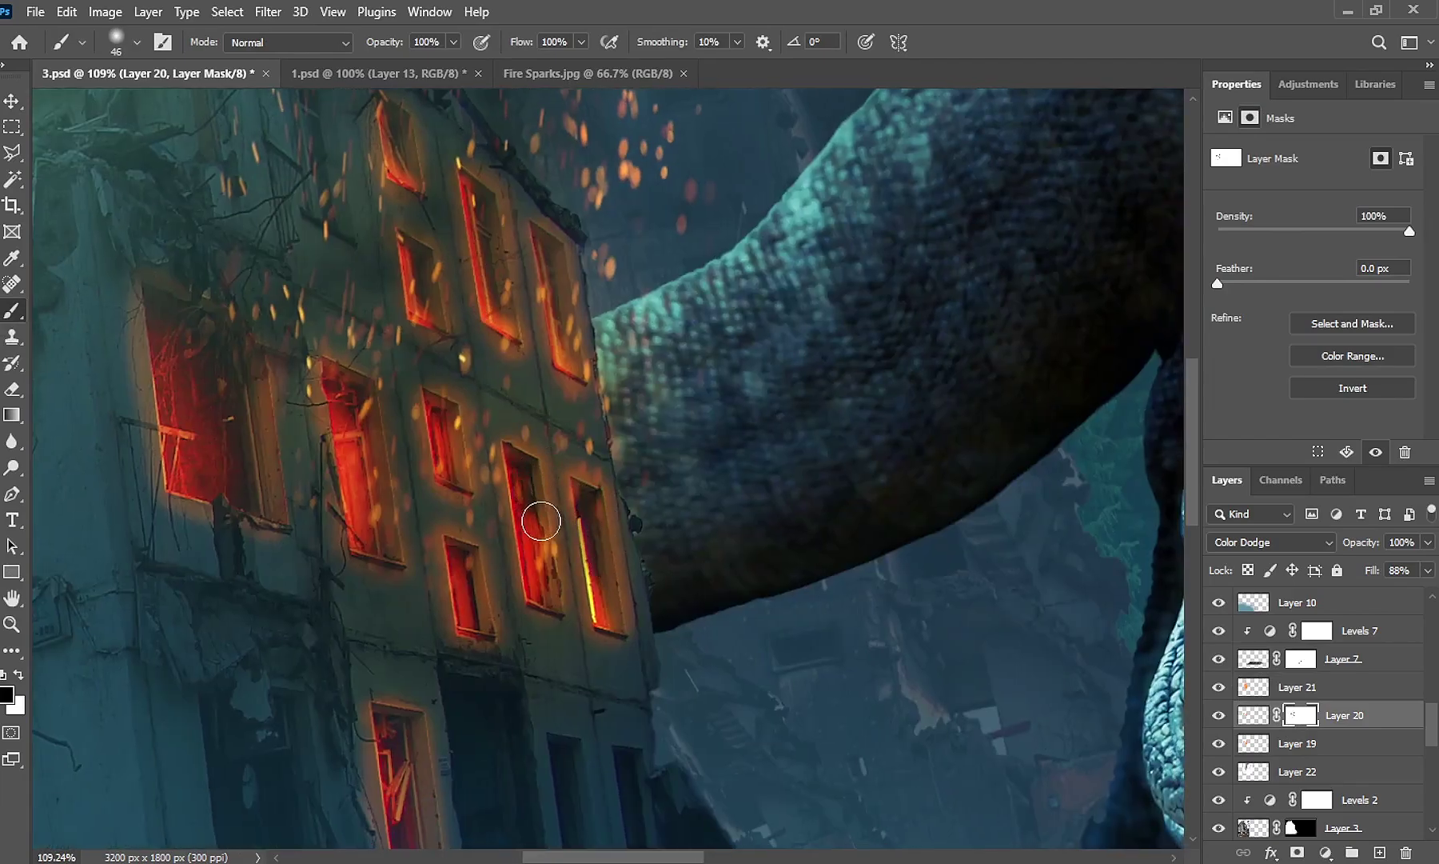
left_click_drag(456, 432, 379, 497)
left_click_drag(193, 304, 264, 417)
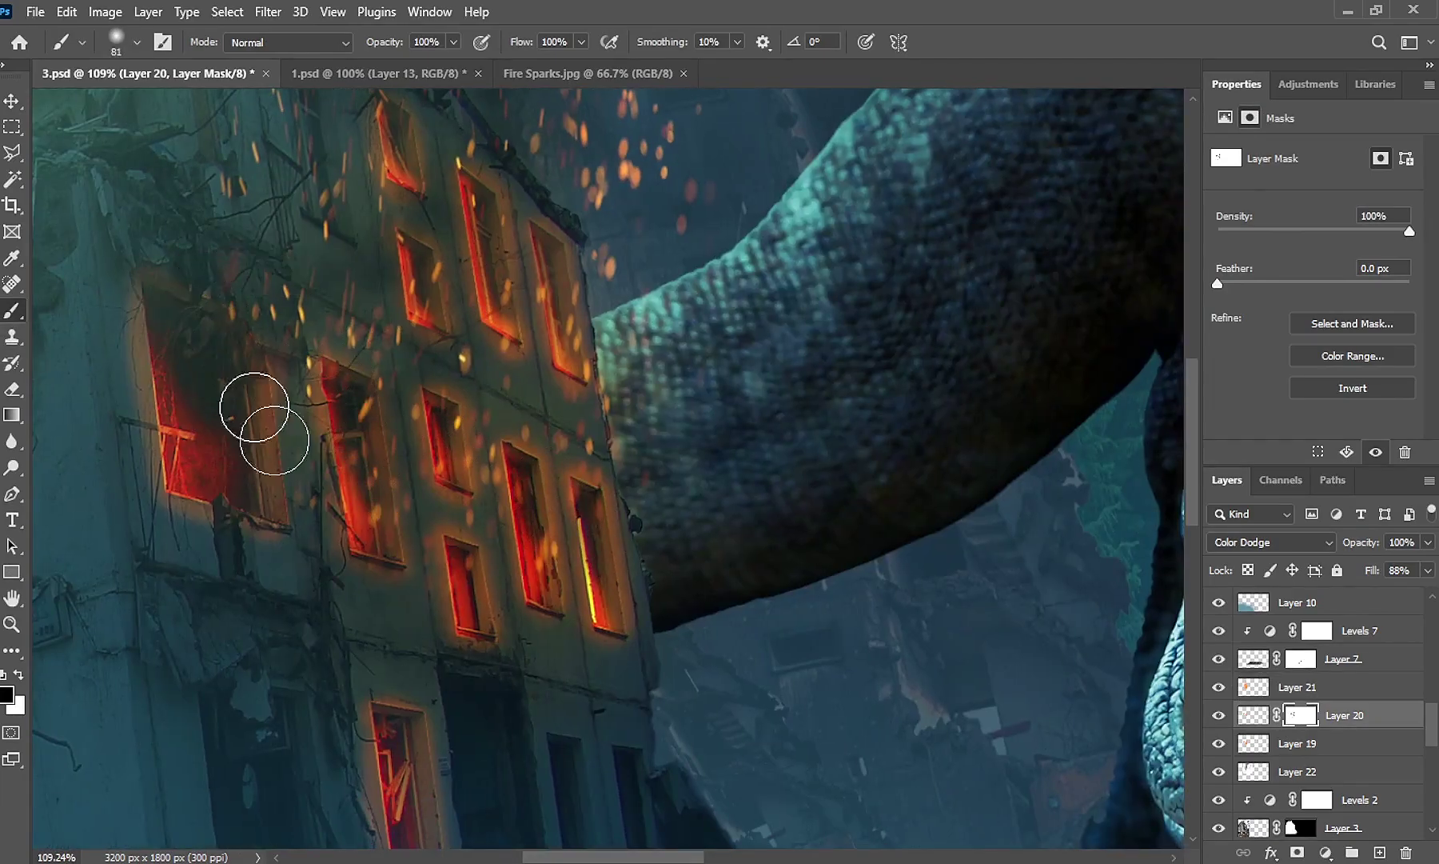
scroll(389, 447, "down", 3)
key("z")
scroll(571, 508, "down", 2)
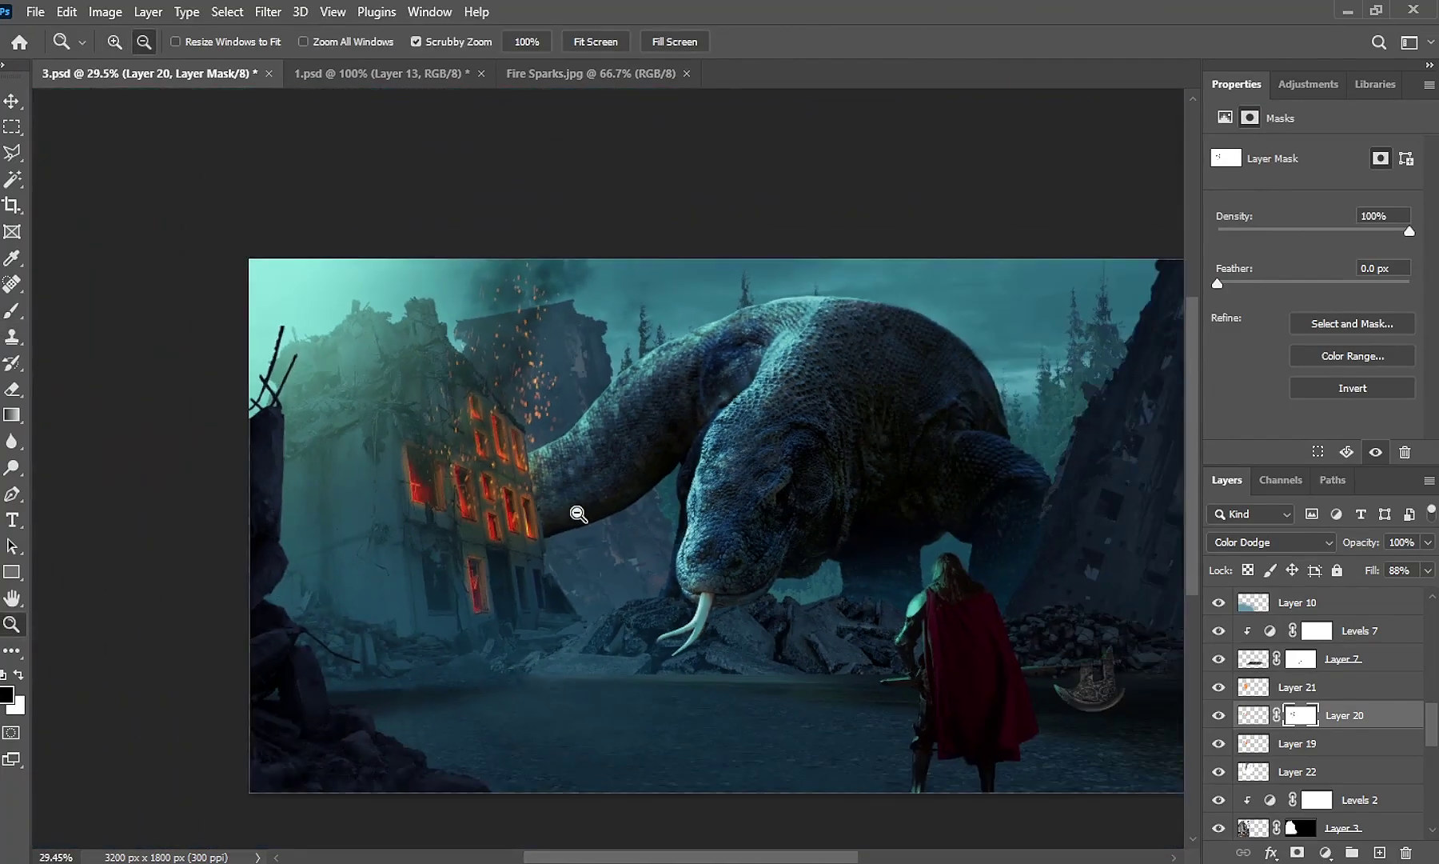
left_click_drag(659, 521, 631, 520)
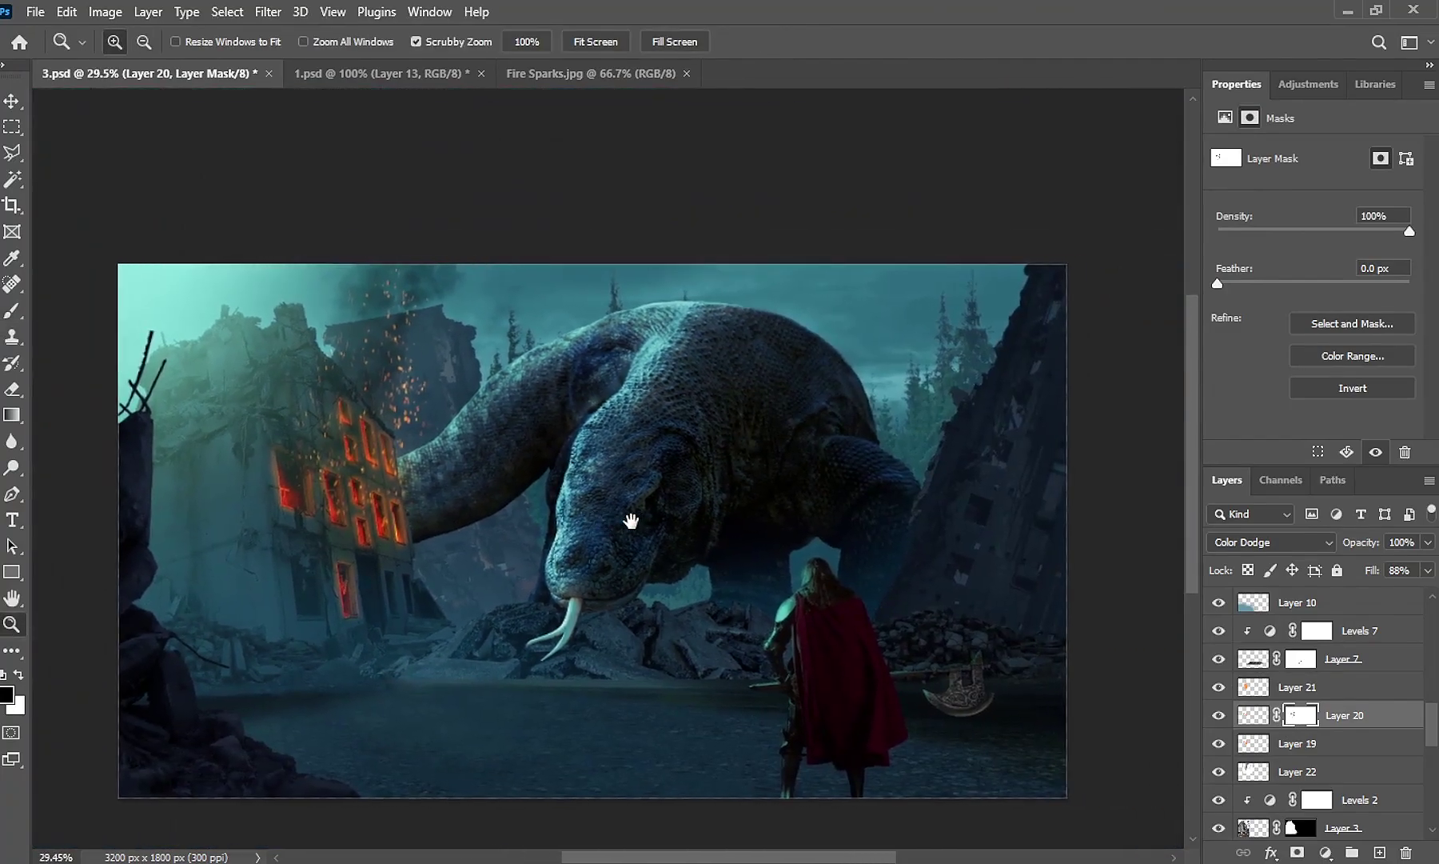
Weaken Layer 19's window glow to 85% opacity and 60% fill
left_click(1253, 716)
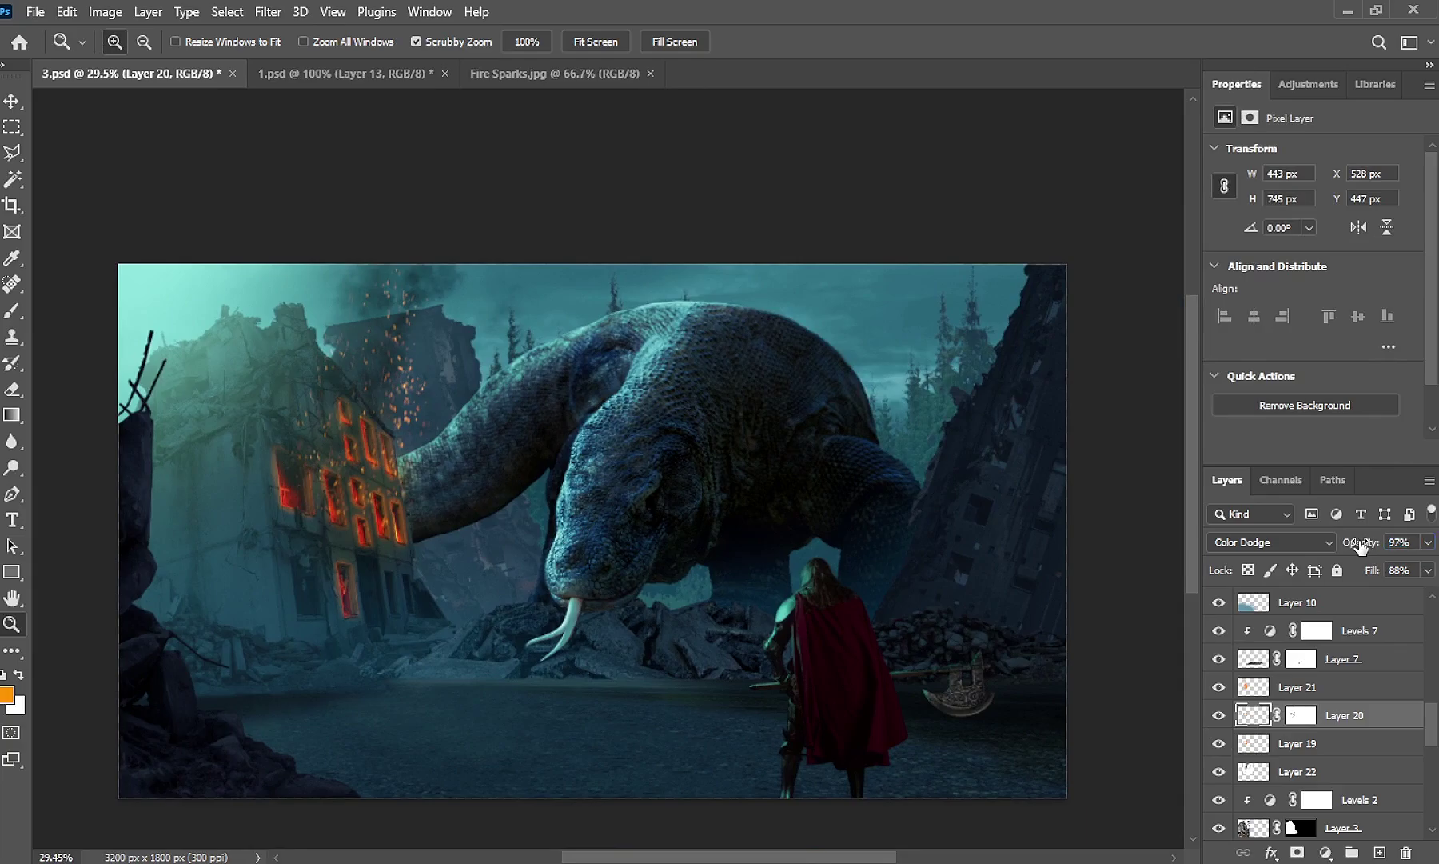
left_click(1254, 746)
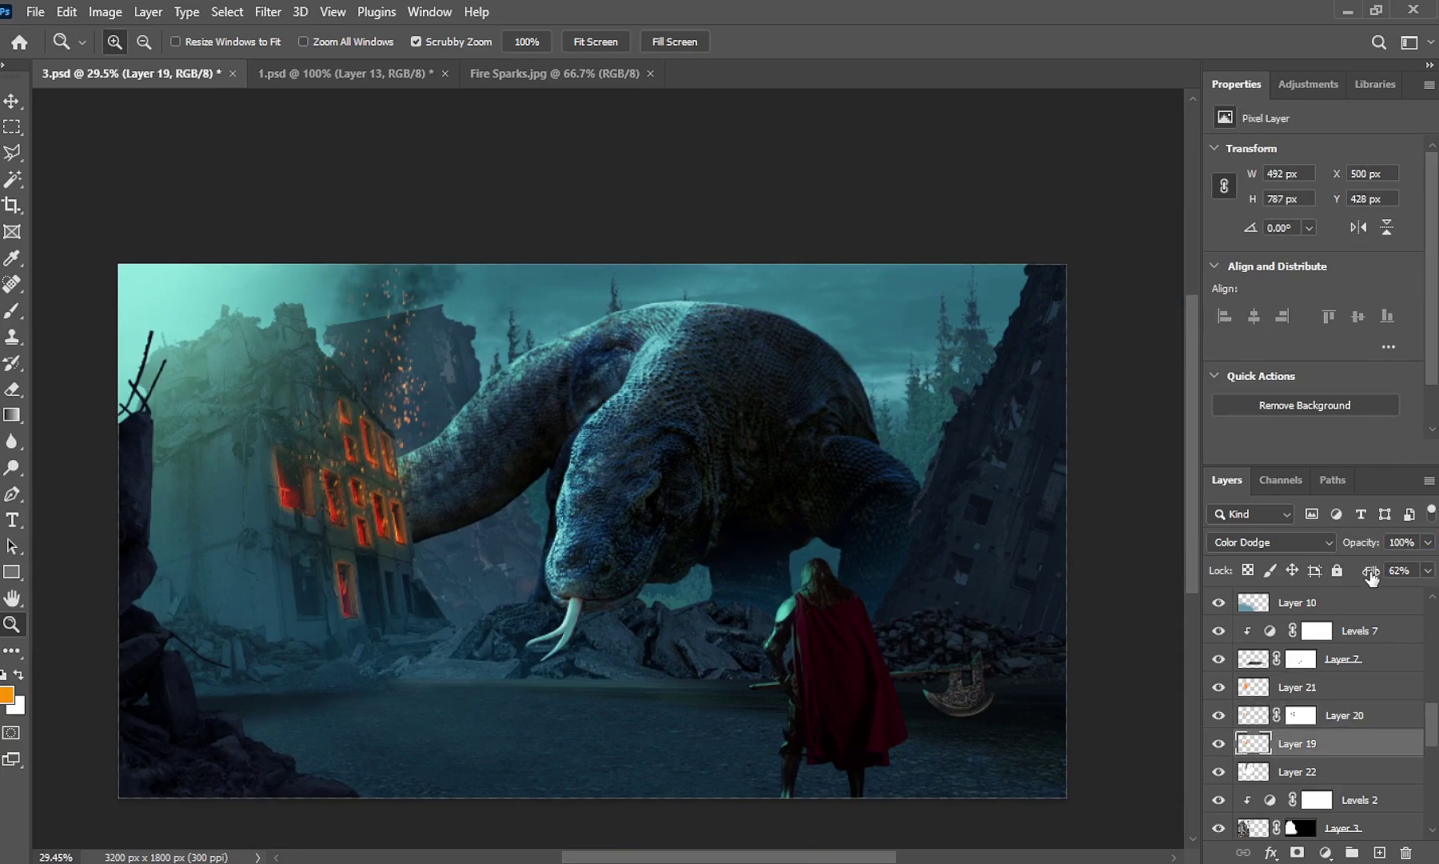
left_click_drag(1370, 549, 1364, 547)
Select the Levels 2 adjustment layer in the Layers panel
key("v")
scroll(1360, 712, "down", 3)
scroll(1359, 712, "down", 3)
scroll(1359, 711, "down", 3)
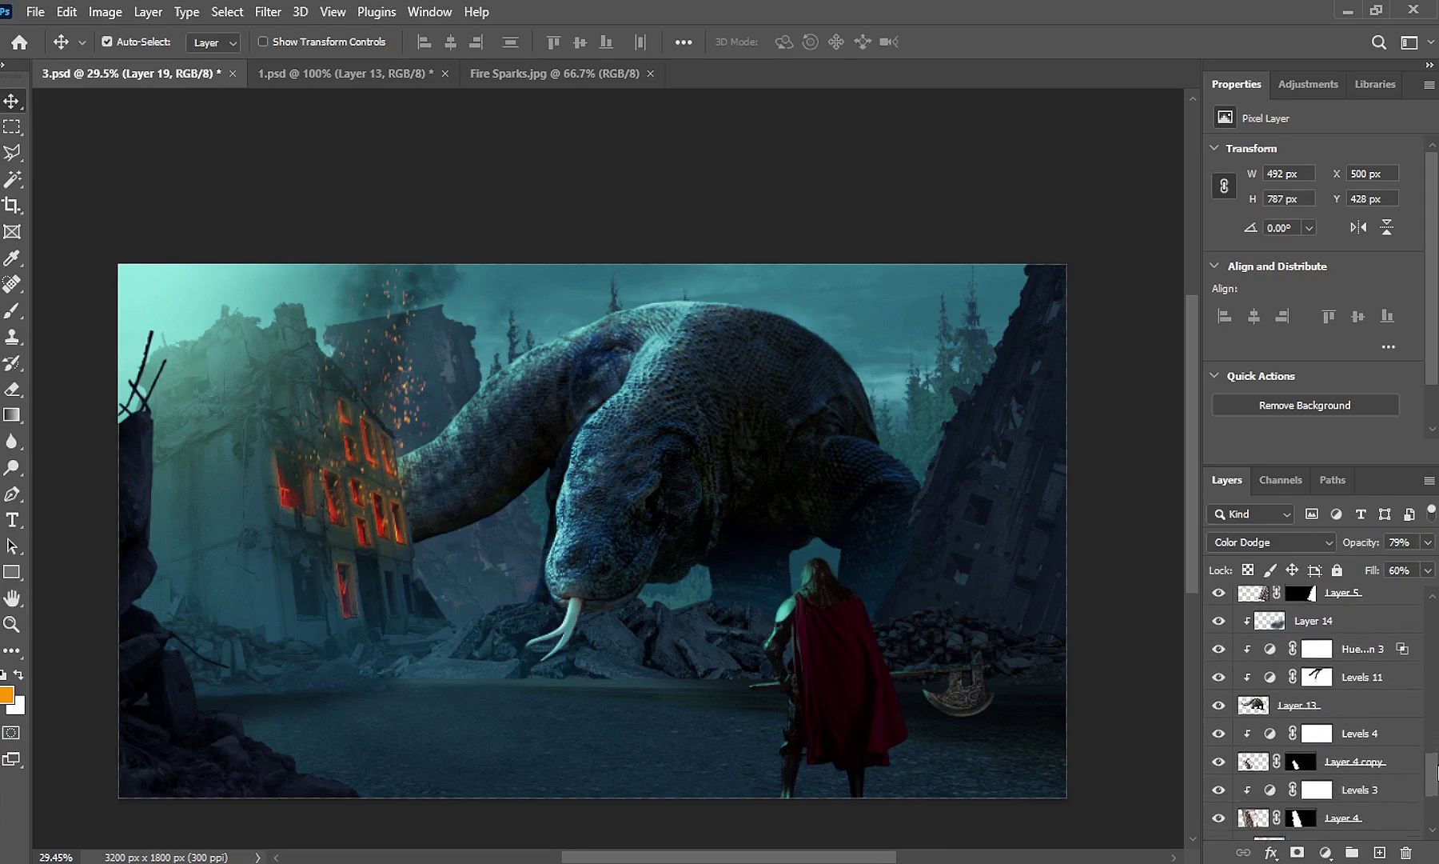
scroll(1360, 712, "down", 3)
scroll(1359, 712, "down", 2)
scroll(1437, 756, "up", 3)
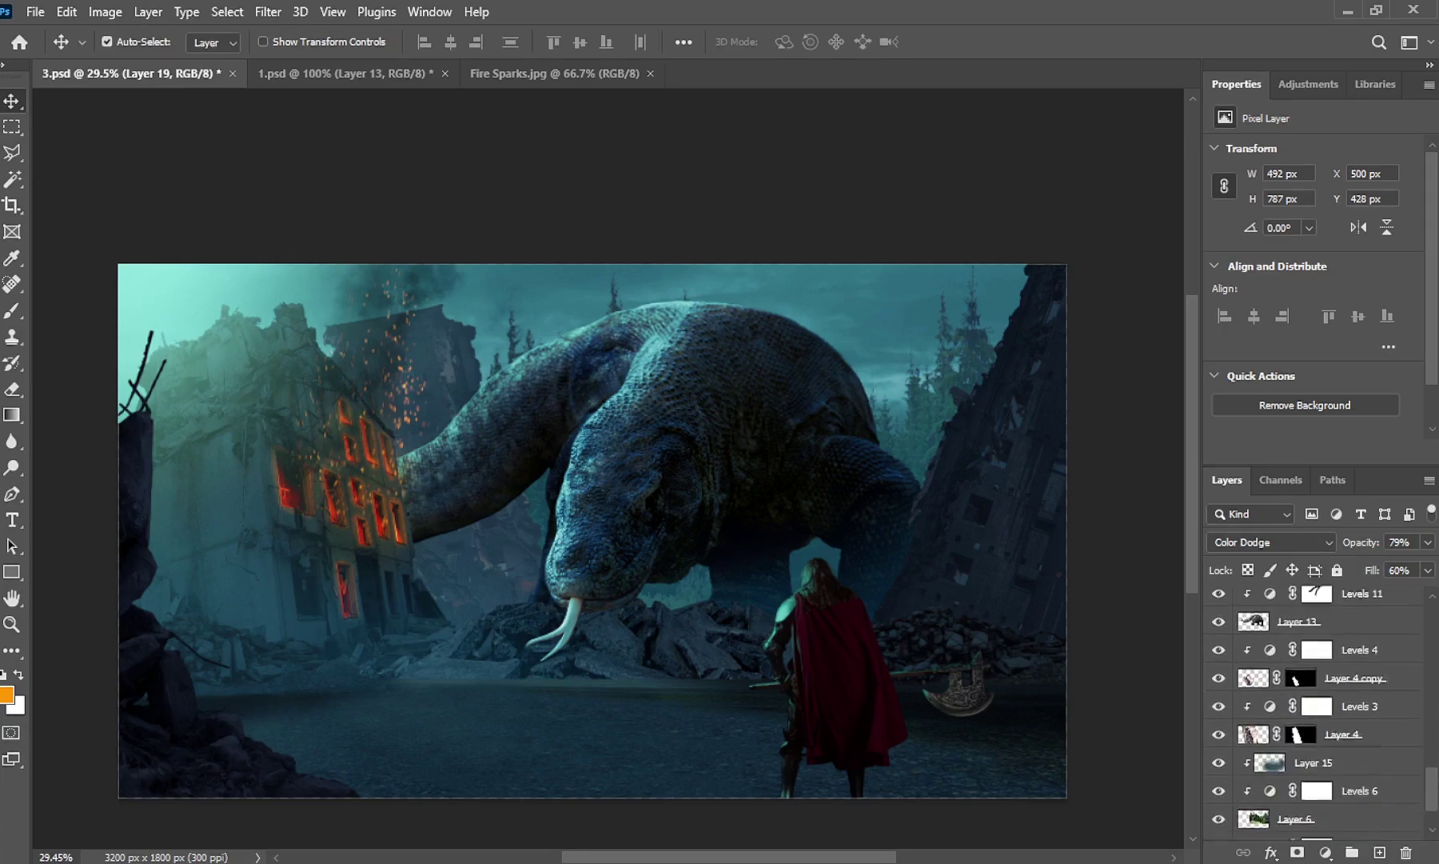
scroll(1437, 755, "up", 3)
scroll(1437, 756, "up", 2)
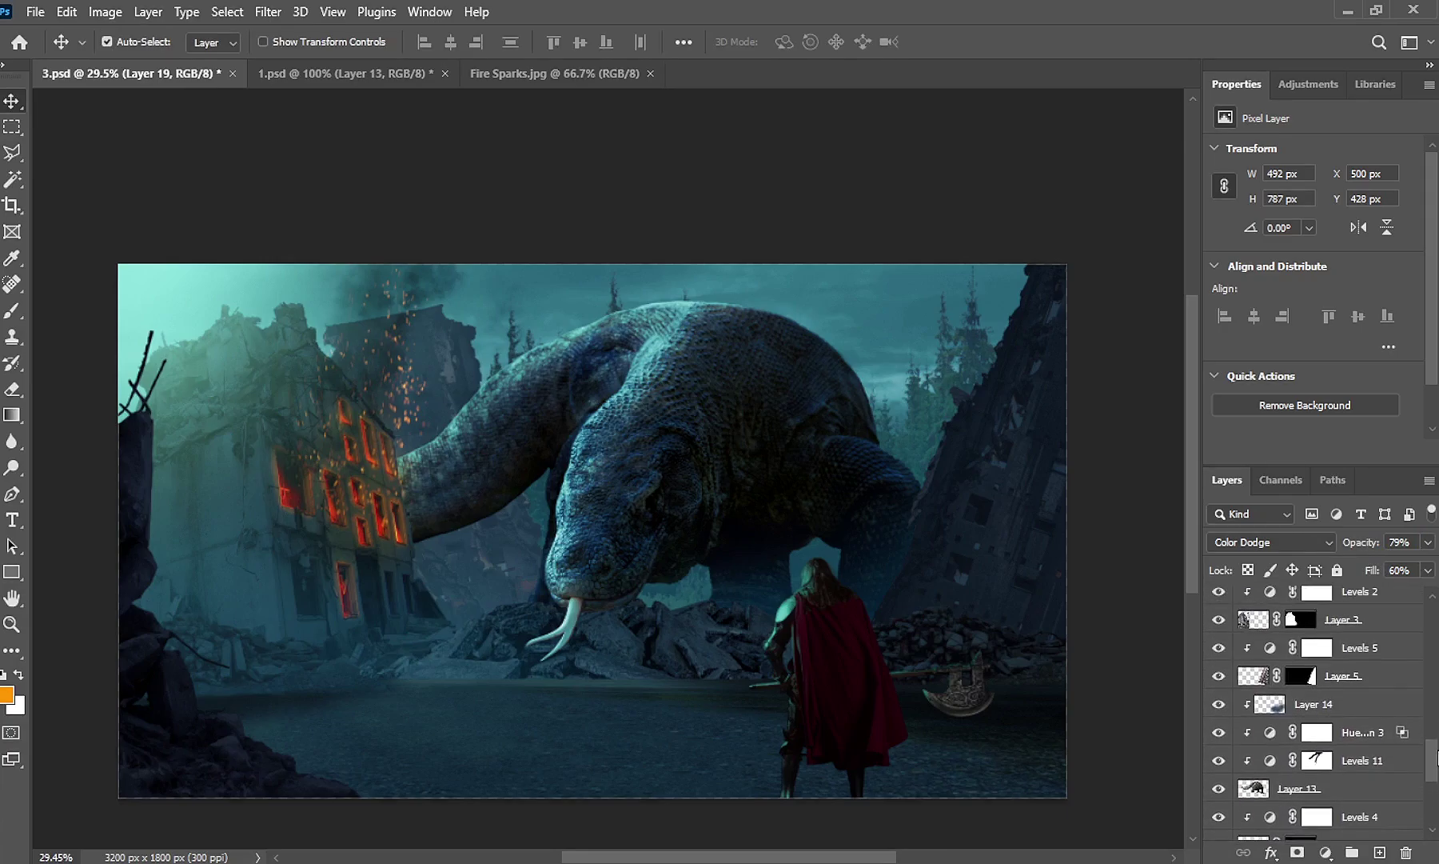
left_click_drag(1437, 758, 1437, 750)
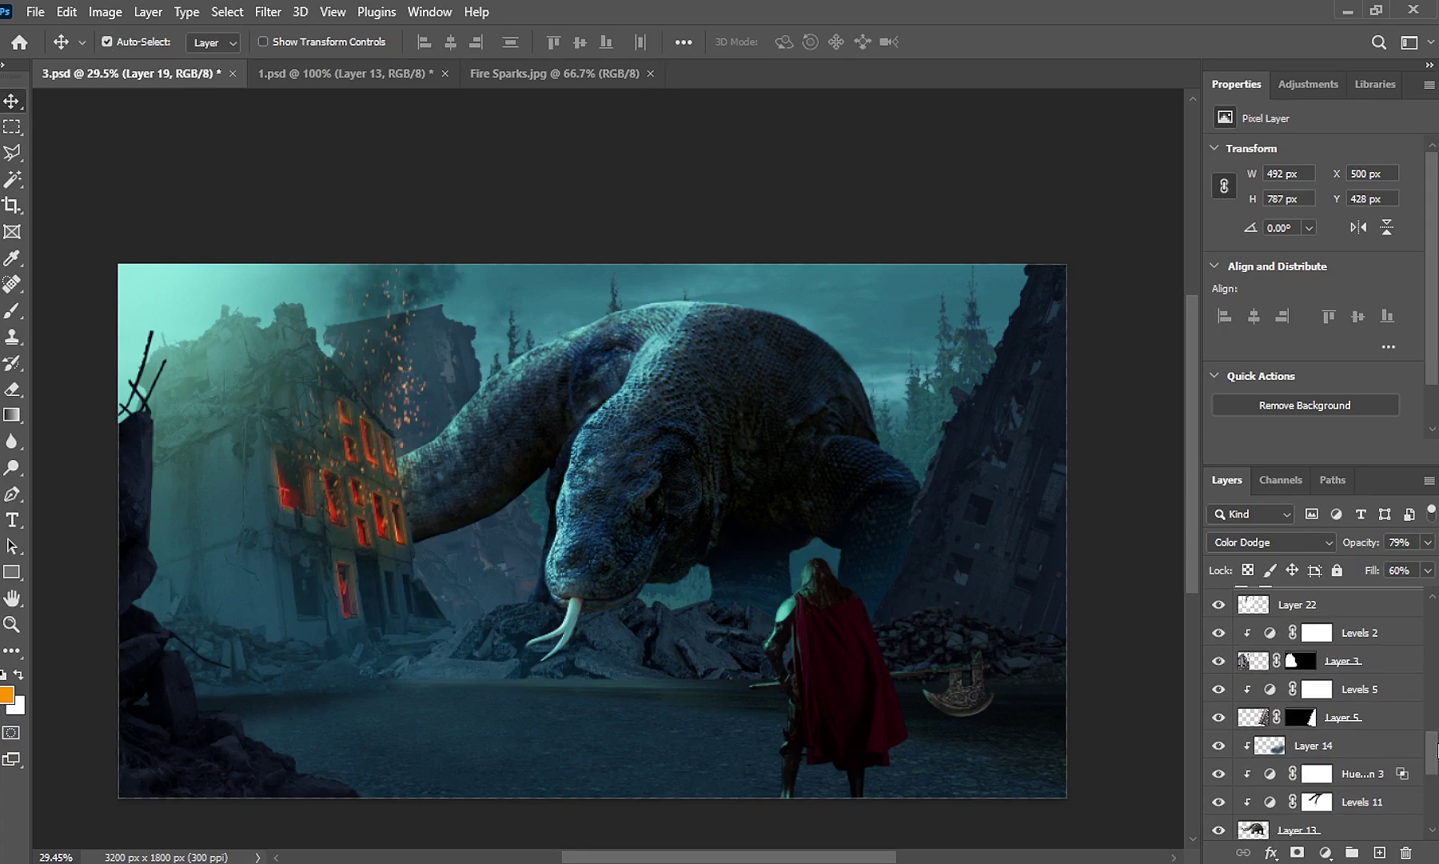
left_click(1269, 633)
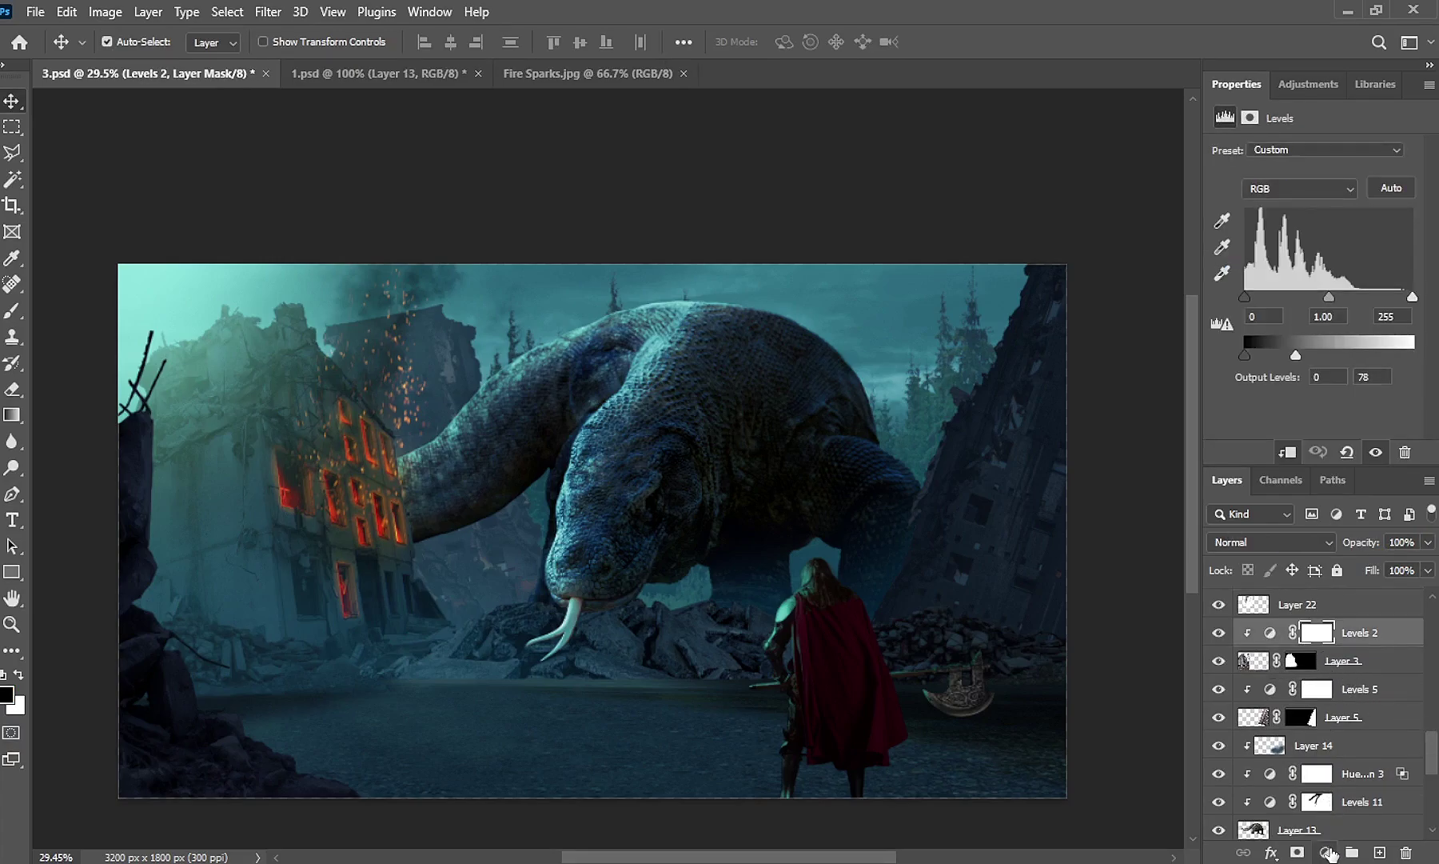
Add a clipped, colorized Hue/Saturation layer: Hue 15, Saturation 100, Lightness +13
left_click(1325, 853)
left_click(1327, 660)
left_click(1287, 453)
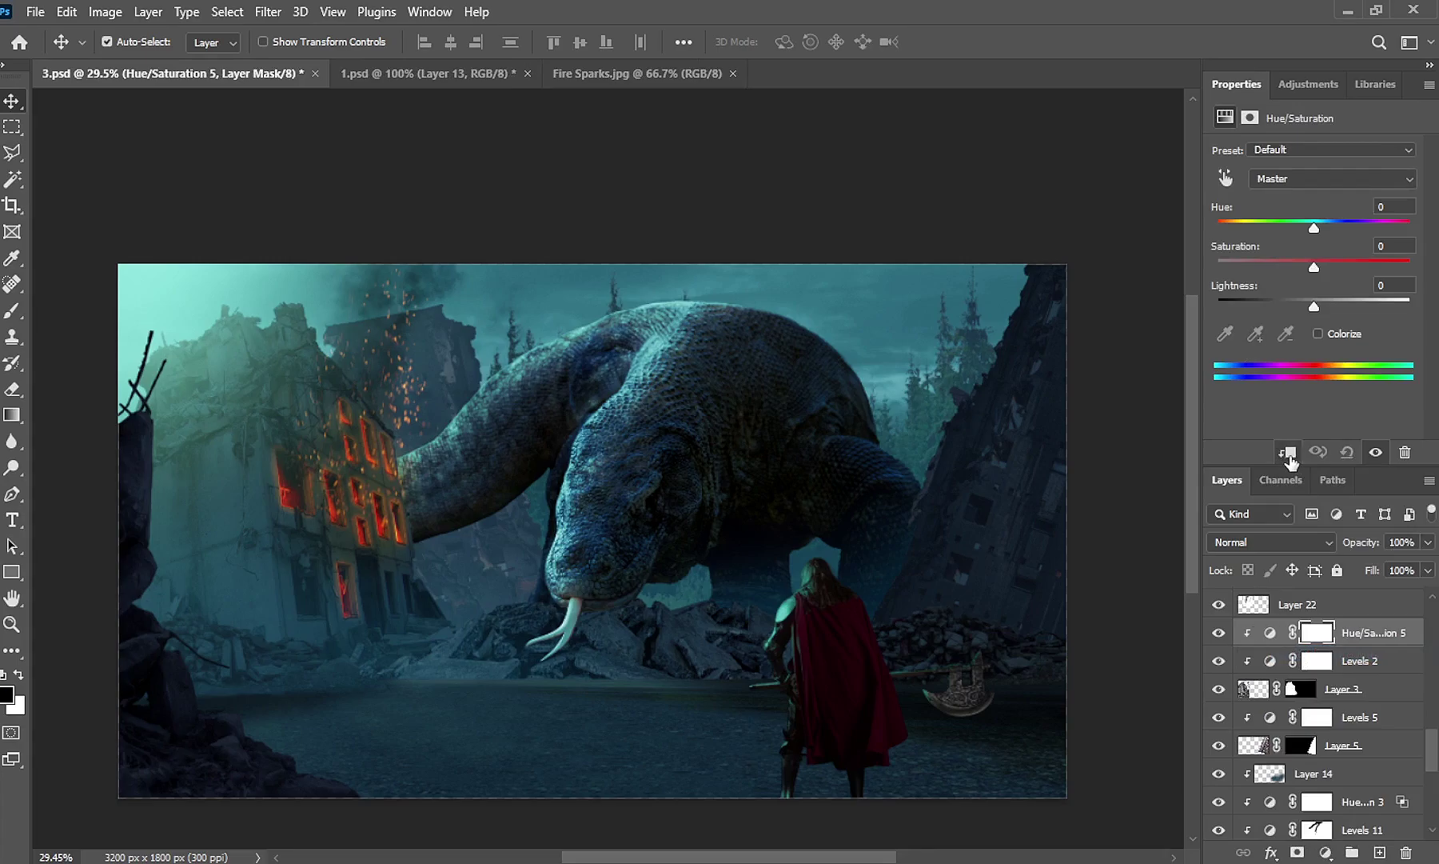
left_click(1318, 333)
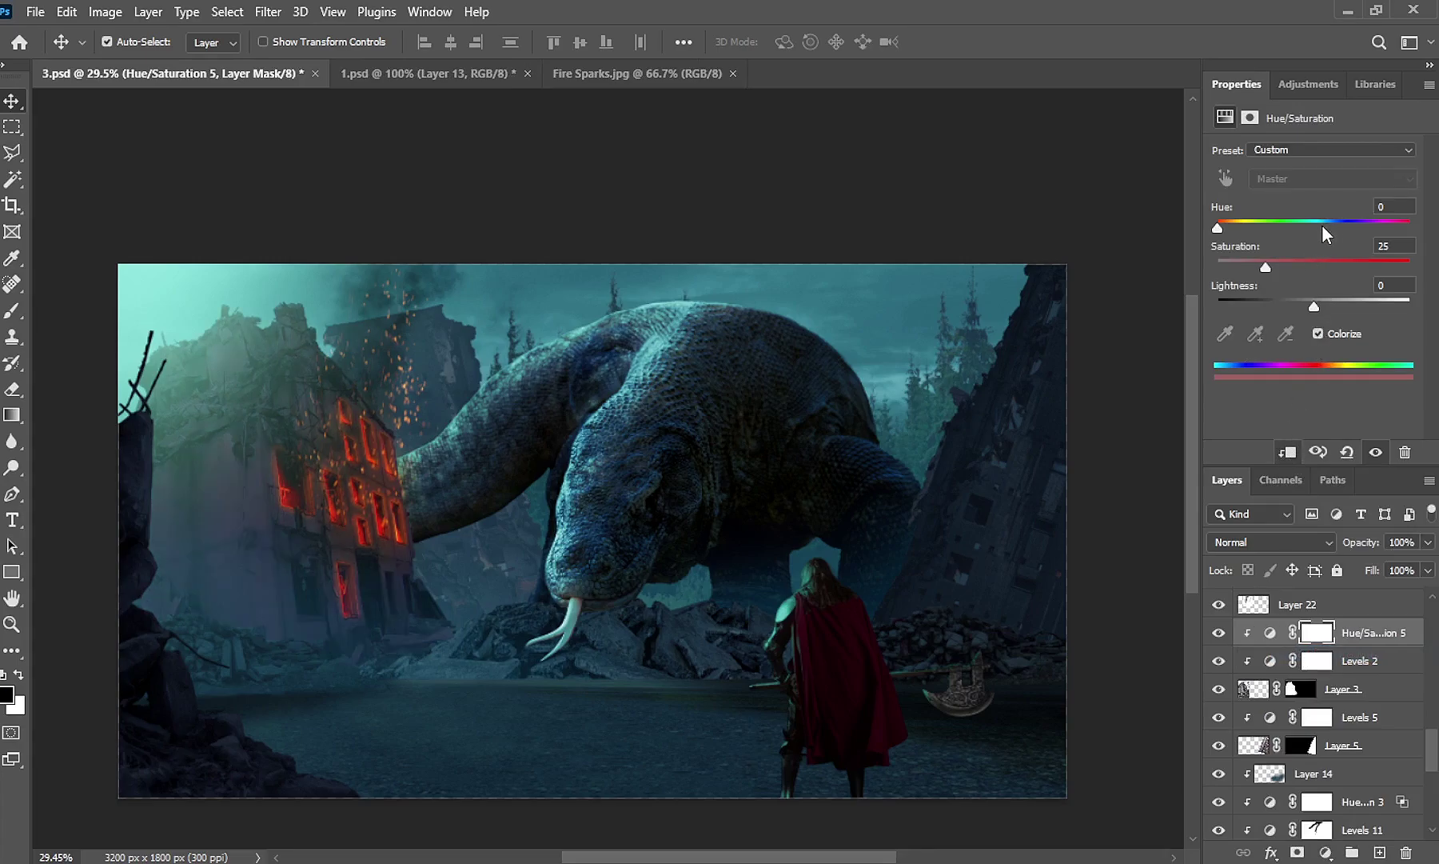
left_click(1229, 226)
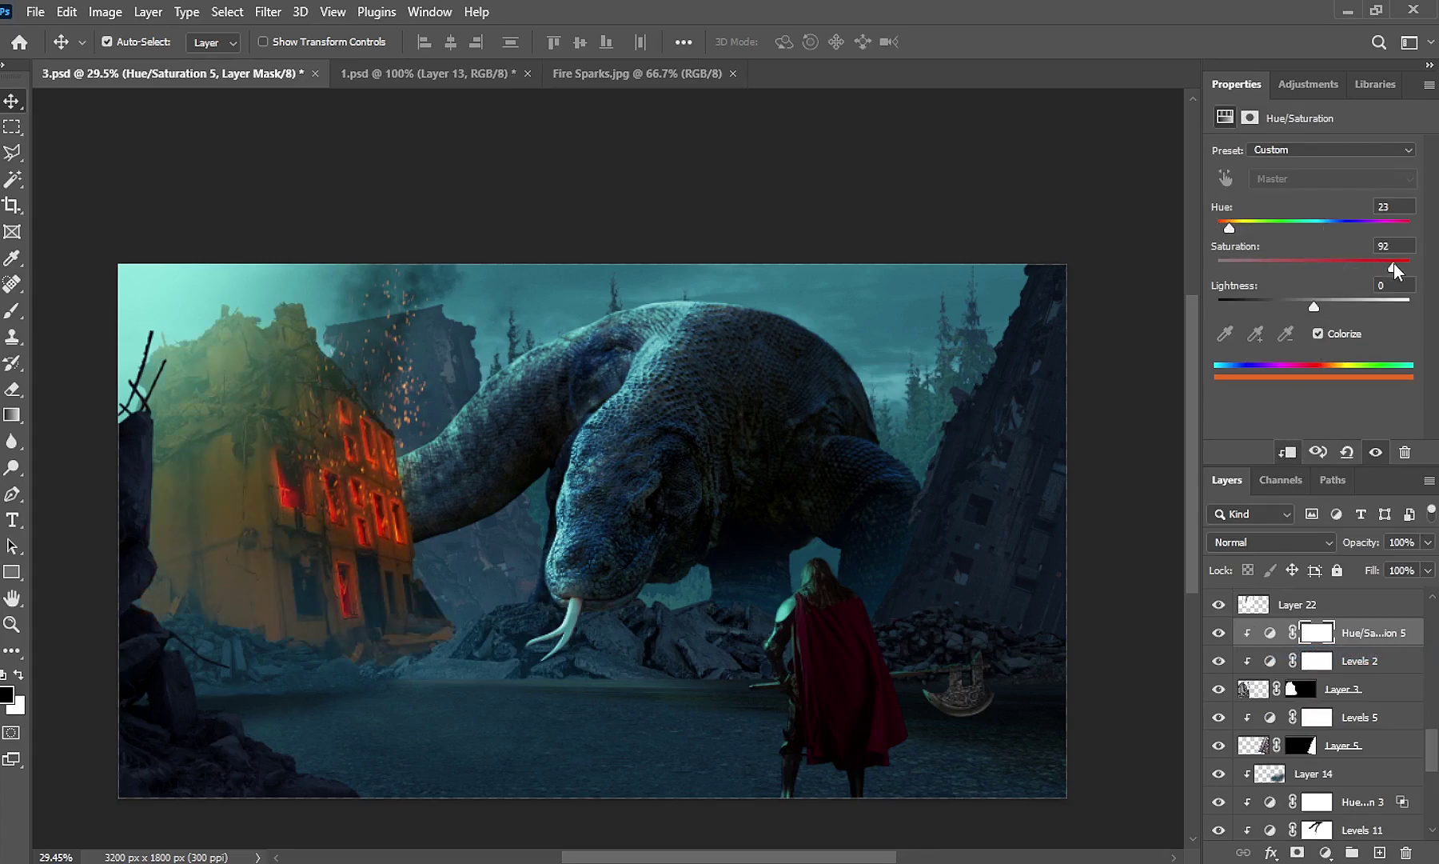
left_click_drag(1314, 307, 1325, 307)
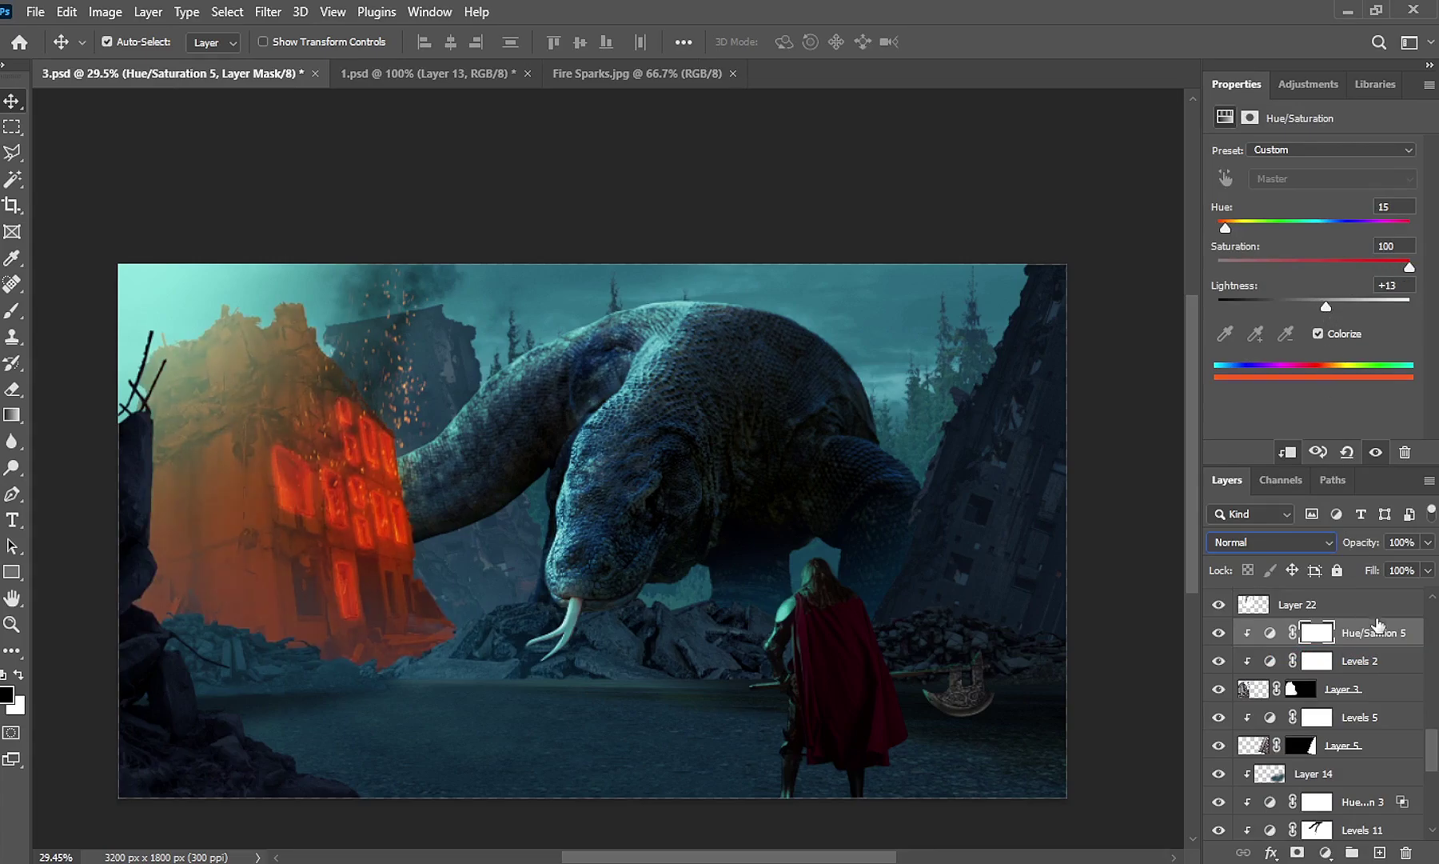
Split its Blend If Underlying black slider to 25/67, then invert the mask
double_click(1421, 634)
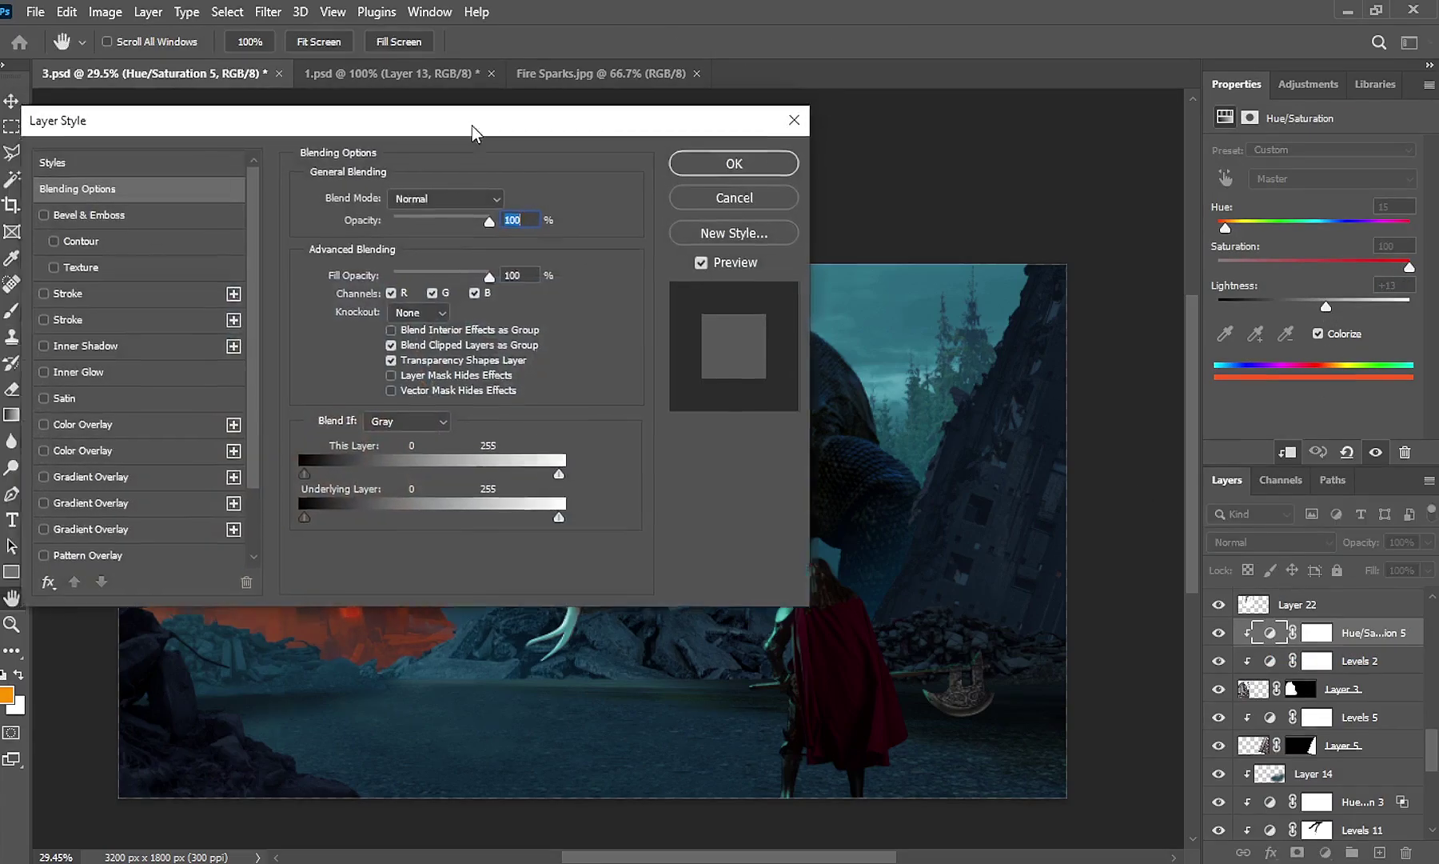
left_click_drag(475, 129, 1115, 197)
mouse_move(937, 583)
left_mouse_down()
mouse_move(1003, 582)
mouse_move(958, 584)
left_mouse_up()
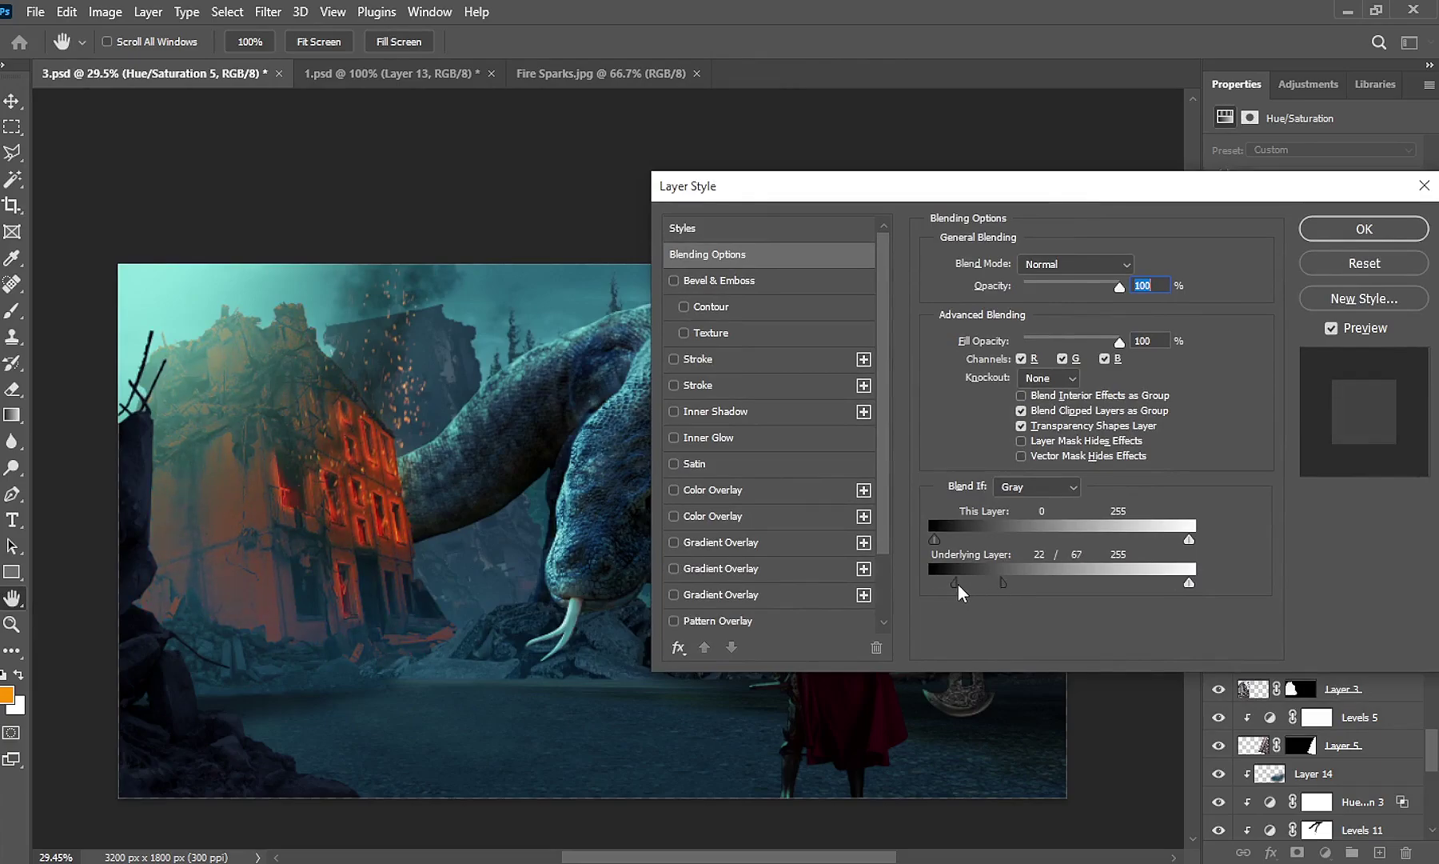
left_click(1334, 232)
left_click(1314, 633)
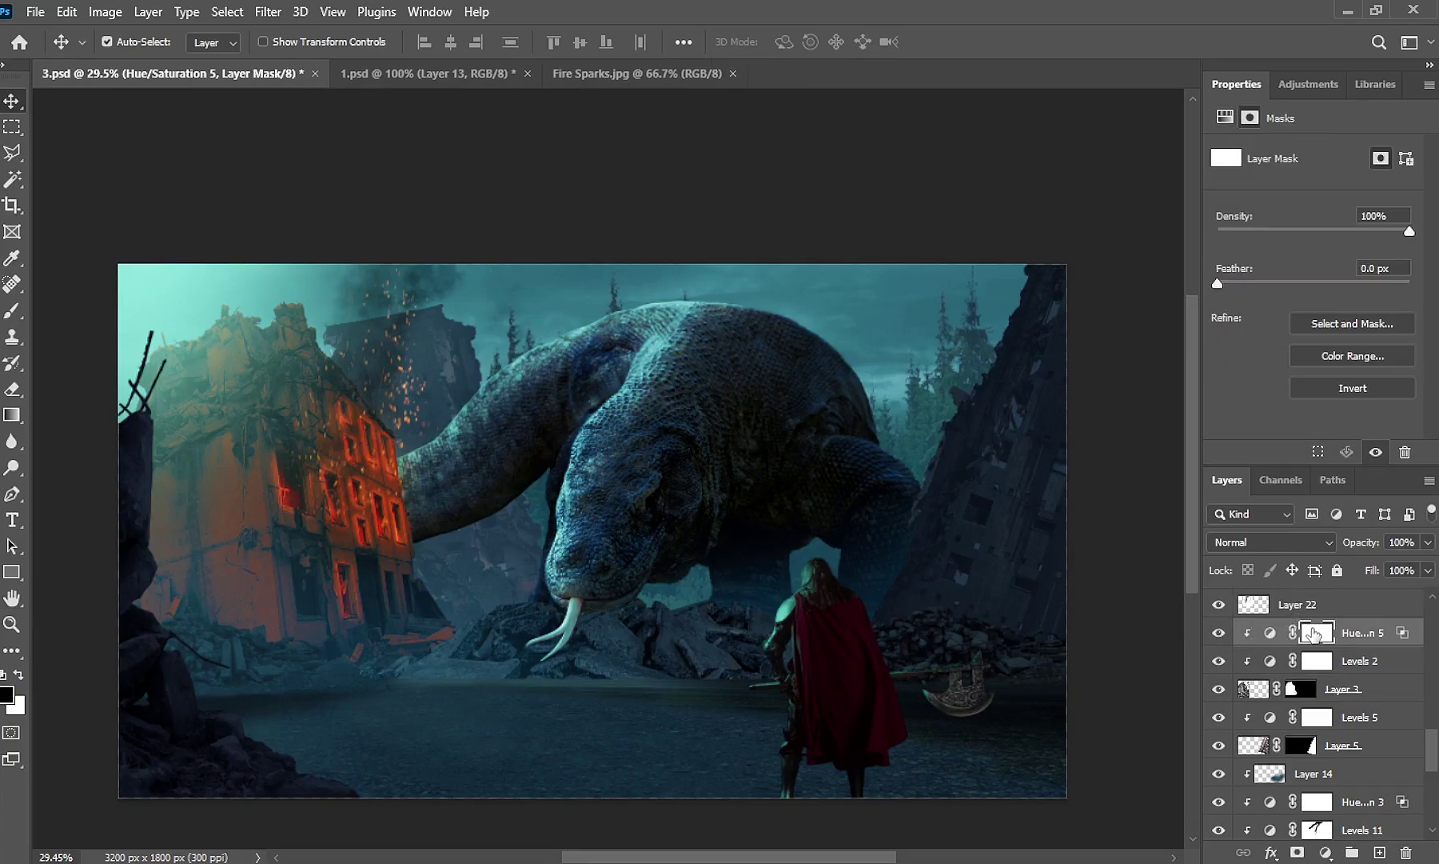
key("ctrl+i")
Paint white with a large brush to reveal the orange tint near the building's base
left_click(12, 310)
key("bracketright")
key("bracketright")
key("bracketright")
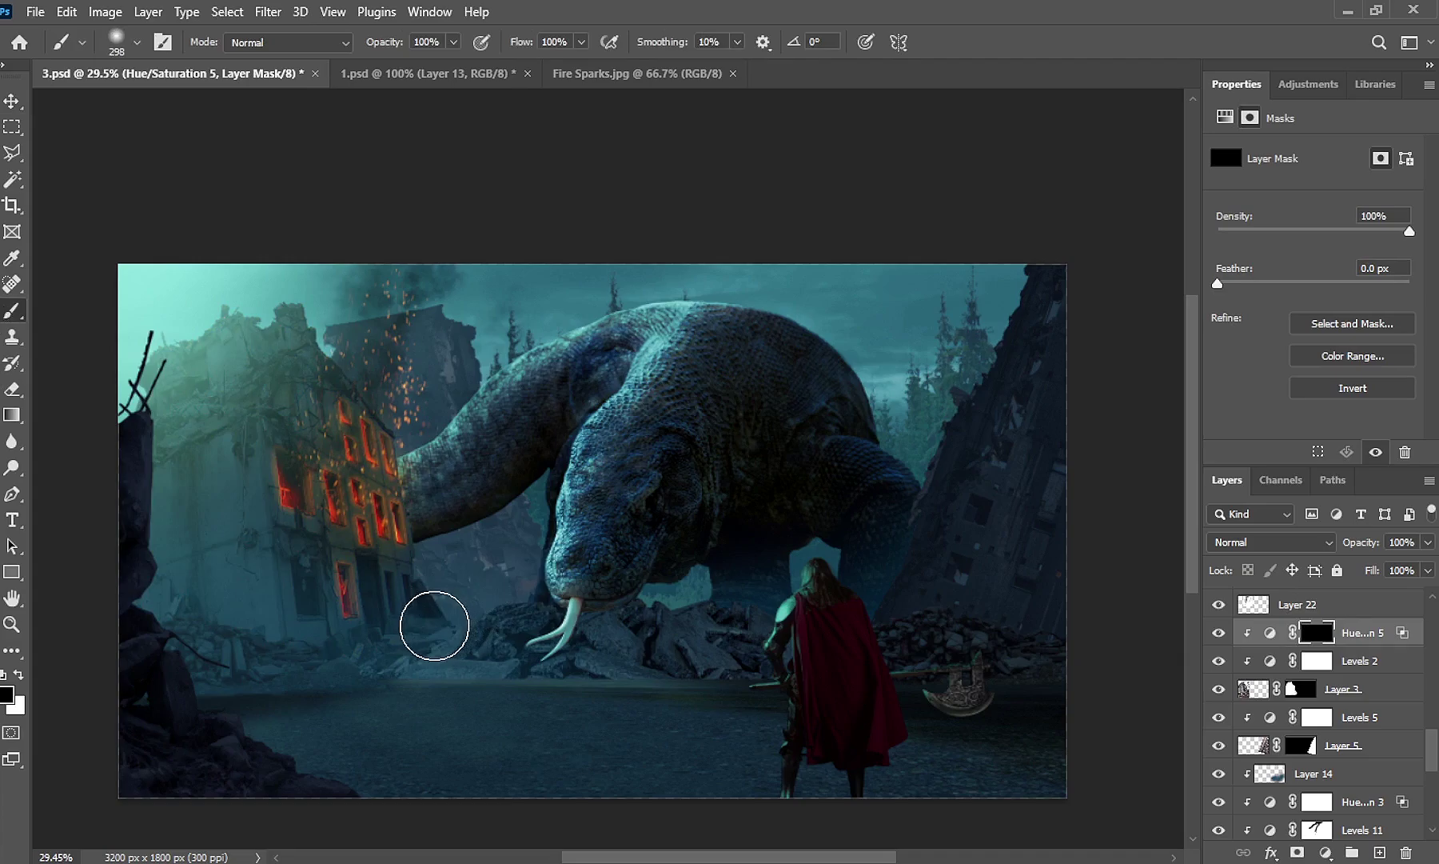
key("x")
scroll(434, 625, "up", 3)
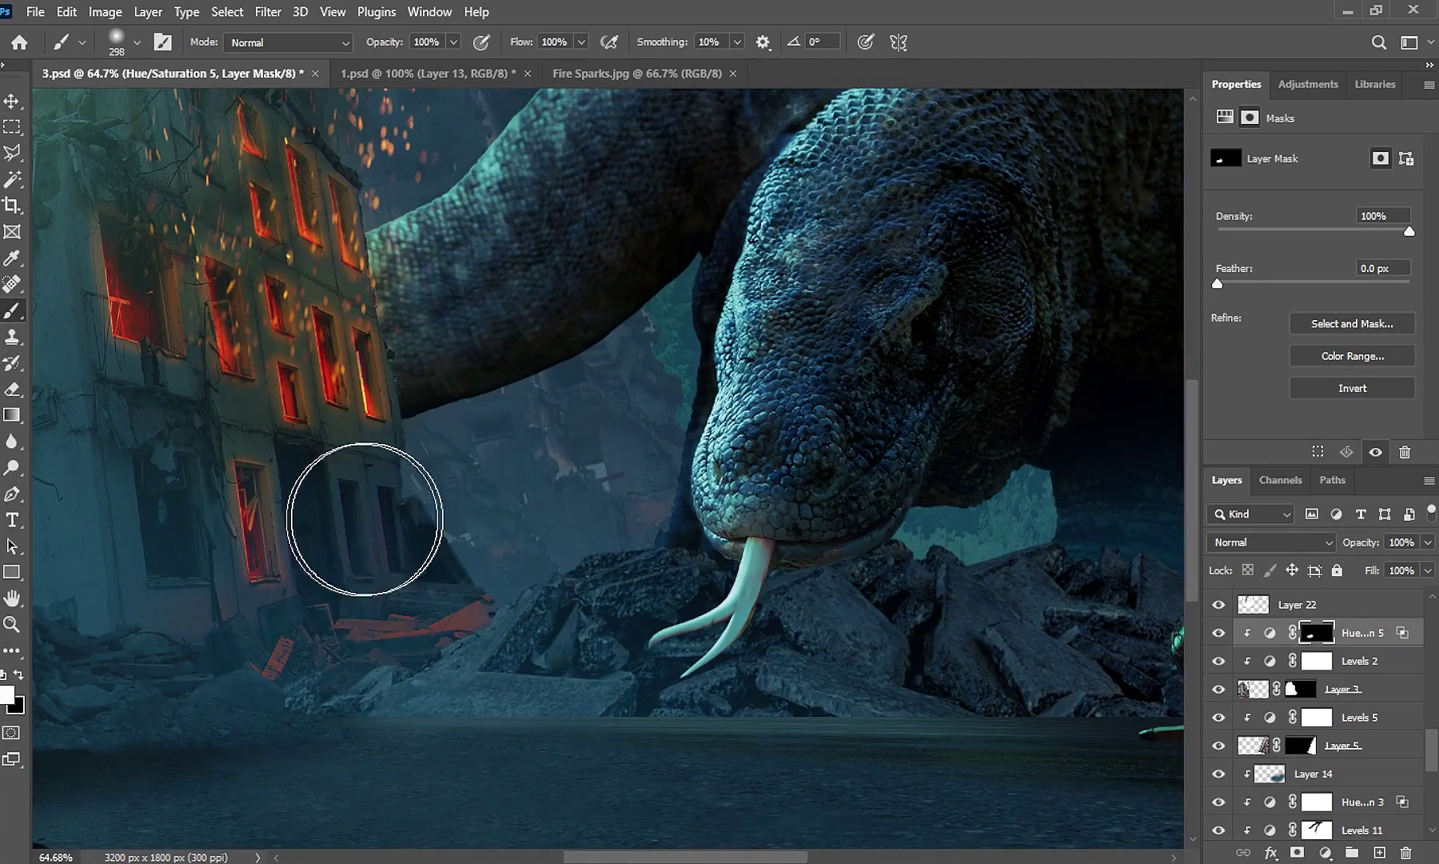
left_click_drag(360, 514, 257, 519)
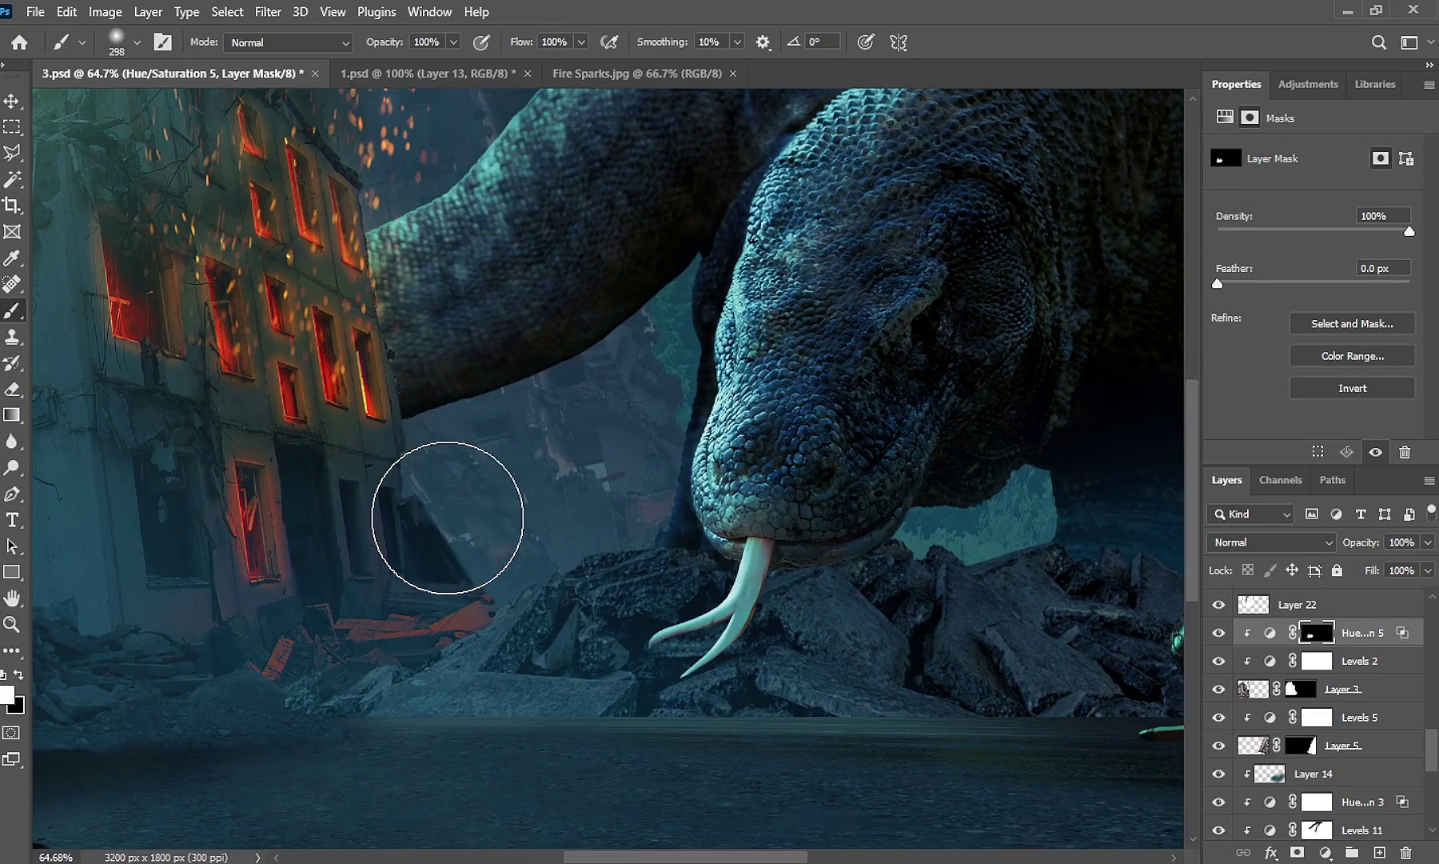
scroll(524, 498, "down", 3)
scroll(476, 483, "down", 2)
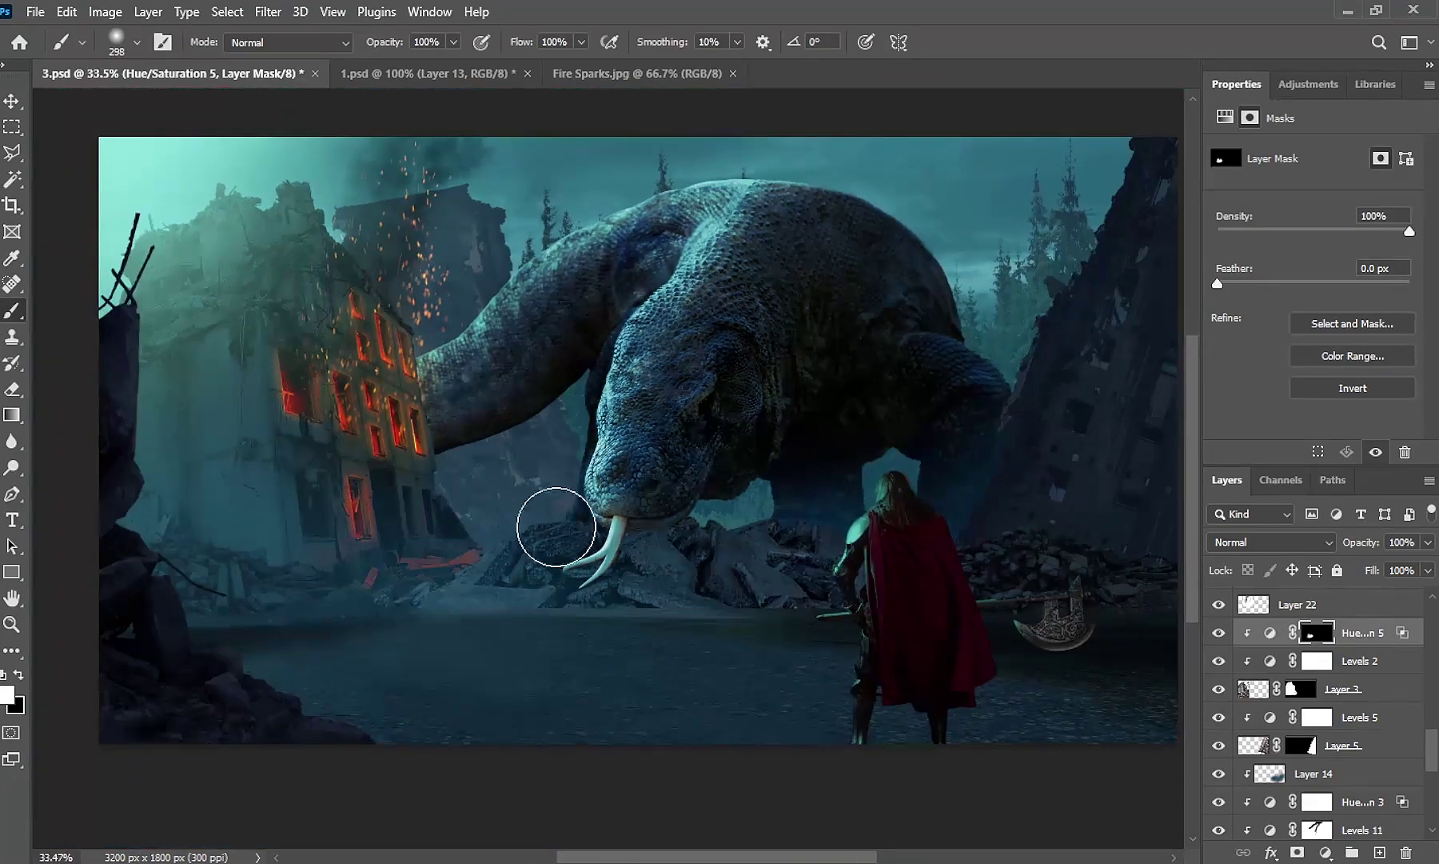
left_click_drag(556, 524, 496, 598)
Select the Levels 11 layer from the canvas
left_click(12, 100)
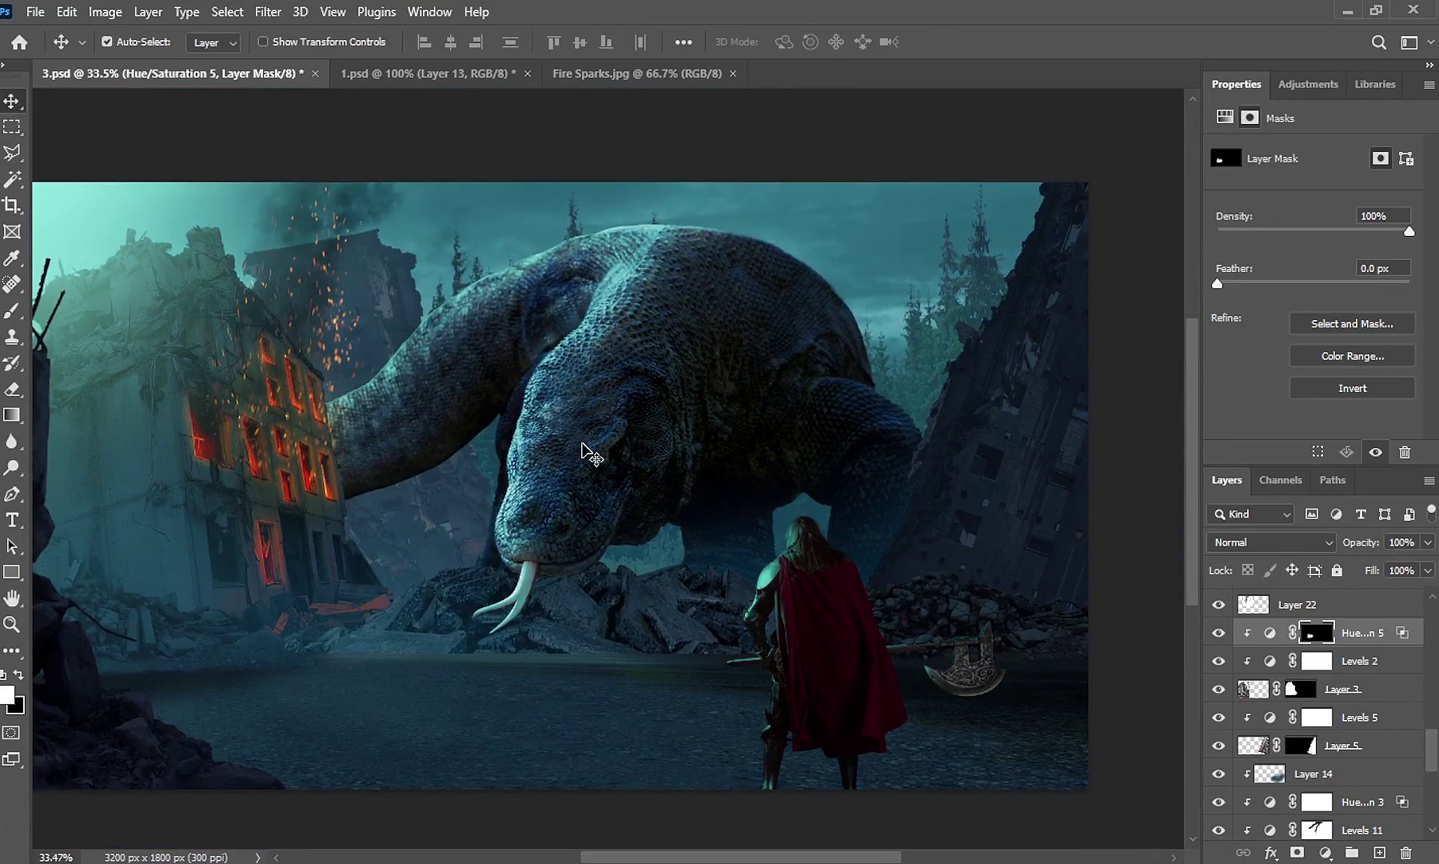
left_click(592, 454)
scroll(1337, 792, "down", 1)
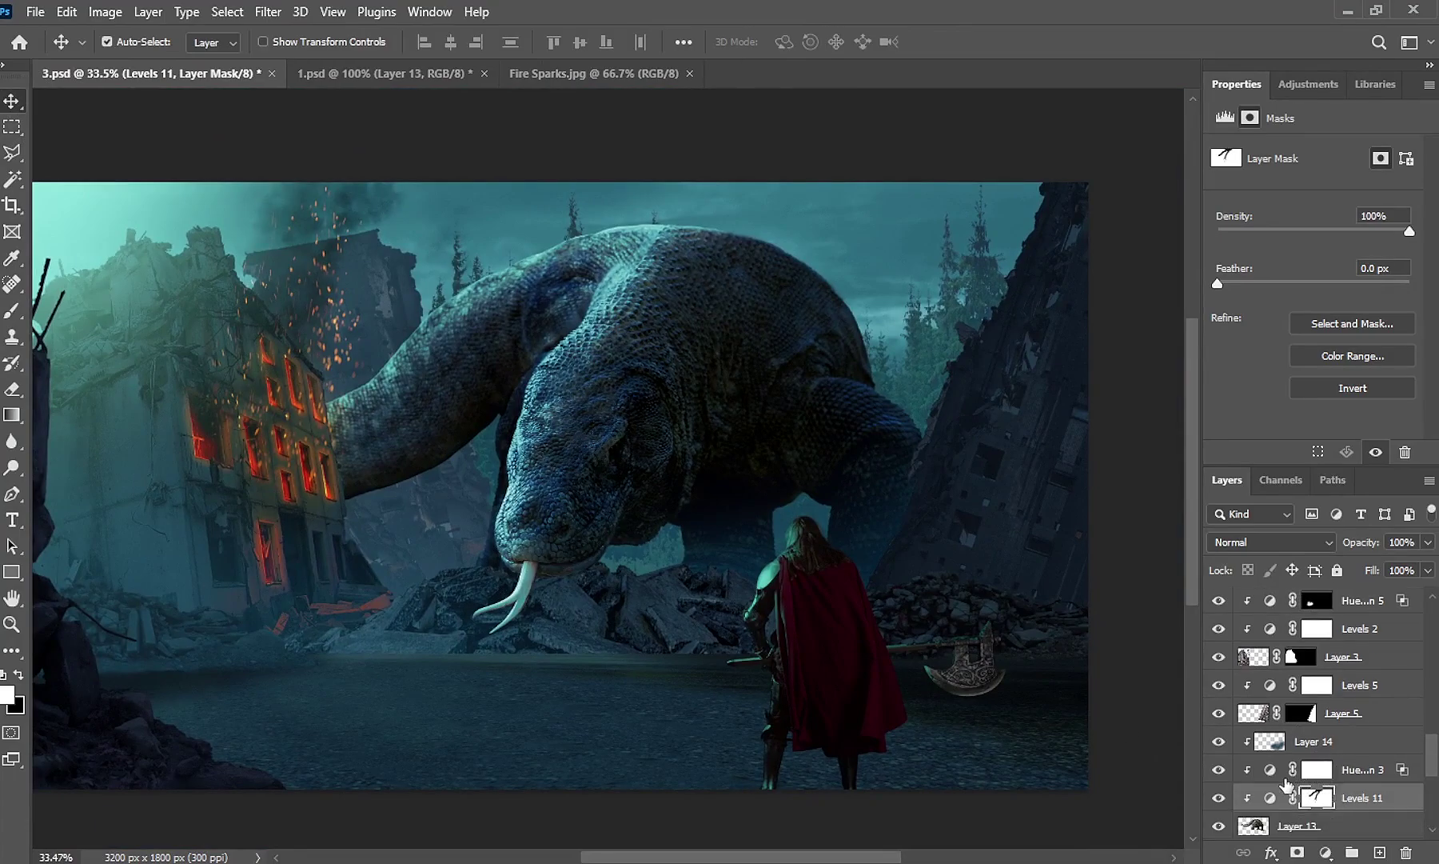
Add a colorized Hue/Saturation 6 layer above Hue/Saturation 3 with Hue 13, Saturation 100
left_click(1273, 770)
left_click(1326, 852)
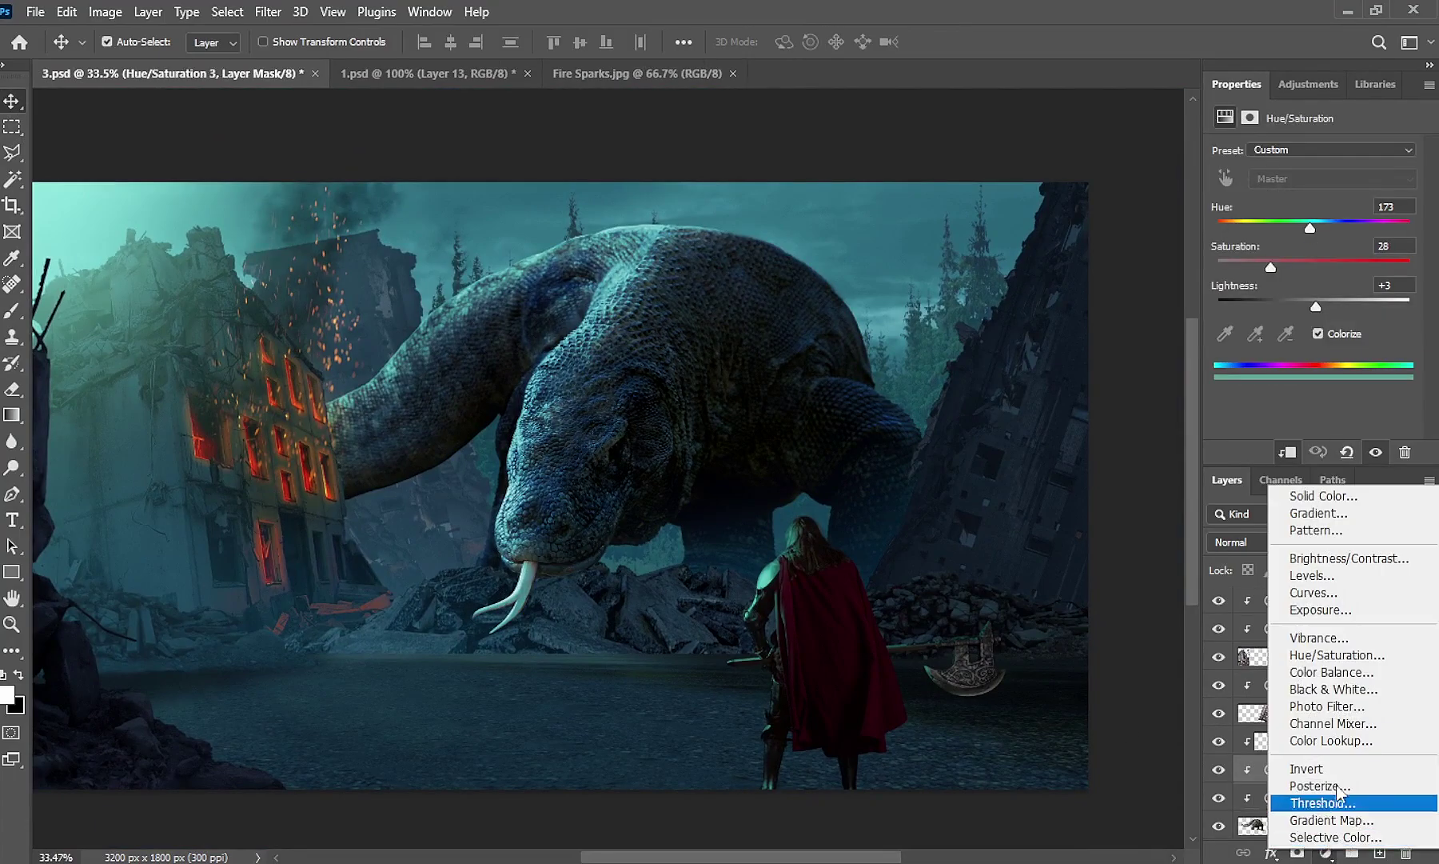
left_click(1353, 656)
left_click(1317, 333)
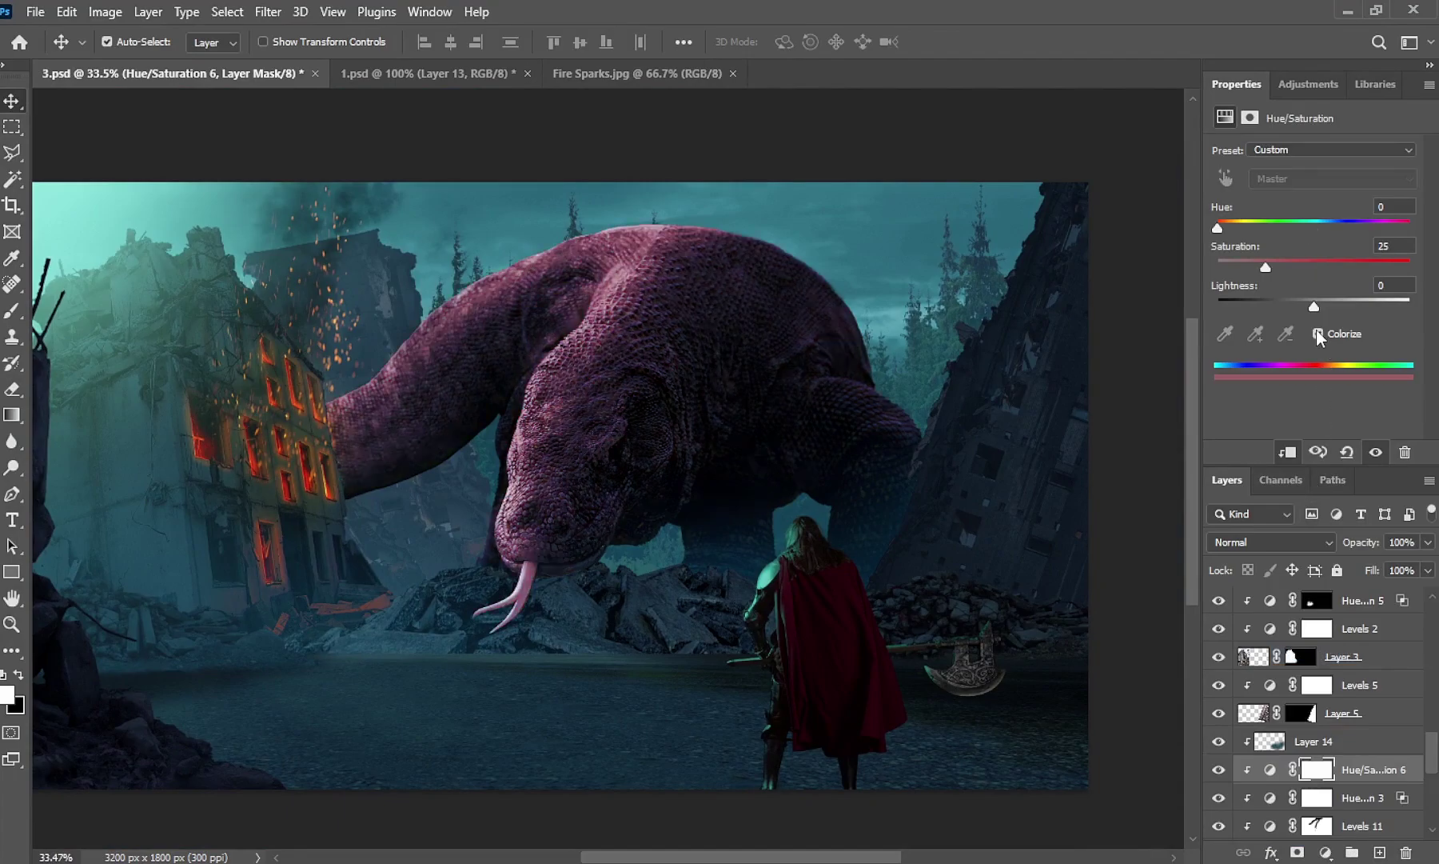
left_click(1226, 222)
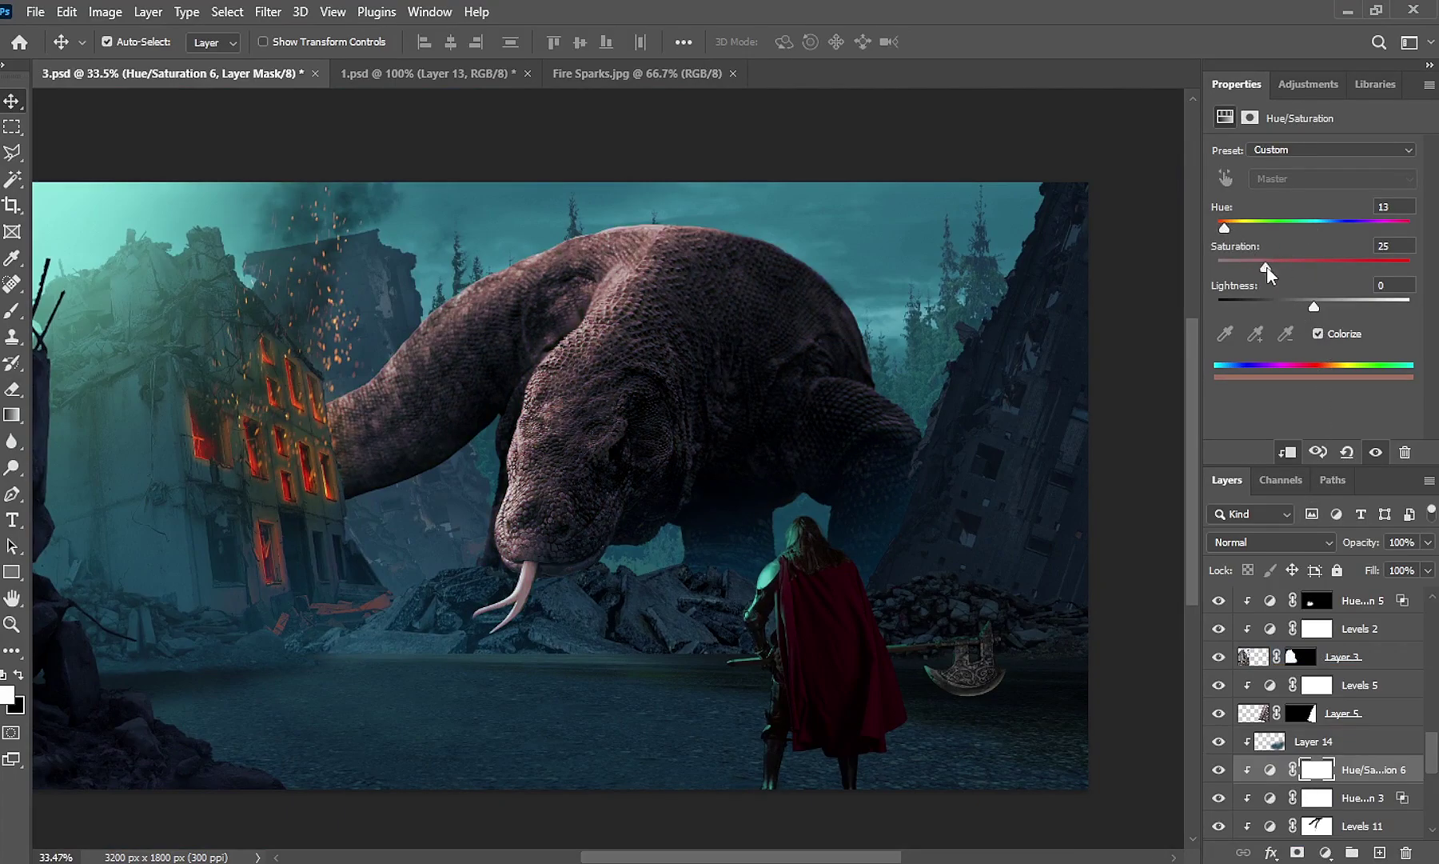
left_click_drag(1266, 266, 1410, 266)
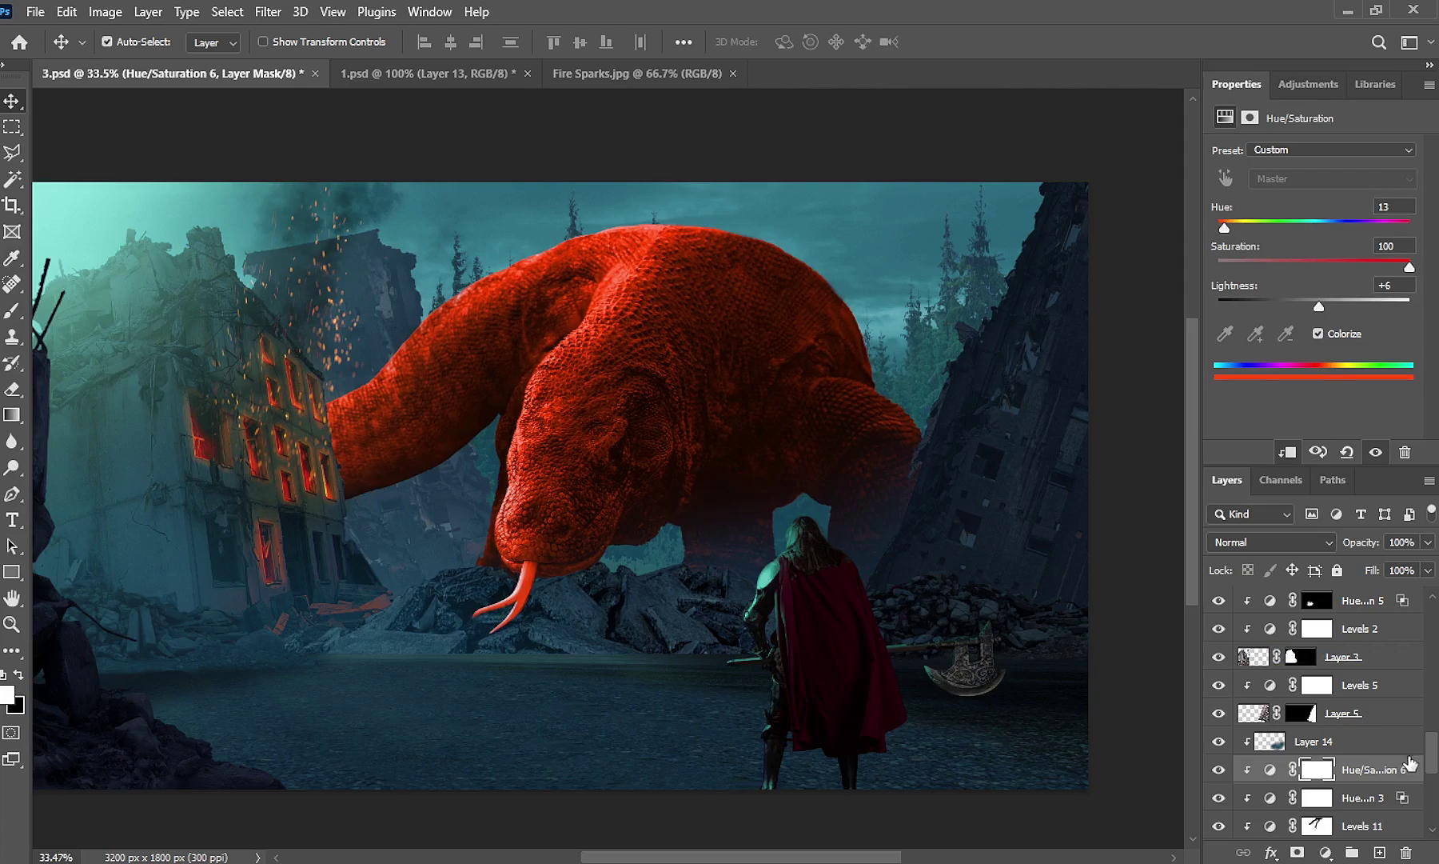
Restrict the red tint with Blend If Underlying 58/150 and reduce the layer's strength
double_click(1409, 764)
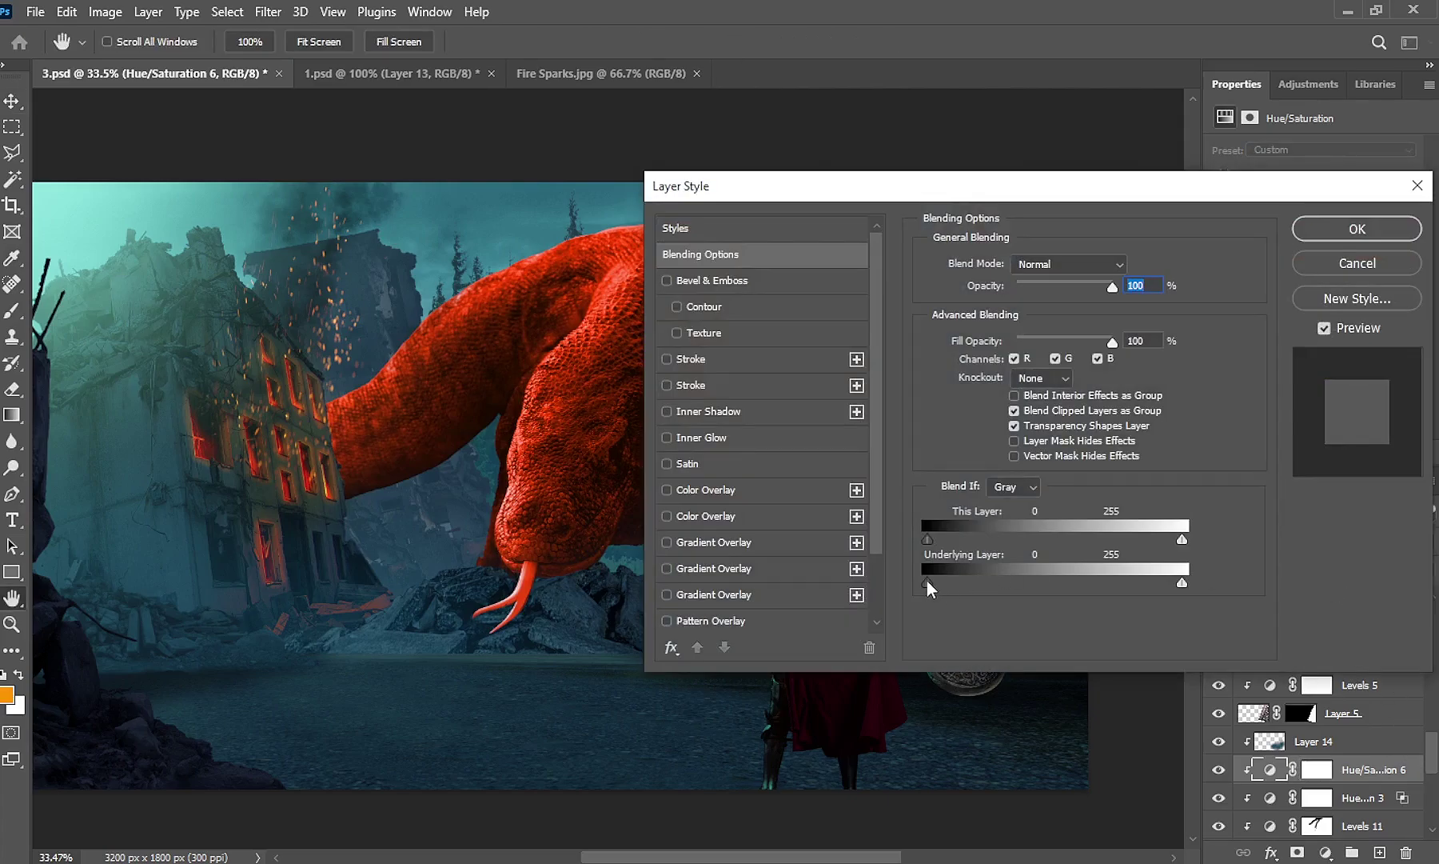
left_click_drag(927, 584, 991, 584)
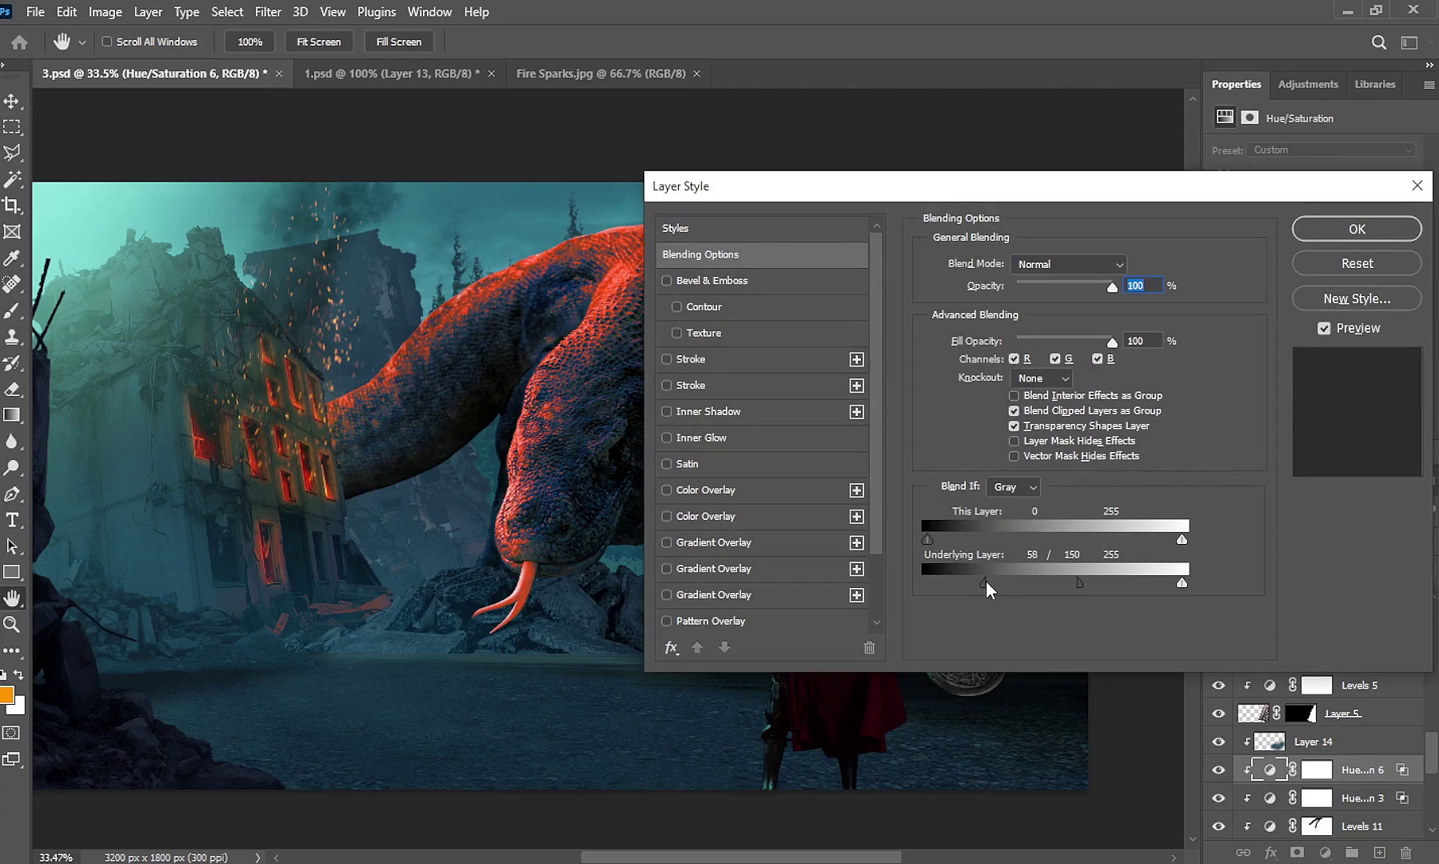
left_click(1321, 229)
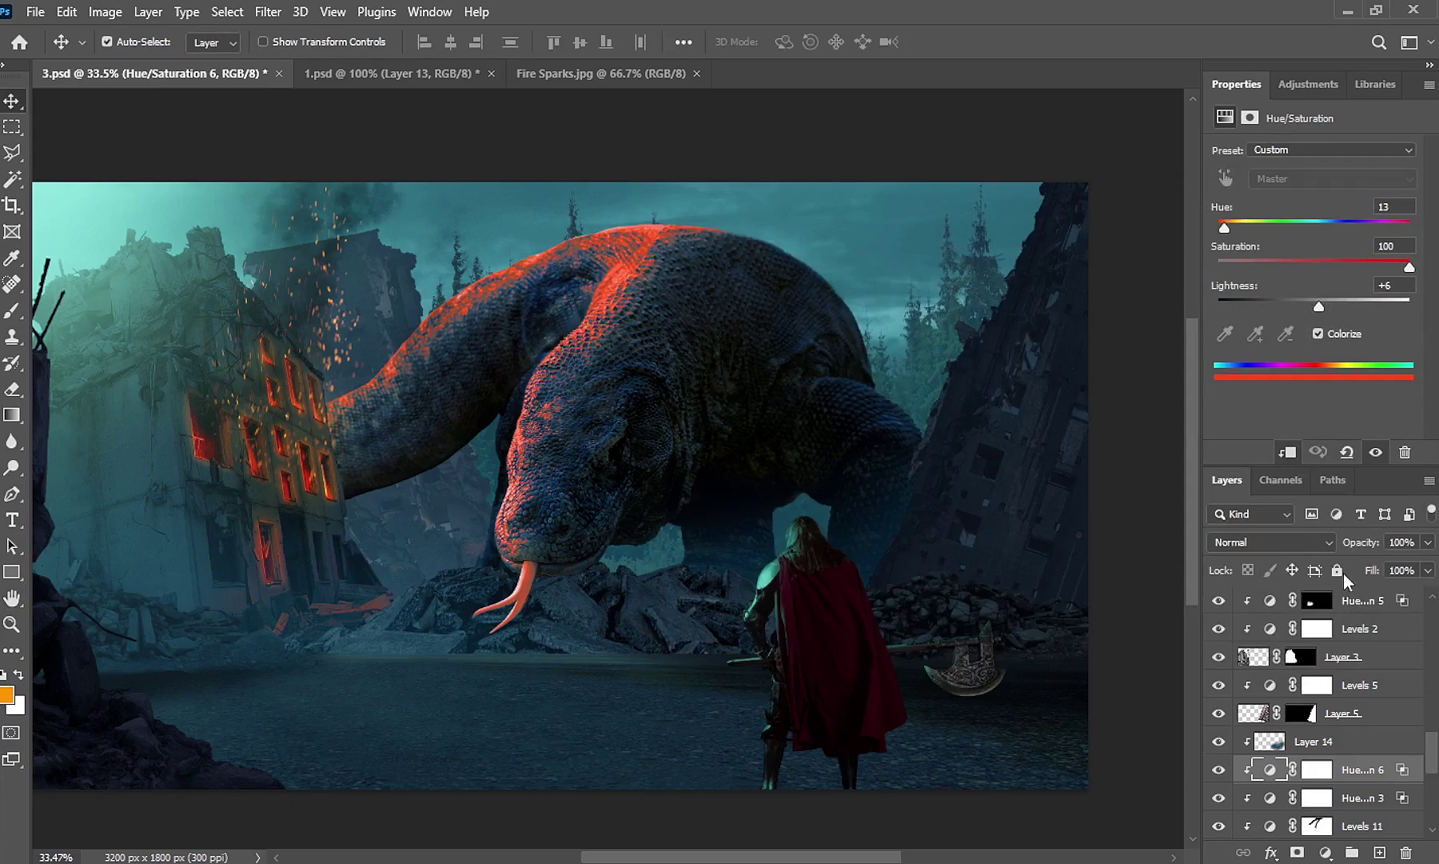
mouse_move(1370, 572)
left_mouse_down()
mouse_move(1386, 565)
mouse_move(1370, 551)
left_mouse_up()
type("87")
Invert the mask and paint the red glow onto the snout, shrinking the brush to 17 px for the tongue
left_click(1326, 772)
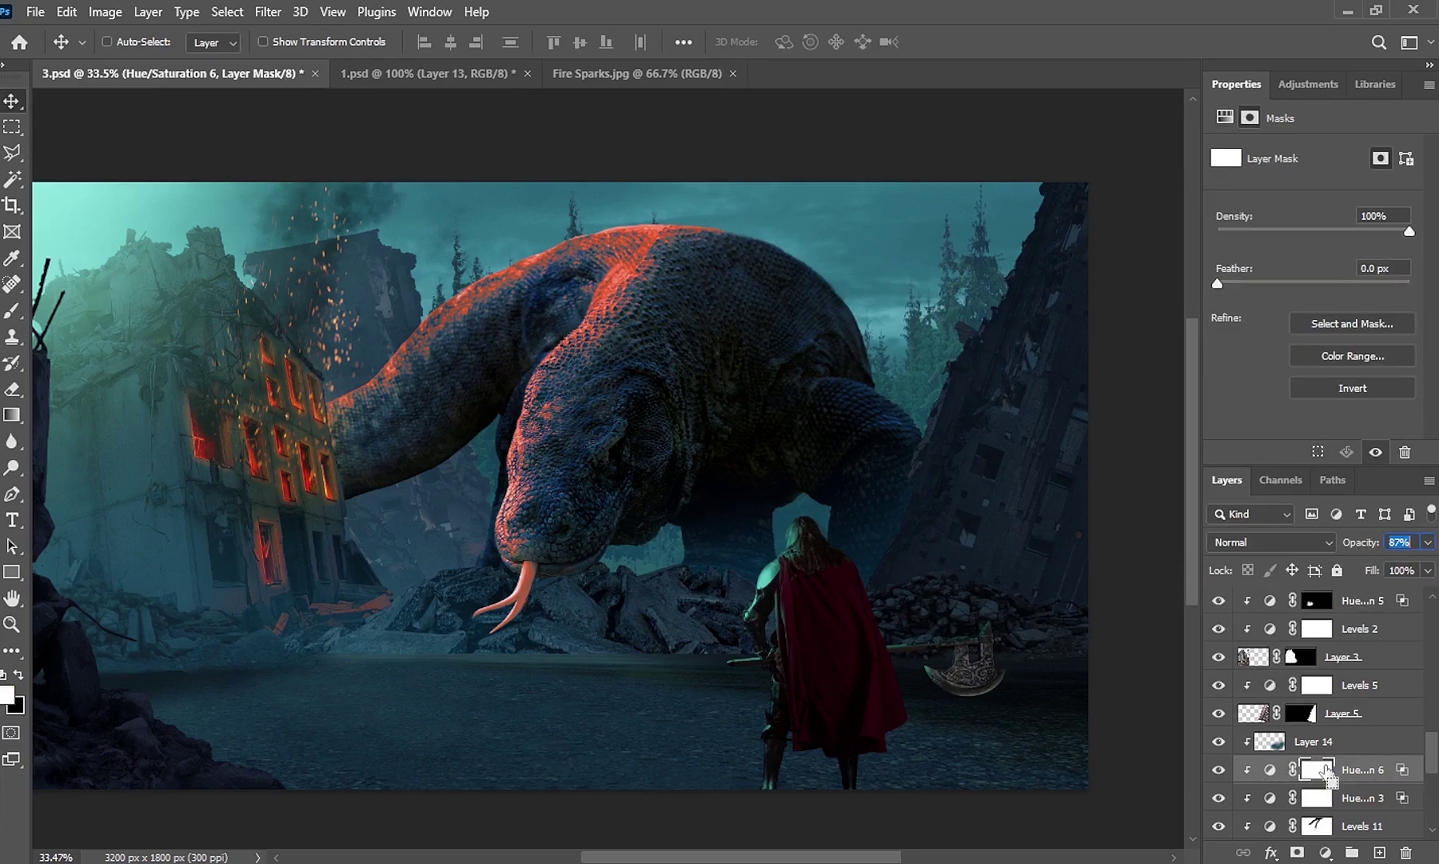
key("ctrl+i")
left_click(12, 314)
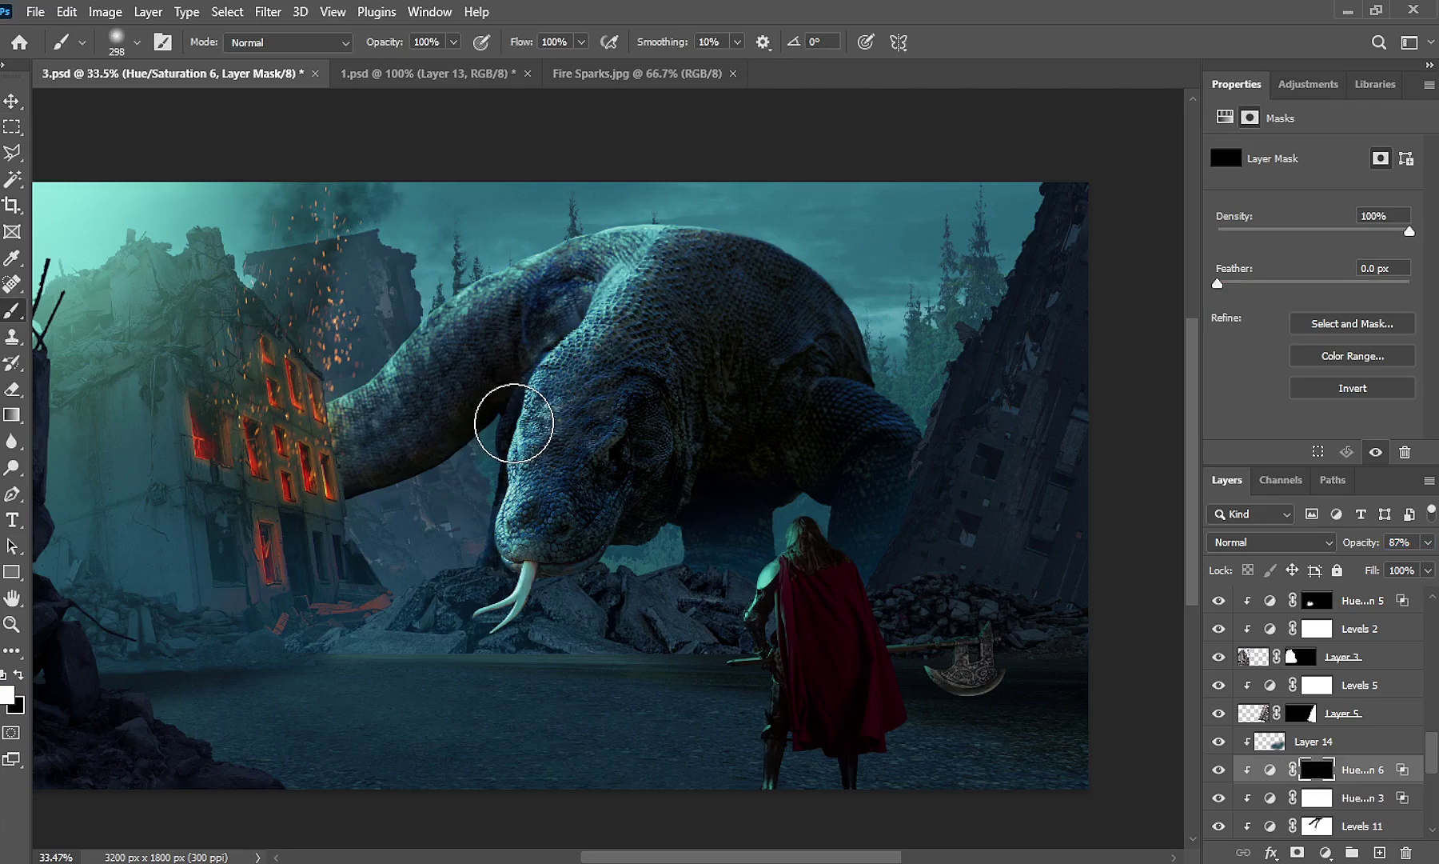
mouse_move(514, 422)
left_mouse_down()
mouse_move(482, 488)
mouse_move(476, 560)
left_mouse_up()
scroll(483, 415, "up", 3)
key("bracketleft")
key("bracketleft")
key("bracketleft")
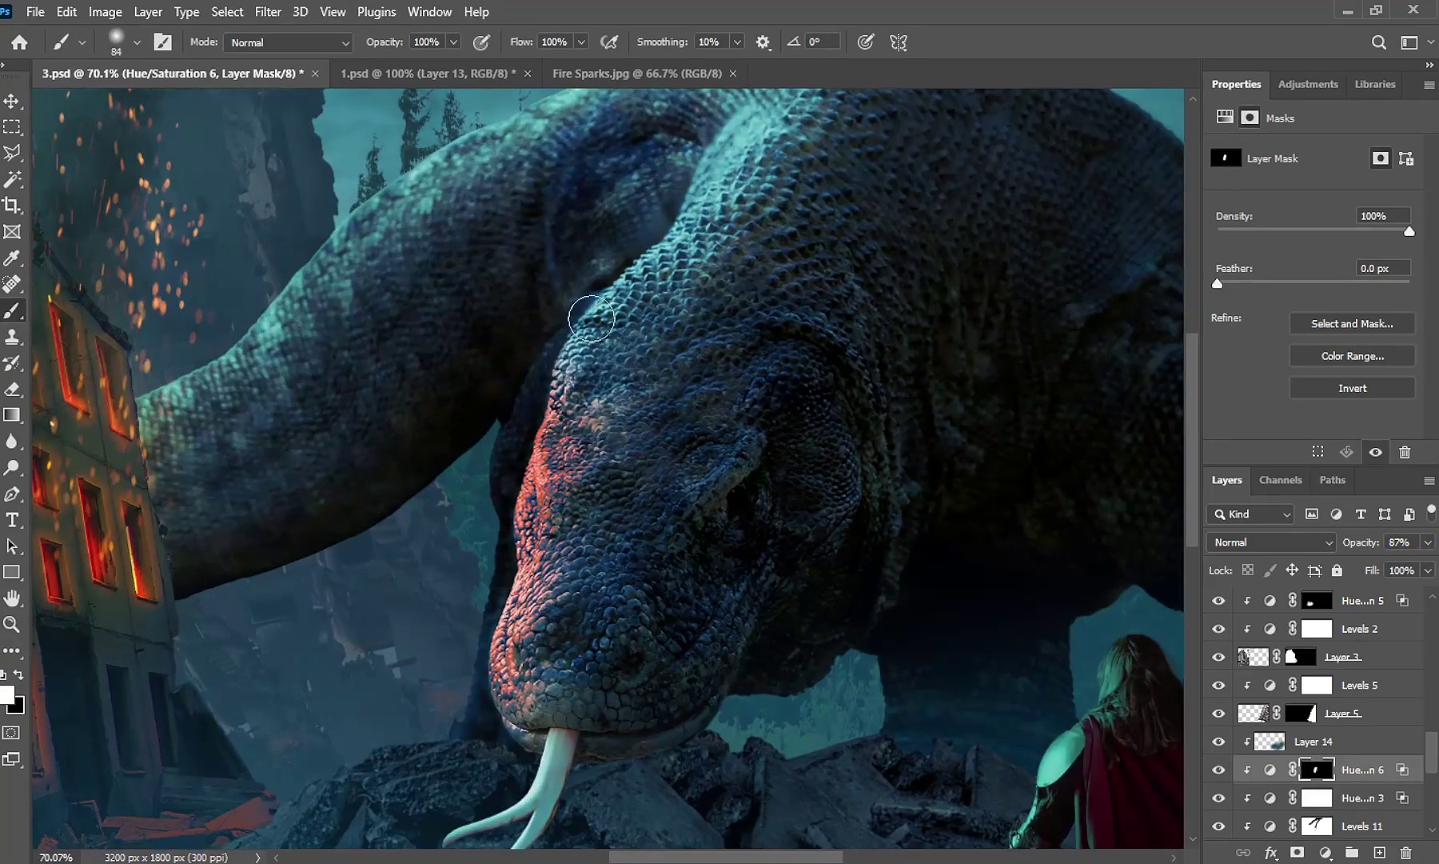
scroll(544, 720, "up", 3)
right_click(549, 727, "alt")
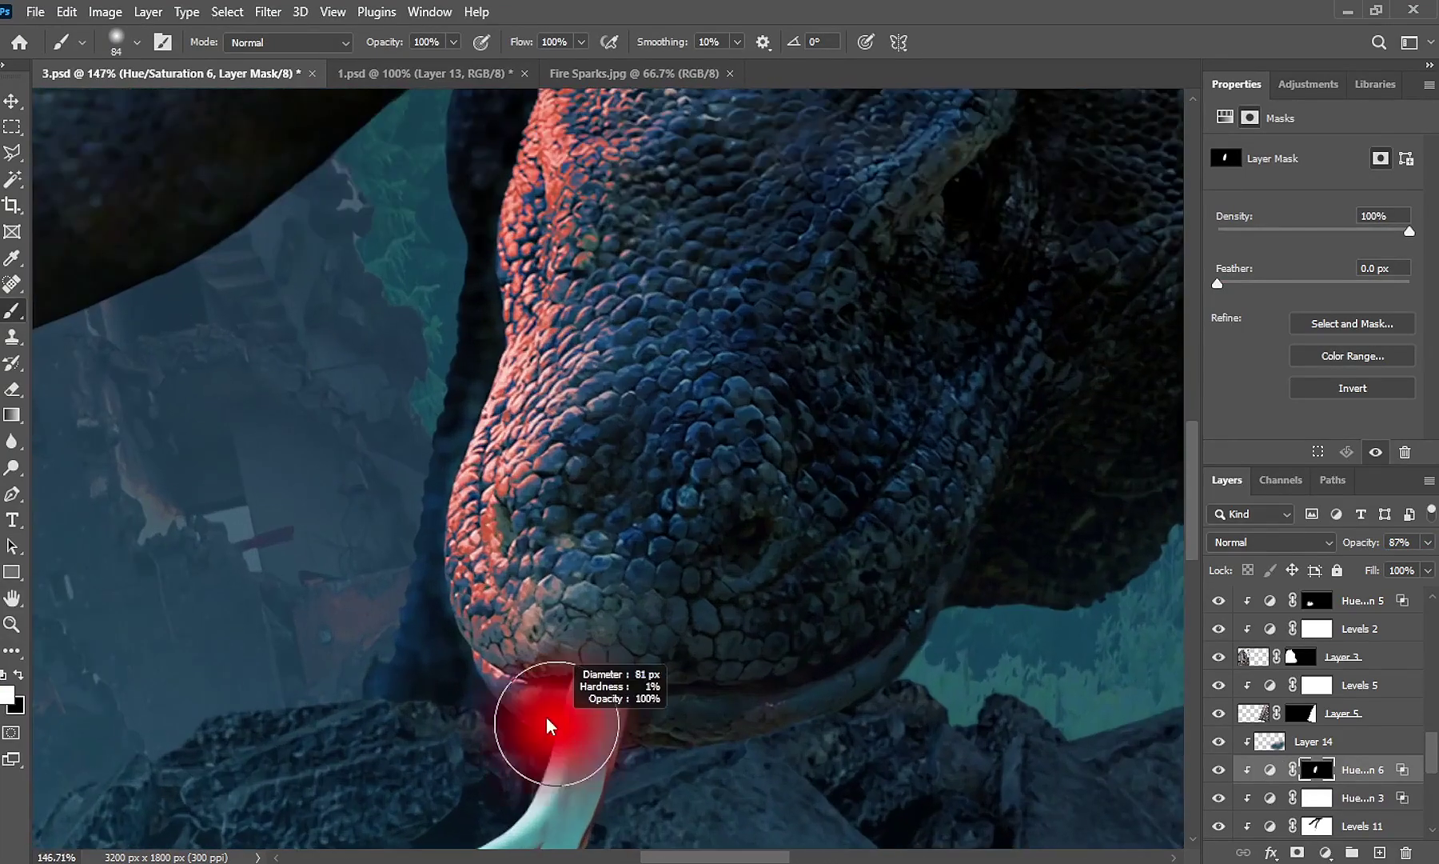
mouse_move(503, 816)
left_mouse_down()
mouse_move(648, 604)
mouse_move(543, 661)
left_mouse_up()
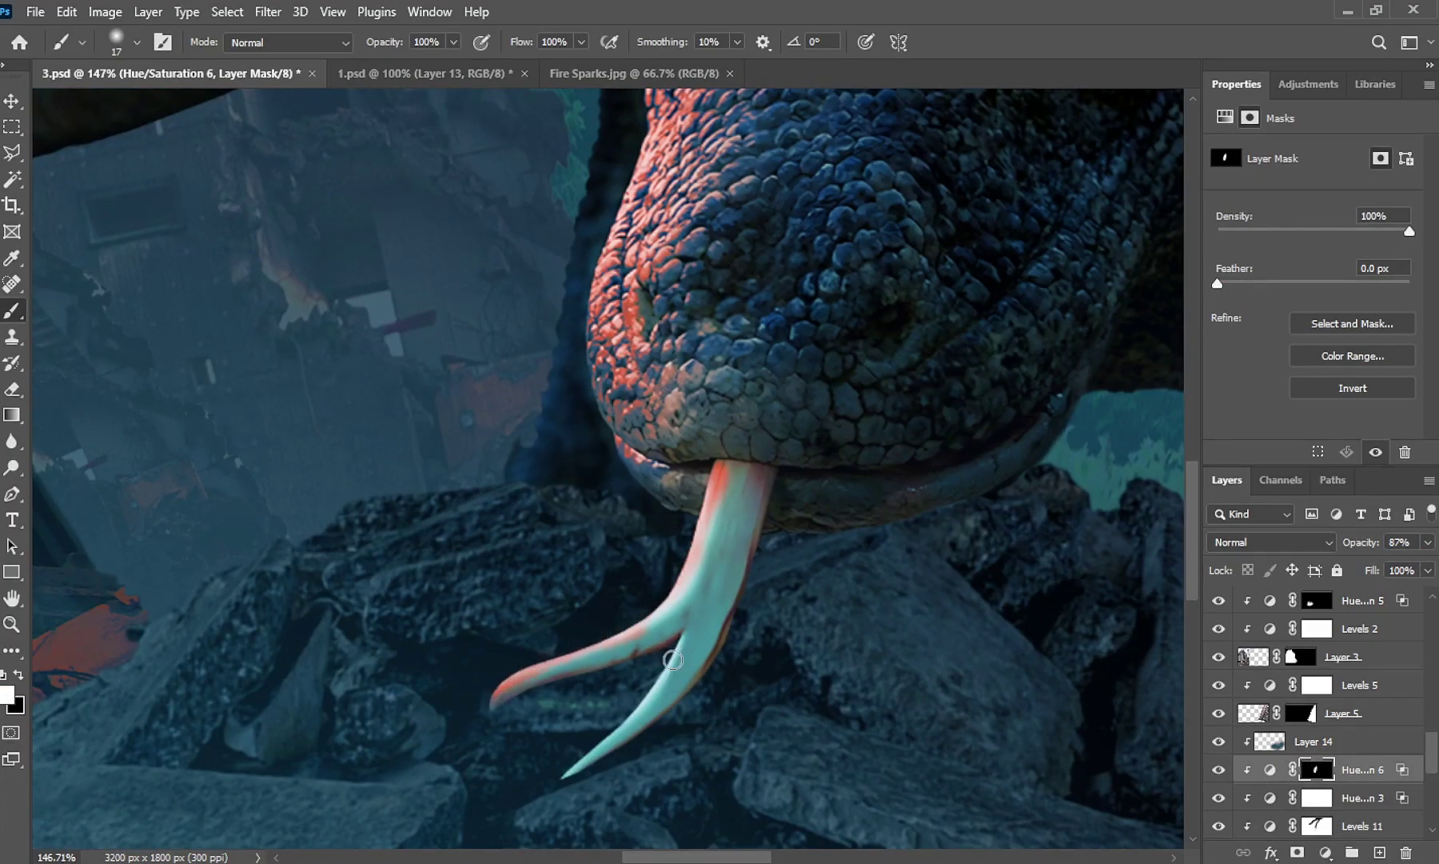
scroll(658, 656, "up", 2)
right_click(704, 596, "alt")
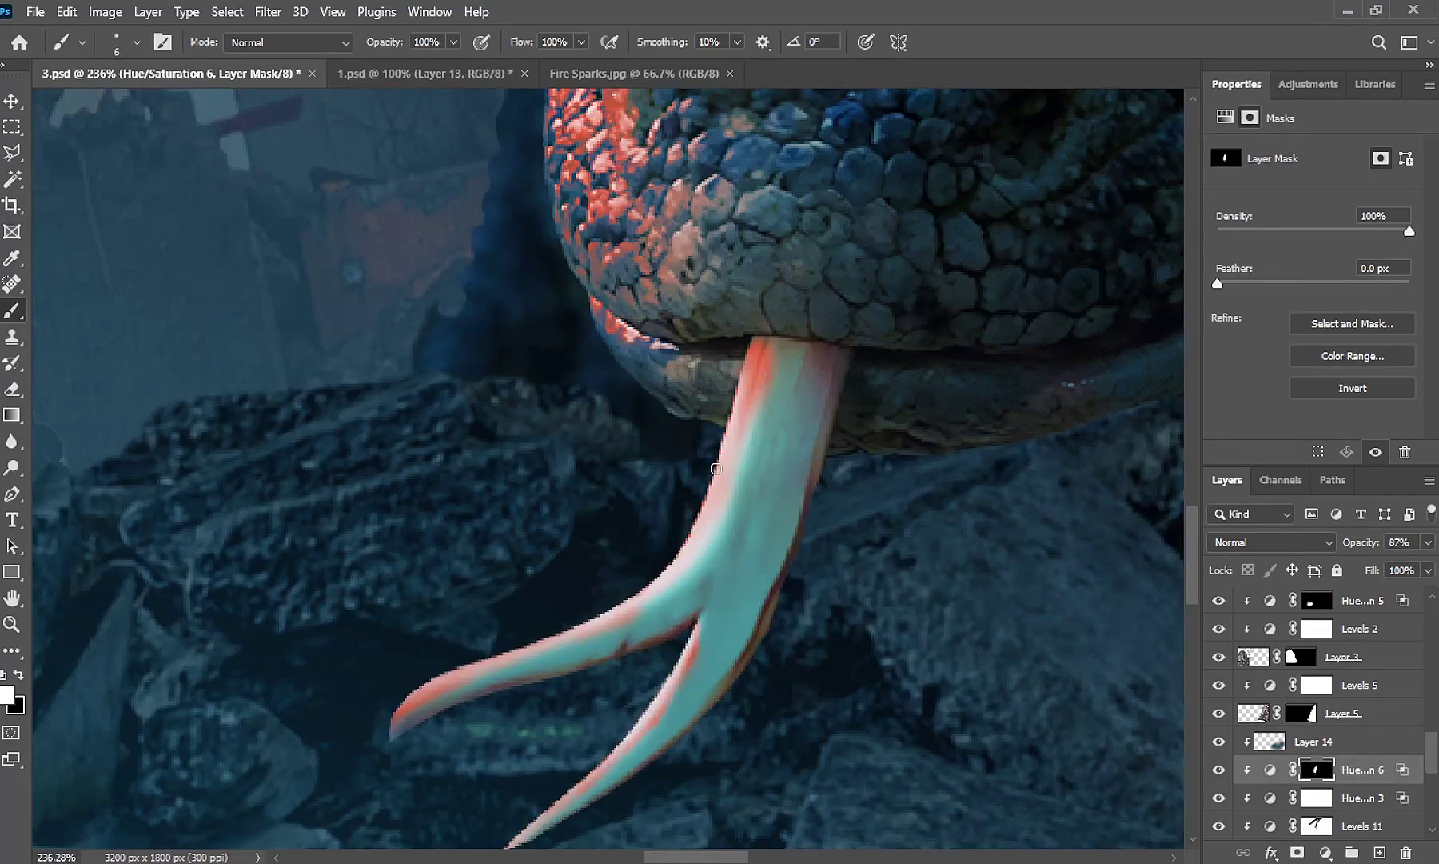
scroll(716, 468, "down", 5)
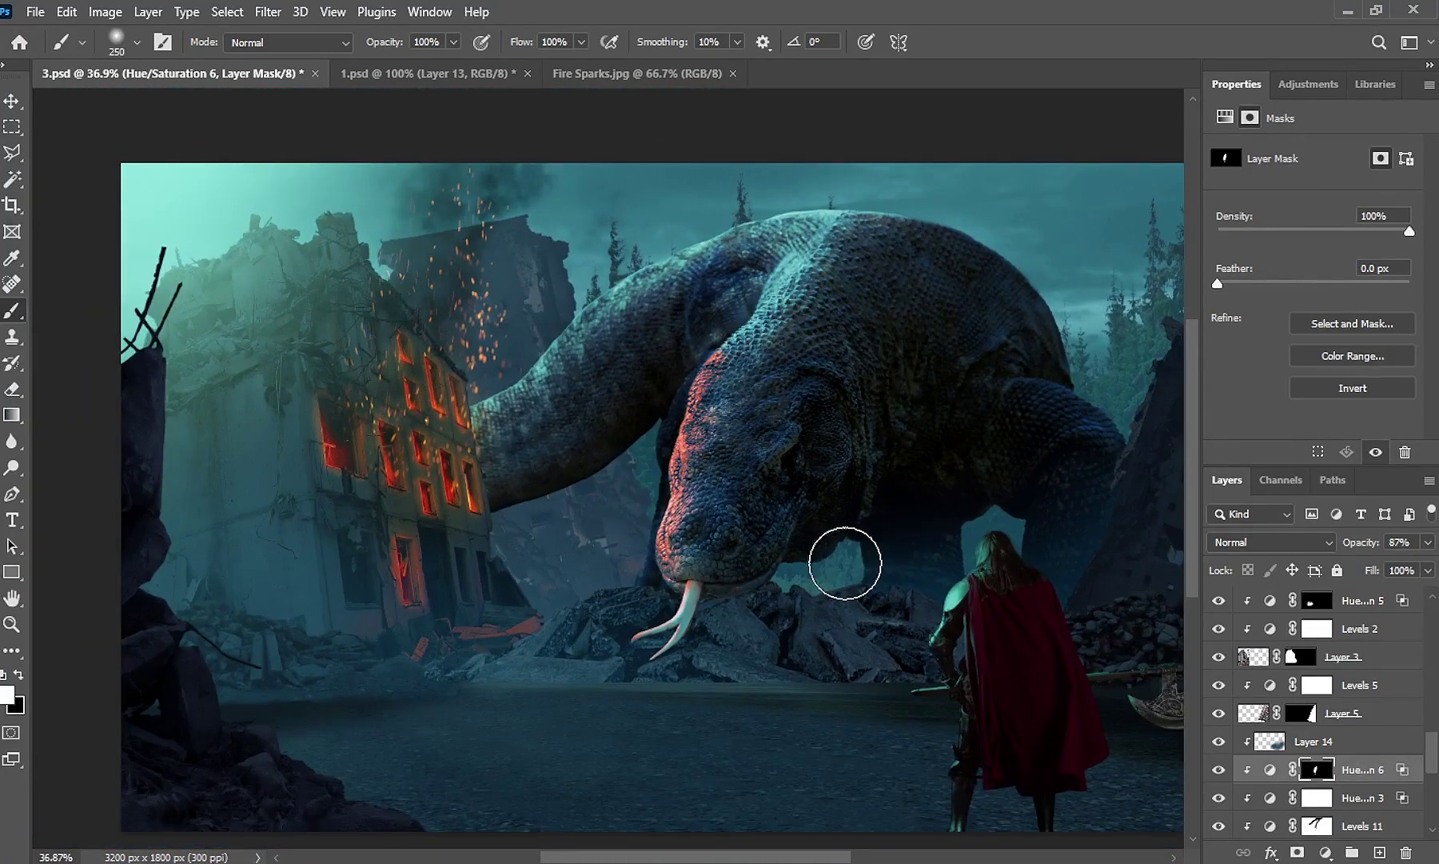
Tone down the red saturation slightly and paint glow along the upper head with a ~173 px brush
left_click(1270, 769)
left_click_drag(1405, 266, 1401, 268)
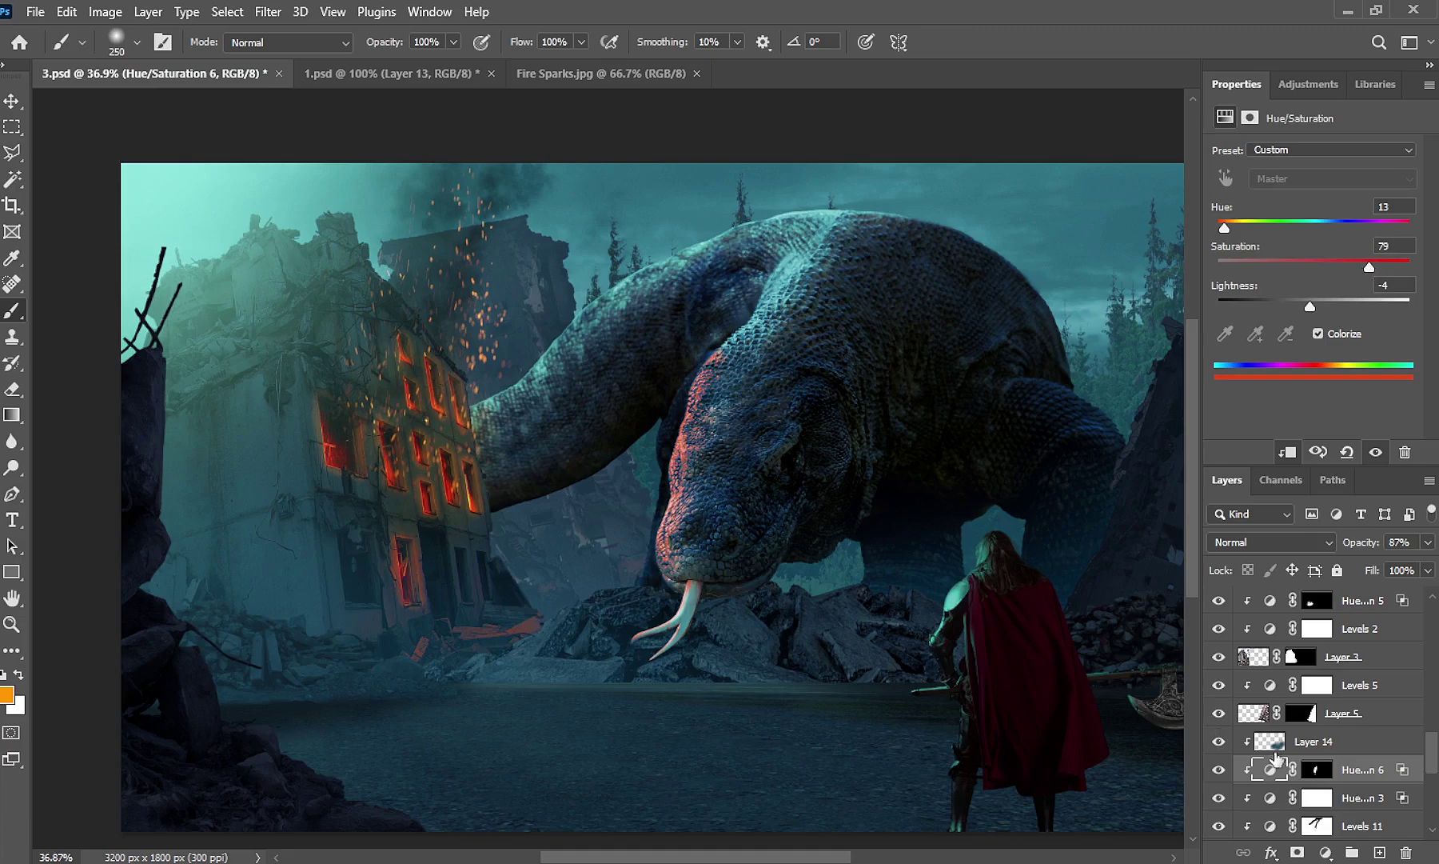
left_click(1316, 770)
scroll(699, 378, "up", 3)
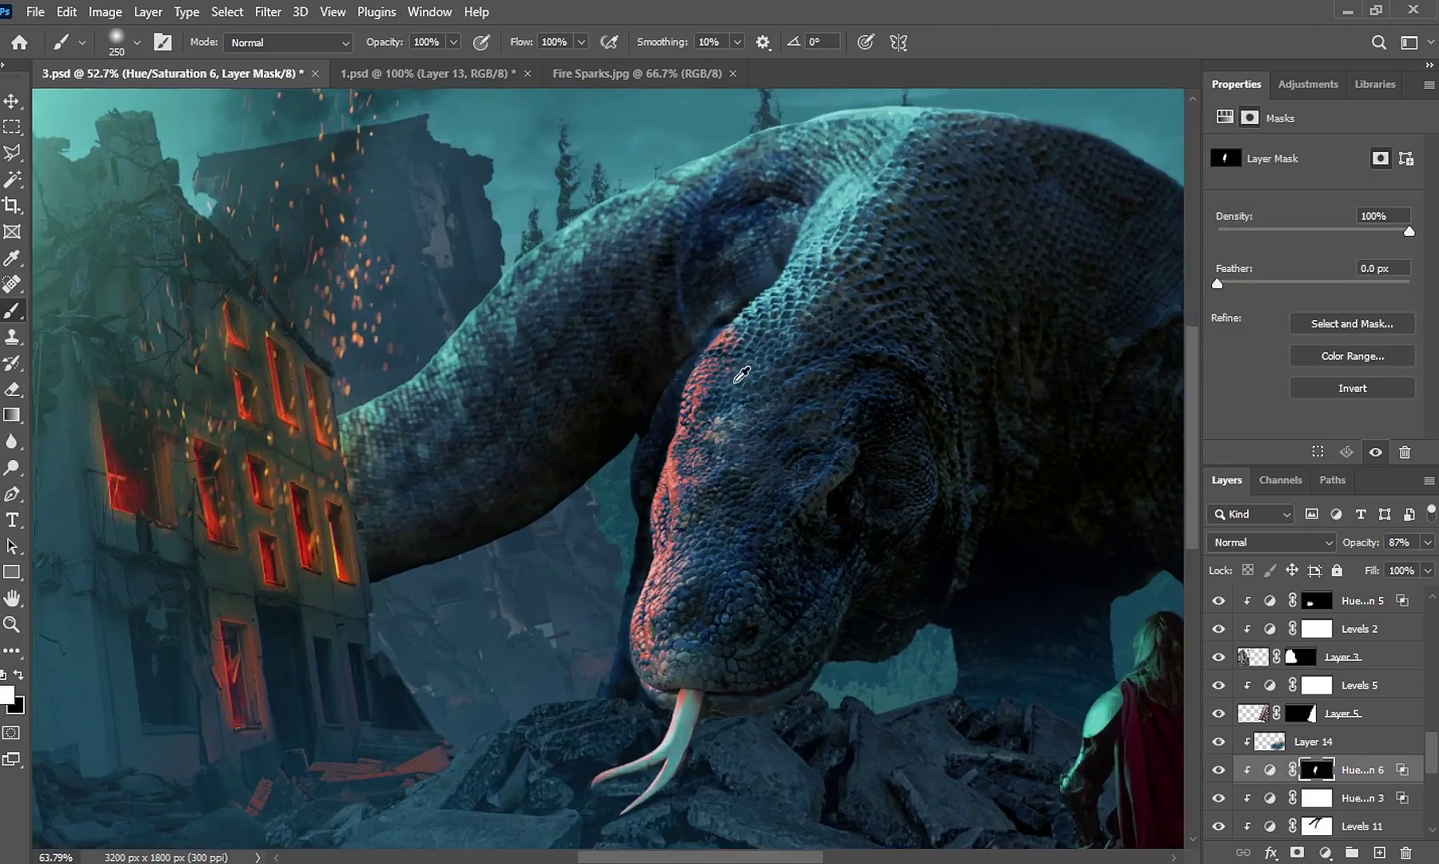
scroll(699, 378, "up", 2)
key("x")
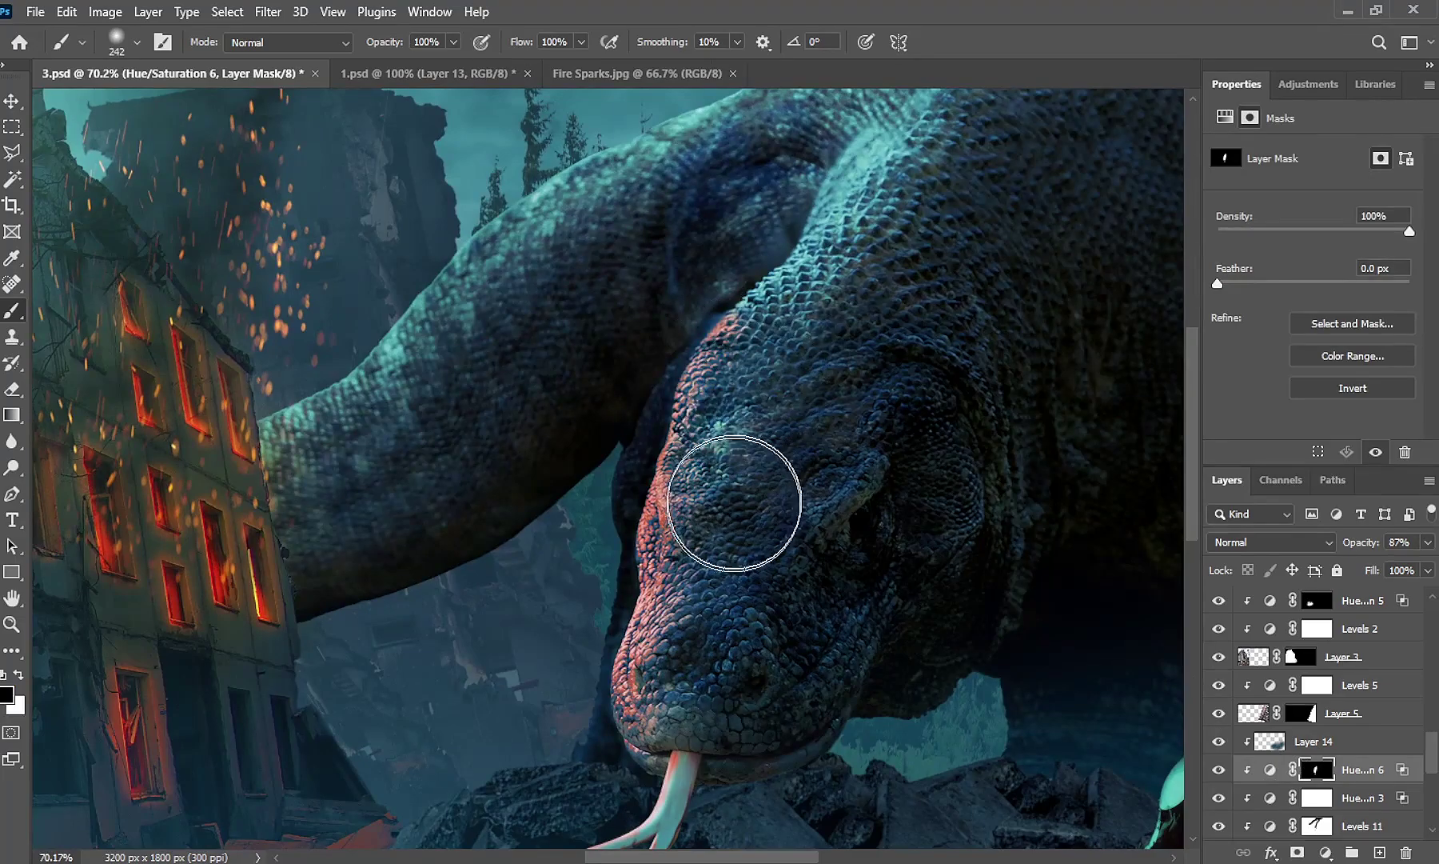
right_click(776, 409, "alt")
key("x")
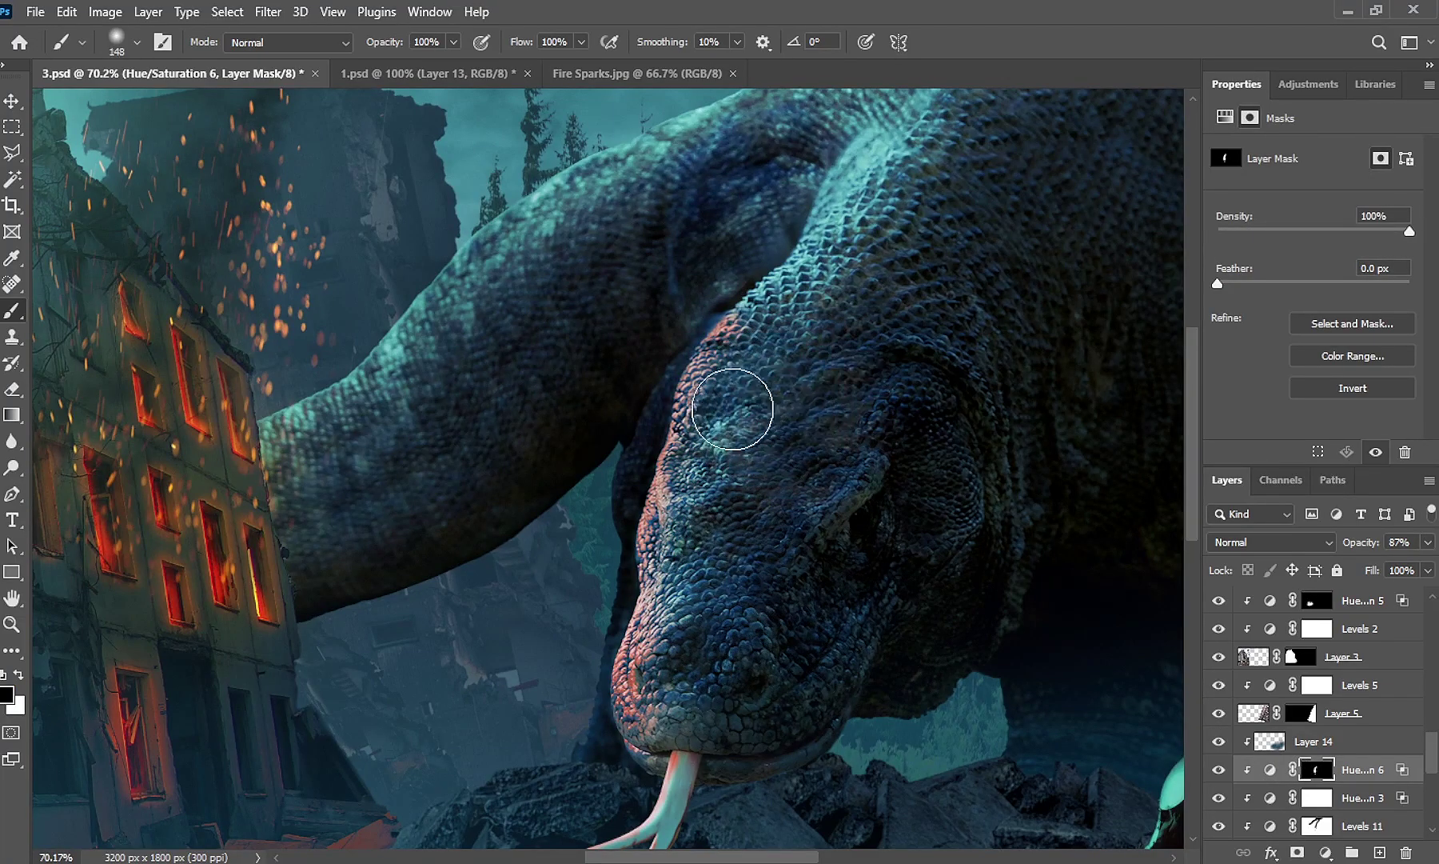
left_click_drag(720, 384, 657, 483)
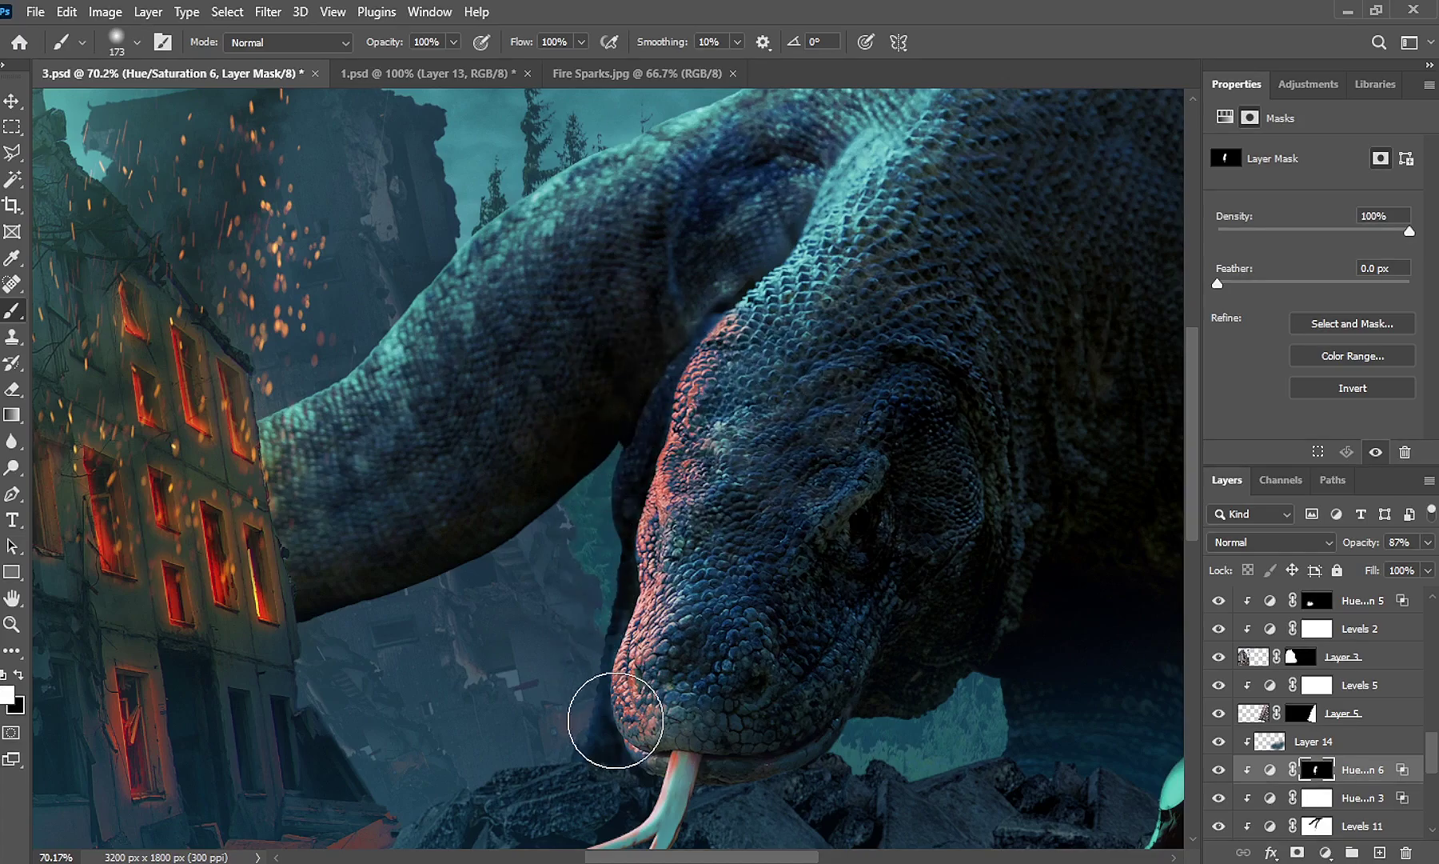
Lower the Hue/Saturation 6 layer's fill to 82%
scroll(762, 522, "down", 4)
scroll(762, 522, "down", 1)
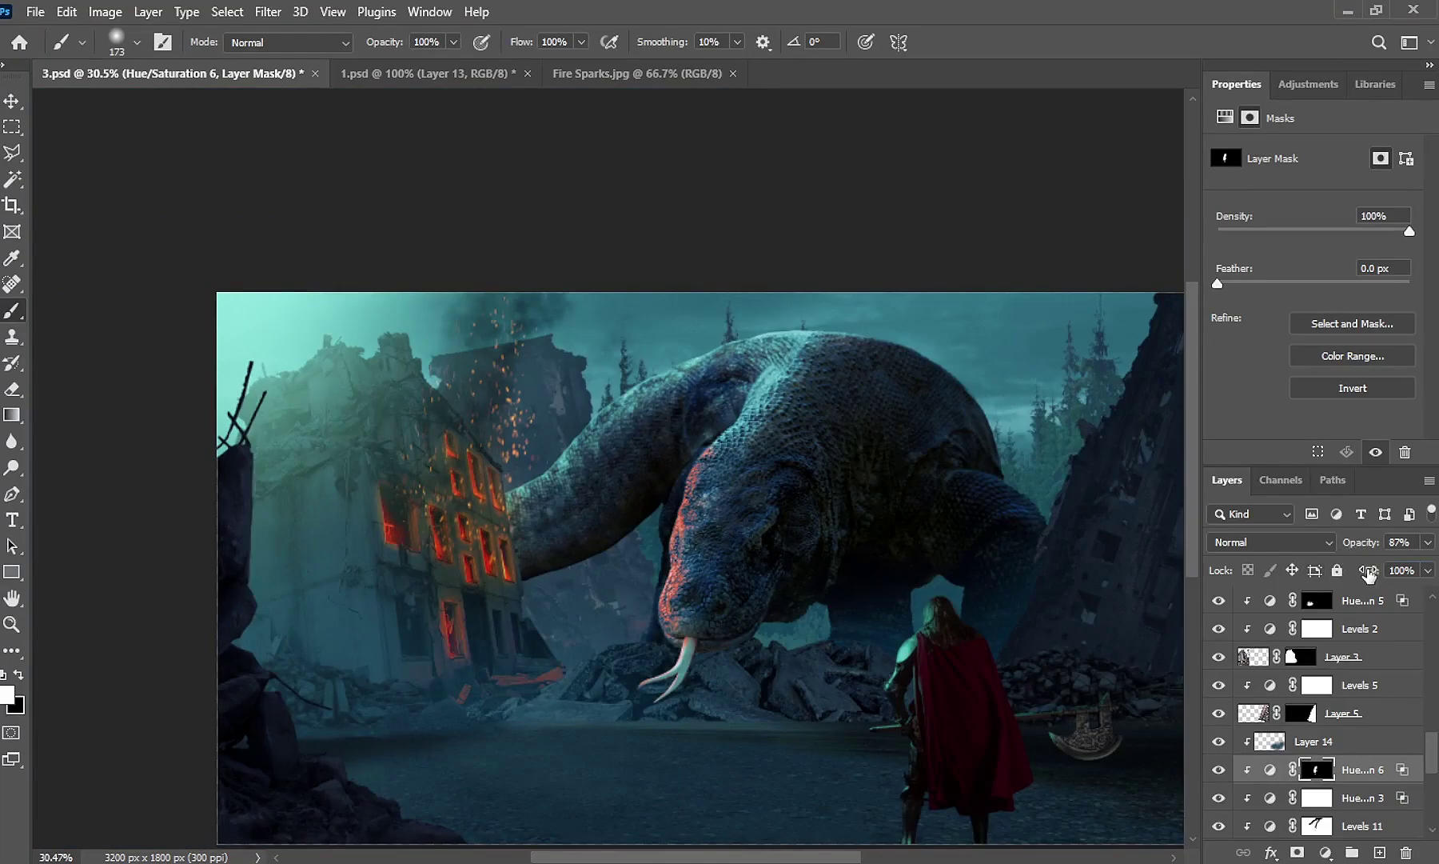
left_click_drag(1370, 569, 1358, 571)
Select the Levels 7 adjustment layer
left_click(12, 101)
left_click(728, 682)
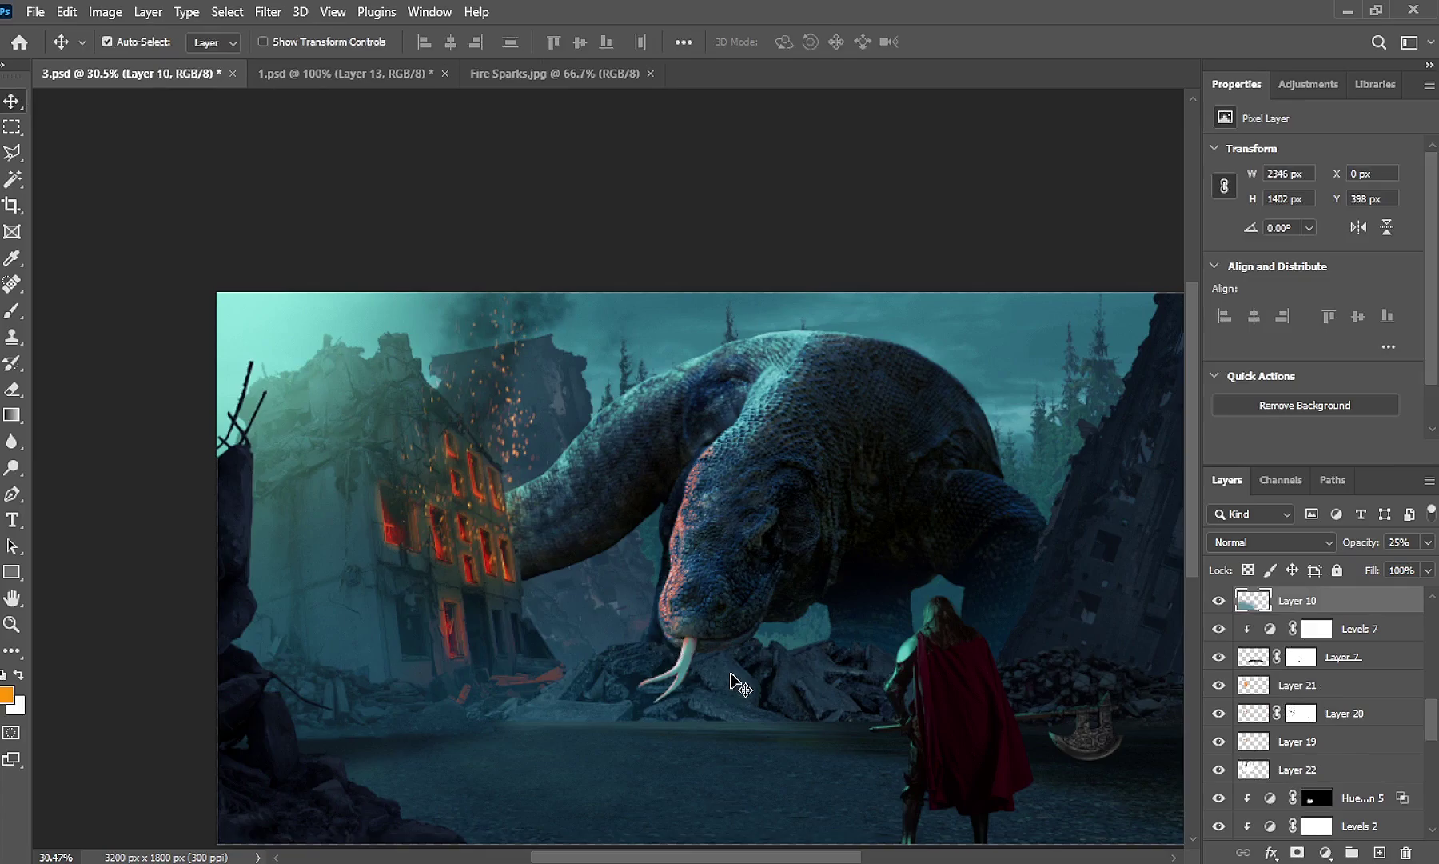
left_click(791, 676)
left_click(1280, 632)
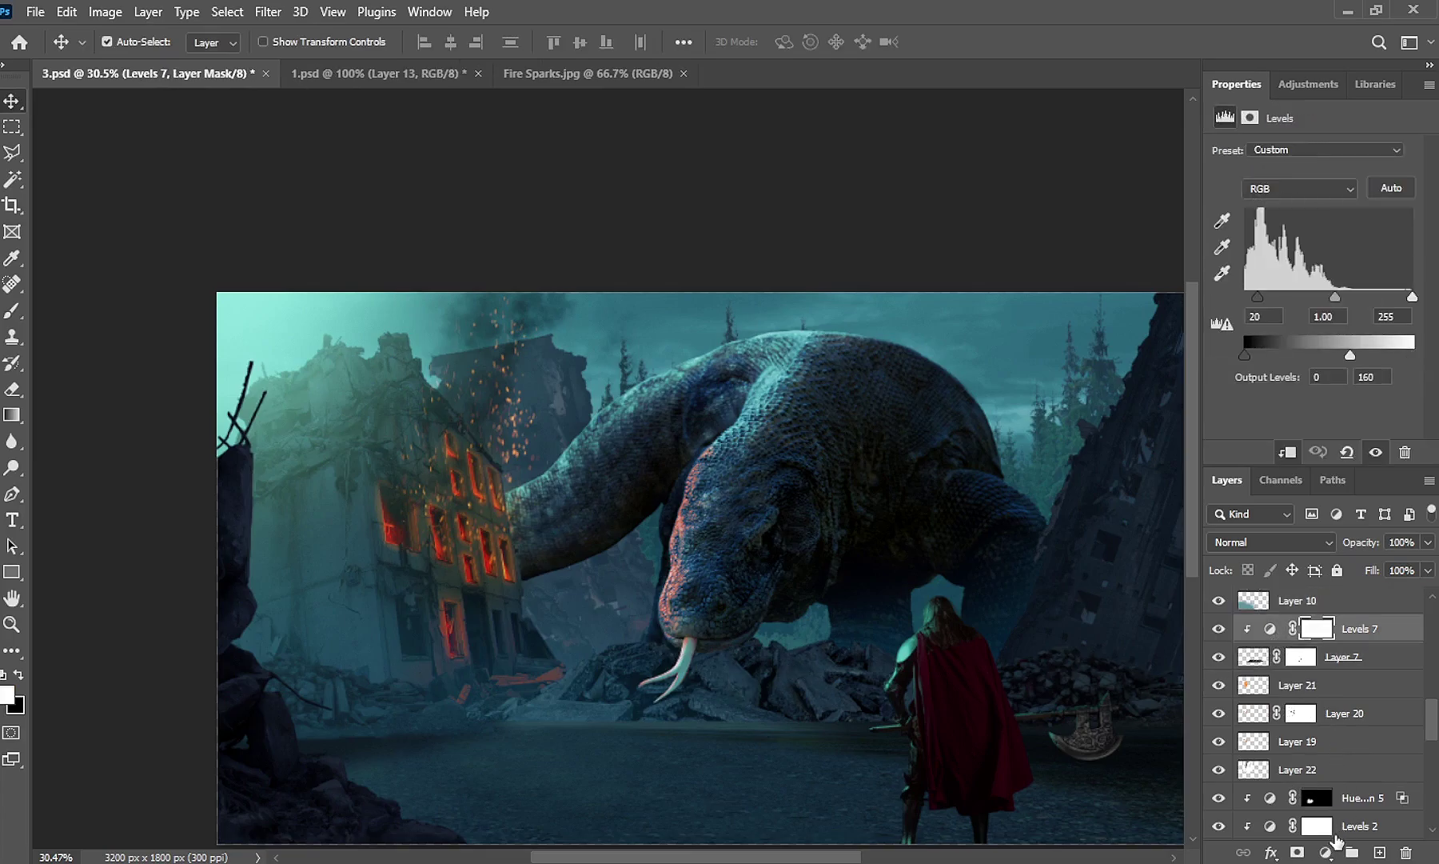
Add a clipped, colorized Hue/Saturation layer: Hue 19, Saturation 71, Lightness +5
left_click(1327, 851)
left_click(1319, 654)
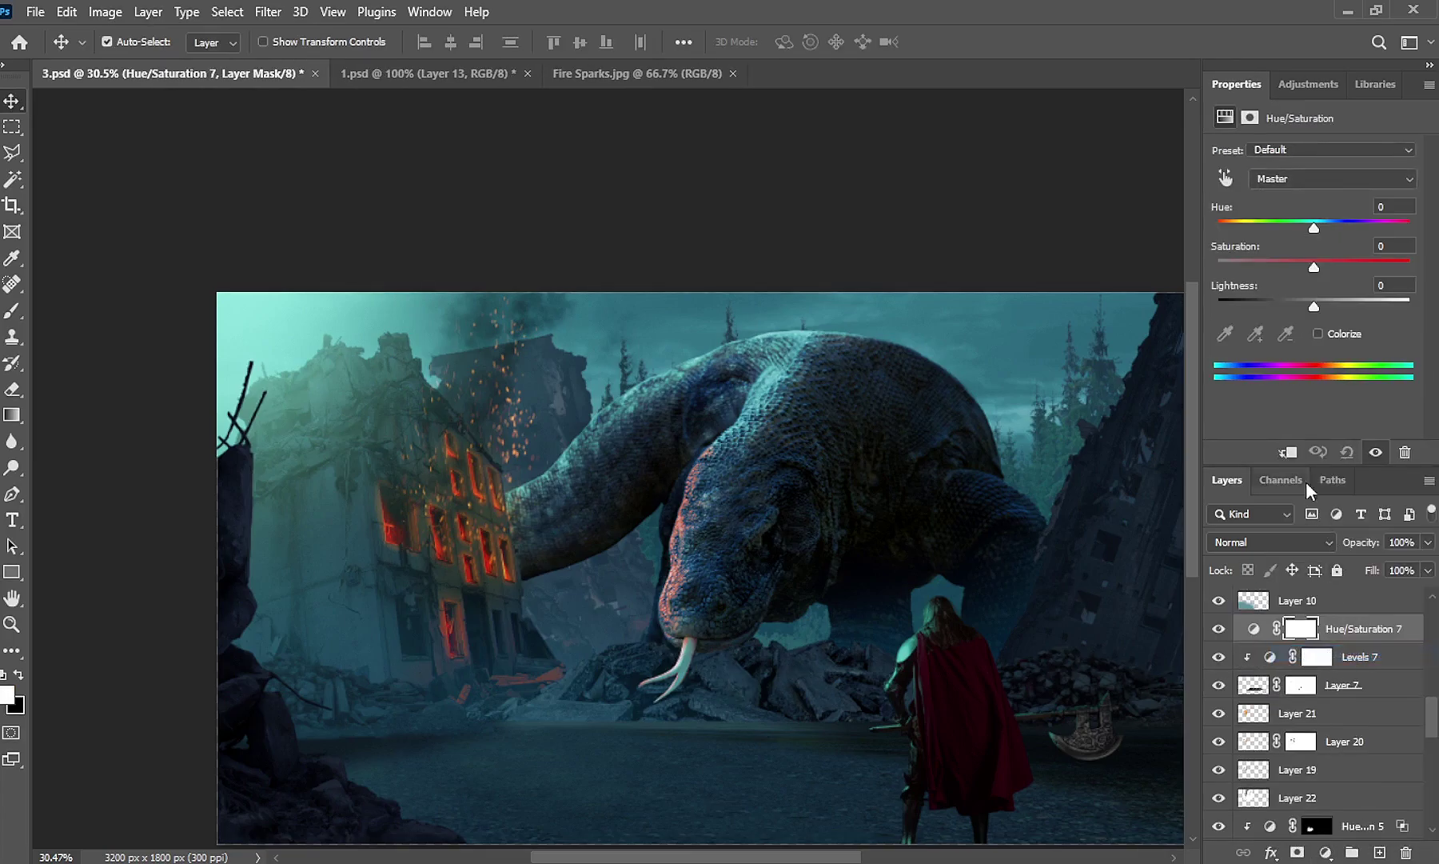
left_click(1288, 452)
left_click(1318, 333)
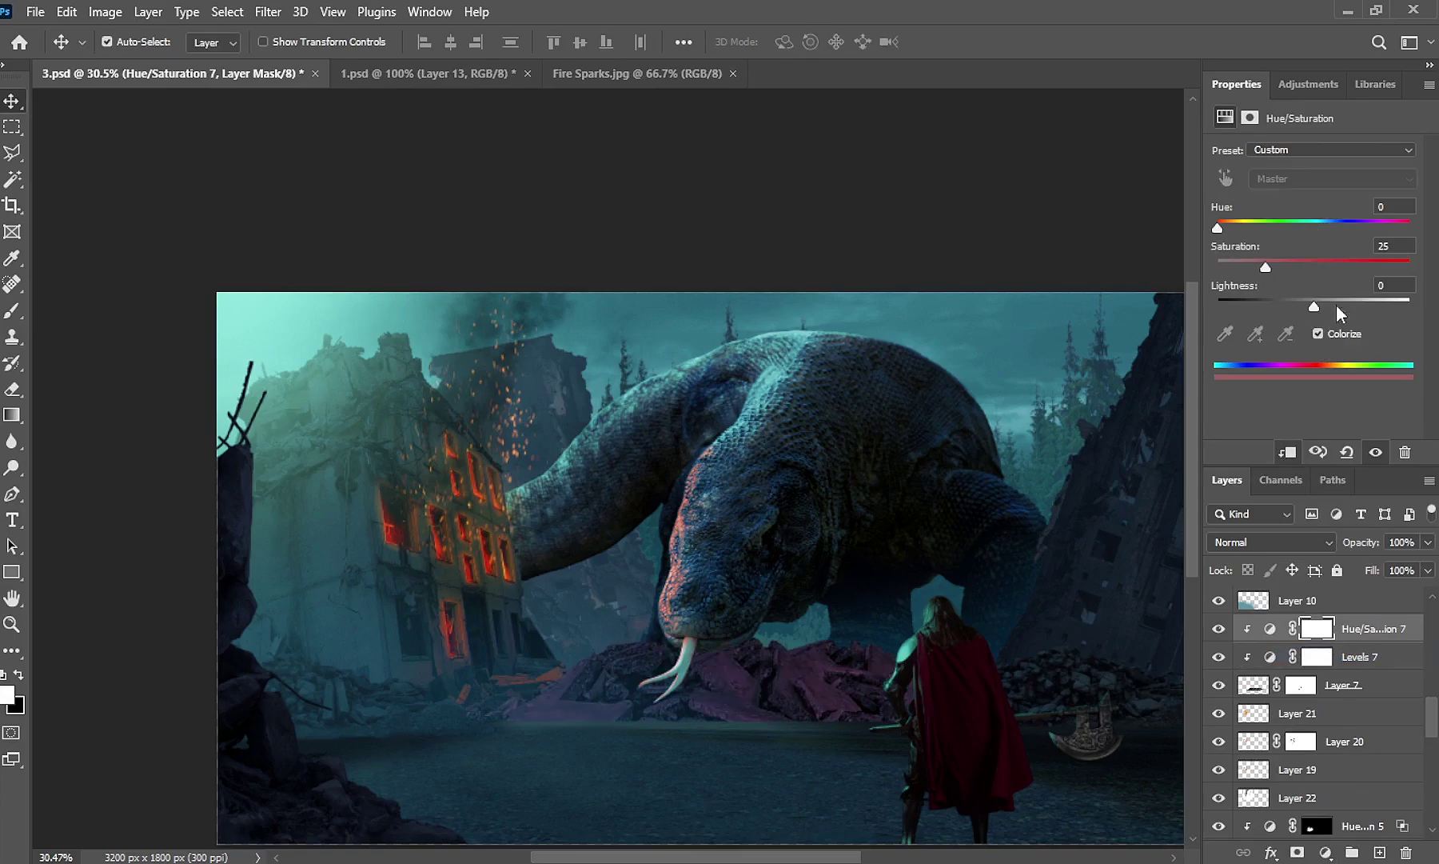
left_click(1228, 228)
left_click_drag(1266, 267, 1357, 266)
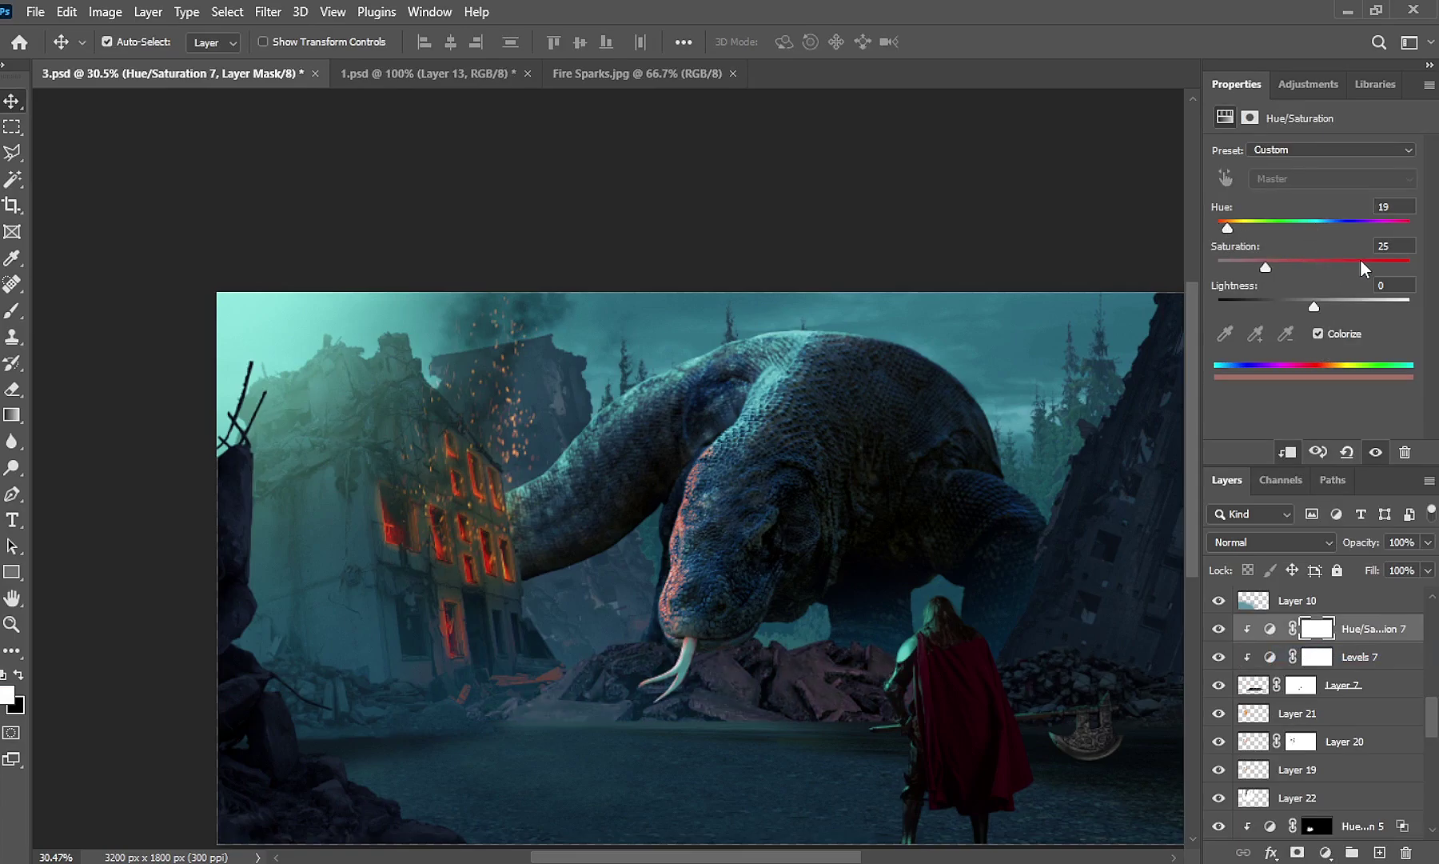
Split the Blend If Underlying black slider to 20/81 and target the layer's mask
double_click(1418, 633)
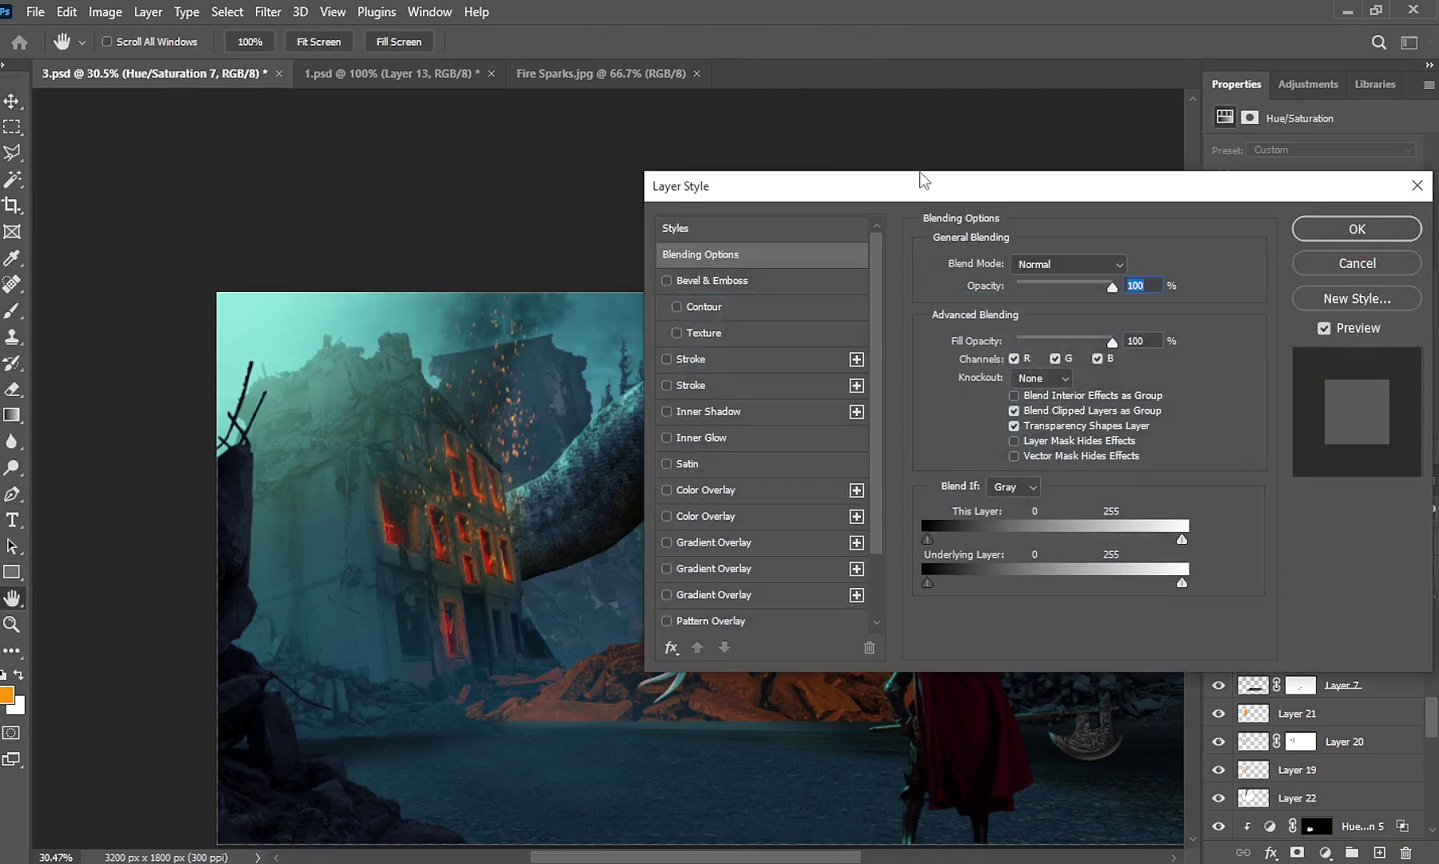
left_click_drag(920, 177, 911, 85)
mouse_move(921, 485)
left_mouse_down()
mouse_move(987, 490)
mouse_move(938, 490)
left_mouse_up()
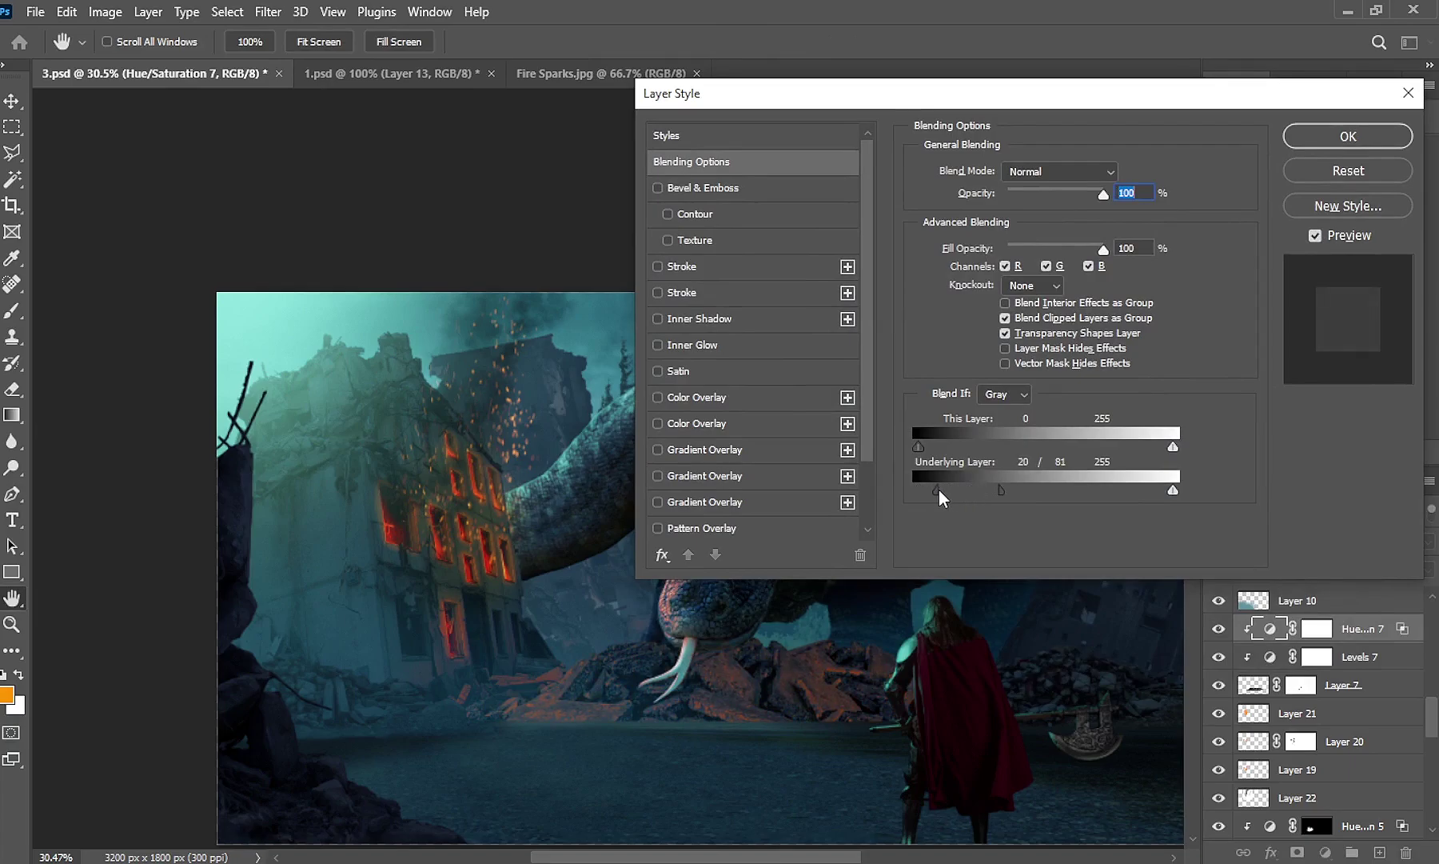
left_click(1309, 144)
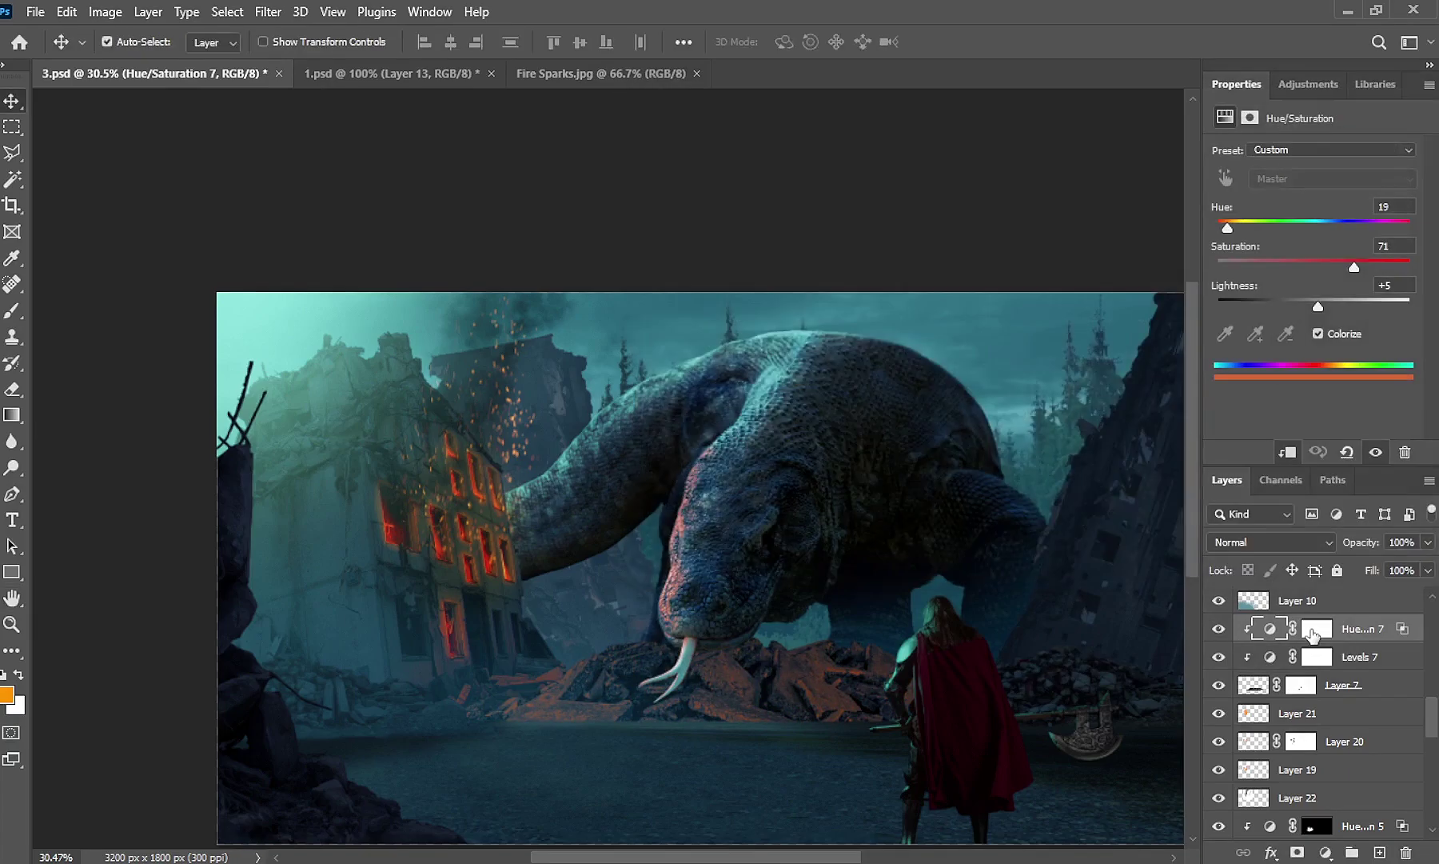
left_click(1314, 629)
Invert the Hue/Saturation 7 mask, zoom in, and reveal orange on debris and the lower slab
key("ctrl+i")
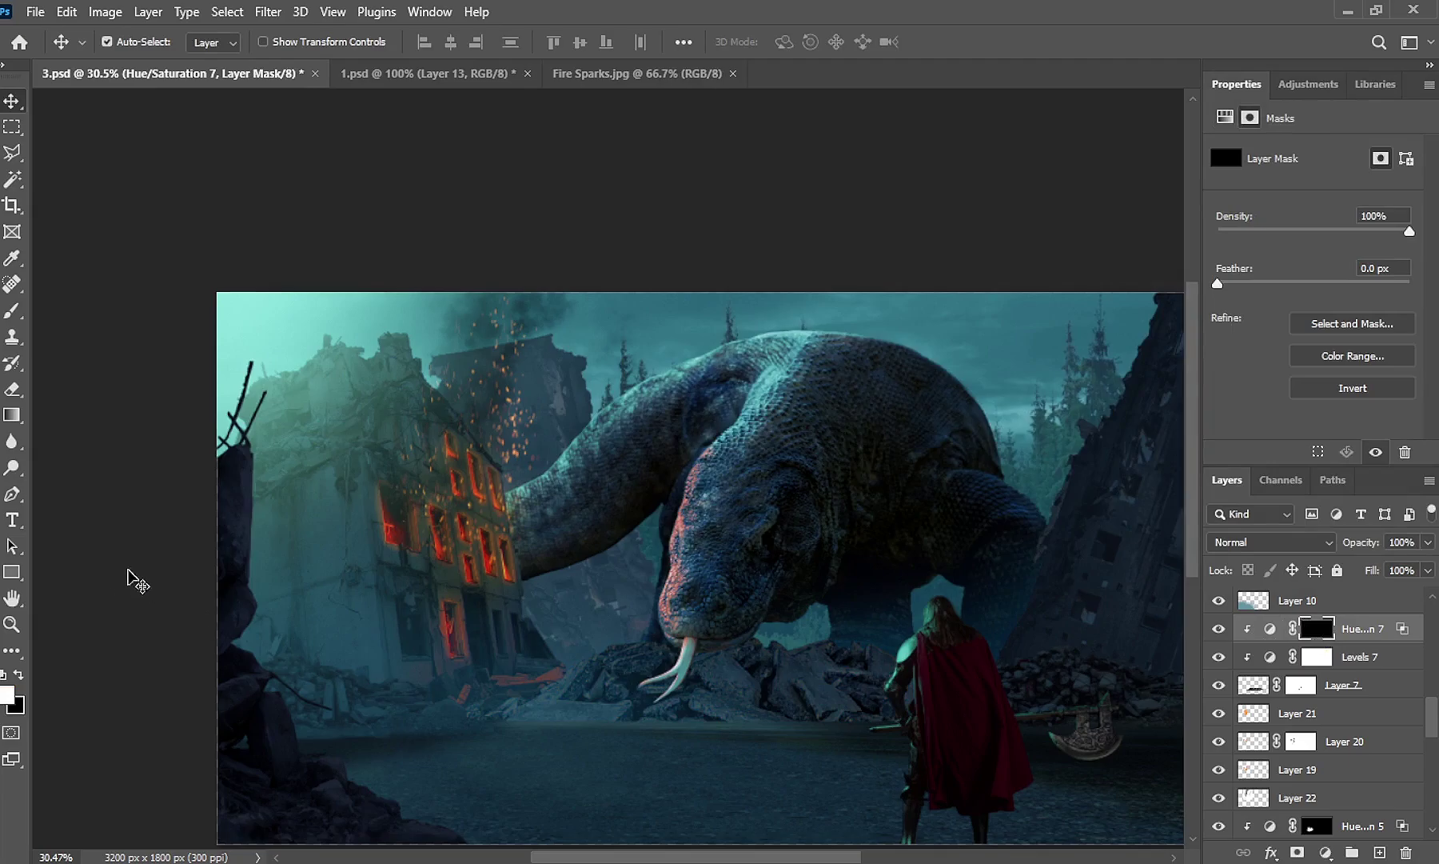
left_click(12, 625)
left_click_drag(414, 698, 687, 678)
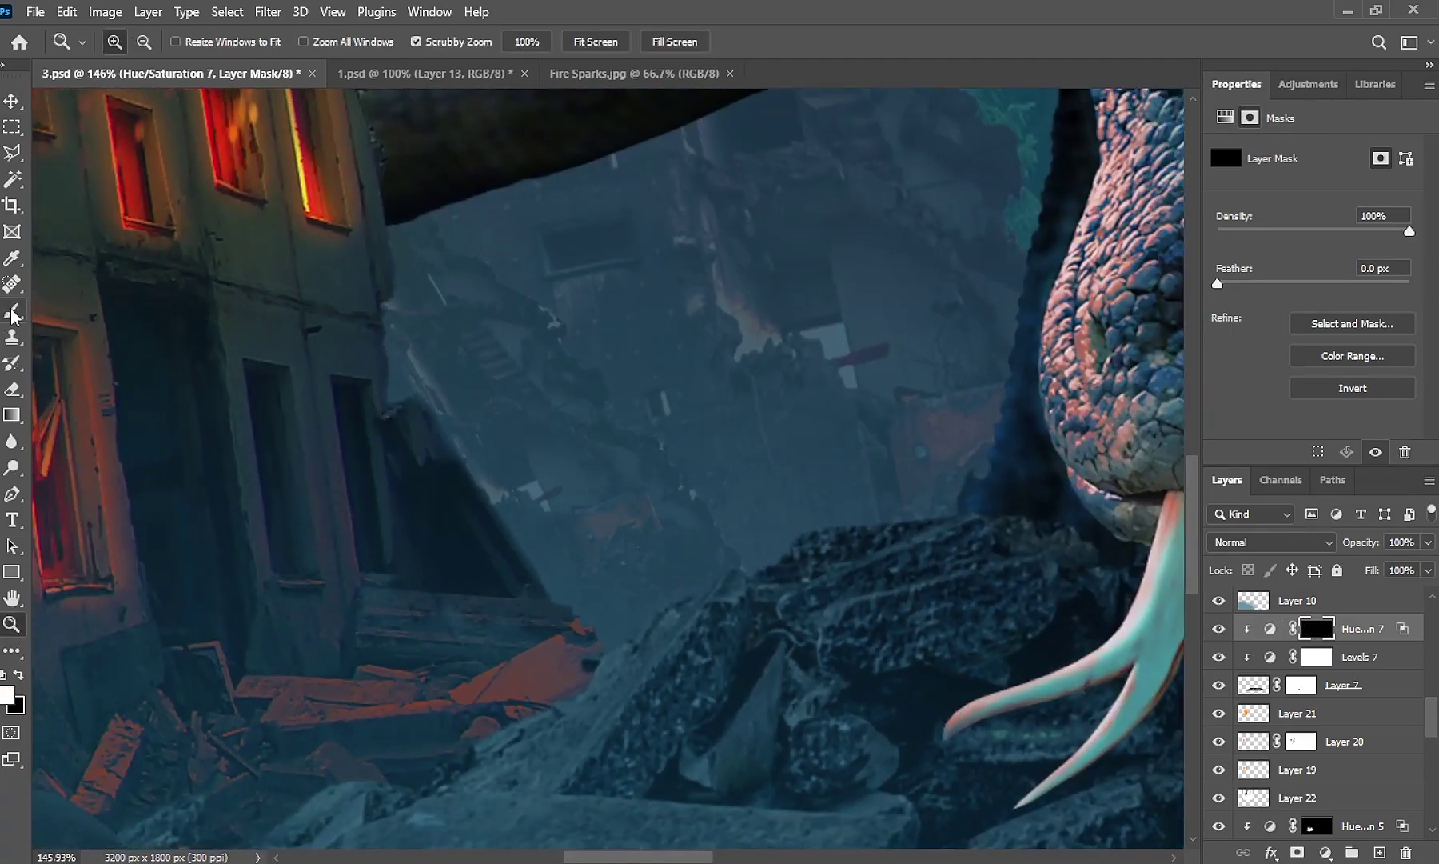
left_click(12, 313)
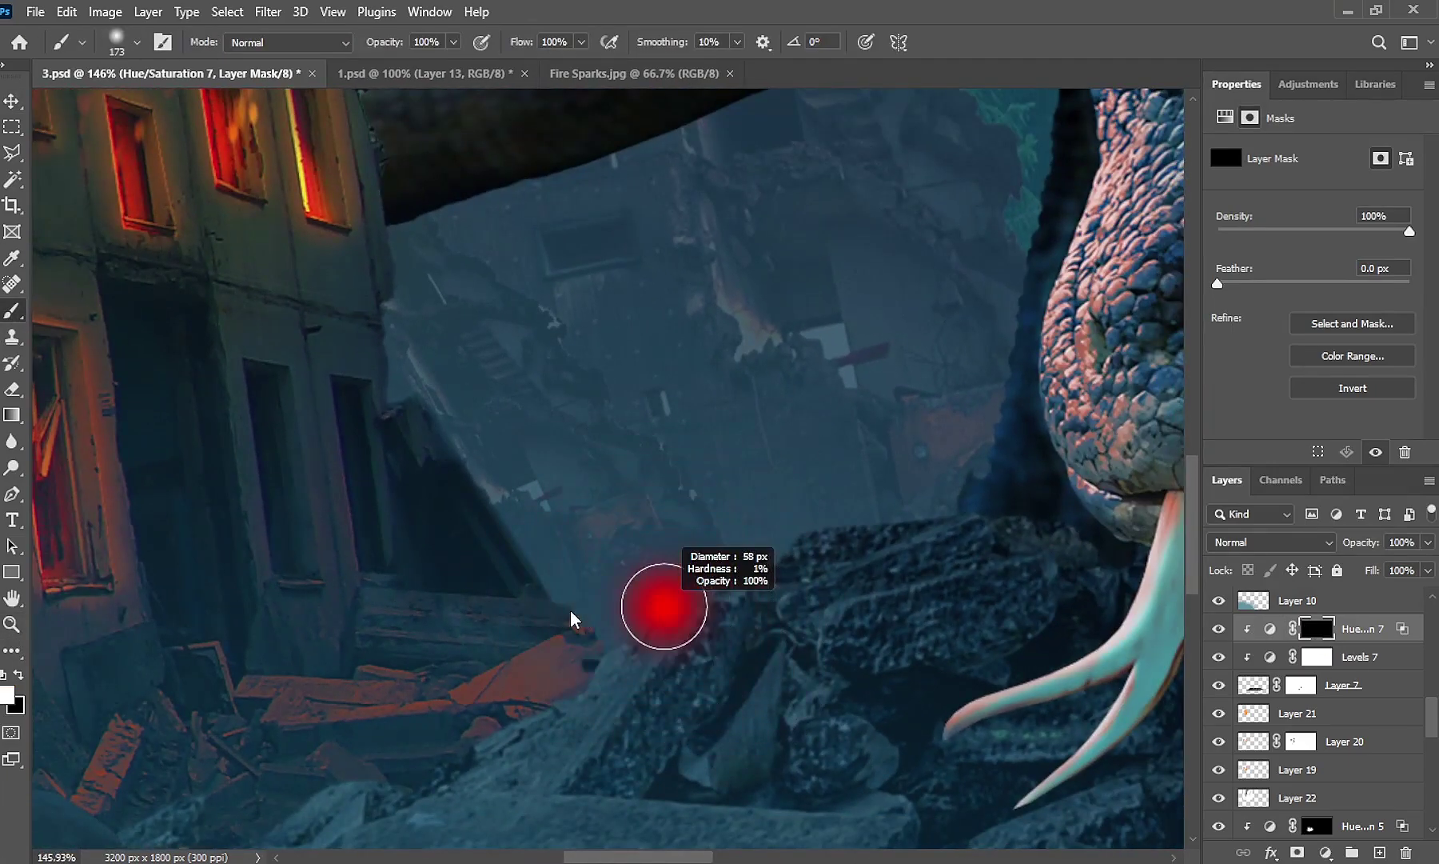
mouse_move(691, 596)
left_mouse_down()
mouse_move(606, 678)
mouse_move(704, 572)
left_mouse_up()
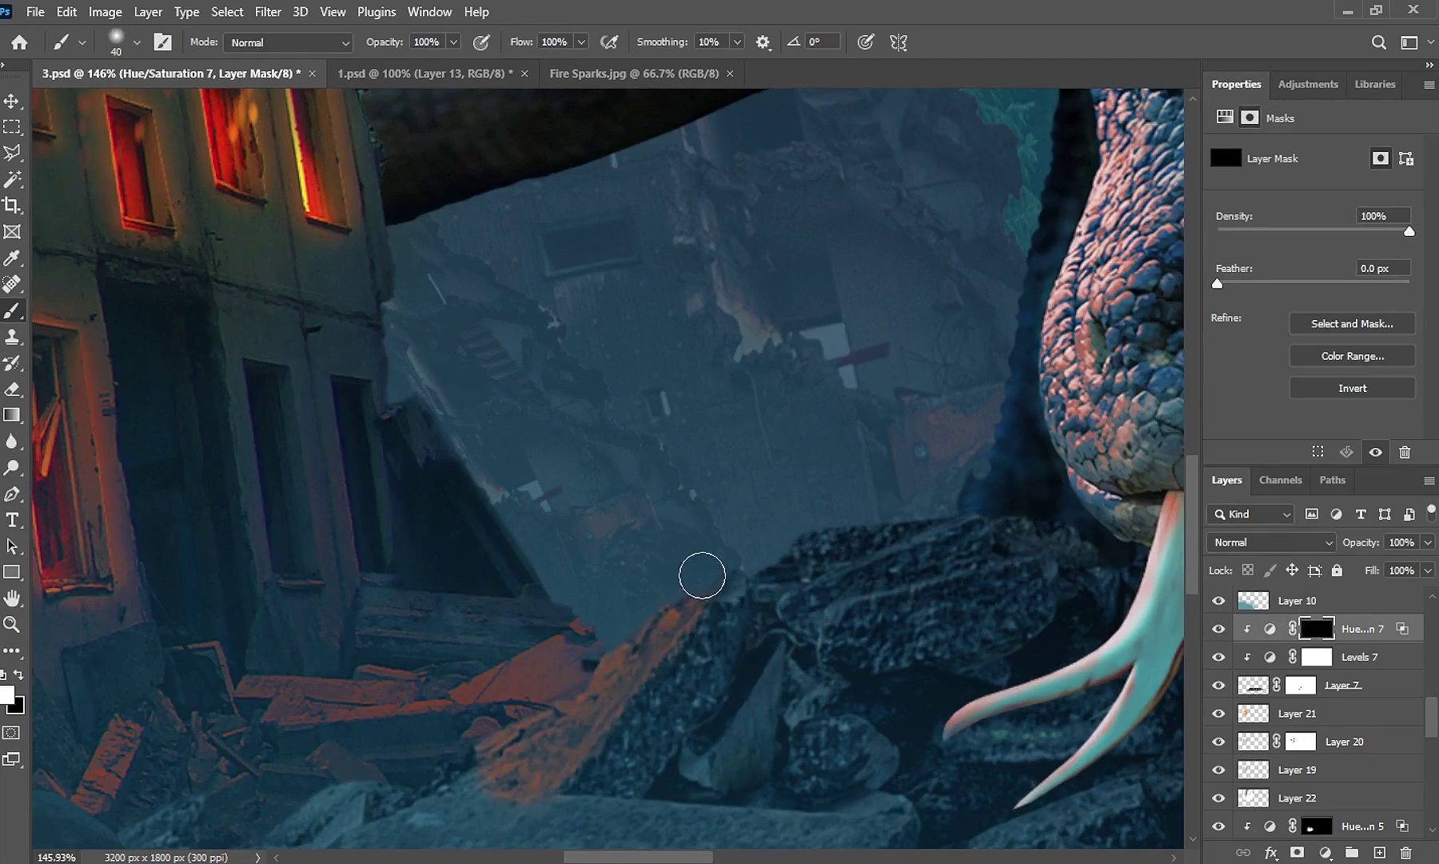
scroll(703, 571, "down", 3)
mouse_move(947, 696)
left_mouse_down()
mouse_move(263, 746)
mouse_move(458, 655)
left_mouse_up()
With a smaller brush, paint orange onto the rocks either side of the dragon's tongue
scroll(472, 667, "up", 3)
scroll(488, 684, "right", 3)
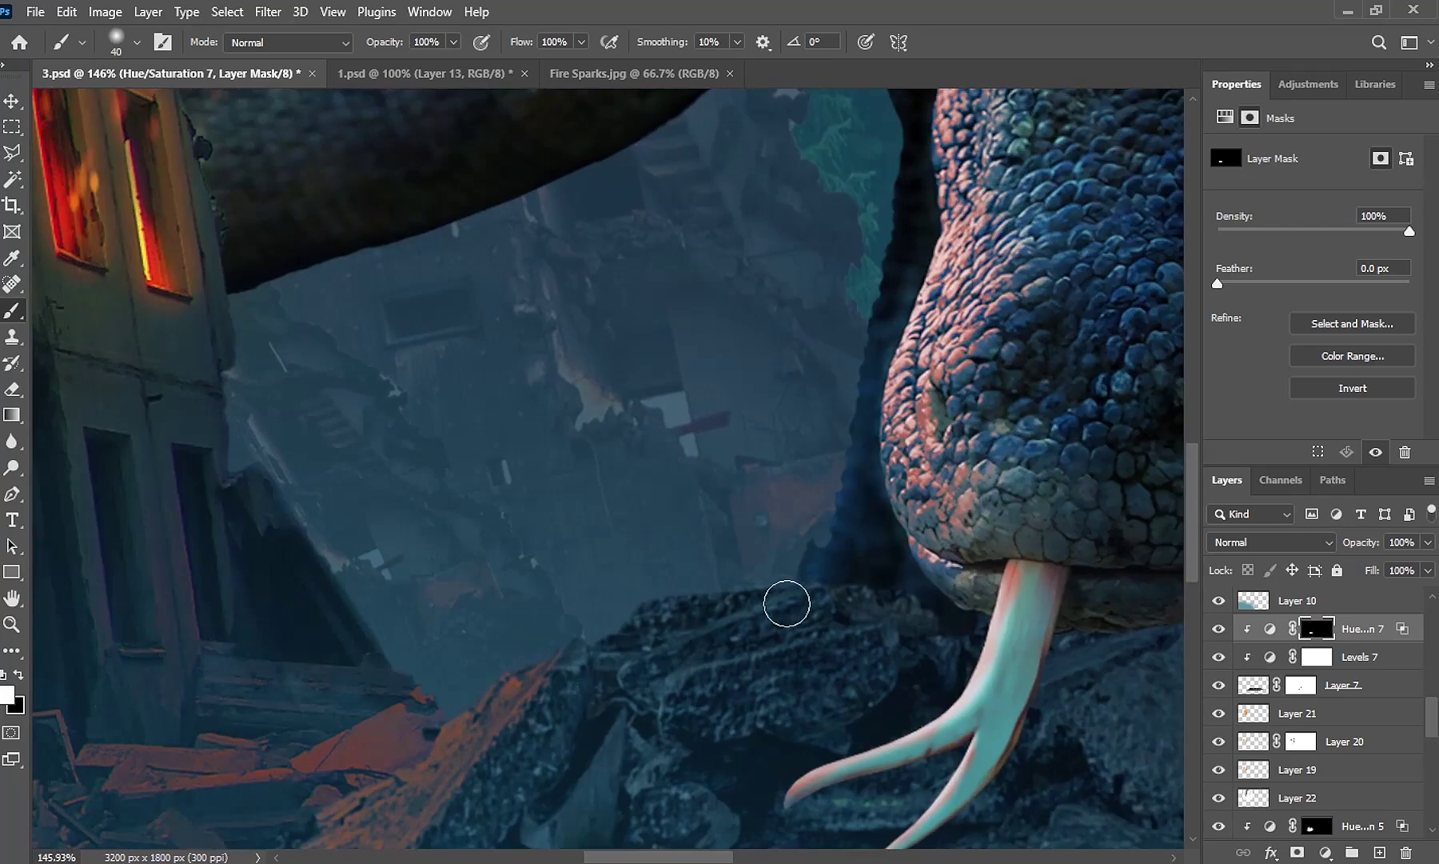
key("bracketleft")
key("bracketleft")
key("bracketleft")
left_click_drag(678, 665, 322, 513)
mouse_move(845, 466)
left_mouse_down()
mouse_move(861, 653)
mouse_move(739, 556)
mouse_move(676, 715)
left_mouse_up()
left_click_drag(432, 714, 573, 647)
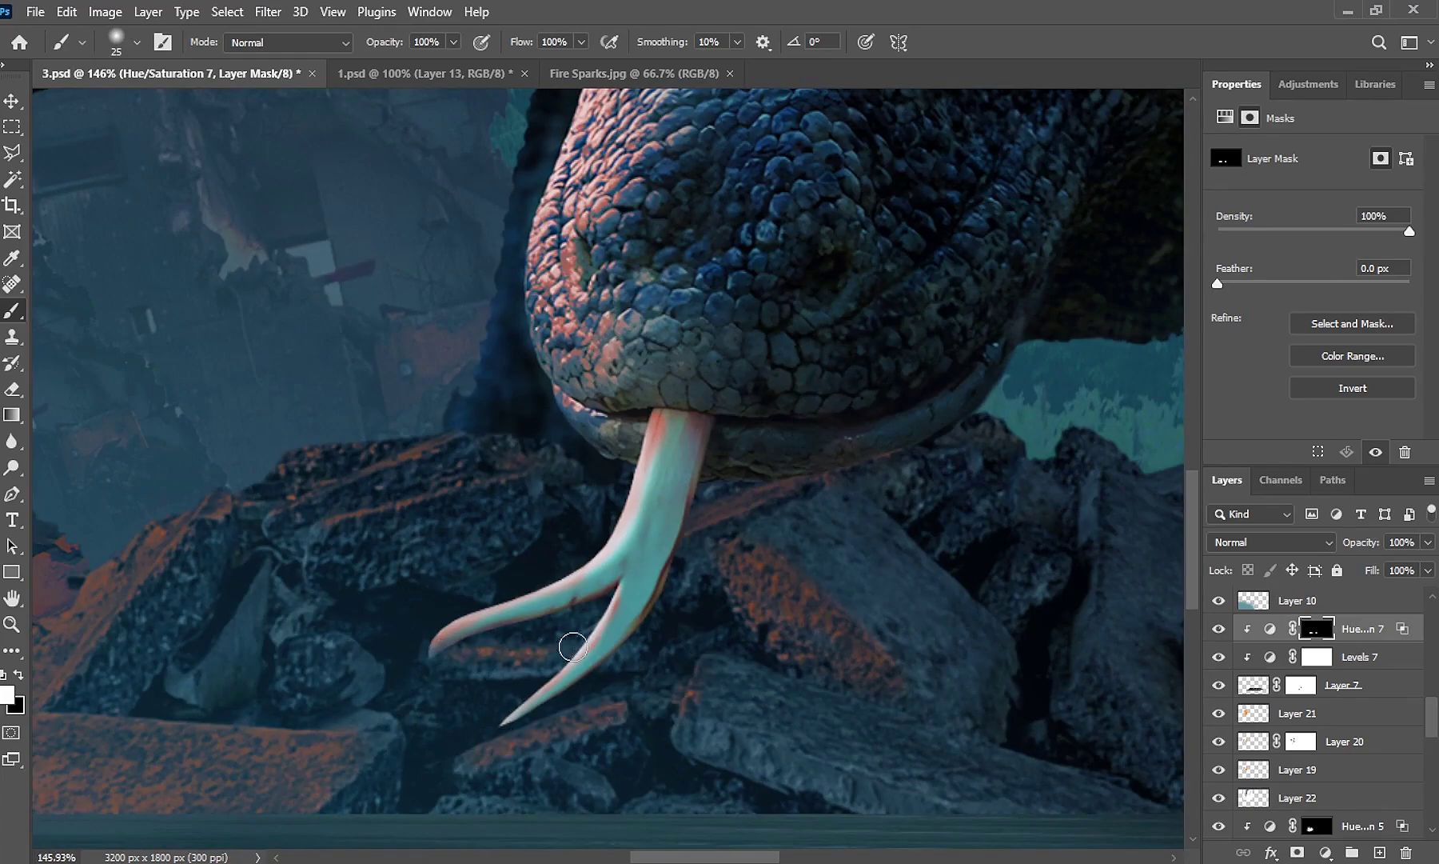
scroll(596, 452, "right", 5)
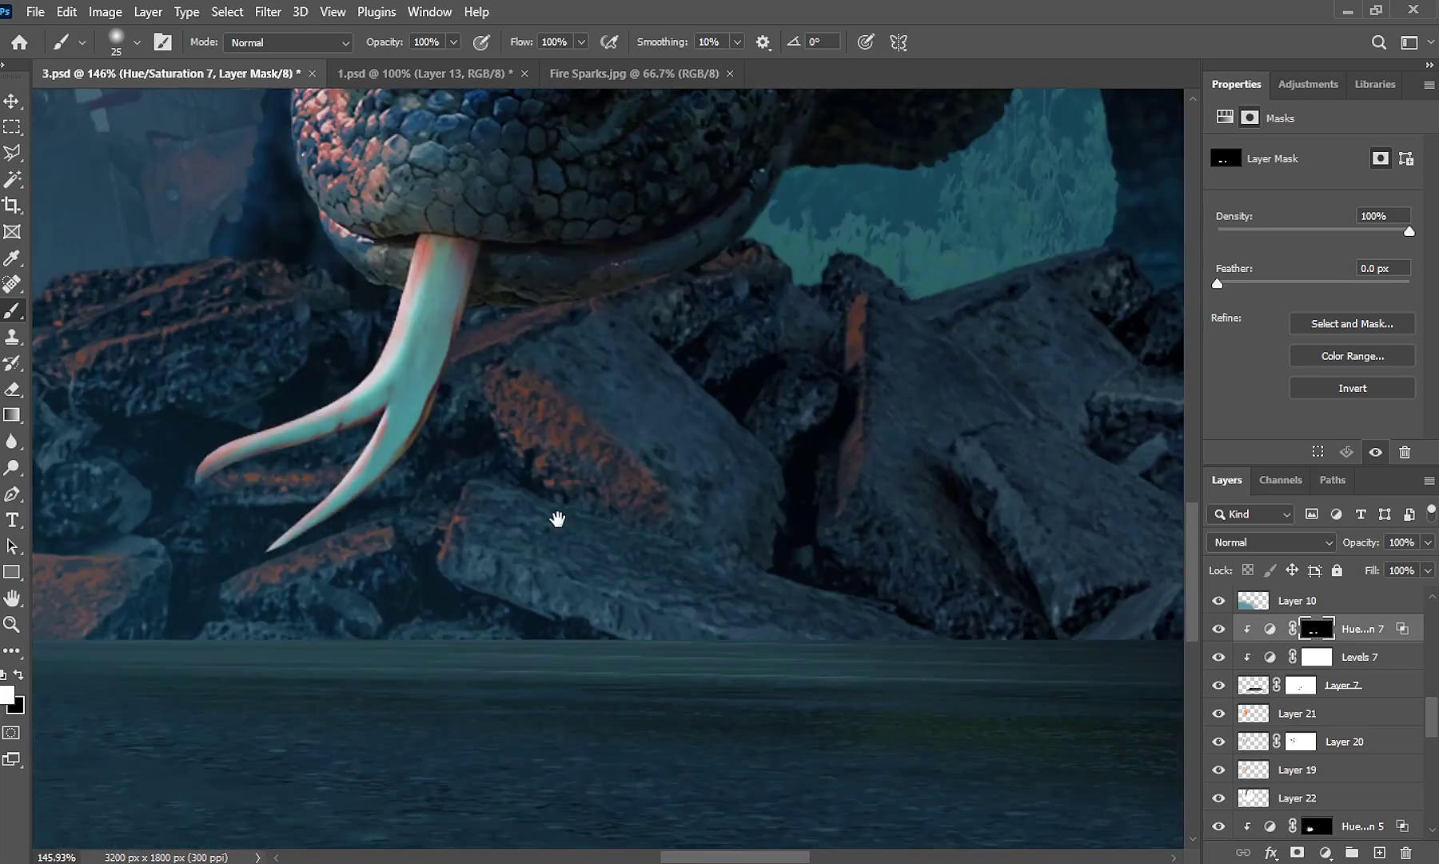
scroll(447, 733, "down", 4)
scroll(871, 536, "down", 4)
scroll(904, 553, "up", 3)
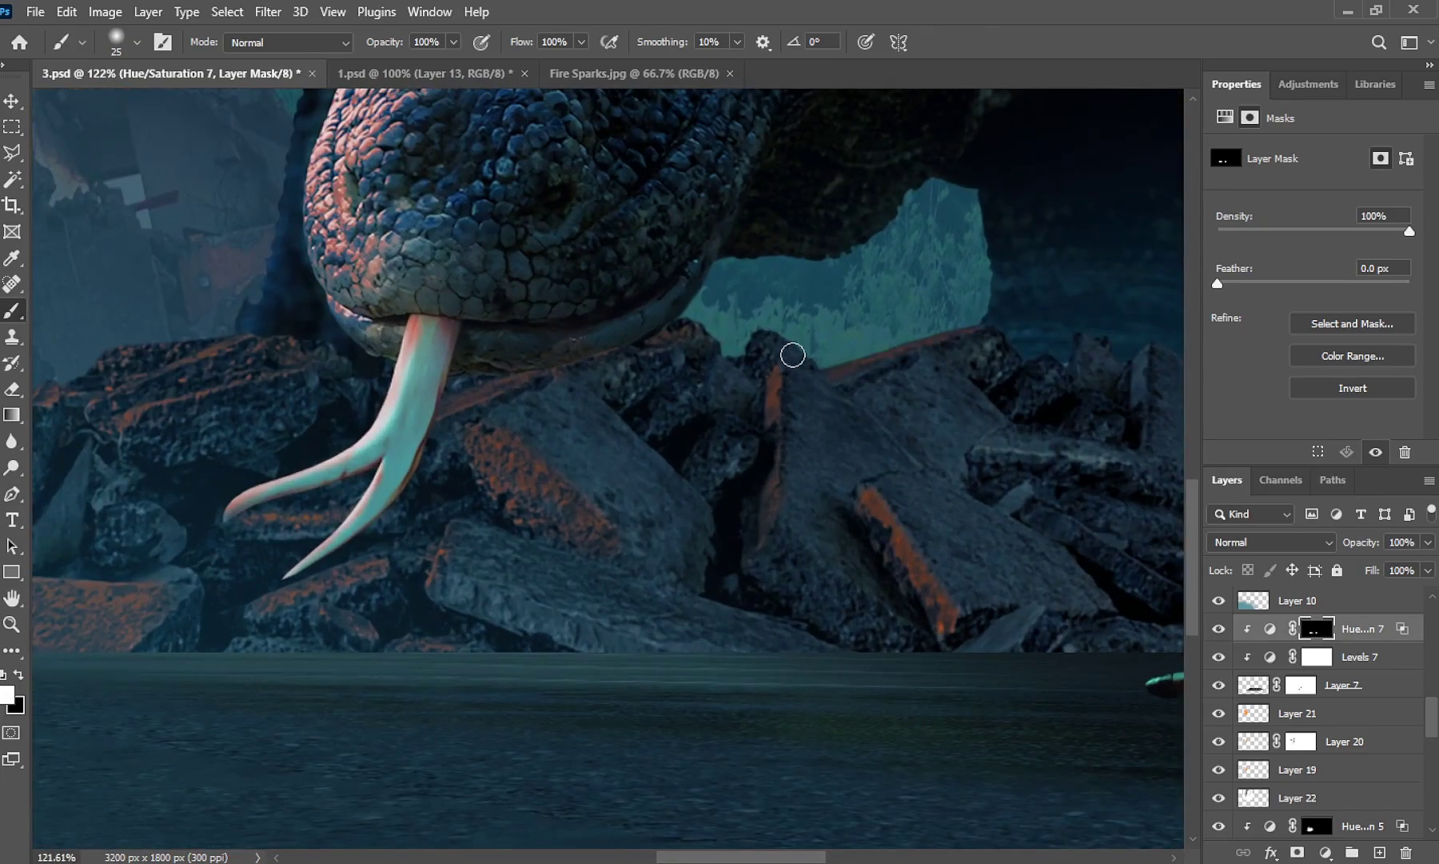
scroll(556, 568, "down", 3)
scroll(566, 559, "down", 3)
scroll(544, 552, "left", 2)
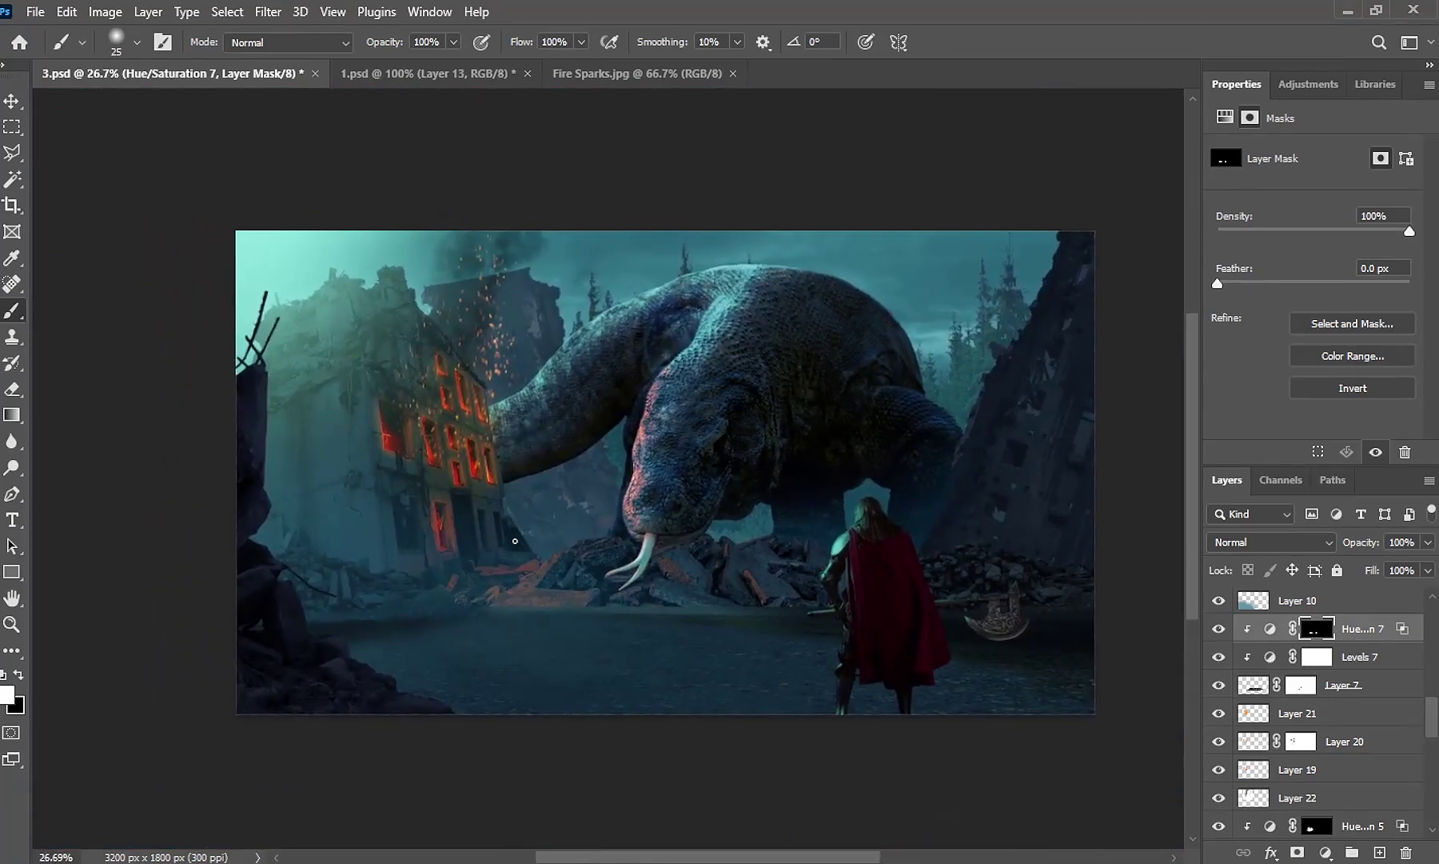
Stamp all visible layers above Layer 23 into a merged layer and convert it to a smart object
key("v")
scroll(1279, 636, "down", 2)
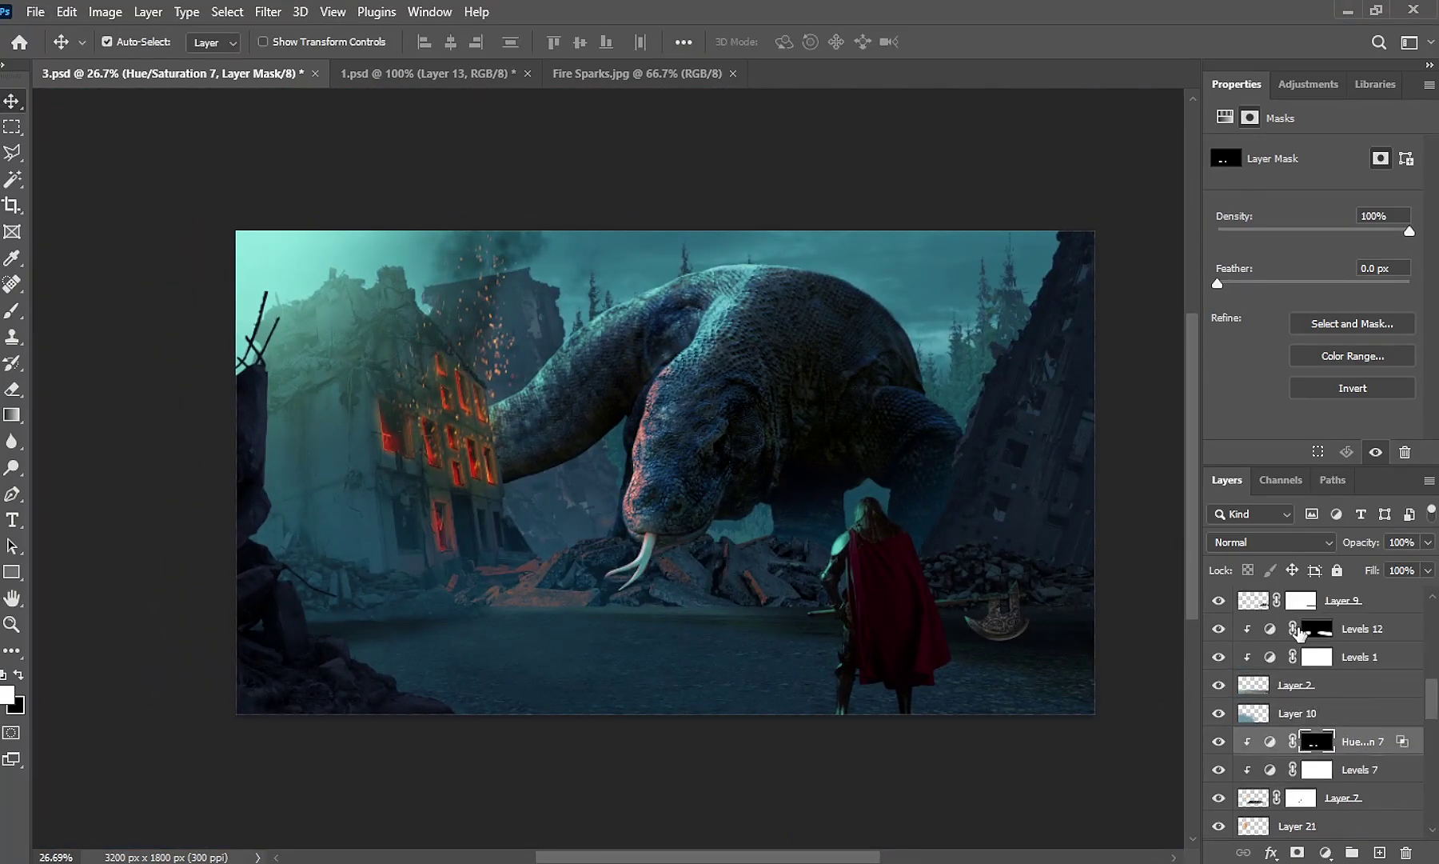
scroll(1296, 632, "down", 2)
scroll(1299, 632, "down", 2)
scroll(1299, 632, "up", 2)
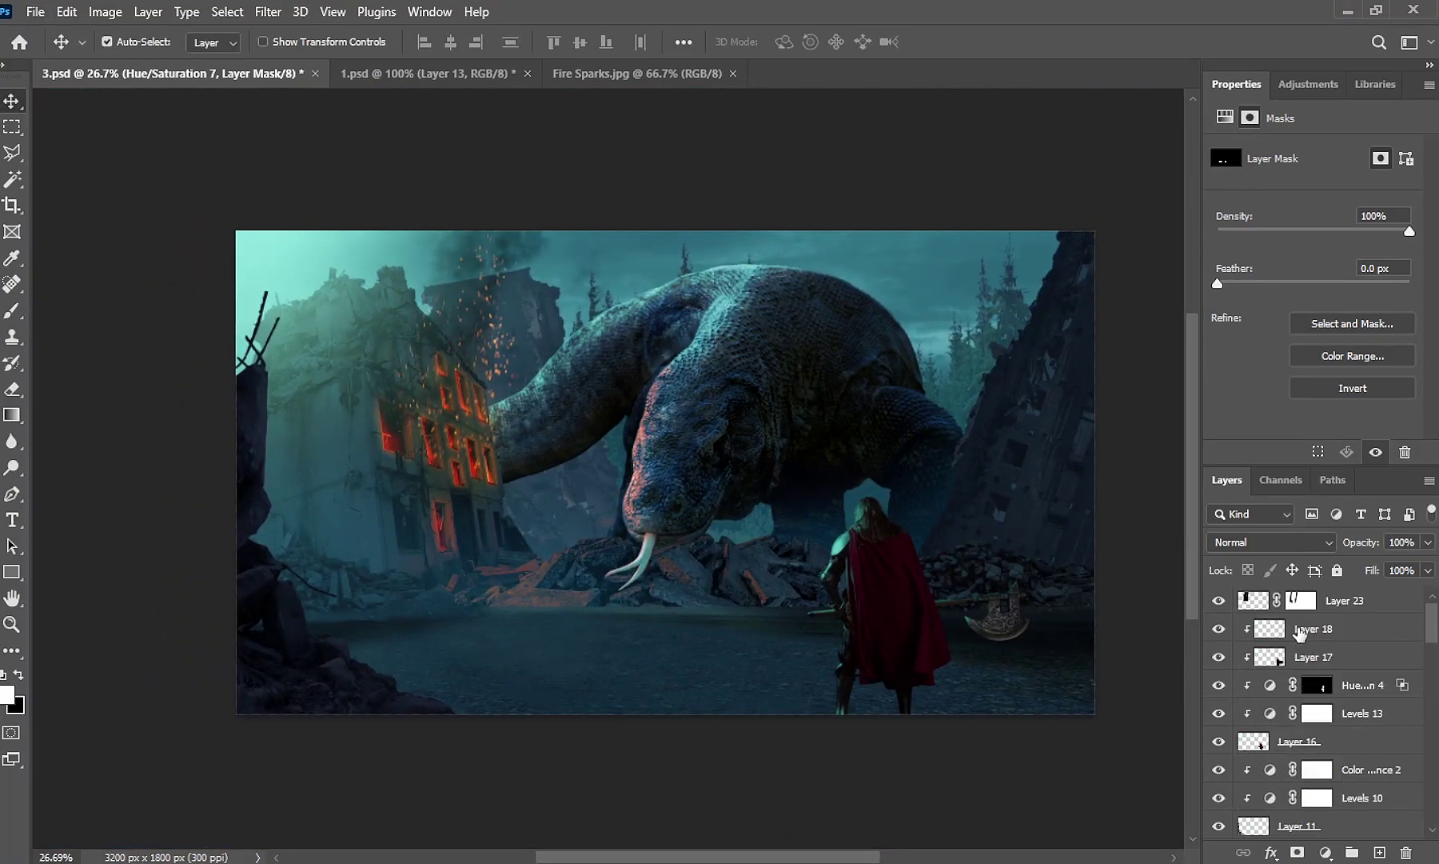
left_click(1260, 601)
key("ctrl+shift+alt+e")
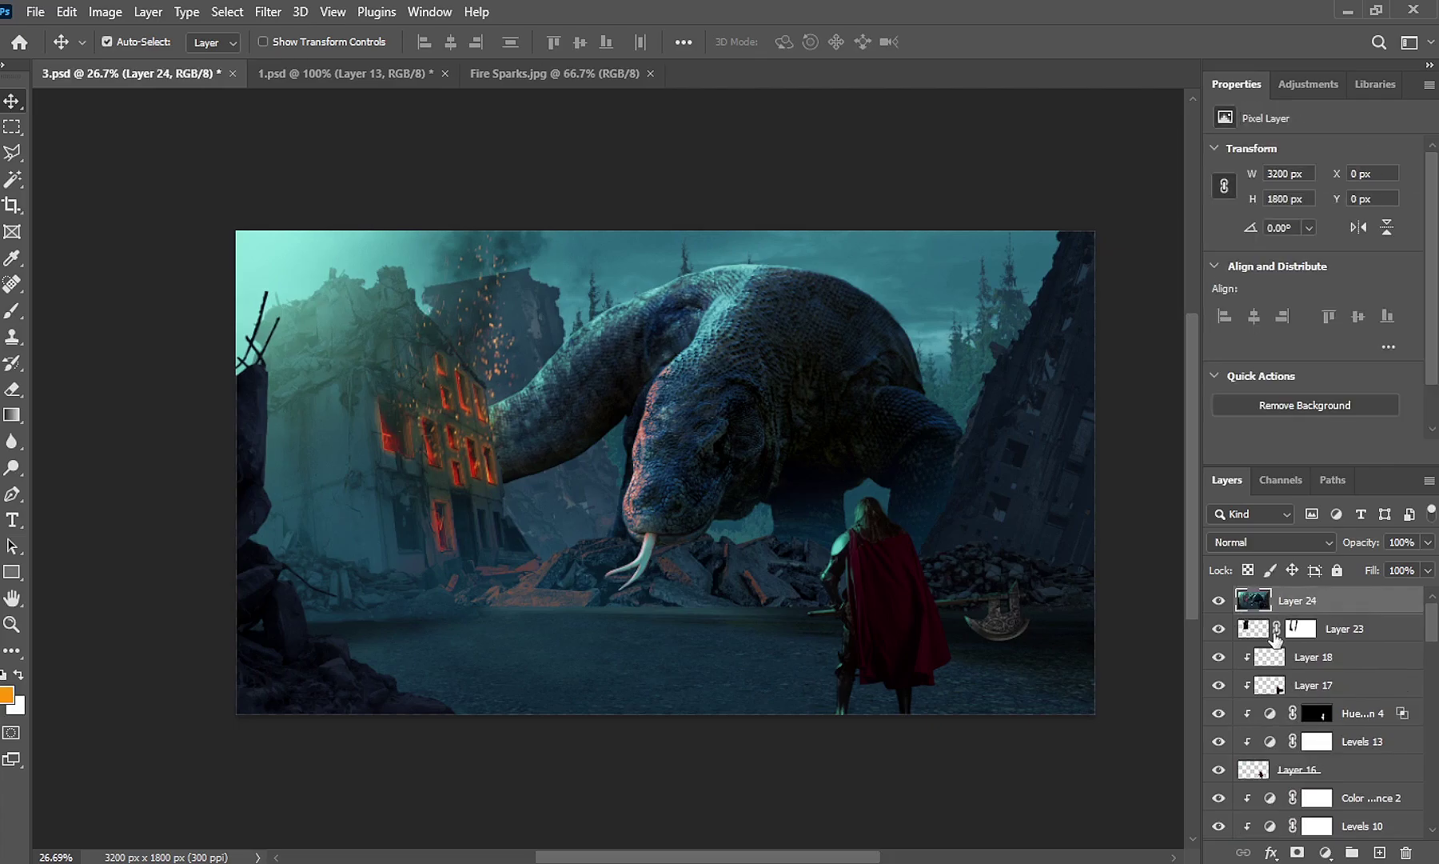
right_click(1309, 600)
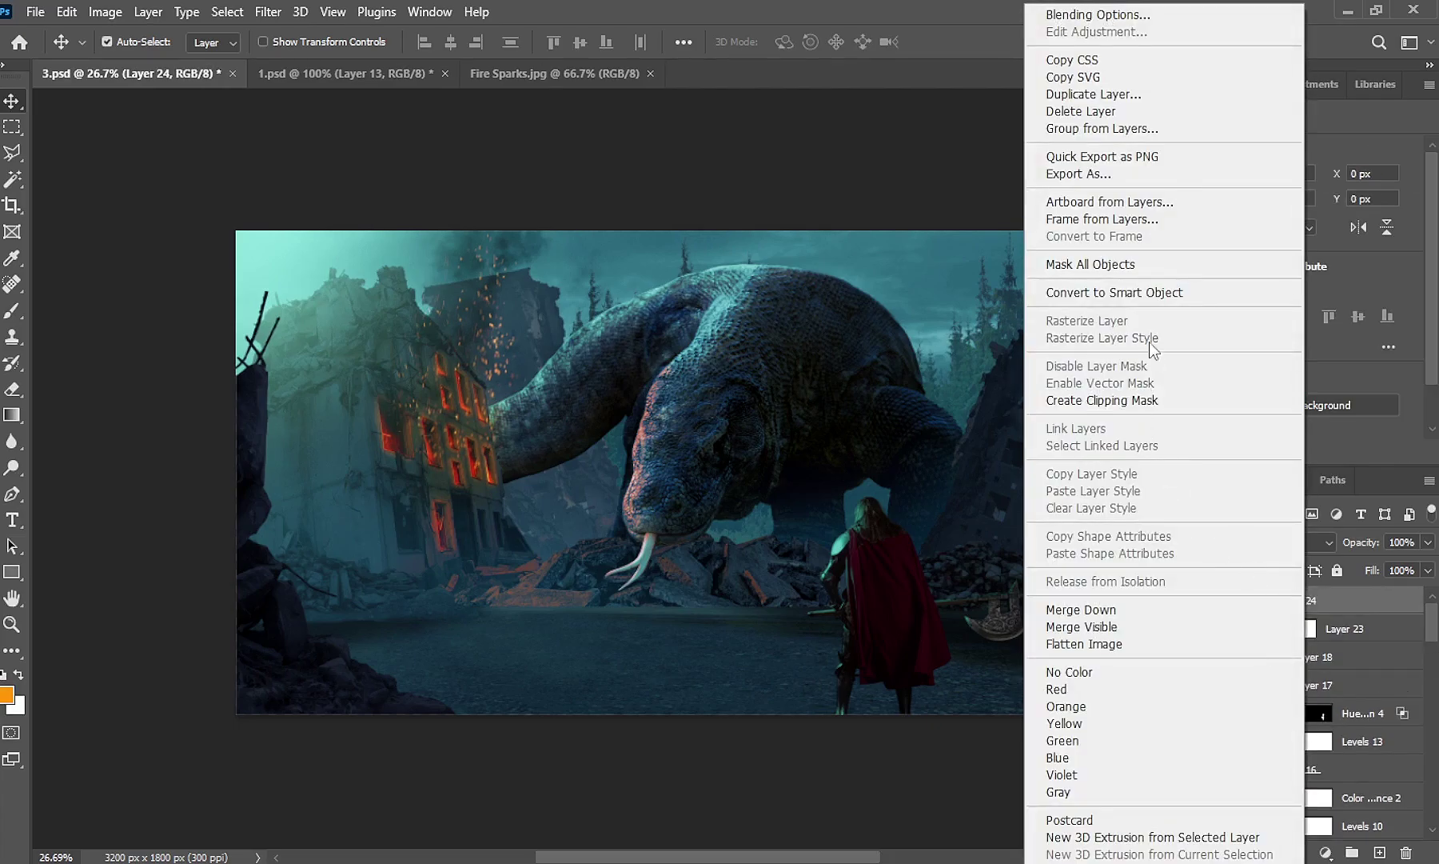
left_click(1157, 293)
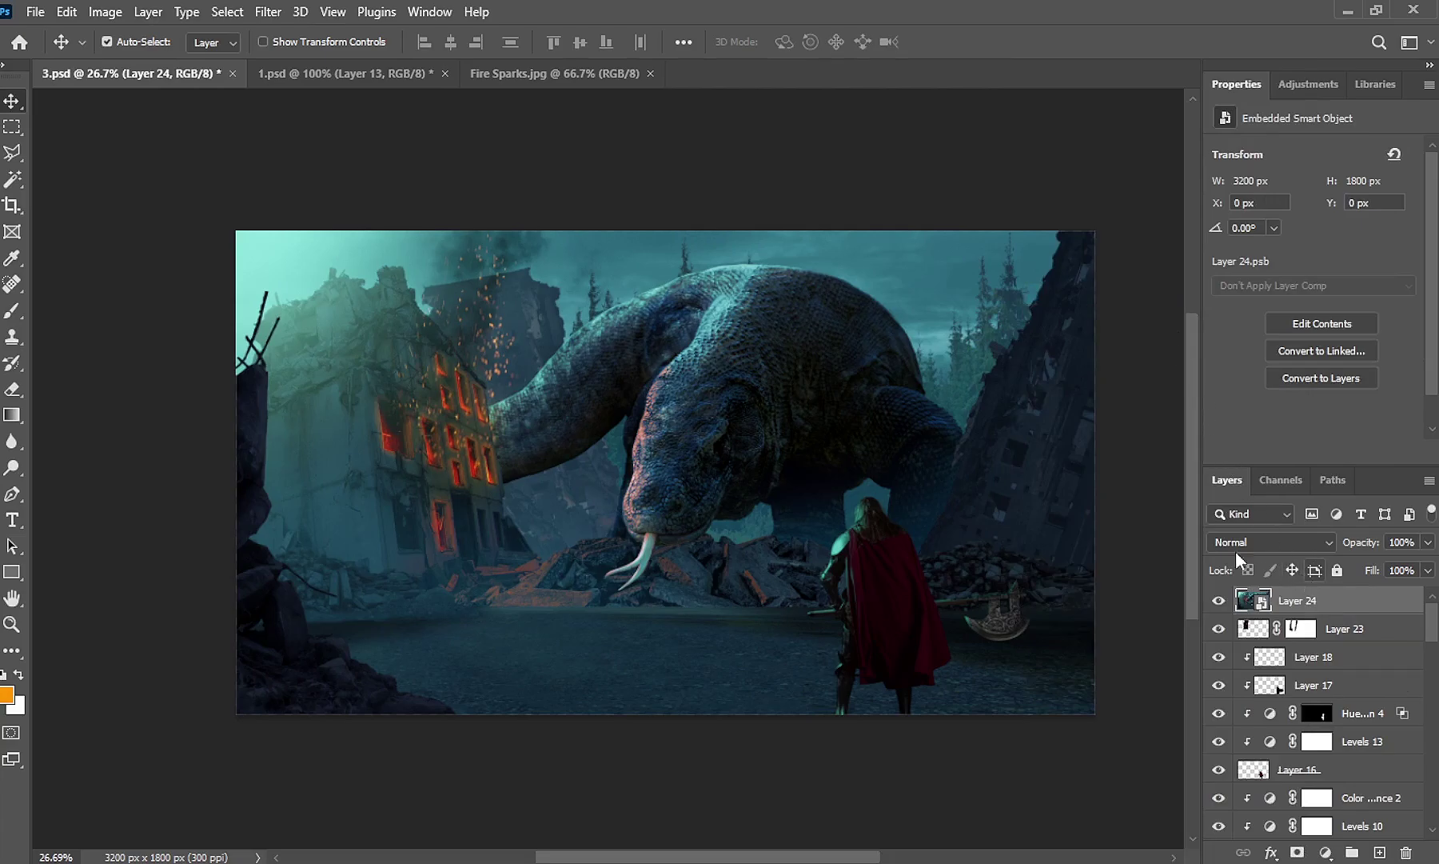
In Camera Raw, set Temperature +21, Exposure -0.30, Shadows -13 and Blacks -7
left_click(267, 11)
left_click(320, 162)
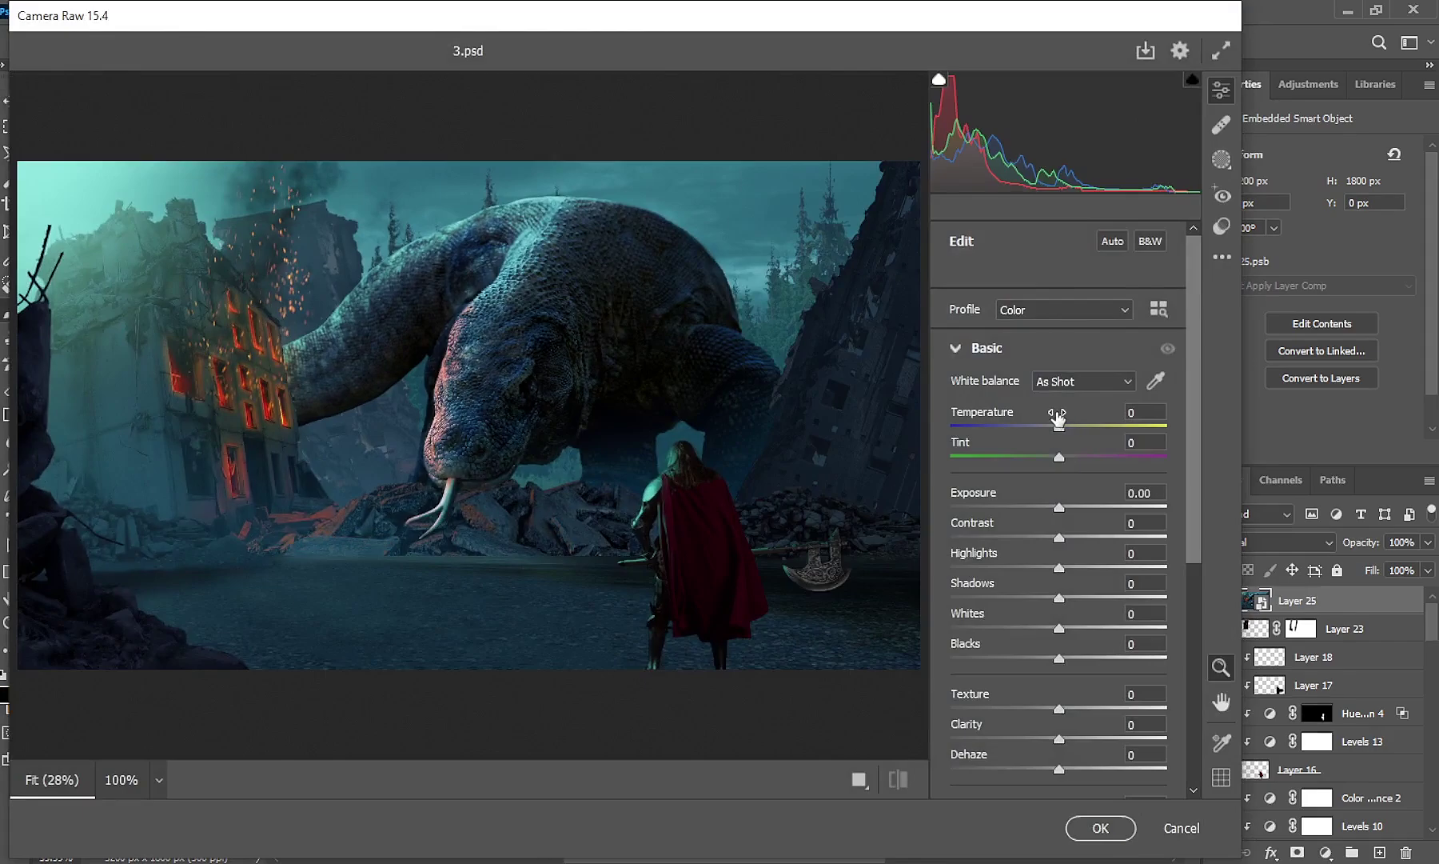
left_click(1082, 426)
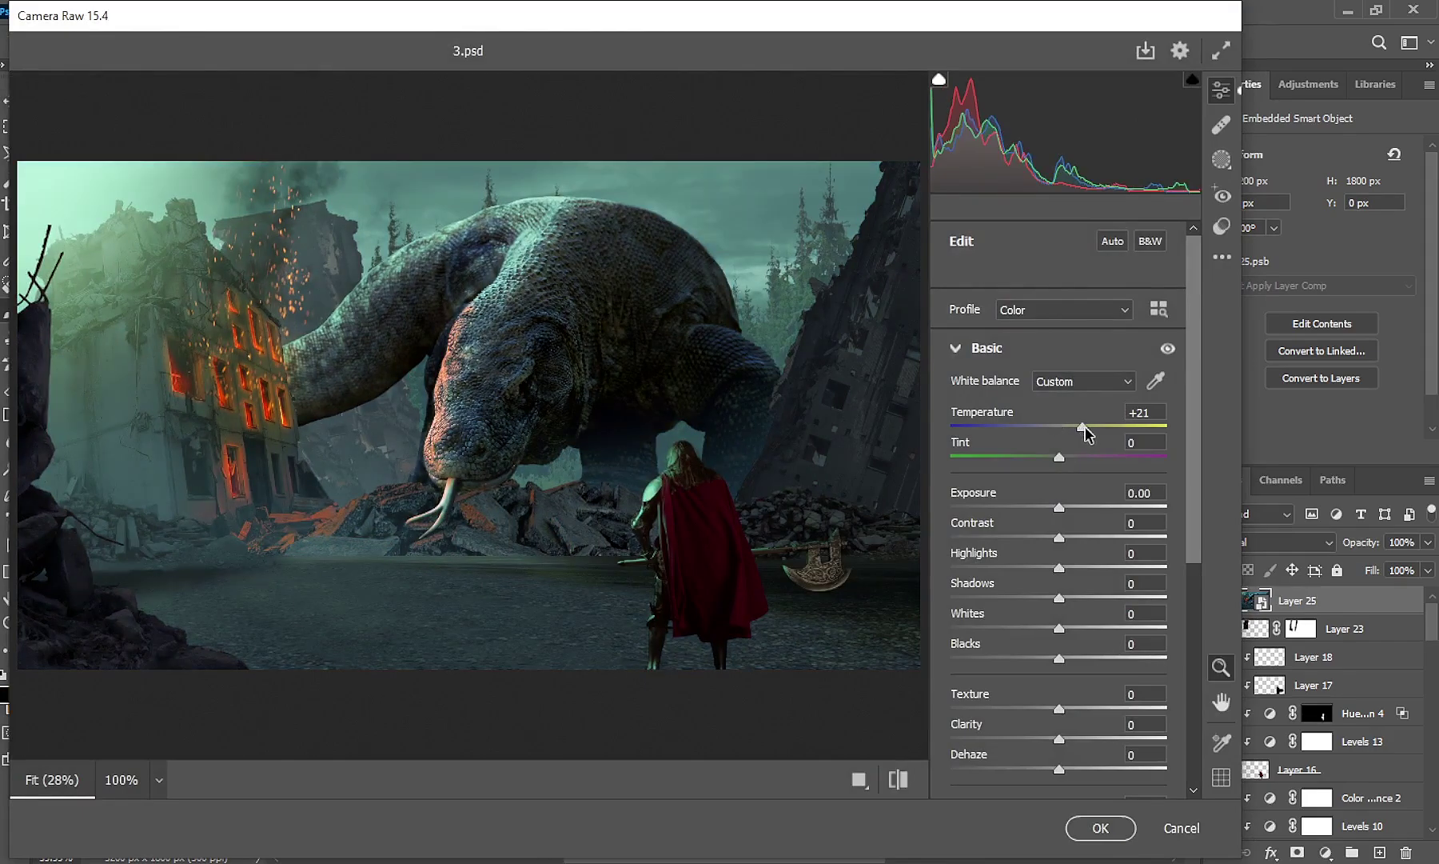
left_click_drag(1060, 508, 1054, 508)
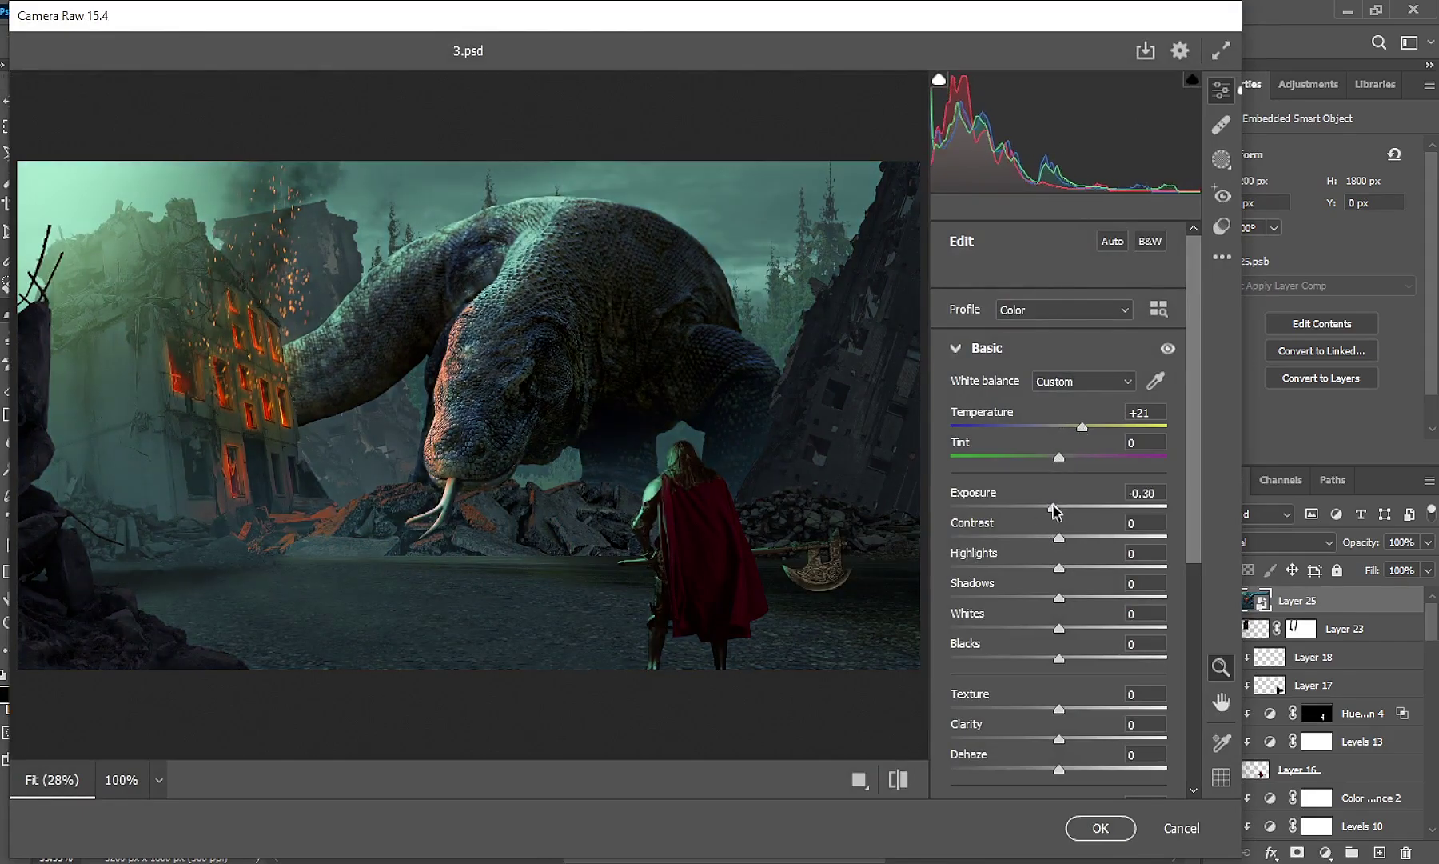
left_click_drag(1059, 598, 1045, 598)
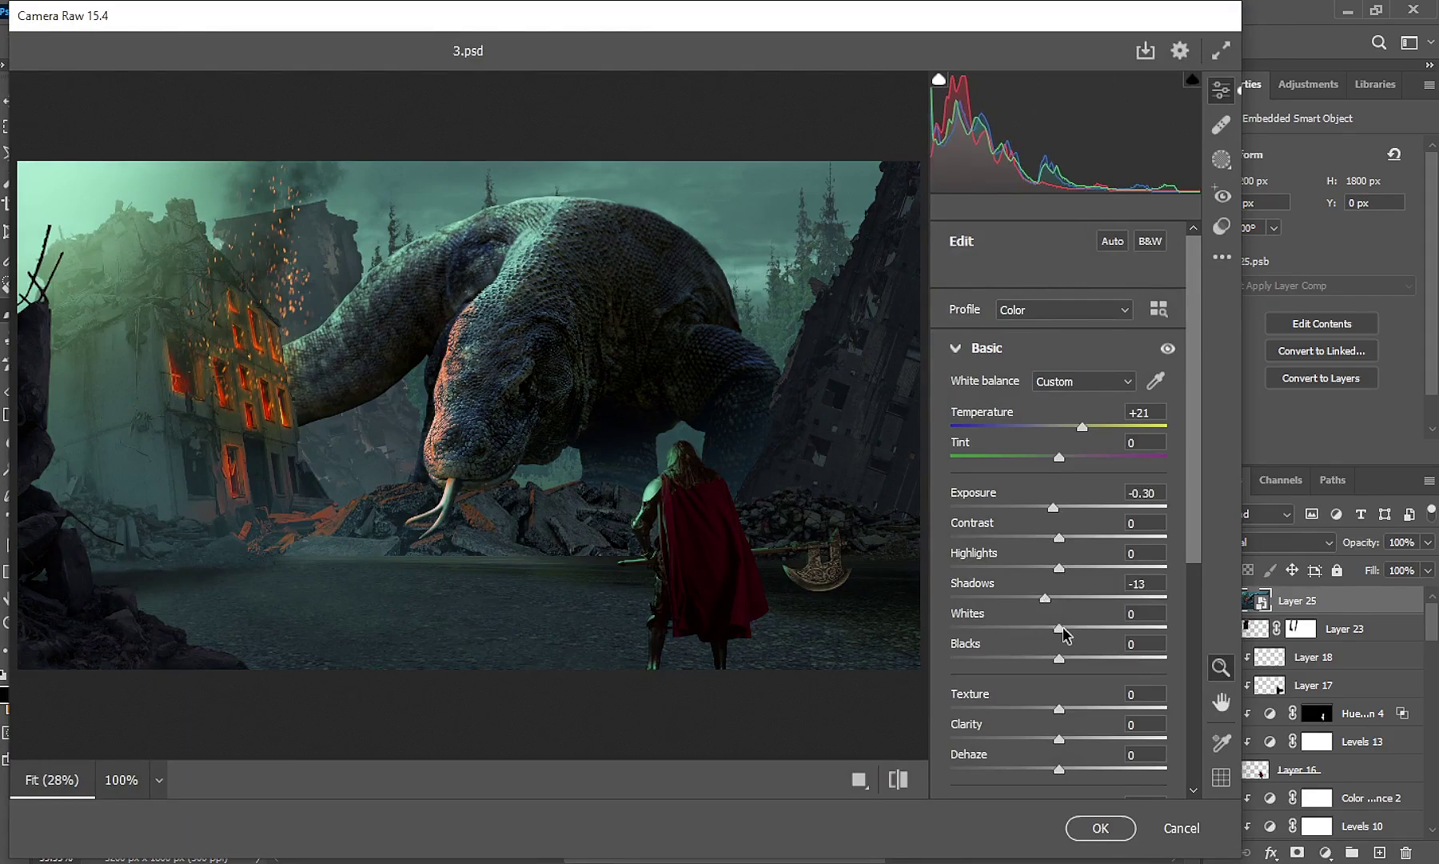
left_click_drag(1057, 656, 1051, 657)
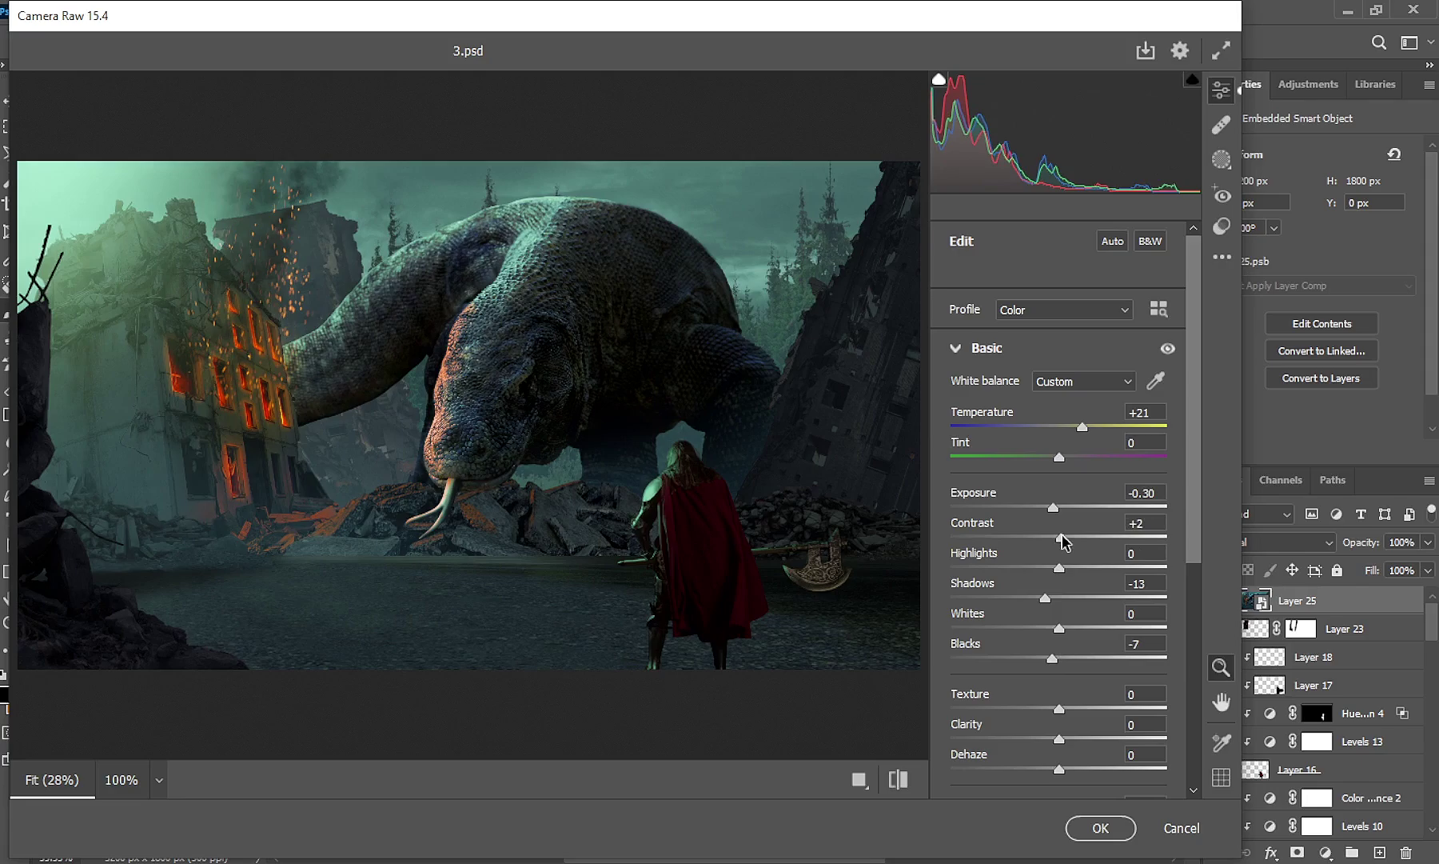
Add Texture +18, Clarity +17, Dehaze +15 and slight vibrance, apply, then toggle the layer to compare
scroll(1064, 542, "down", 2)
mouse_move(1059, 633)
left_mouse_down()
mouse_move(1078, 633)
mouse_move(1078, 664)
left_mouse_up()
left_click(1074, 696)
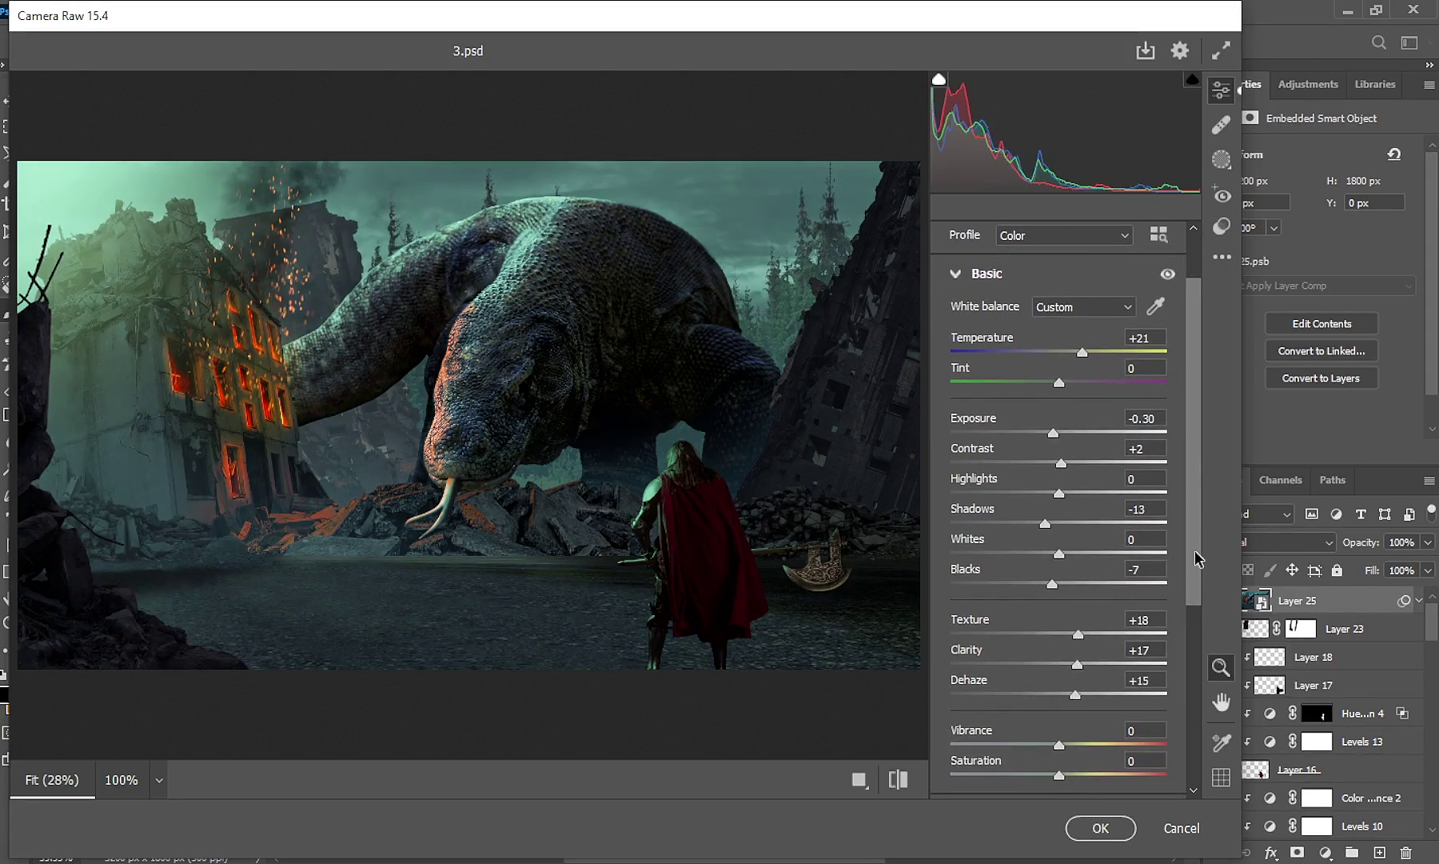
scroll(1197, 558, "down", 1)
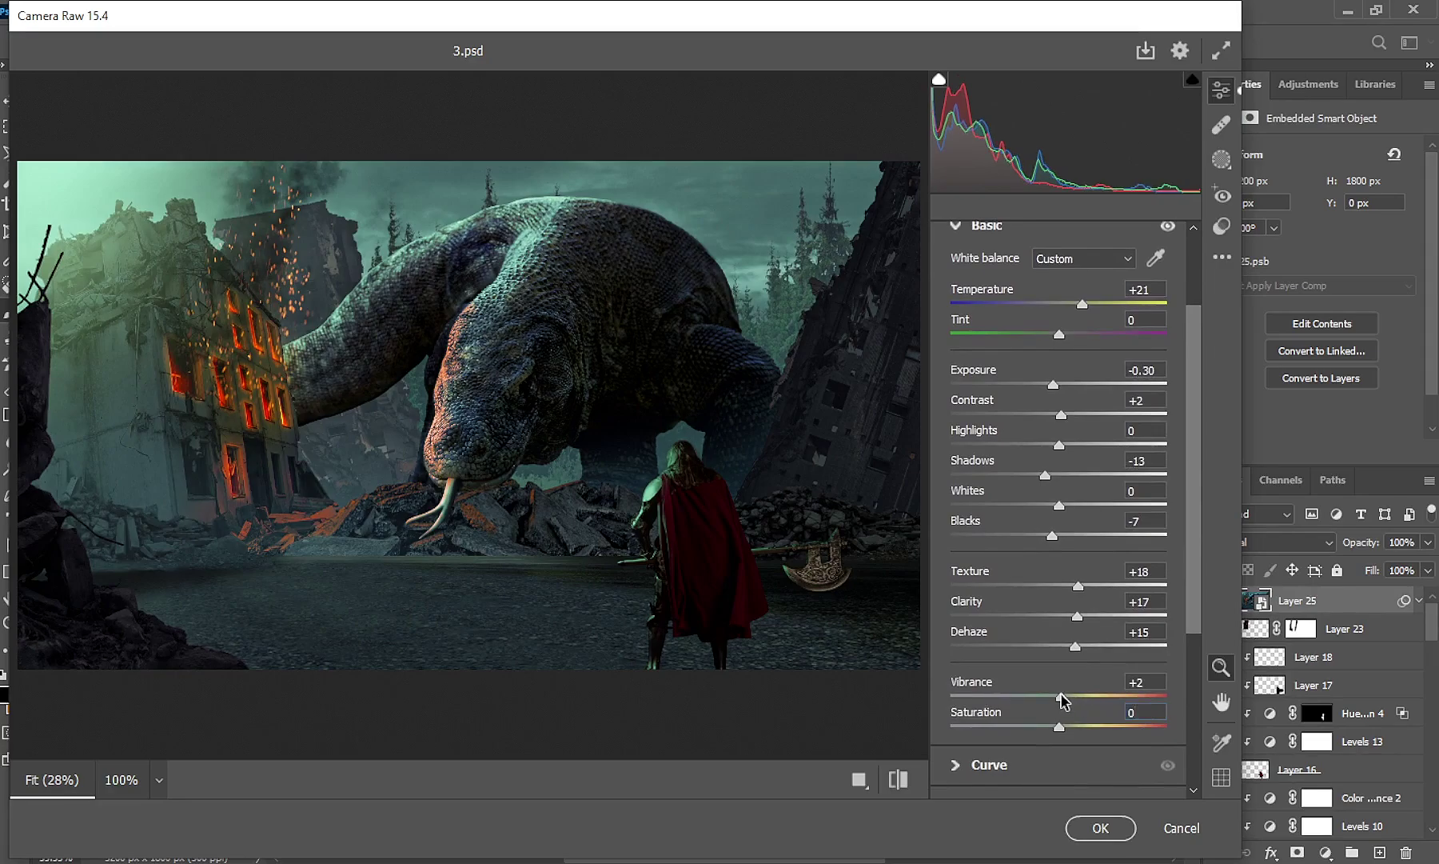
left_click_drag(1061, 695, 1065, 694)
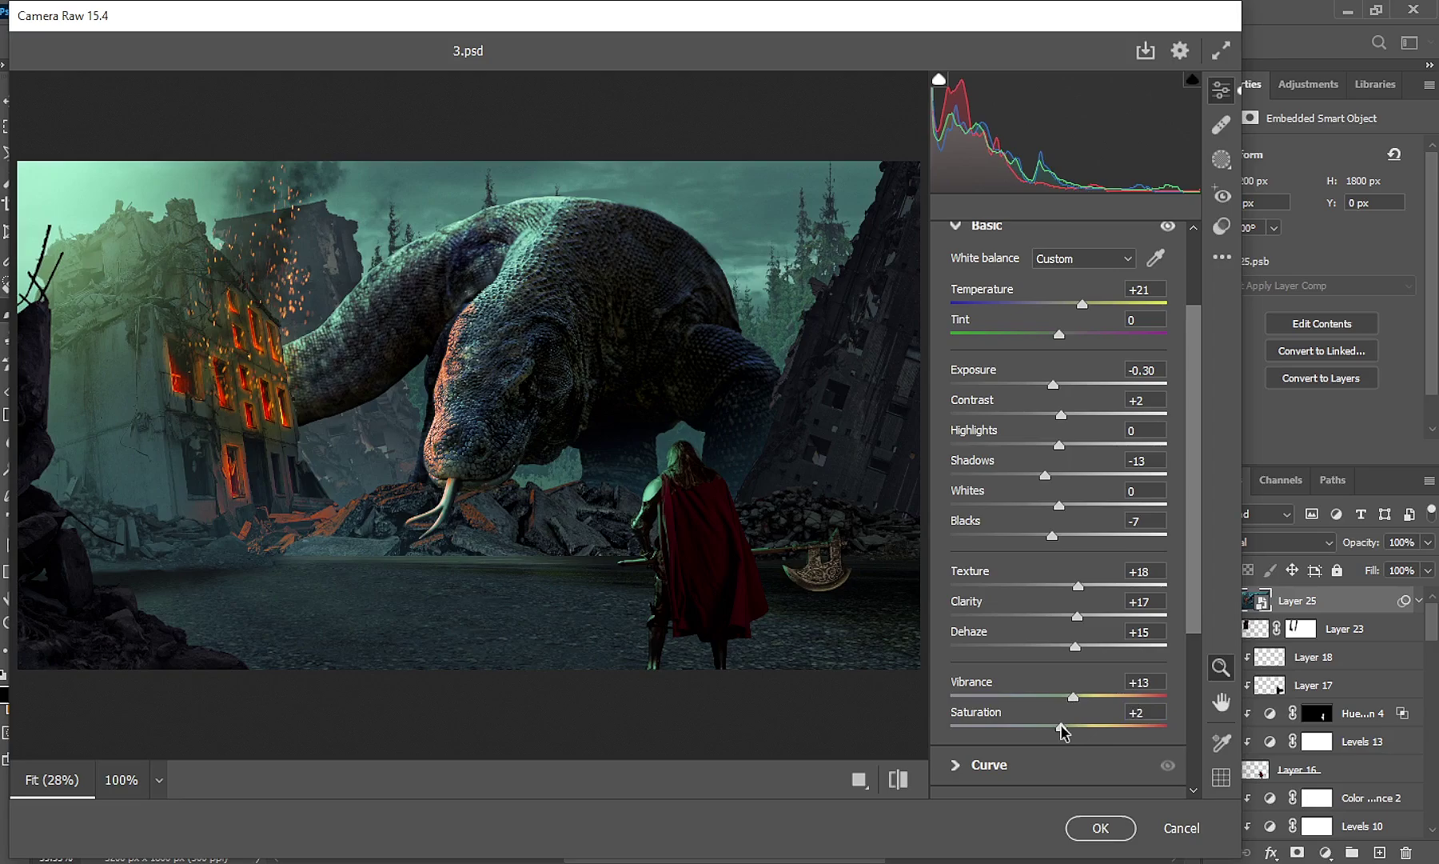
left_click(1100, 827)
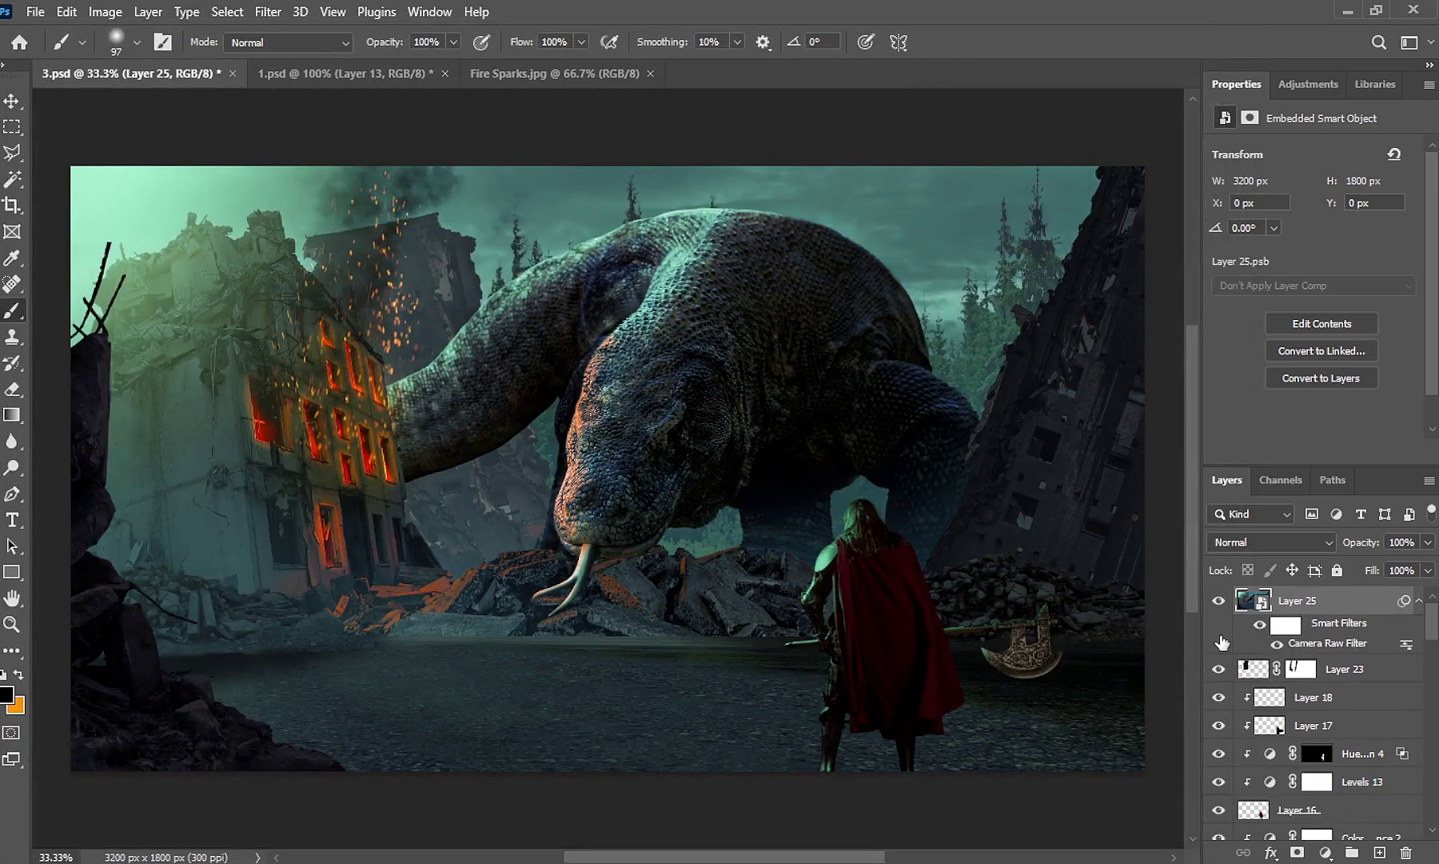
left_click(1221, 602)
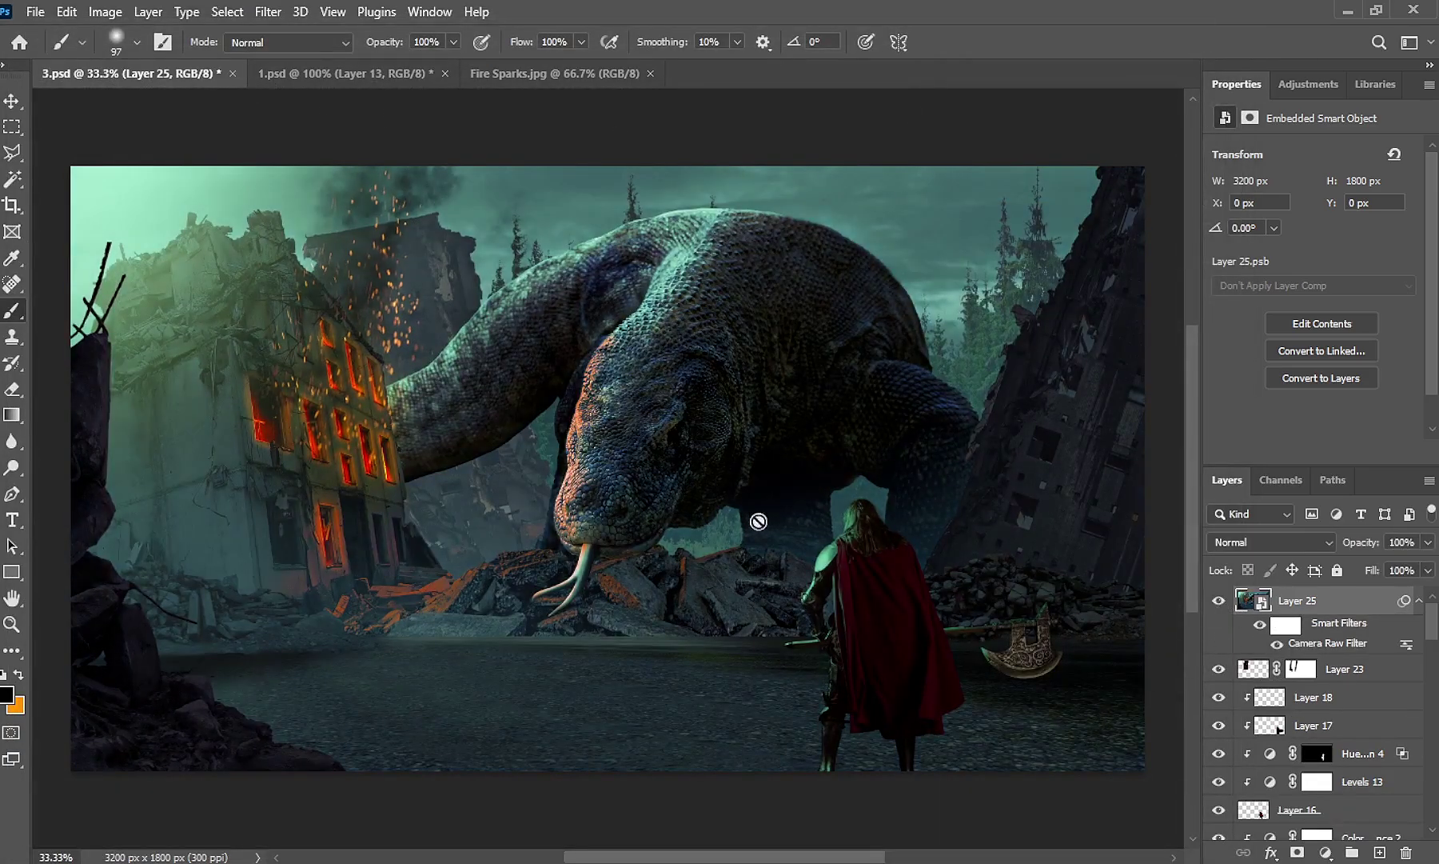